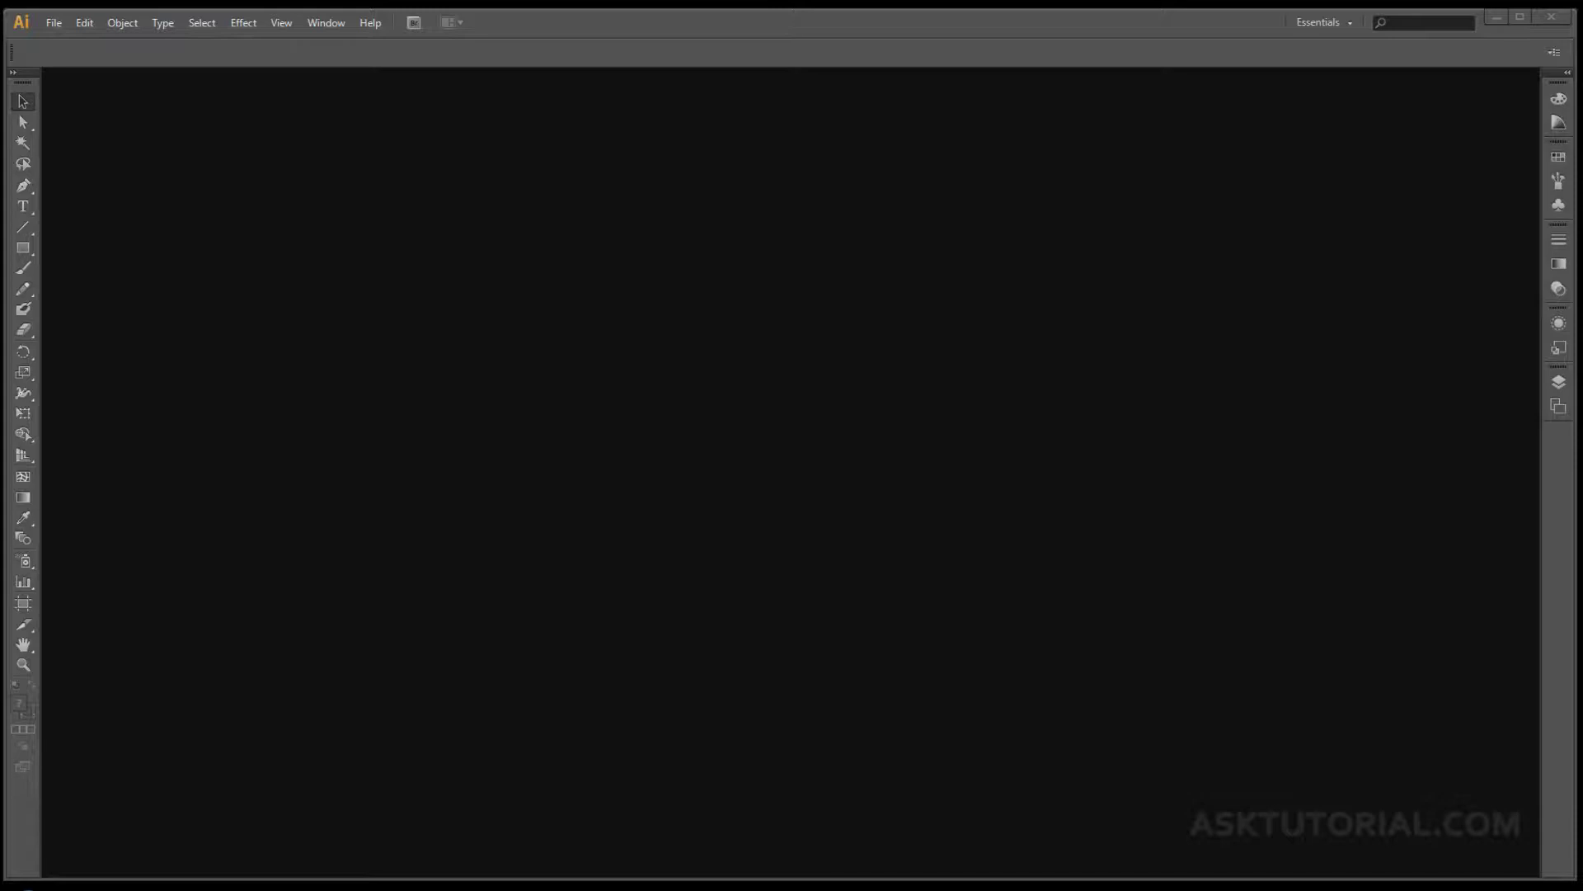
- Start a new document named "Impresion Profesional" with the Print profile
{"action": "left_click", "coordinate": [67, 29]}
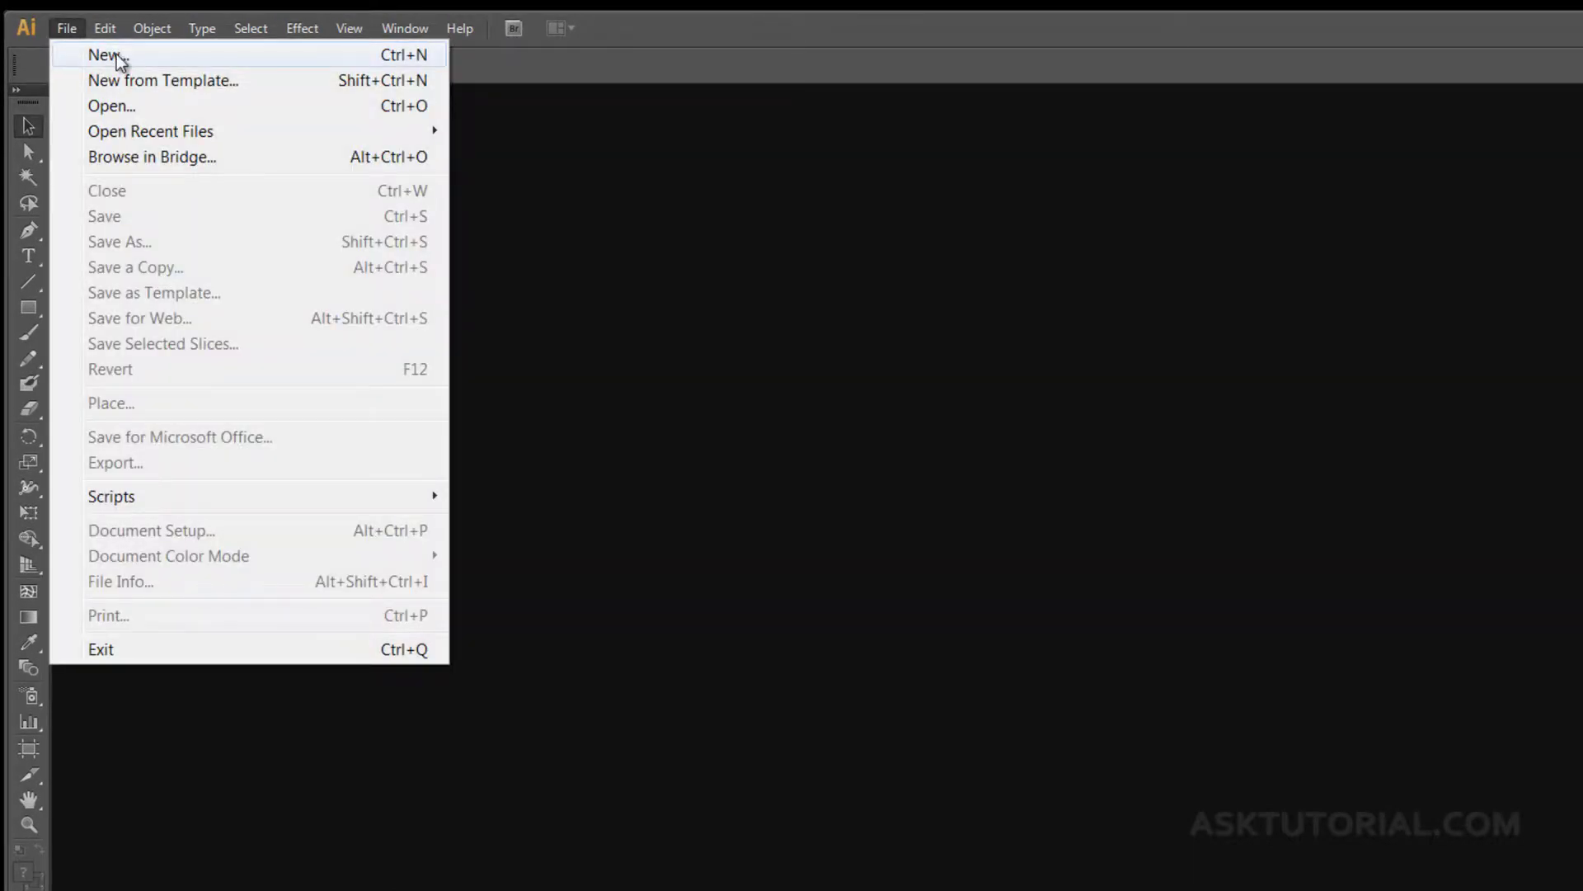
{"action": "left_click", "coordinate": [391, 56]}
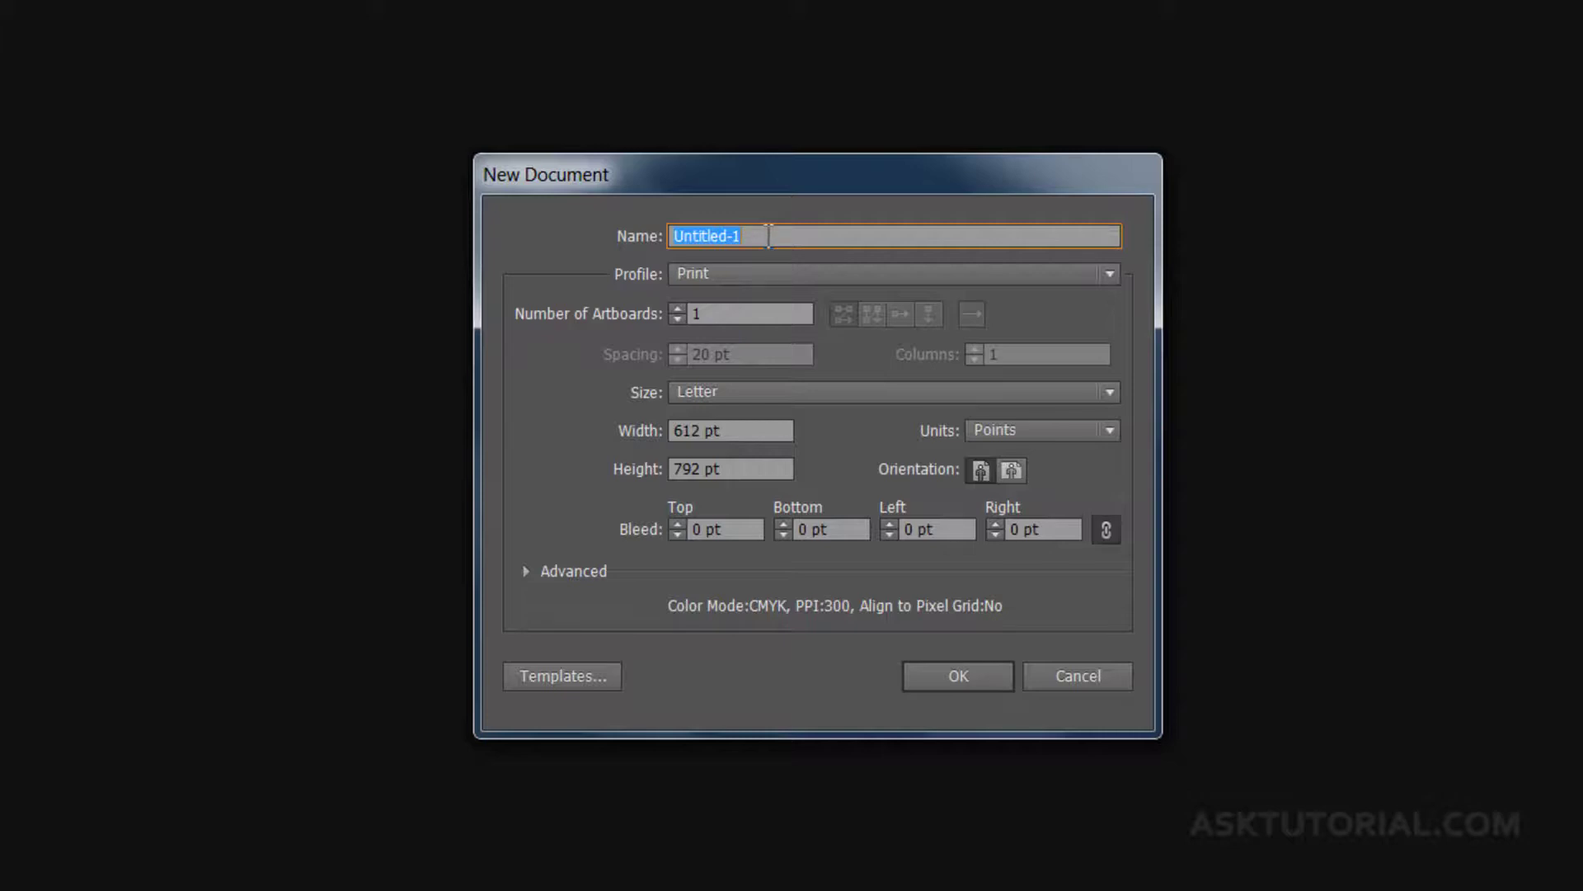
{"action": "type", "text": "Impresion Profesional"}
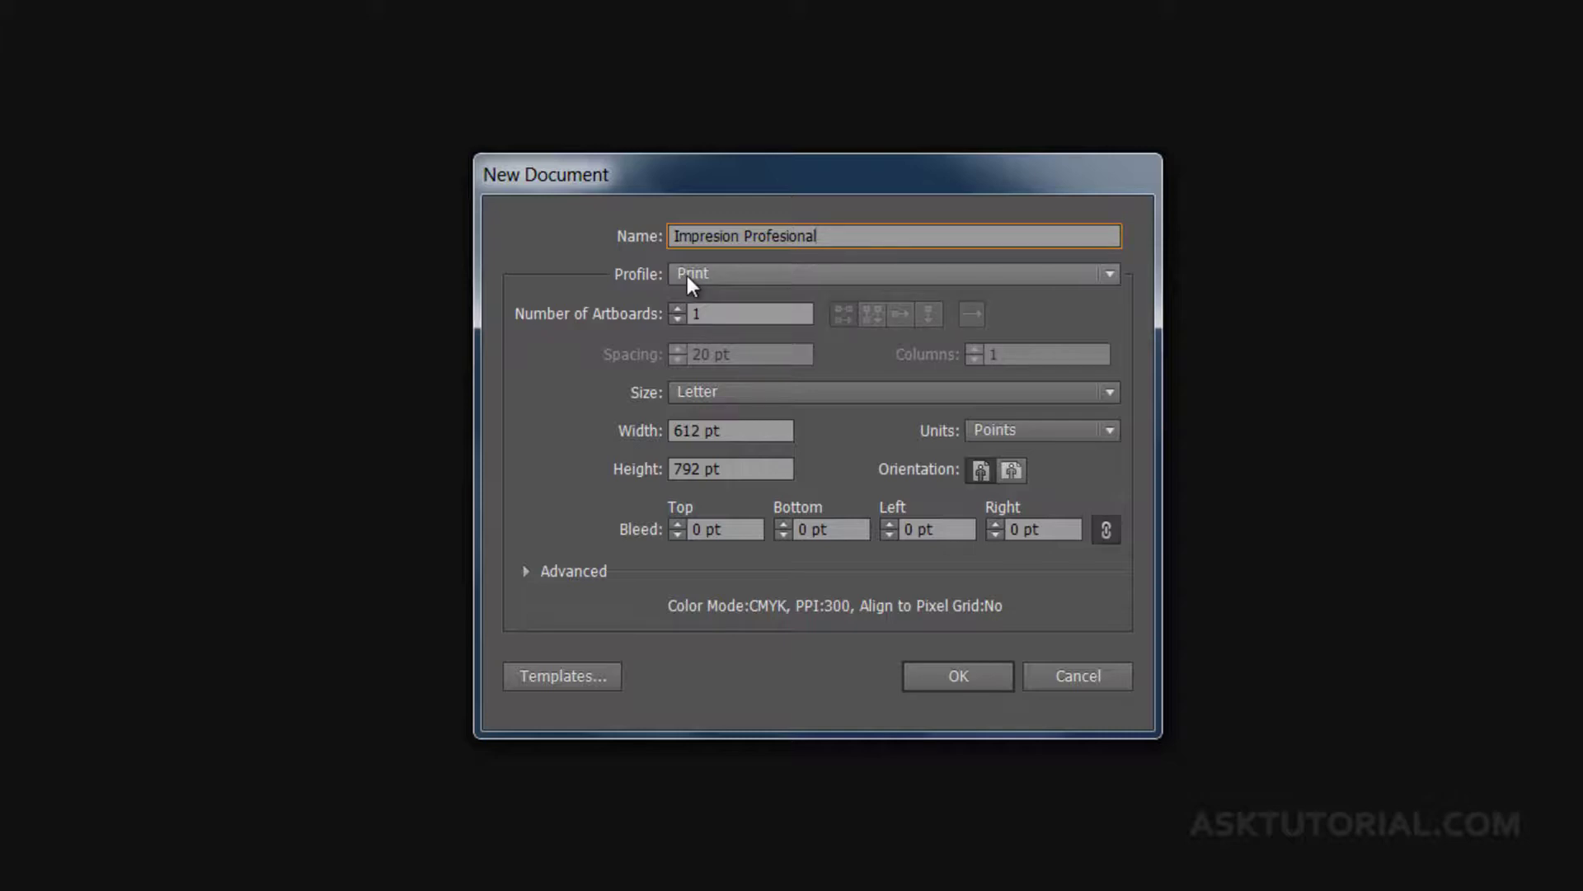
{"action": "left_click", "coordinate": [765, 278]}
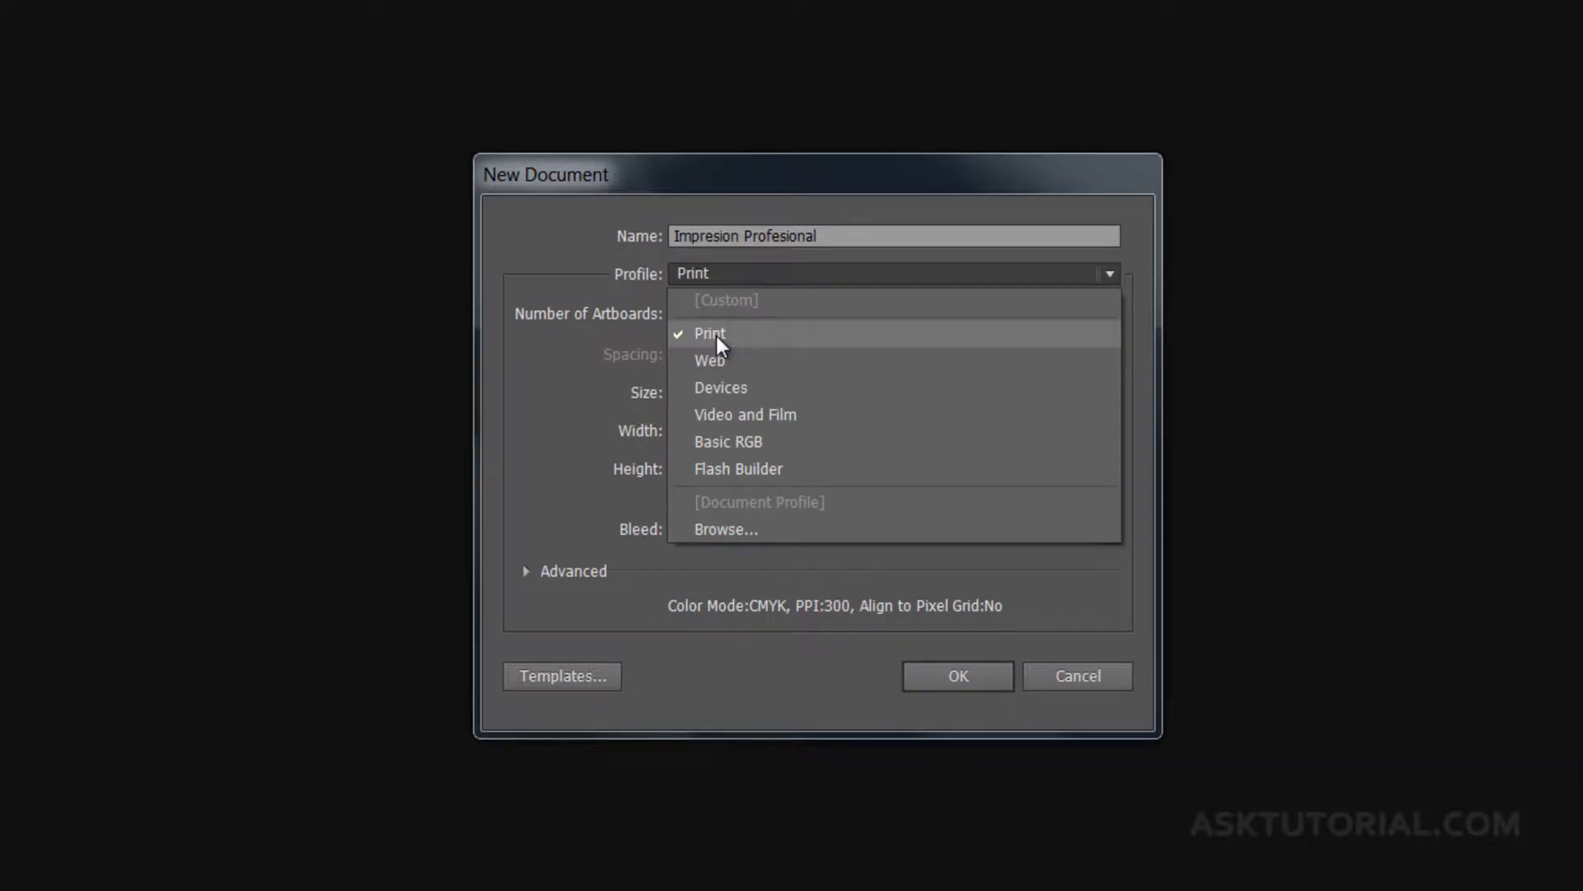
{"action": "left_click", "coordinate": [595, 345]}
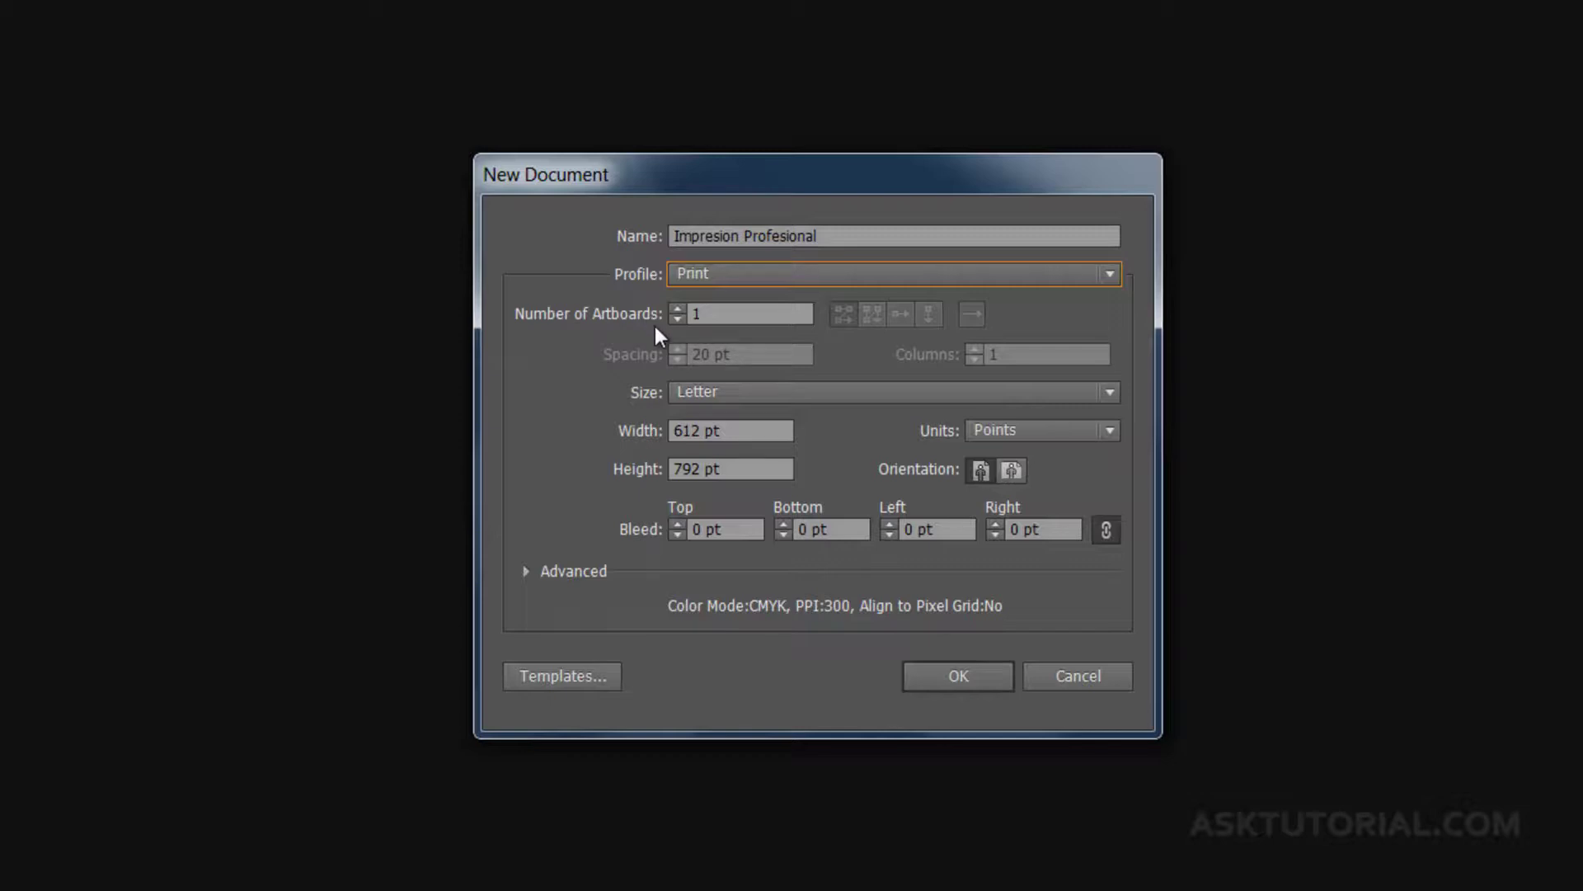
- Try two artboards for the print document and return the count to one
{"action": "left_click", "coordinate": [678, 308]}
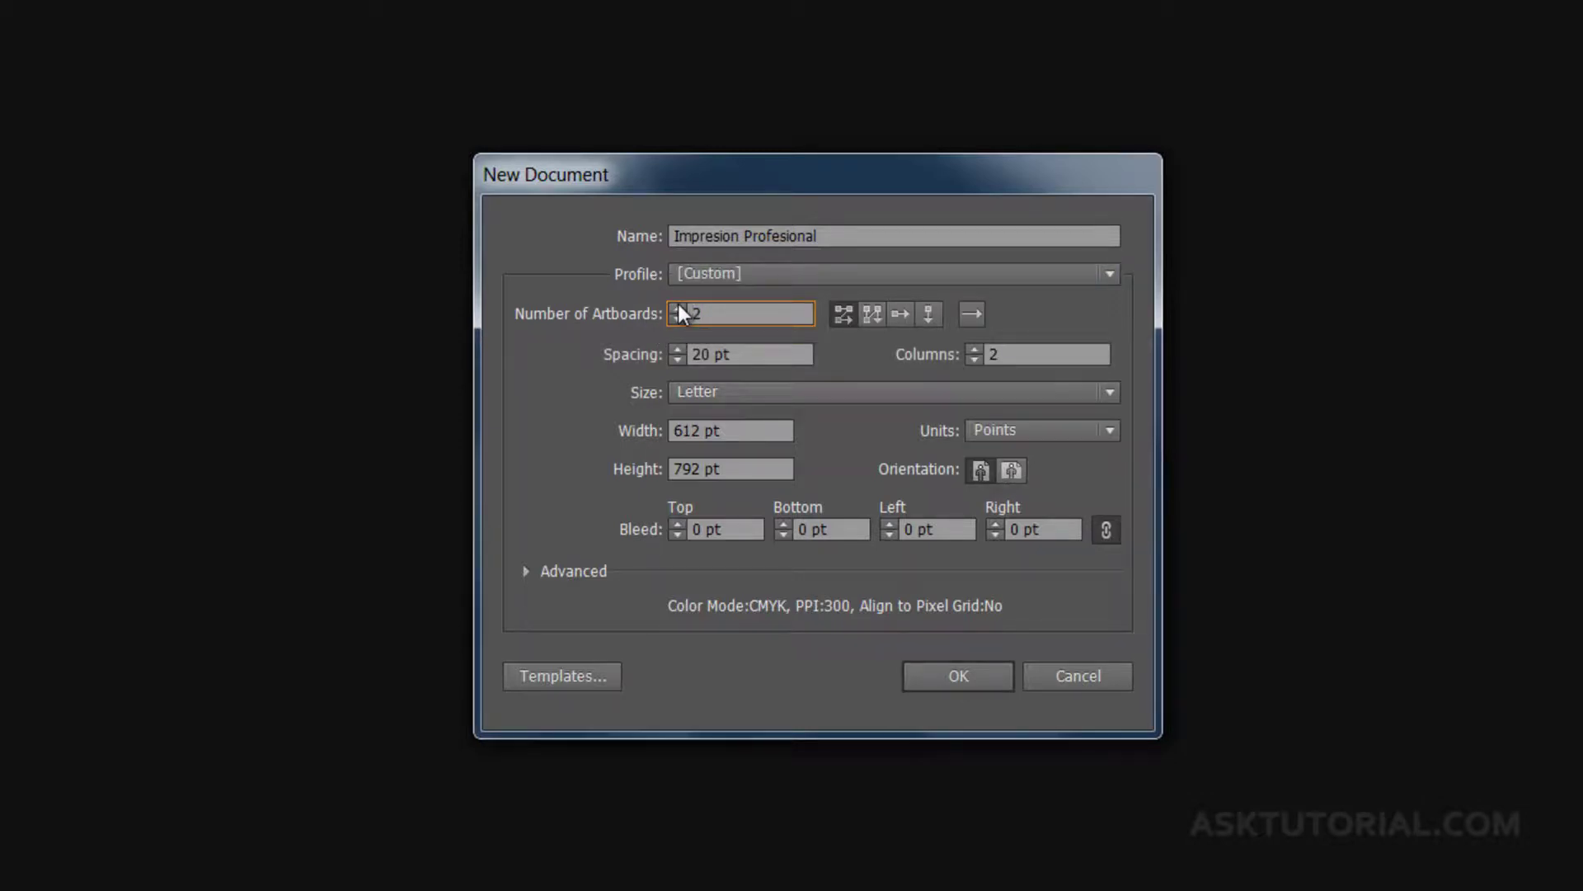
{"action": "left_click", "coordinate": [677, 319]}
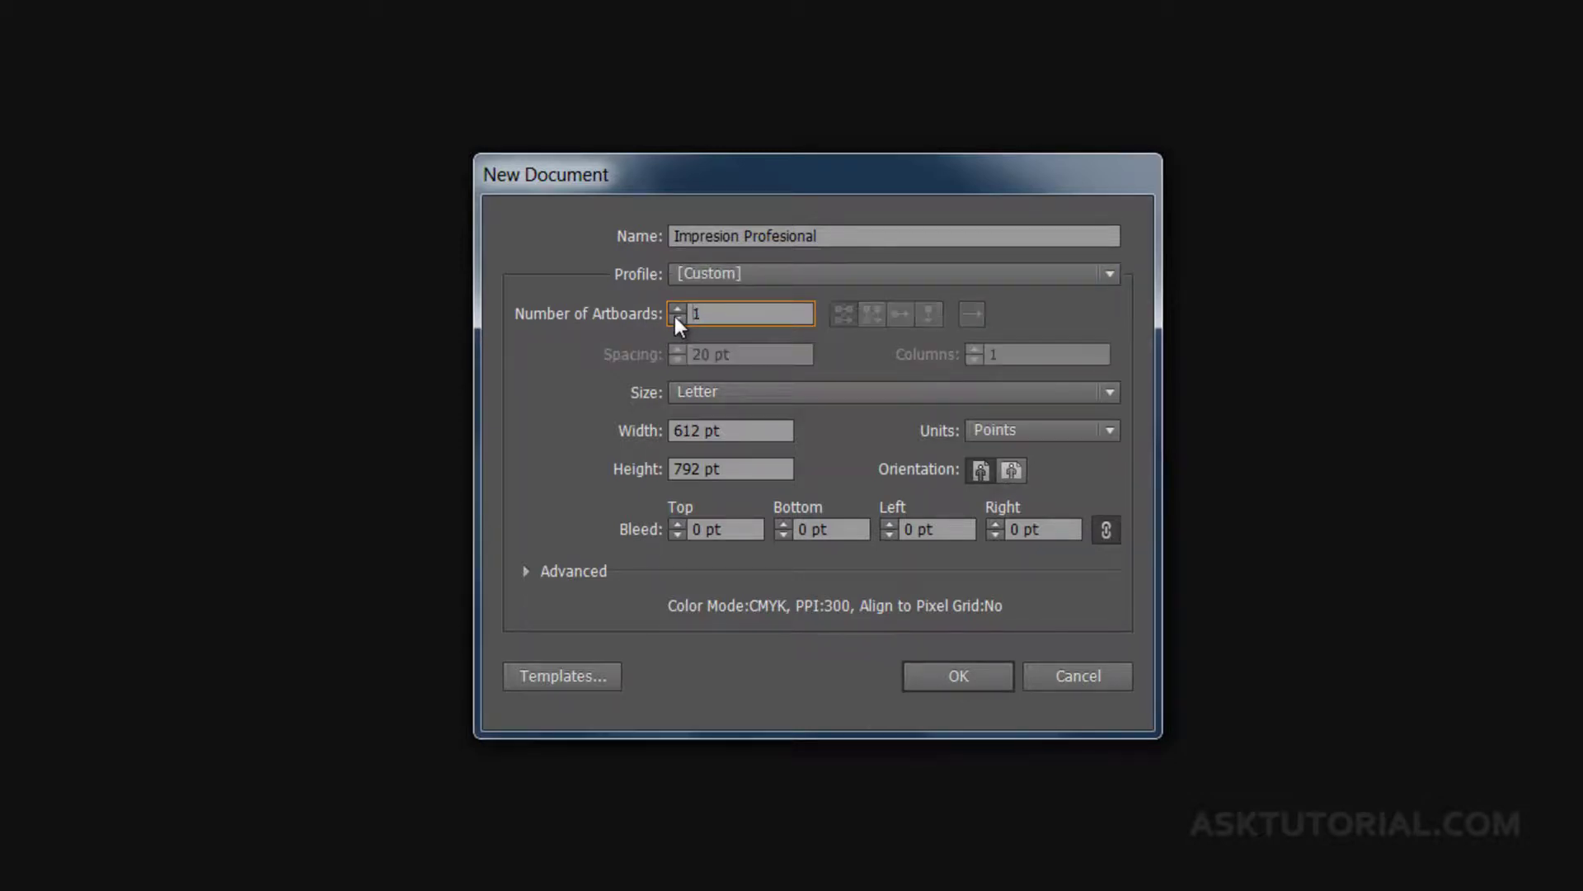
{"action": "left_click", "coordinate": [678, 309]}
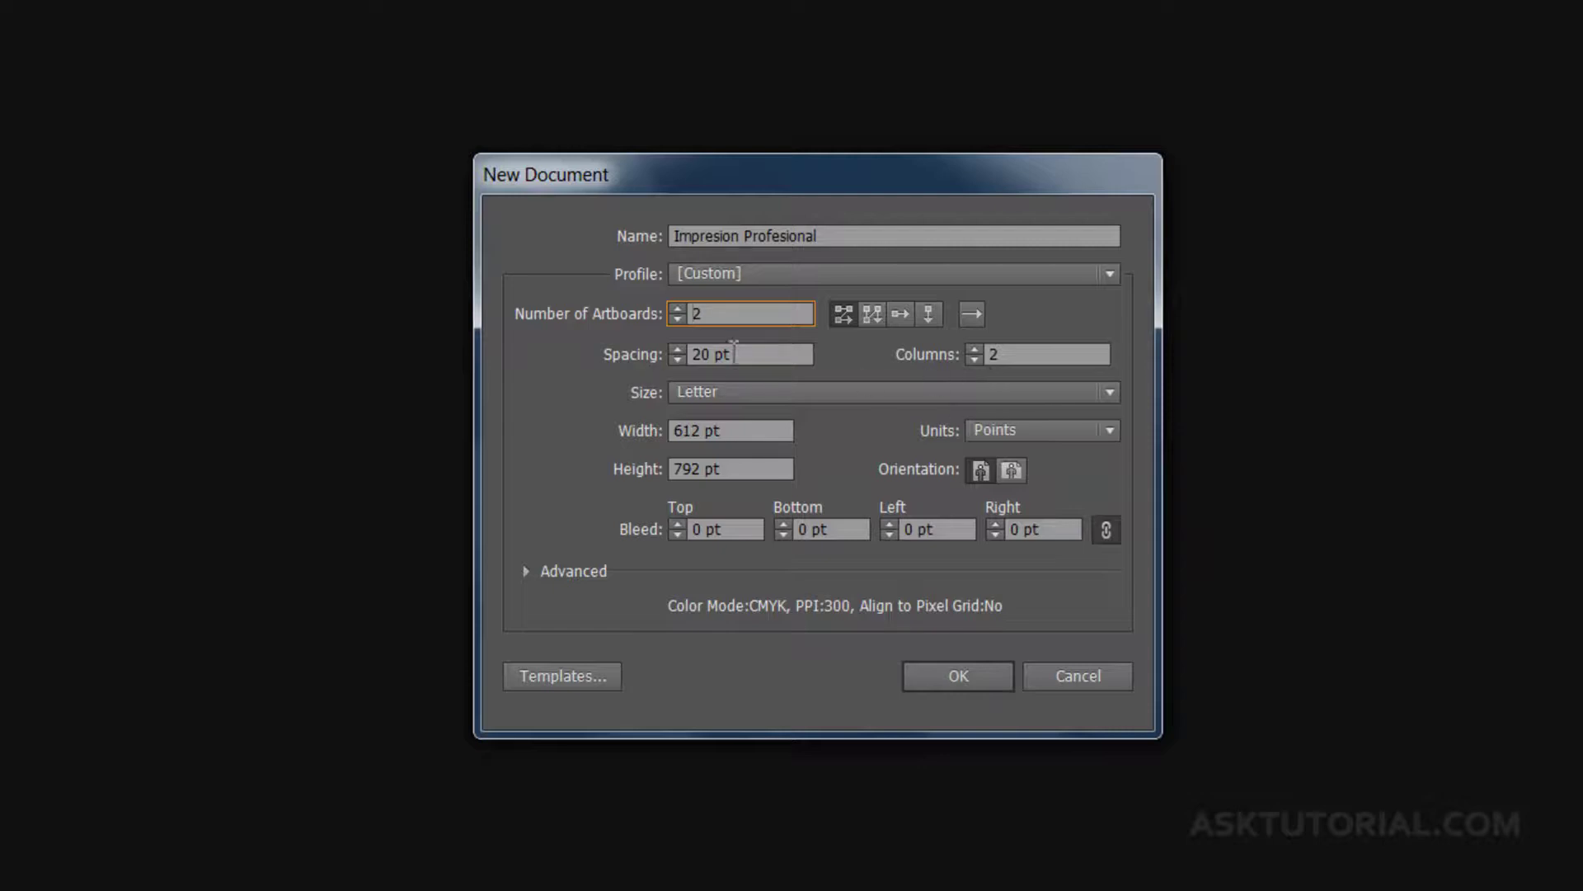
{"action": "left_click", "coordinate": [677, 319]}
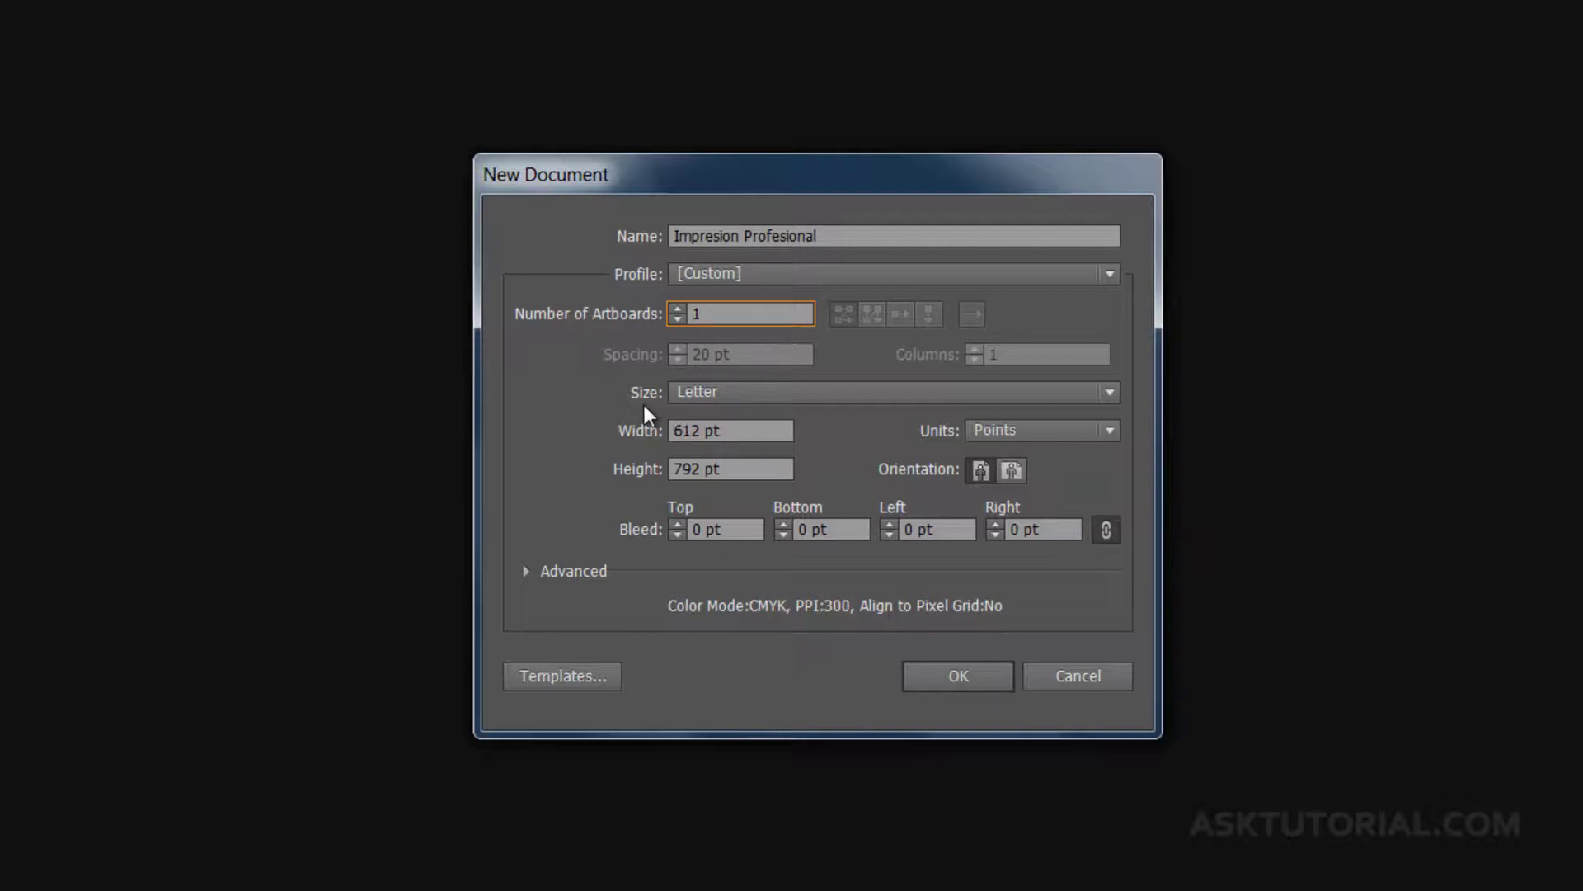
- Review the available page size presets for the print document, keeping Letter
{"action": "left_click", "coordinate": [798, 396]}
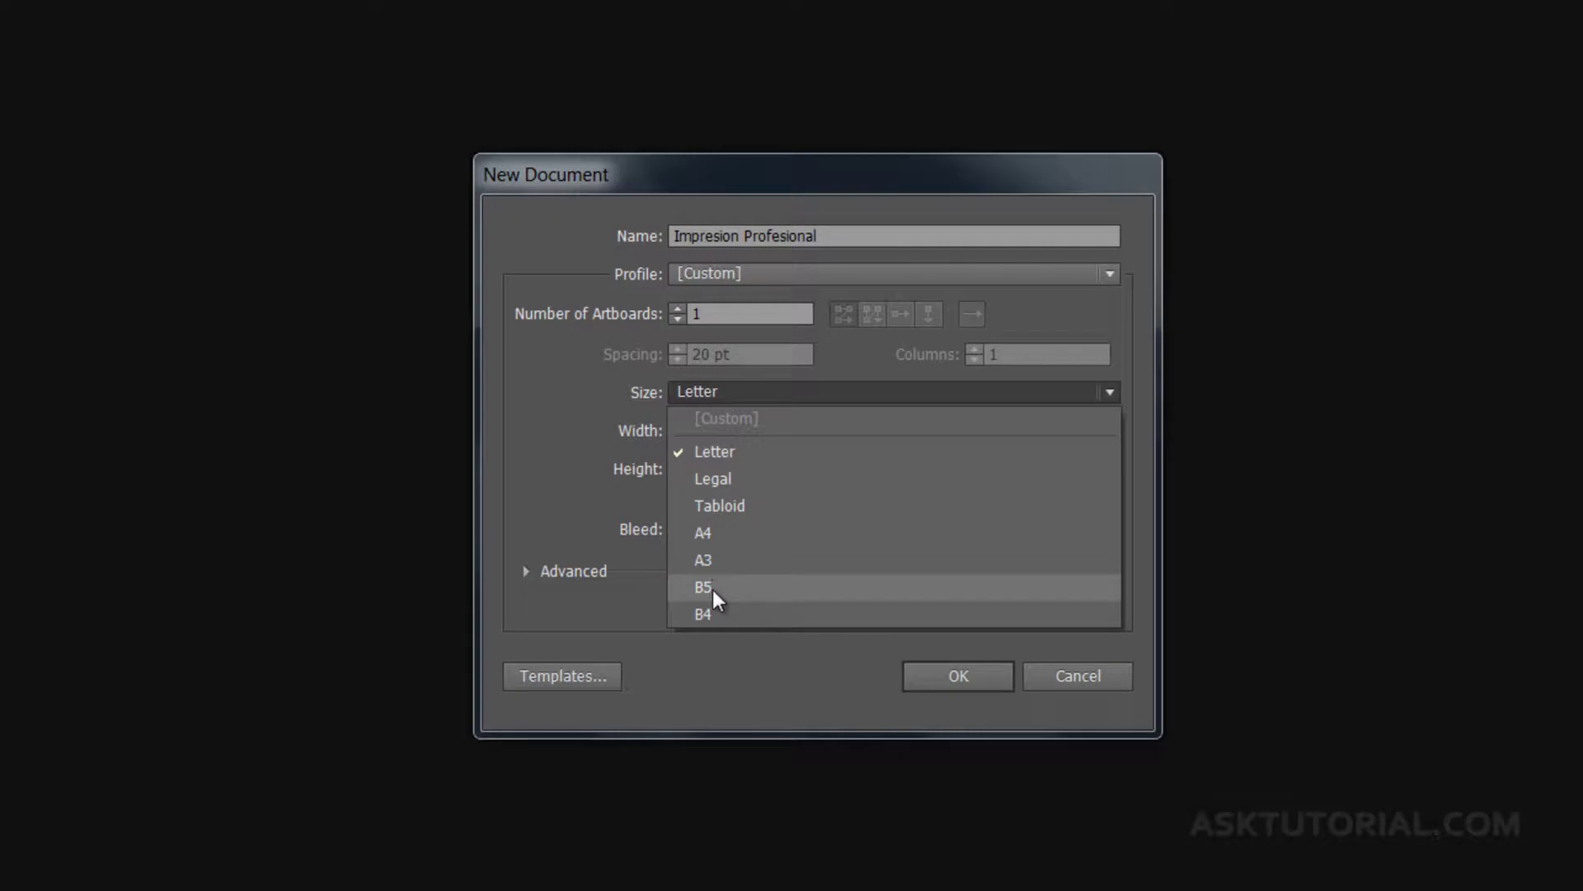
{"action": "left_click", "coordinate": [637, 496]}
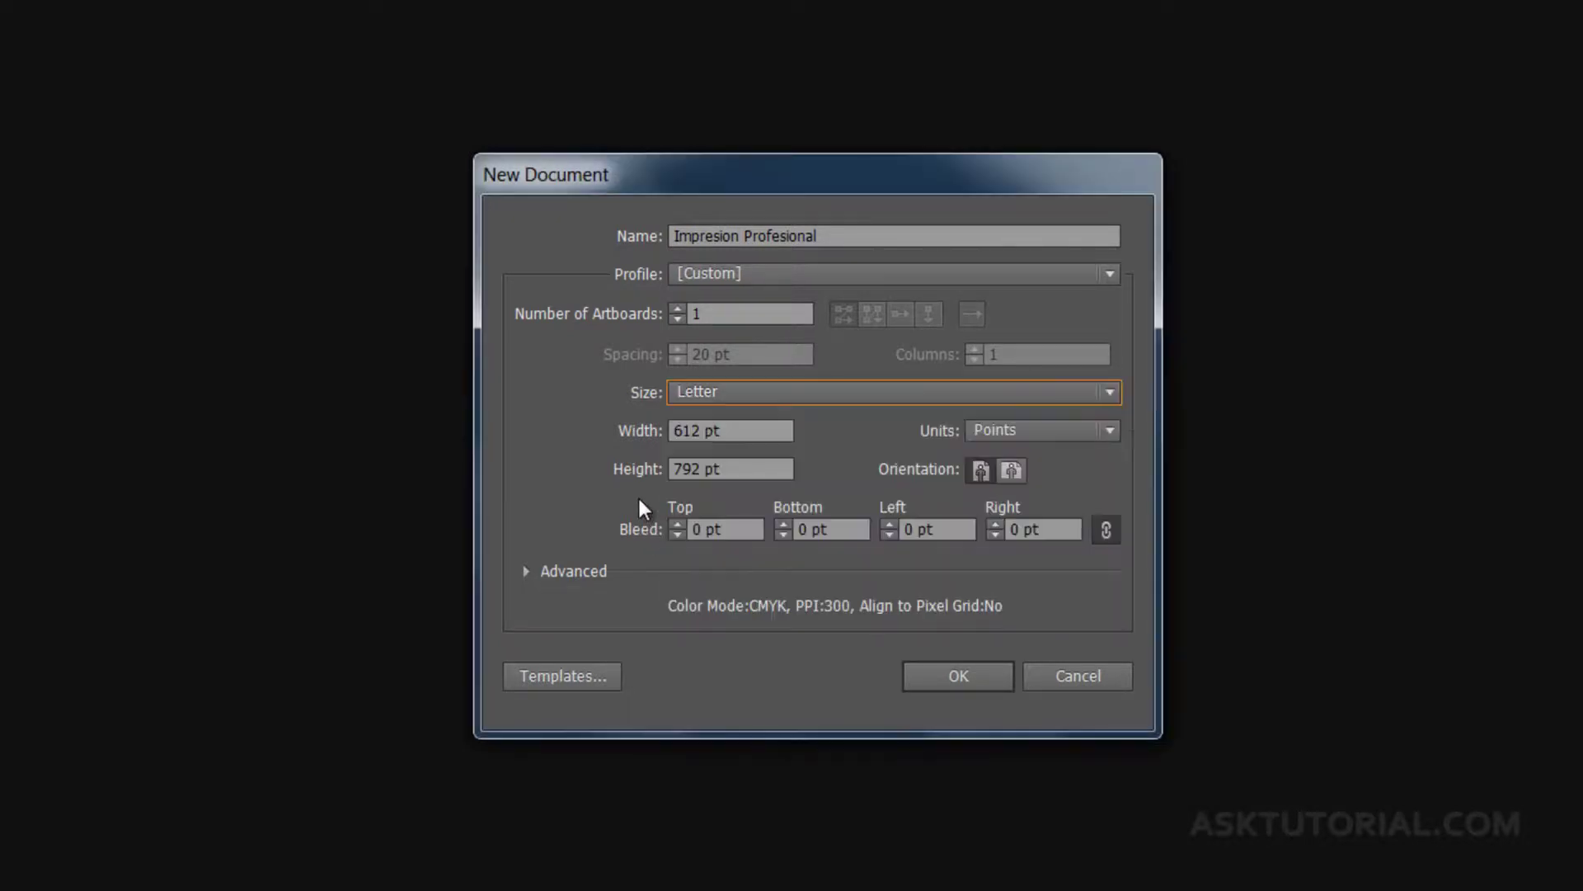
{"action": "left_click", "coordinate": [838, 392]}
{"action": "left_click", "coordinate": [622, 406]}
- Set the document units to inches and the bleed to 0.125 in on all four sides
{"action": "left_click", "coordinate": [1109, 432]}
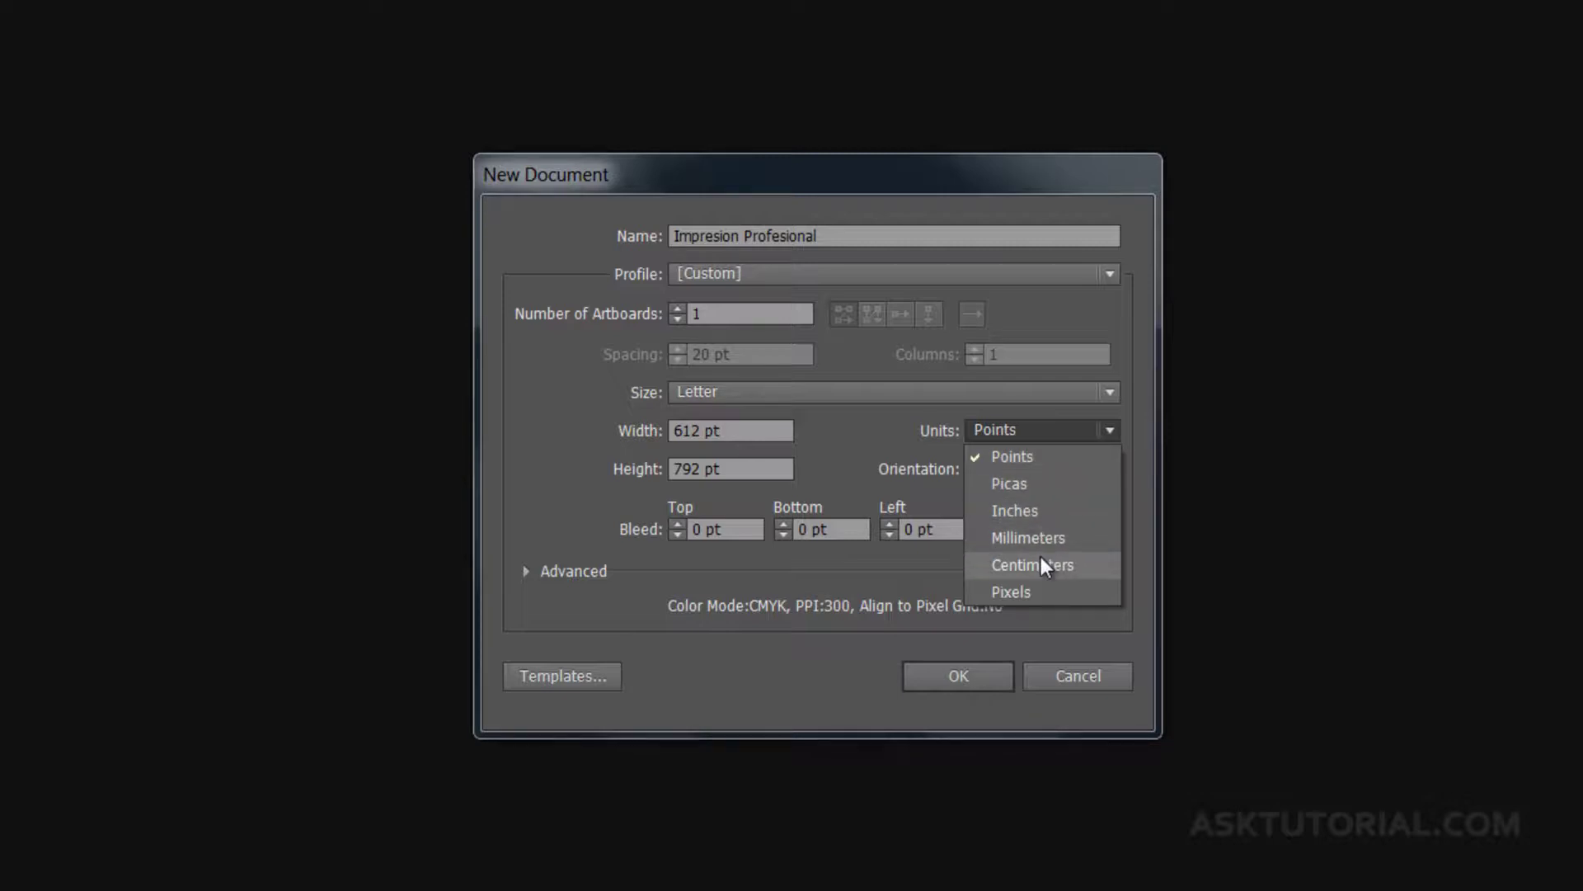
{"action": "left_click", "coordinate": [1020, 512]}
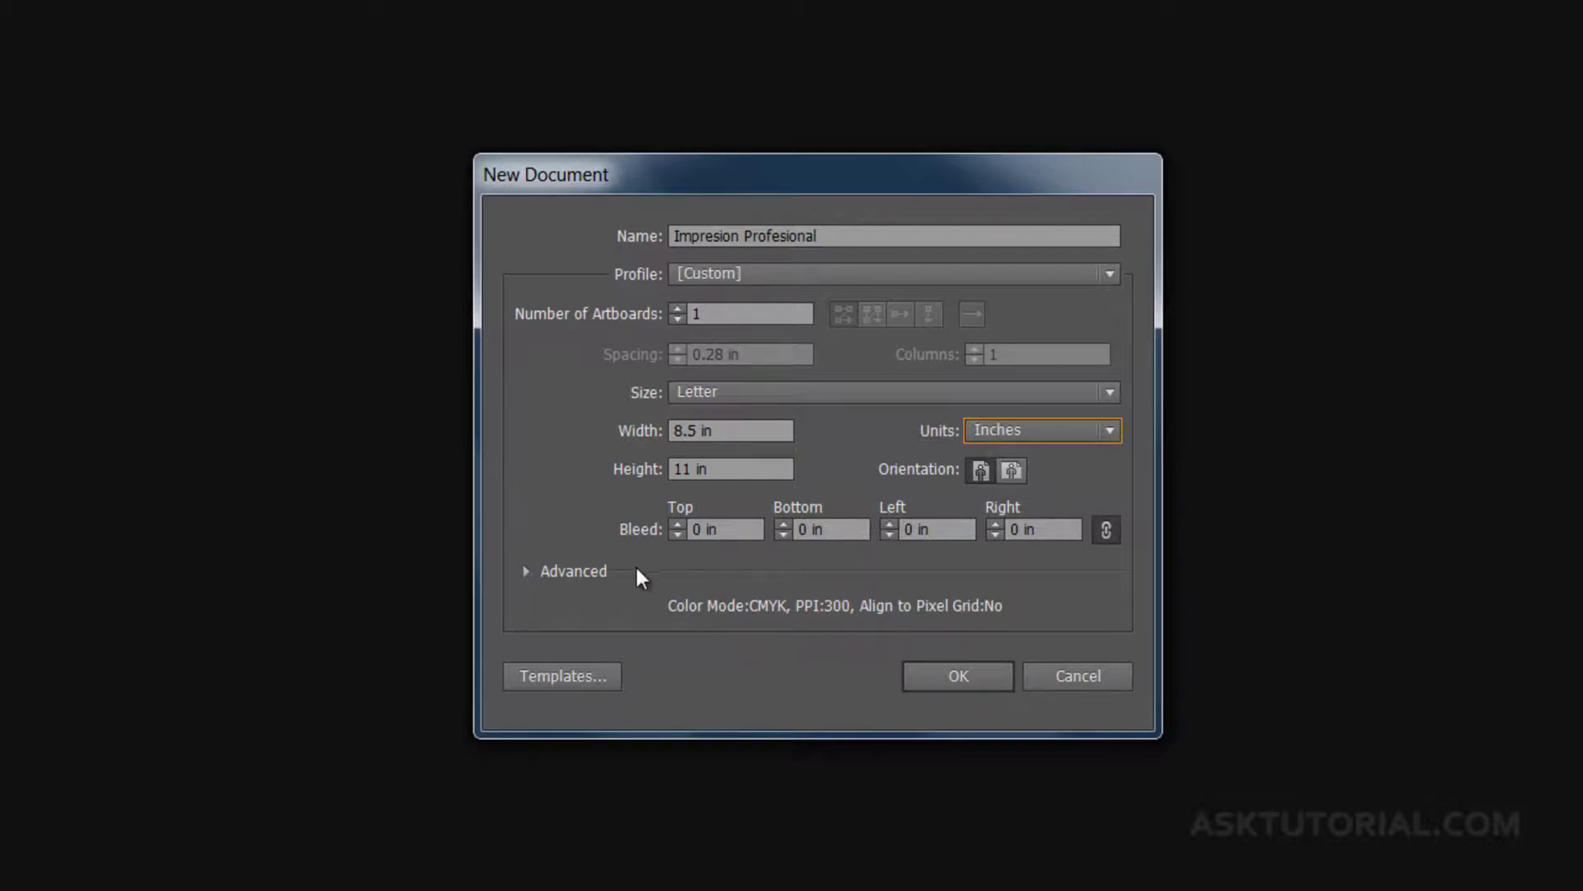
{"action": "left_click", "coordinate": [681, 528]}
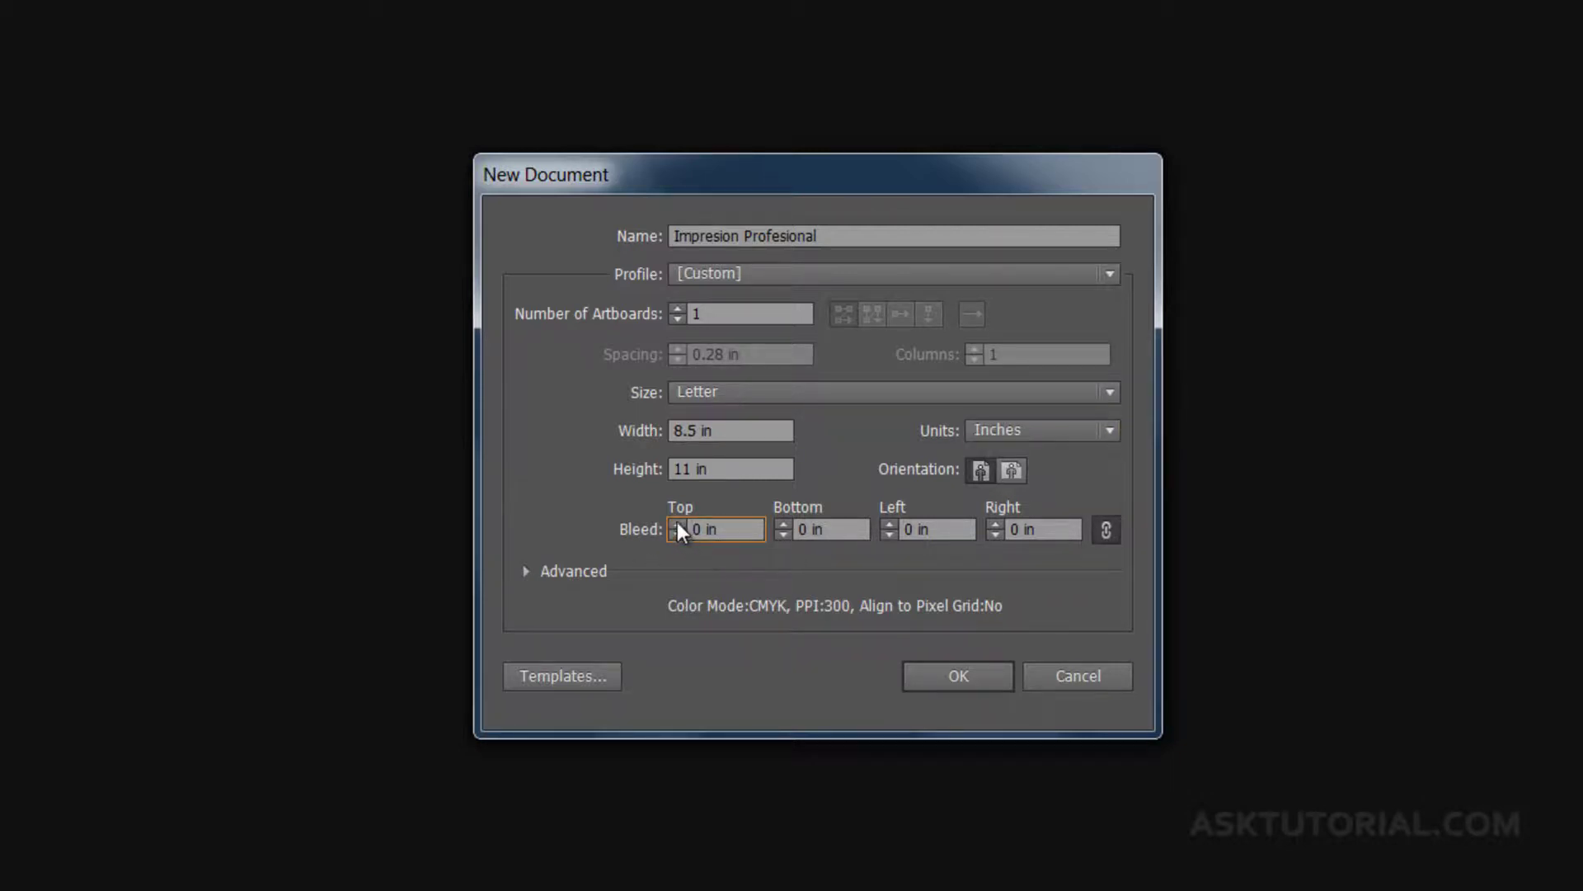
{"action": "left_click", "coordinate": [677, 525]}
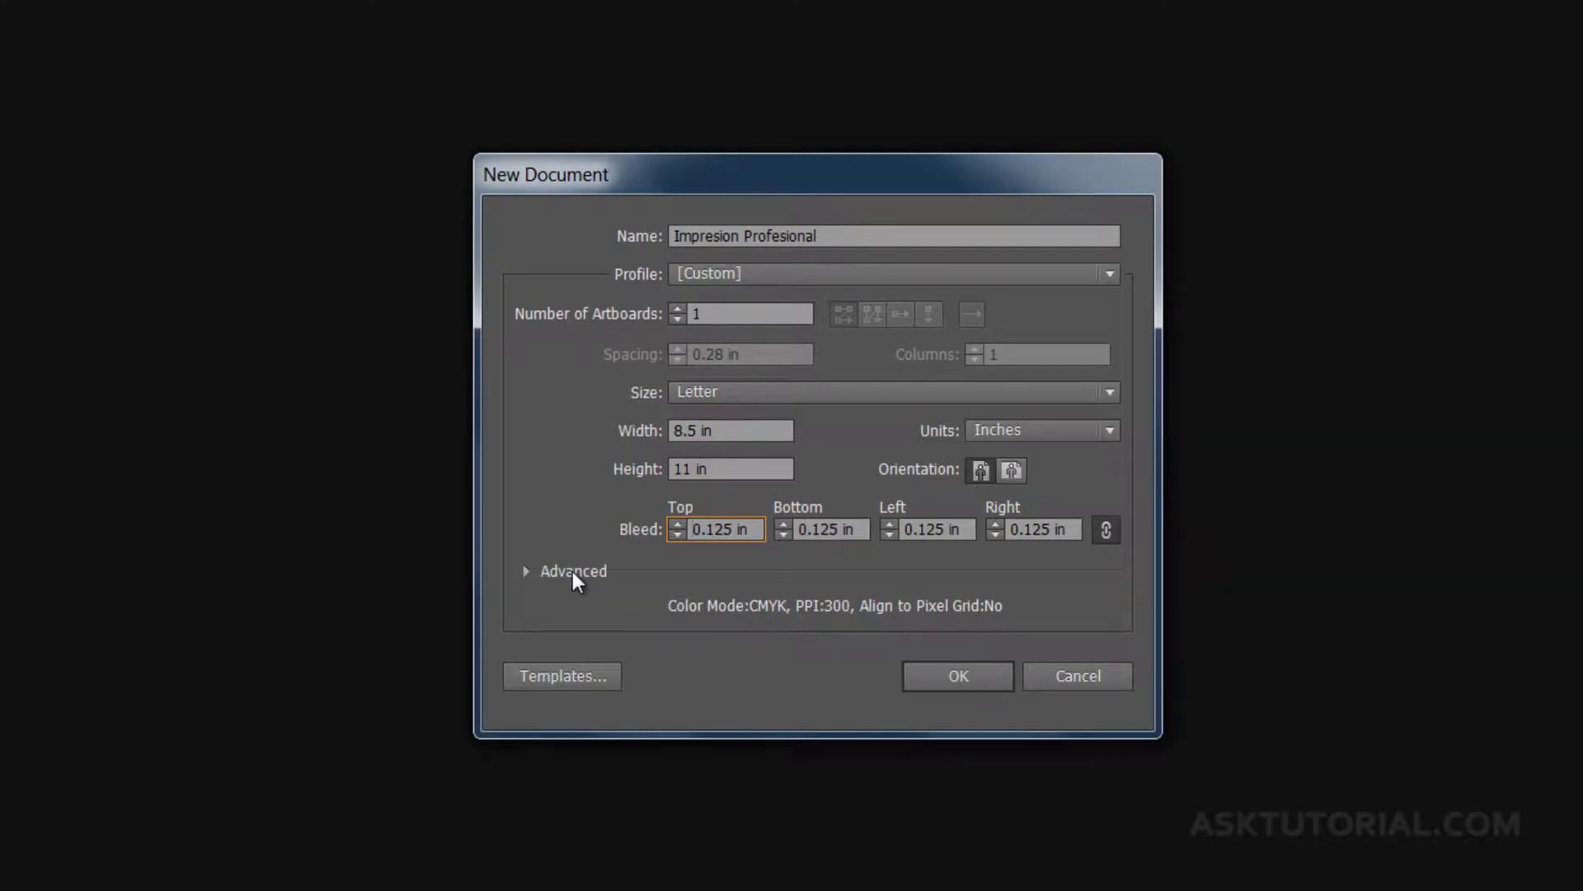
- Keep CMYK color mode, High (300 ppi) raster effects and Default preview mode in the advanced options, and create the document
{"action": "left_click", "coordinate": [526, 571]}
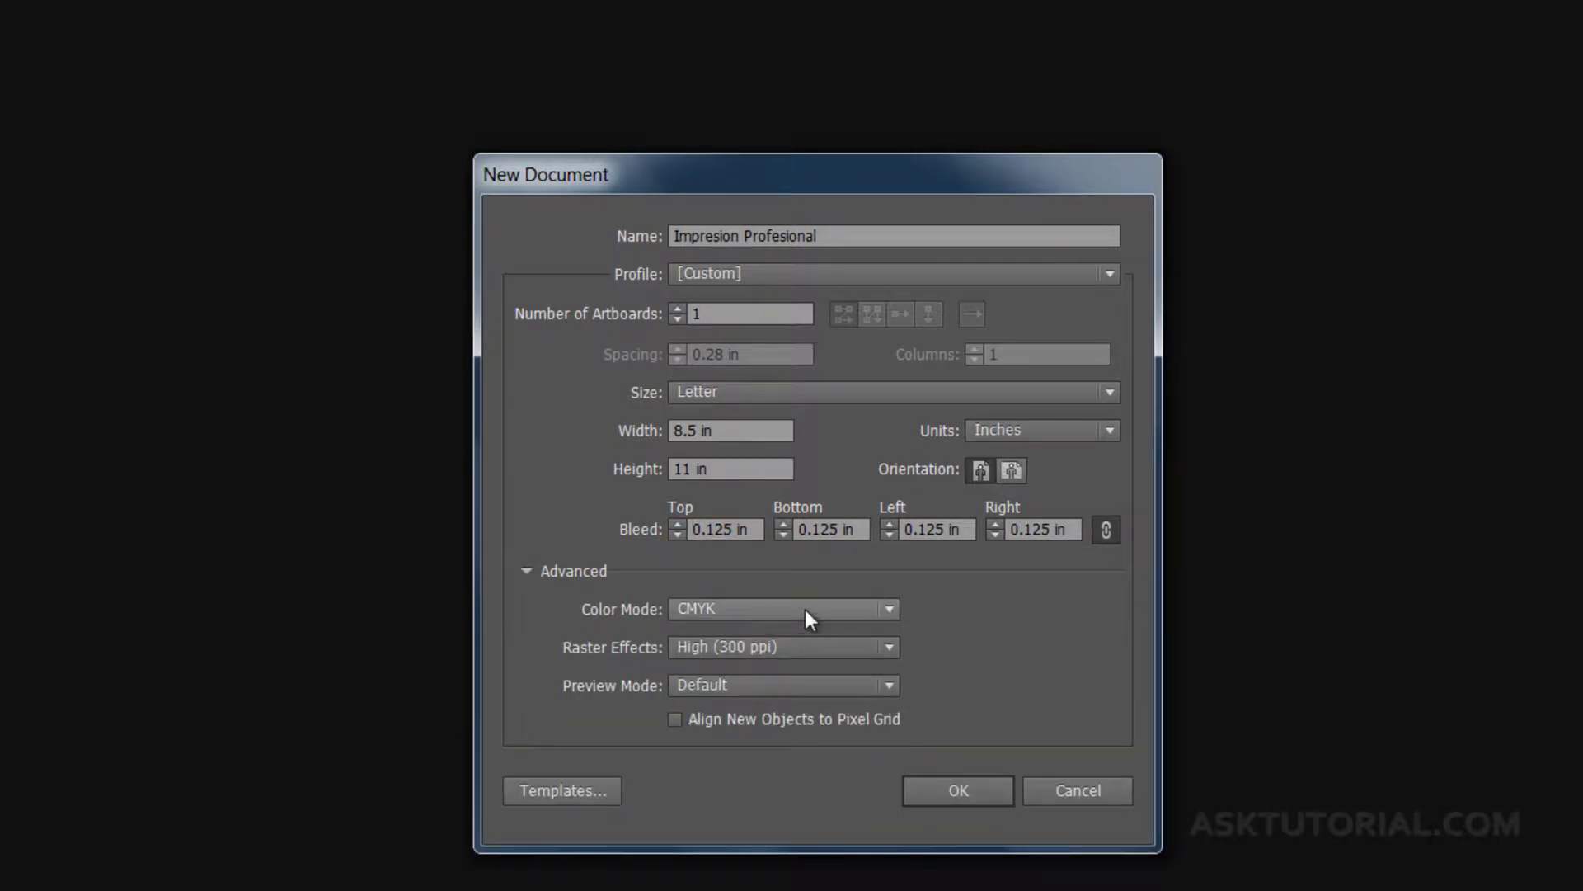
{"action": "left_click", "coordinate": [888, 610]}
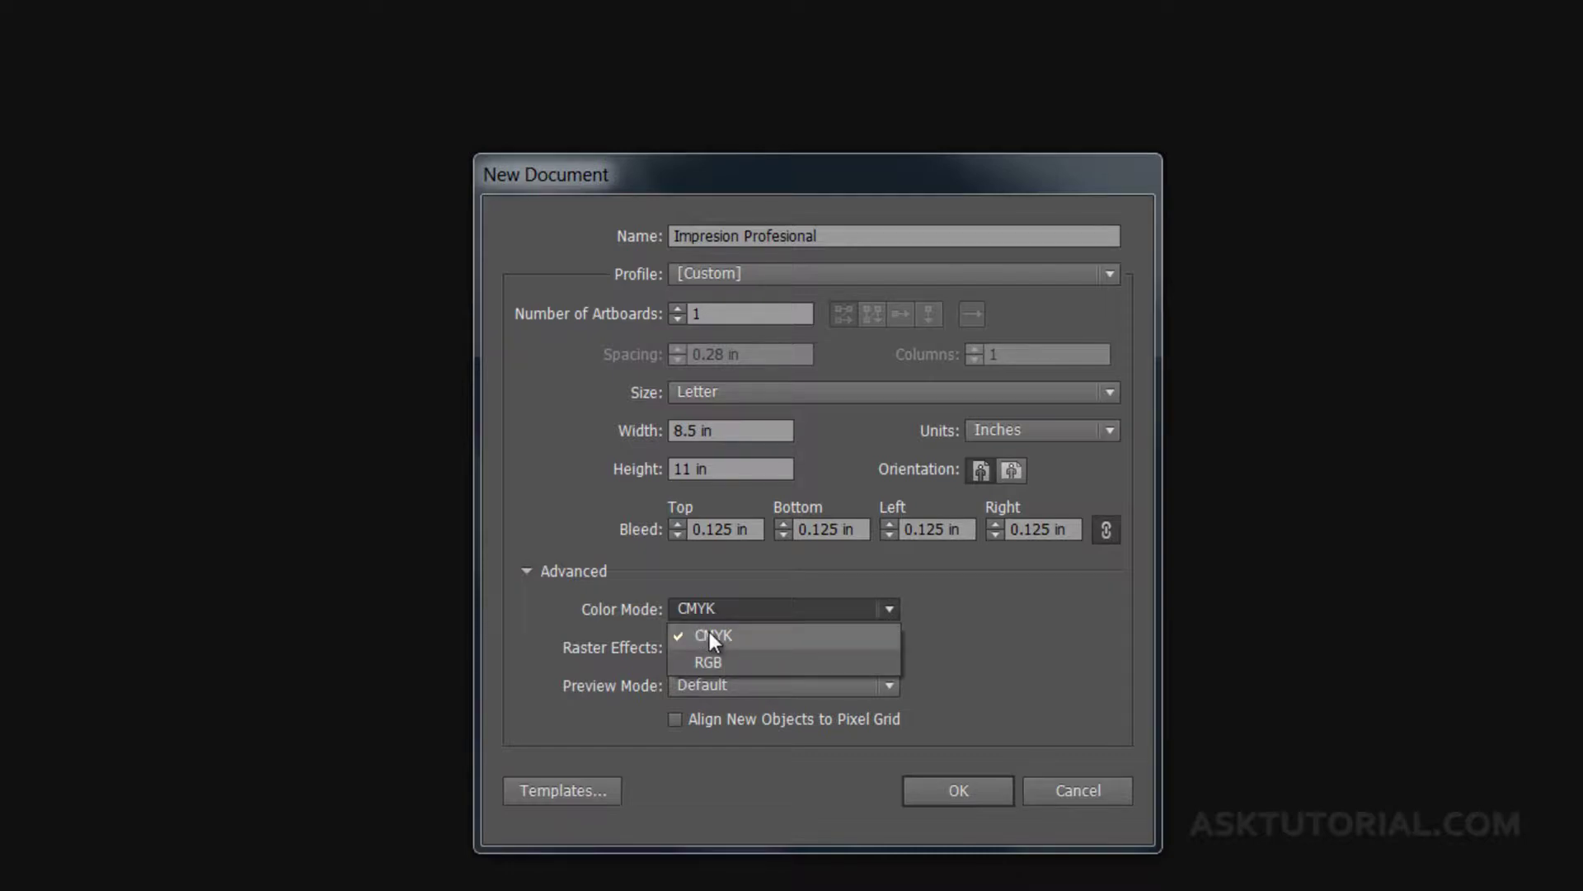
{"action": "left_click", "coordinate": [947, 637]}
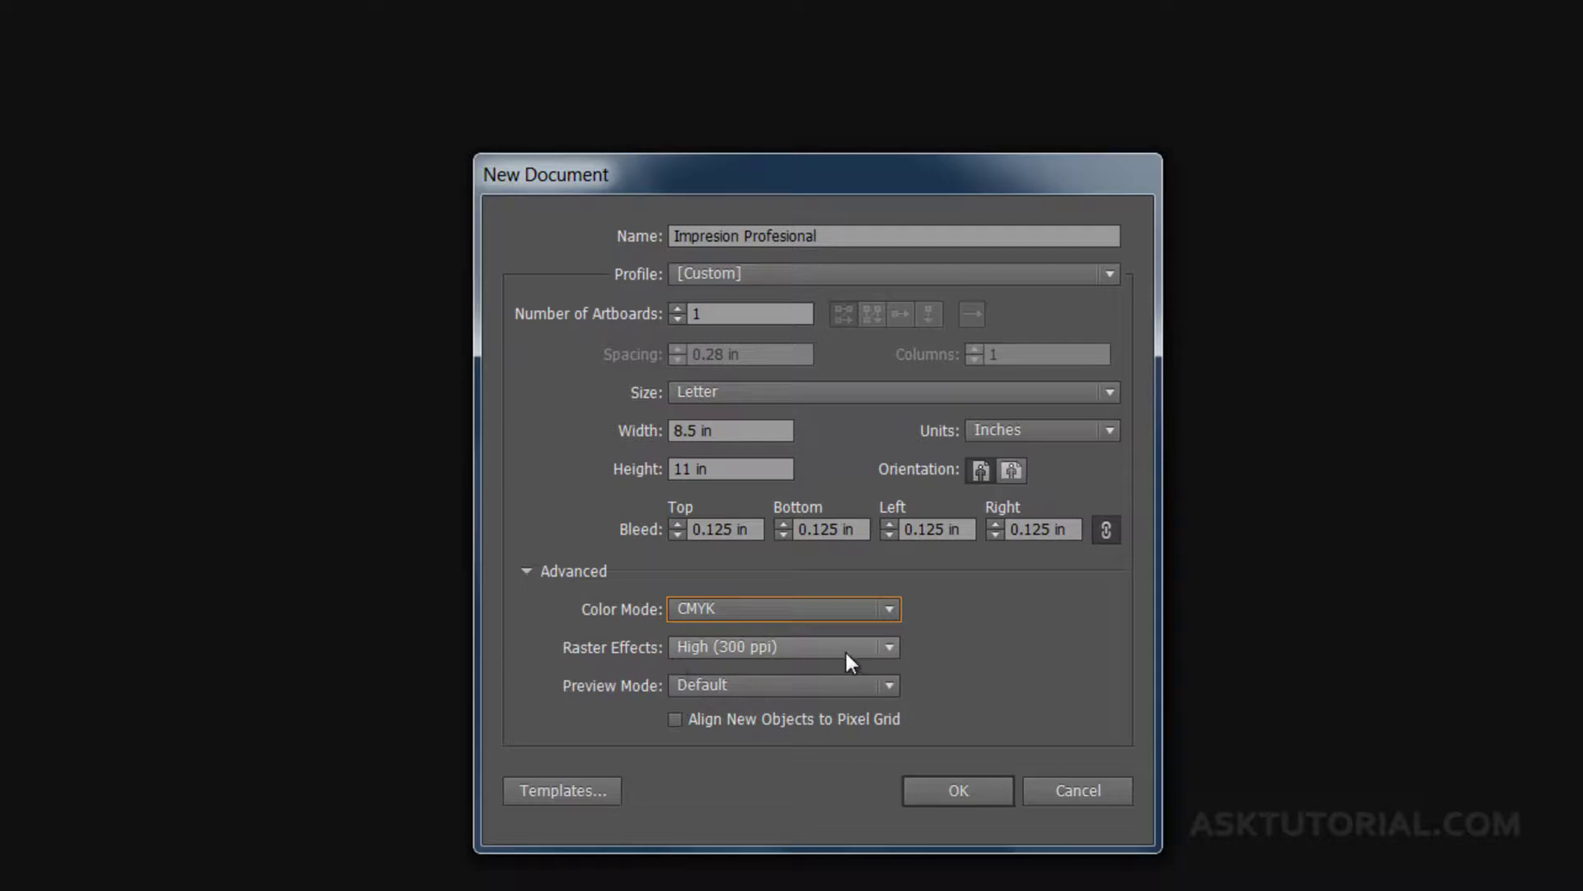
{"action": "left_click", "coordinate": [883, 652]}
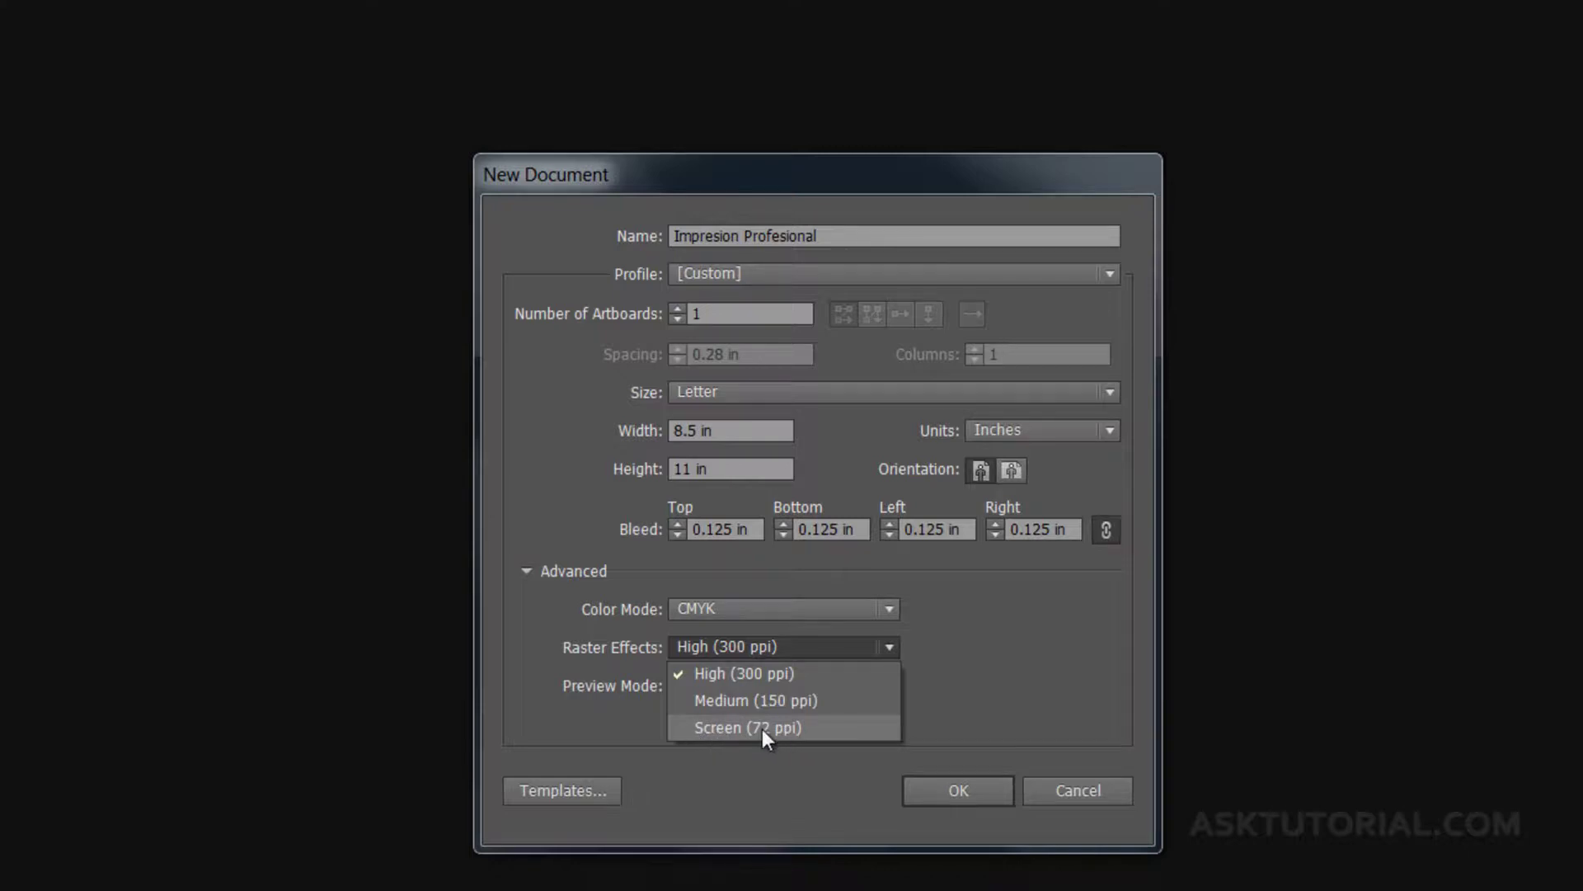
{"action": "left_click", "coordinate": [583, 701]}
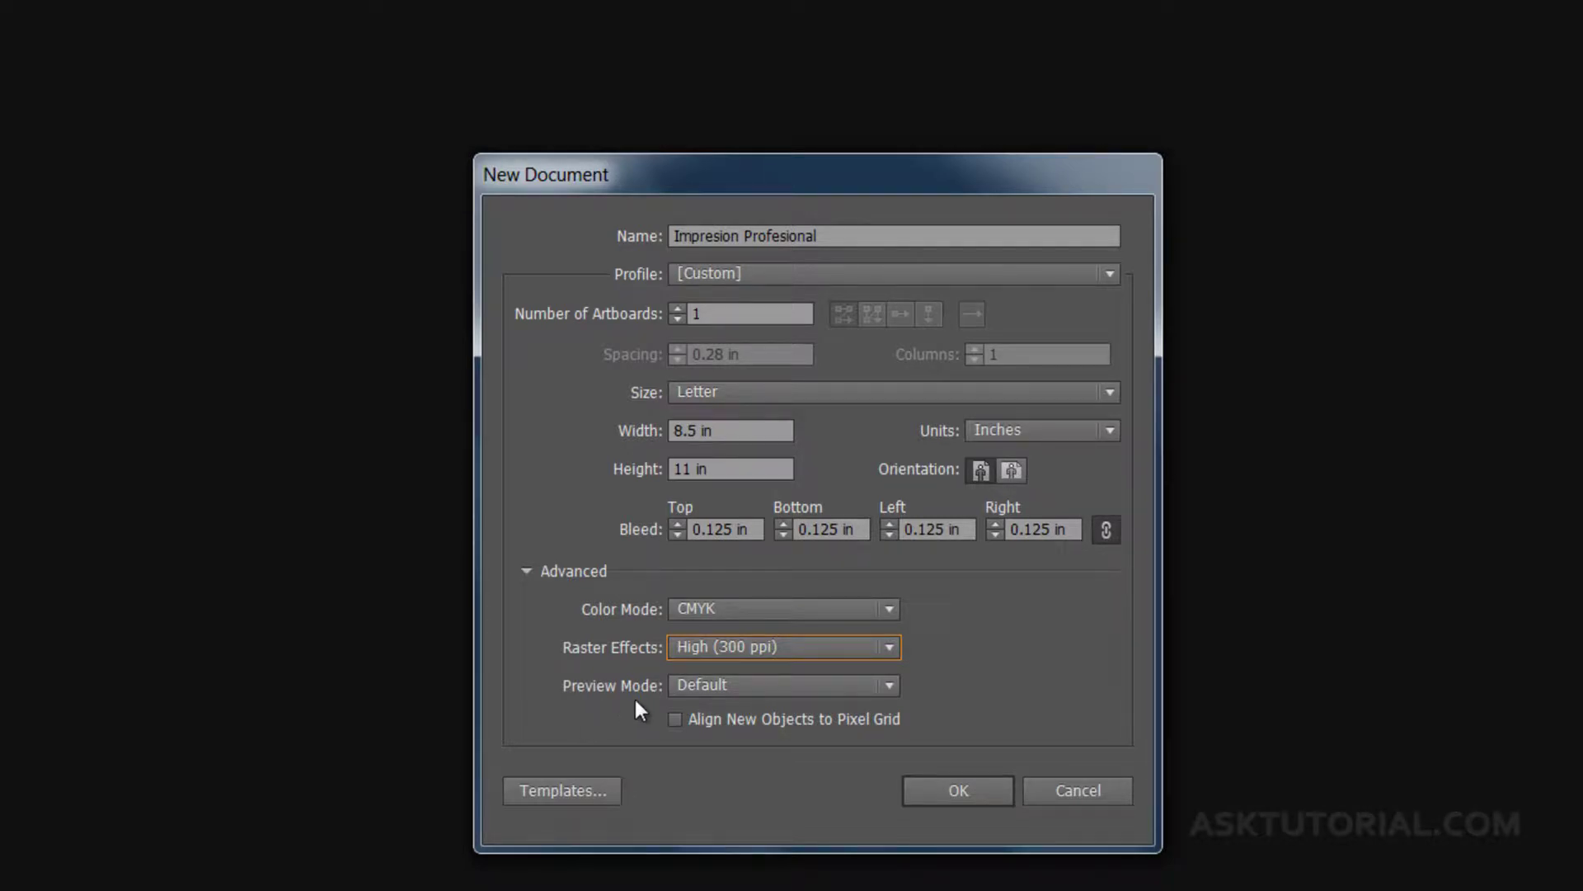
{"action": "left_click", "coordinate": [882, 687]}
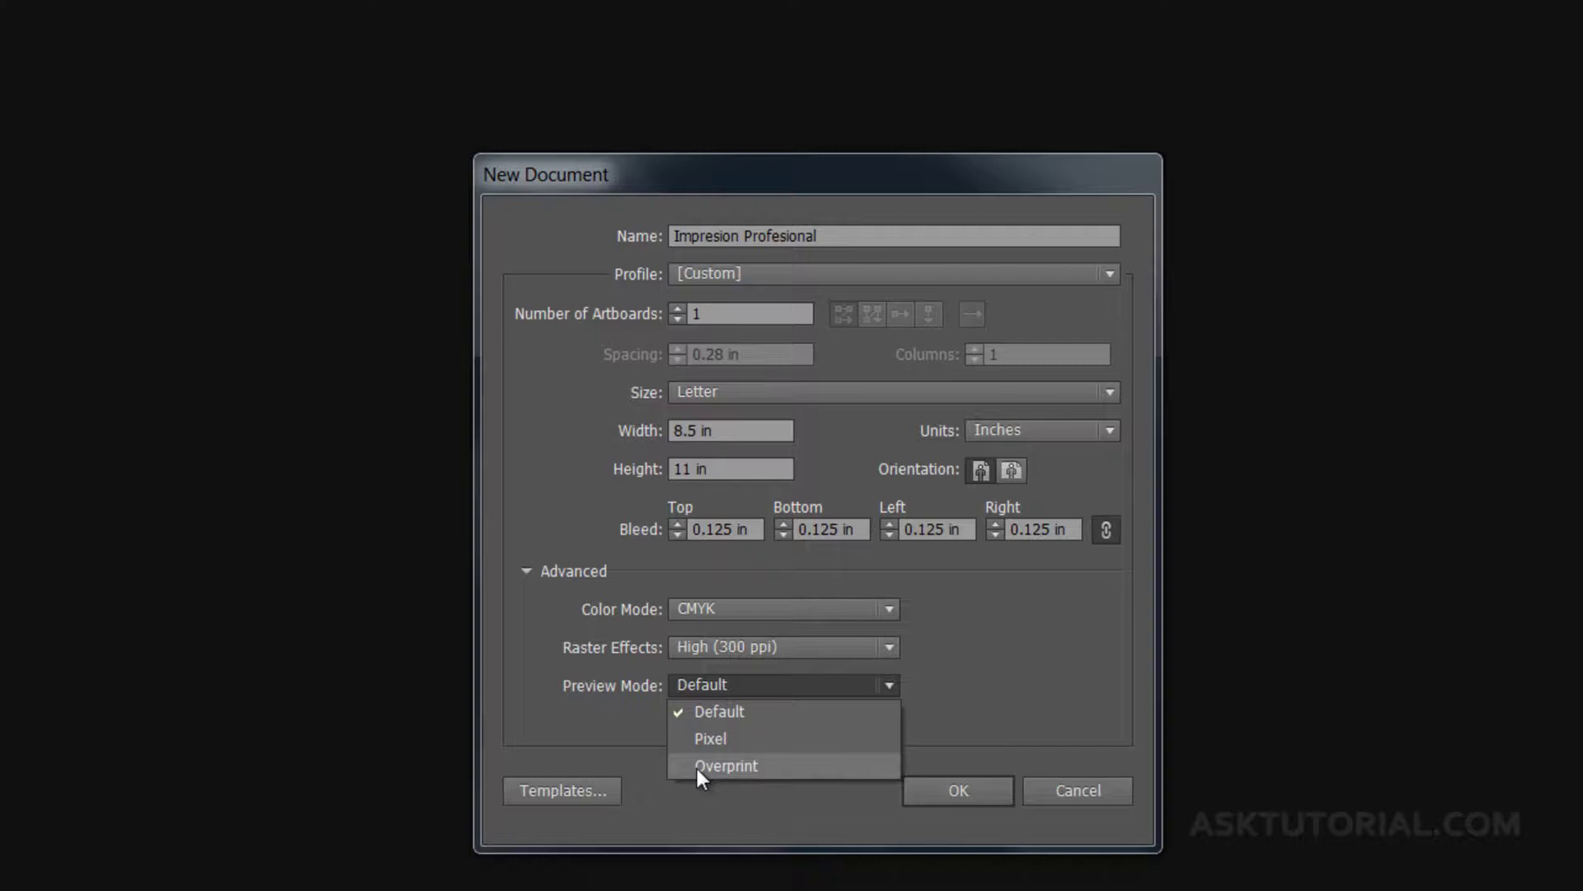
{"action": "left_click", "coordinate": [783, 747]}
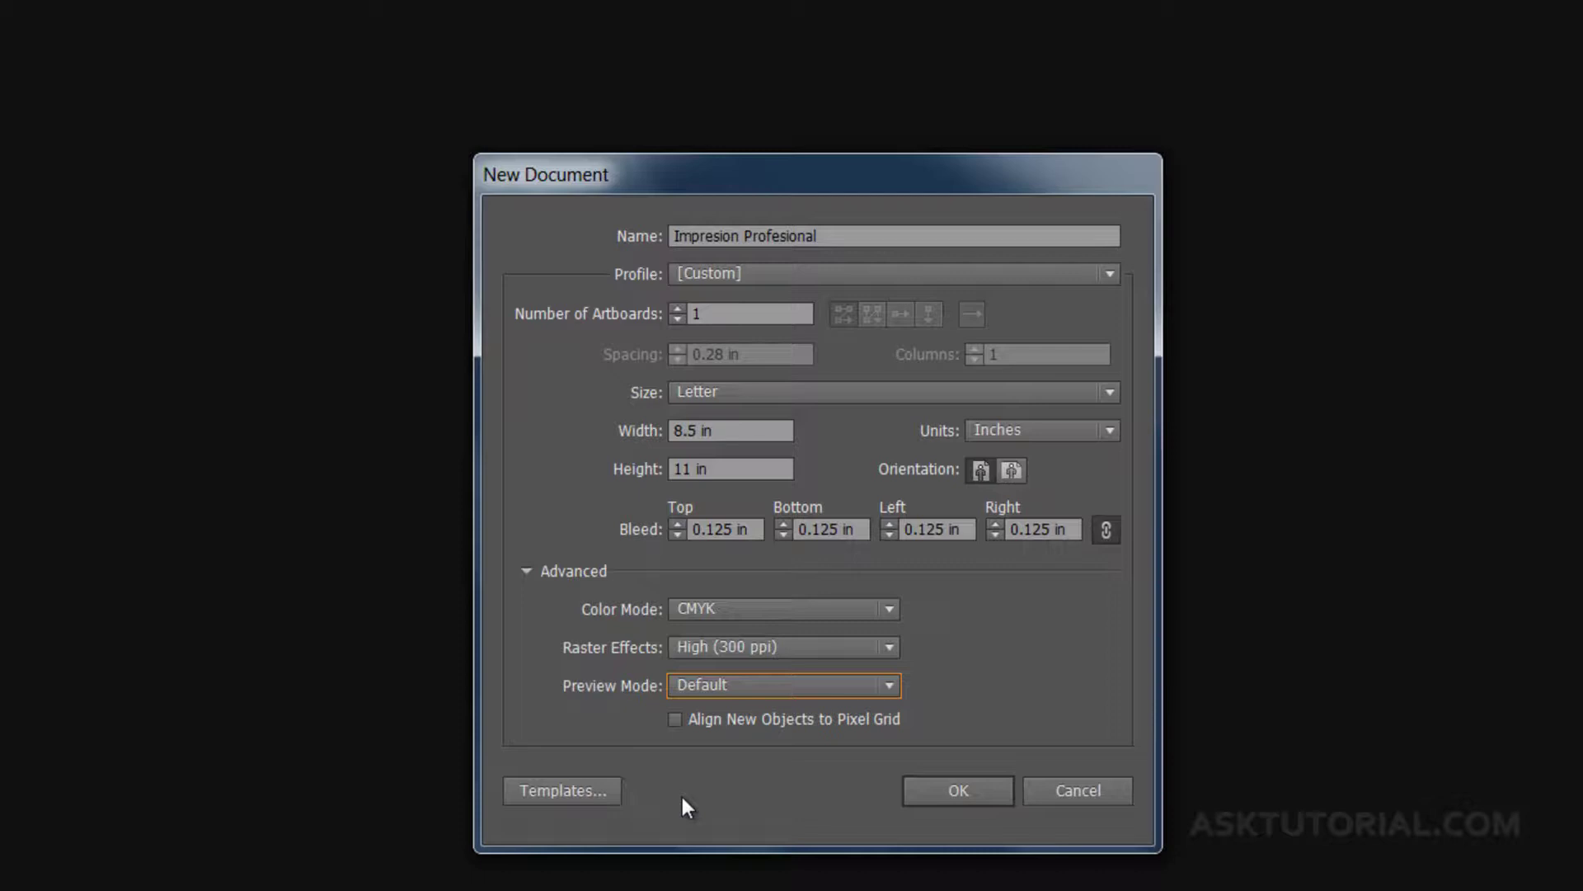
{"action": "left_click", "coordinate": [932, 793]}
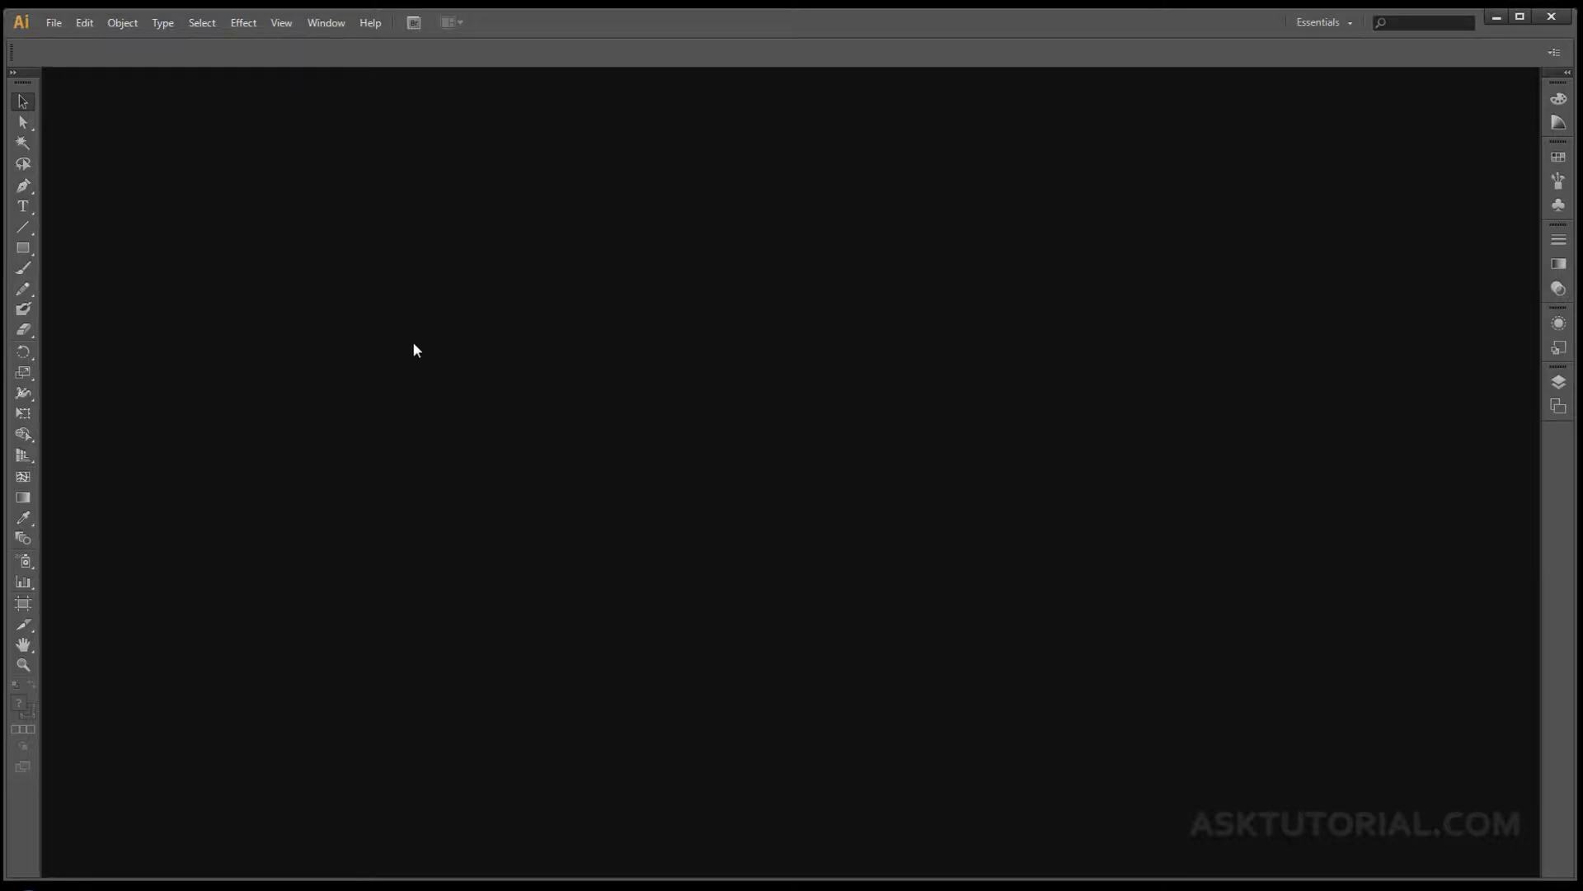
- Start another new document named "EJEMPLO_WEB" with the Web profile
{"action": "left_click", "coordinate": [52, 25]}
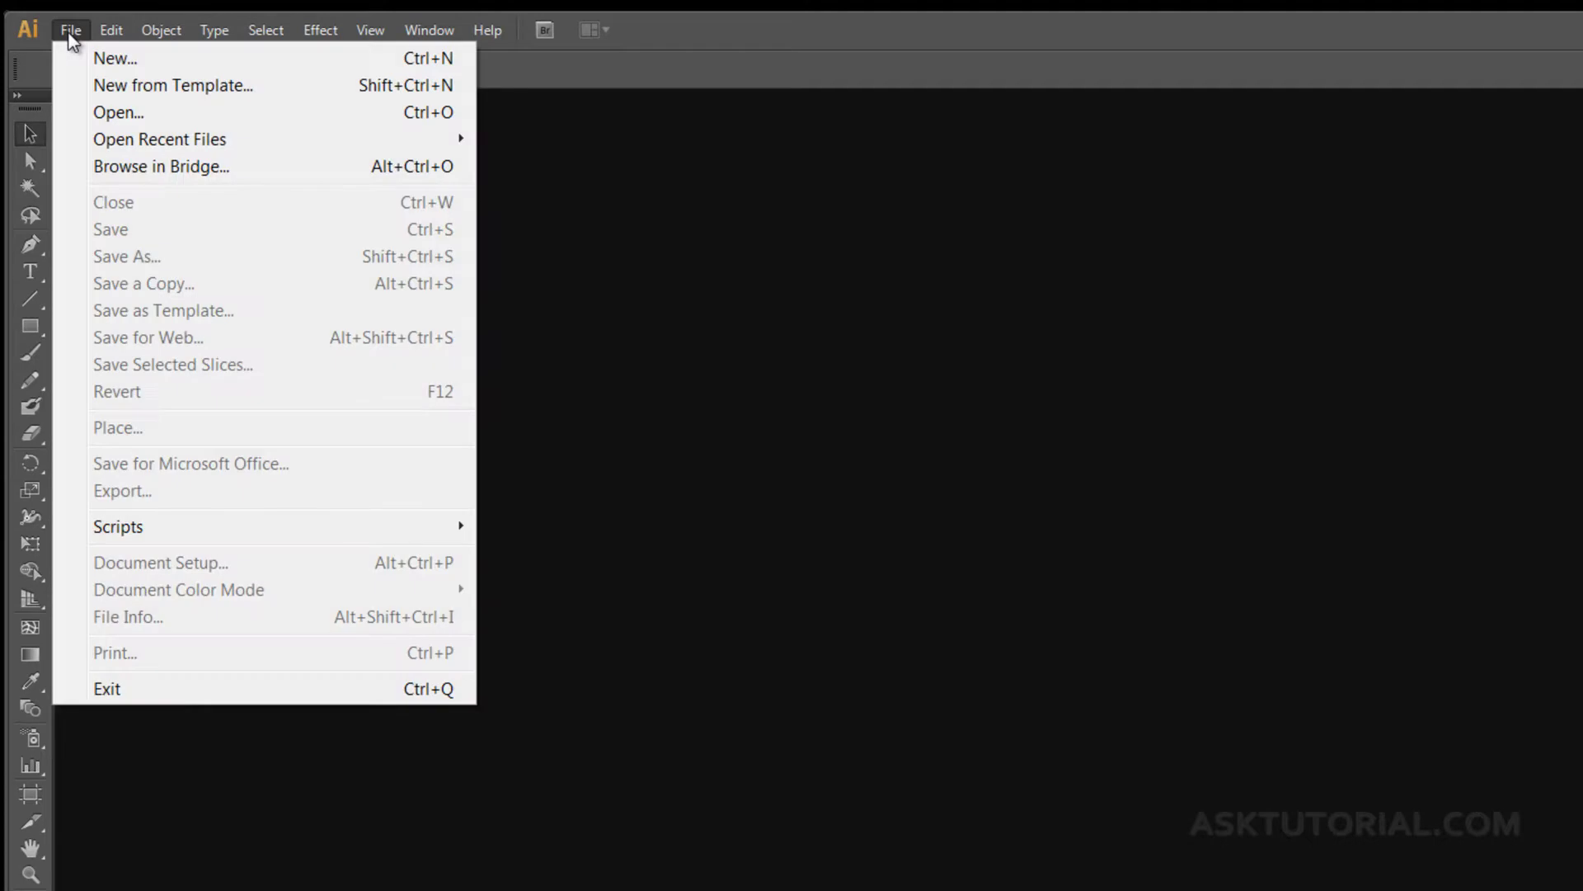
{"action": "left_click", "coordinate": [114, 56]}
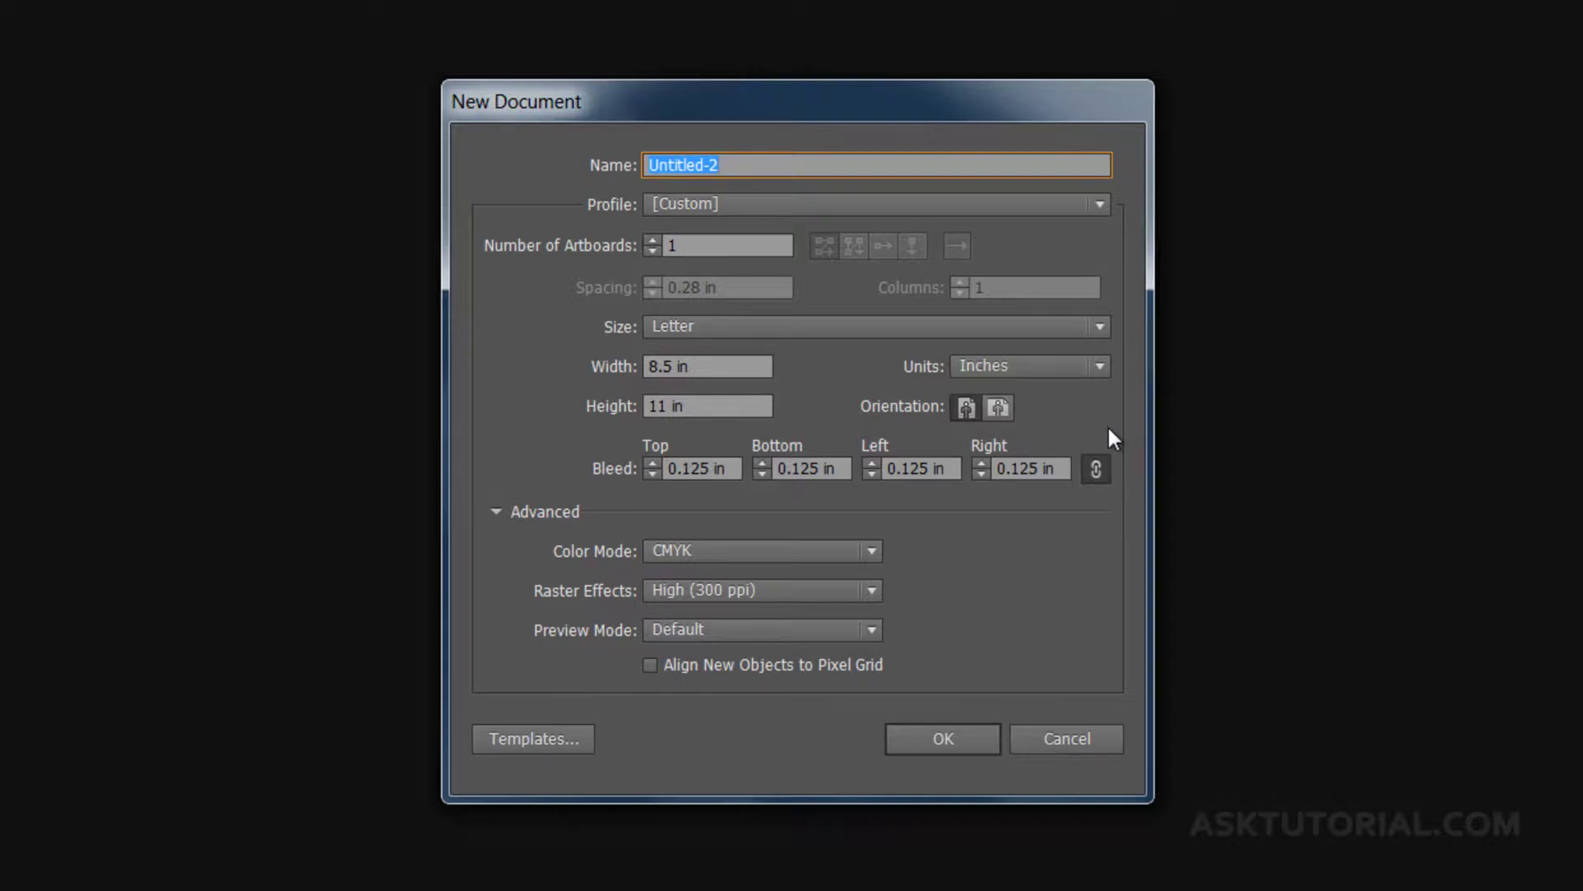
{"action": "type", "text": "EJEMPLO_WEB"}
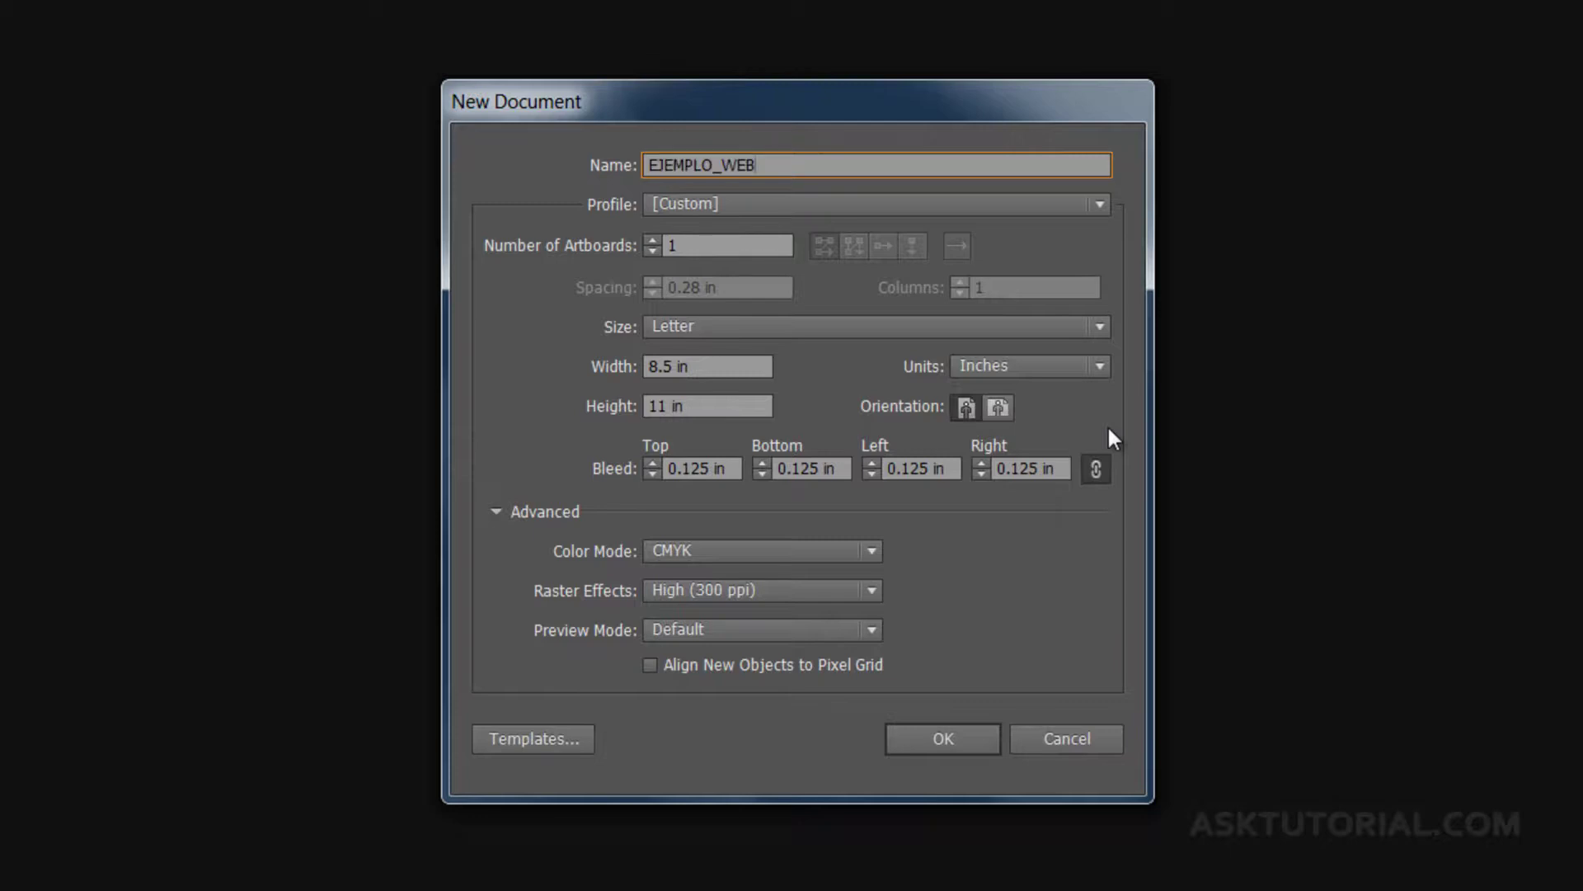
{"action": "left_click", "coordinate": [1097, 196]}
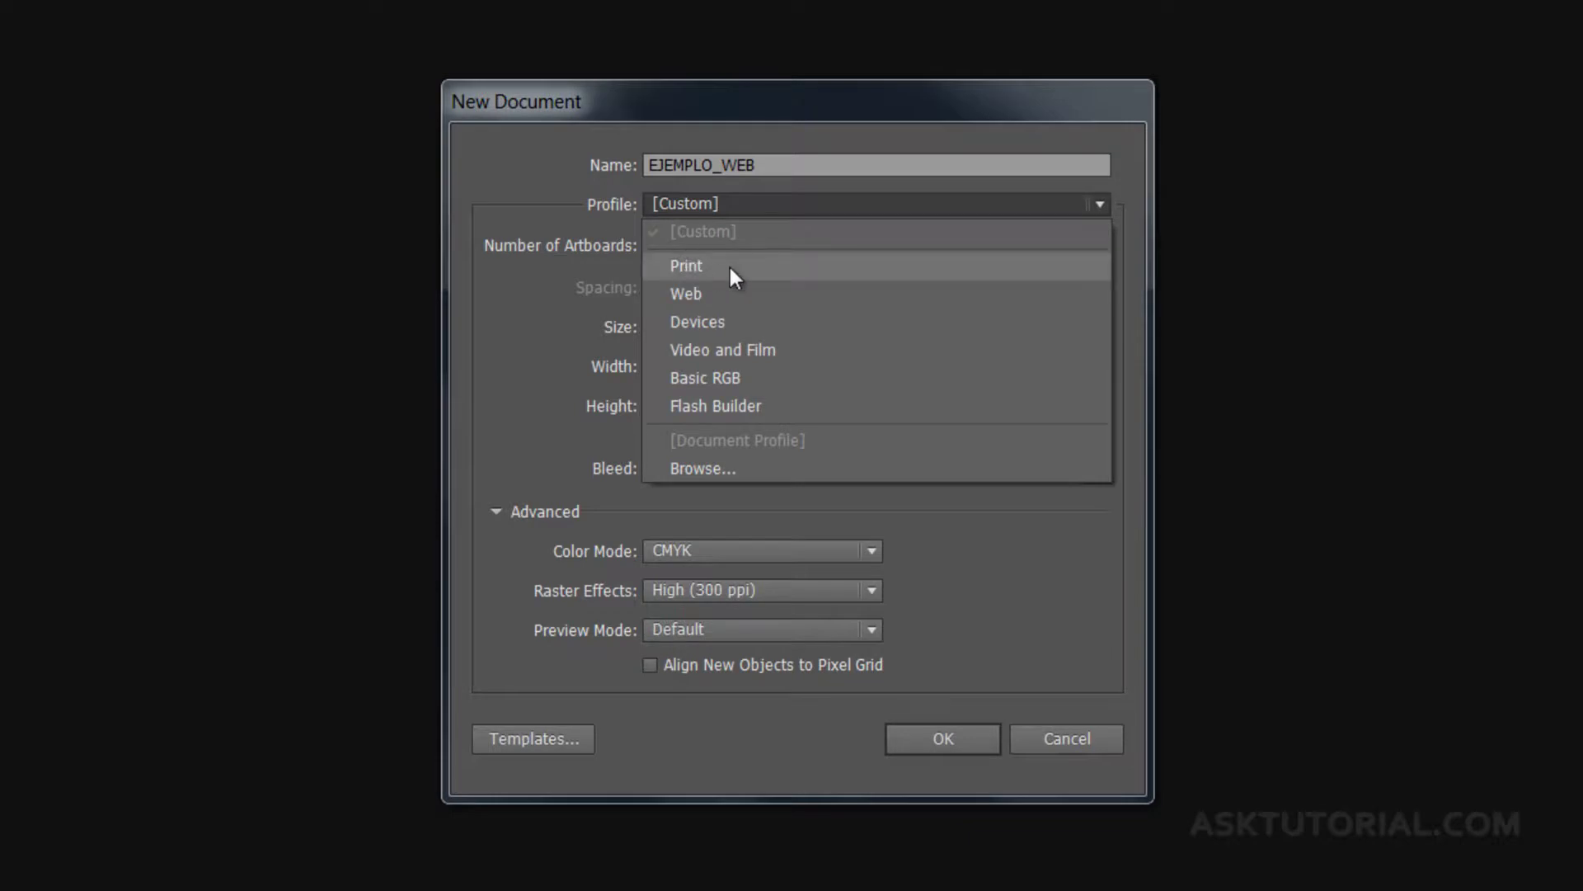
{"action": "left_click", "coordinate": [685, 292]}
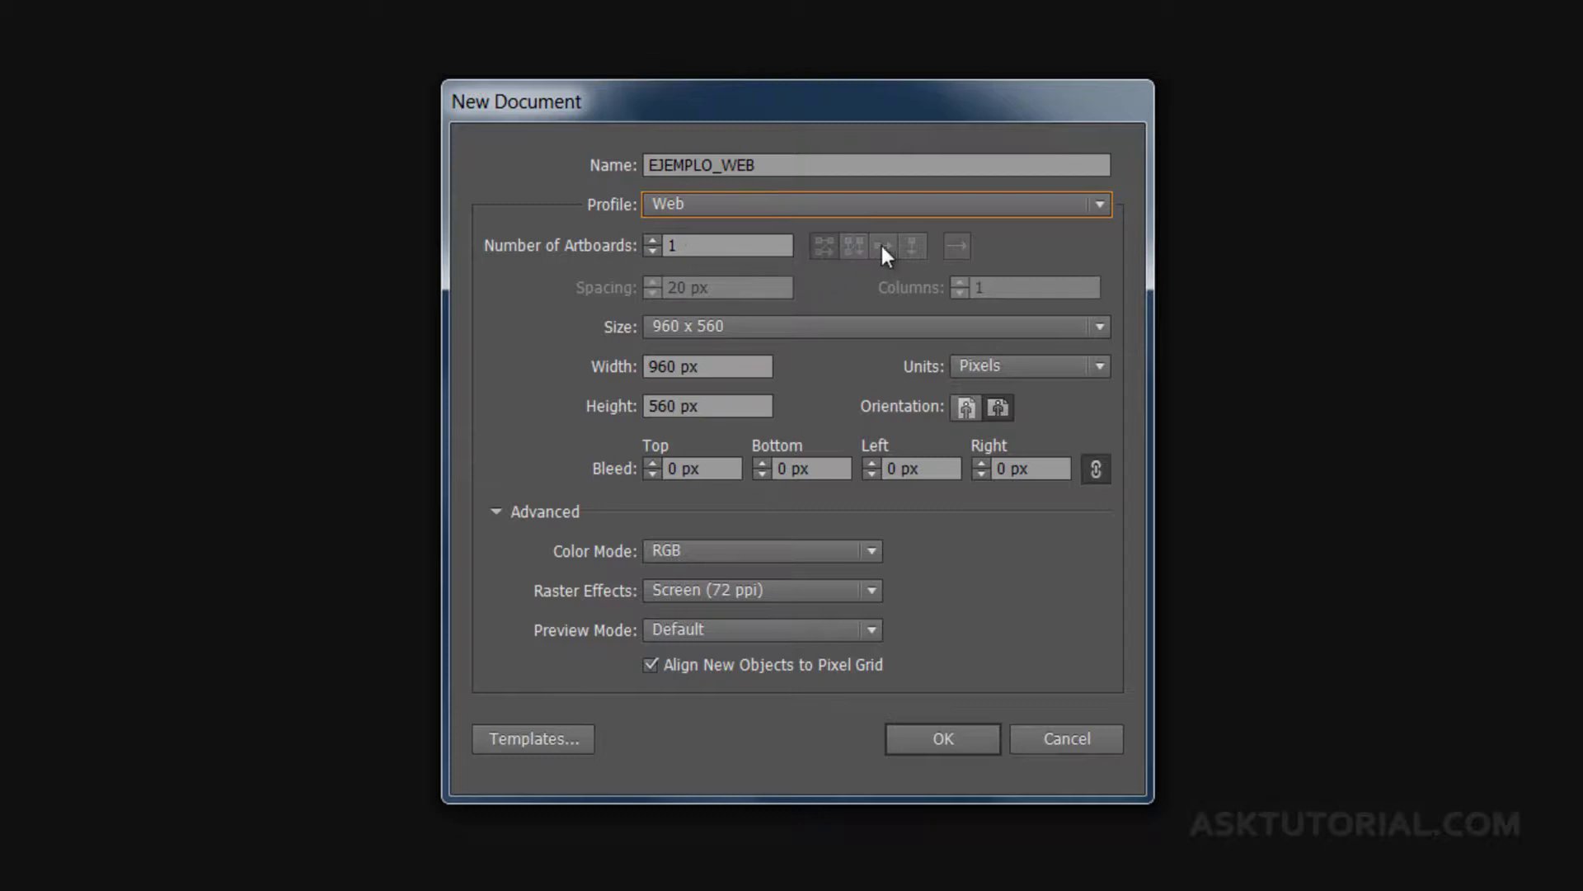
- Set the web document to one artboard with the 960 x 560 size preset
{"action": "left_click", "coordinate": [652, 240]}
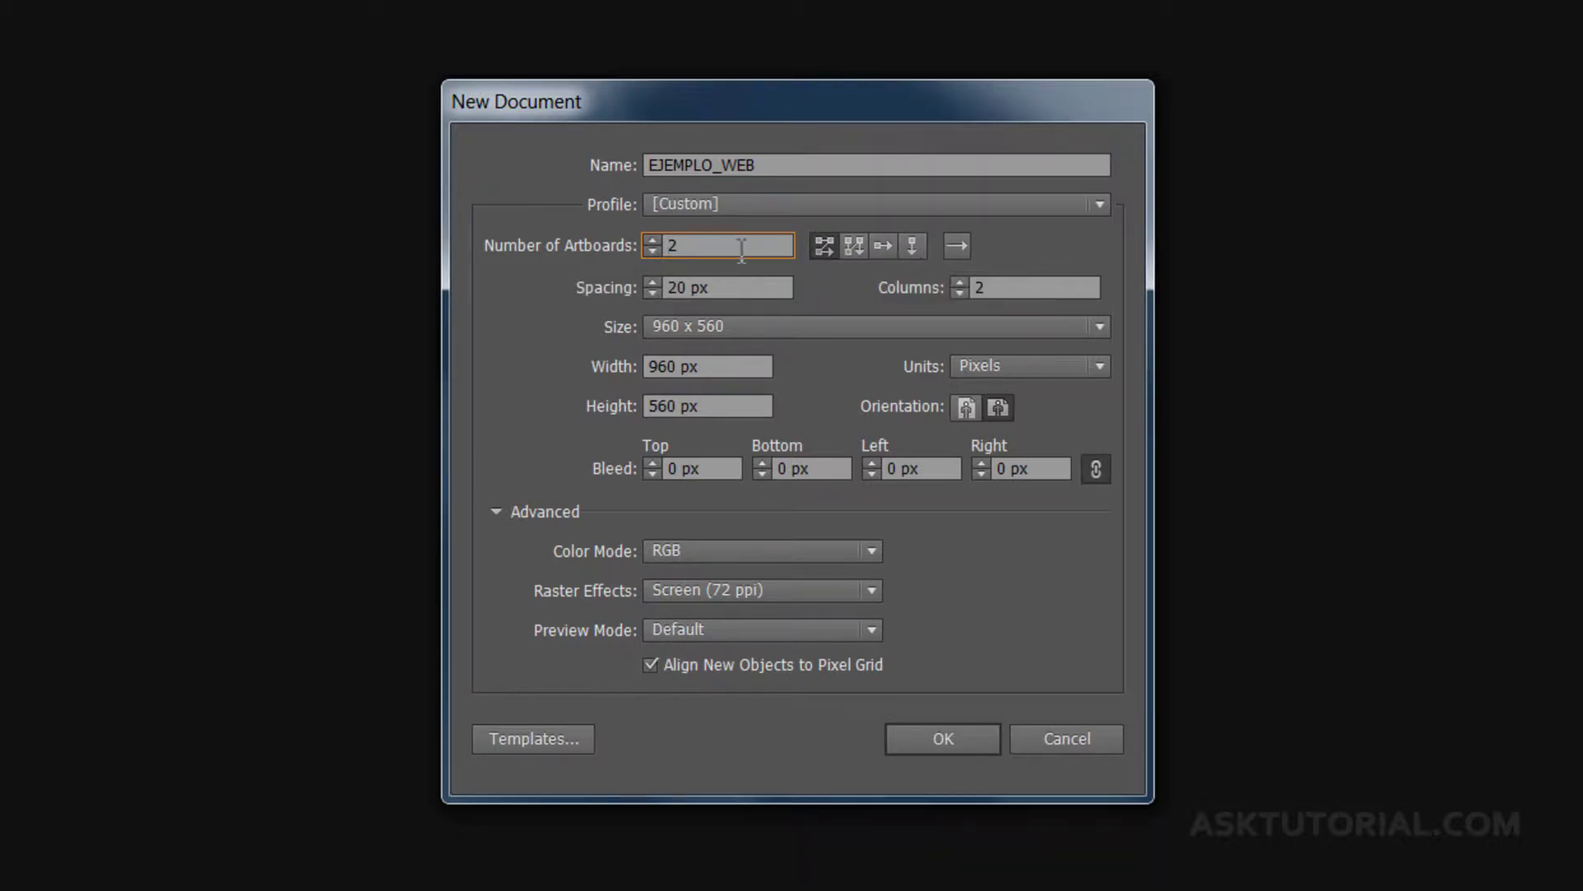
{"action": "left_click", "coordinate": [652, 250]}
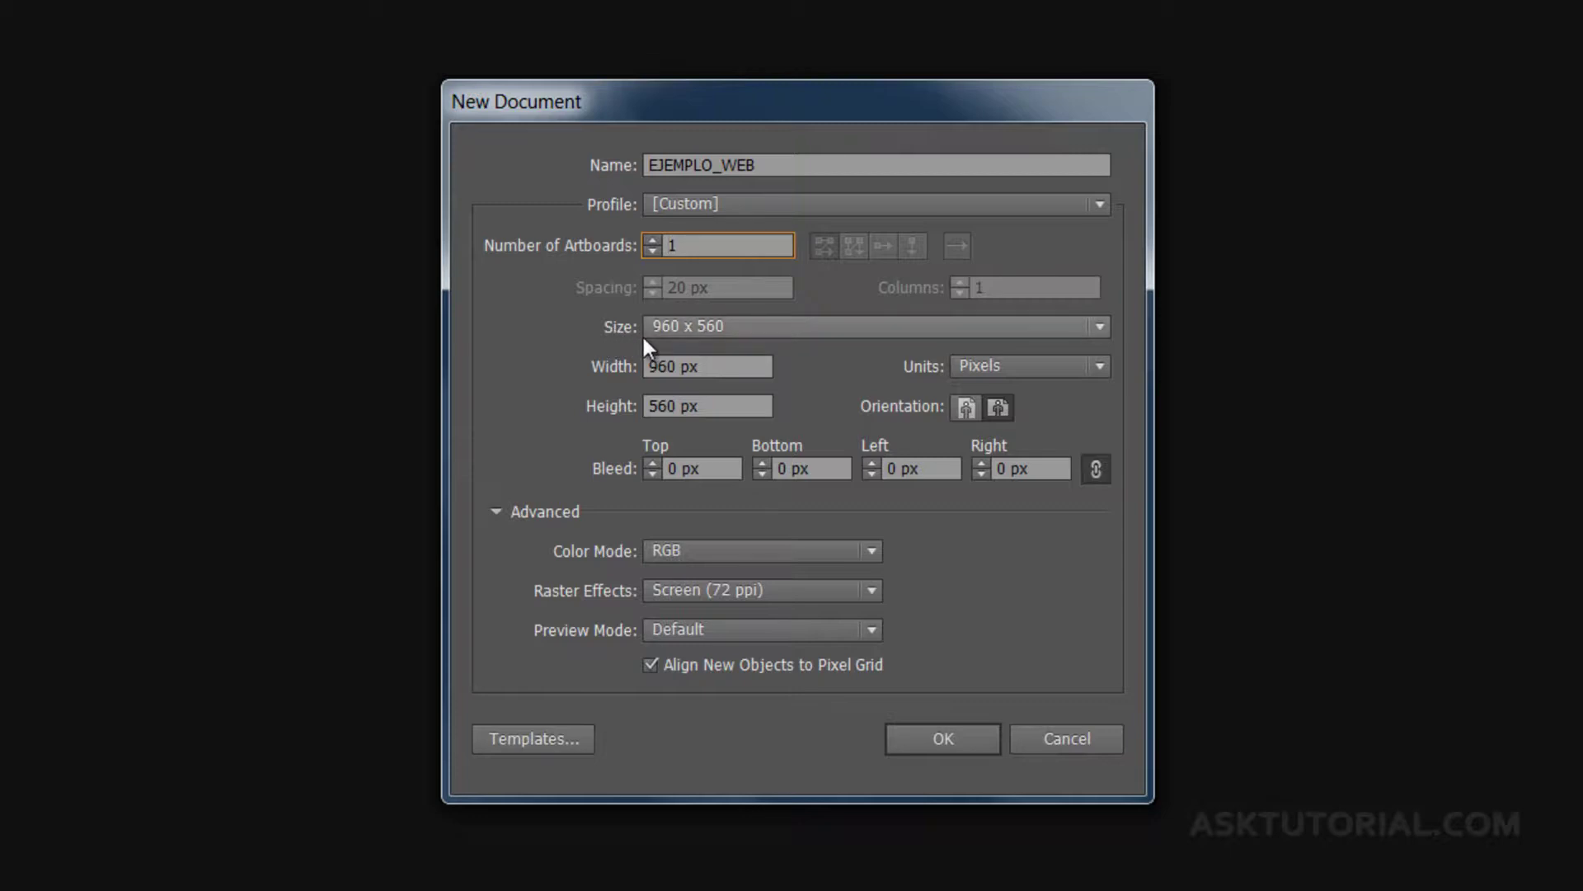
{"action": "left_click", "coordinate": [956, 330]}
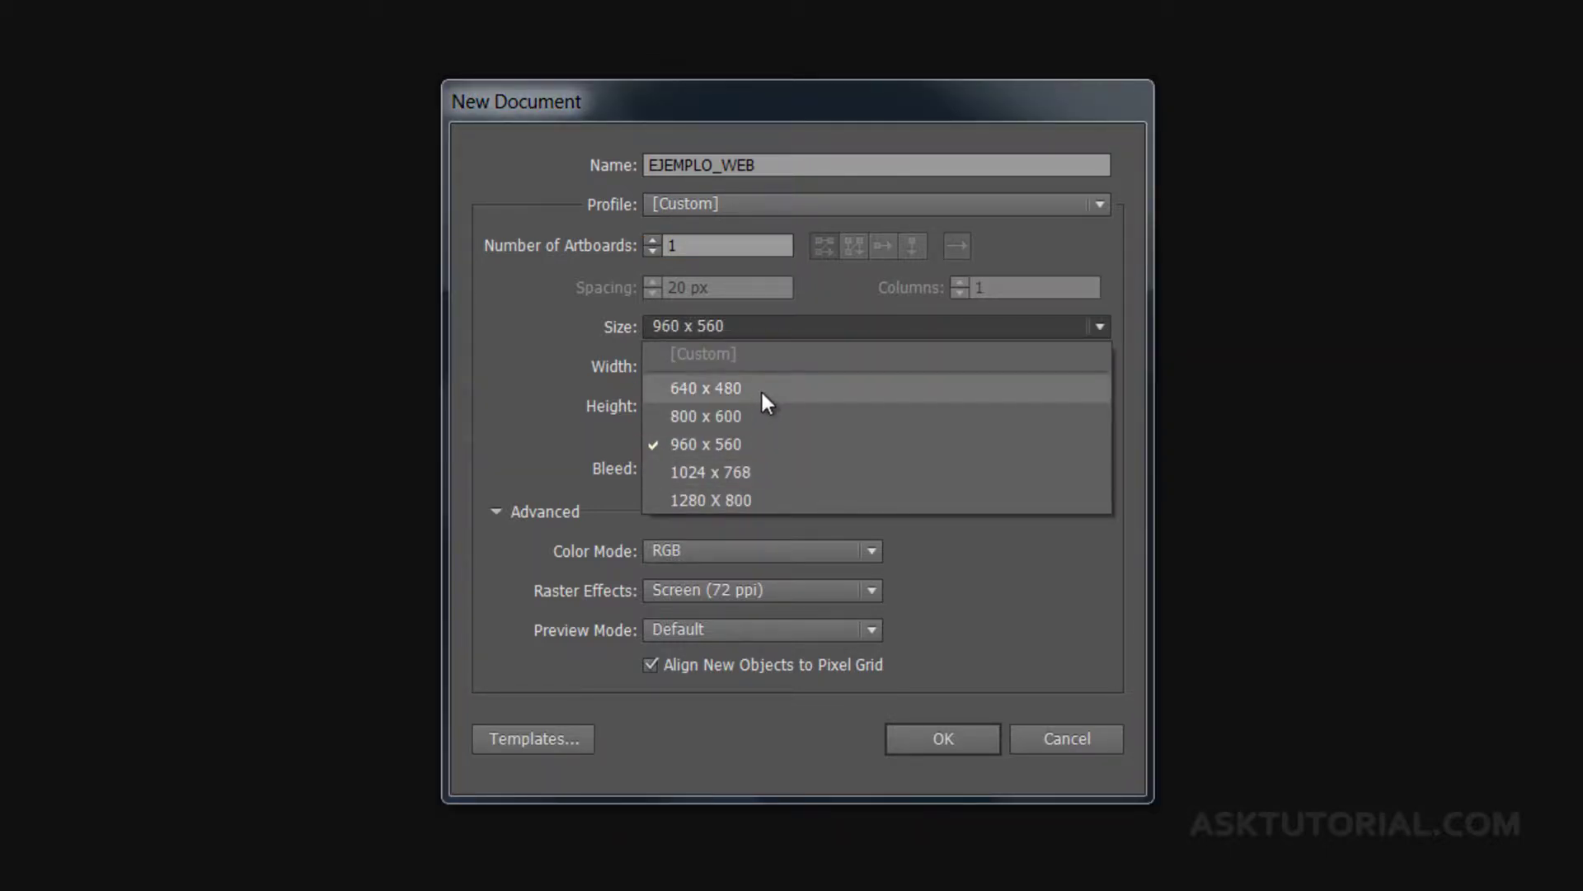
{"action": "left_click", "coordinate": [706, 444]}
- Inspect the web document's width and height fields and the available measurement units, keeping Pixels
{"action": "left_click", "coordinate": [668, 366]}
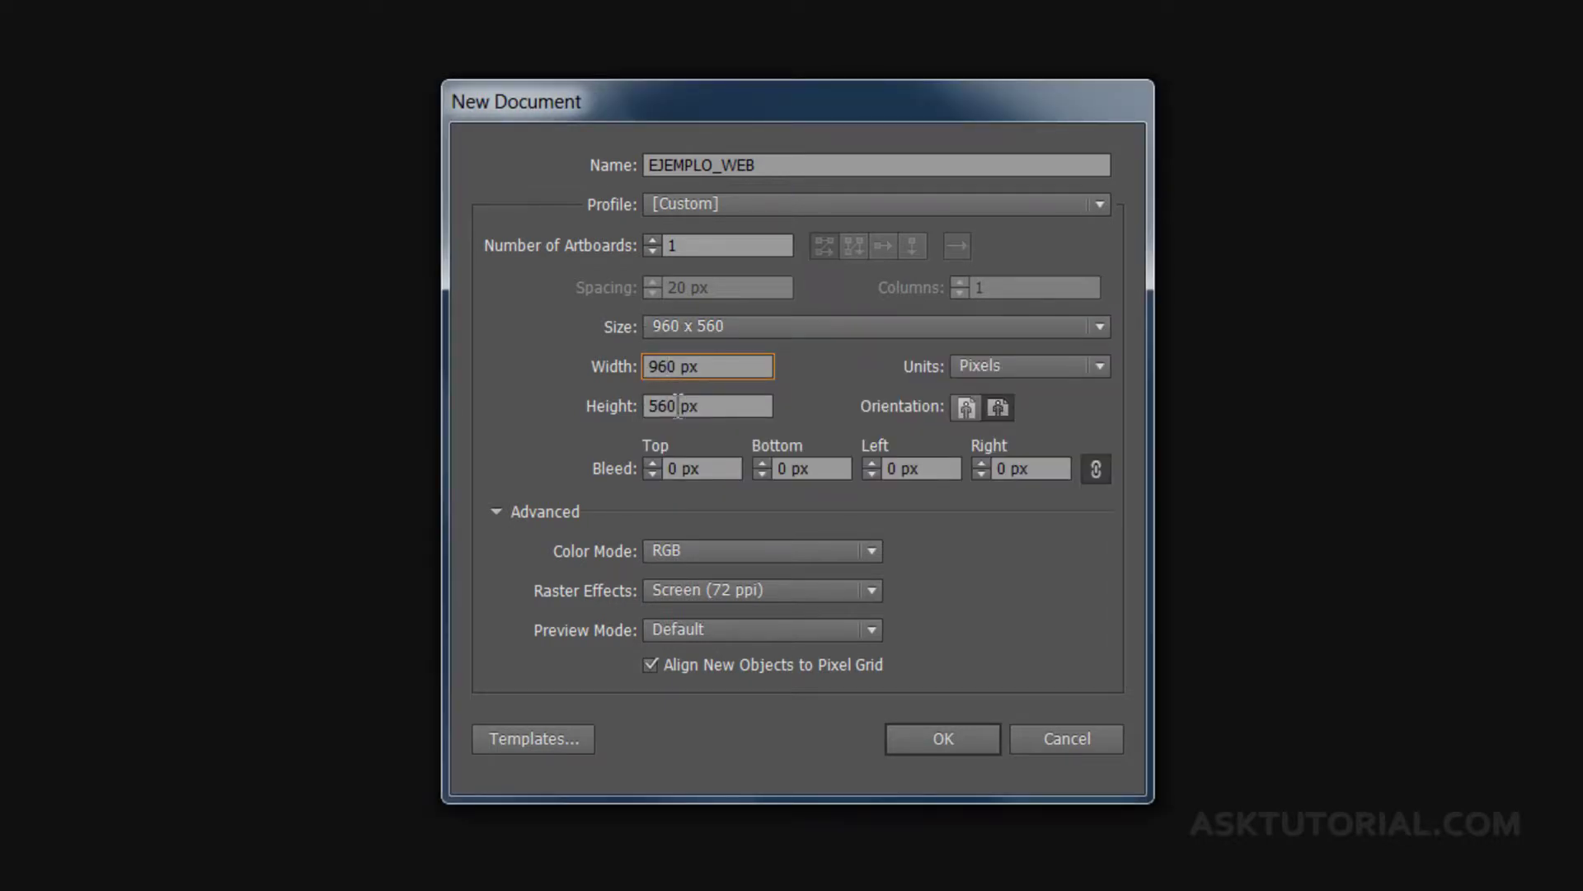
{"action": "left_click", "coordinate": [678, 406]}
{"action": "left_click", "coordinate": [676, 369]}
{"action": "left_click", "coordinate": [677, 408]}
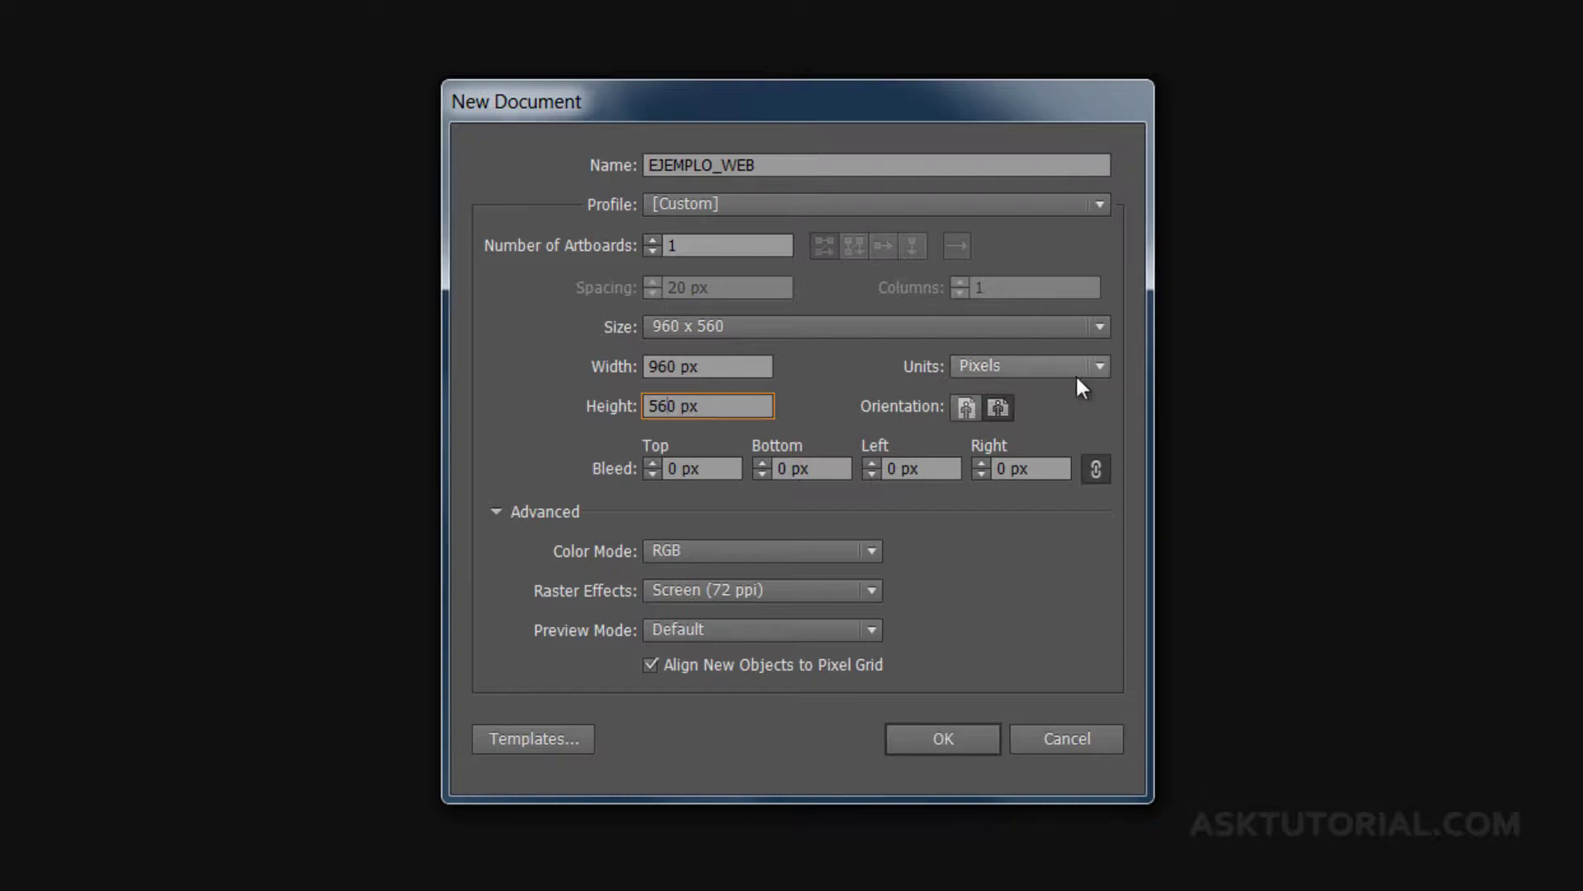
{"action": "left_click", "coordinate": [1100, 366]}
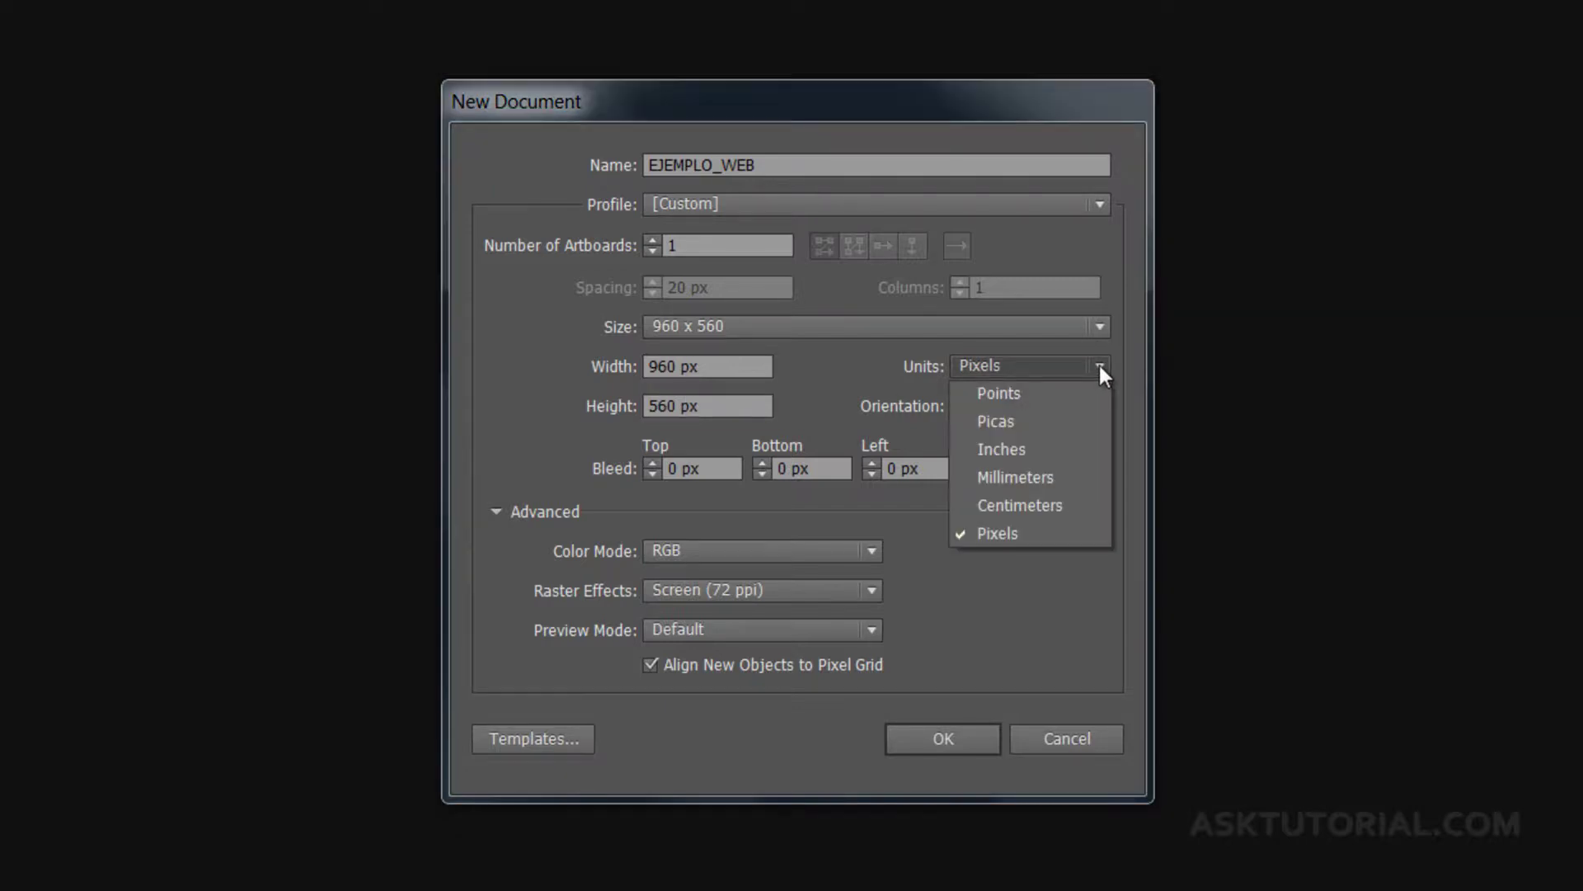
{"action": "left_click", "coordinate": [1127, 367]}
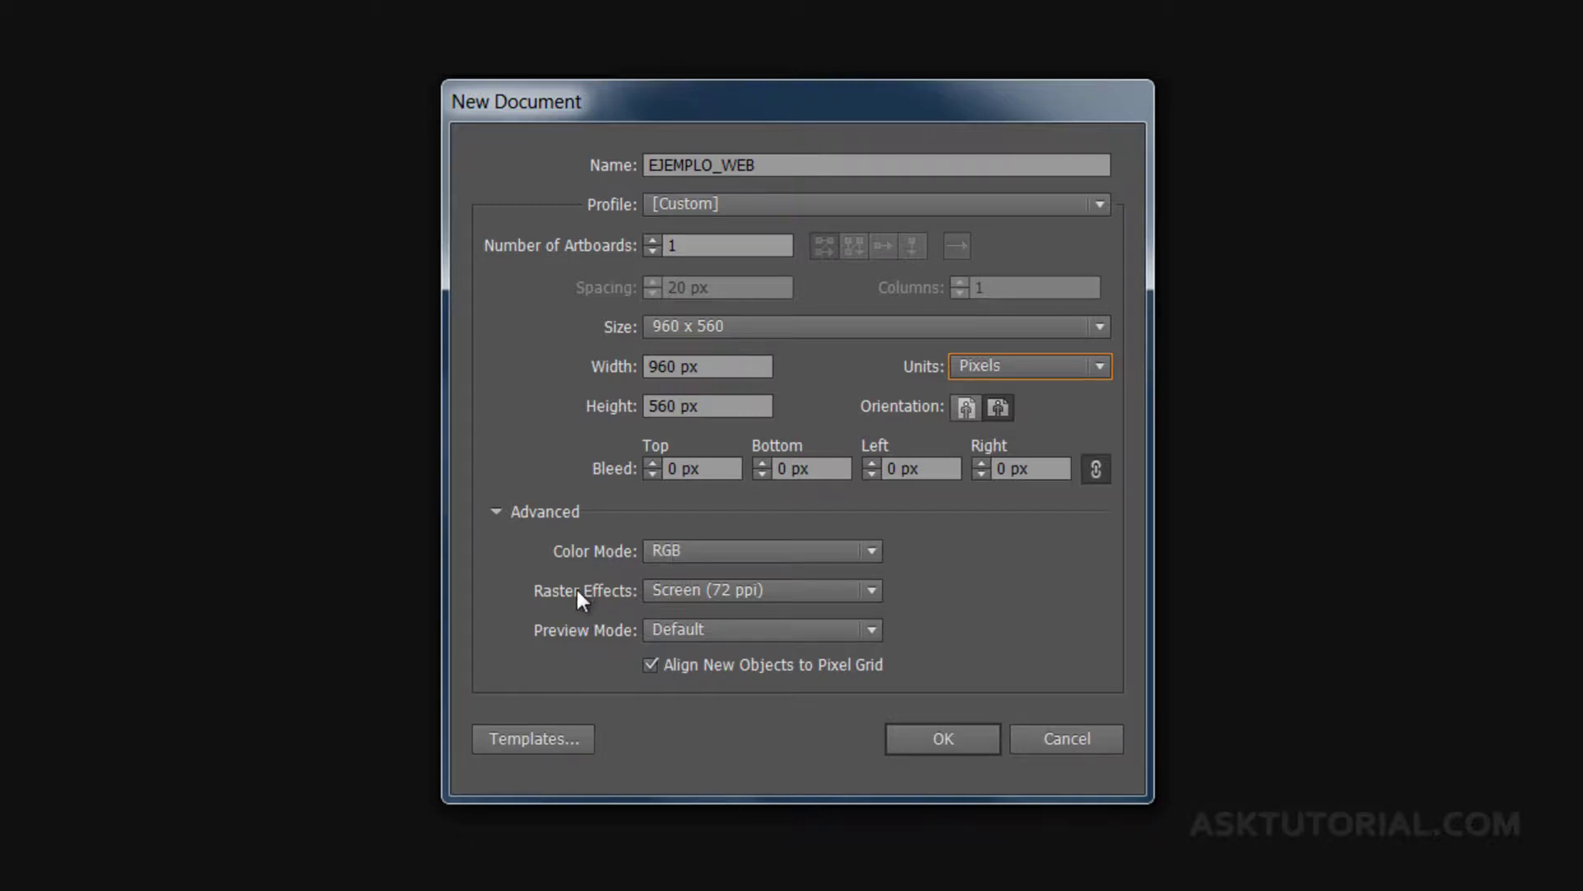
- Keep Screen (72 ppi) raster effects, Default preview mode and pixel grid alignment, and create the web document
{"action": "left_click", "coordinate": [869, 588]}
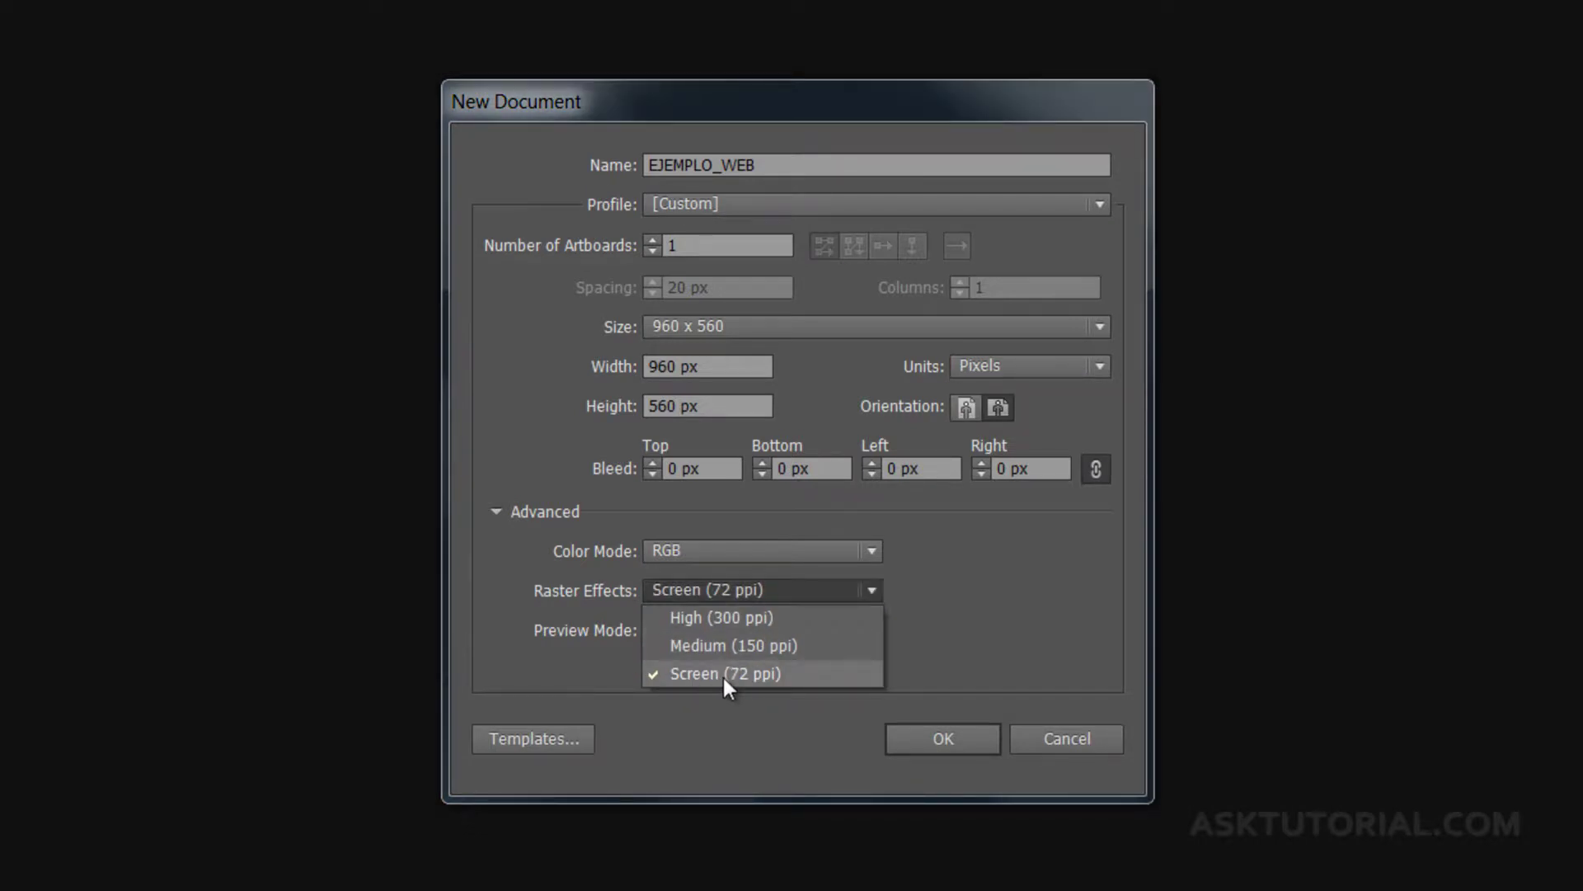
{"action": "left_click", "coordinate": [907, 650]}
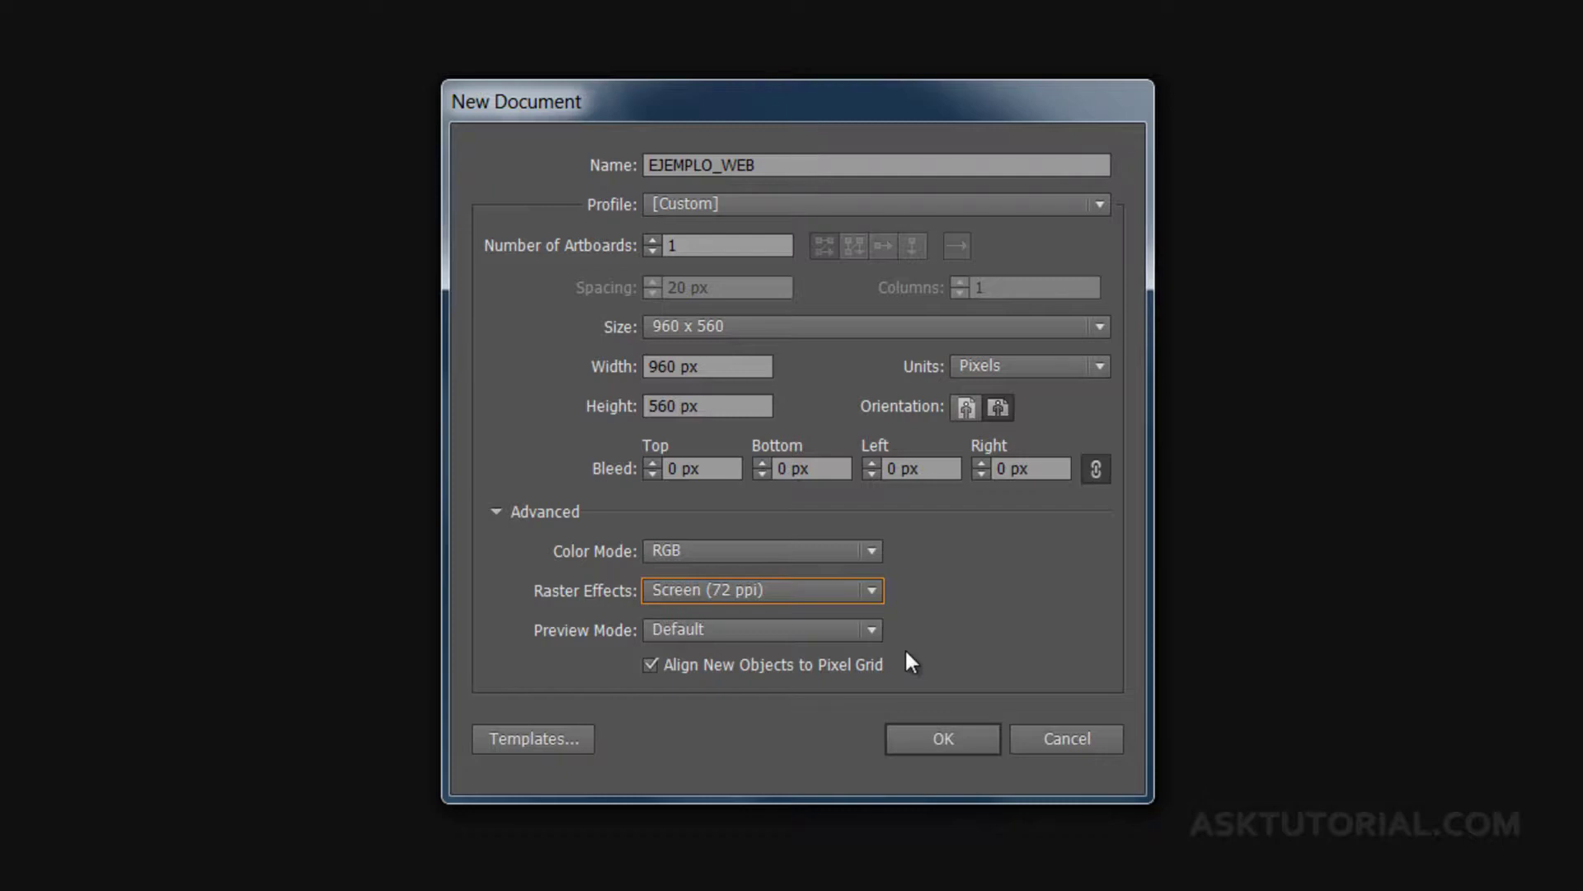
{"action": "left_click", "coordinate": [872, 590]}
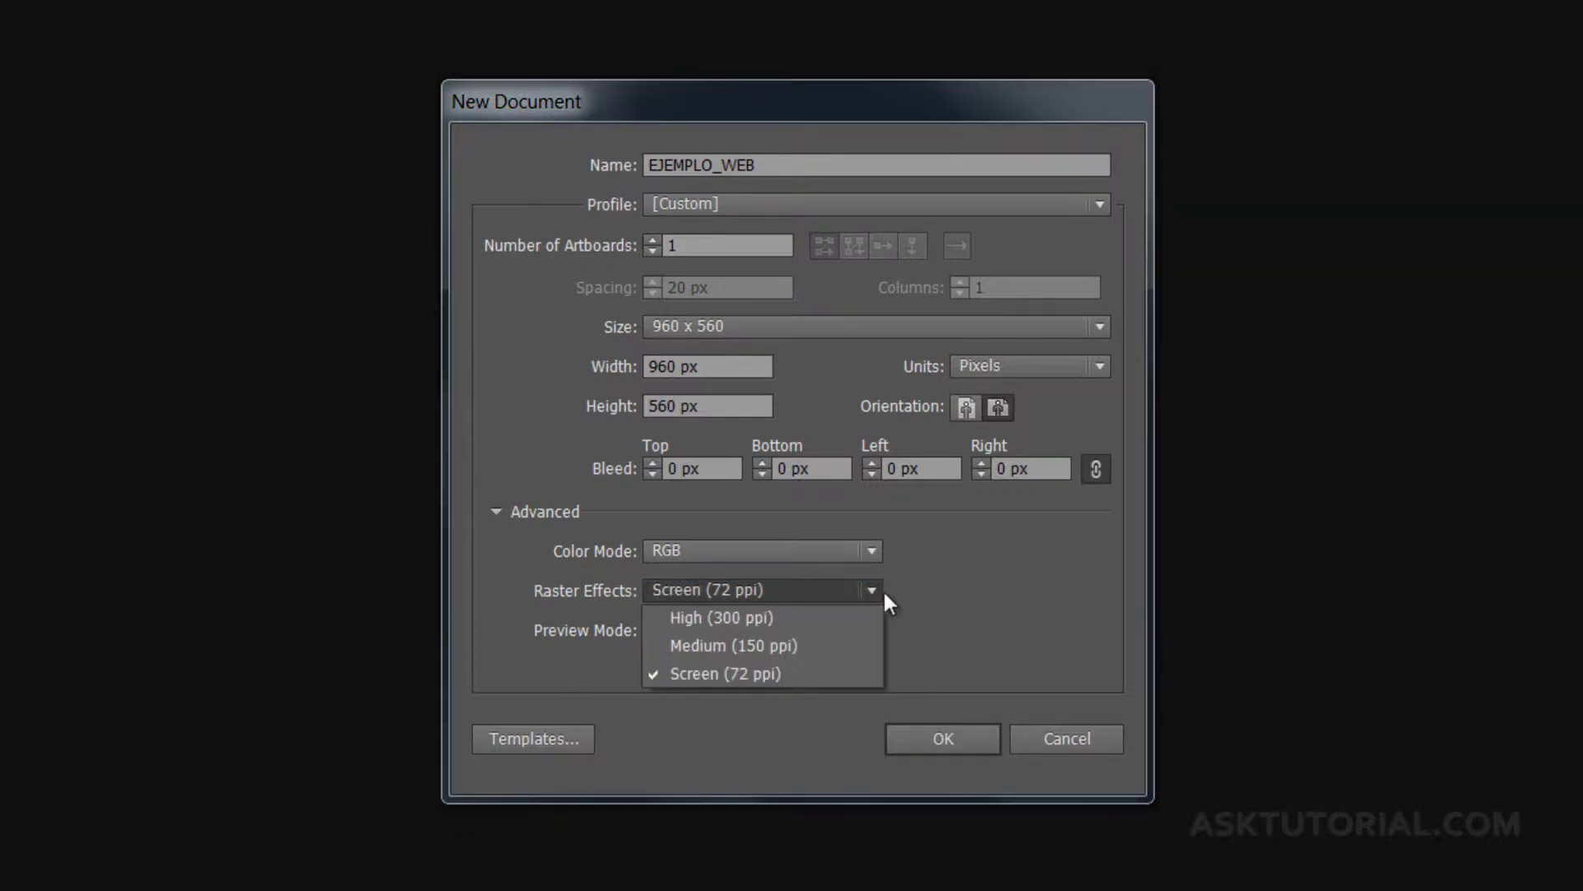
{"action": "left_click", "coordinate": [907, 607]}
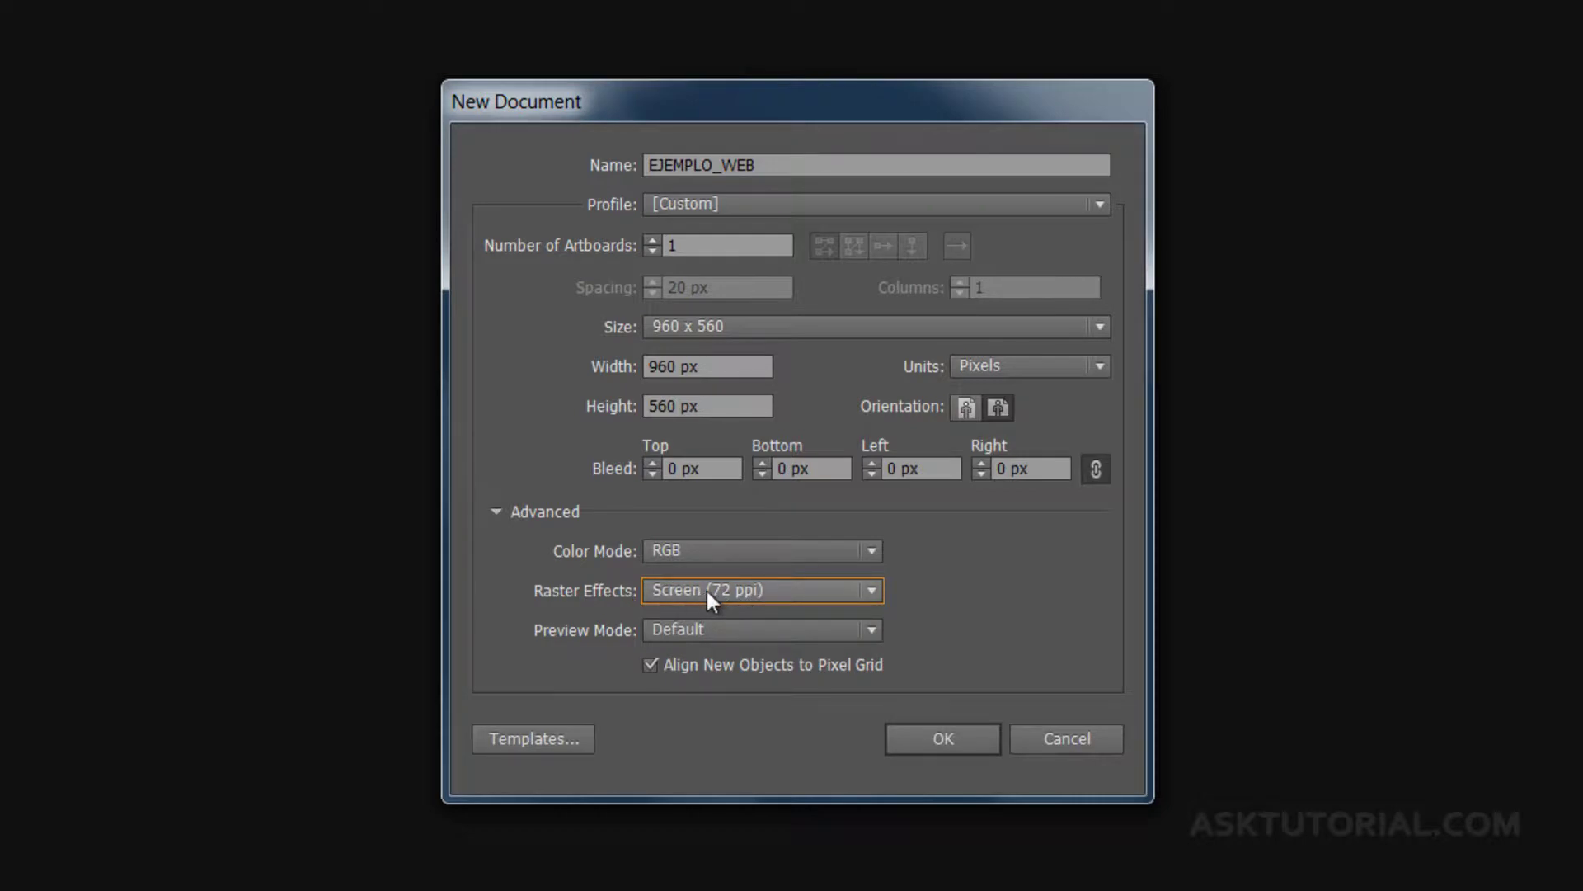
{"action": "left_click", "coordinate": [874, 630]}
{"action": "left_click", "coordinate": [938, 625]}
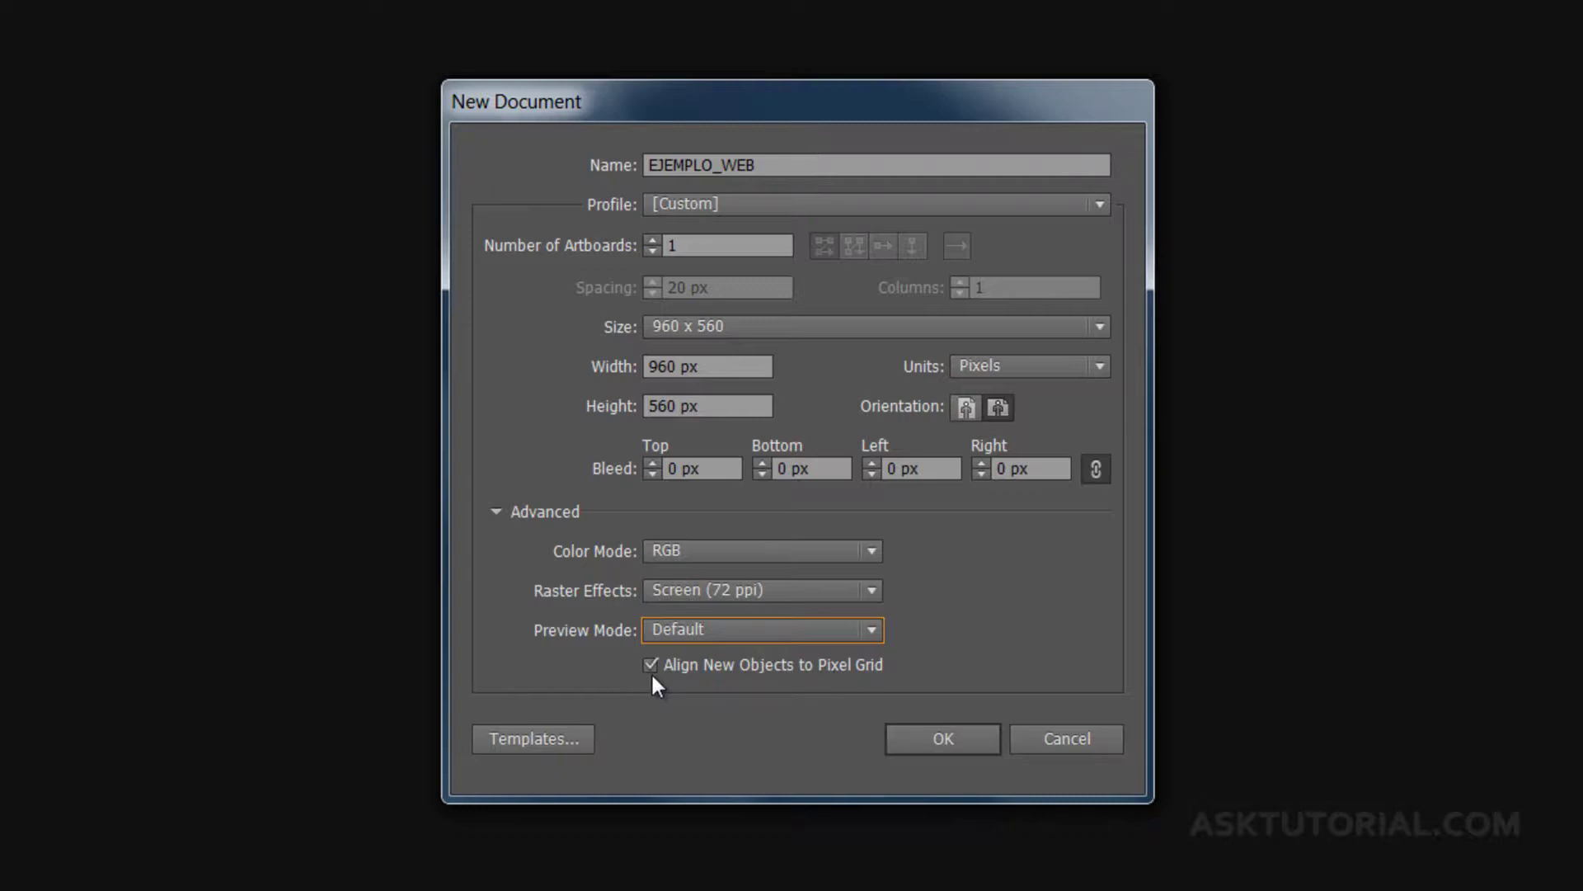
{"action": "left_click", "coordinate": [959, 731]}
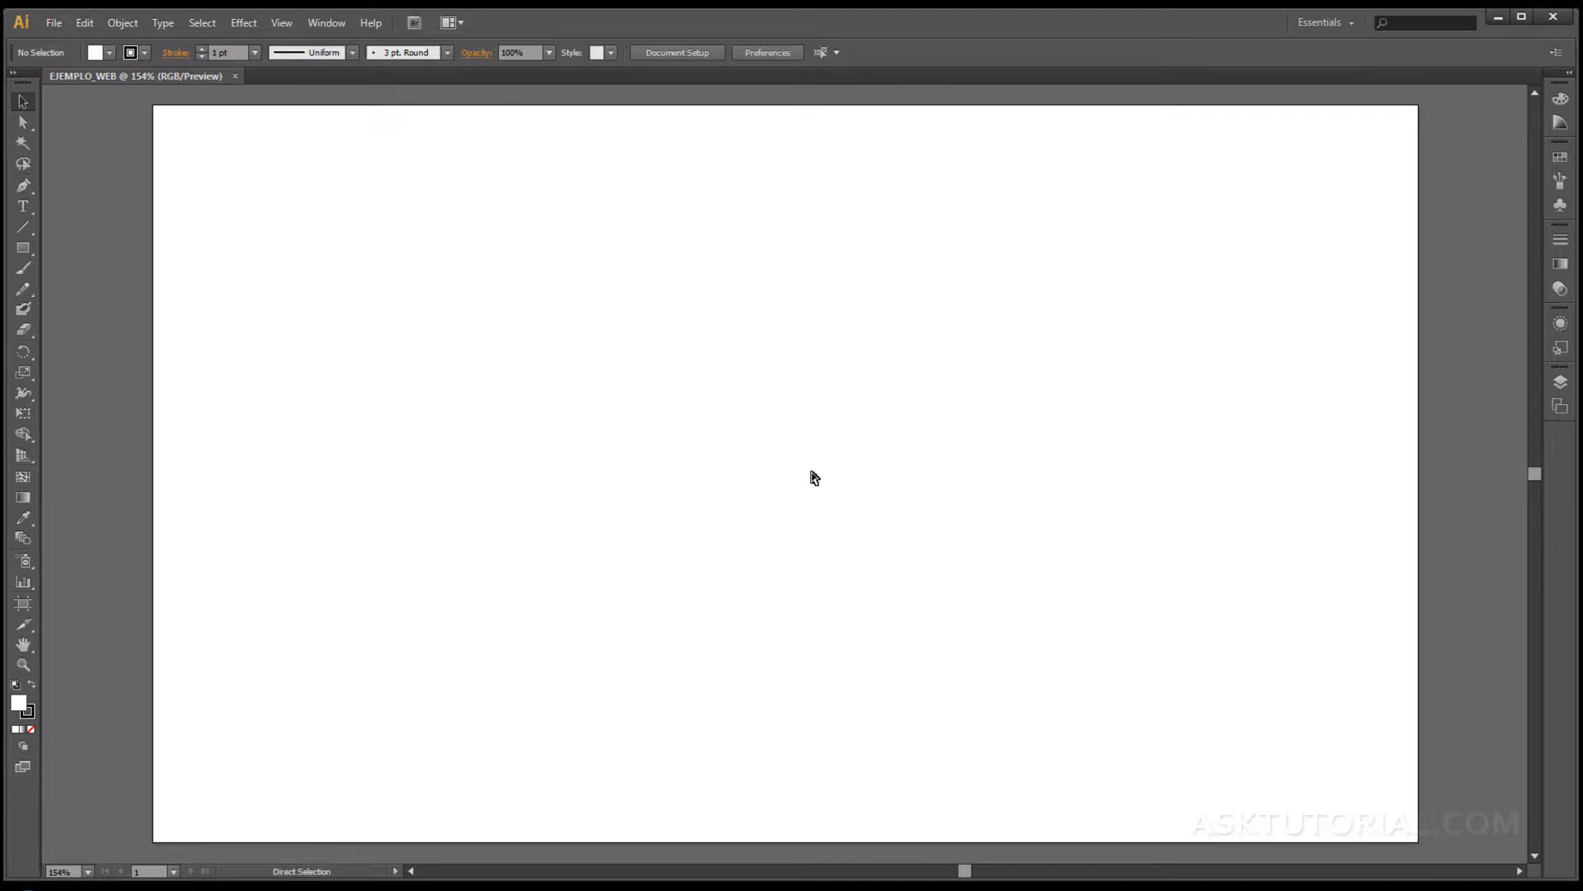
- Show the rulers in the EJEMPLO_WEB document and open the horizontal ruler's measurement unit options
{"action": "key", "text": "ctrl+r"}
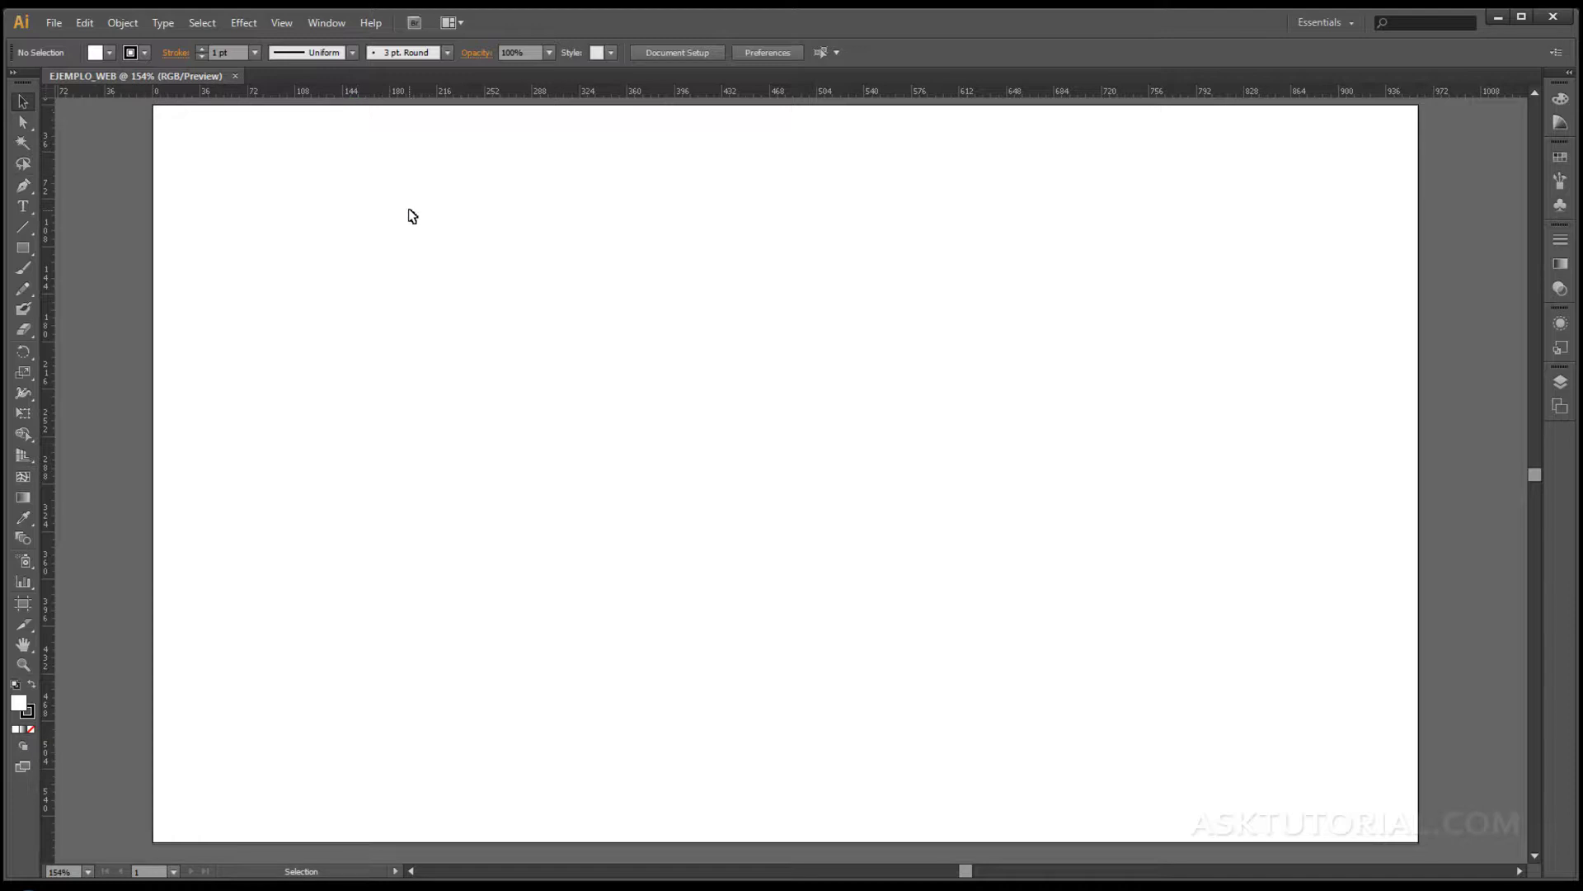
{"action": "key", "text": "a"}
{"action": "key", "text": "v"}
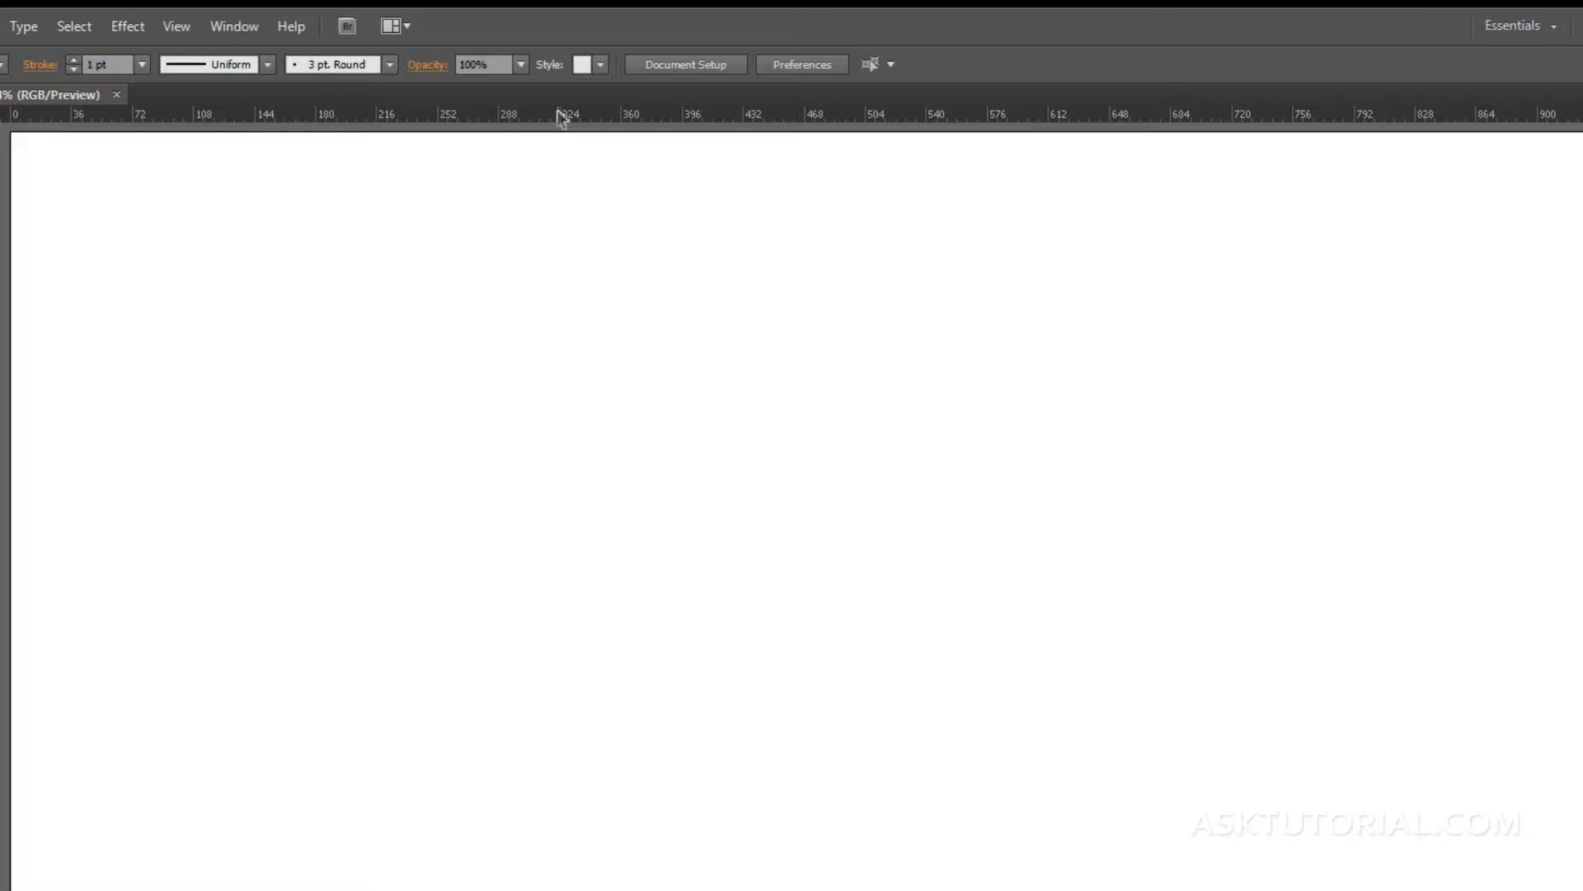
{"action": "right_click", "coordinate": [559, 113]}
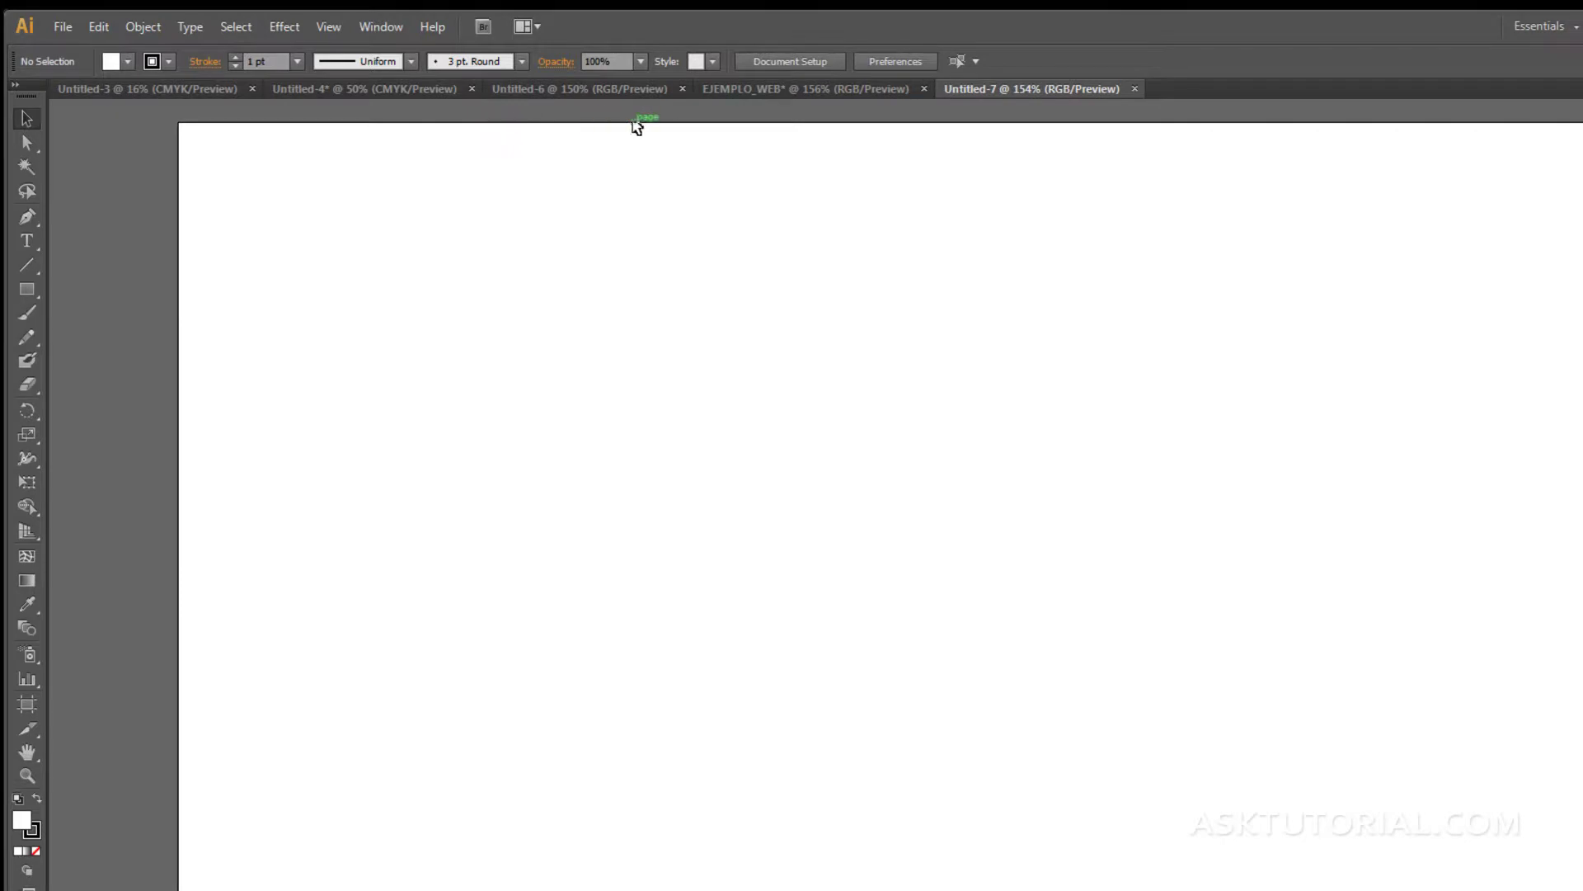
- Look through the open documents by switching between EJEMPLO_WEB, Untitled-6, Untitled-4 and Untitled-3
{"action": "left_click", "coordinate": [724, 85]}
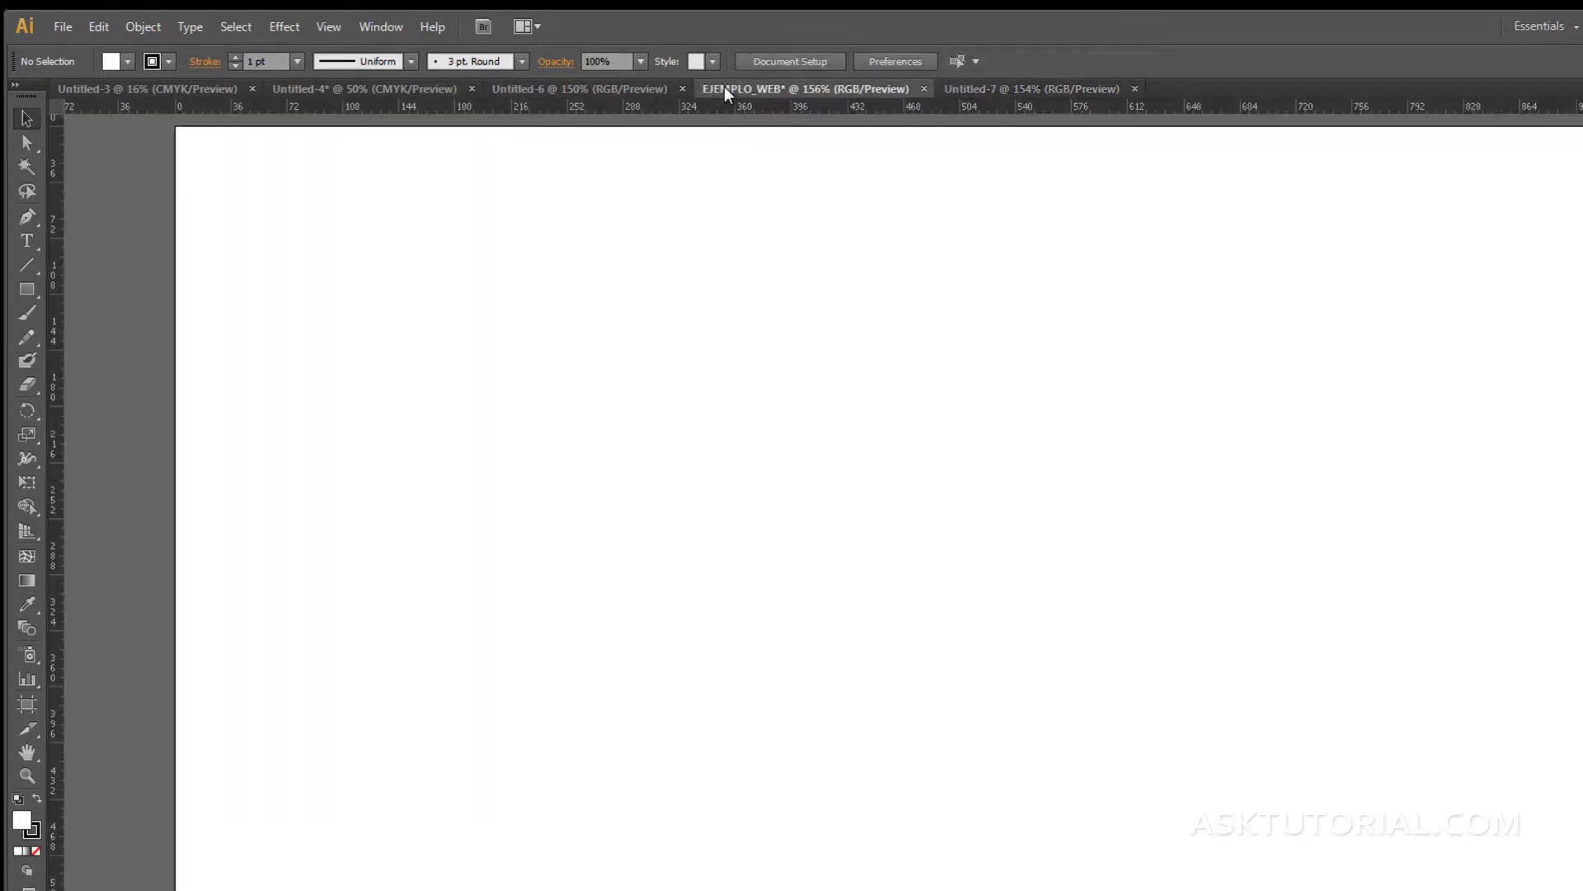
{"action": "left_click", "coordinate": [610, 85]}
{"action": "left_click", "coordinate": [430, 85]}
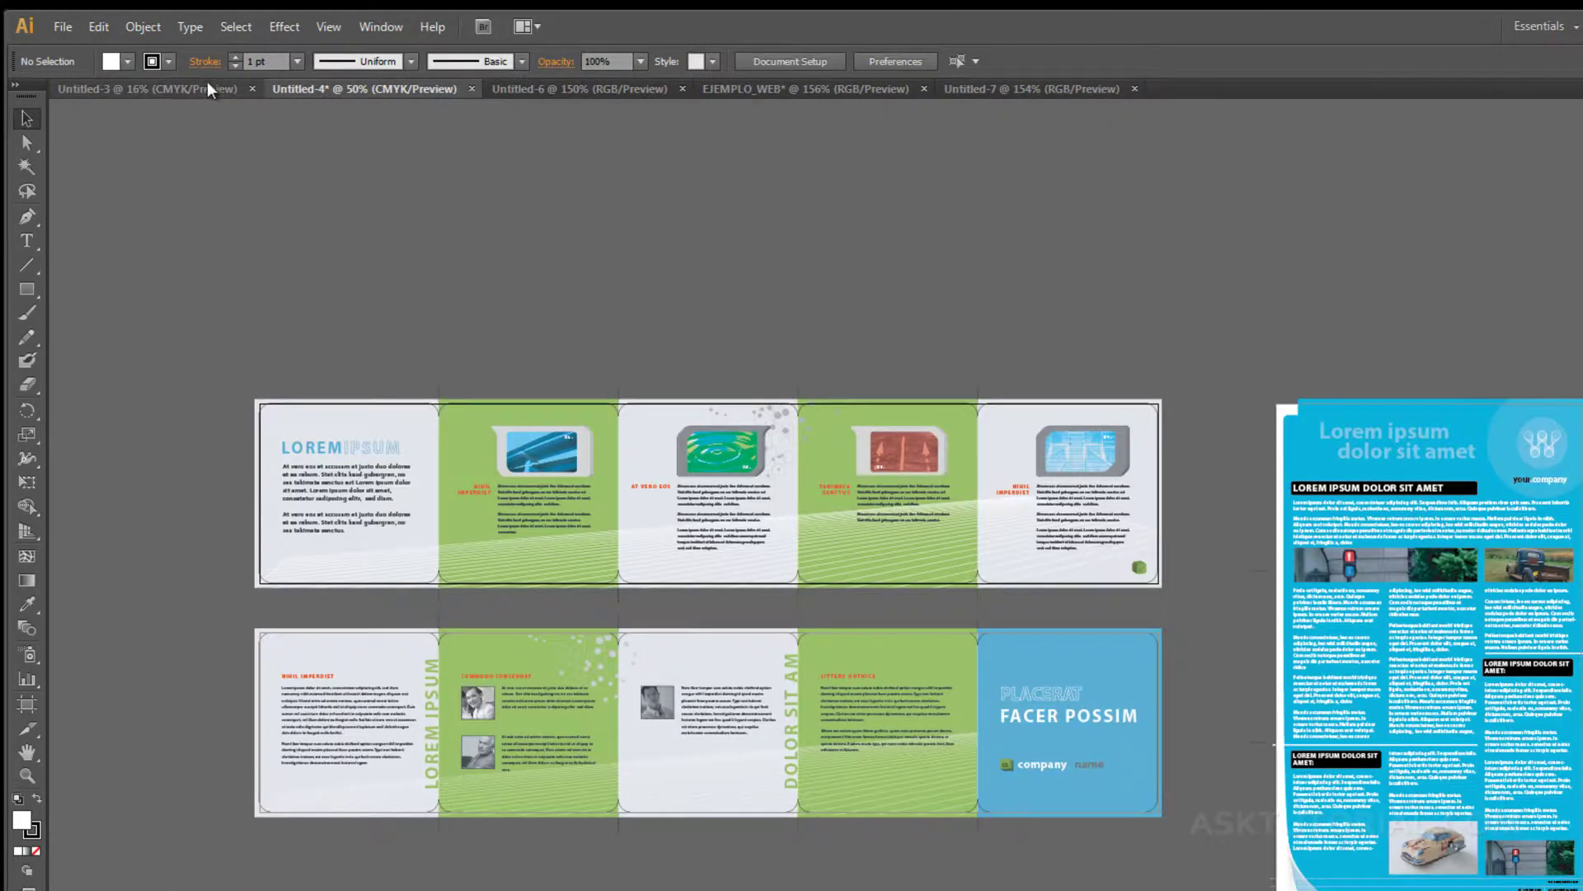
{"action": "left_click", "coordinate": [196, 87]}
{"action": "left_click", "coordinate": [313, 87]}
{"action": "left_click", "coordinate": [524, 90]}
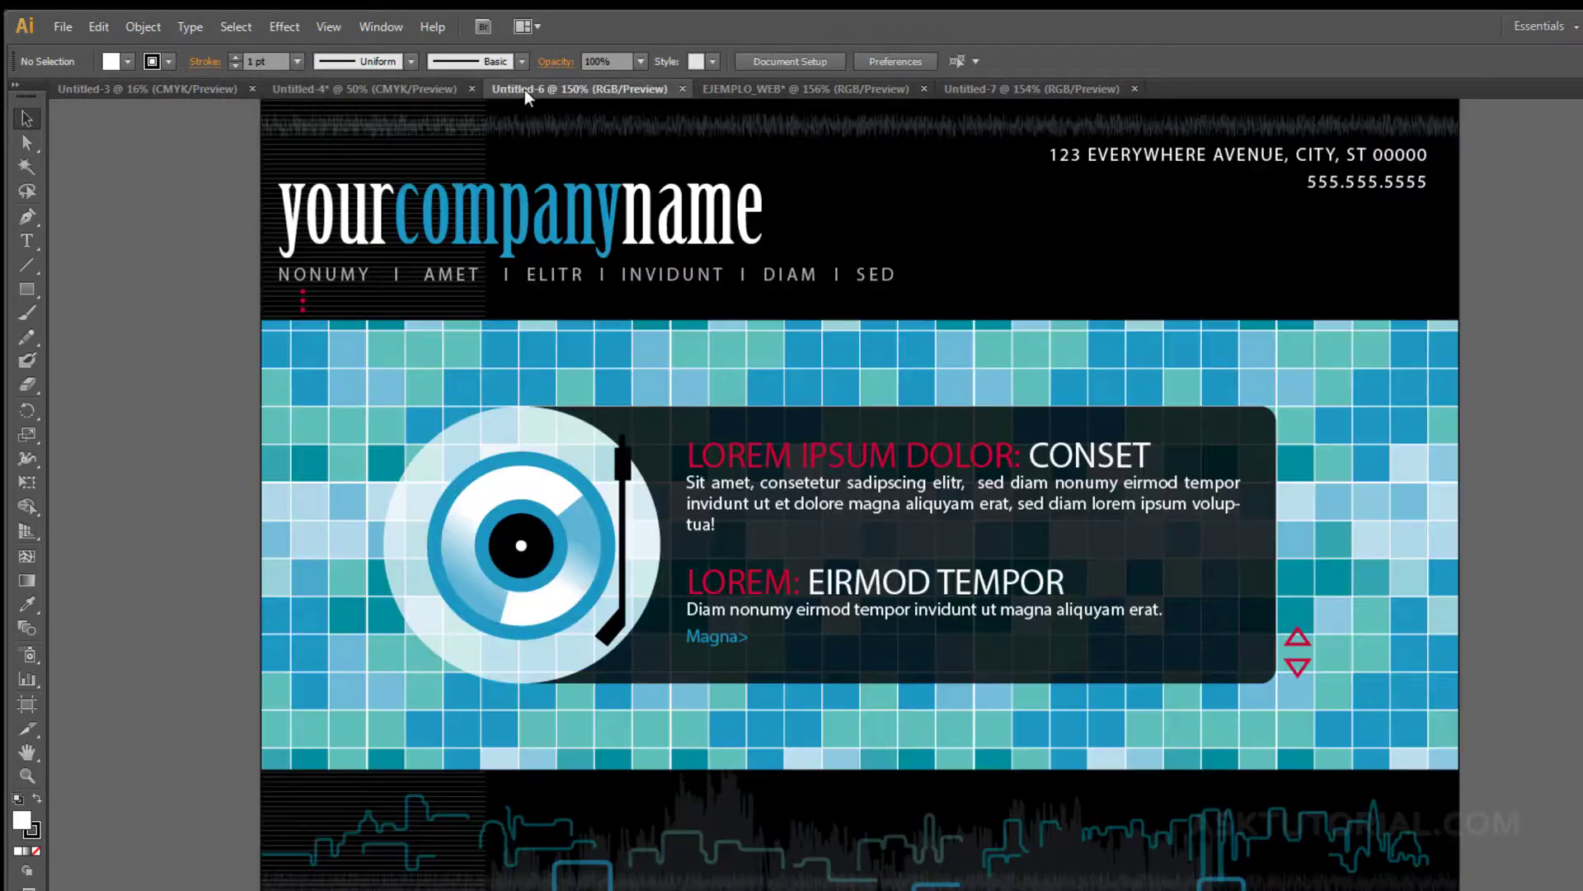
{"action": "left_click", "coordinate": [720, 87]}
{"action": "left_click", "coordinate": [414, 87]}
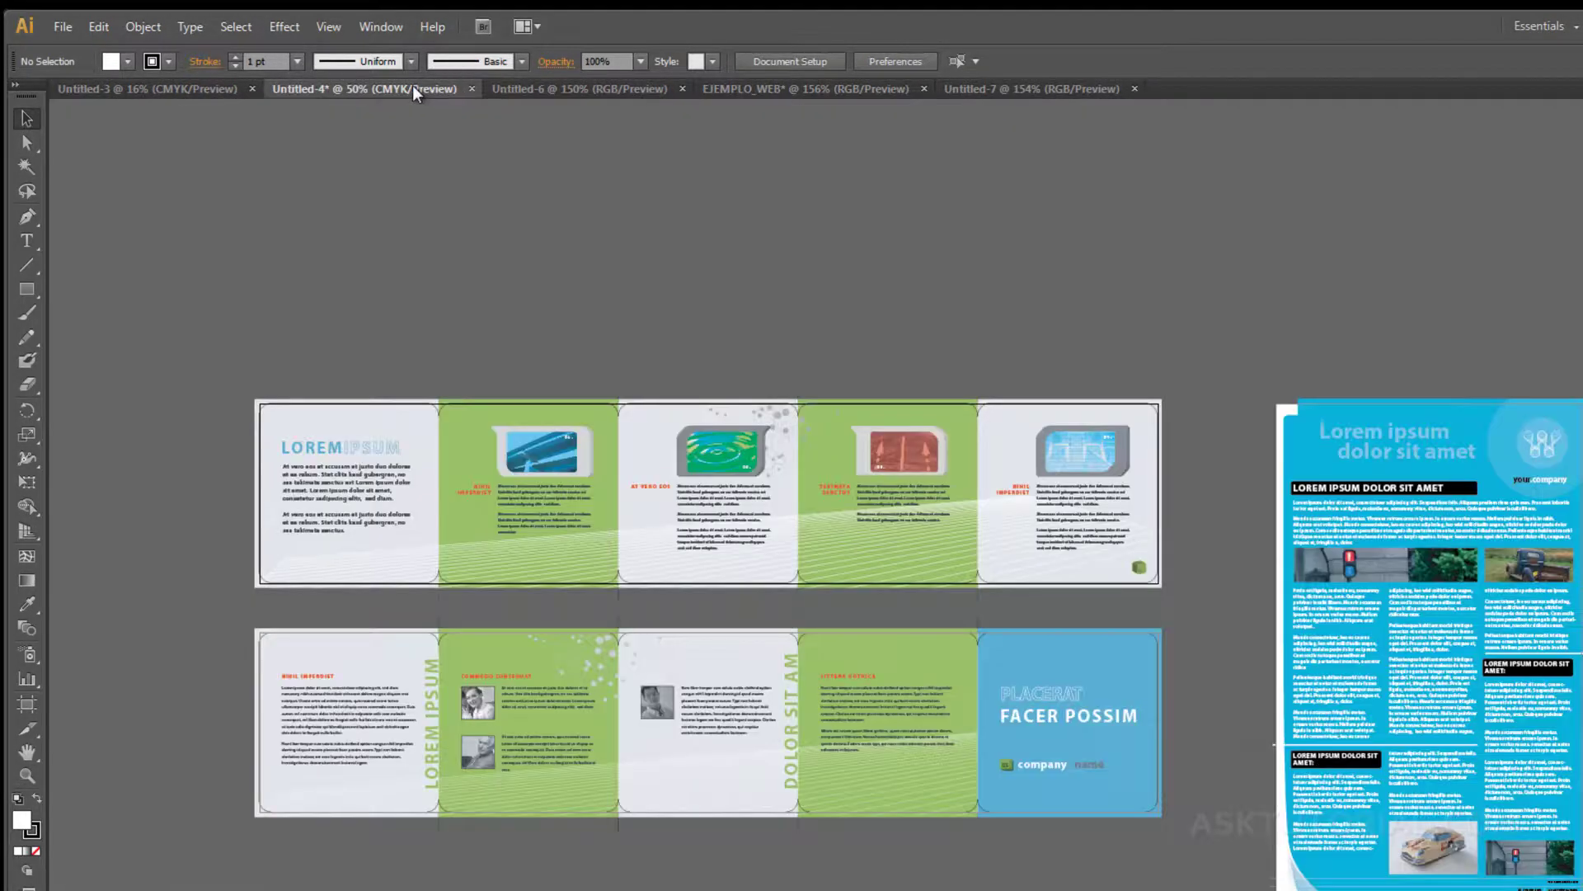
{"action": "left_click", "coordinate": [63, 27]}
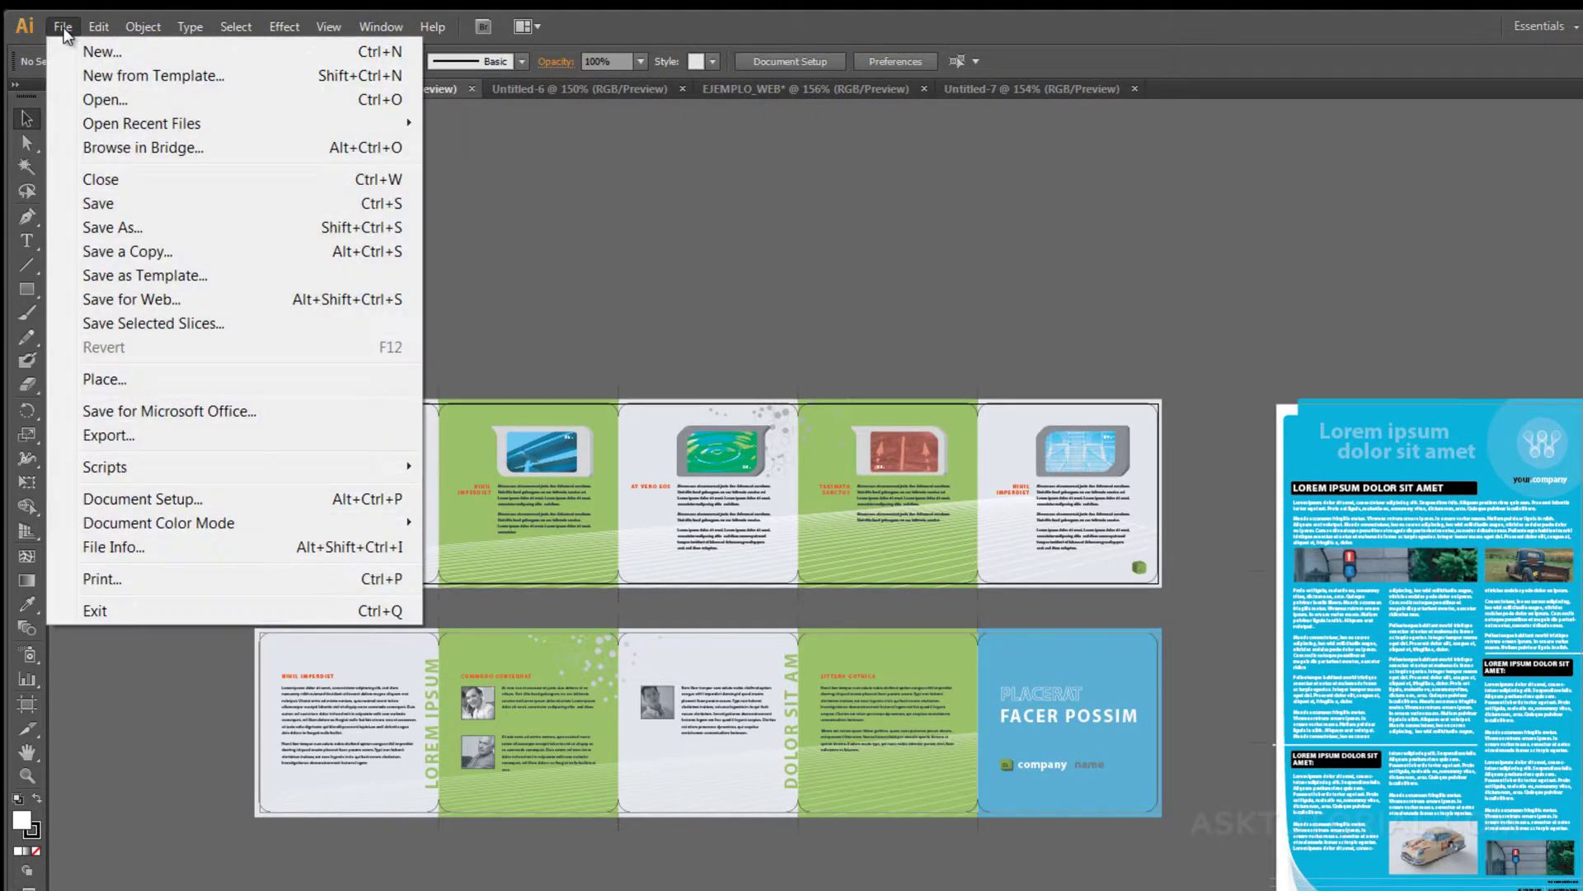
{"action": "left_click", "coordinate": [96, 97]}
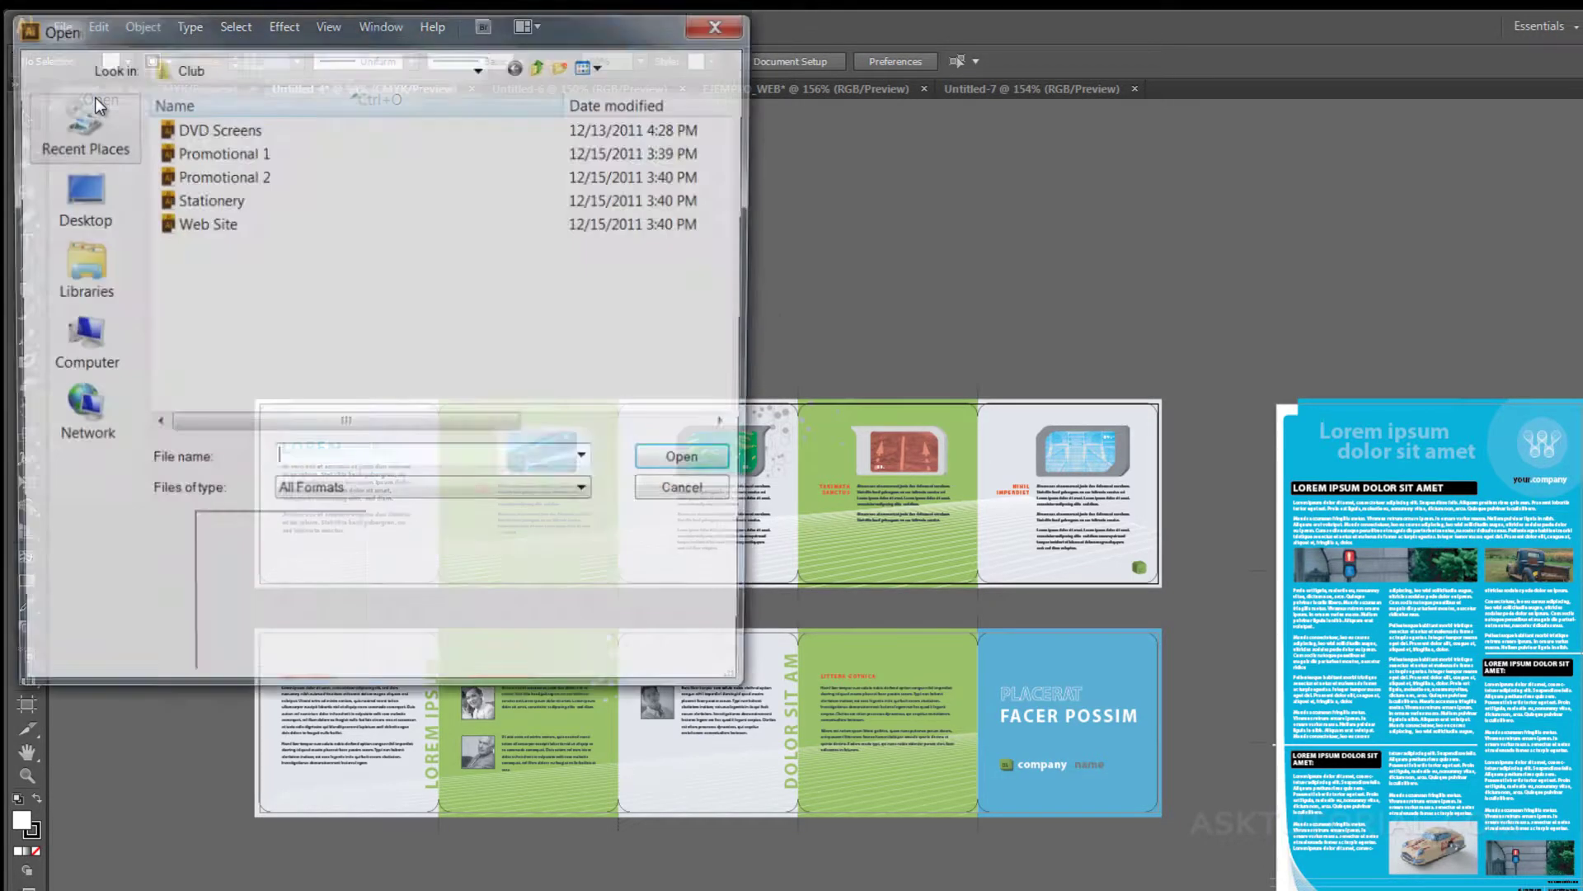
{"action": "left_click", "coordinate": [706, 26]}
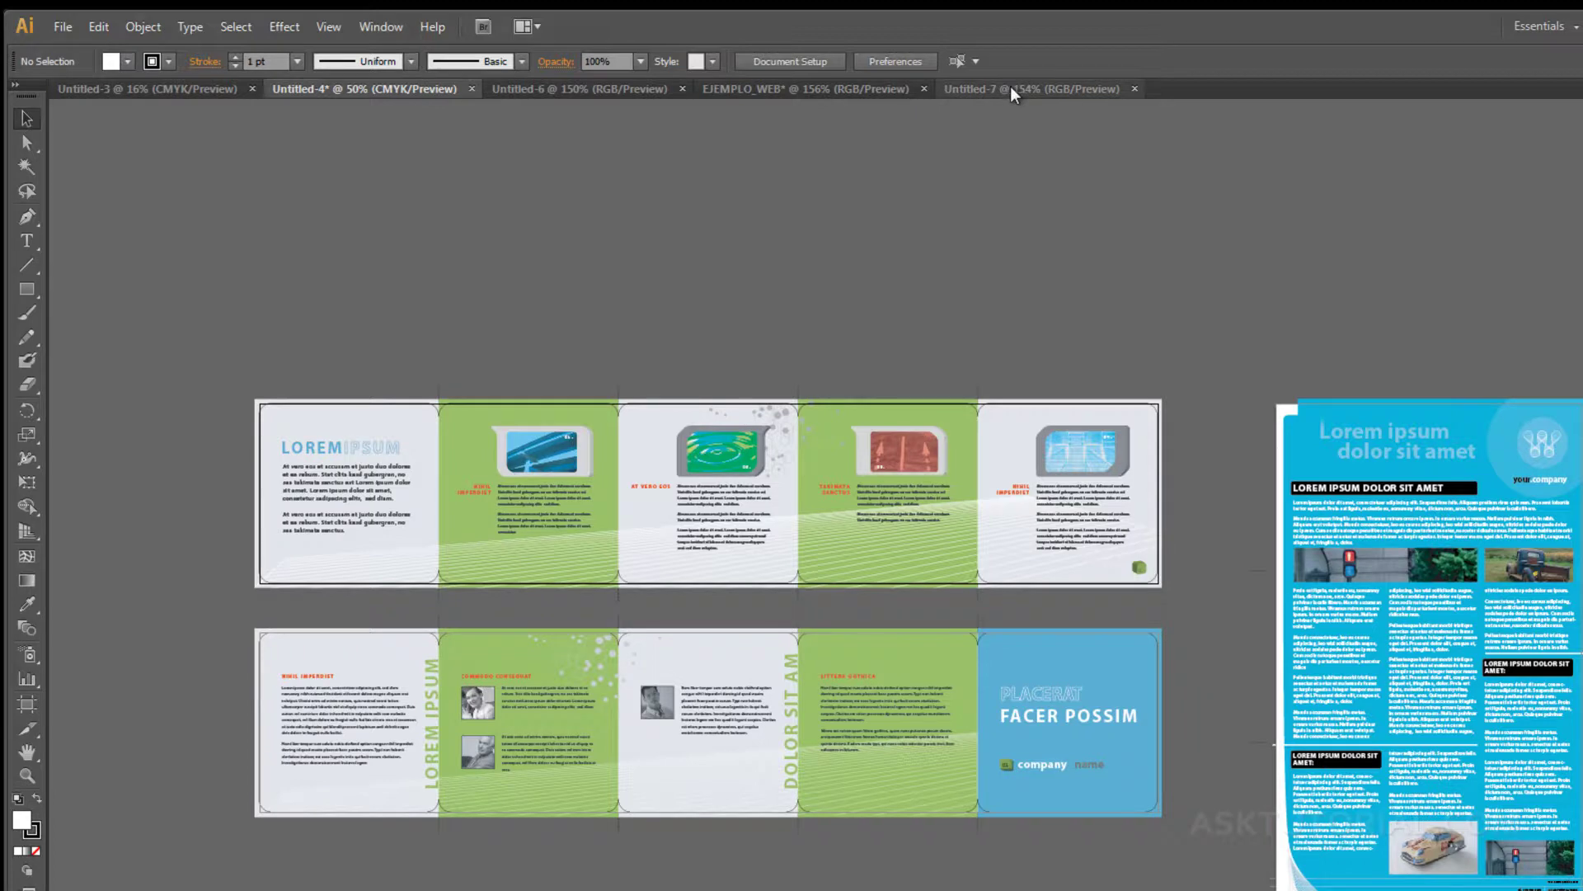
- View Untitled-6, switch to the EJEMPLO_WEB document and close it without saving the changes
{"action": "left_click", "coordinate": [582, 86]}
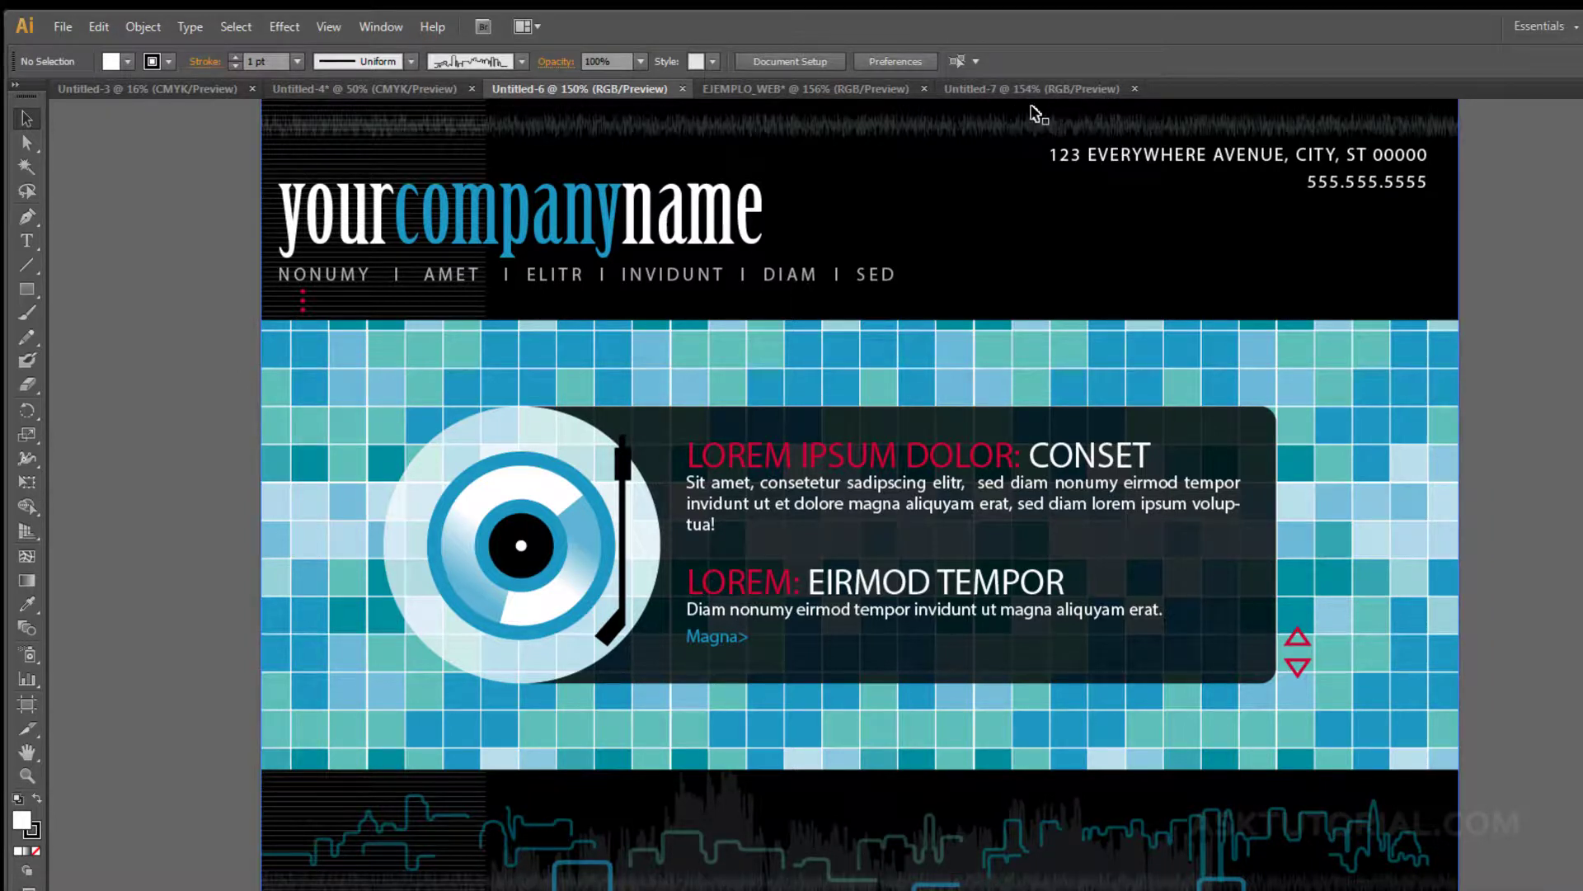
{"action": "left_click_drag", "start_coordinate": [350, 109], "coordinate": [486, 116]}
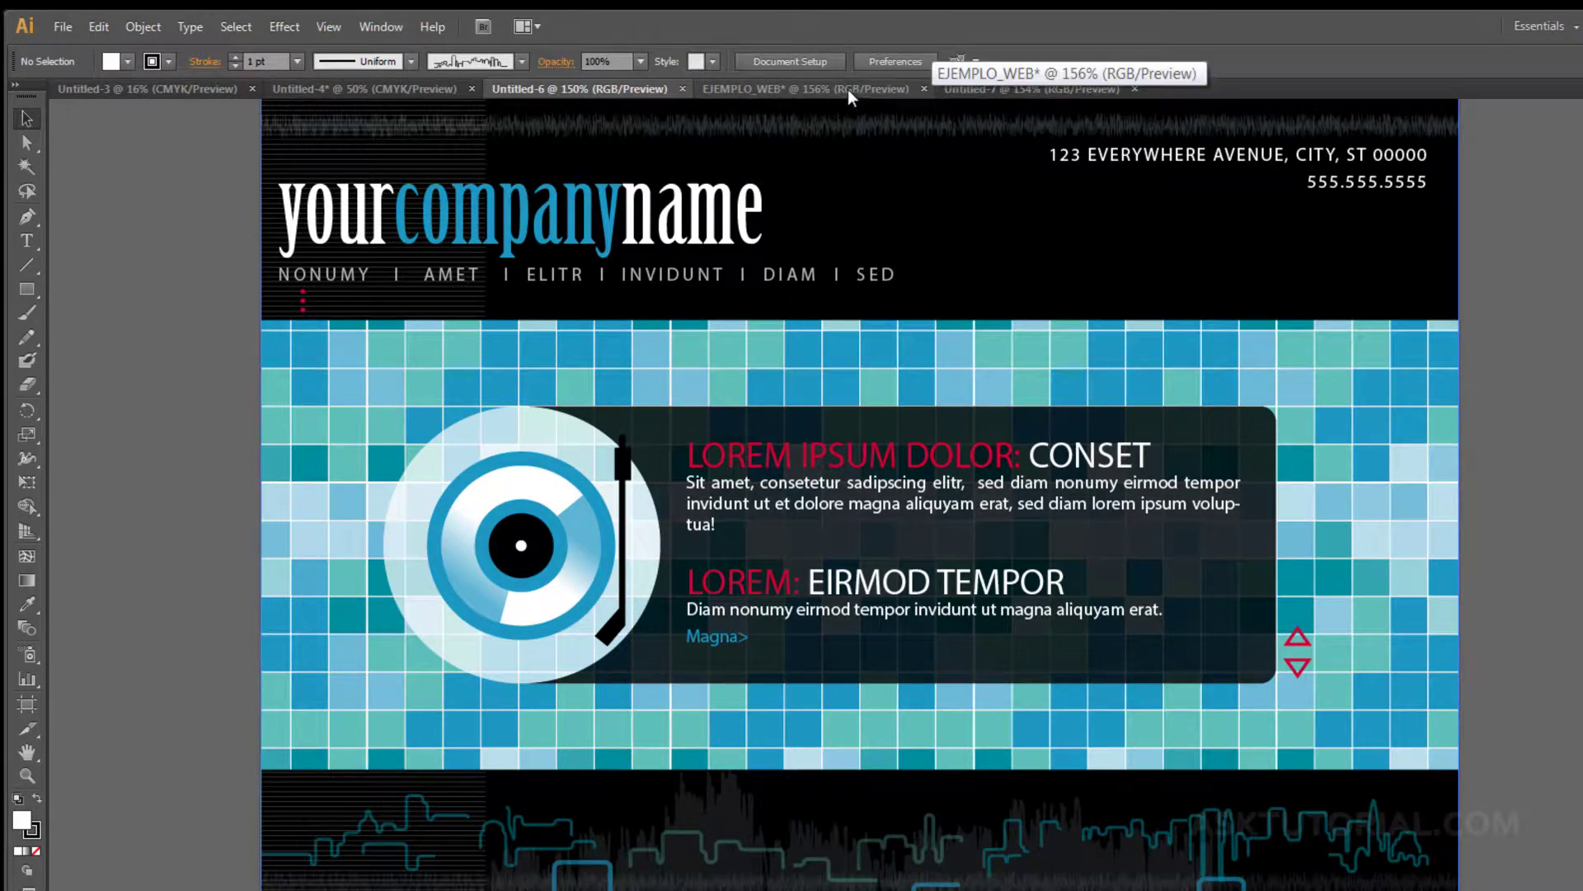
{"action": "left_click", "coordinate": [736, 85]}
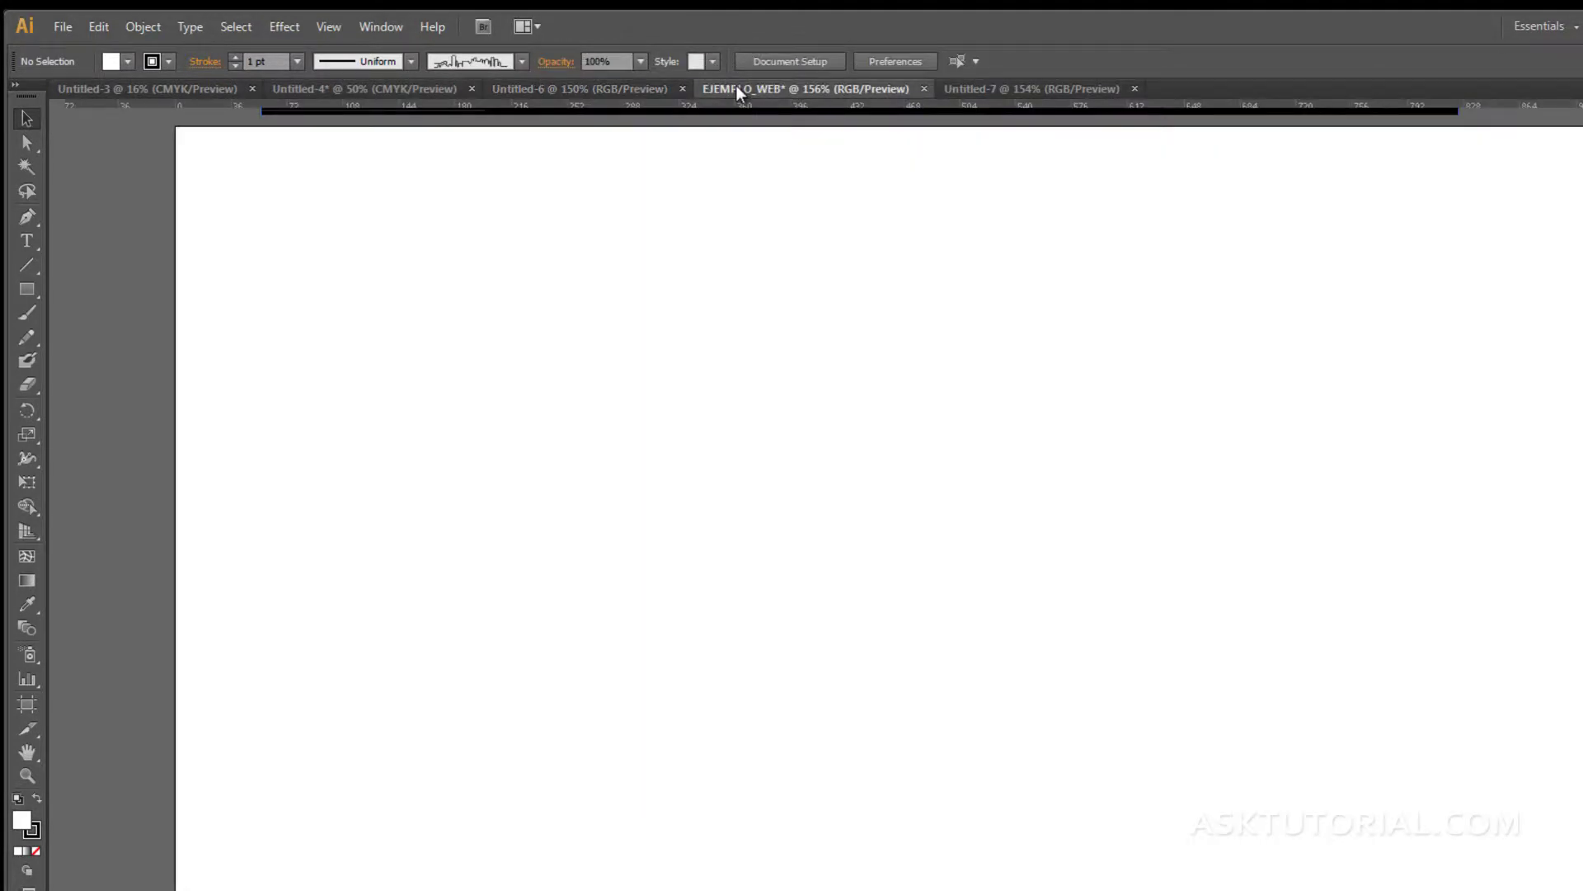
{"action": "left_click", "coordinate": [924, 89]}
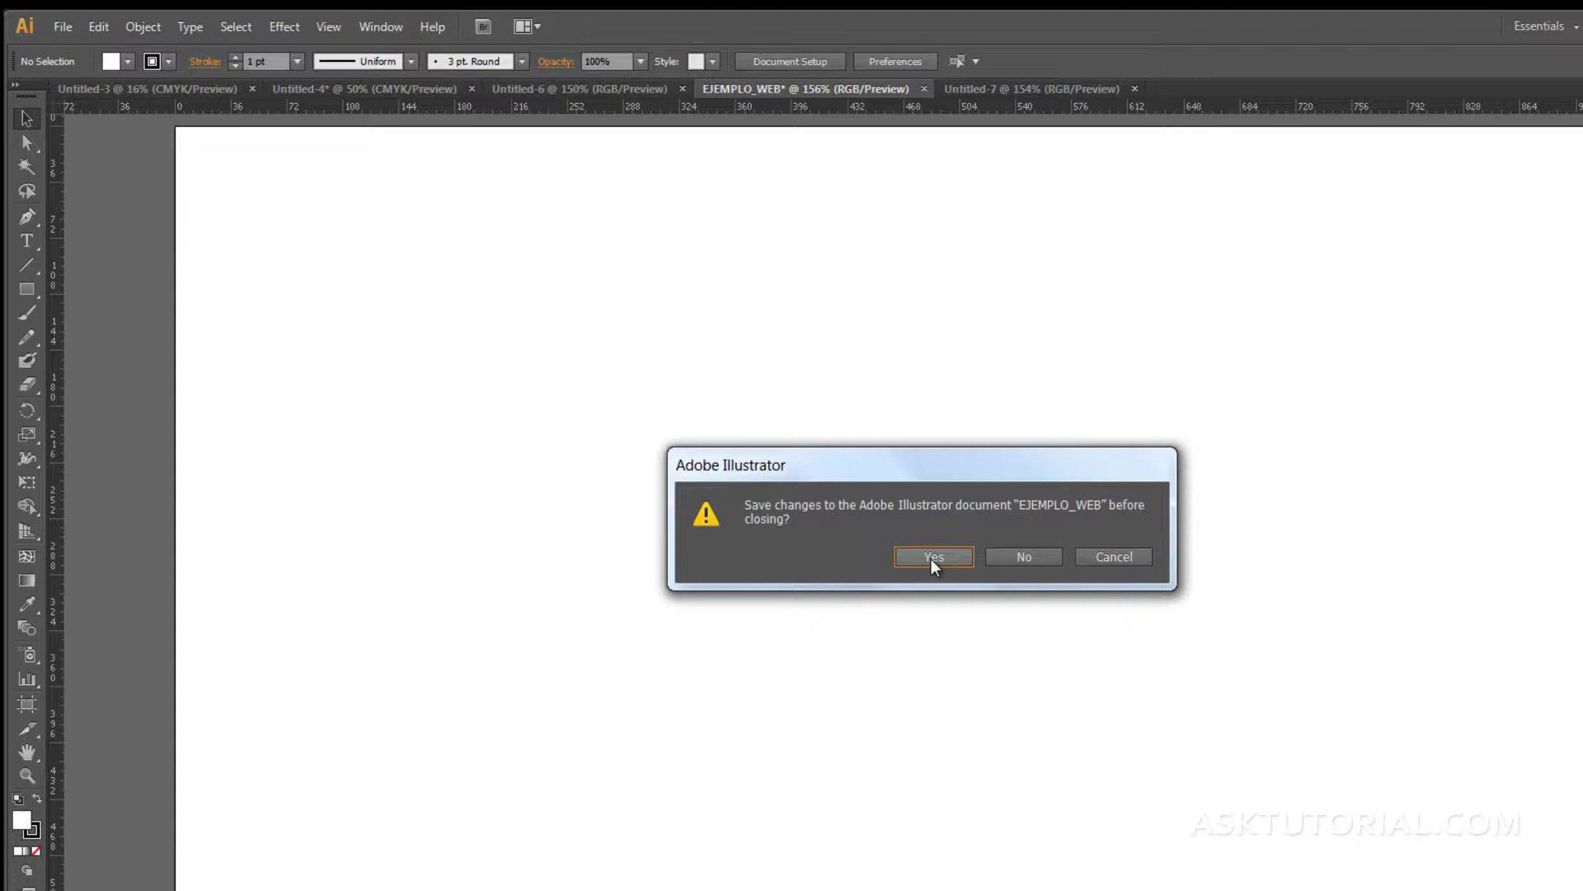
{"action": "left_click", "coordinate": [1022, 557]}
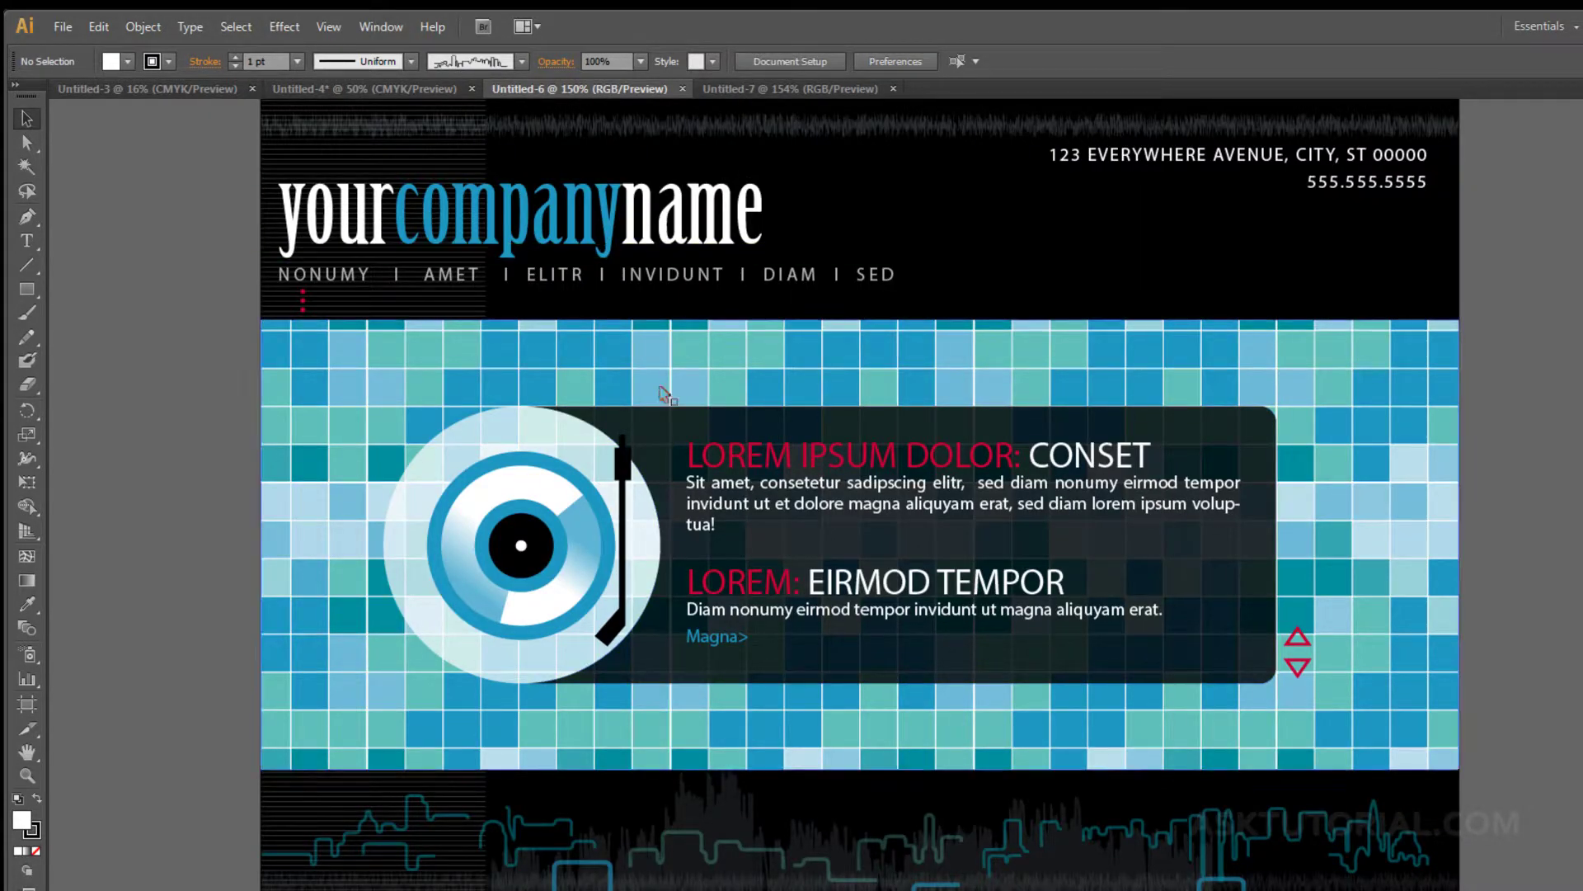
- Rearrange the open documents into the order Untitled-4, Untitled-7, Untitled-6, Untitled-3
{"action": "left_click_drag", "start_coordinate": [754, 107], "coordinate": [520, 87]}
{"action": "left_click_drag", "start_coordinate": [263, 86], "coordinate": [610, 89]}
{"action": "left_click_drag", "start_coordinate": [741, 85], "coordinate": [404, 85]}
{"action": "left_click", "coordinate": [220, 87]}
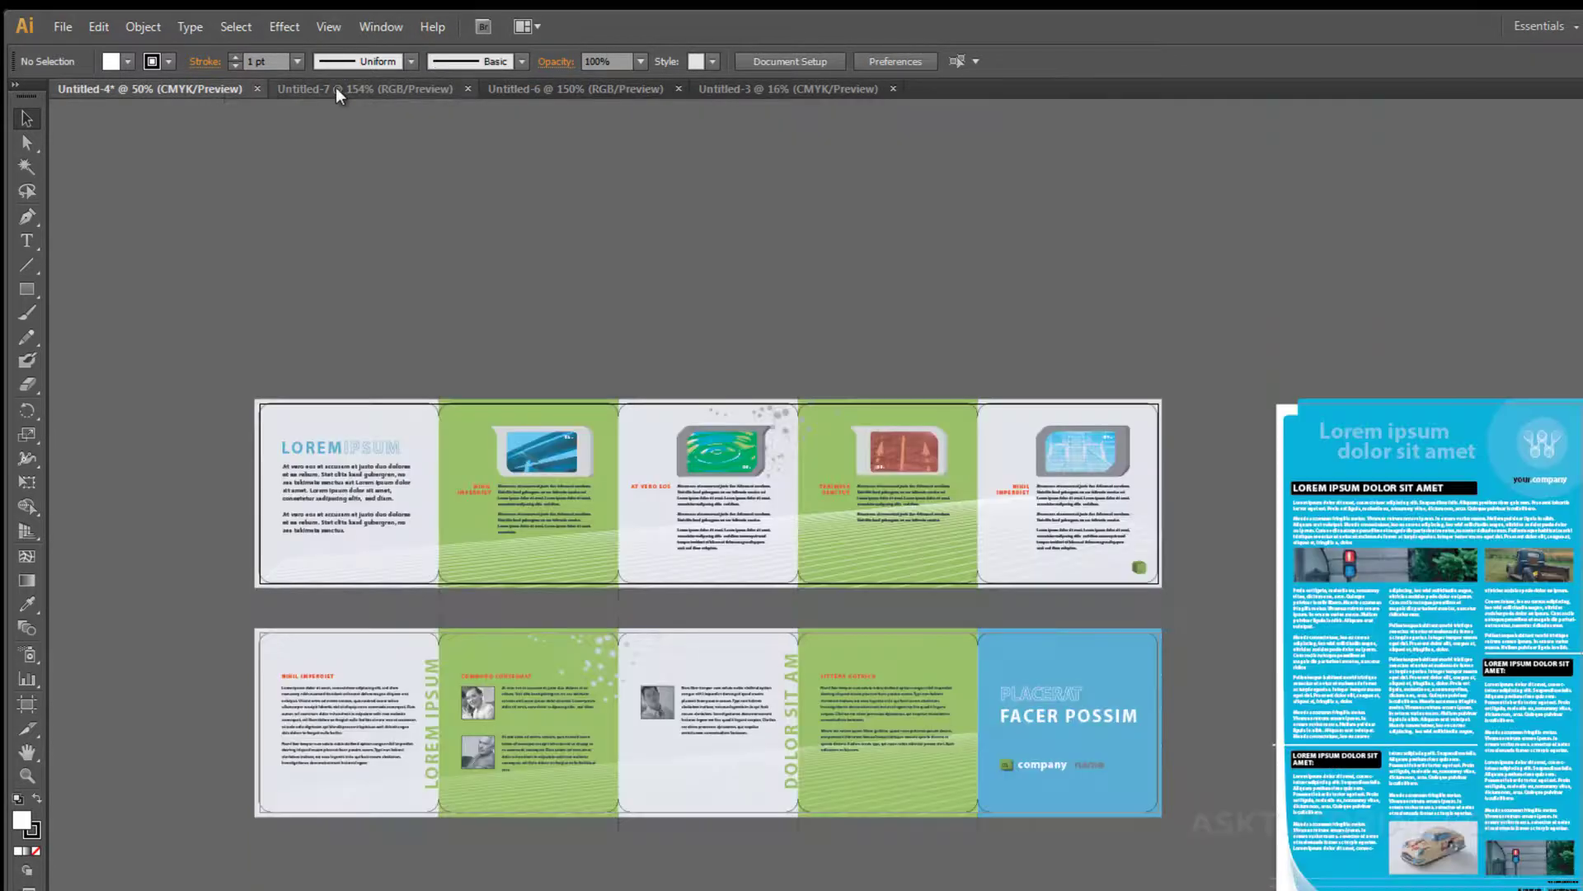
- Switch through the rearranged documents and move Untitled-7 to the end of the order, after Untitled-3
{"action": "left_click", "coordinate": [335, 87]}
{"action": "left_click", "coordinate": [587, 87]}
{"action": "left_click", "coordinate": [709, 86]}
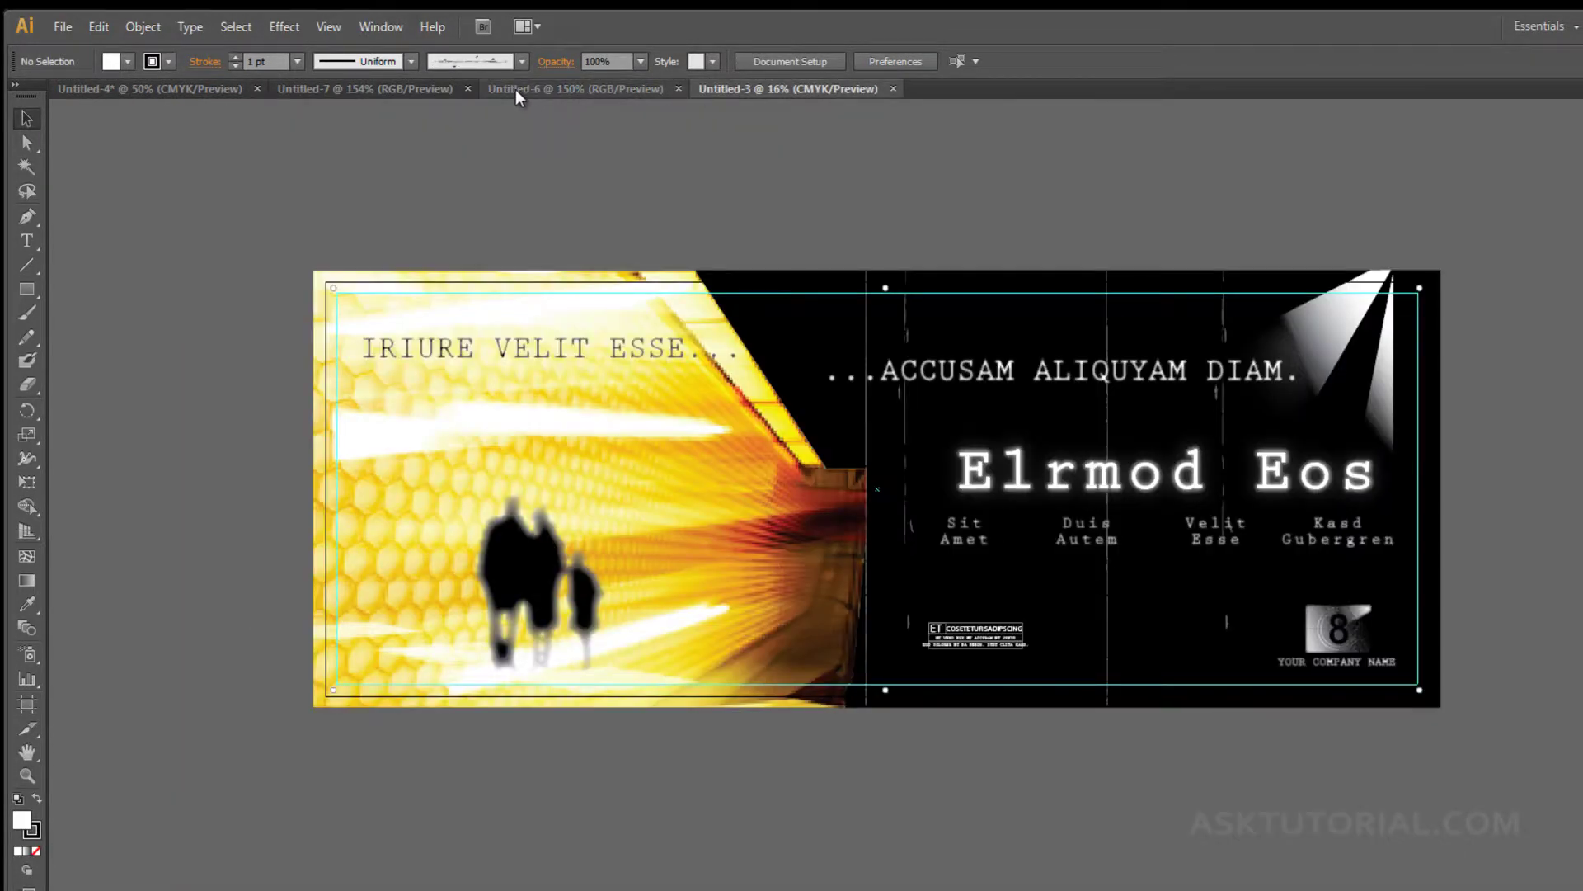
{"action": "left_click", "coordinate": [395, 86]}
{"action": "left_click_drag", "start_coordinate": [396, 85], "coordinate": [976, 92]}
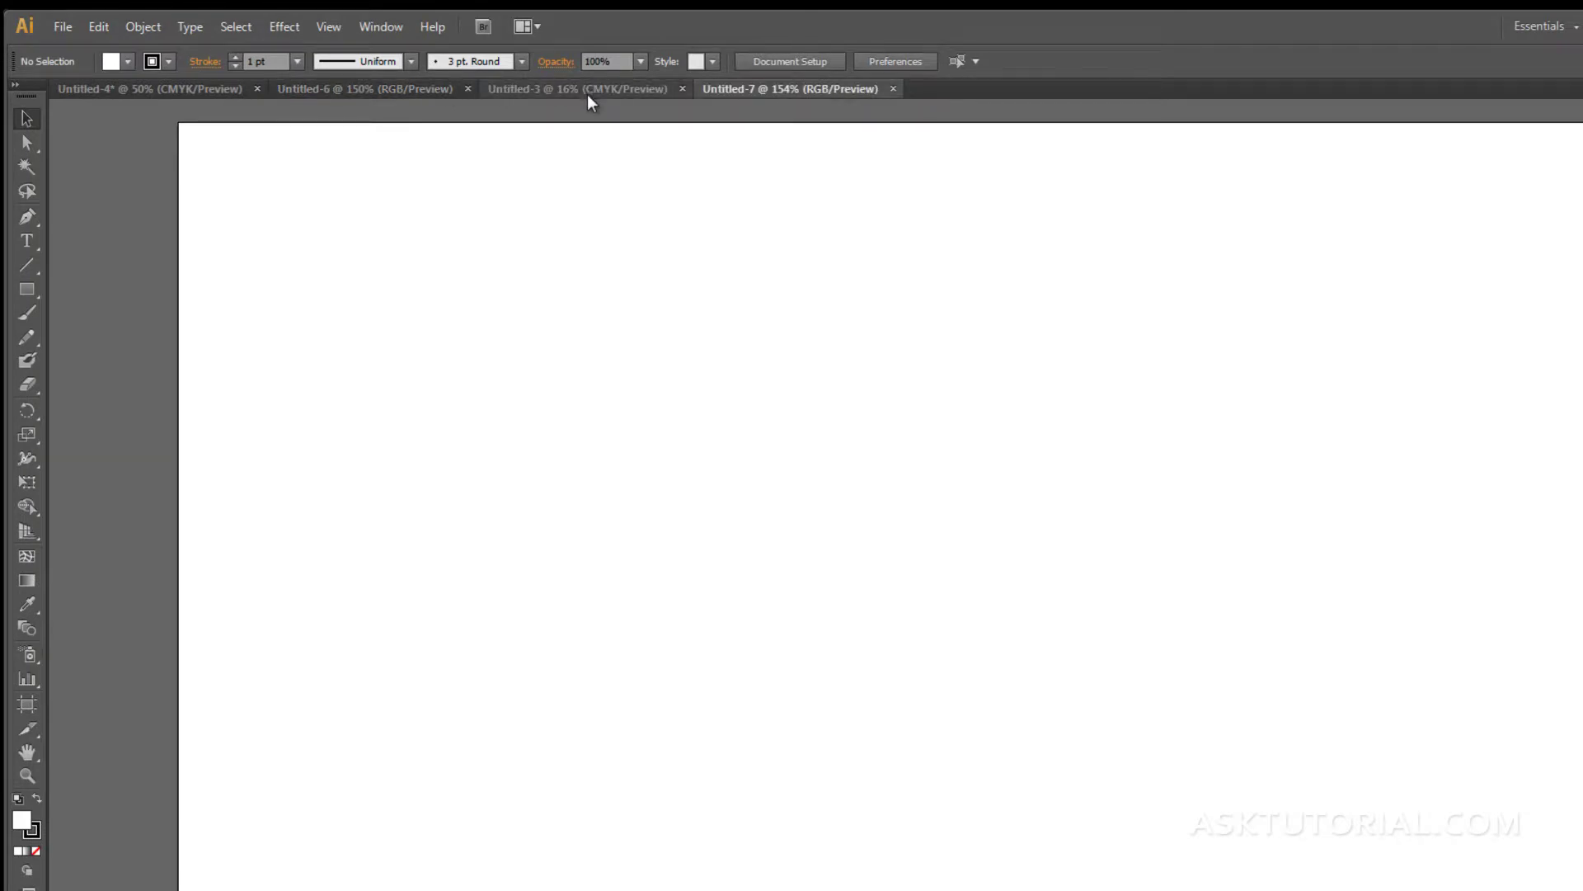
- Switch to the Untitled-3 banner and inspect the available preset zoom levels
{"action": "left_click", "coordinate": [586, 90]}
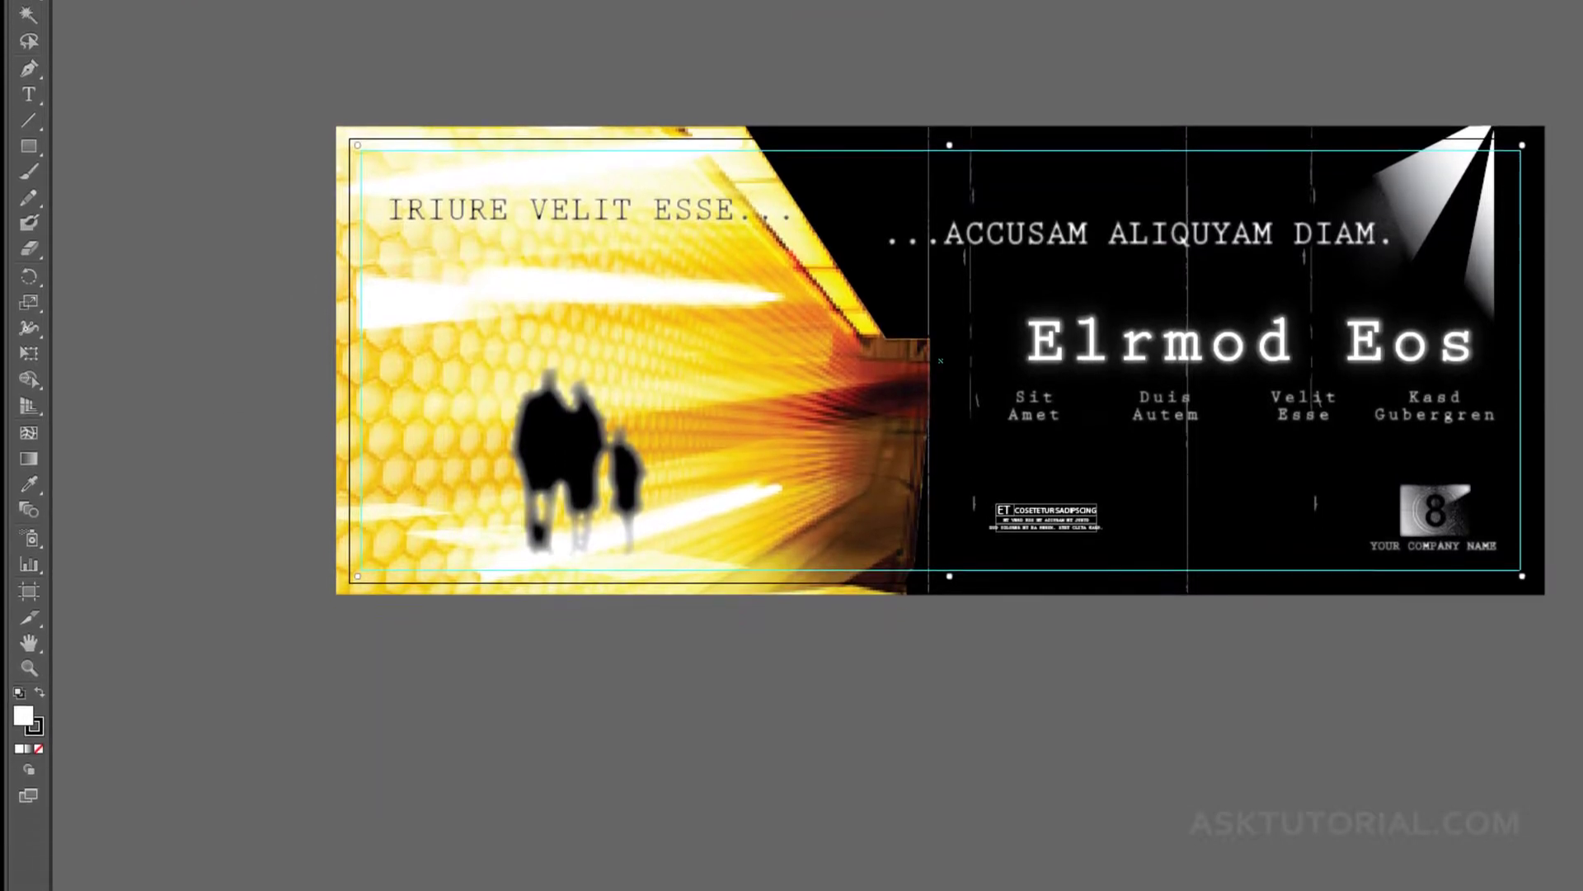
{"action": "left_click", "coordinate": [107, 872]}
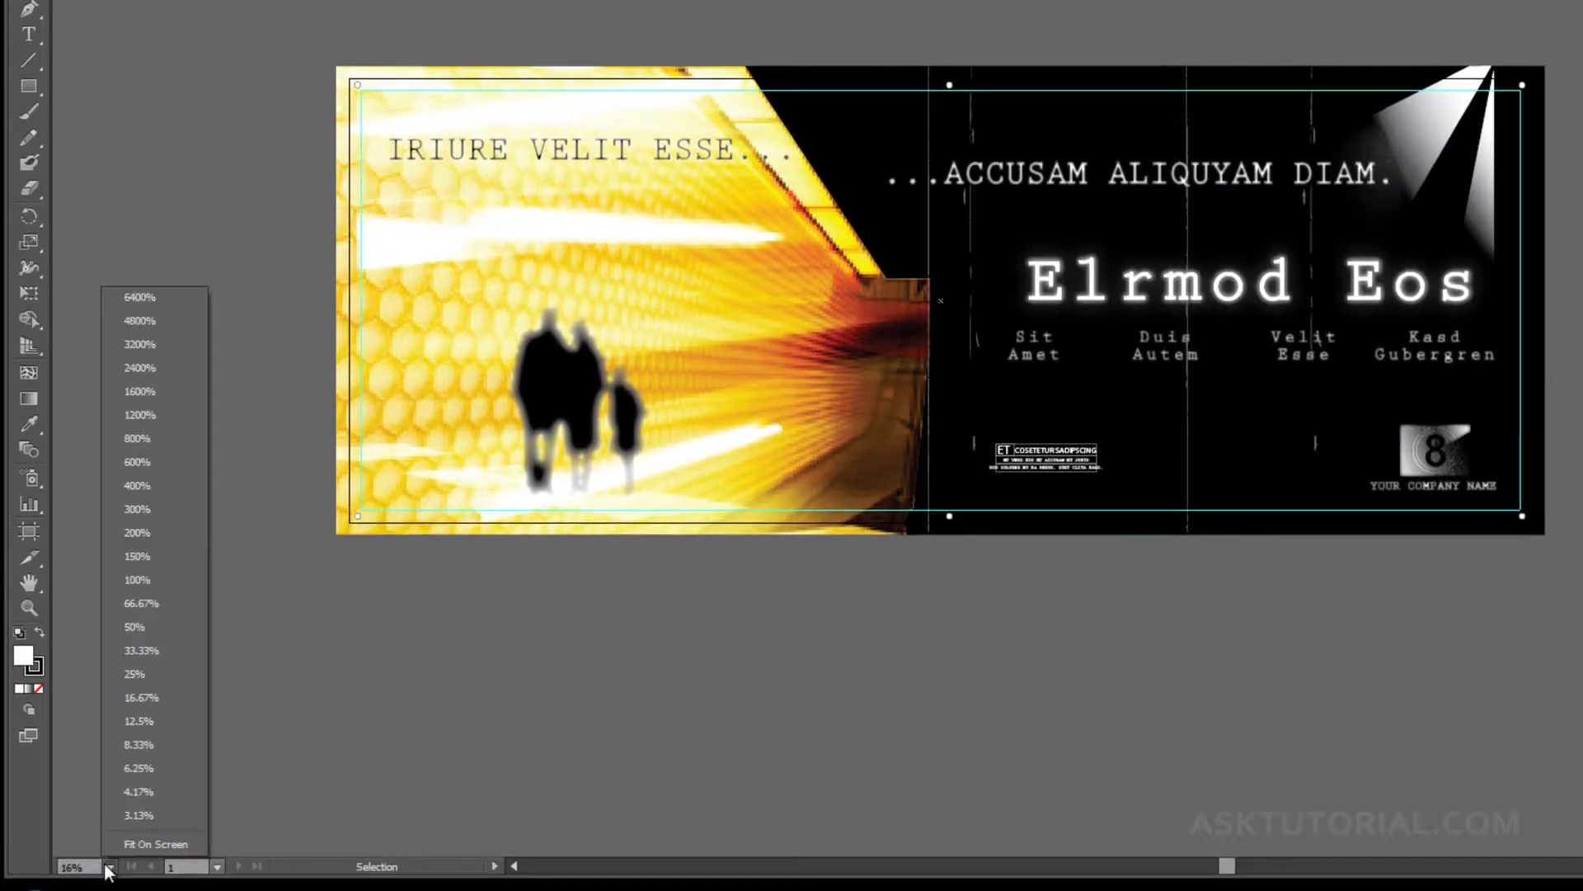
{"action": "left_click", "coordinate": [264, 851]}
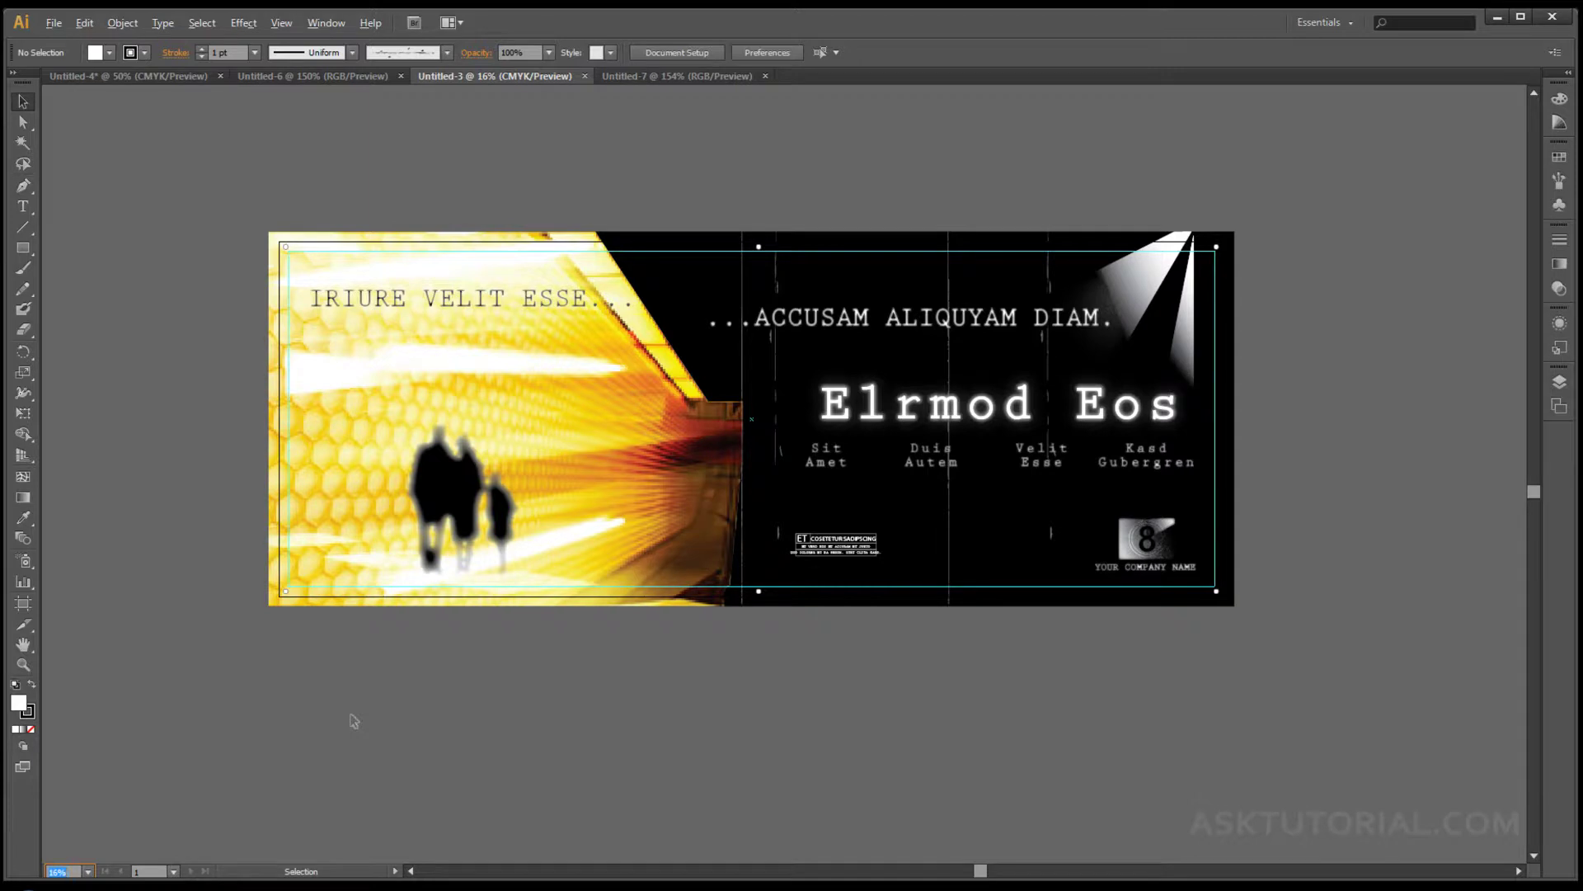
- View the banner's human silhouettes at 50% zoom and fit the artboard back on screen
{"action": "scroll", "coordinate": [354, 720], "scroll_direction": "up", "scroll_amount": 3, "text": "alt"}
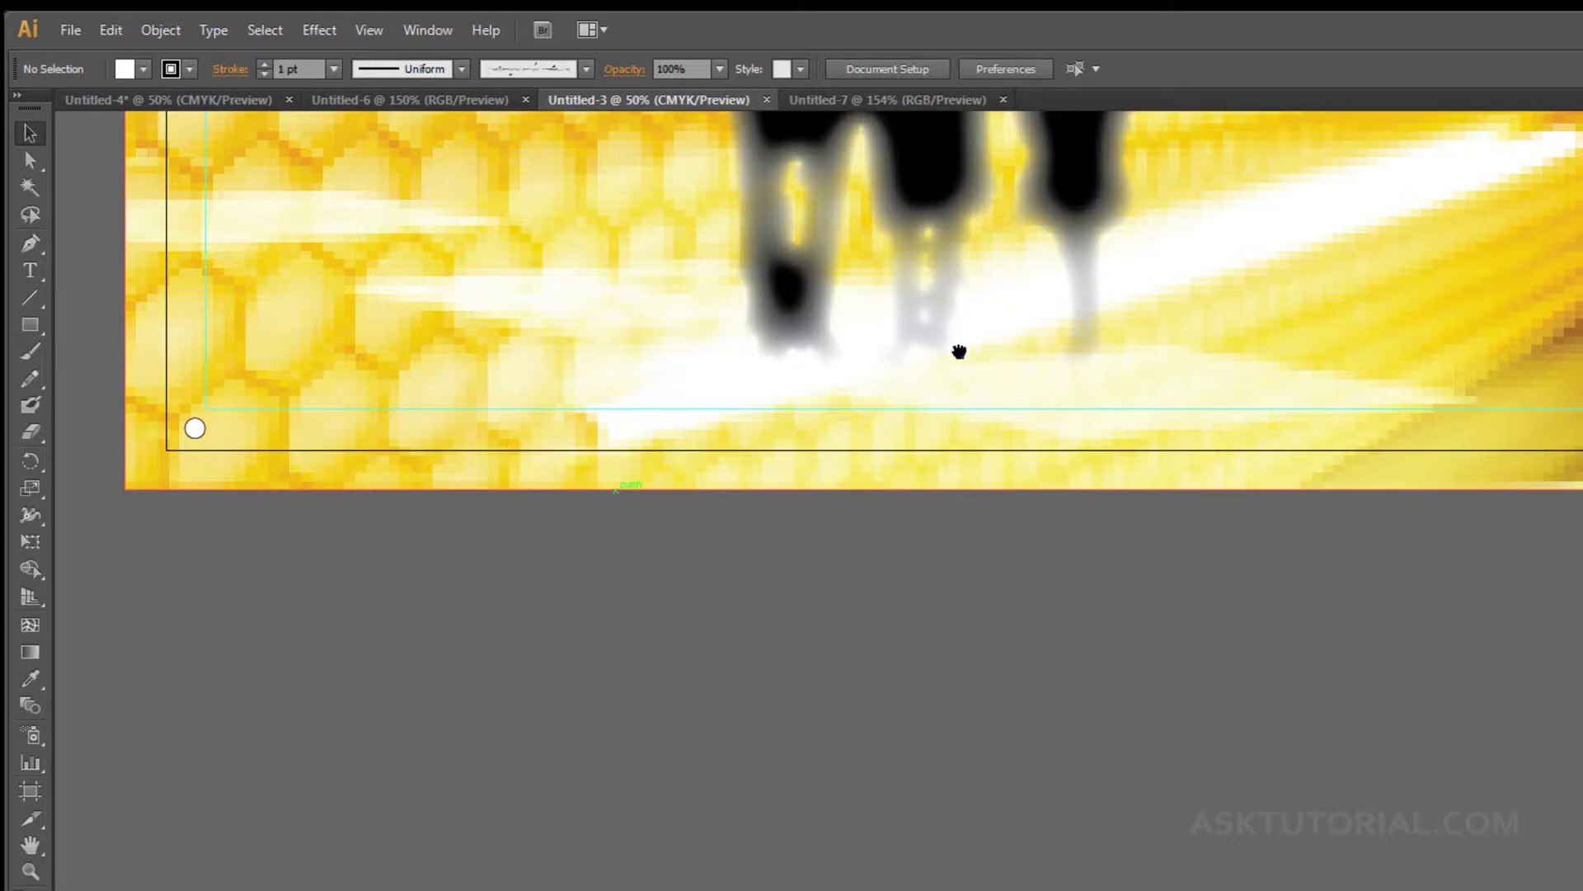
{"action": "left_click_drag", "start_coordinate": [957, 350], "coordinate": [819, 850]}
{"action": "left_click", "coordinate": [807, 772]}
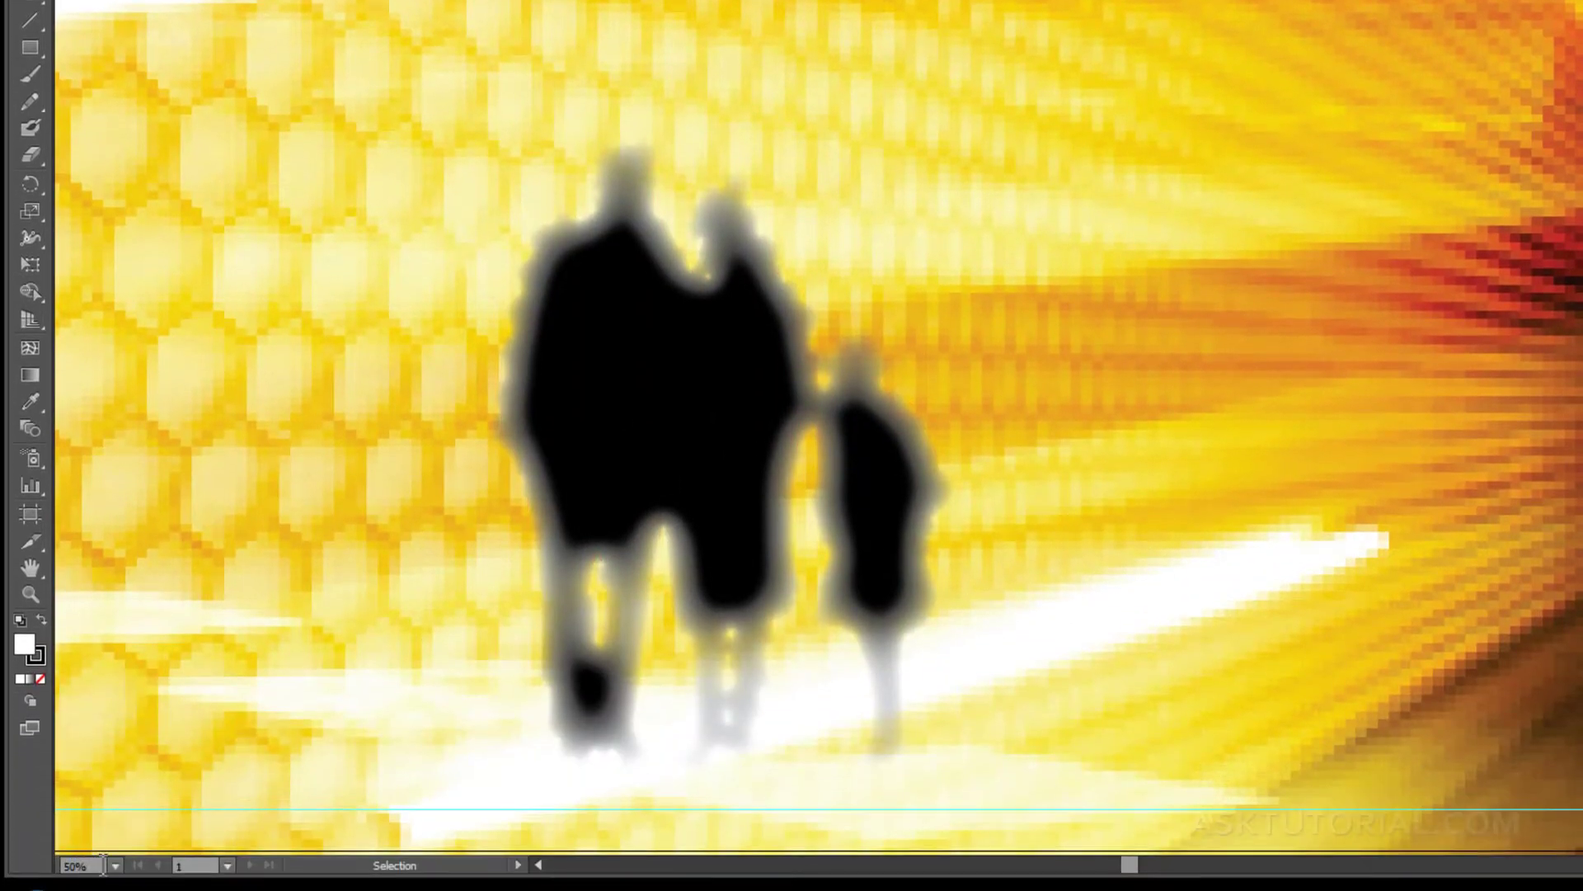
{"action": "left_click", "coordinate": [113, 865]}
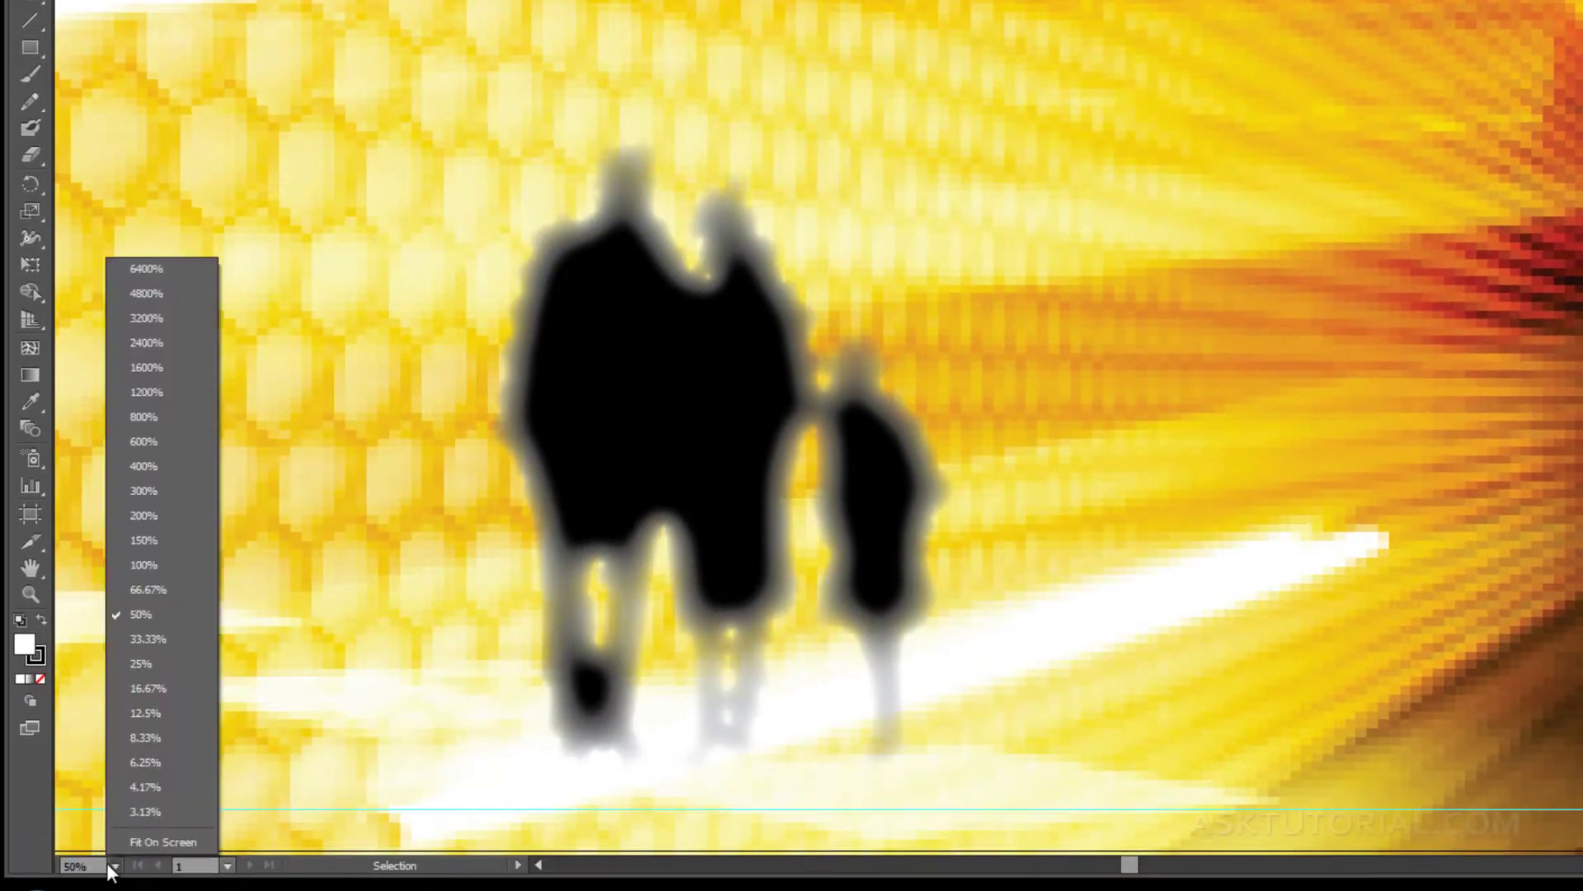
{"action": "left_click", "coordinate": [136, 838]}
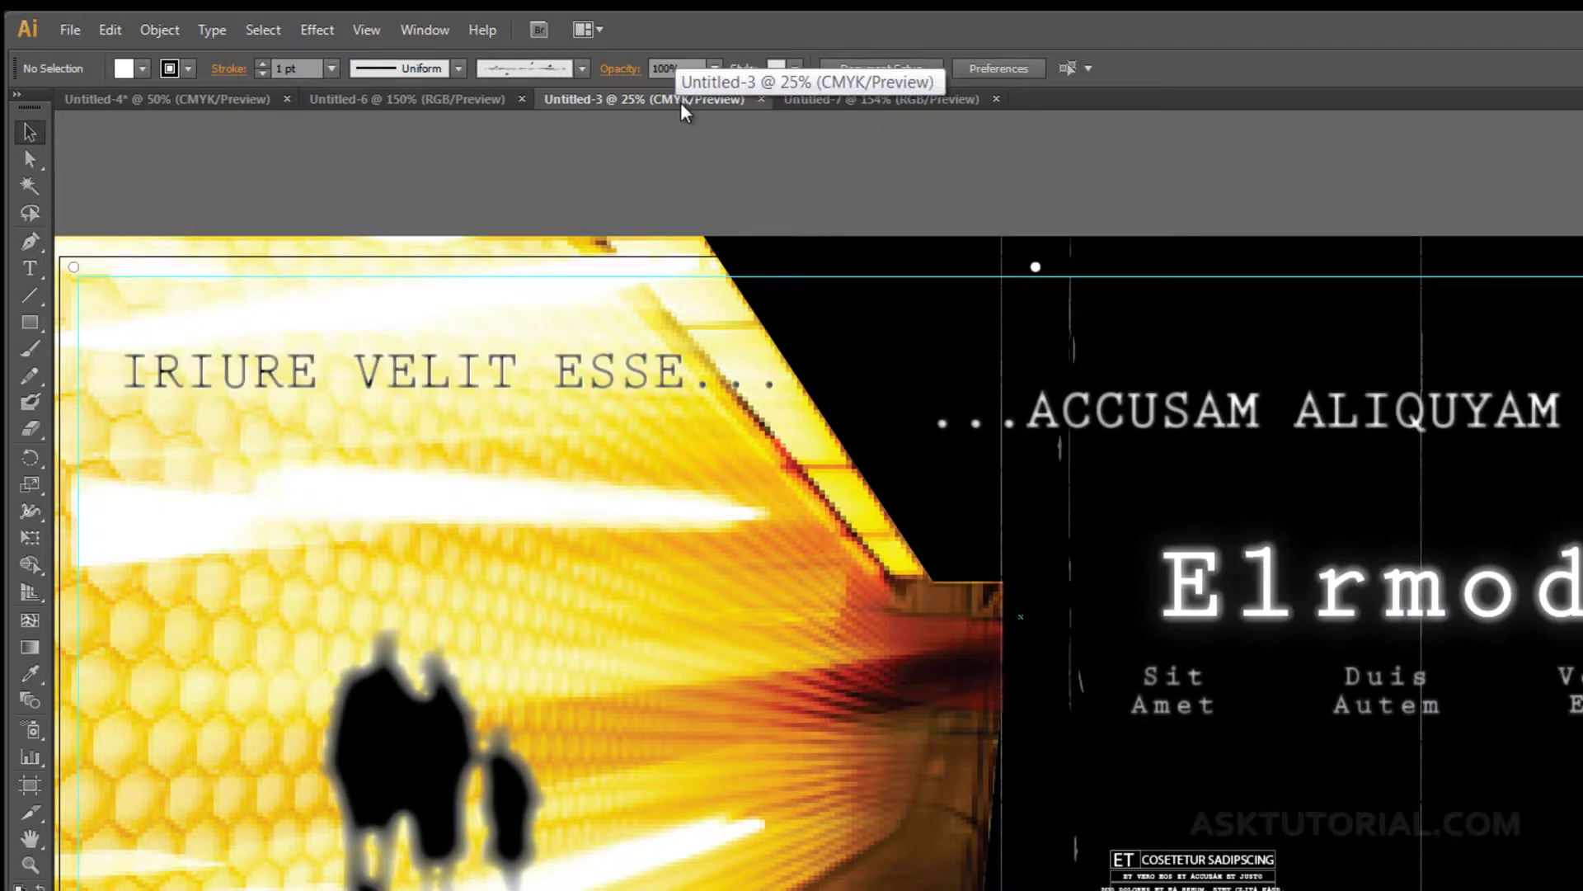
- Switch to Untitled-6 and enlarge the mosaic area beside the turntable to 300% with the Zoom tool
{"action": "left_click", "coordinate": [401, 100]}
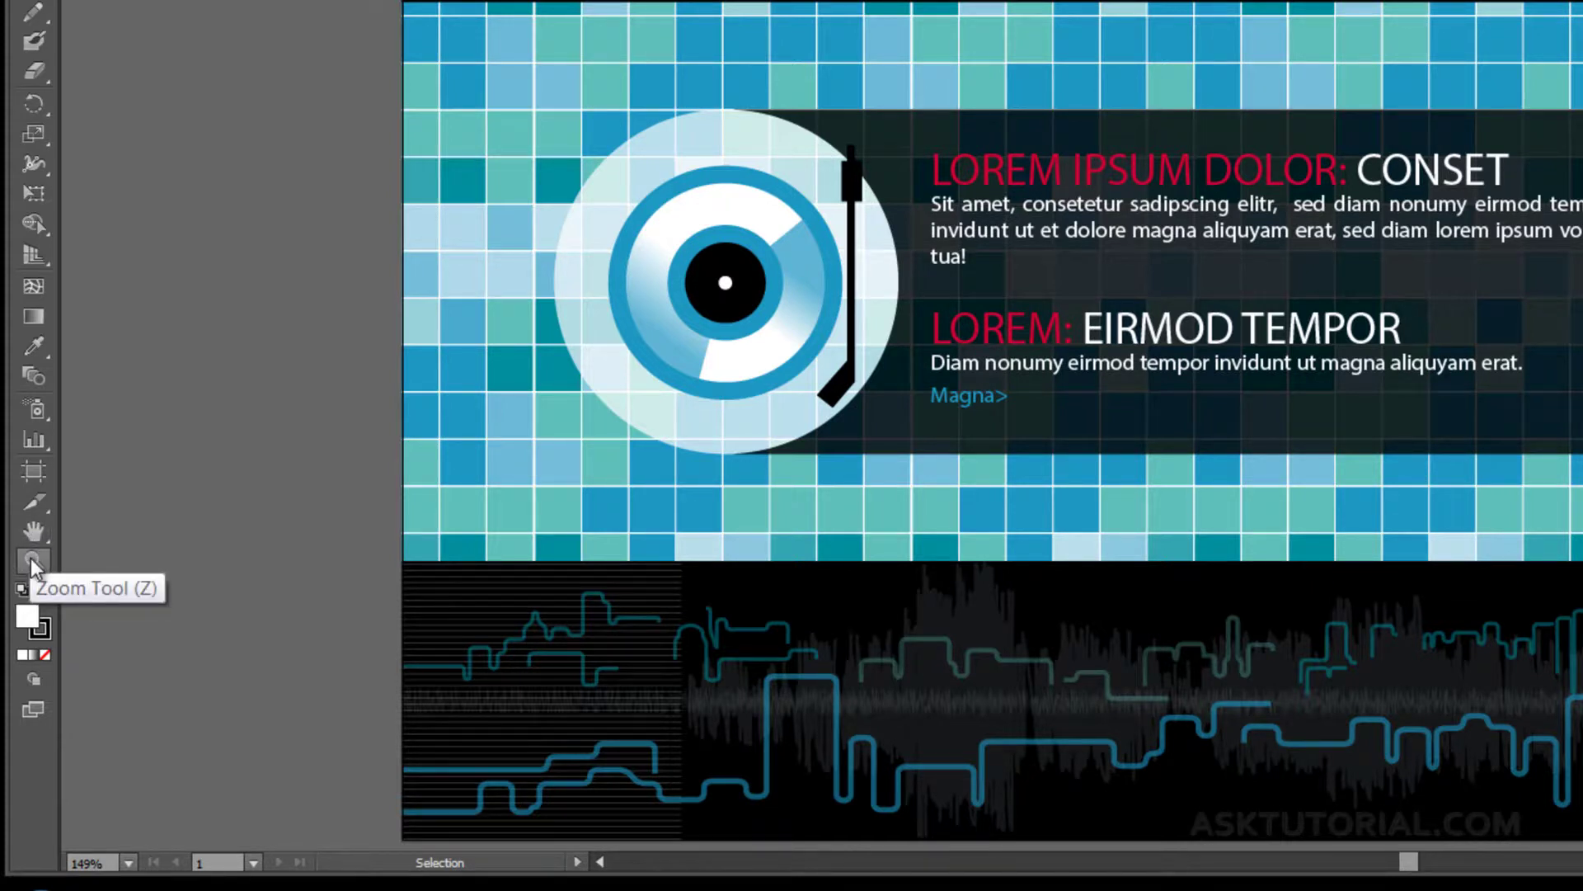
{"action": "left_click", "coordinate": [32, 557]}
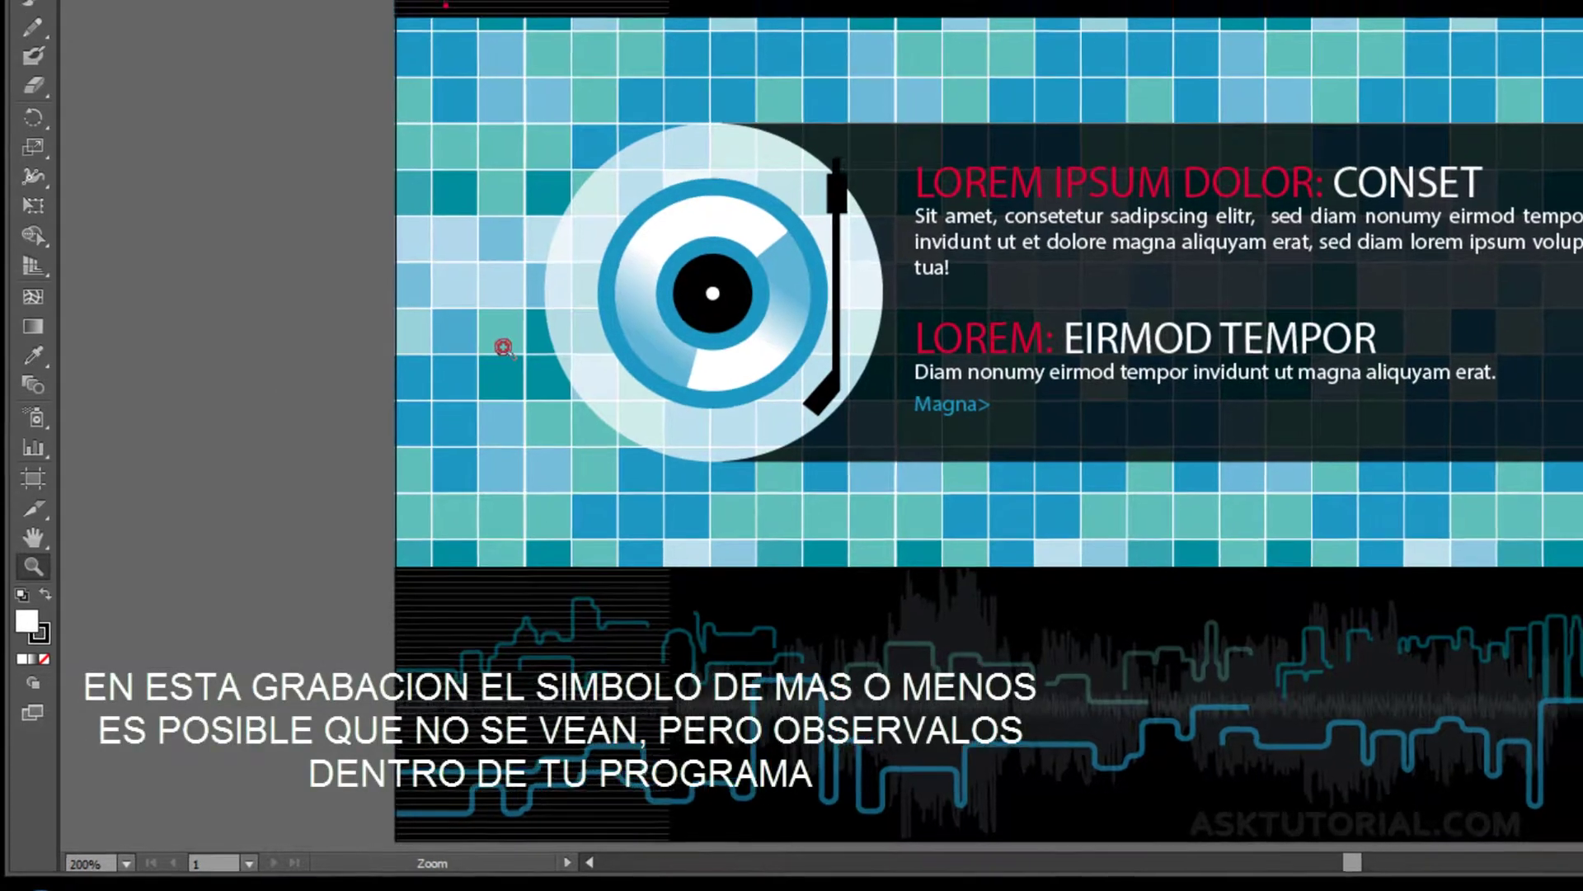
{"action": "left_click", "coordinate": [502, 365]}
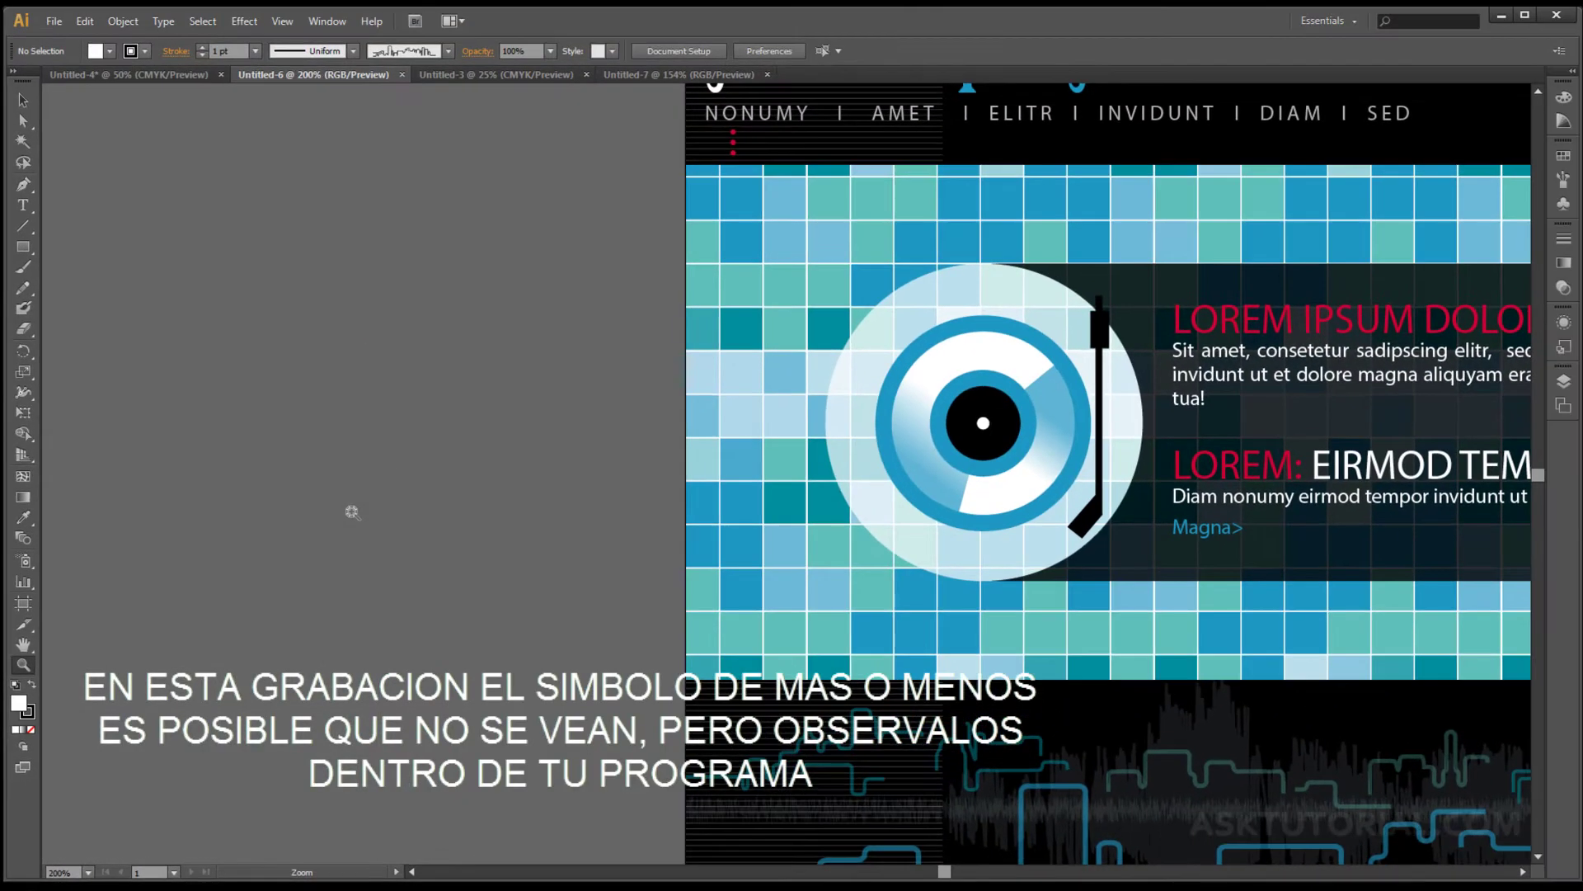
{"action": "left_click", "coordinate": [770, 535]}
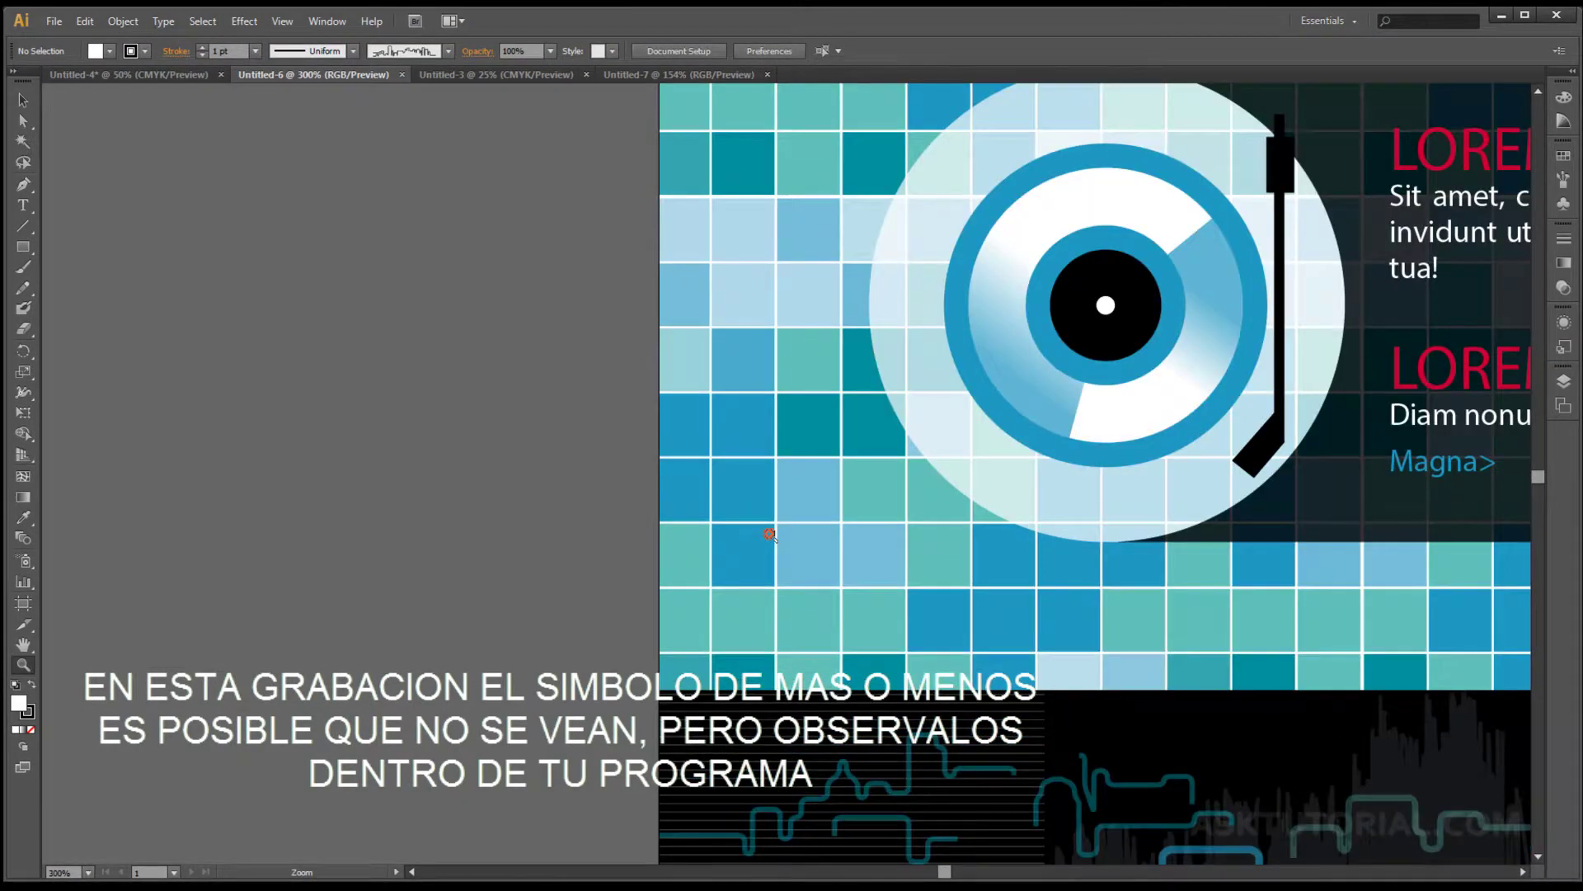
- Enlarge the mosaic to 400% with the Zoom tool, reduce the view to 100%, and center the artwork with the Hand tool
{"action": "left_click", "coordinate": [770, 534]}
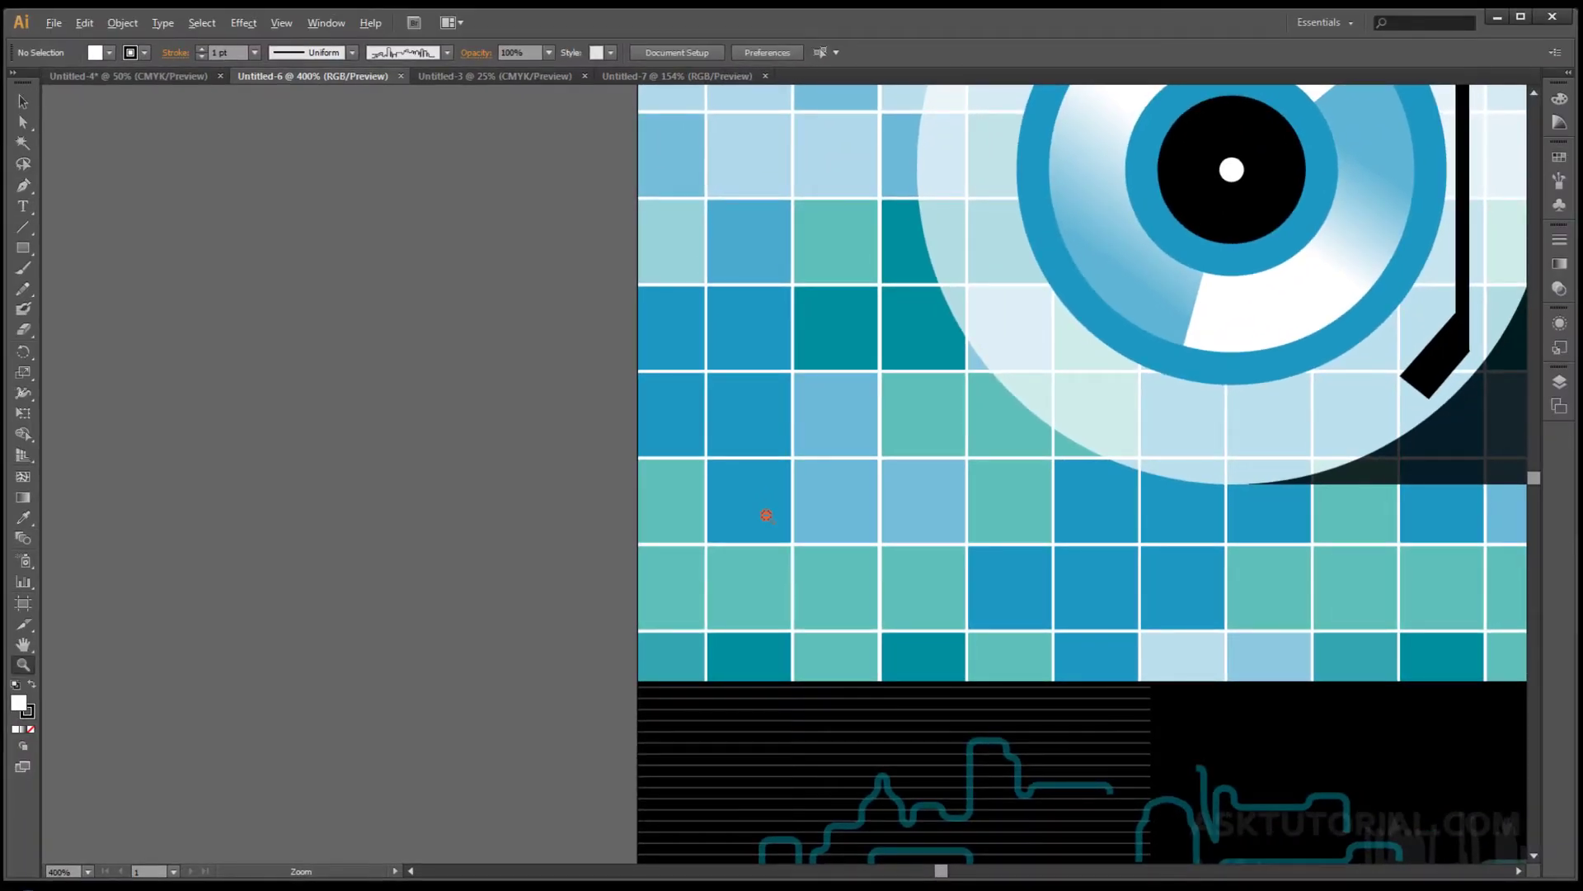
{"action": "left_click", "coordinate": [766, 515], "text": "alt"}
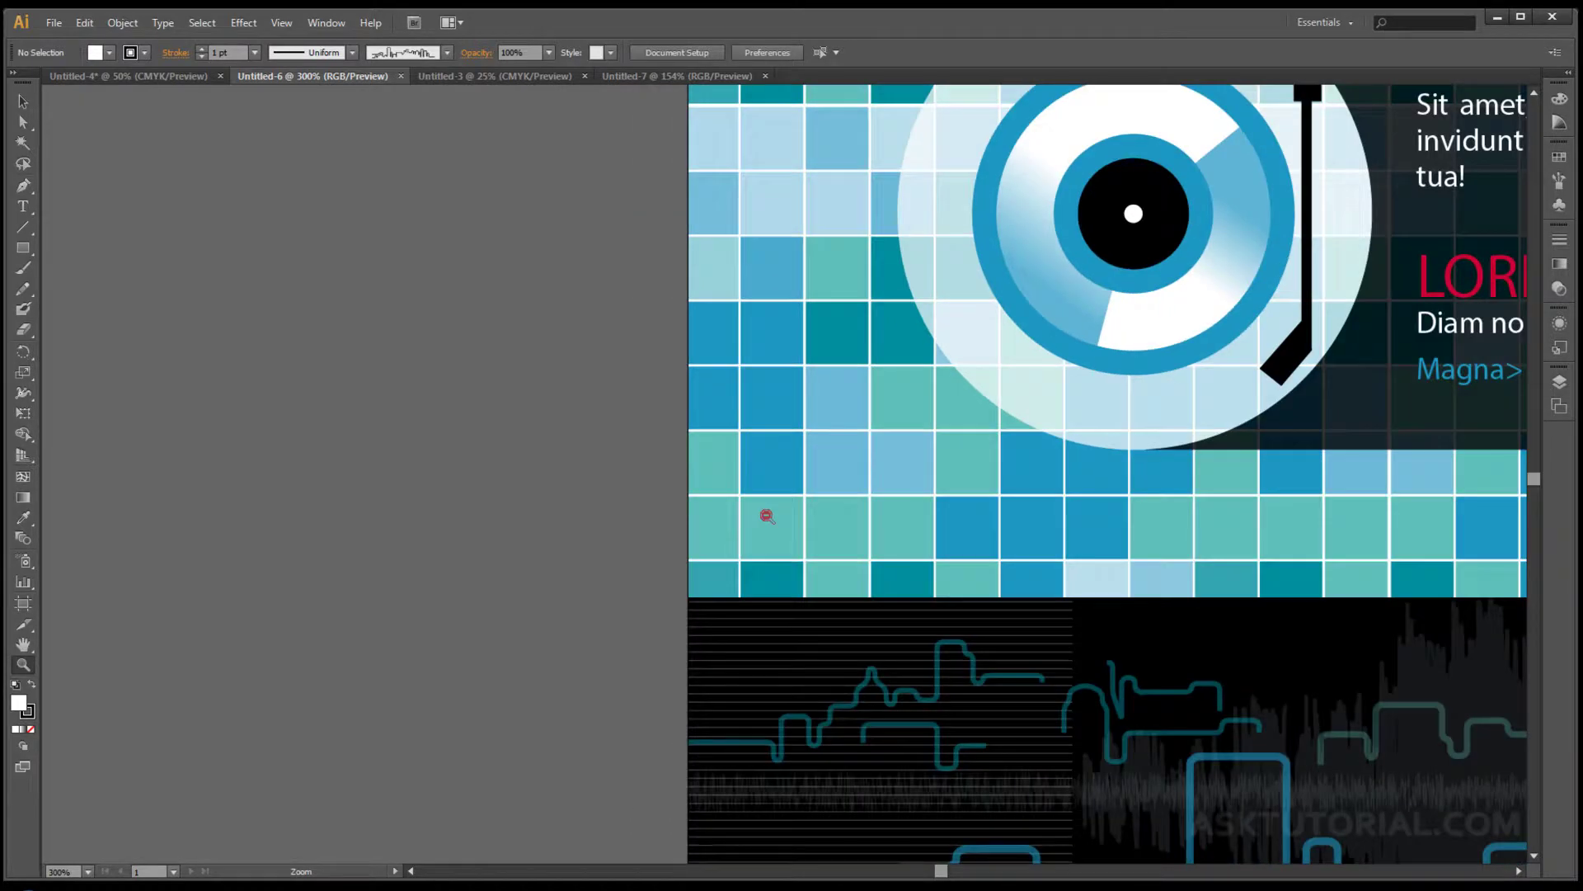
{"action": "left_click", "coordinate": [766, 515], "text": "alt"}
{"action": "left_click", "coordinate": [786, 517], "text": "alt"}
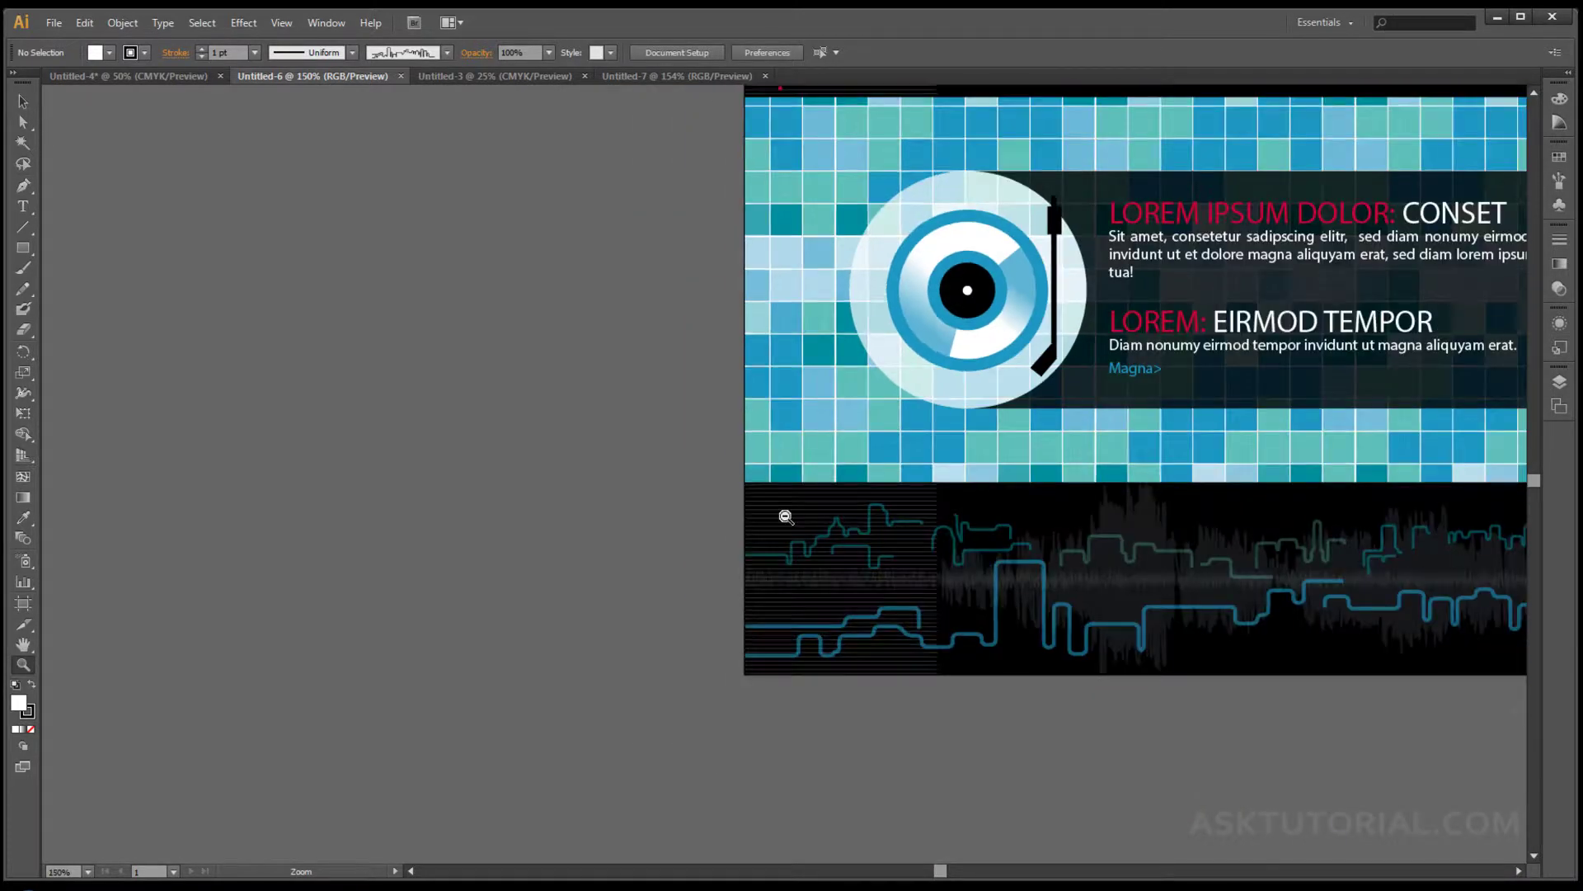
{"action": "left_click", "coordinate": [786, 516], "text": "alt"}
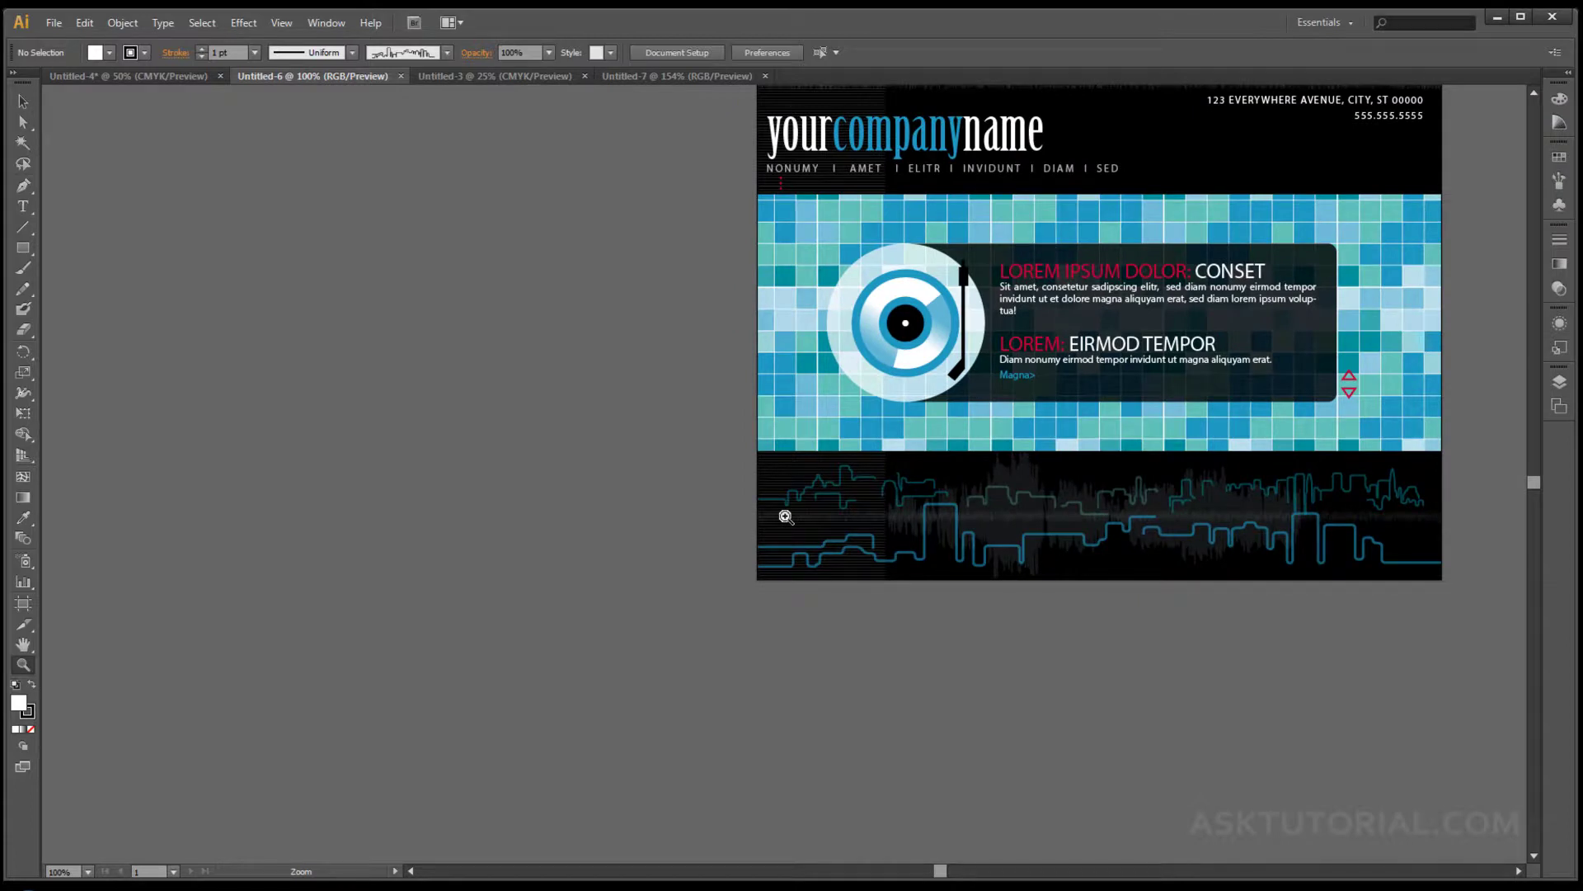
{"action": "left_click", "coordinate": [30, 647]}
{"action": "left_click_drag", "start_coordinate": [917, 443], "coordinate": [502, 605]}
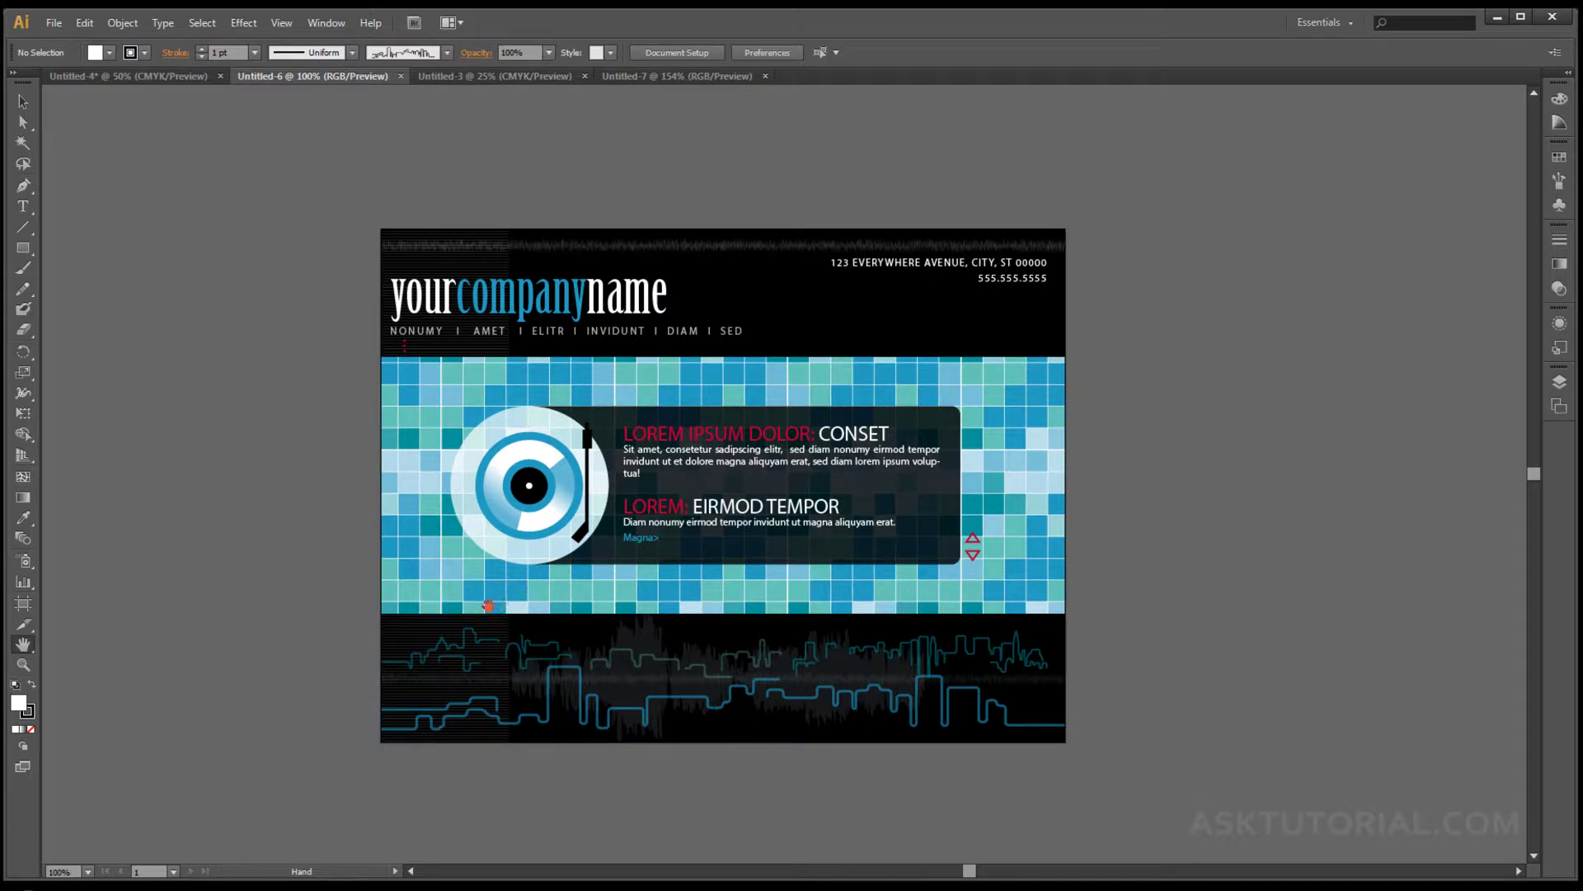
- Magnify the upper part of the dark text box with a Zoom tool marquee and reposition its text with the Hand tool
{"action": "left_click", "coordinate": [24, 667]}
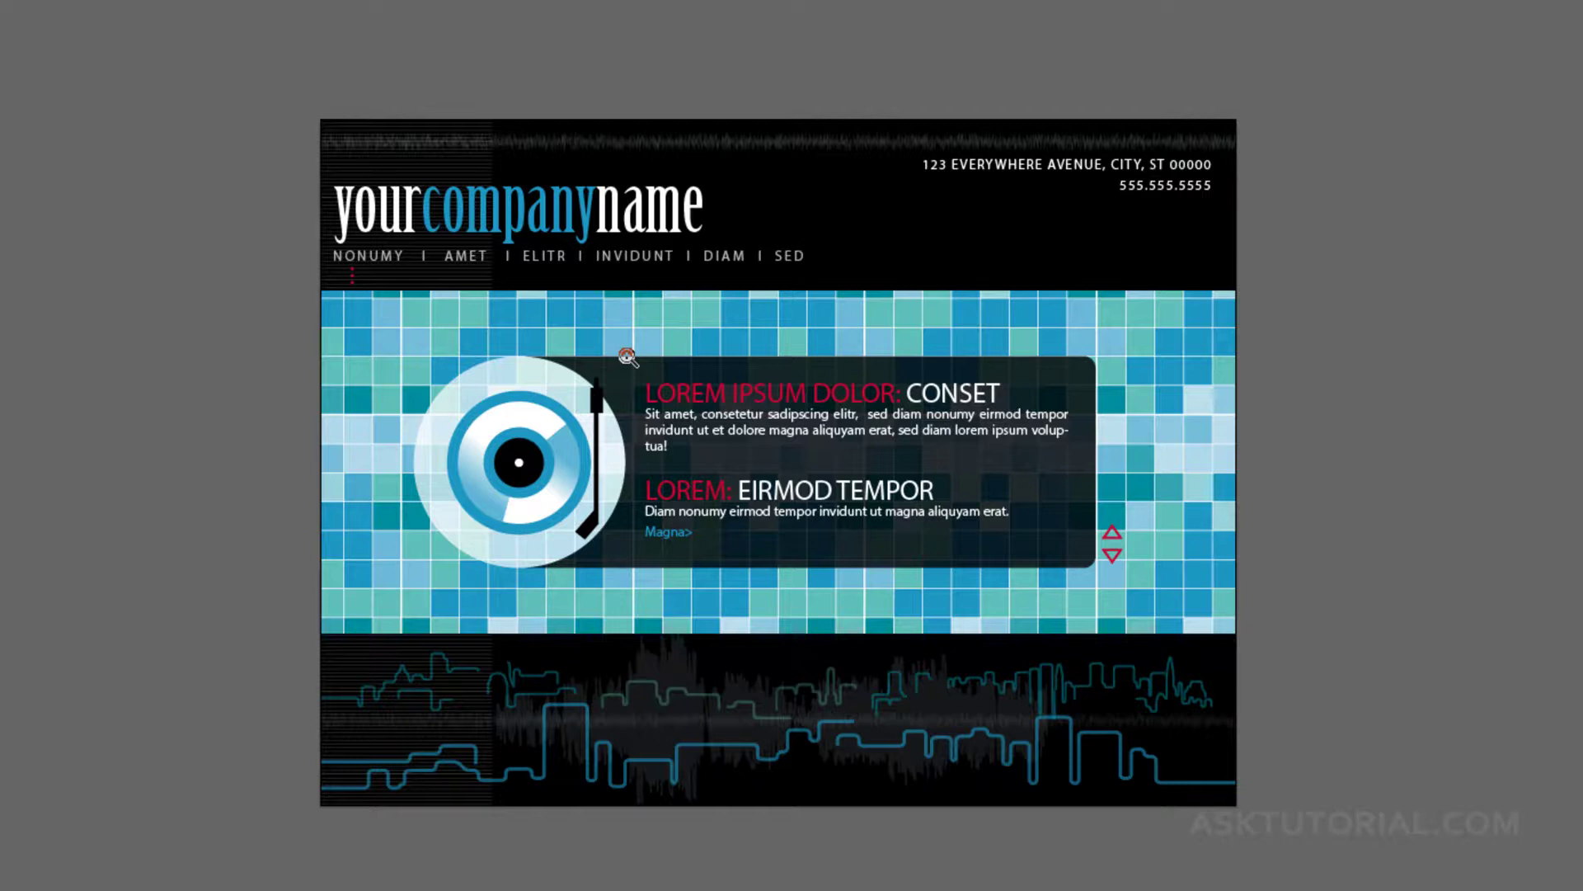
{"action": "left_click_drag", "start_coordinate": [627, 356], "coordinate": [1097, 468]}
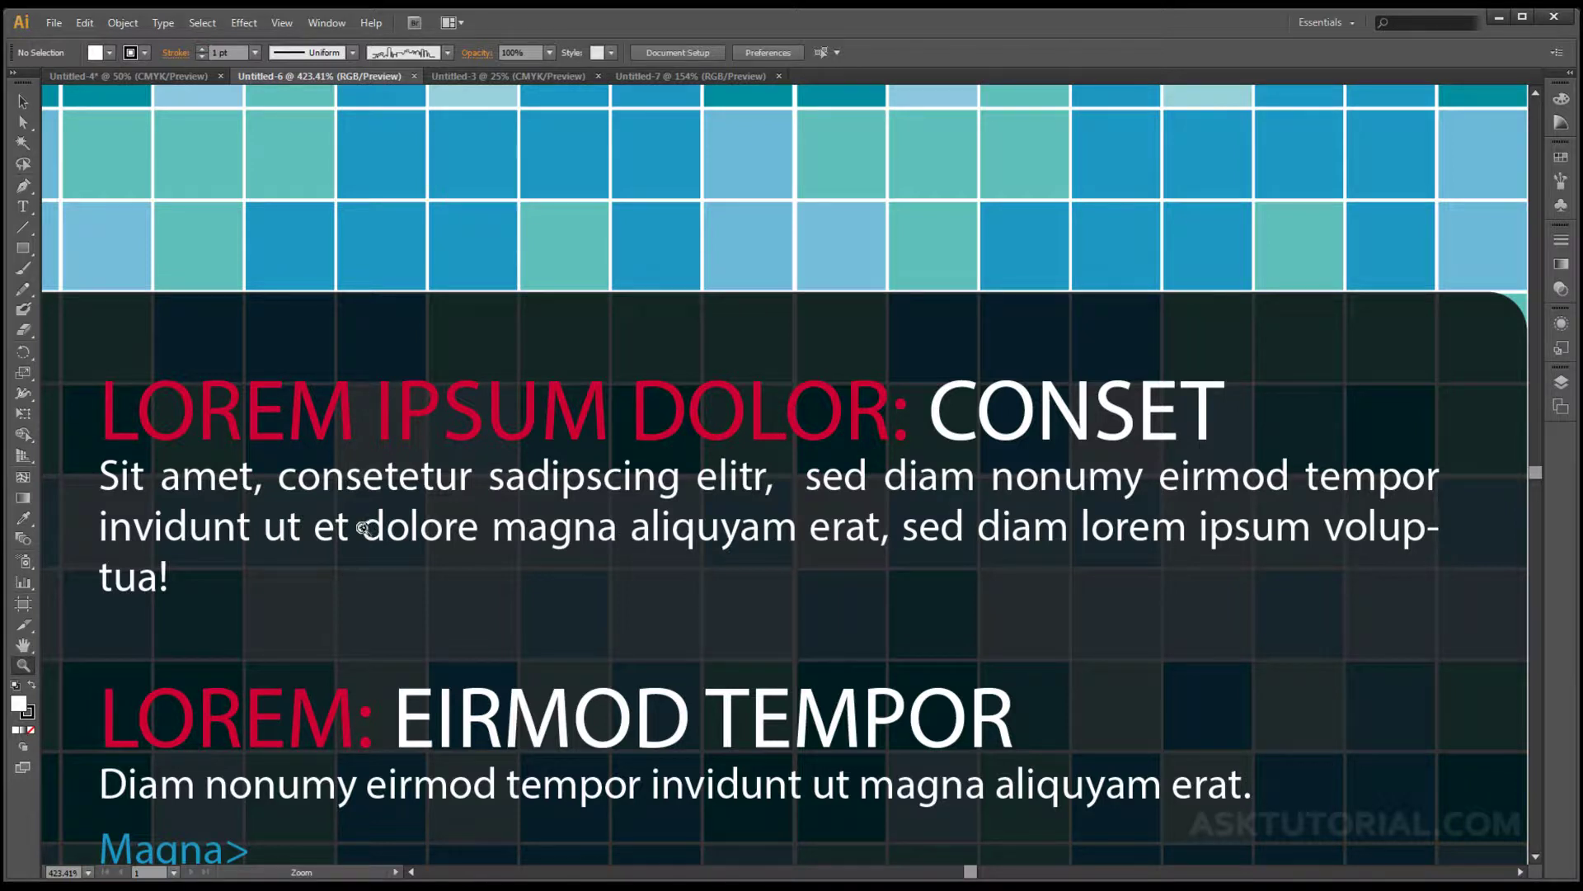
{"action": "left_click", "coordinate": [24, 646]}
{"action": "left_click_drag", "start_coordinate": [435, 629], "coordinate": [546, 500]}
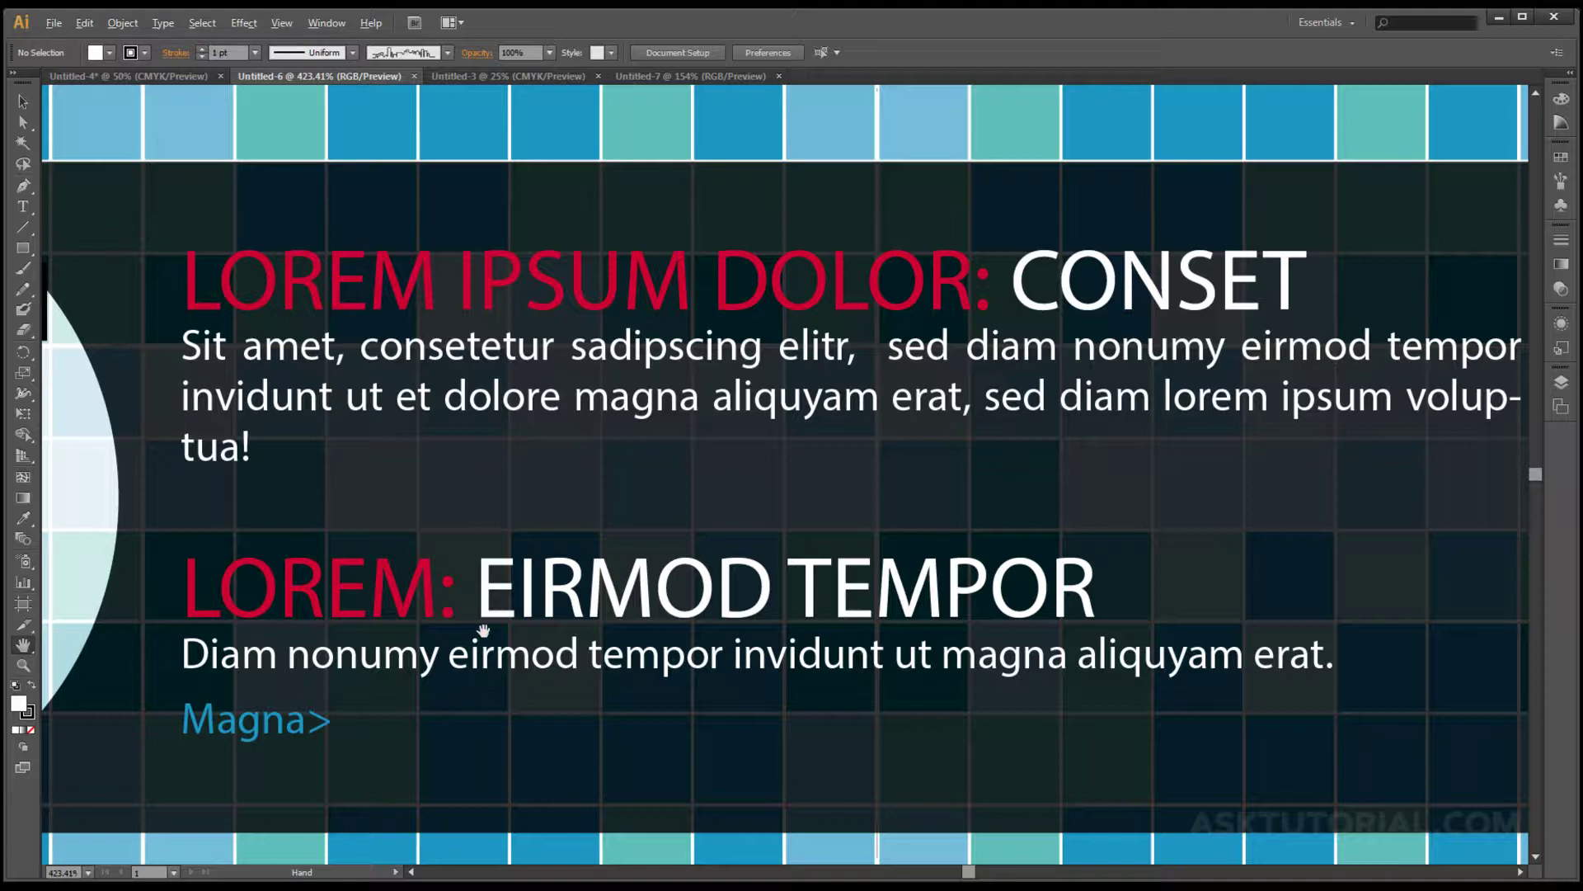
- Repeatedly zoom in and out around the EIRMOD TEMPOR heading, finishing at 100%
{"action": "scroll", "coordinate": [483, 629], "scroll_direction": "down", "scroll_amount": 4}
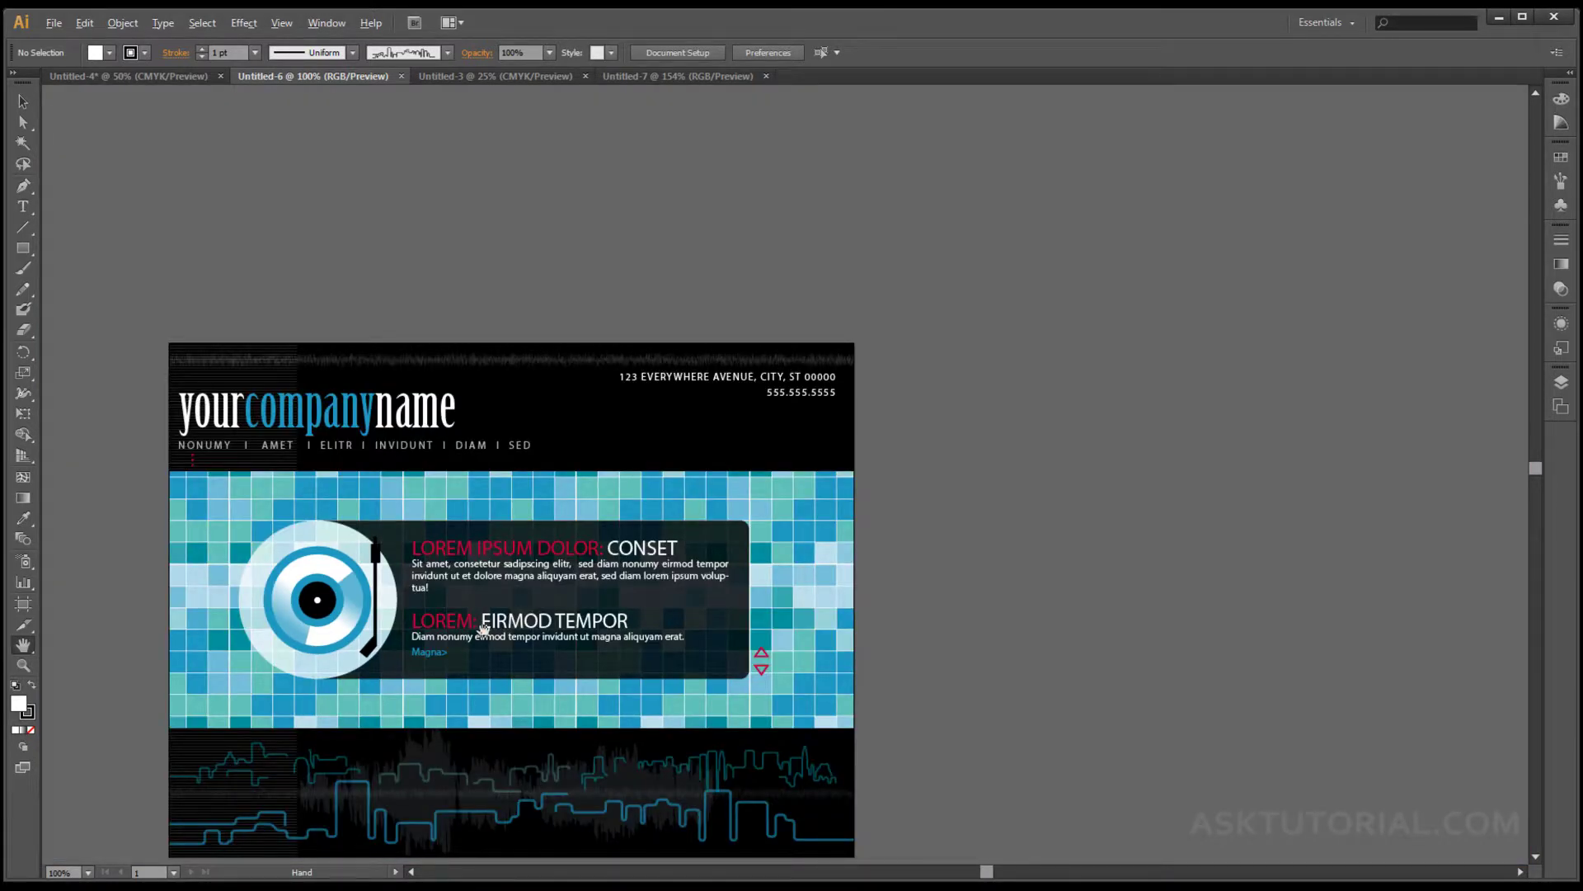
{"action": "scroll", "coordinate": [483, 629], "scroll_direction": "up", "scroll_amount": 8}
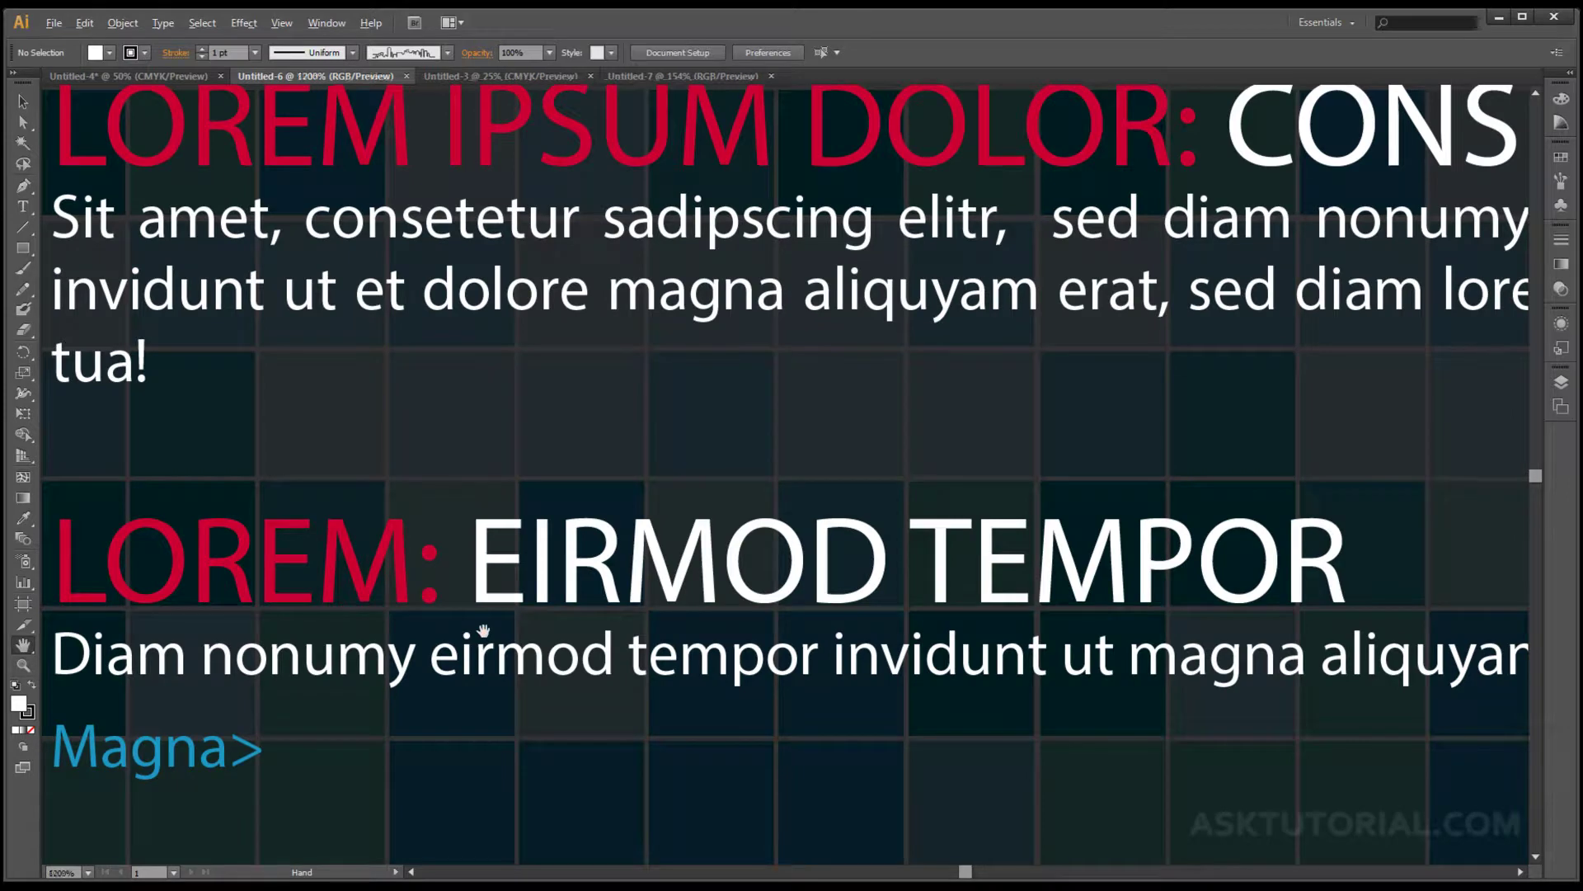
{"action": "scroll", "coordinate": [484, 631], "scroll_direction": "down", "scroll_amount": 7}
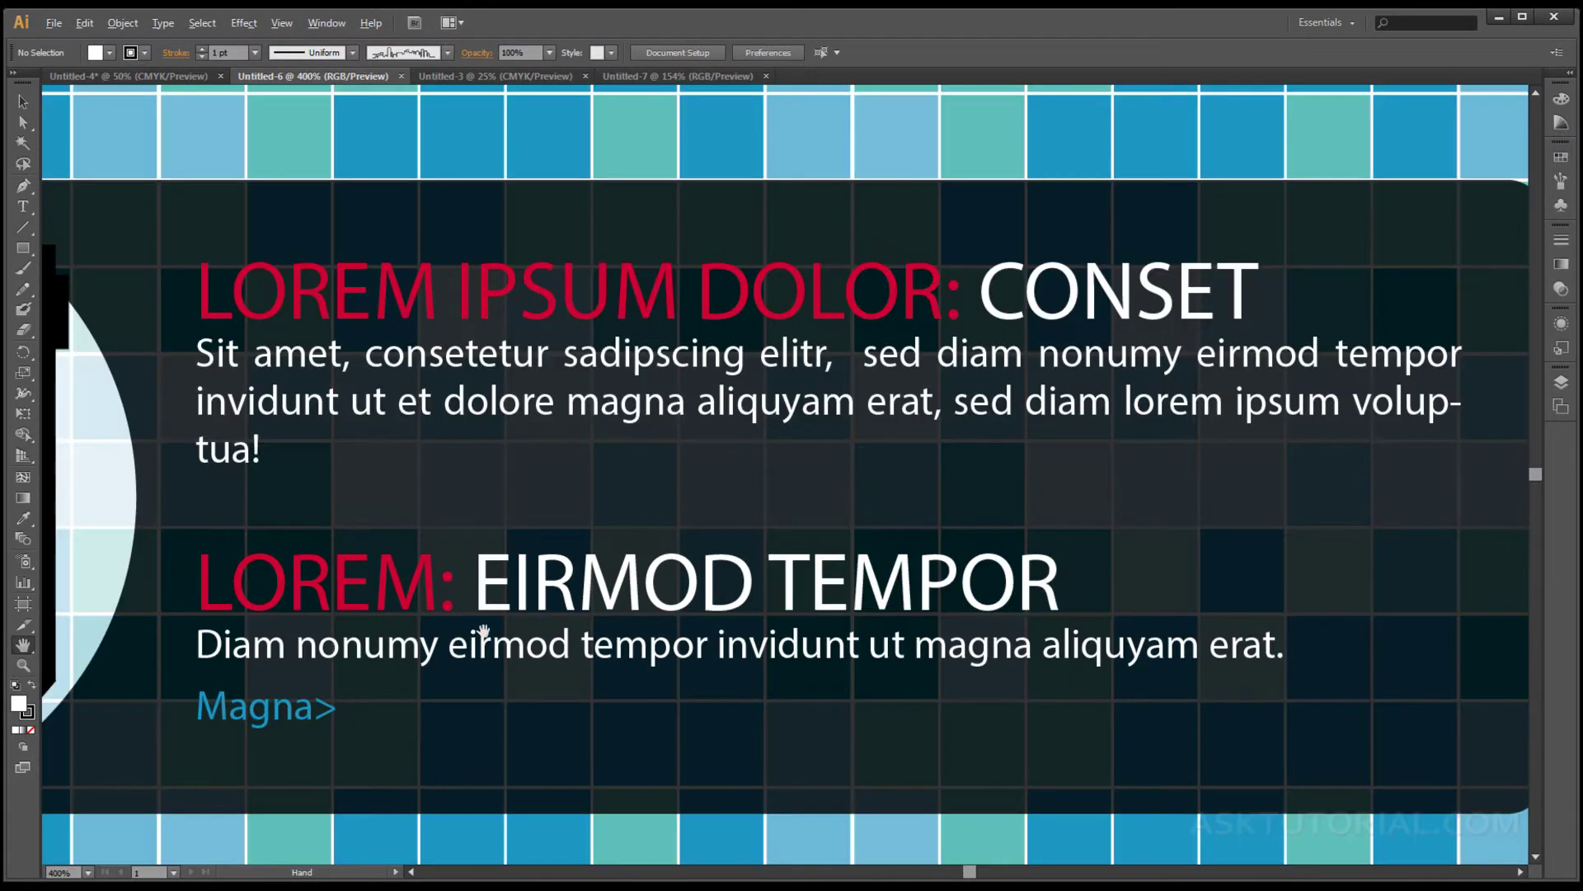
{"action": "scroll", "coordinate": [483, 631], "scroll_direction": "down", "scroll_amount": 1}
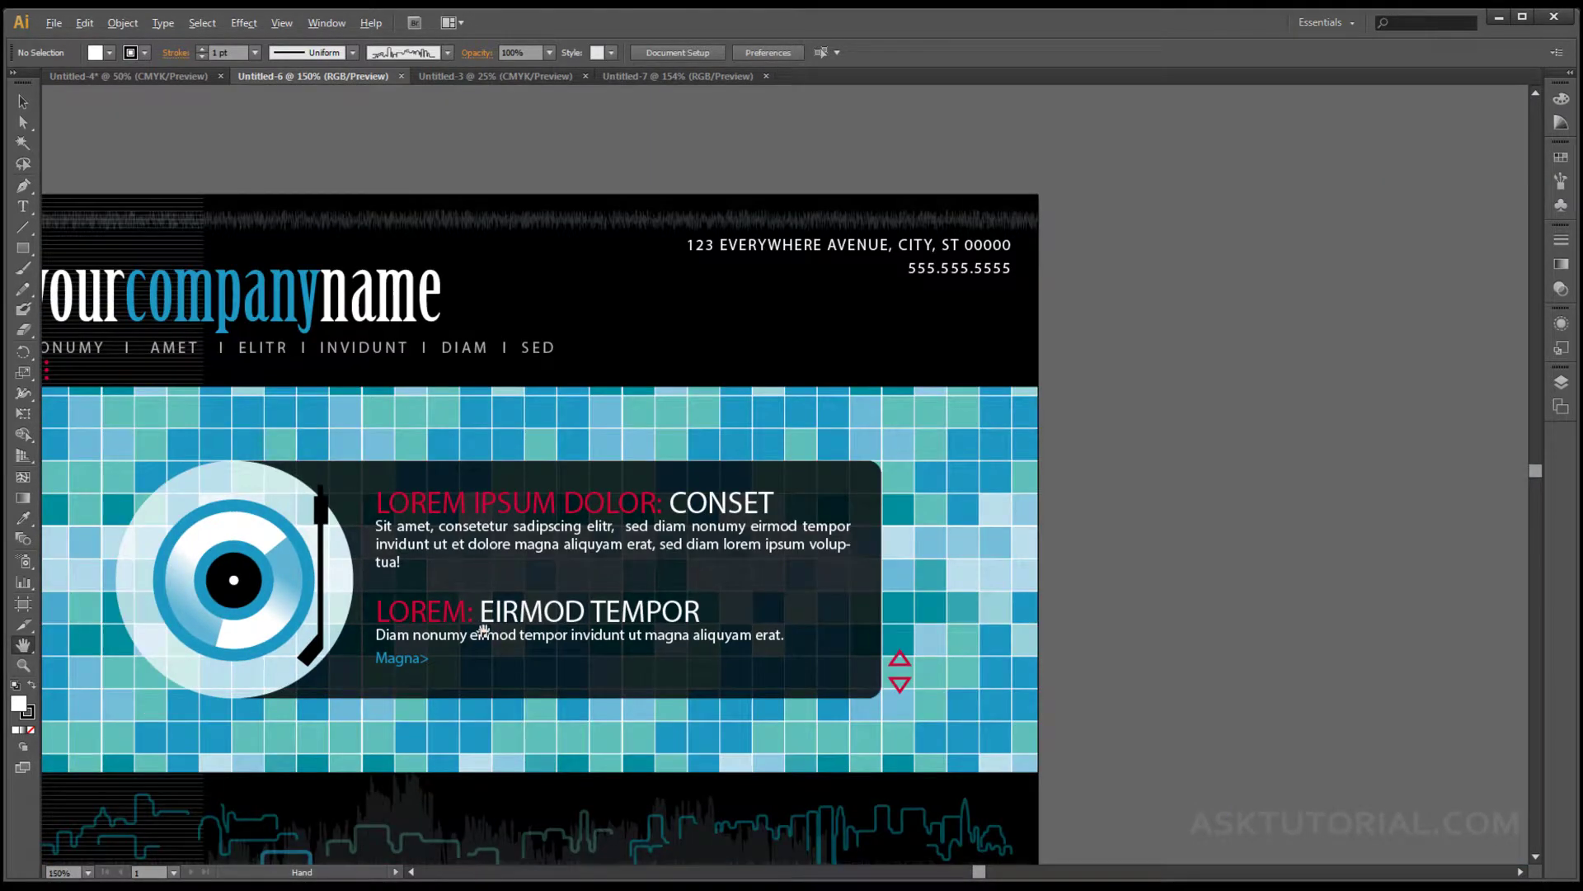
{"action": "scroll", "coordinate": [483, 630], "scroll_direction": "down", "scroll_amount": 3}
{"action": "scroll", "coordinate": [483, 631], "scroll_direction": "up", "scroll_amount": 4}
{"action": "scroll", "coordinate": [483, 631], "scroll_direction": "down", "scroll_amount": 1}
{"action": "scroll", "coordinate": [483, 631], "scroll_direction": "down", "scroll_amount": 1}
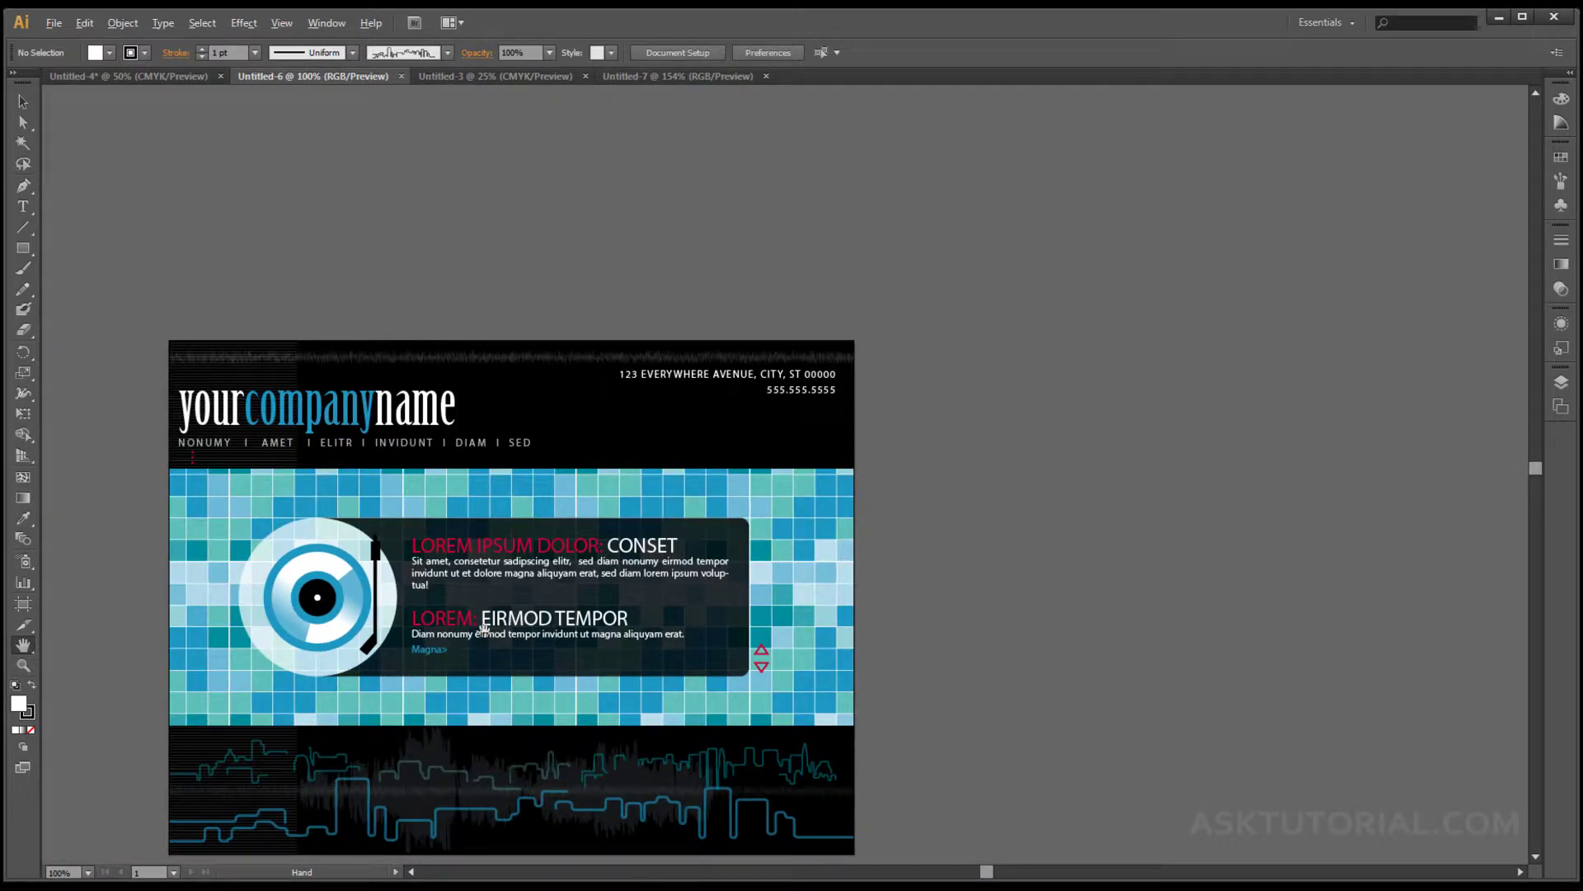
{"action": "key", "text": "alt"}
- Activate the Selection tool and move the artwork toward the middle of the canvas using the temporary Hand tool
{"action": "left_click", "coordinate": [22, 101]}
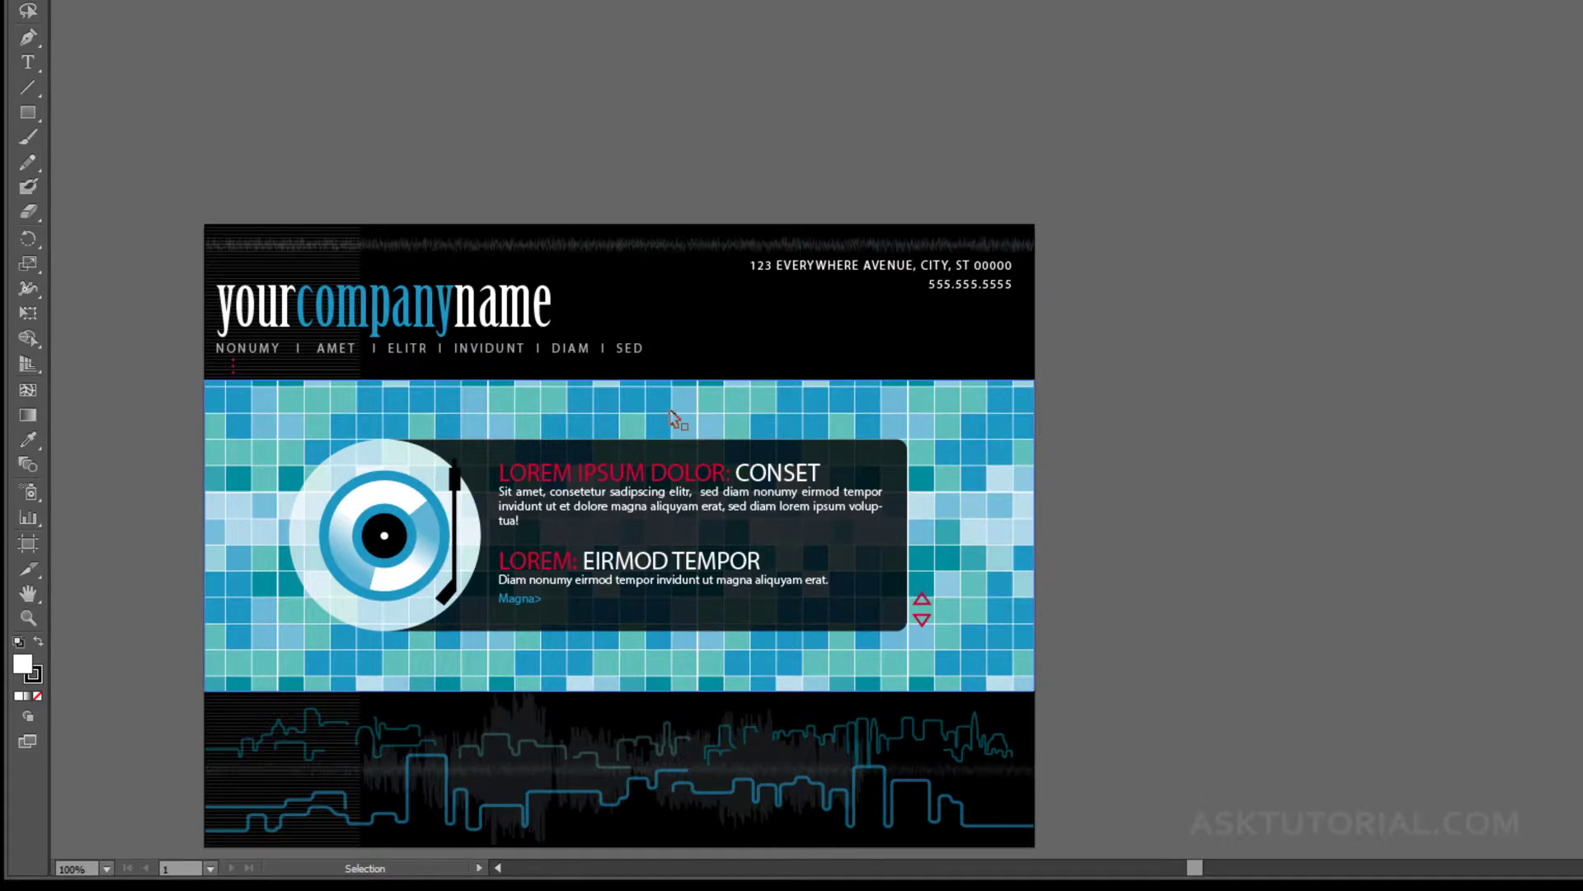
{"action": "key", "text": "h"}
{"action": "key", "text": "v"}
{"action": "key", "text": "space"}
{"action": "key", "text": "space"}
{"action": "key", "text": "space"}
{"action": "left_click_drag", "start_coordinate": [681, 425], "coordinate": [840, 301]}
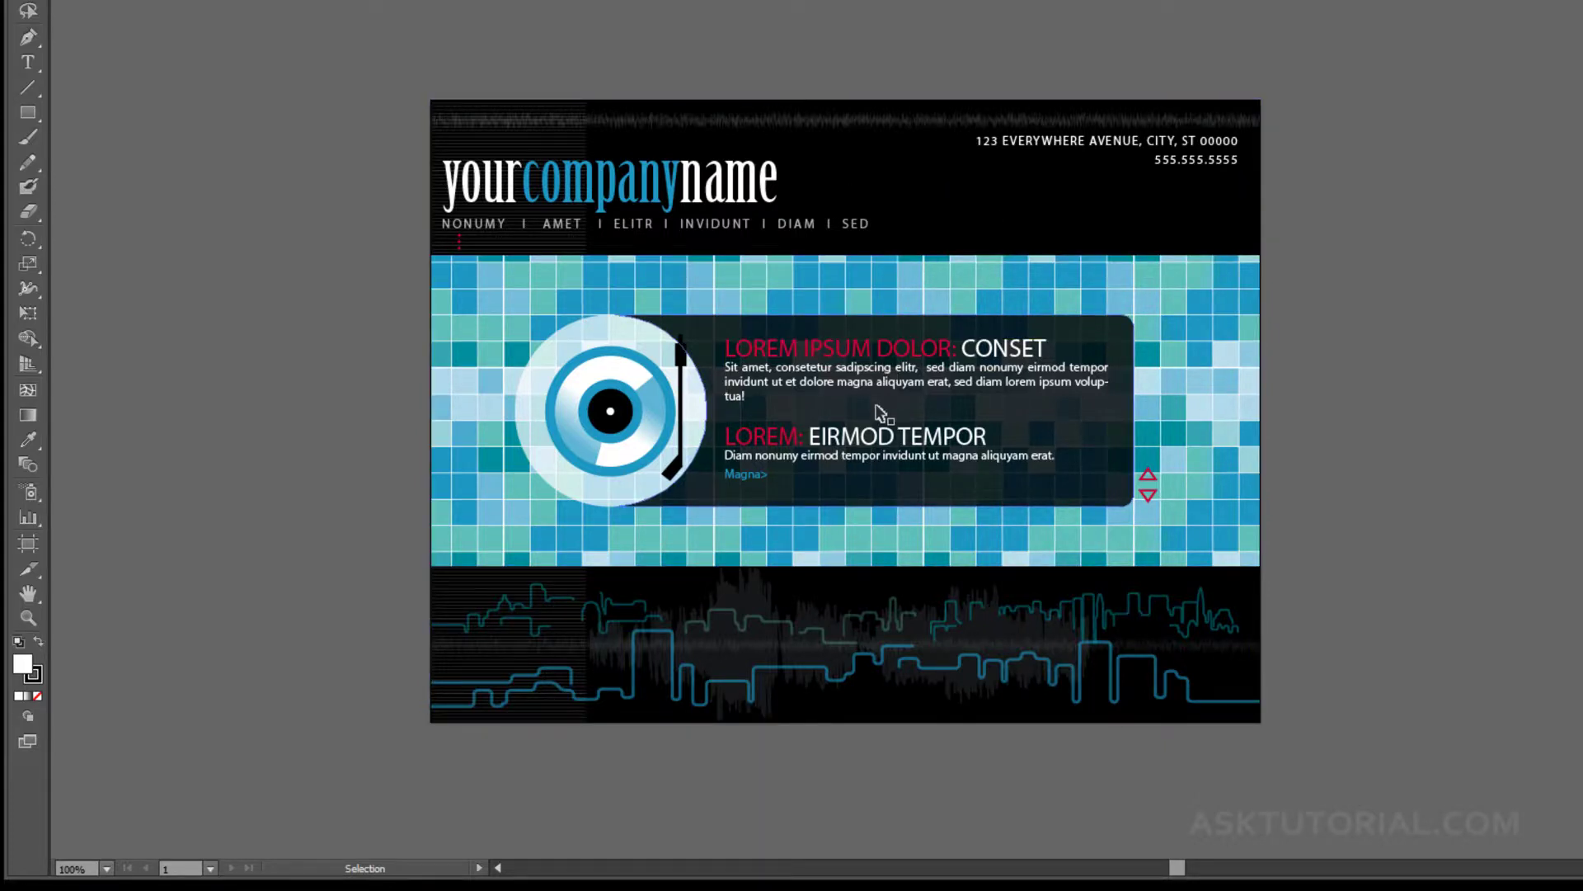
- Fit the whole artboard on screen and return the view to 100% with the Zoom tool
{"action": "scroll", "coordinate": [881, 412], "scroll_direction": "up", "scroll_amount": 2}
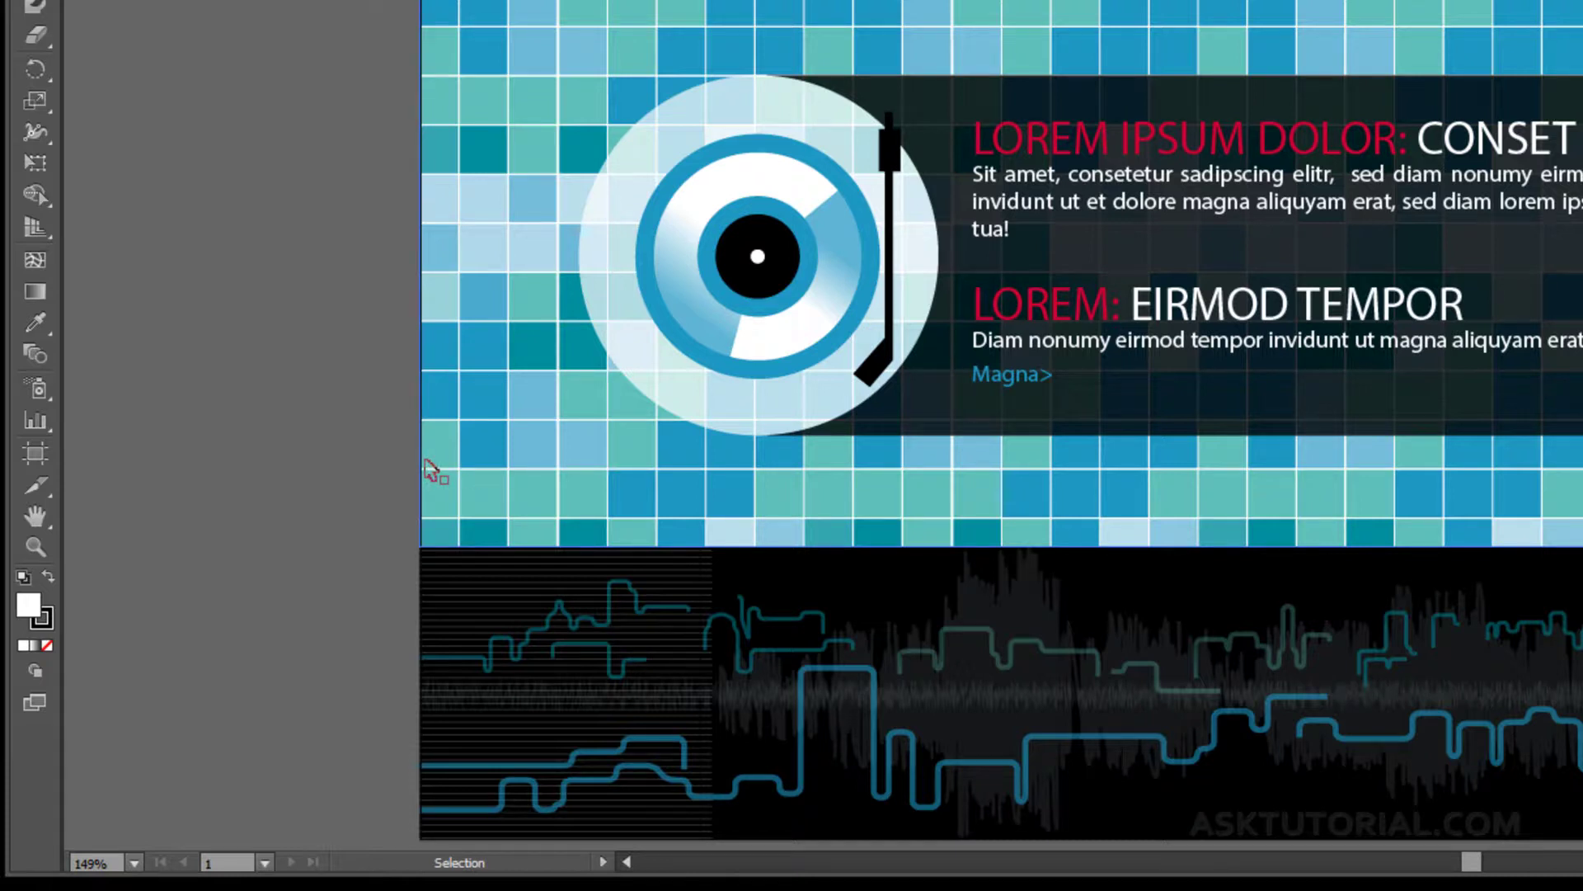
{"action": "left_click", "coordinate": [38, 547]}
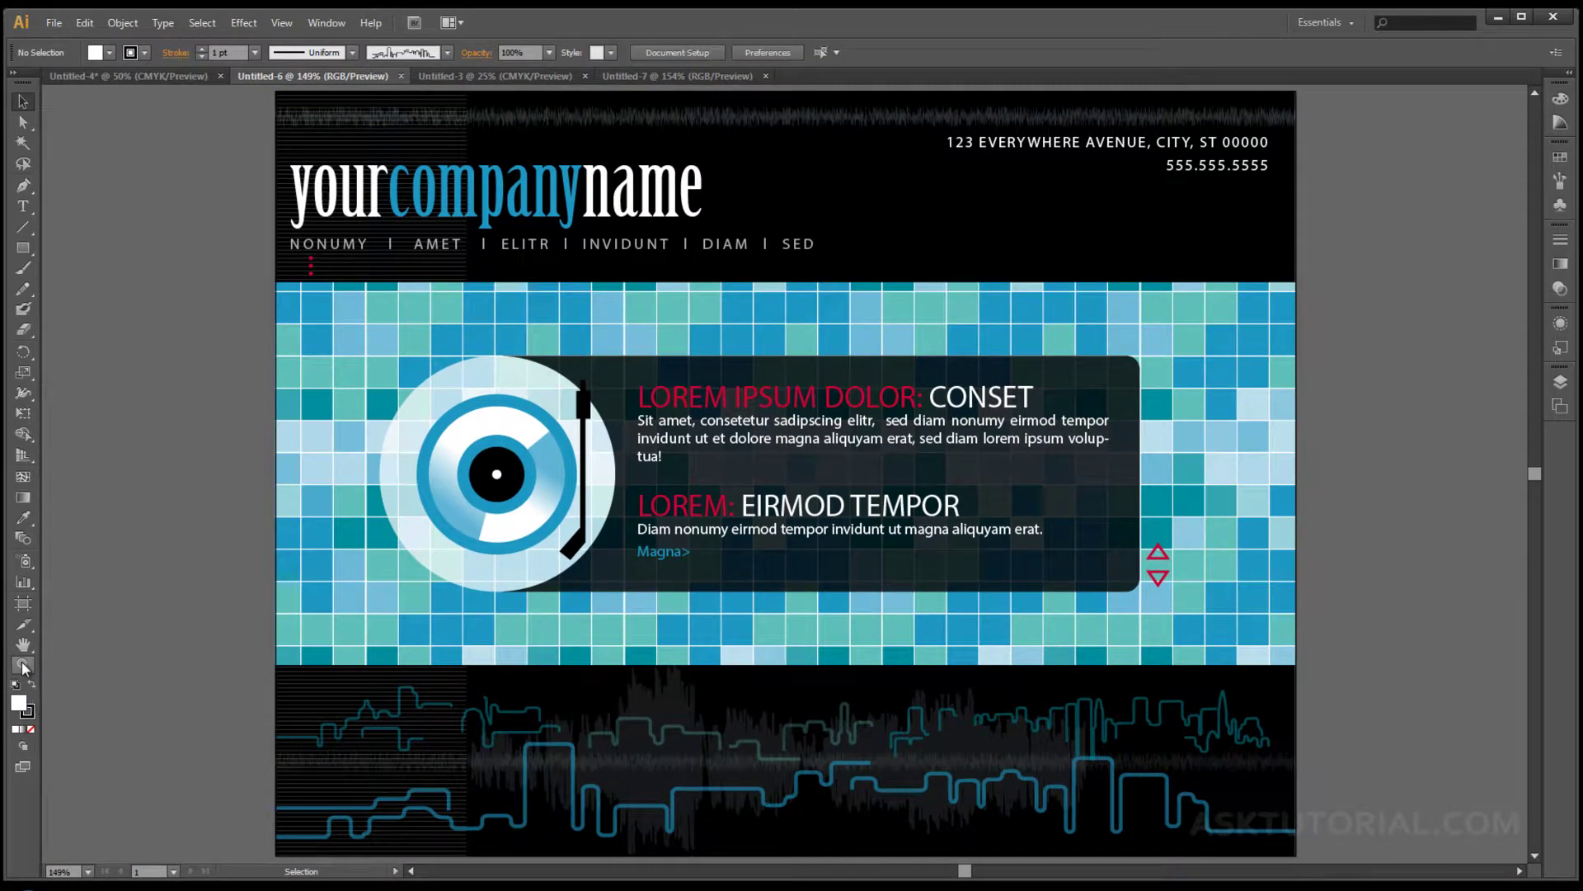
{"action": "double_click", "coordinate": [23, 665]}
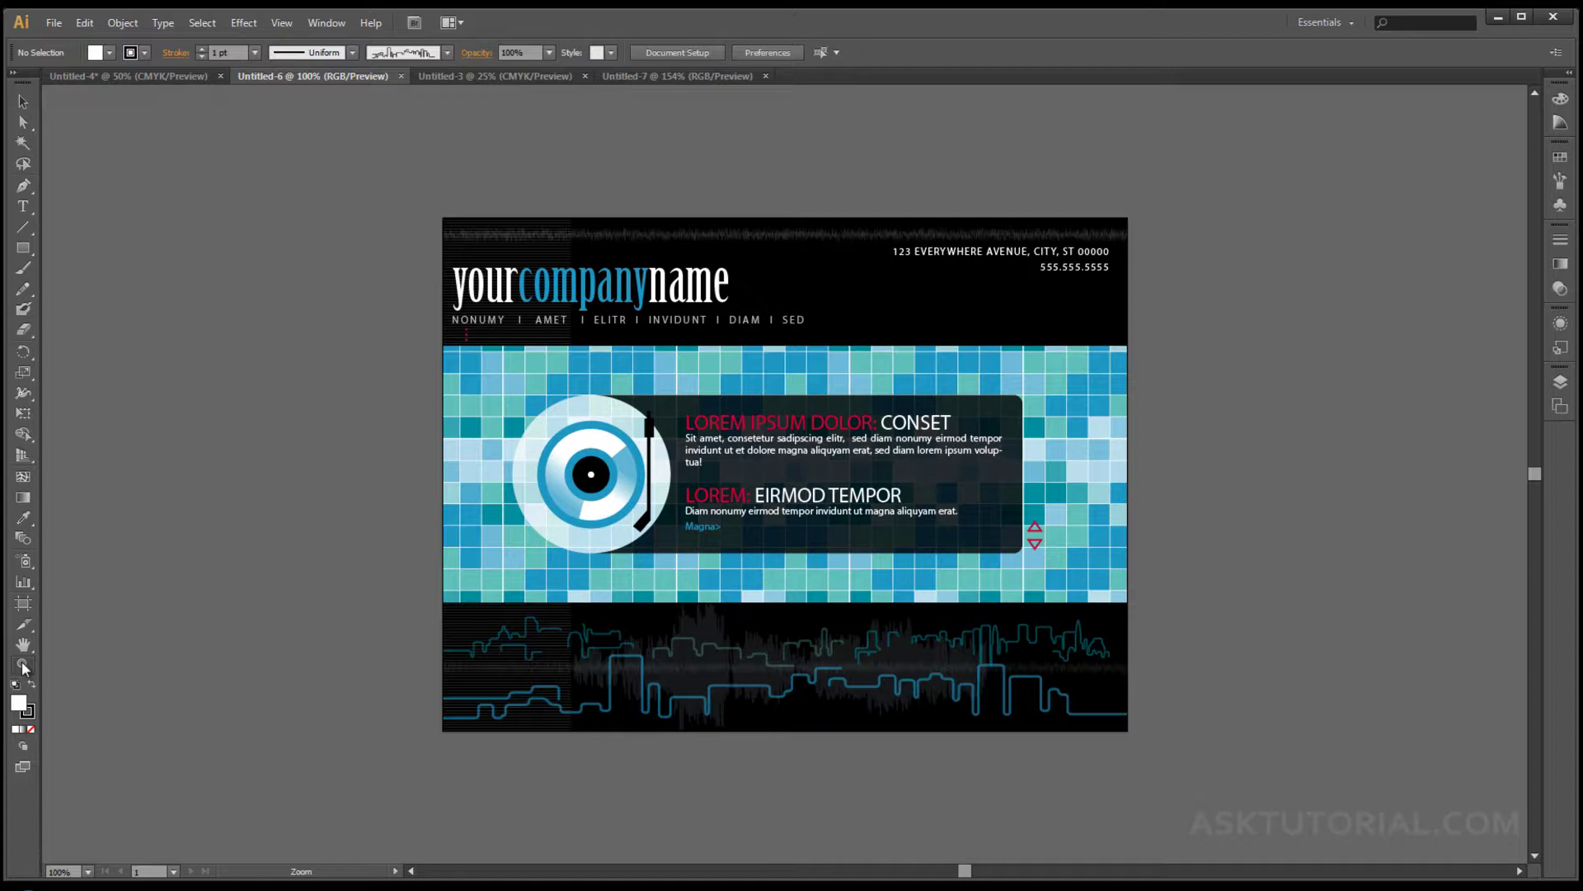
- Magnify the turntable's edge closely with the Zoom tool, reduce the view to 200%, and enlarge it to 300%
{"action": "left_click", "coordinate": [23, 666]}
{"action": "left_click_drag", "start_coordinate": [532, 504], "coordinate": [534, 506]}
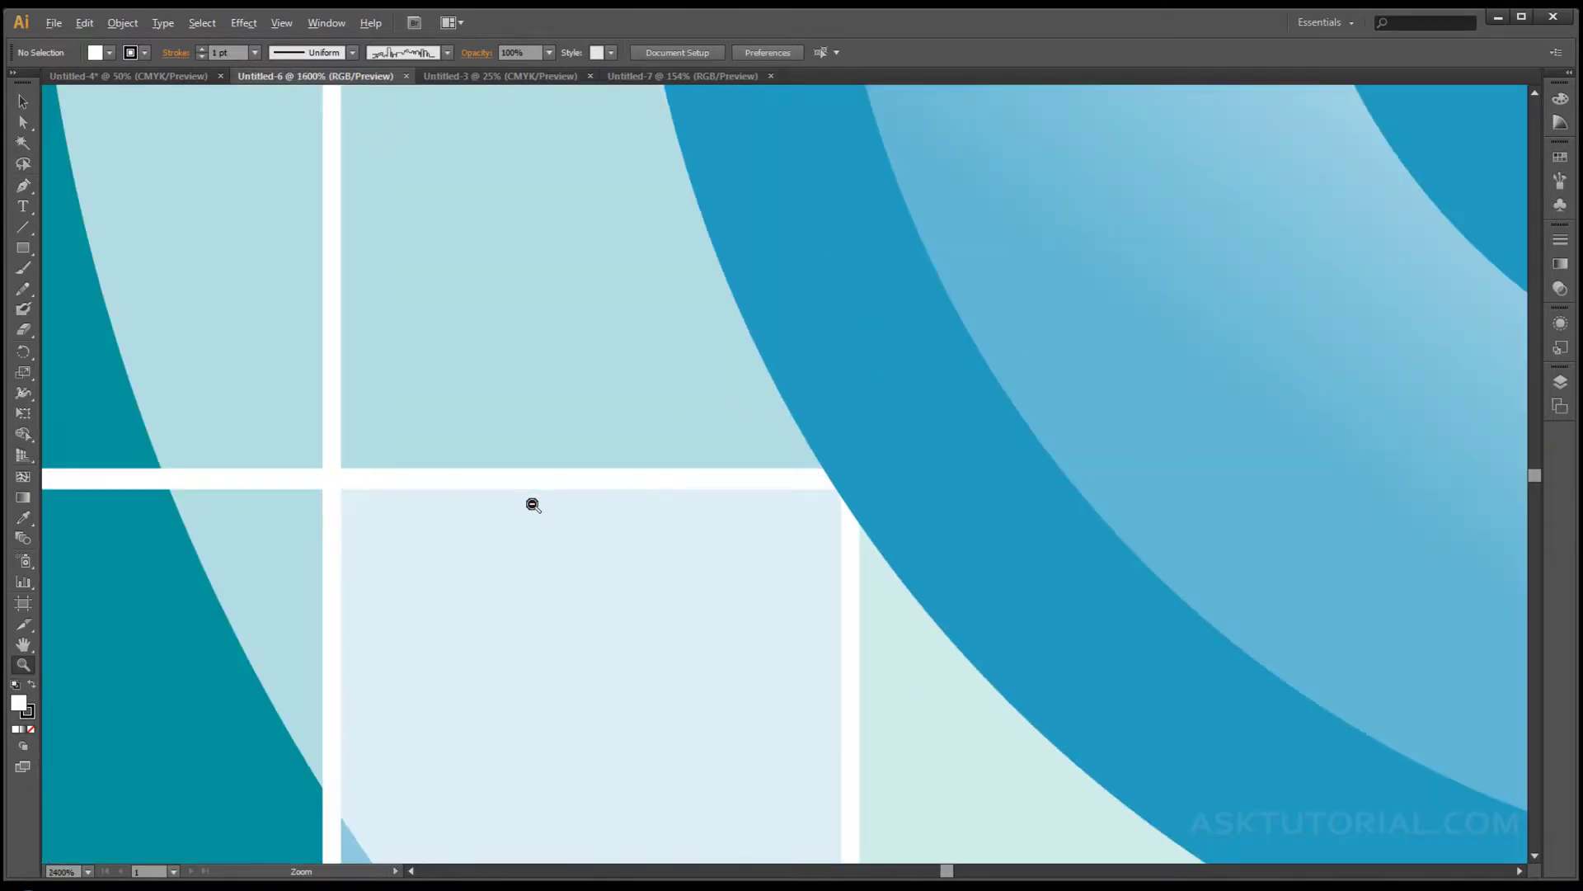
{"action": "left_click", "coordinate": [532, 504], "text": "alt"}
{"action": "left_click", "coordinate": [532, 505], "text": "alt"}
{"action": "left_click", "coordinate": [532, 505], "text": "alt"}
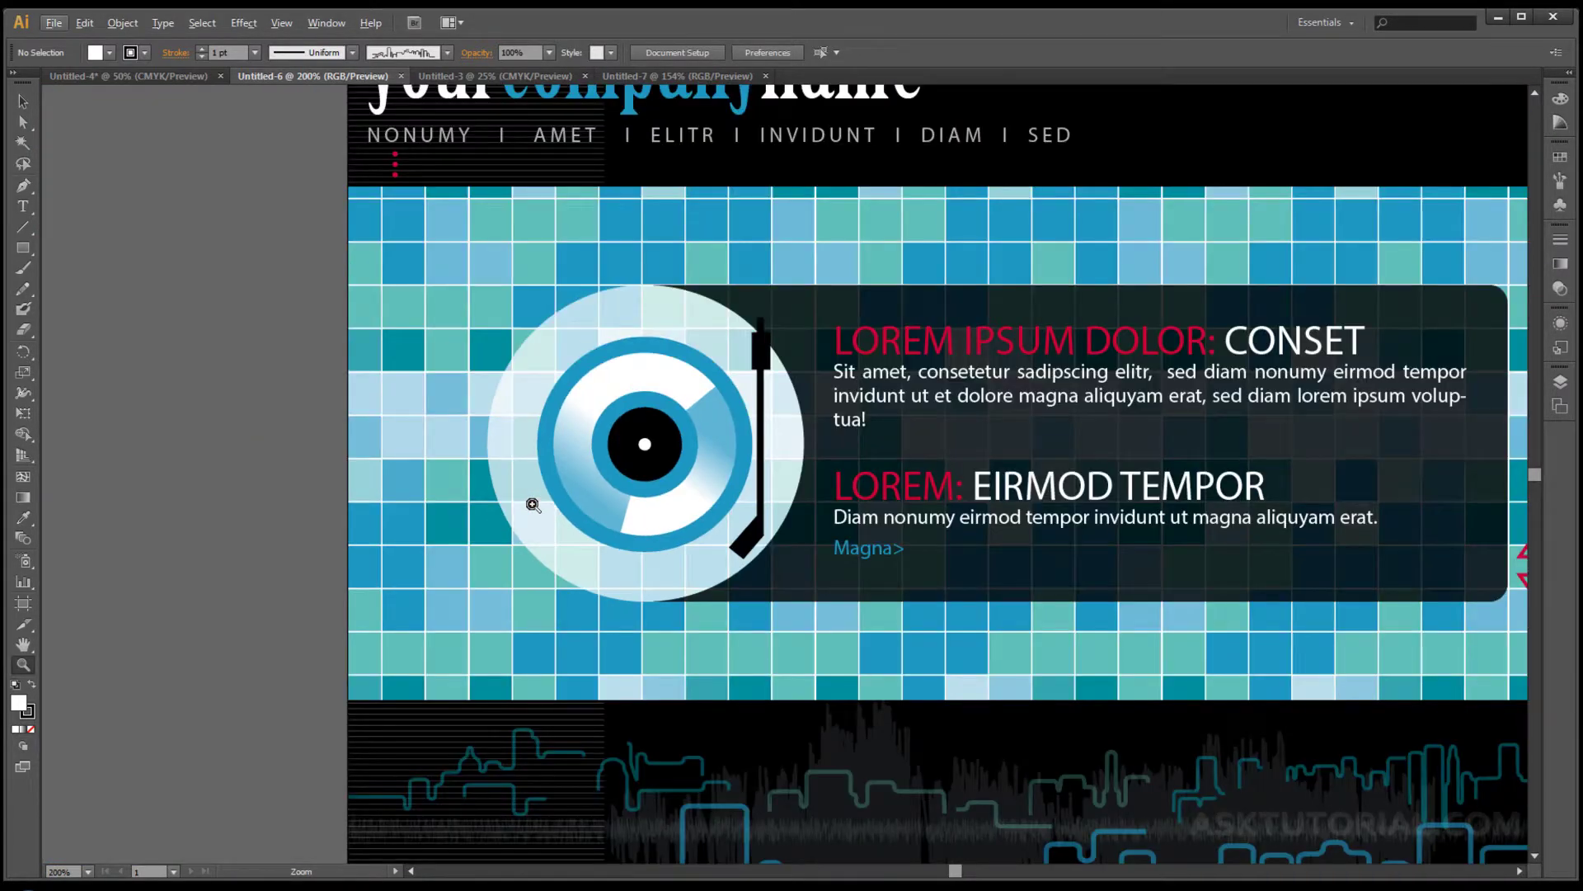
{"action": "left_click", "coordinate": [532, 504]}
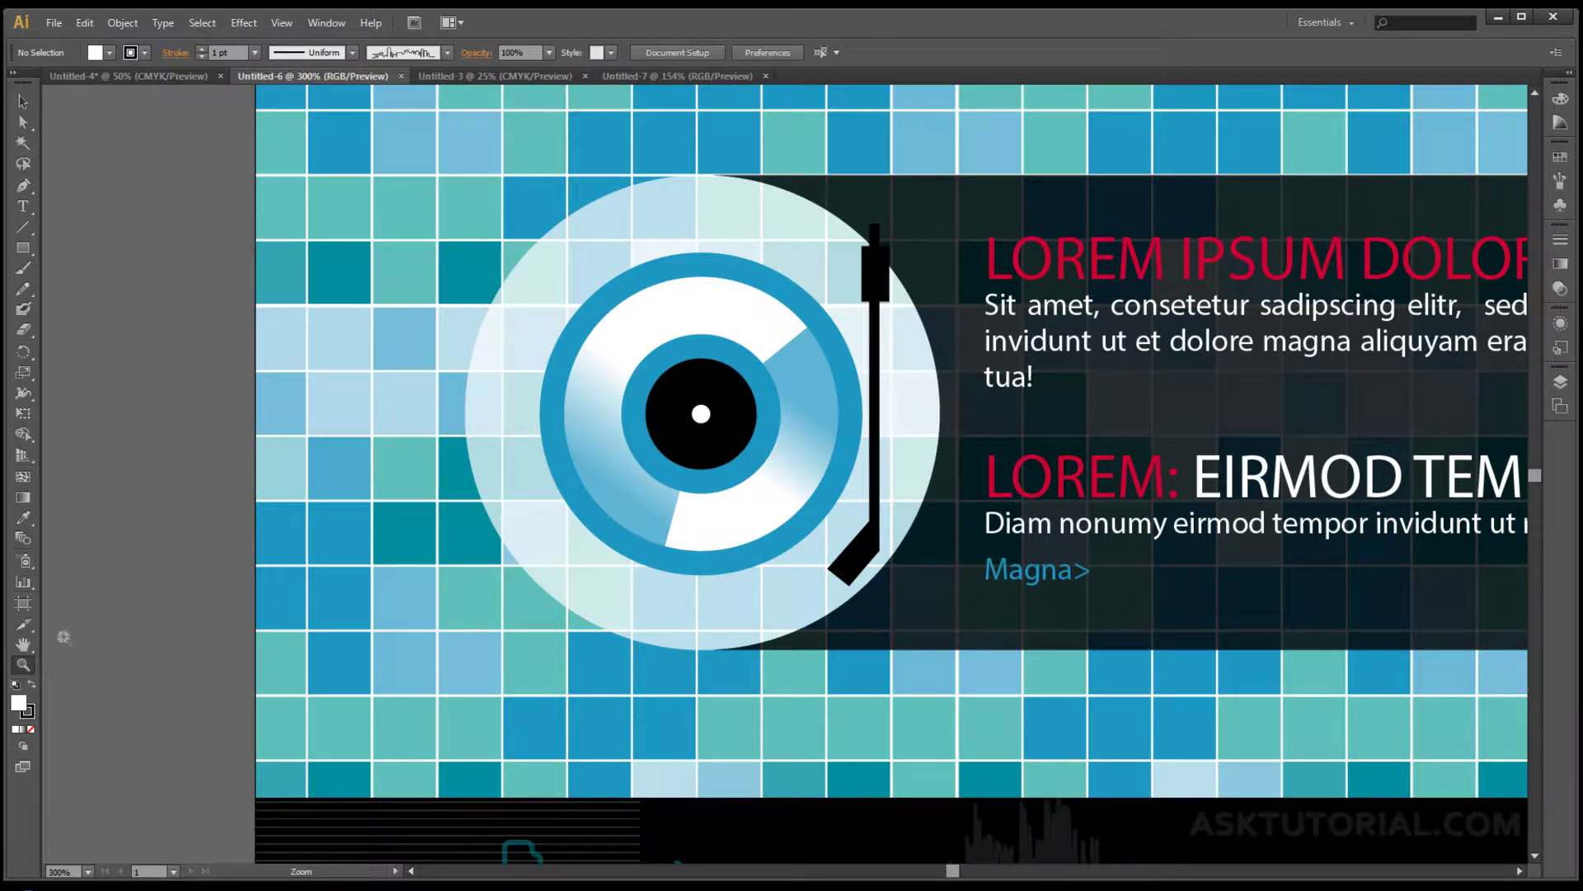
- Fit the artboard on screen, view it at 100%, and fit it on screen again
{"action": "double_click", "coordinate": [23, 644]}
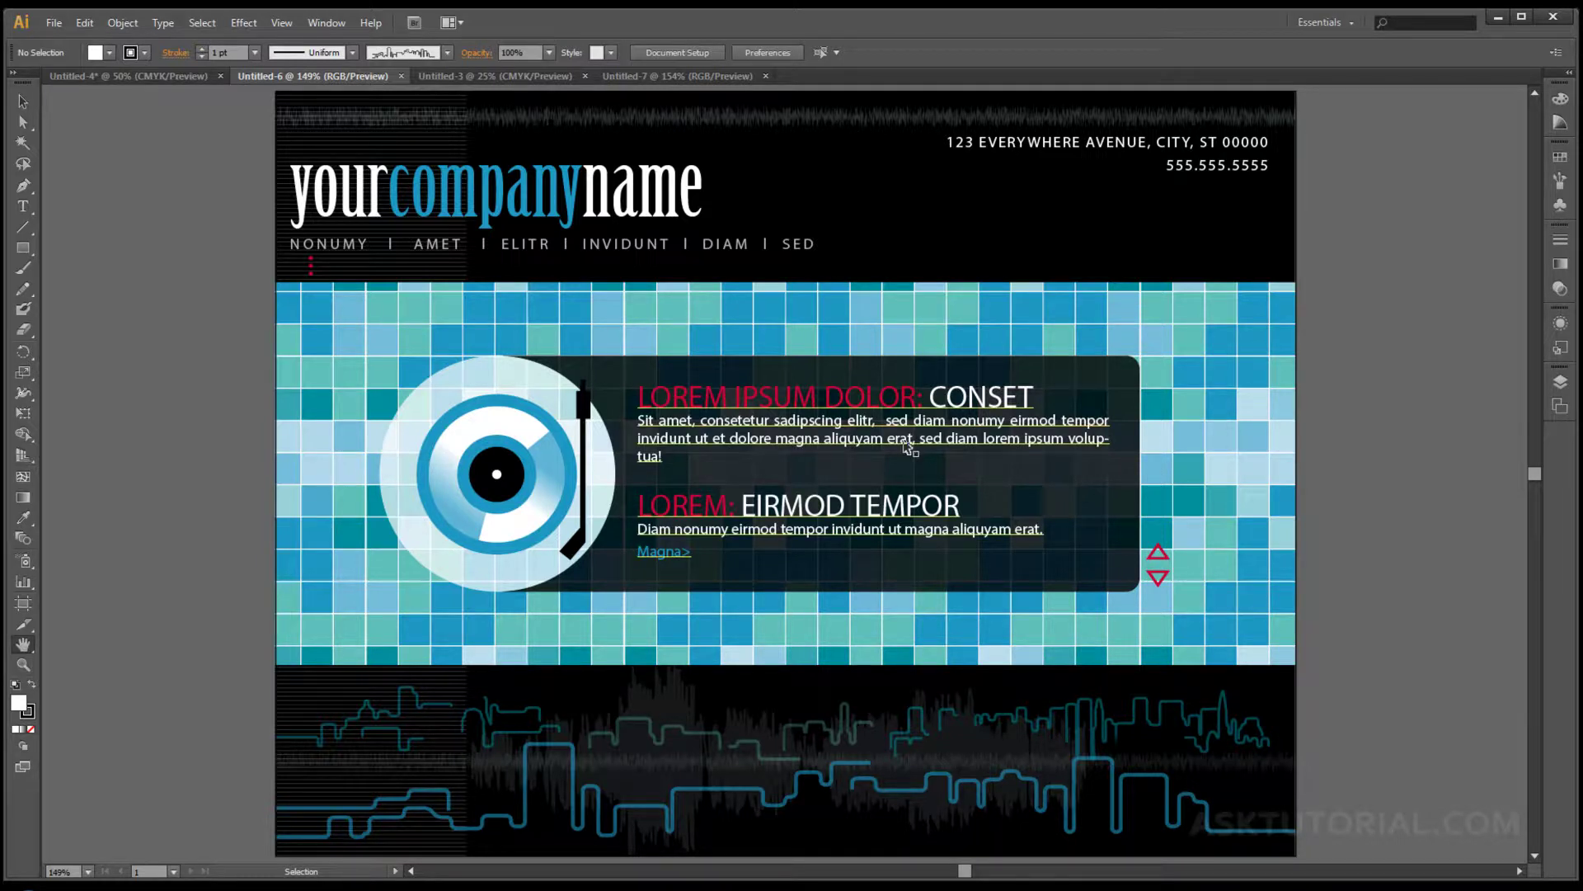
{"action": "key", "text": "ctrl+minus"}
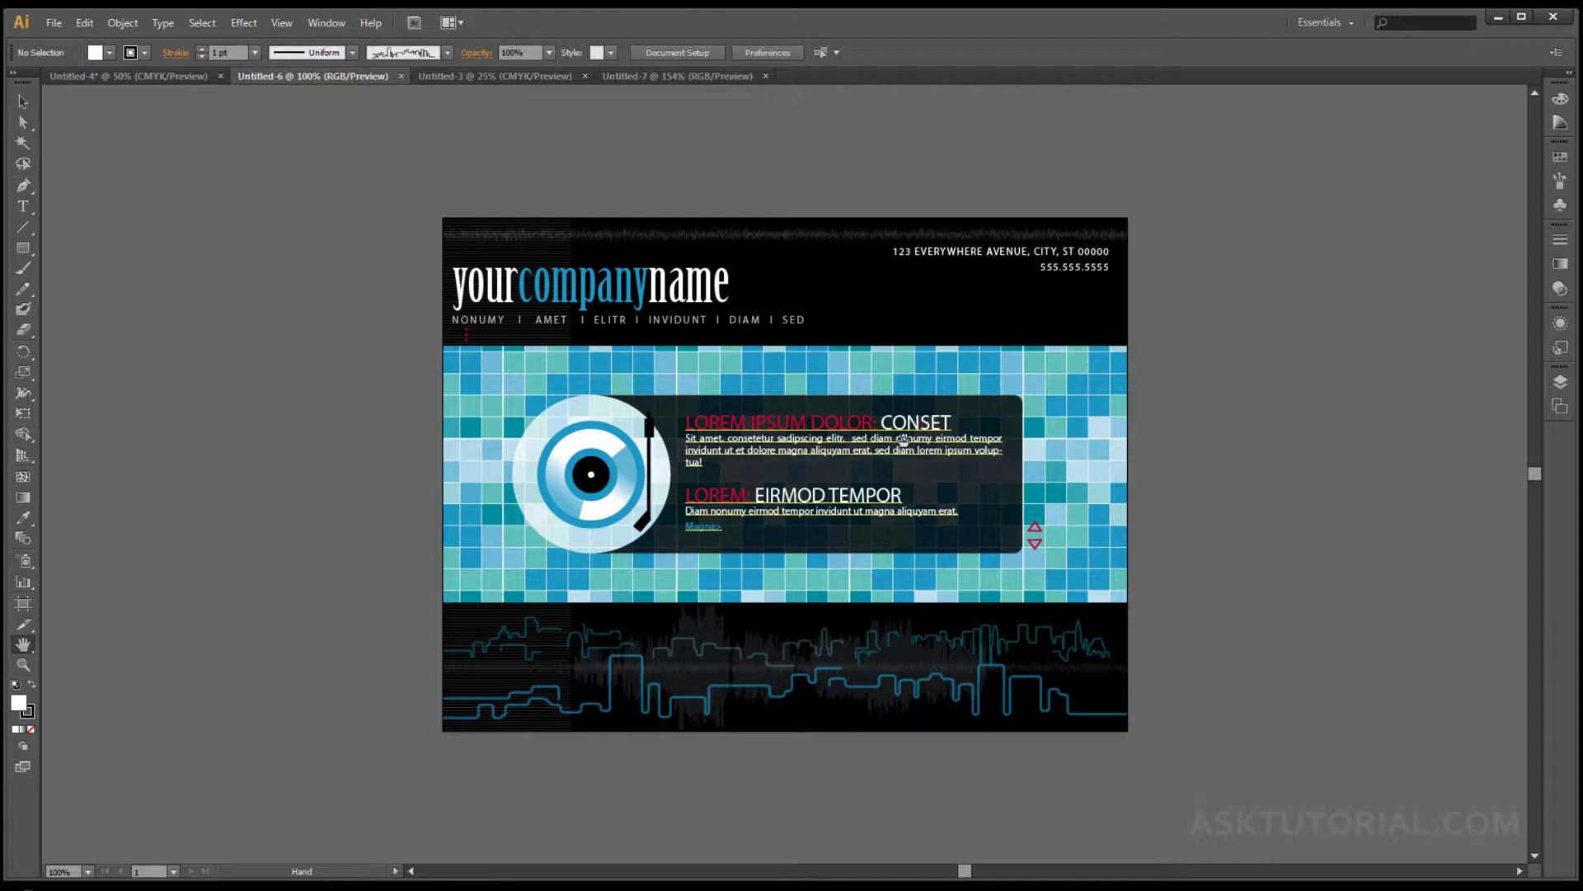
{"action": "key", "text": "ctrl"}
{"action": "key", "text": "ctrl+plus"}
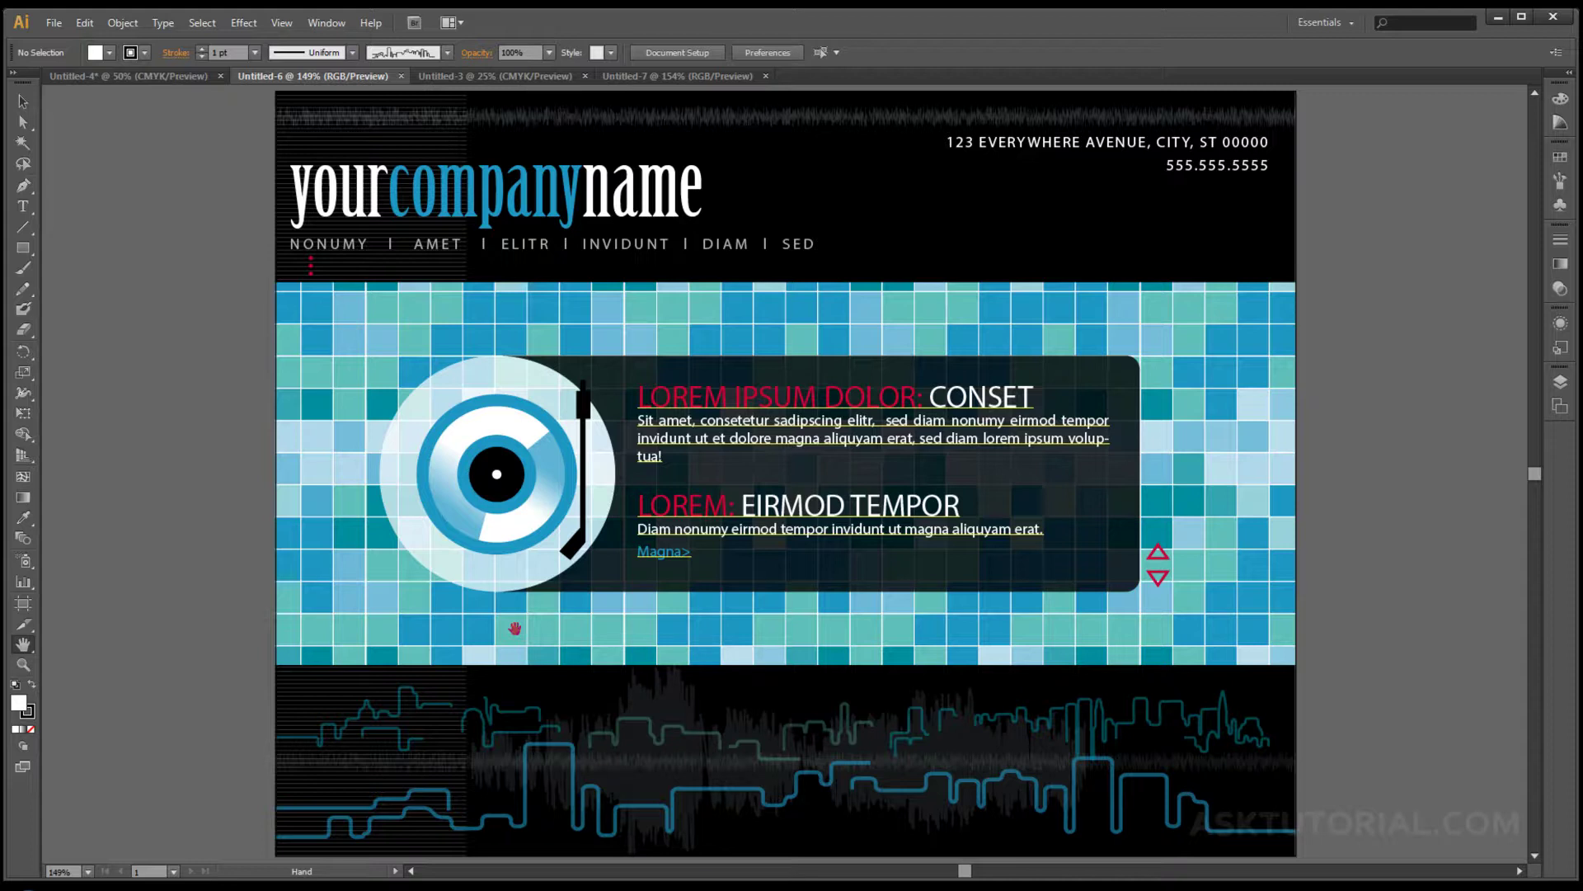
{"action": "key", "text": "space"}
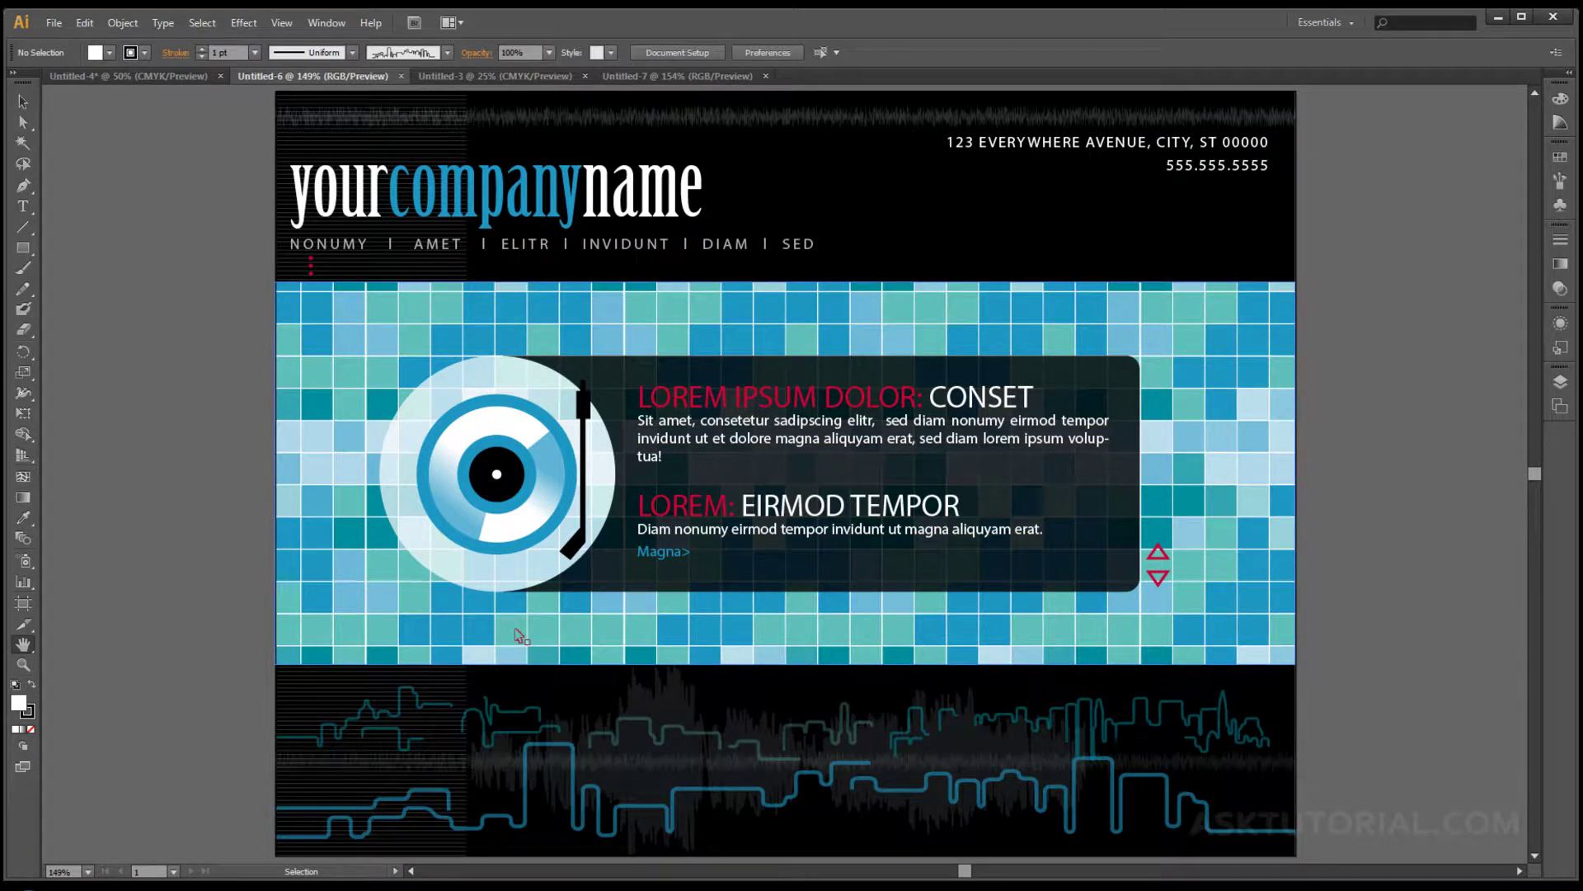
- Enlarge the view in stages to 400%, reduce it to 100%, and fit the artboard back on screen
{"action": "key", "text": "ctrl+plus"}
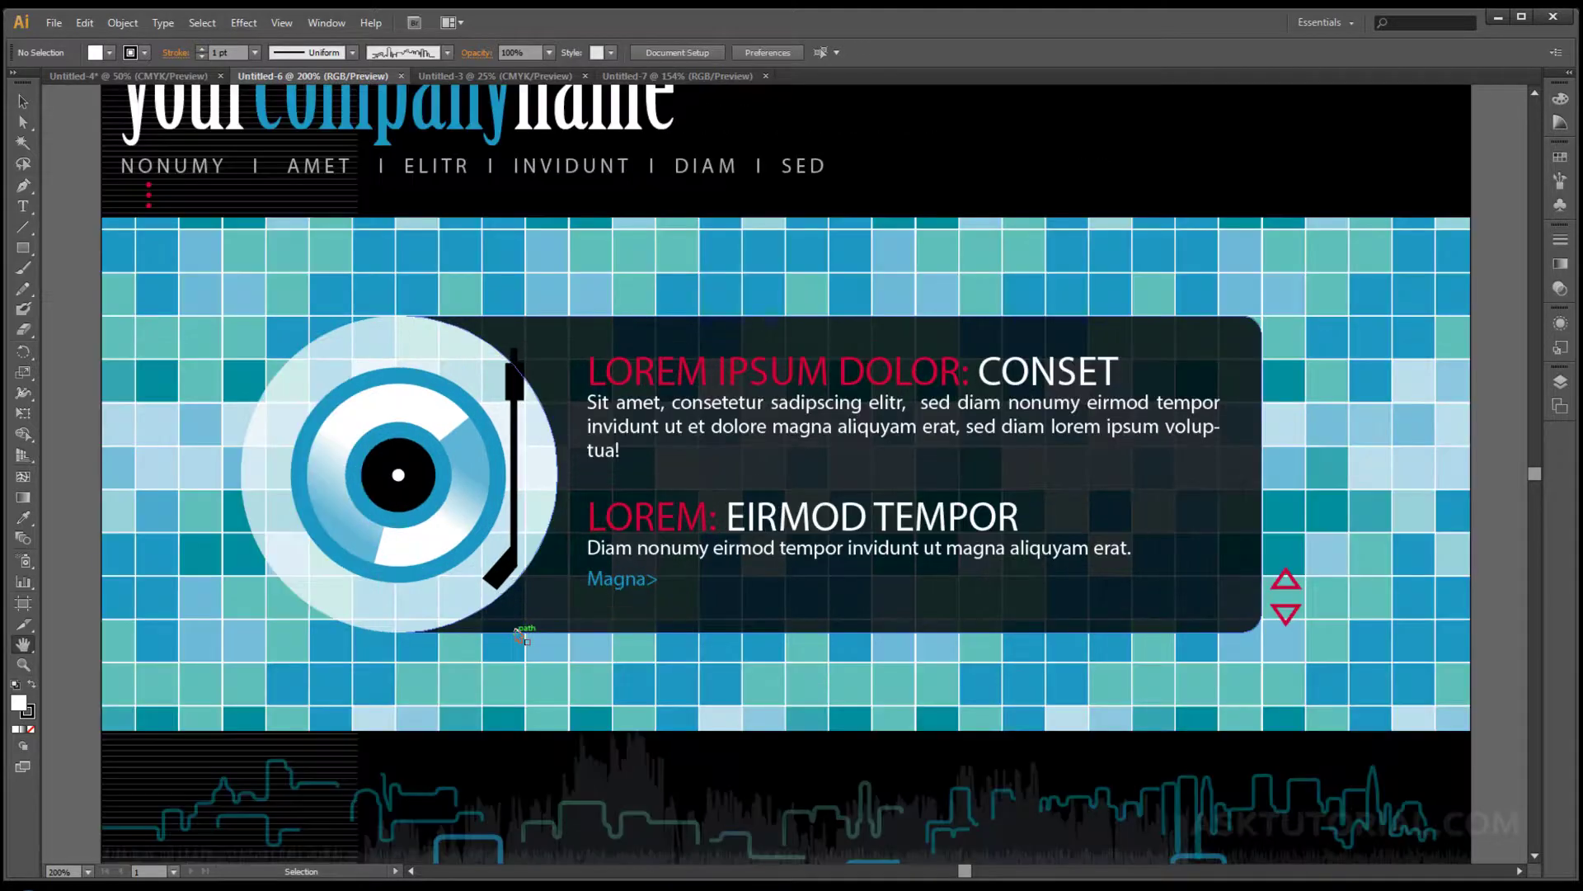
{"action": "key", "text": "ctrl+plus"}
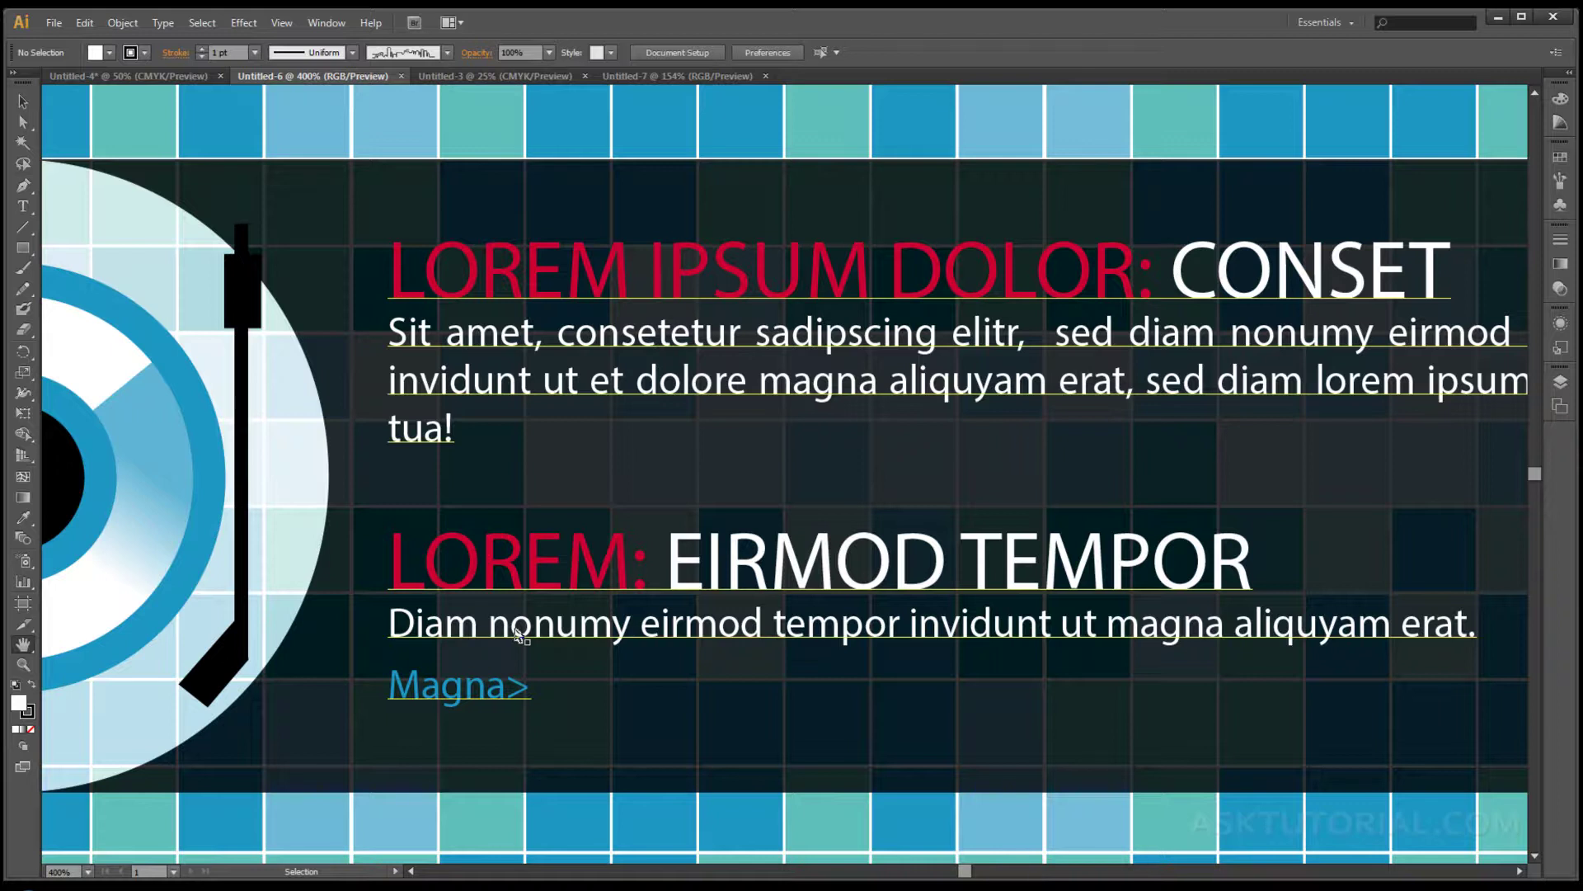
{"action": "key", "text": "ctrl+minus"}
{"action": "key", "text": "ctrl+minus"}
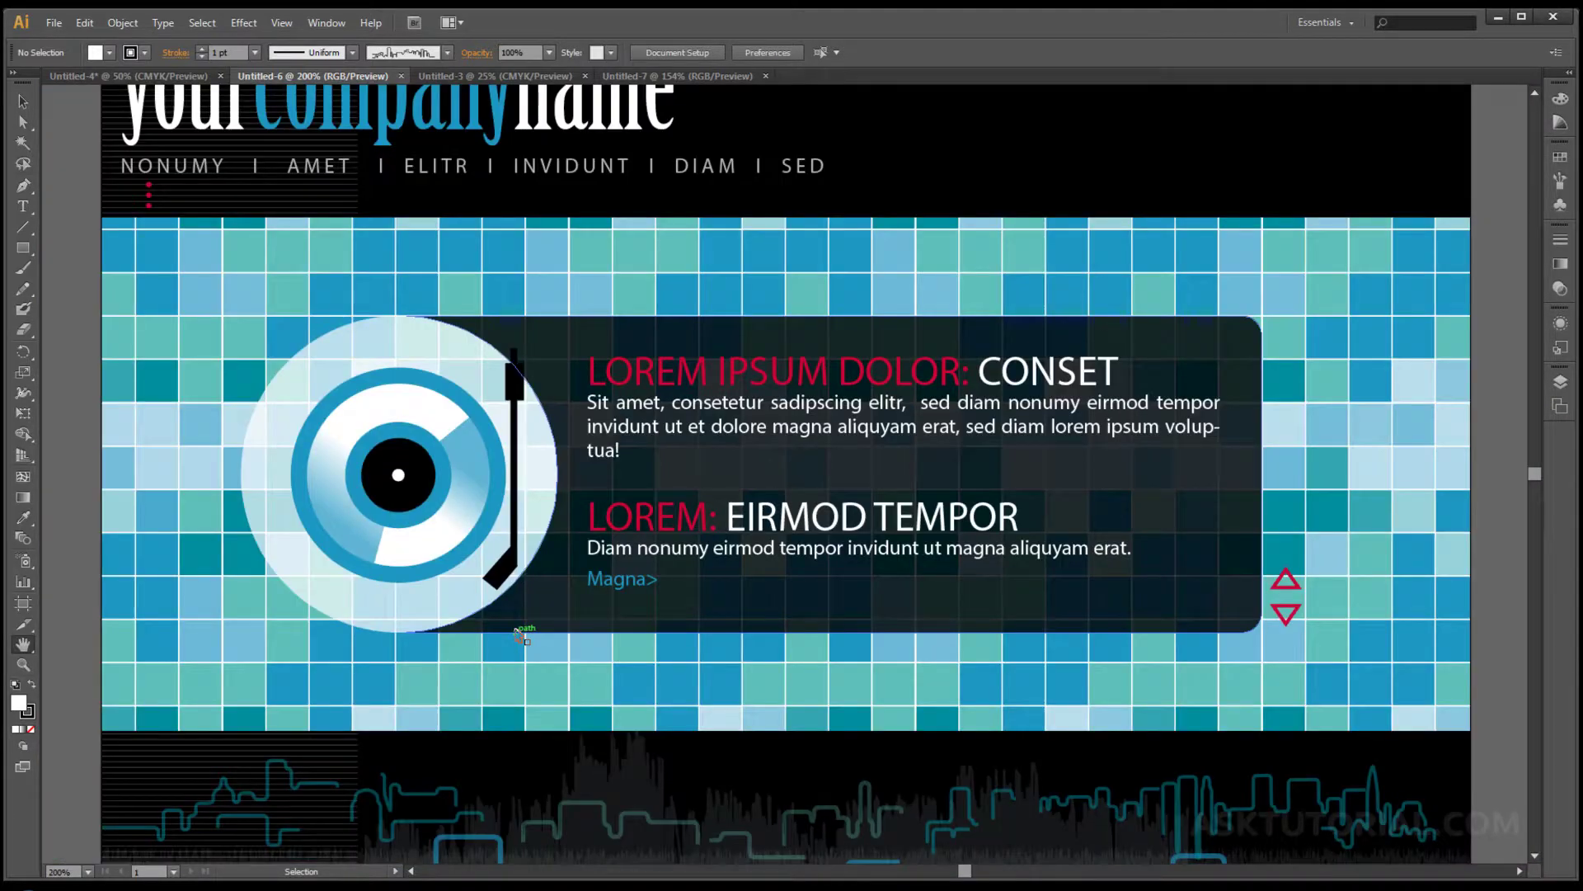
{"action": "key", "text": "ctrl+minus"}
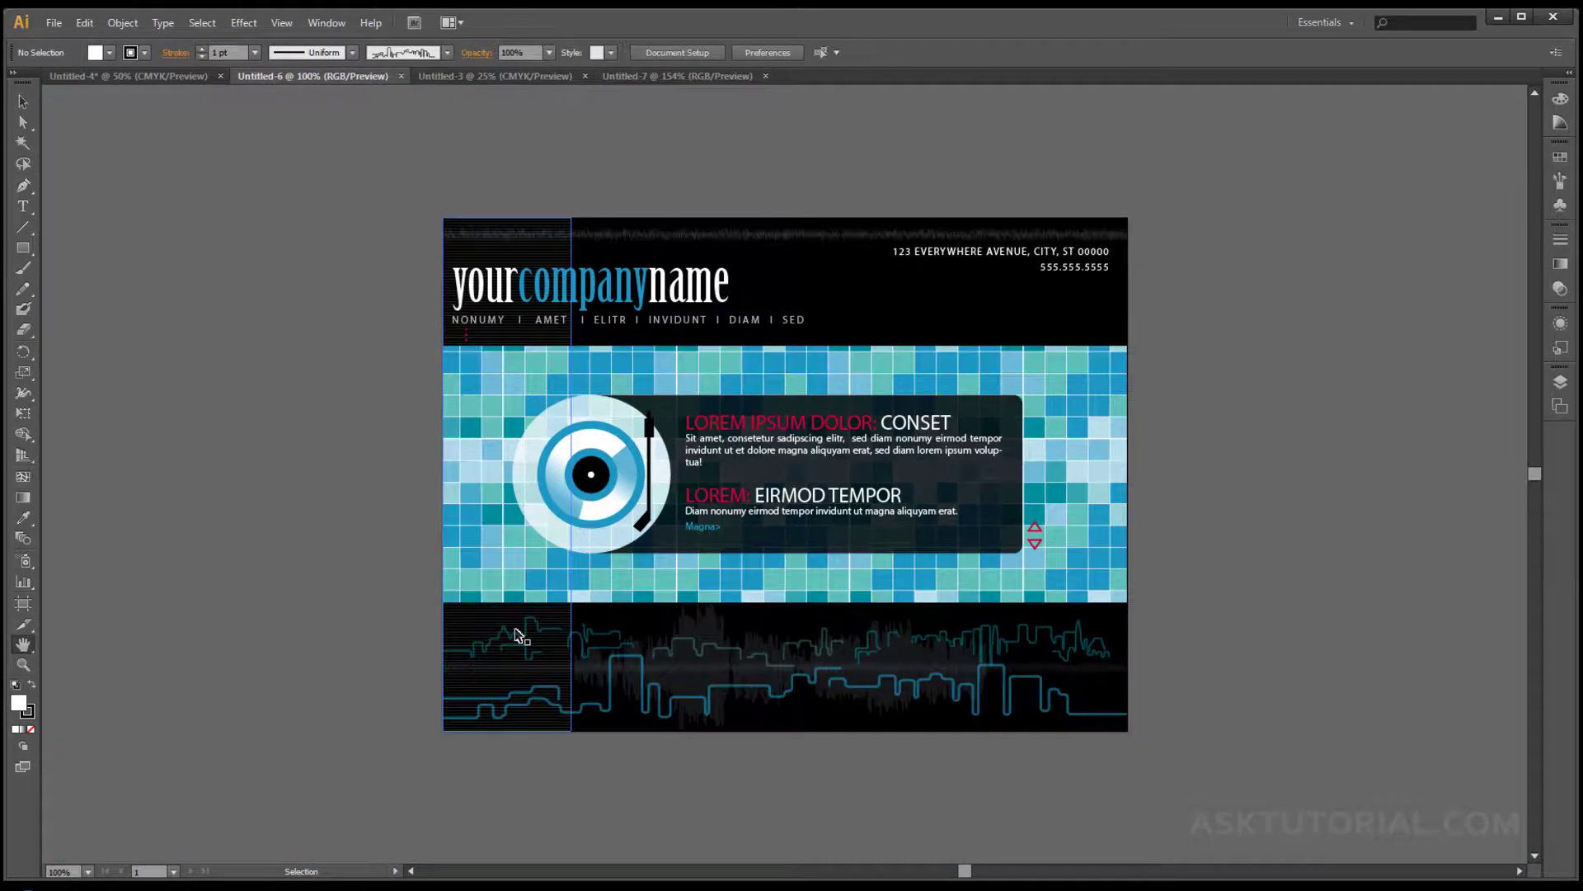
{"action": "key", "text": "space"}
{"action": "key", "text": "space"}
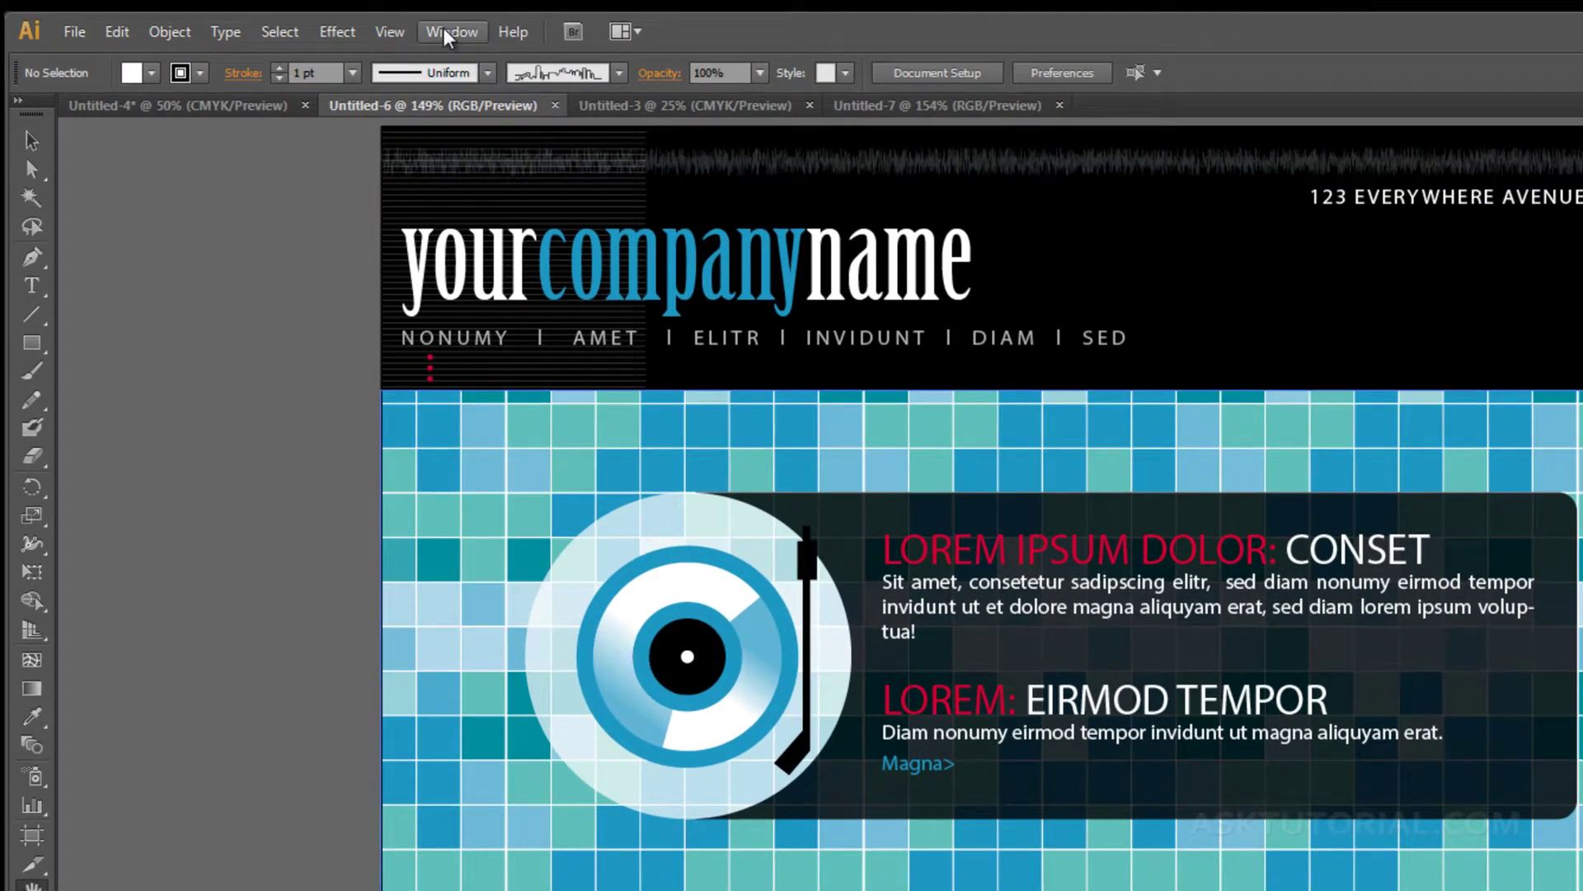
- Show the Navigator and place it beside the artwork's right edge
{"action": "left_click", "coordinate": [447, 33]}
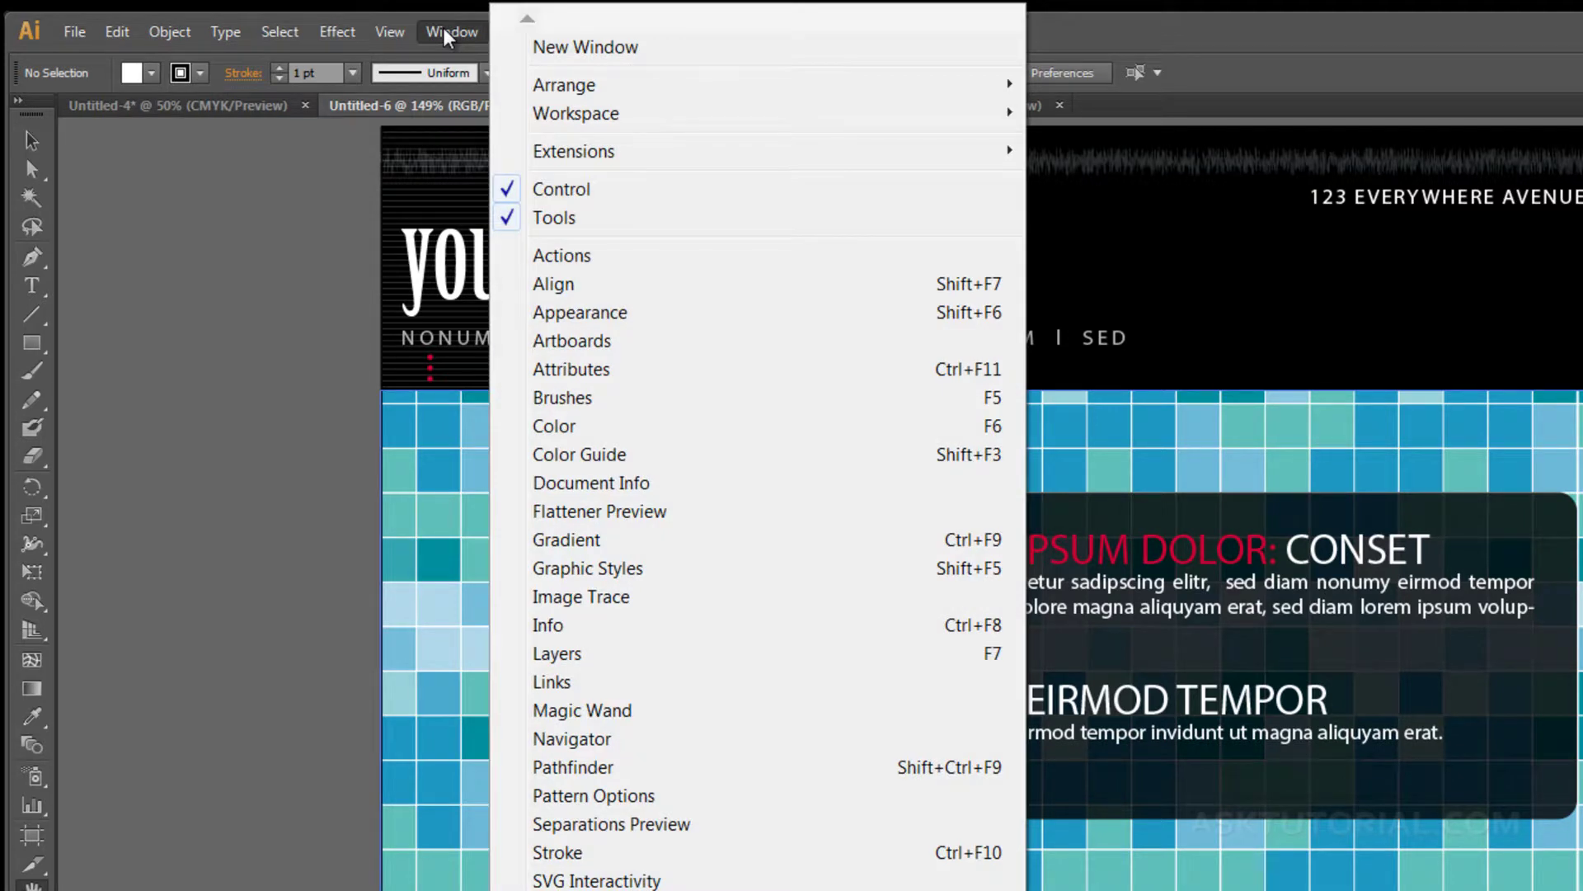
{"action": "left_click", "coordinate": [558, 742]}
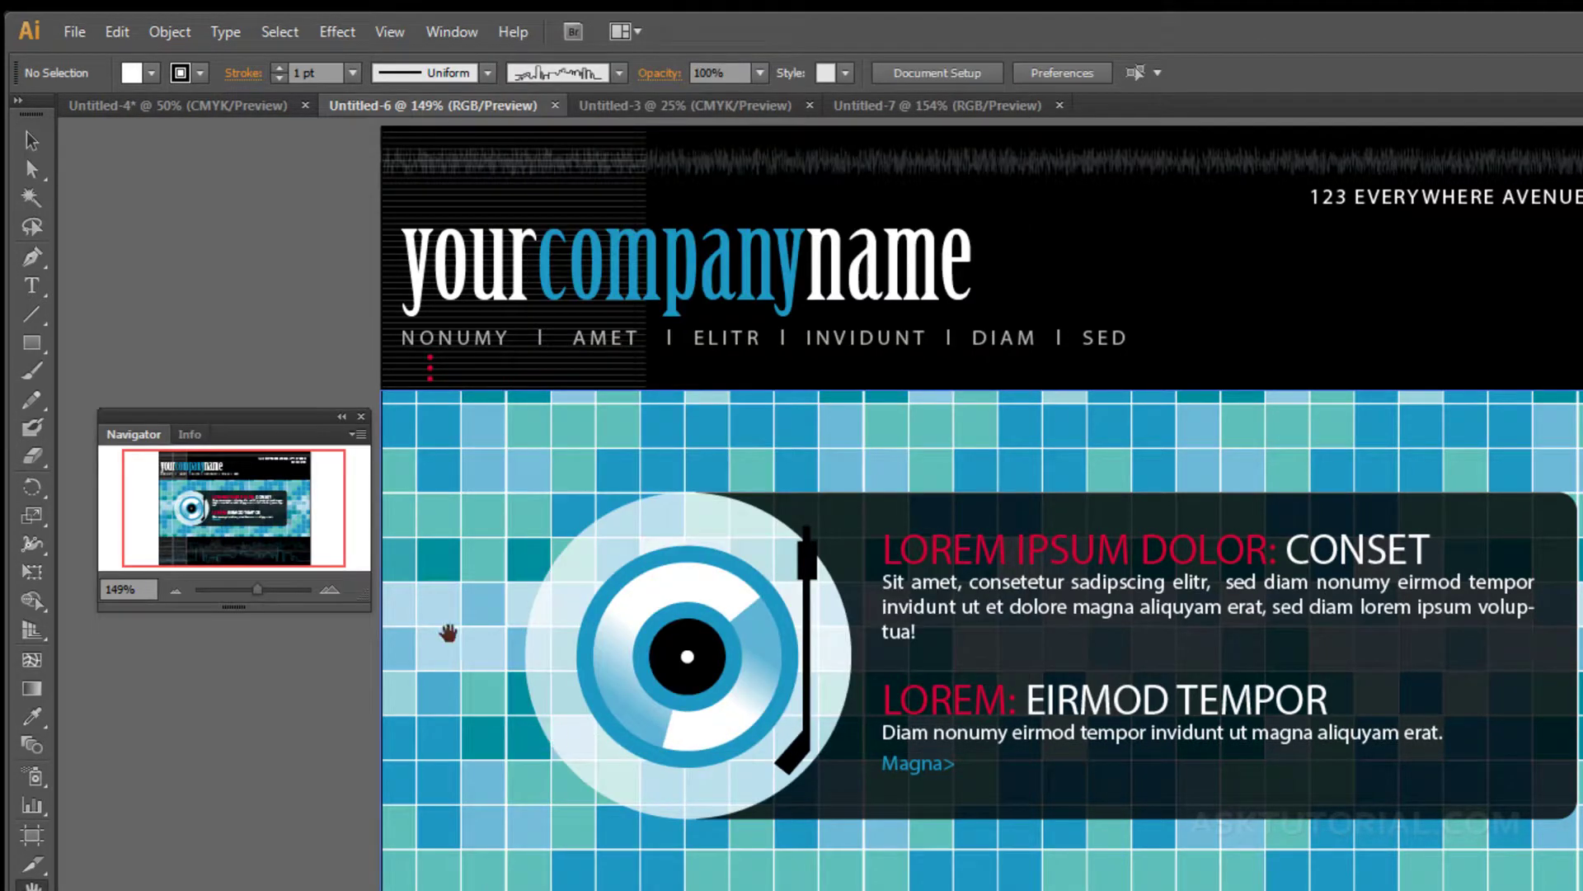
{"action": "left_click_drag", "start_coordinate": [277, 408], "coordinate": [1554, 429]}
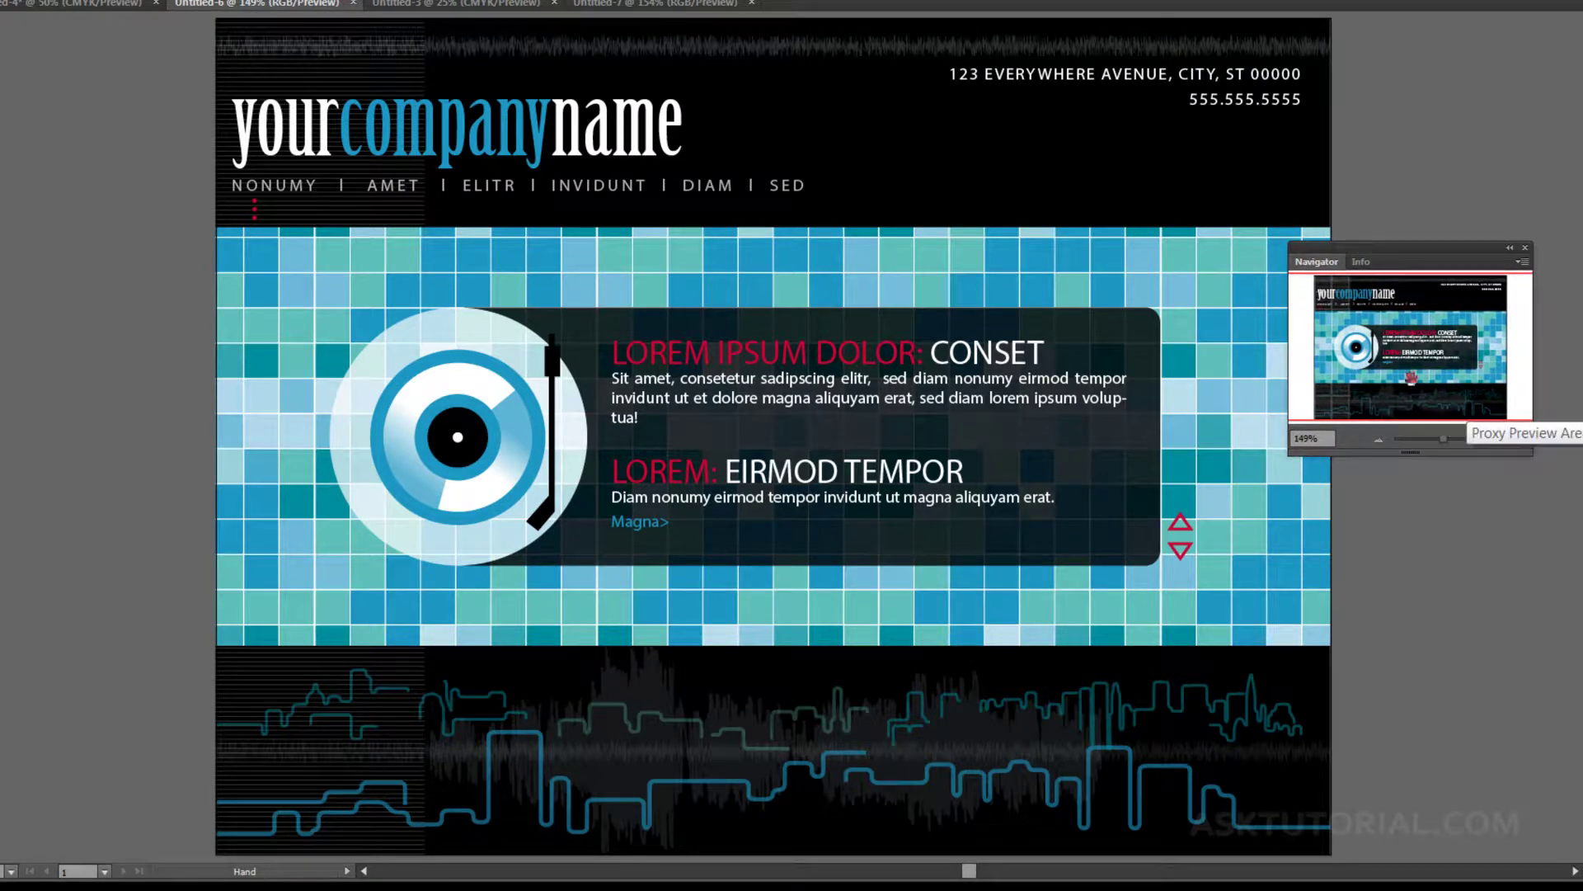
- Shift the visible area of the artwork using the Navigator preview and reduce the view to 66.67%
{"action": "left_click", "coordinate": [1419, 348]}
{"action": "mouse_move", "coordinate": [1420, 345]}
{"action": "left_mouse_down"}
{"action": "mouse_move", "coordinate": [1422, 366]}
{"action": "mouse_move", "coordinate": [1384, 350]}
{"action": "mouse_move", "coordinate": [1411, 337]}
{"action": "mouse_move", "coordinate": [1426, 369]}
{"action": "mouse_move", "coordinate": [1391, 353]}
{"action": "mouse_move", "coordinate": [1425, 340]}
{"action": "mouse_move", "coordinate": [1409, 366]}
{"action": "mouse_move", "coordinate": [1404, 338]}
{"action": "mouse_move", "coordinate": [1409, 377]}
{"action": "mouse_move", "coordinate": [1422, 346]}
{"action": "mouse_move", "coordinate": [1408, 378]}
{"action": "mouse_move", "coordinate": [1398, 334]}
{"action": "mouse_move", "coordinate": [1343, 349]}
{"action": "mouse_move", "coordinate": [1409, 314]}
{"action": "mouse_move", "coordinate": [1380, 322]}
{"action": "mouse_move", "coordinate": [1410, 361]}
{"action": "left_mouse_up"}
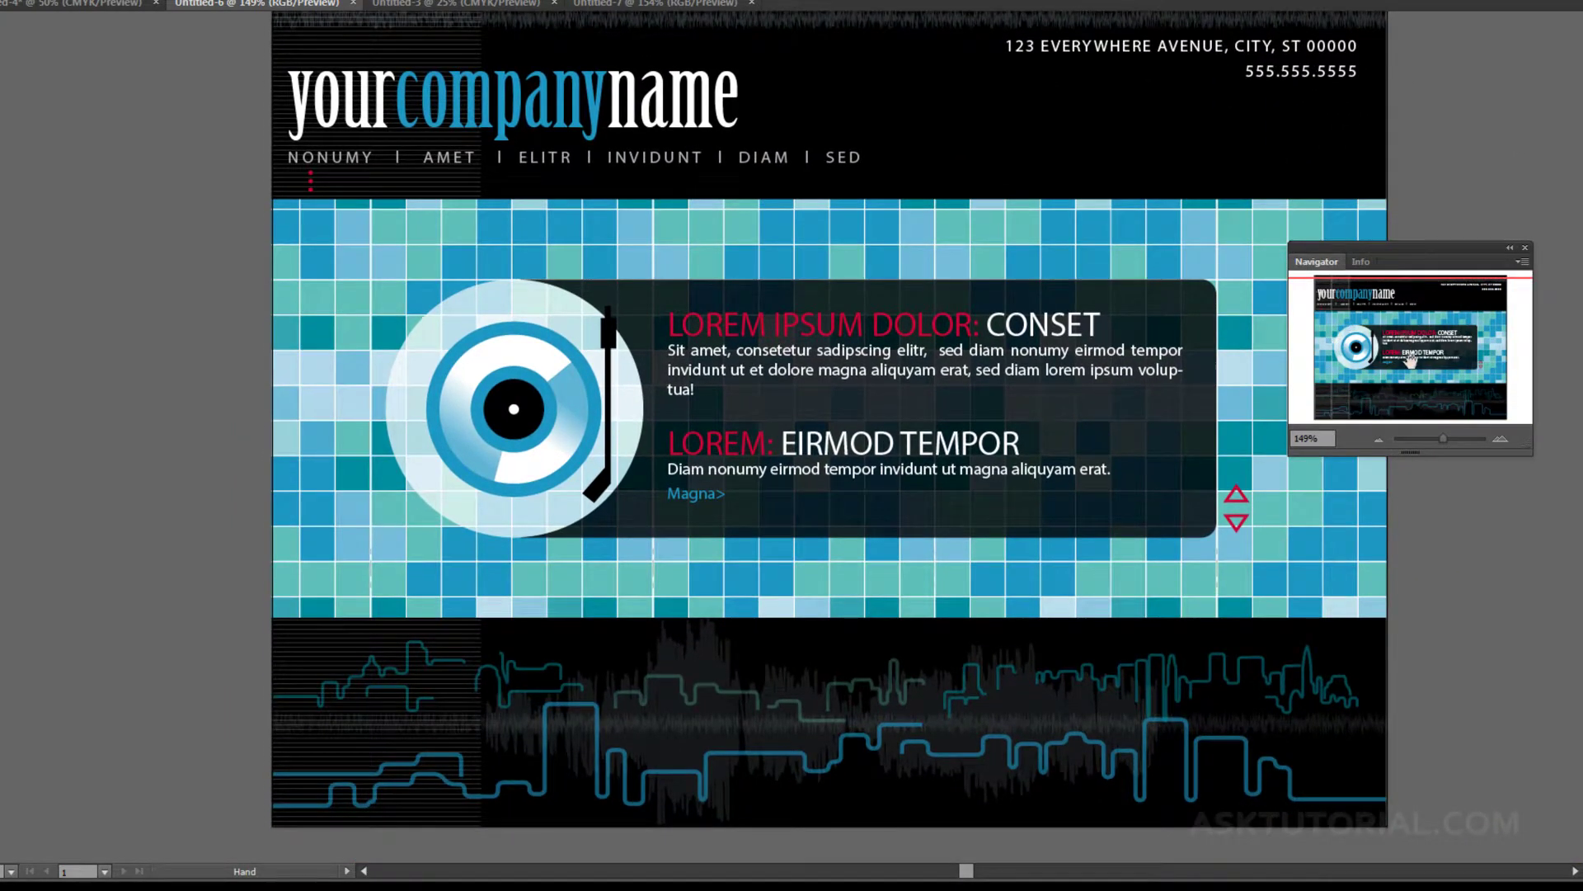
{"action": "left_click", "coordinate": [1380, 438]}
{"action": "left_click", "coordinate": [1381, 438]}
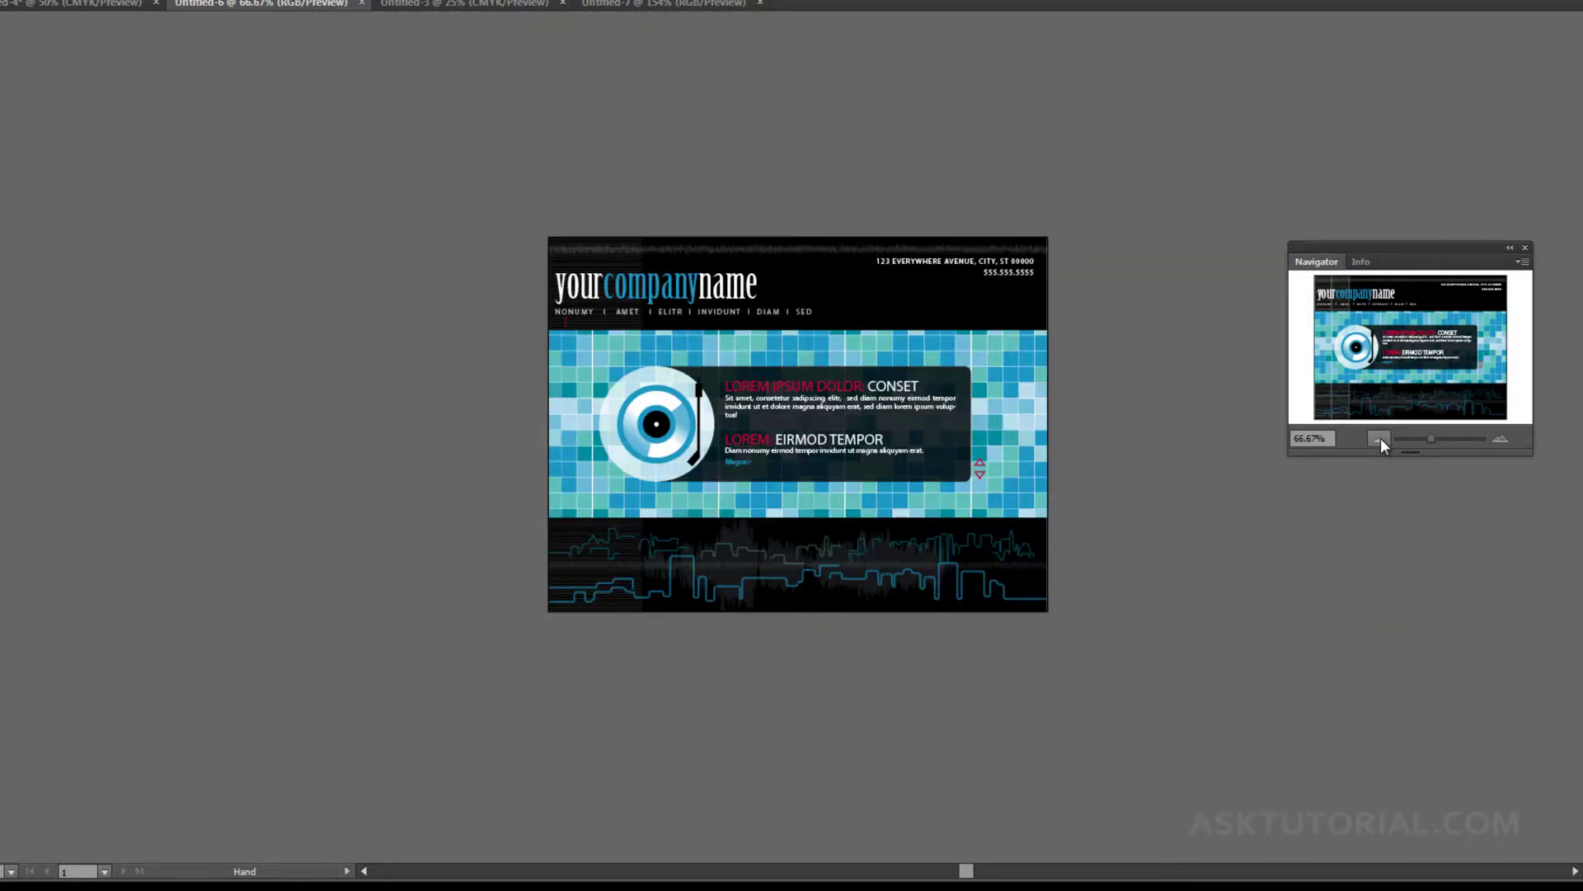
- Reduce the view to 50% and enlarge it in stages to 150% from the Navigator
{"action": "left_click", "coordinate": [1380, 437]}
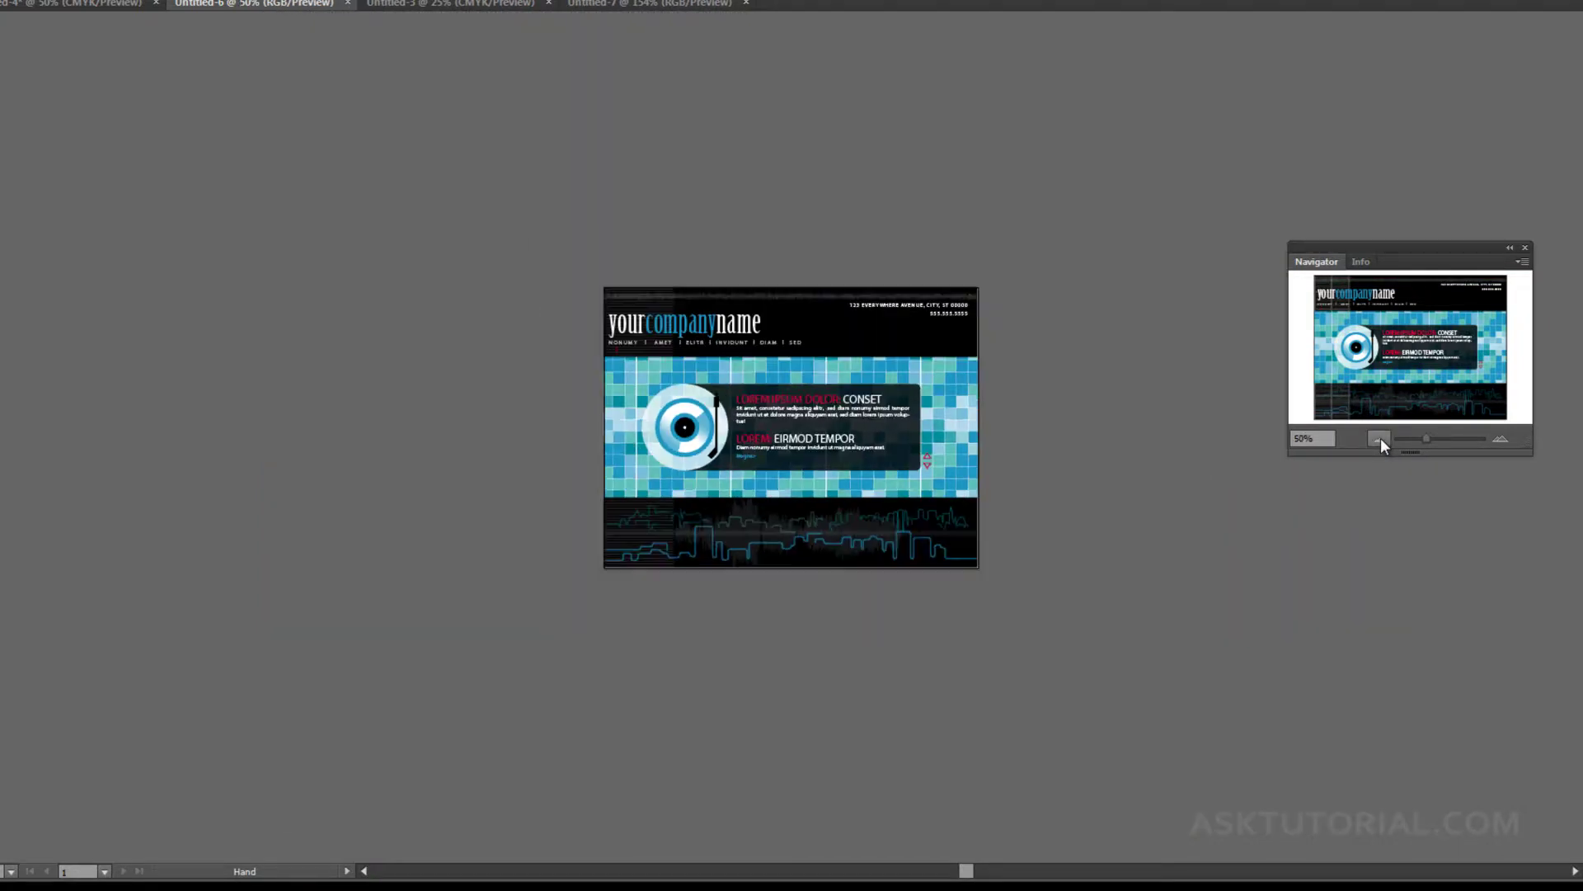
{"action": "left_click", "coordinate": [1502, 438]}
{"action": "left_click", "coordinate": [1502, 438]}
{"action": "left_click", "coordinate": [1501, 438]}
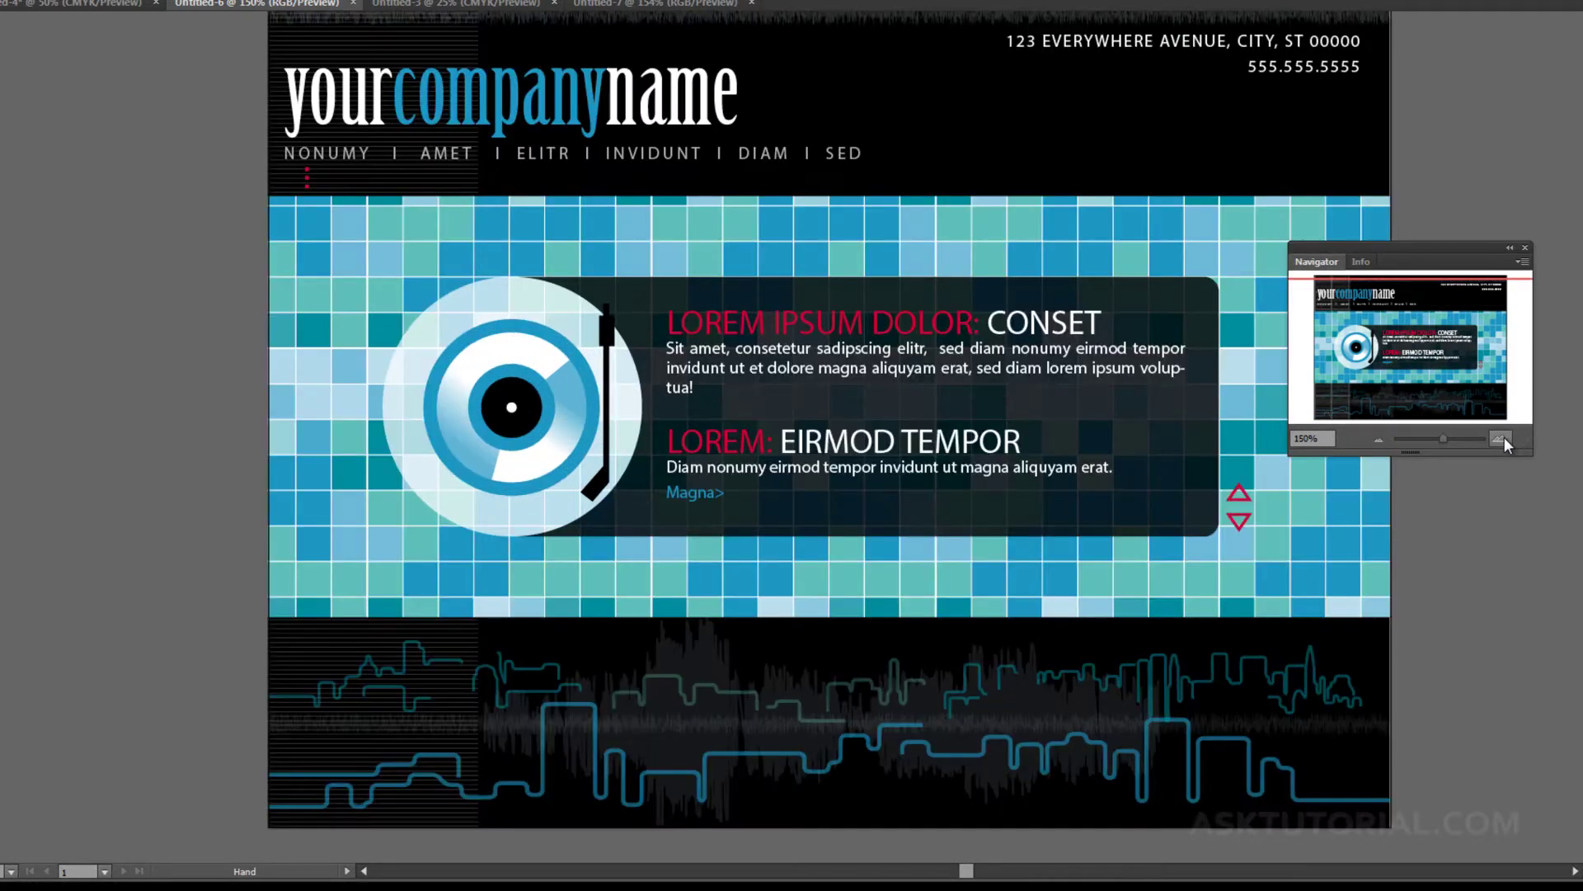
- Vary the magnification with the Navigator's zoom slider, reduce it to 33.33%, and enlarge it in stages to 100%
{"action": "left_click", "coordinate": [1428, 437]}
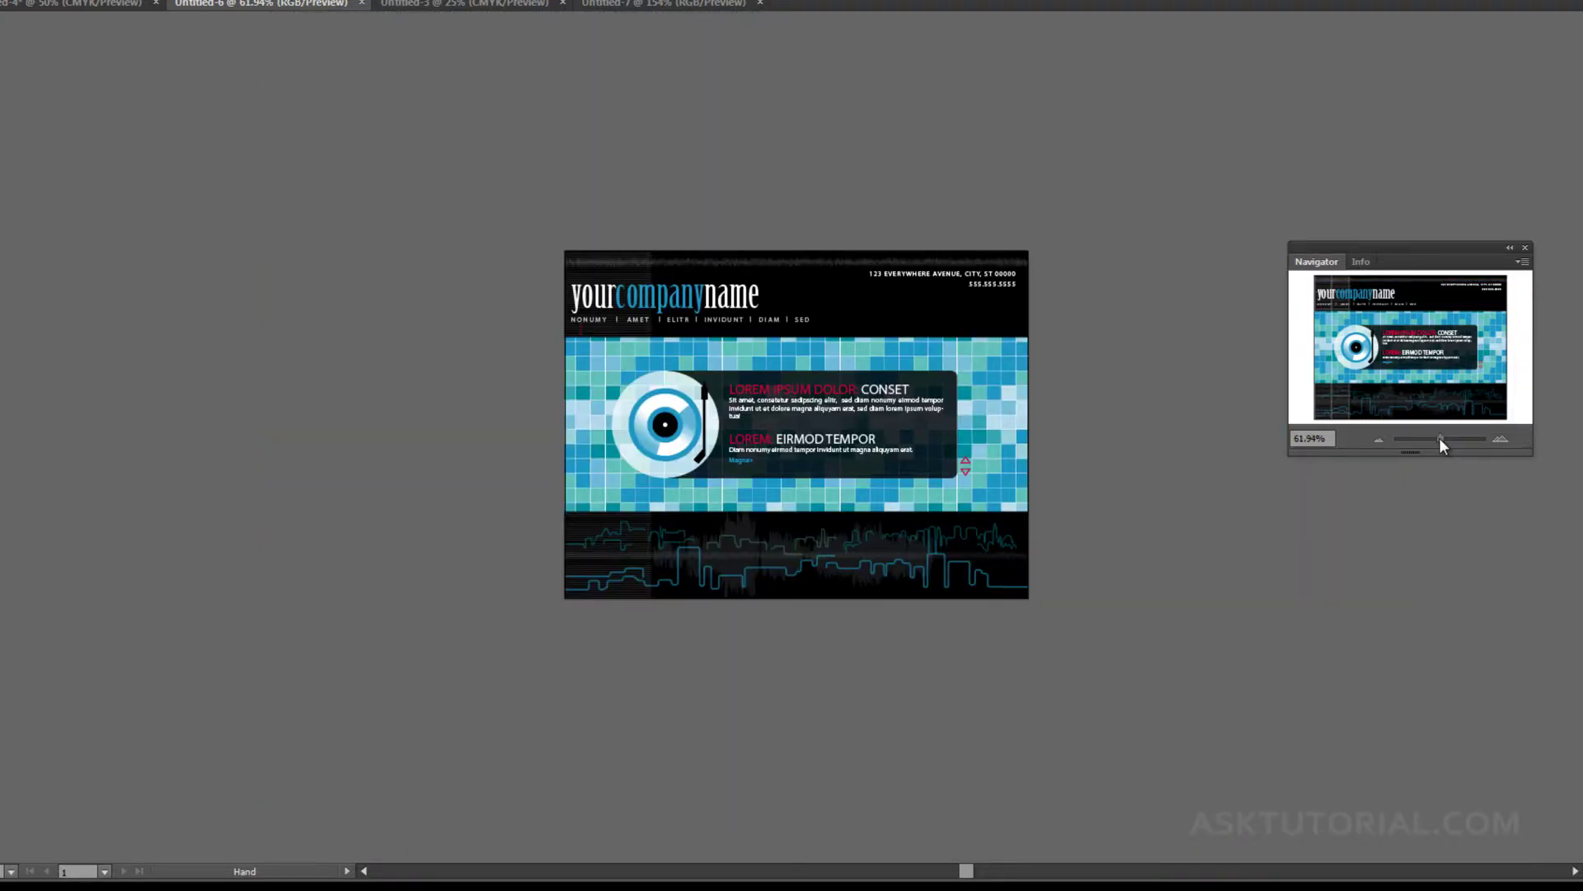
{"action": "left_click_drag", "start_coordinate": [1438, 438], "coordinate": [1443, 438]}
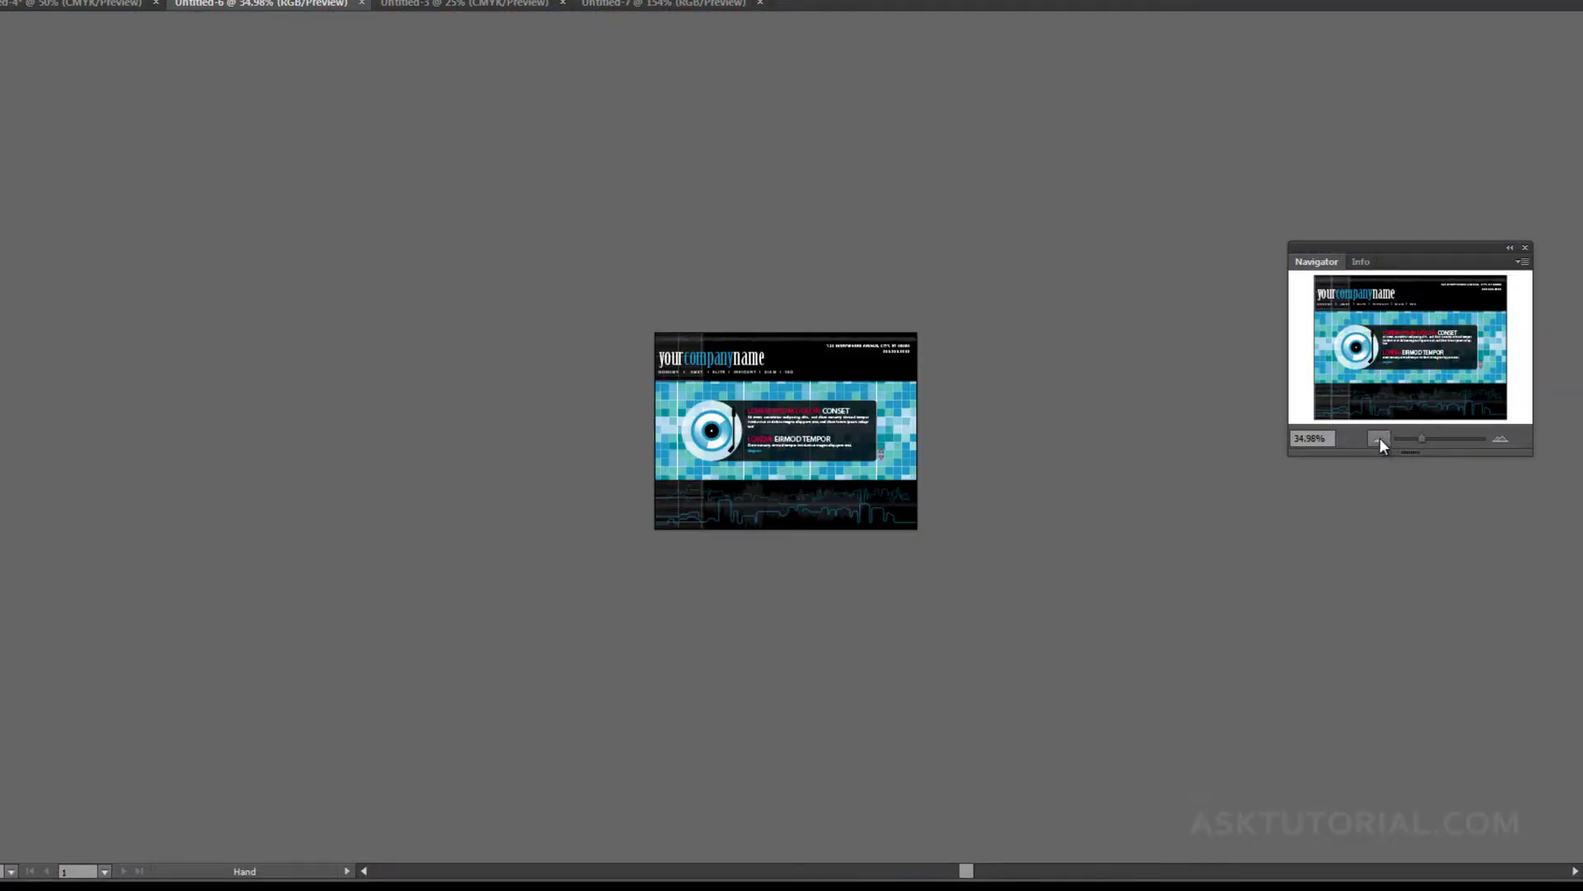
{"action": "left_click", "coordinate": [1379, 439]}
{"action": "left_click", "coordinate": [1498, 440]}
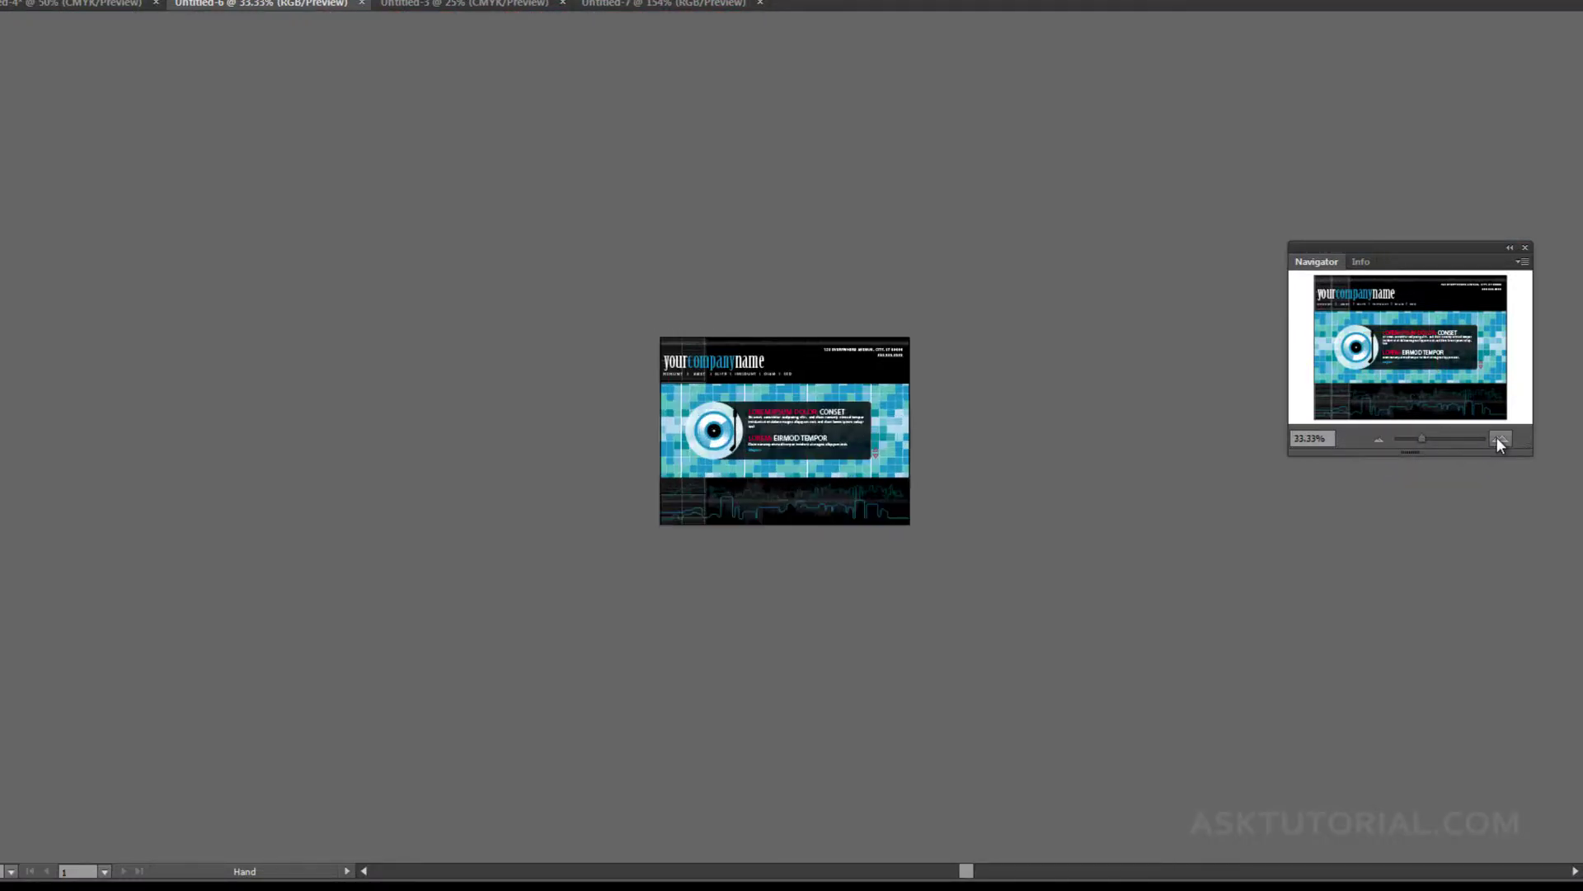
{"action": "left_click", "coordinate": [1499, 440]}
{"action": "left_click", "coordinate": [1498, 439]}
{"action": "left_click", "coordinate": [1499, 439]}
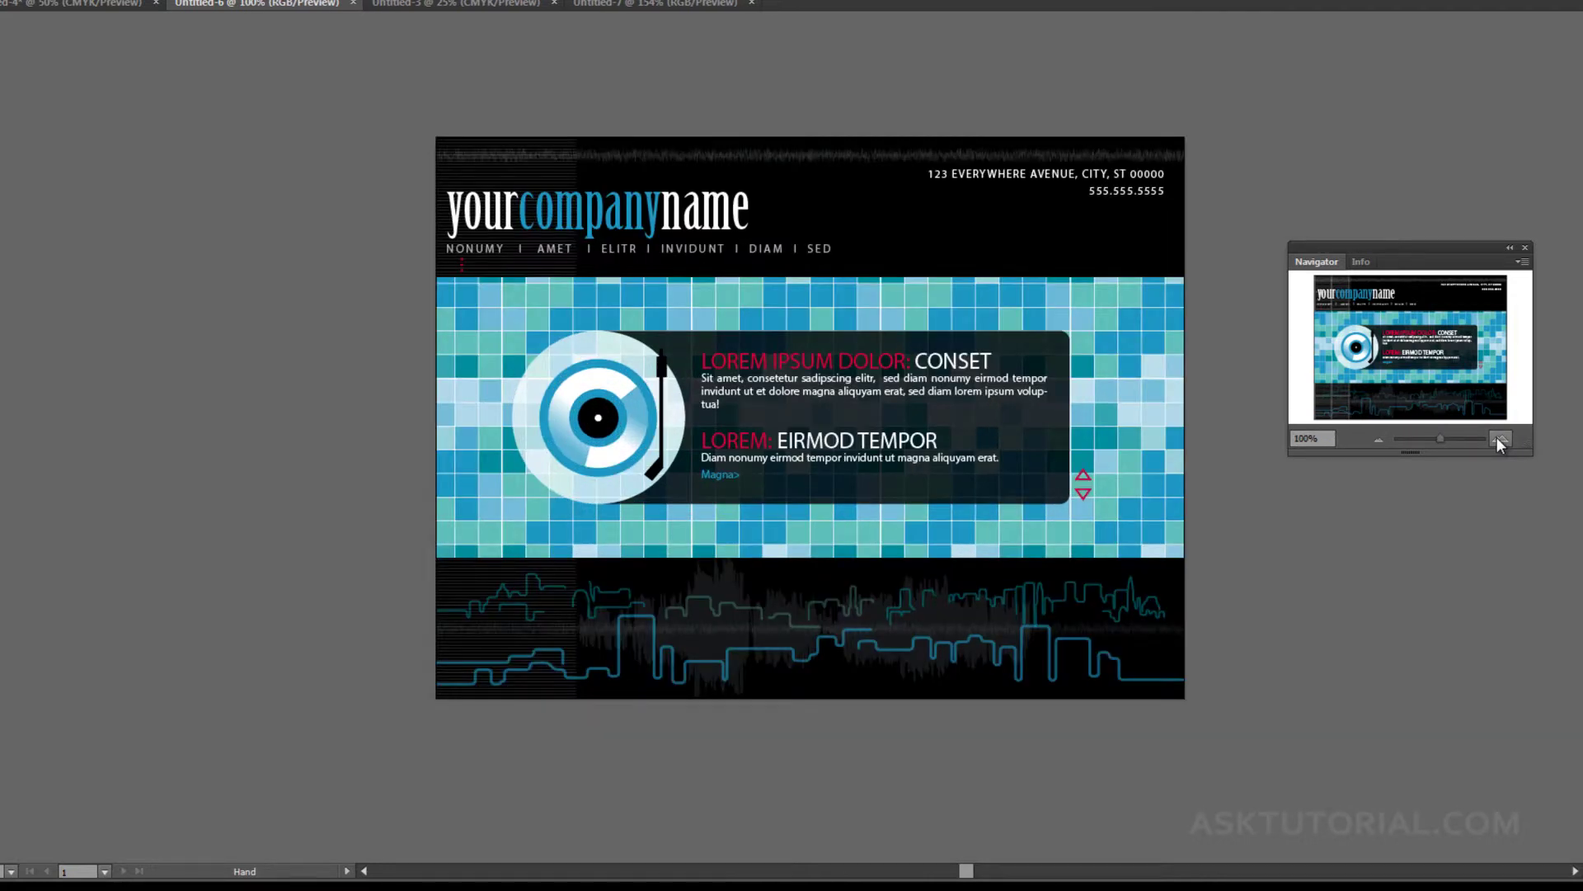
- Set the Navigator's zoom value to exactly 50%
{"action": "double_click", "coordinate": [1307, 438]}
{"action": "type", "text": "50"}
{"action": "key", "text": "Return"}
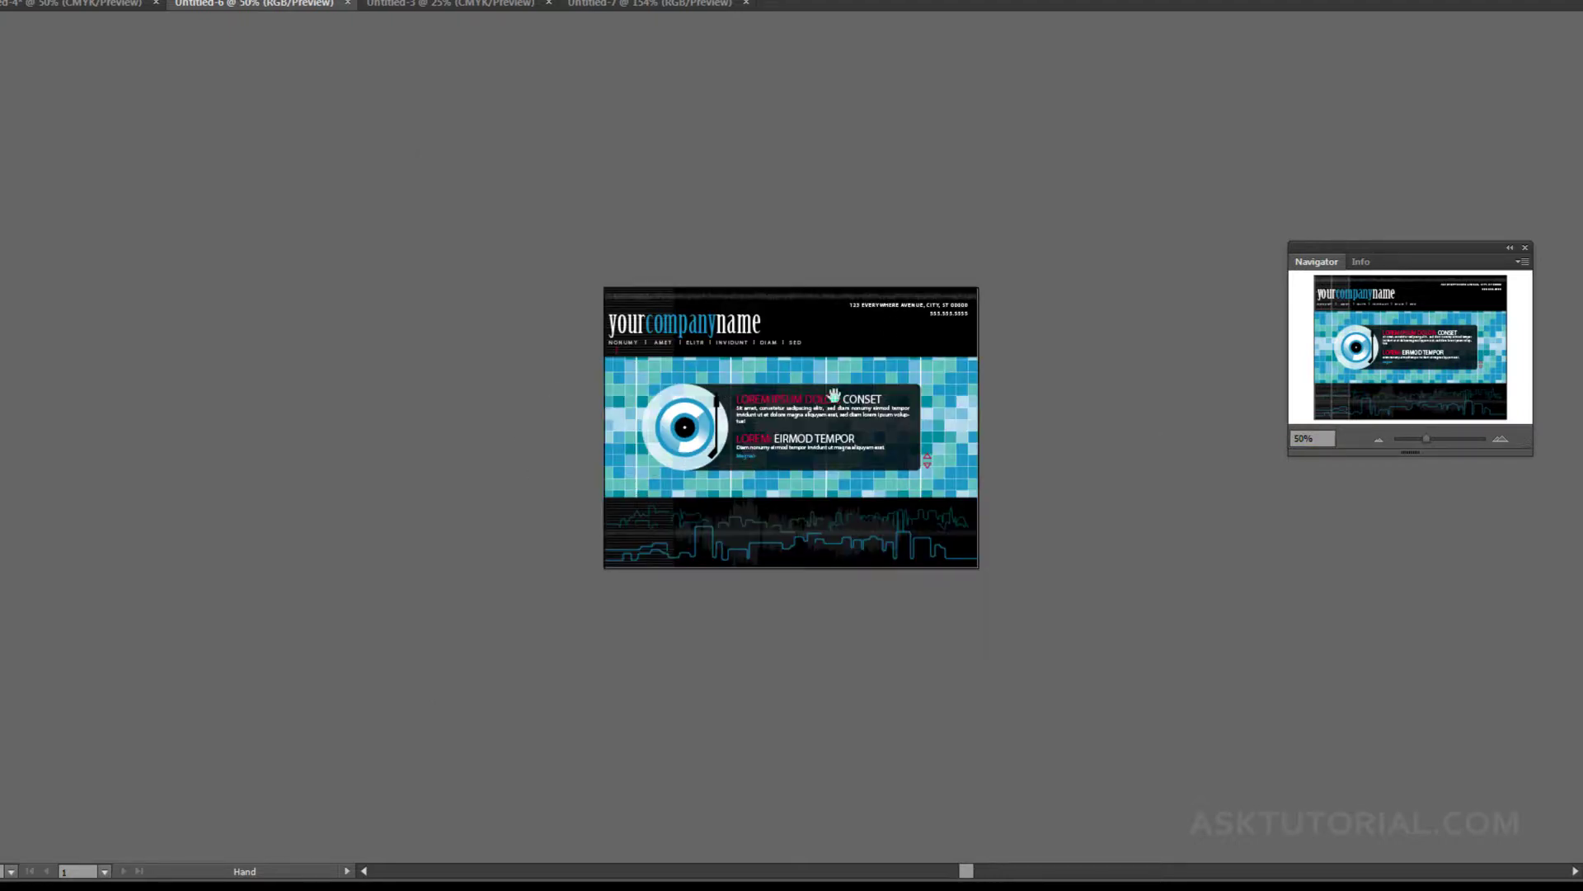
- Enlarge the view in stages to 400% from the Navigator
{"action": "left_click", "coordinate": [1499, 439]}
{"action": "left_click", "coordinate": [1499, 439]}
{"action": "left_click", "coordinate": [1498, 440]}
{"action": "left_click", "coordinate": [1499, 440]}
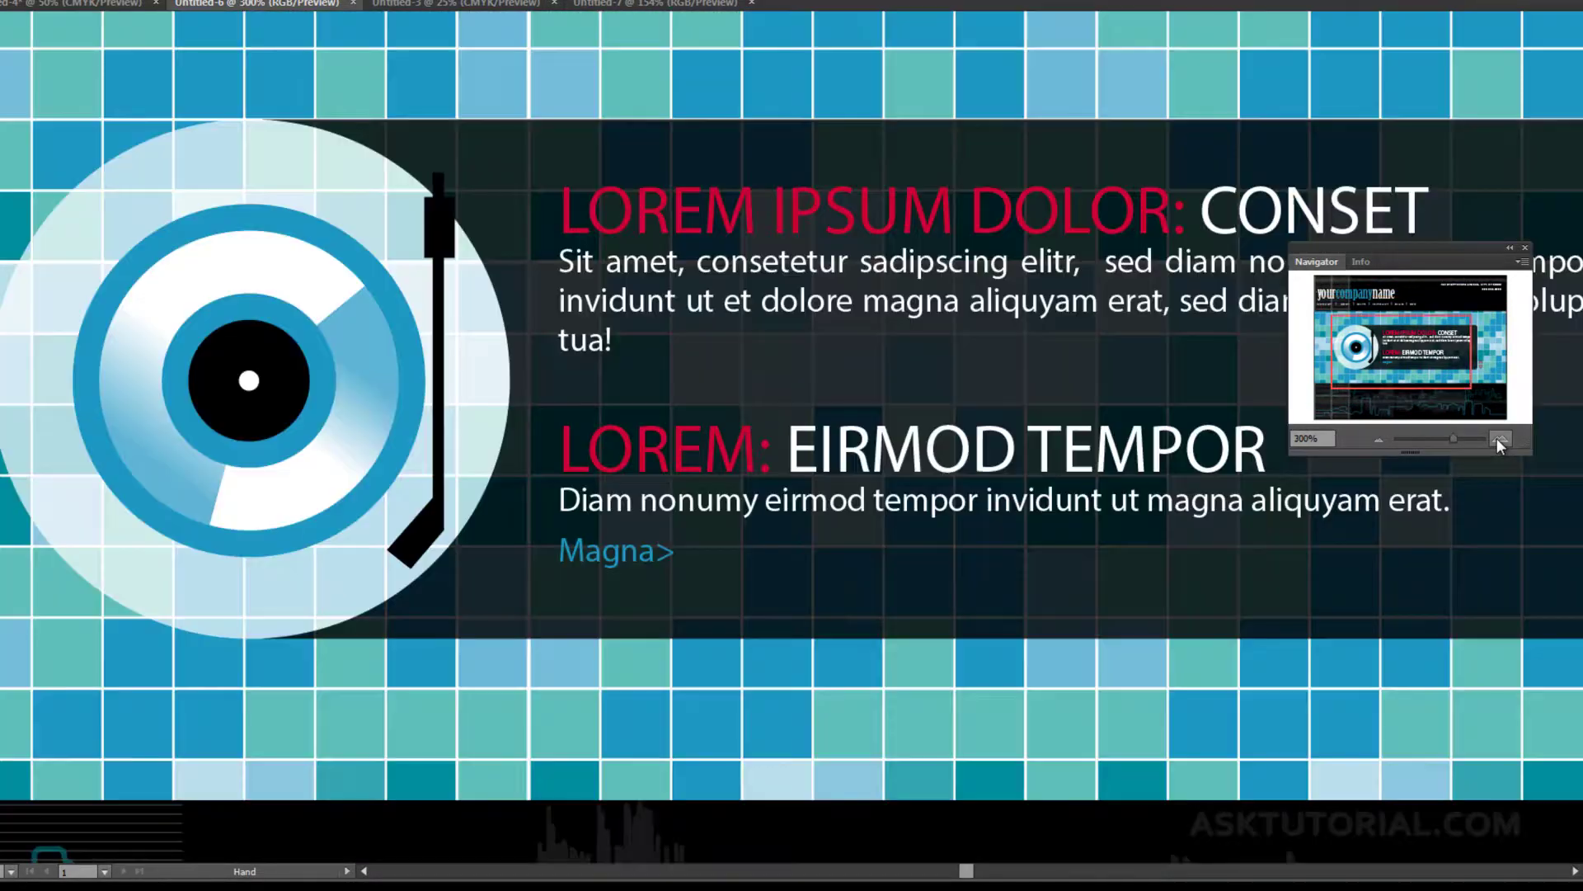
{"action": "left_click", "coordinate": [1498, 440]}
- Shift the visible area around the turntable and text box using the Navigator preview, and reduce the view to 300%
{"action": "mouse_move", "coordinate": [1429, 362]}
{"action": "left_mouse_down"}
{"action": "mouse_move", "coordinate": [1390, 386]}
{"action": "mouse_move", "coordinate": [1440, 353]}
{"action": "left_mouse_up"}
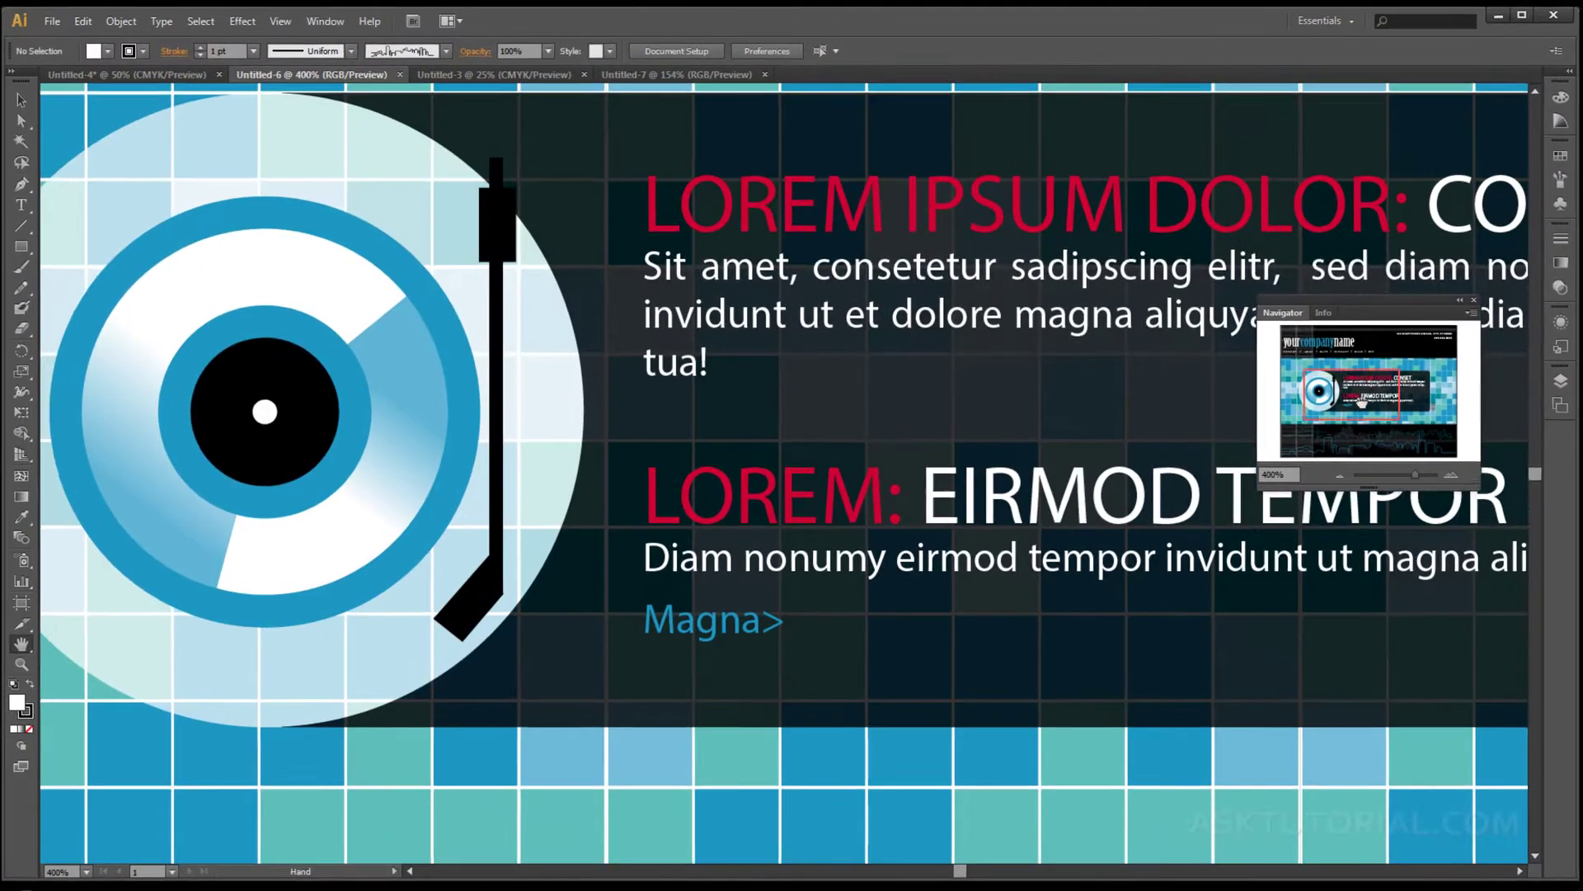
{"action": "mouse_move", "coordinate": [1379, 395]}
{"action": "left_mouse_down"}
{"action": "mouse_move", "coordinate": [1334, 360]}
{"action": "mouse_move", "coordinate": [1329, 439]}
{"action": "mouse_move", "coordinate": [1419, 389]}
{"action": "mouse_move", "coordinate": [1417, 363]}
{"action": "mouse_move", "coordinate": [1410, 435]}
{"action": "mouse_move", "coordinate": [1352, 381]}
{"action": "mouse_move", "coordinate": [1339, 411]}
{"action": "mouse_move", "coordinate": [1334, 362]}
{"action": "mouse_move", "coordinate": [1387, 409]}
{"action": "mouse_move", "coordinate": [1365, 409]}
{"action": "mouse_move", "coordinate": [1347, 383]}
{"action": "mouse_move", "coordinate": [1375, 402]}
{"action": "mouse_move", "coordinate": [1379, 388]}
{"action": "left_mouse_up"}
{"action": "left_click", "coordinate": [1339, 477]}
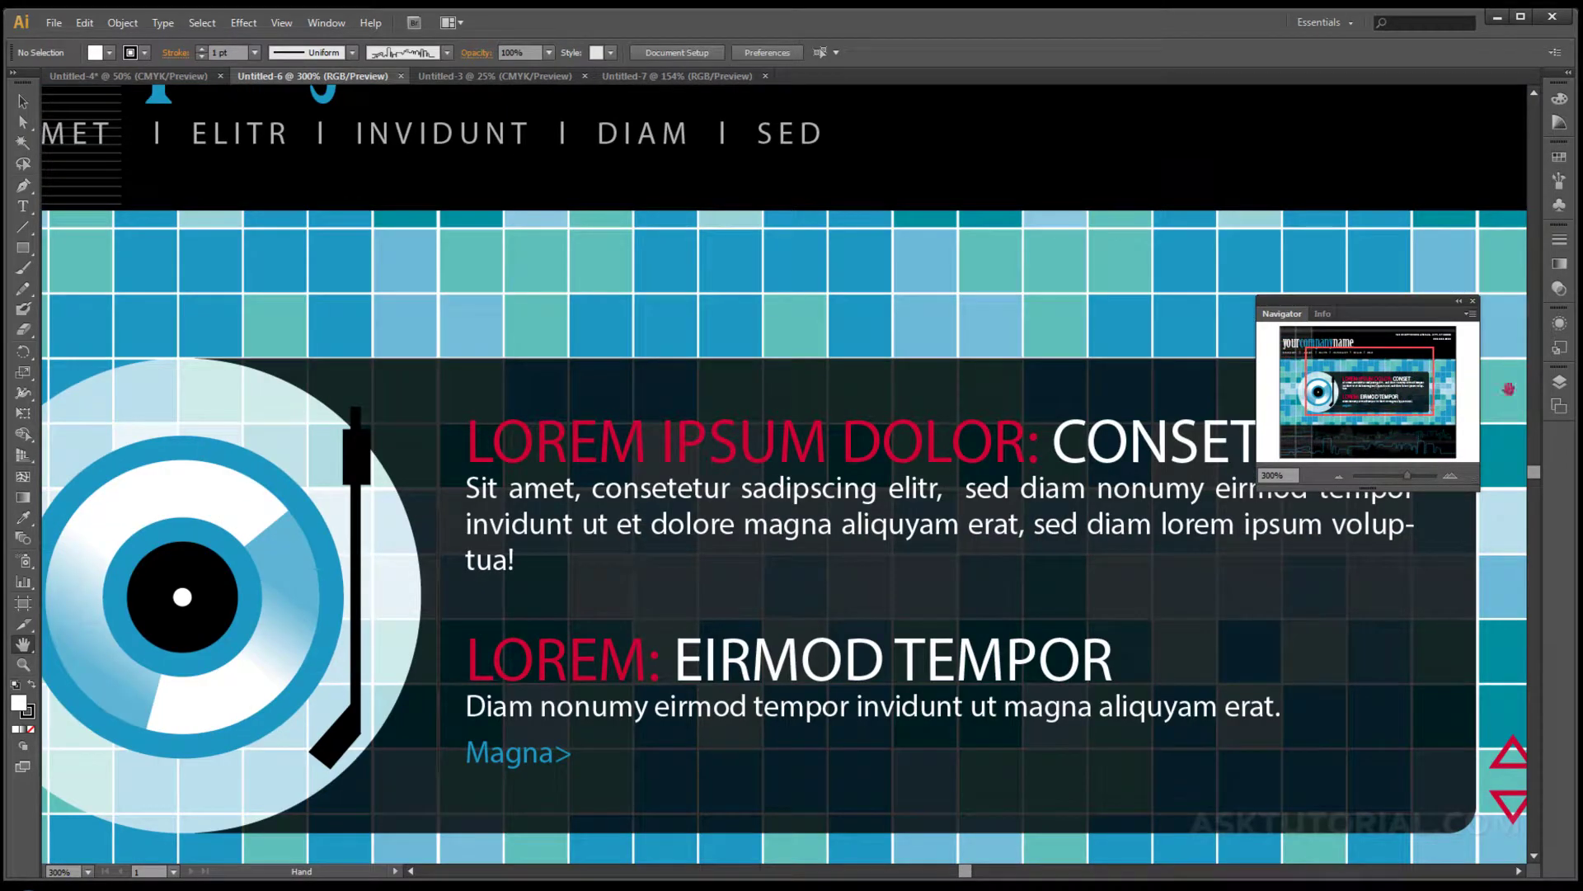
- Close the Navigator and fit the artboard on screen
{"action": "left_click", "coordinate": [1473, 301]}
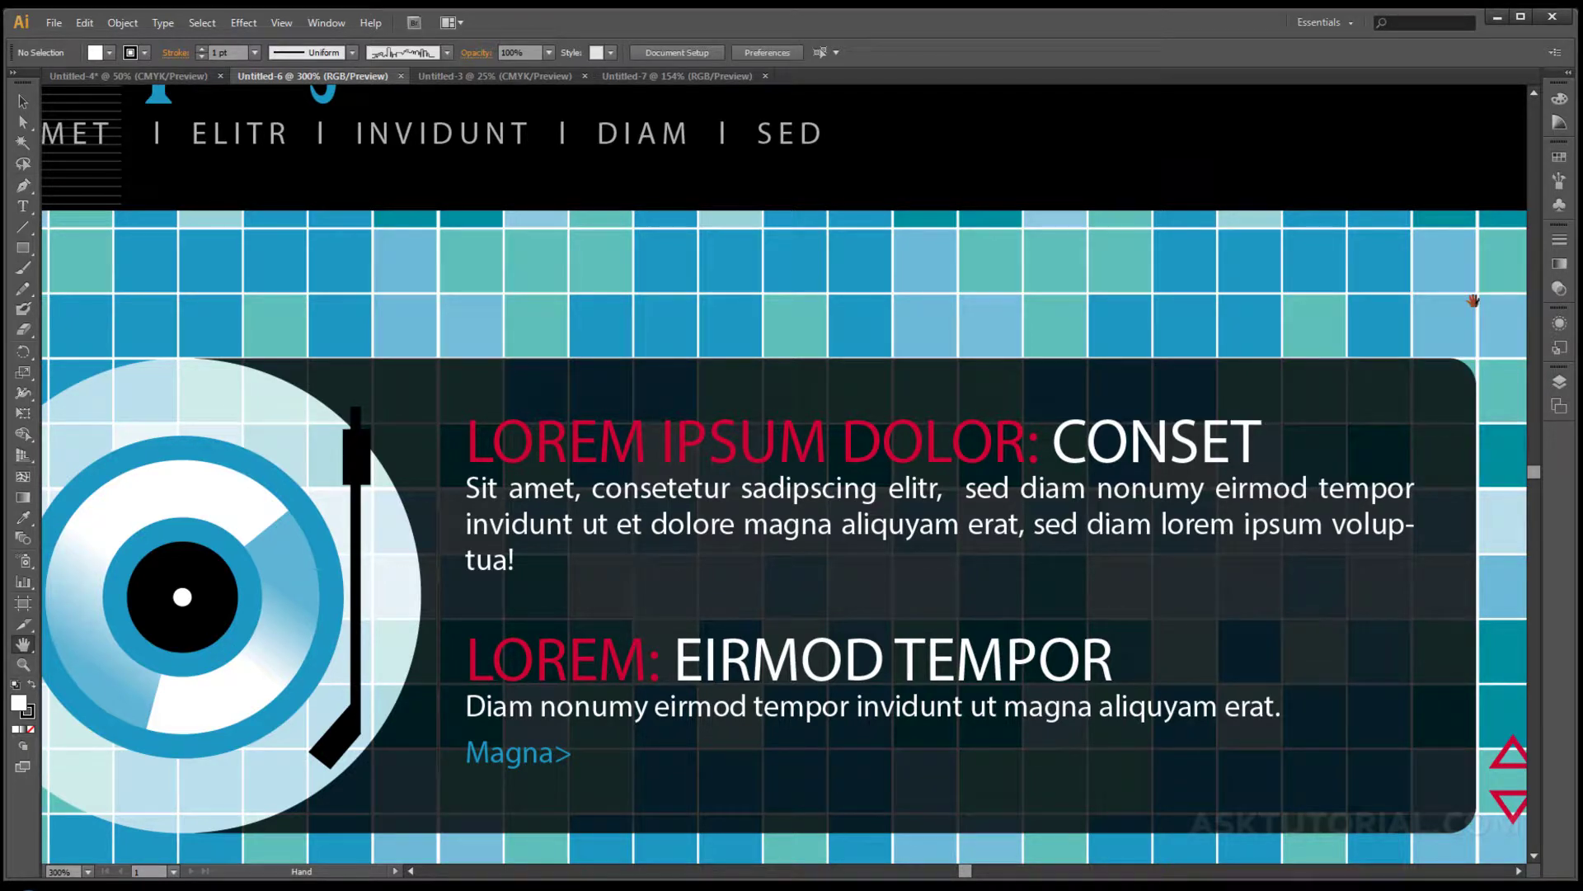
{"action": "key", "text": "v"}
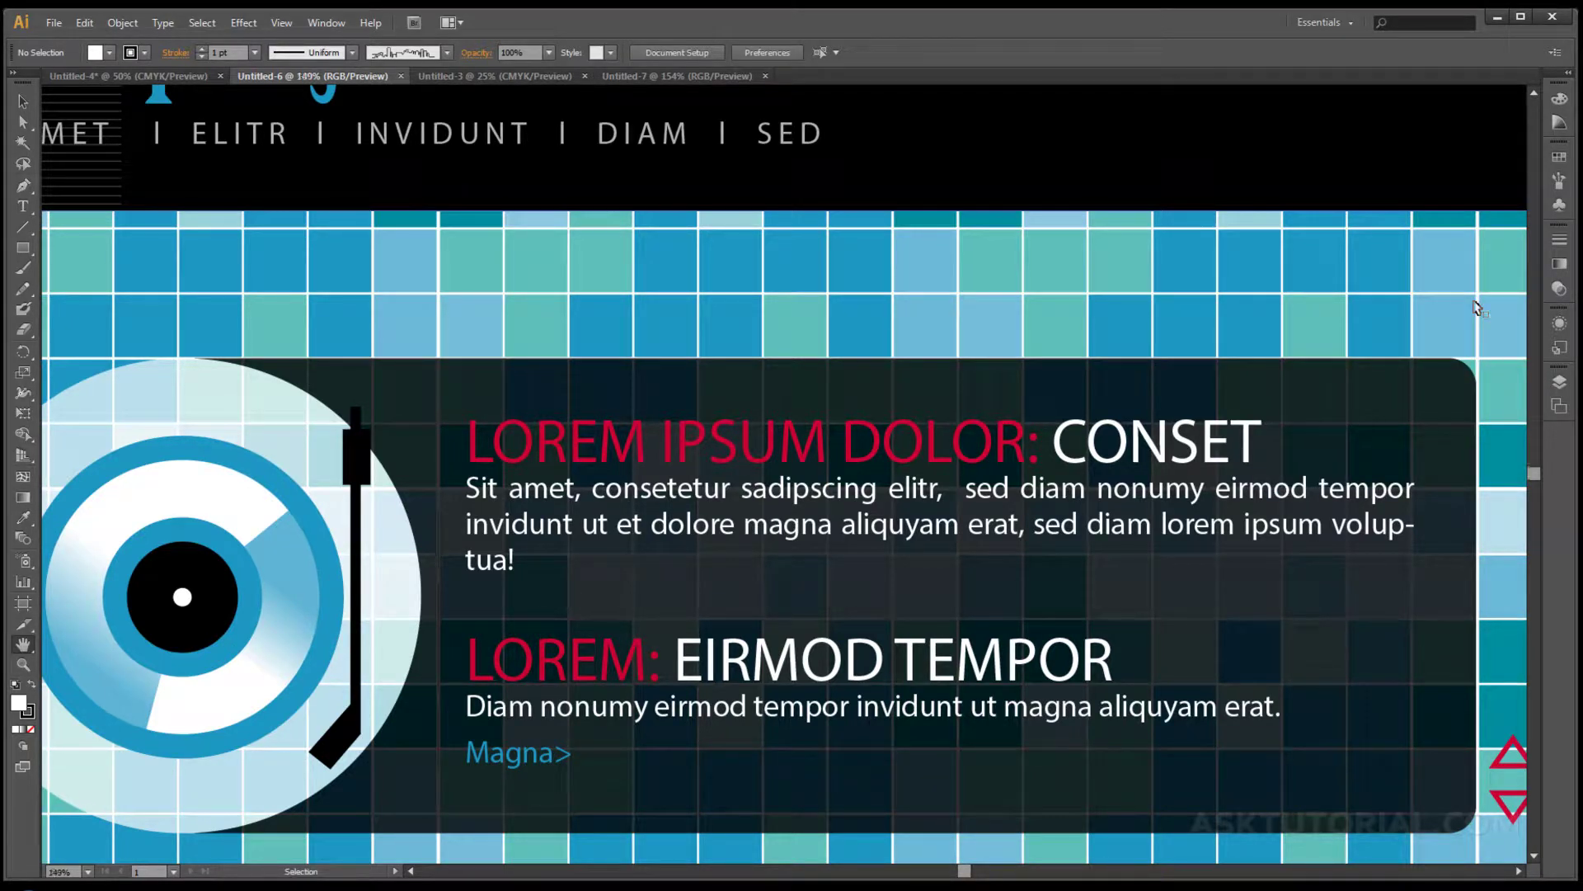
{"action": "key", "text": "ctrl+0"}
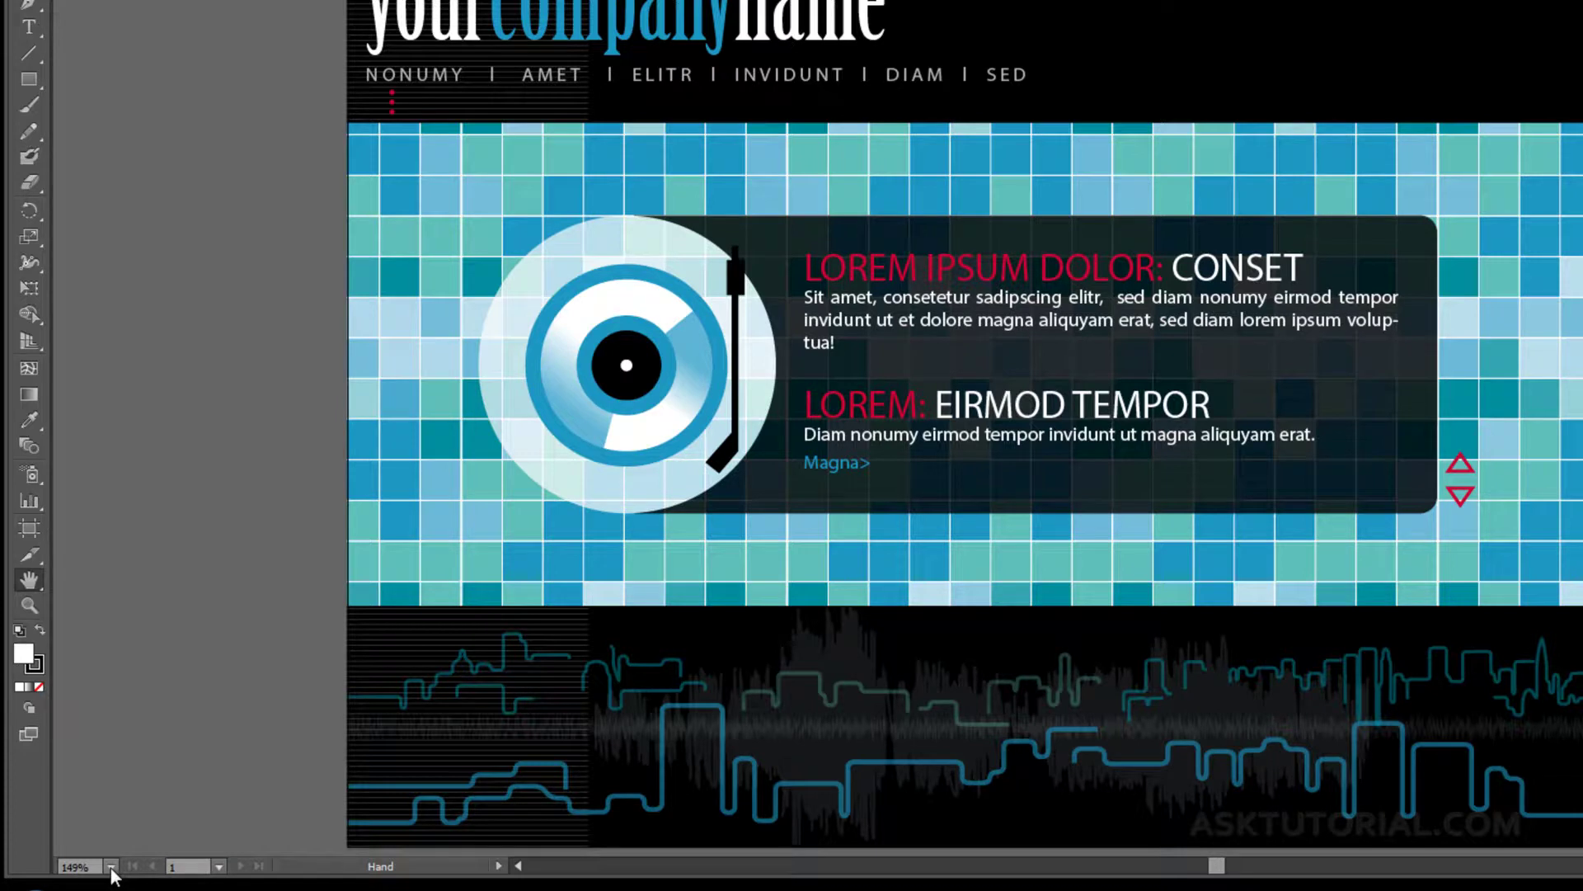
- Set the preset zoom level to 1200% and fit the artboard back on screen
{"action": "left_click", "coordinate": [110, 866]}
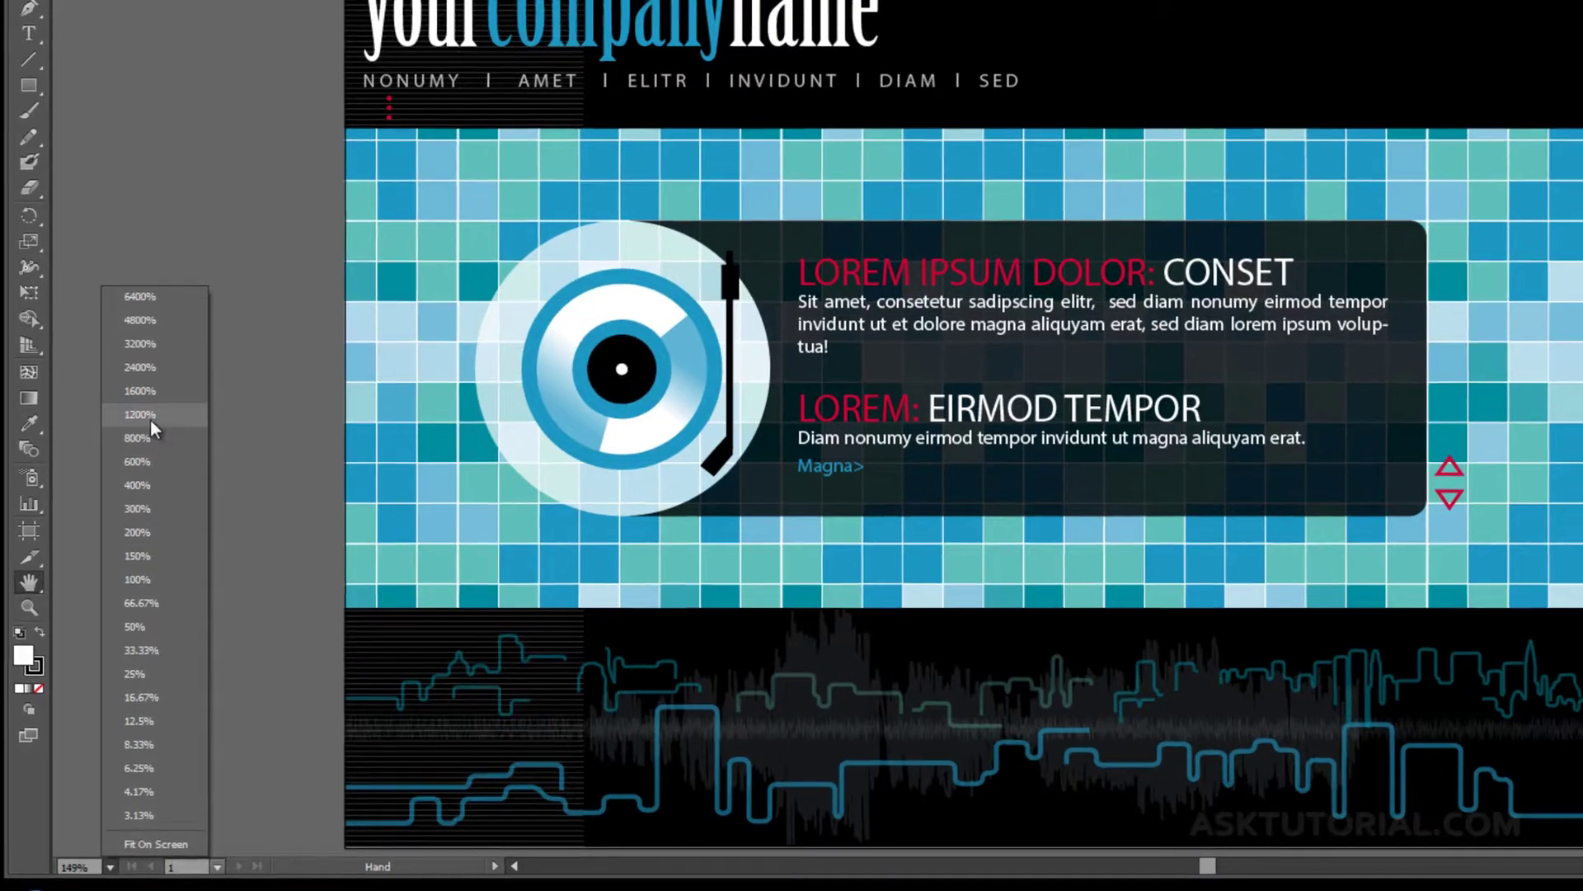
{"action": "left_click", "coordinate": [150, 412]}
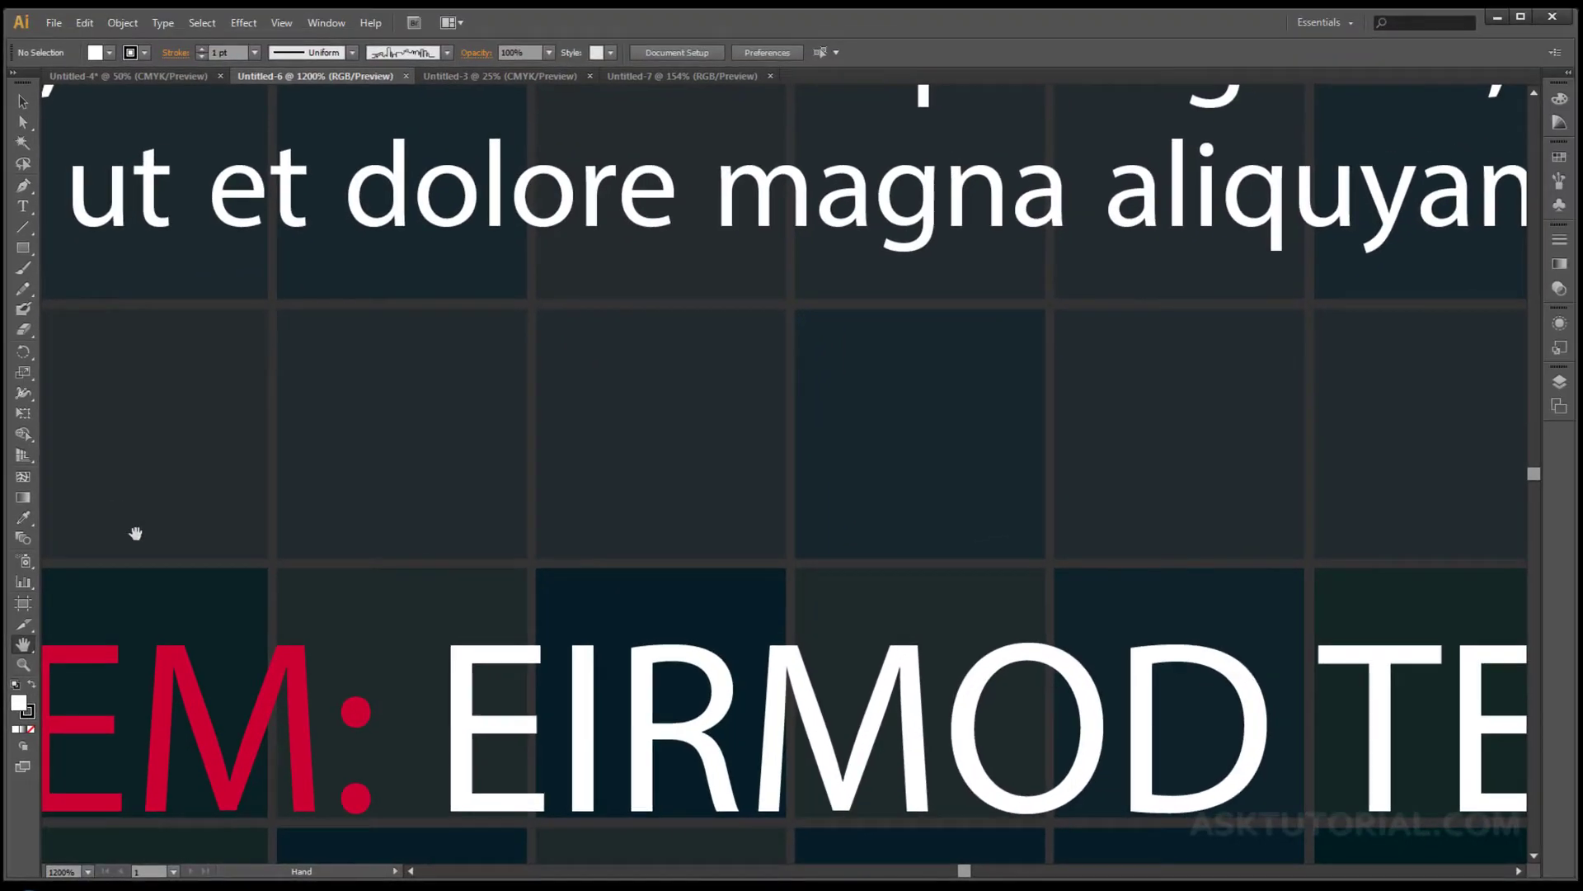
{"action": "left_click", "coordinate": [88, 872]}
{"action": "left_click", "coordinate": [105, 853]}
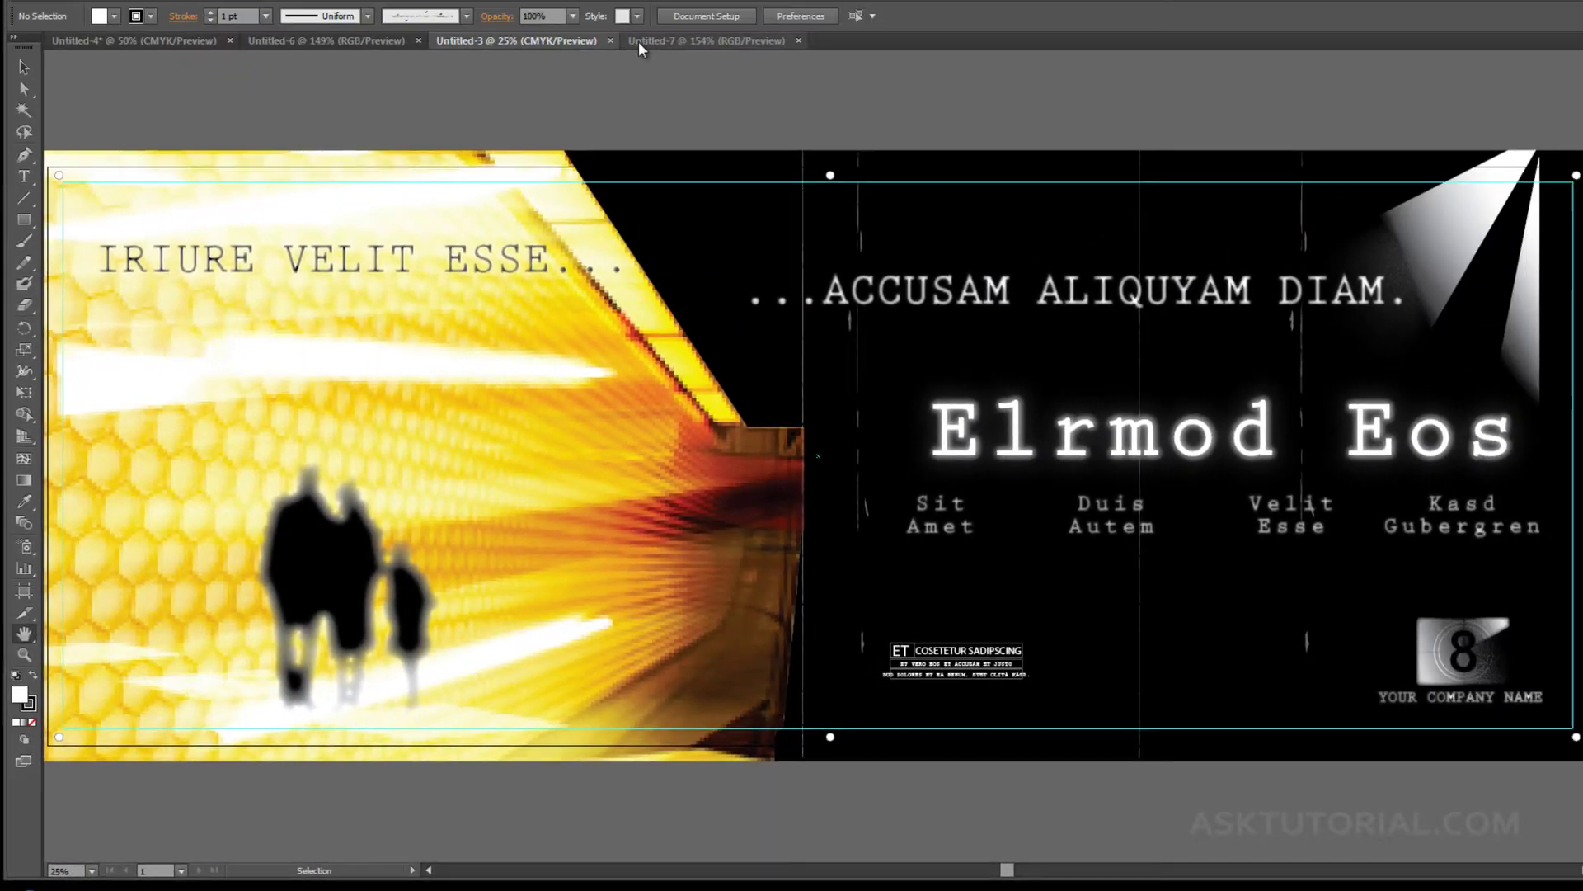
- Bring up the blank Untitled-7 document, switch to the Untitled-4 brochure document, and look at its list of artboards
{"action": "left_click", "coordinate": [615, 77]}
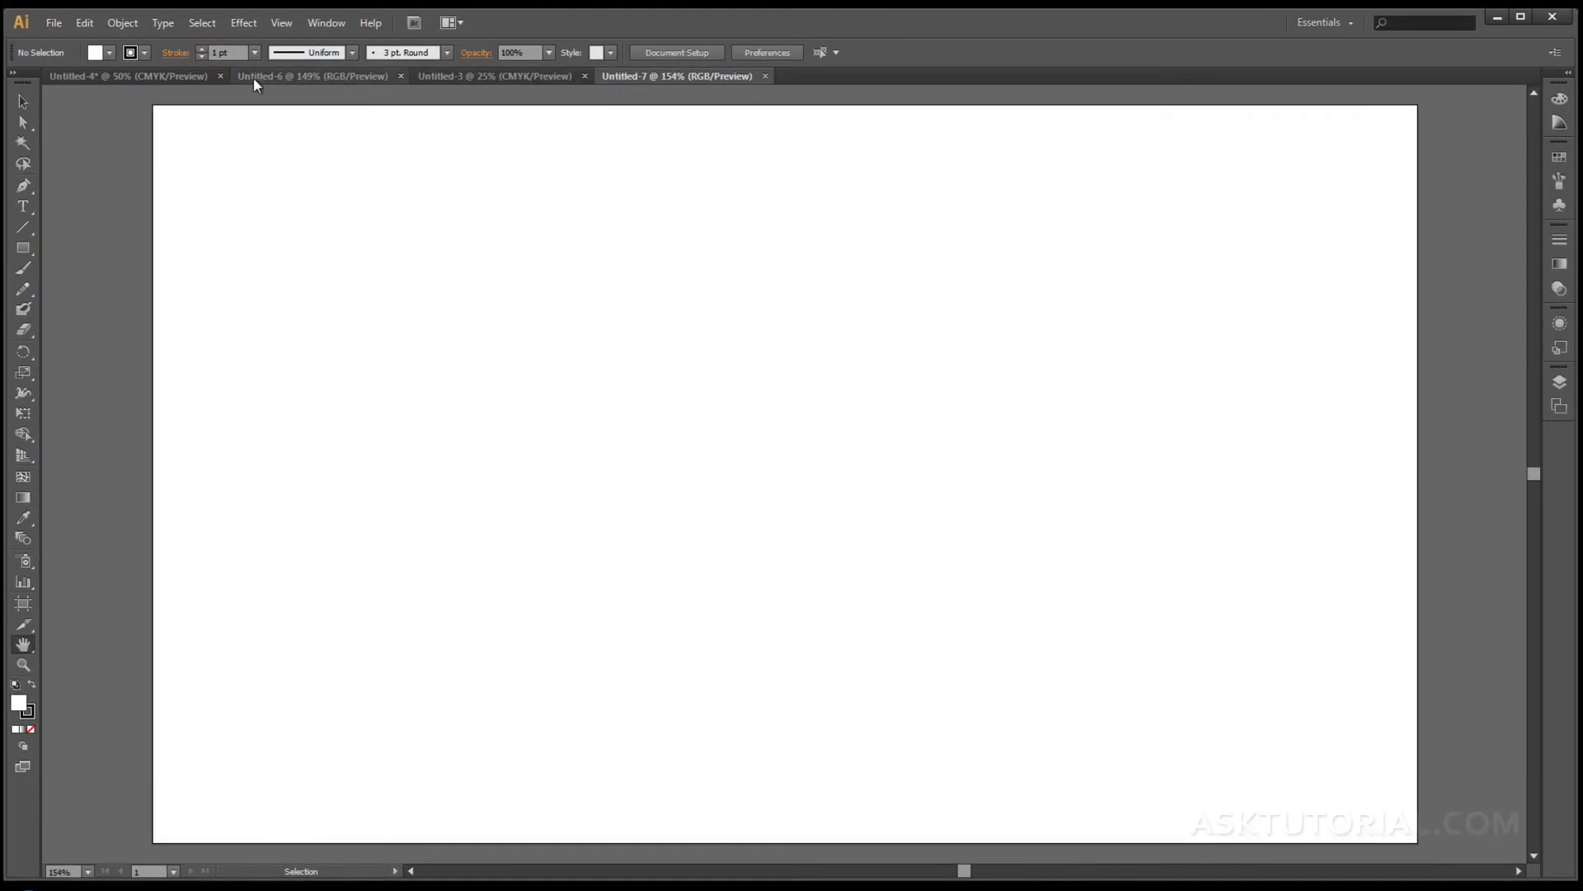
{"action": "left_click", "coordinate": [190, 76]}
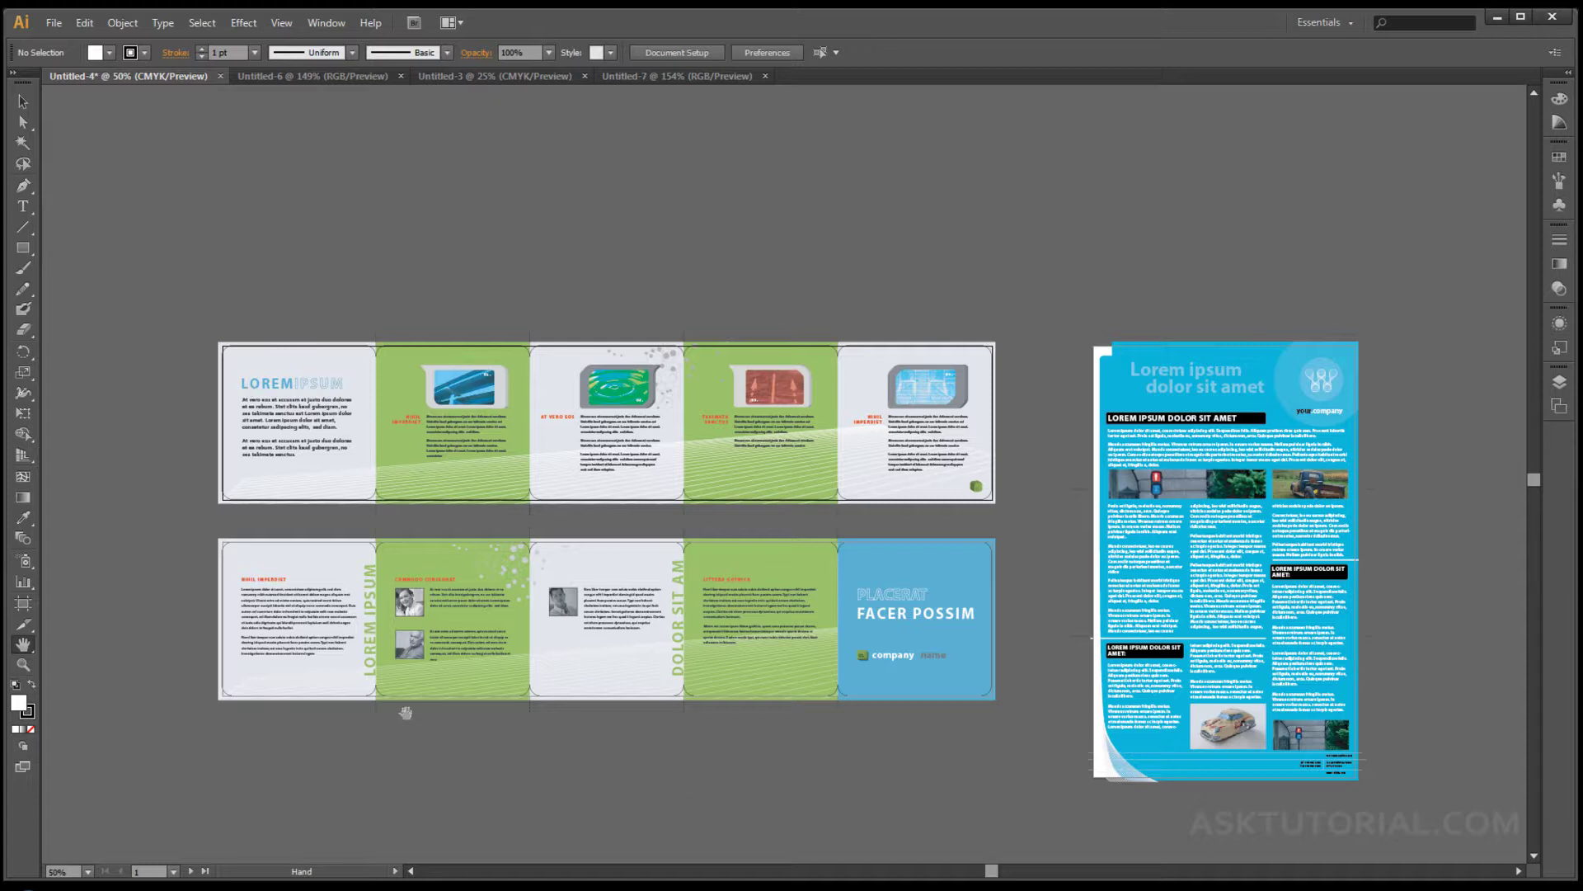
{"action": "left_click", "coordinate": [174, 872]}
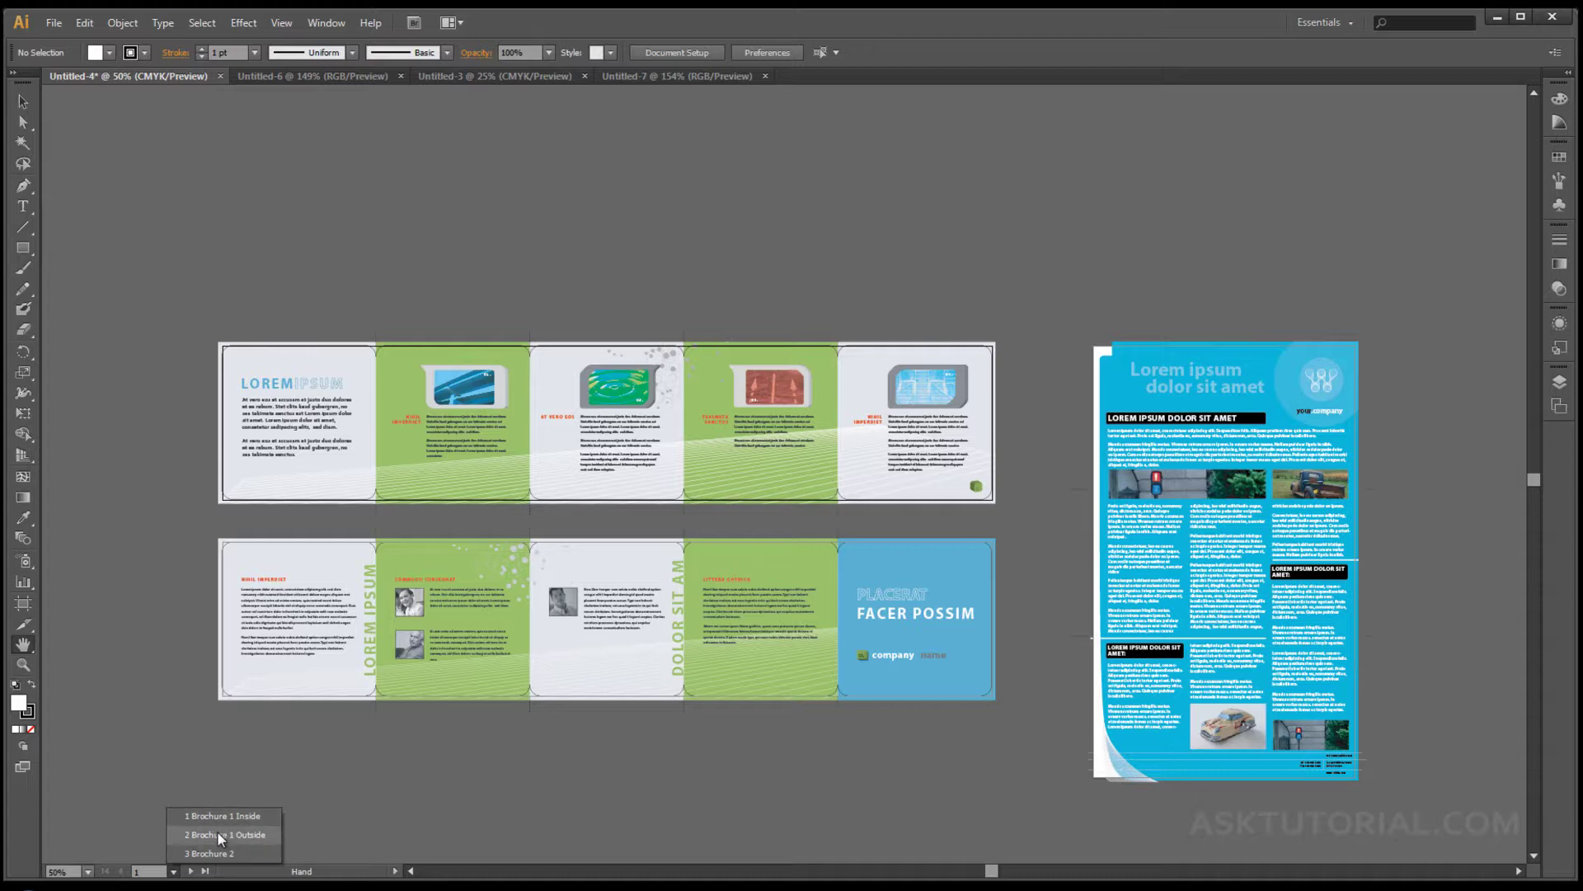
{"action": "key", "text": "Escape"}
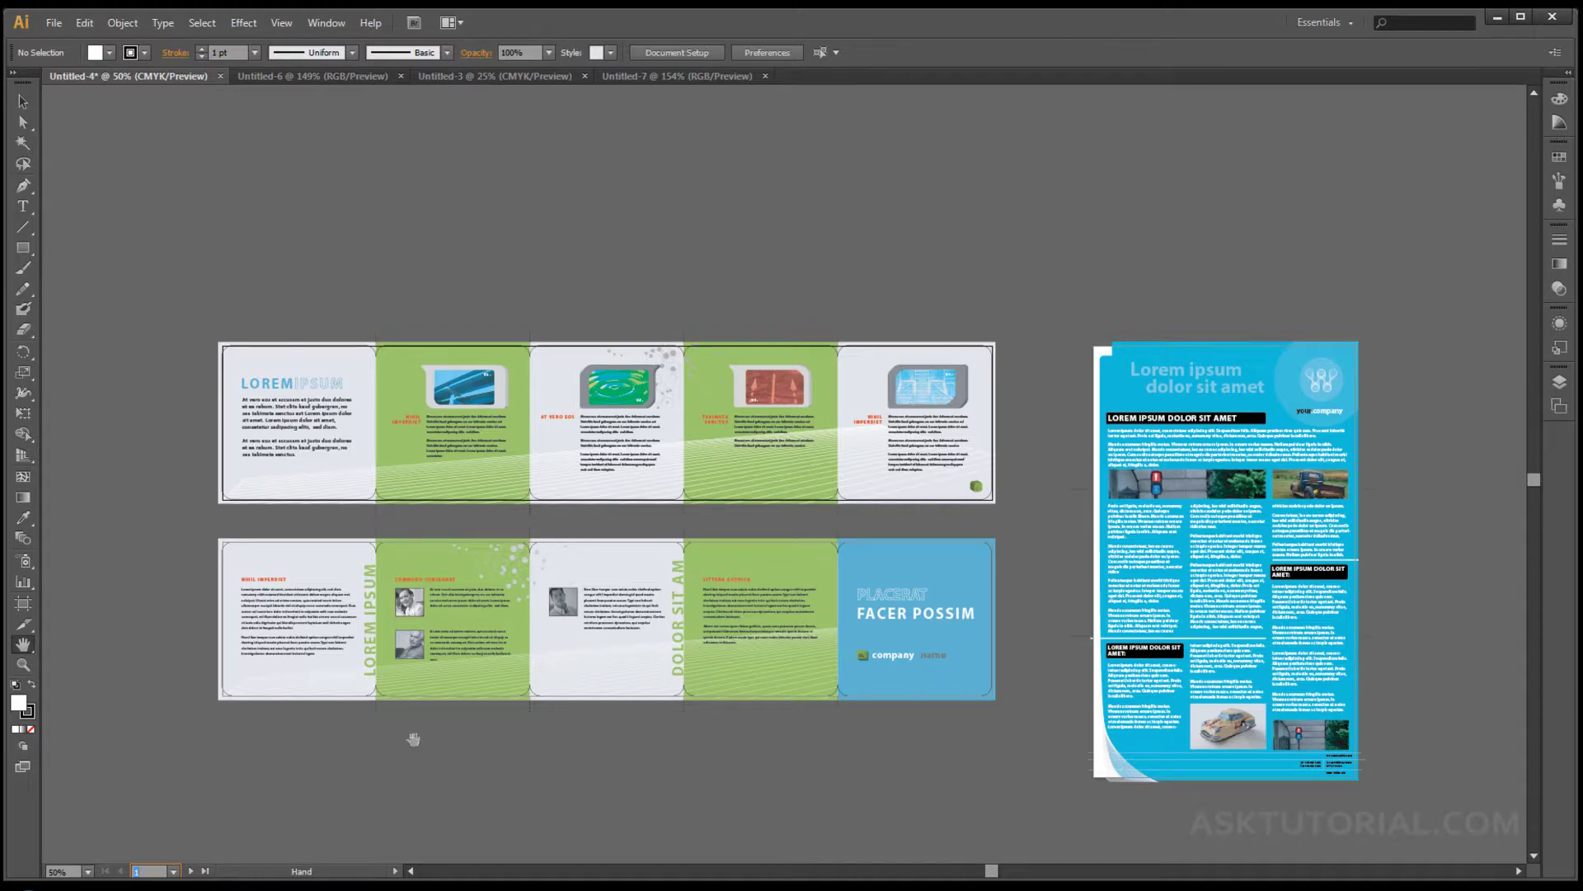
- Enlarge the brochure view to 150%, move across its panels, and reduce the view to 100%
{"action": "scroll", "coordinate": [413, 739], "scroll_direction": "up", "scroll_amount": 3}
{"action": "left_click_drag", "start_coordinate": [626, 382], "coordinate": [722, 578]}
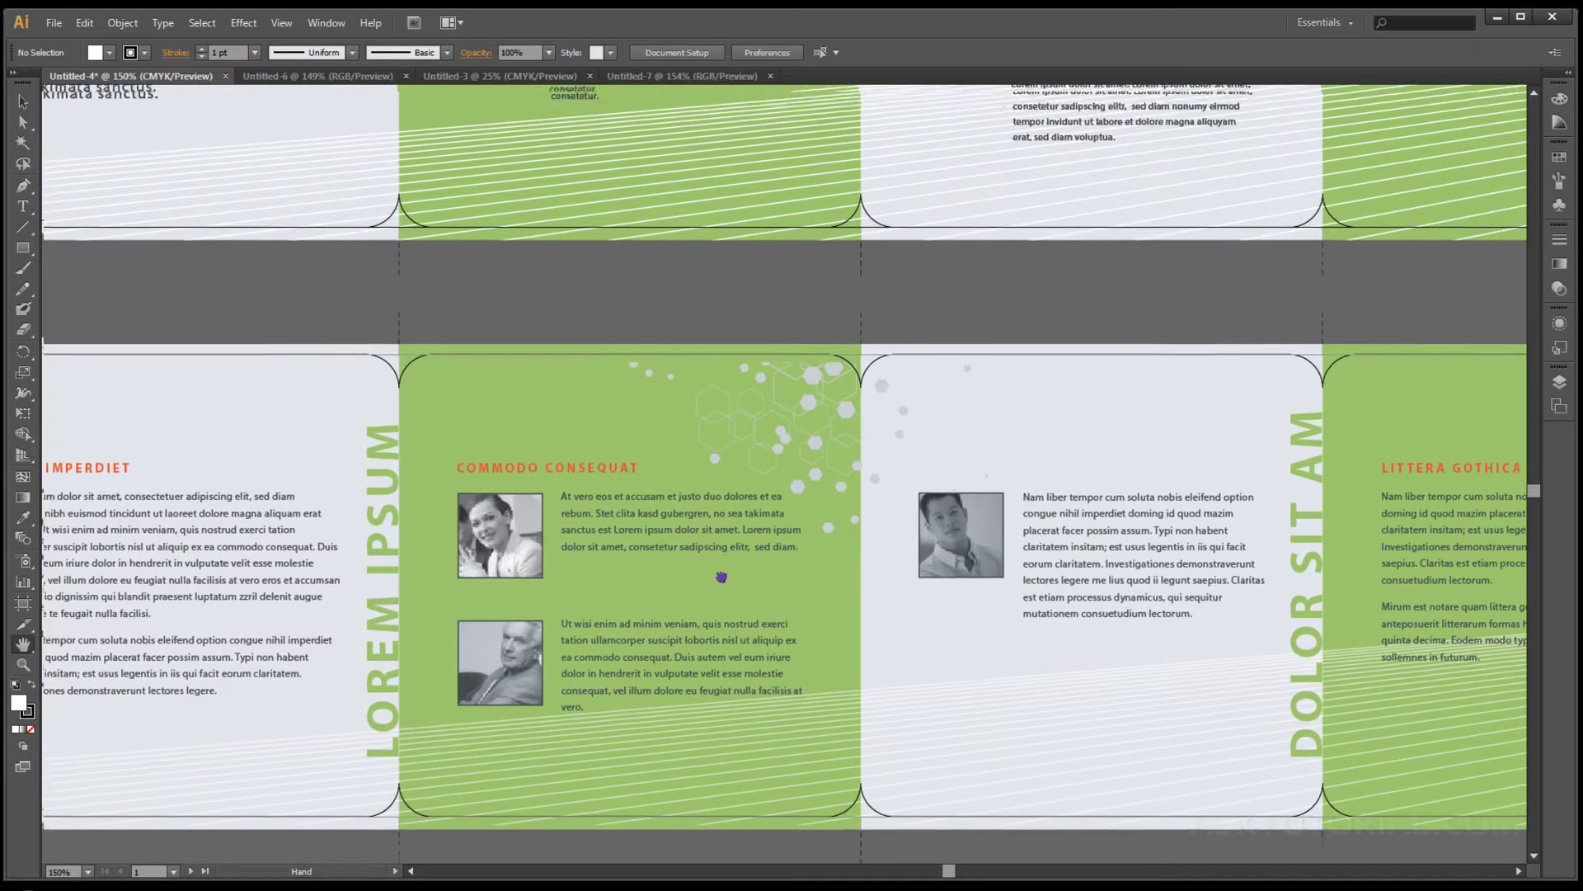
{"action": "left_click_drag", "start_coordinate": [723, 334], "coordinate": [759, 816]}
{"action": "scroll", "coordinate": [846, 738], "scroll_direction": "down", "scroll_amount": 3}
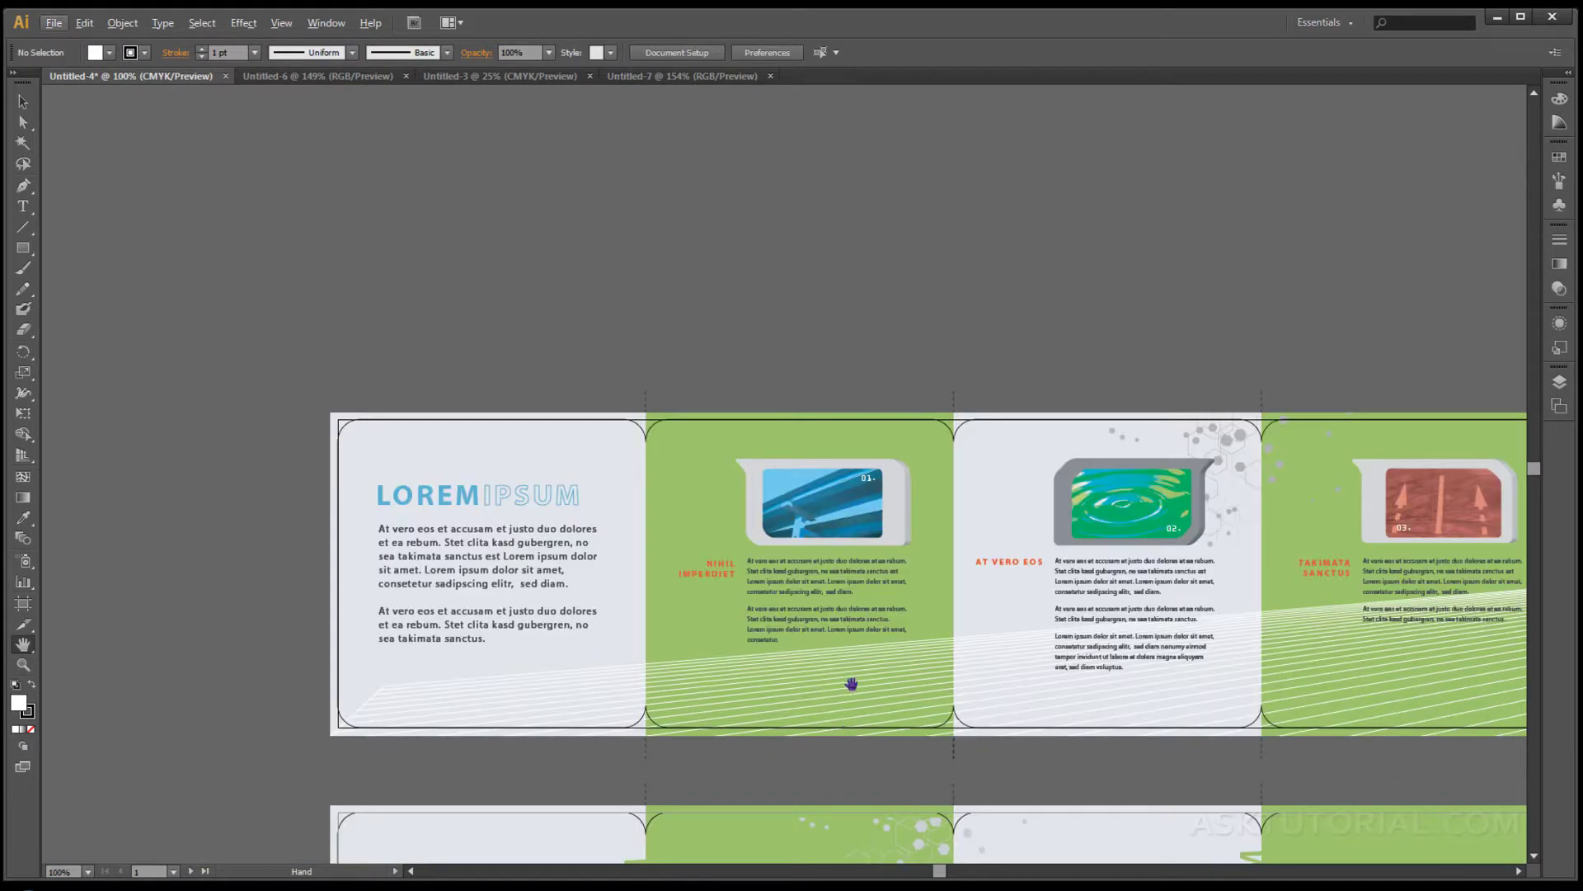
{"action": "left_click_drag", "start_coordinate": [862, 669], "coordinate": [564, 595]}
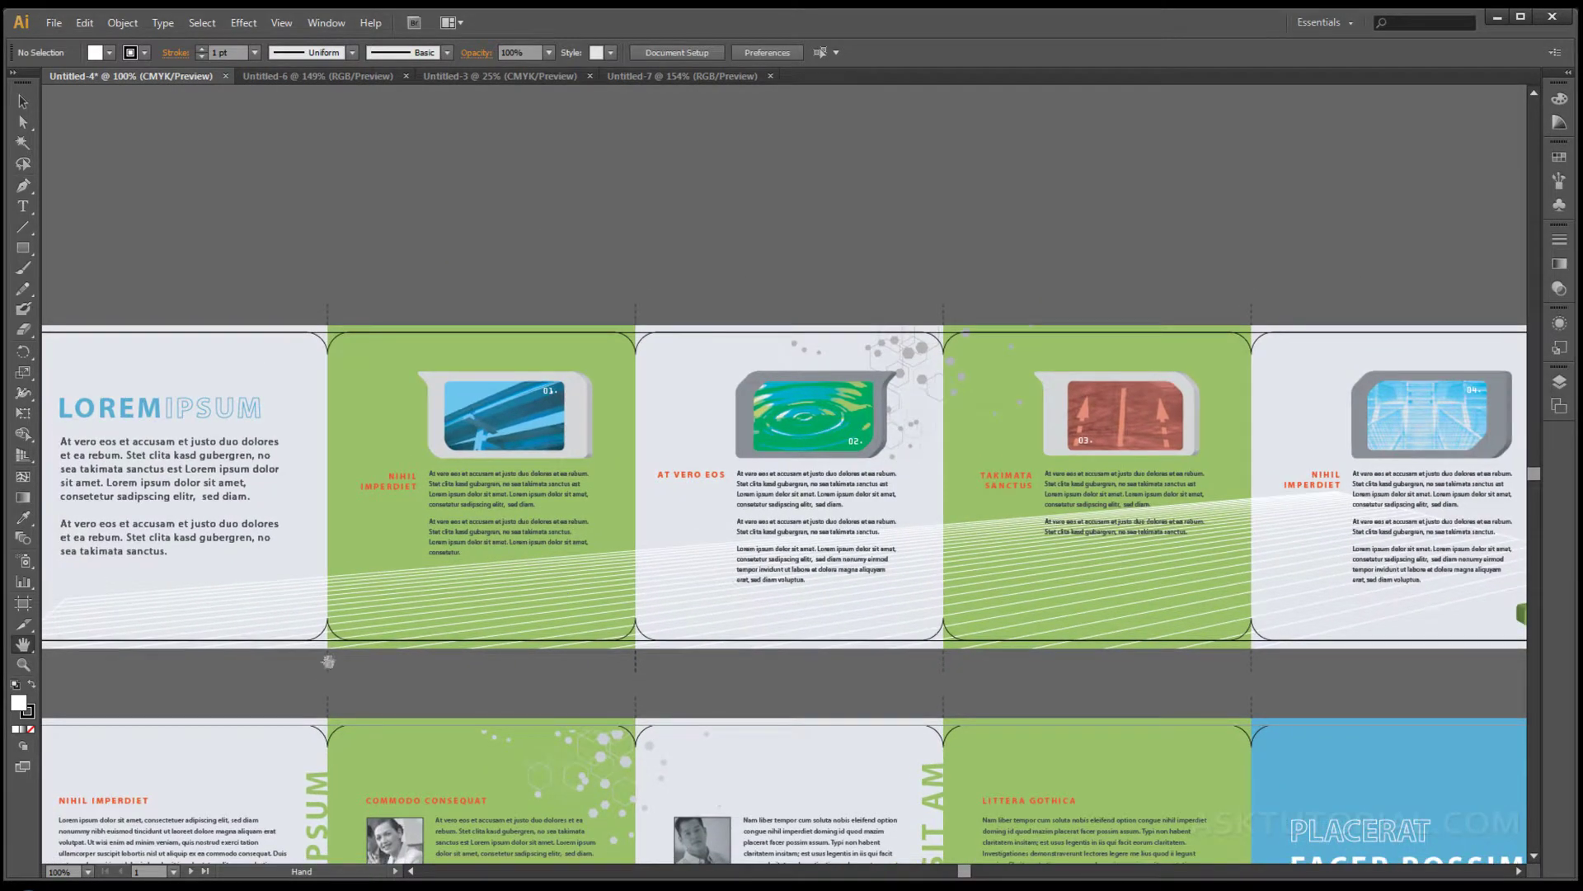
- Go to the artboard Brochure 1 Outside, followed by the artboard Brochure 2
{"action": "left_click", "coordinate": [173, 871]}
{"action": "left_click", "coordinate": [192, 834]}
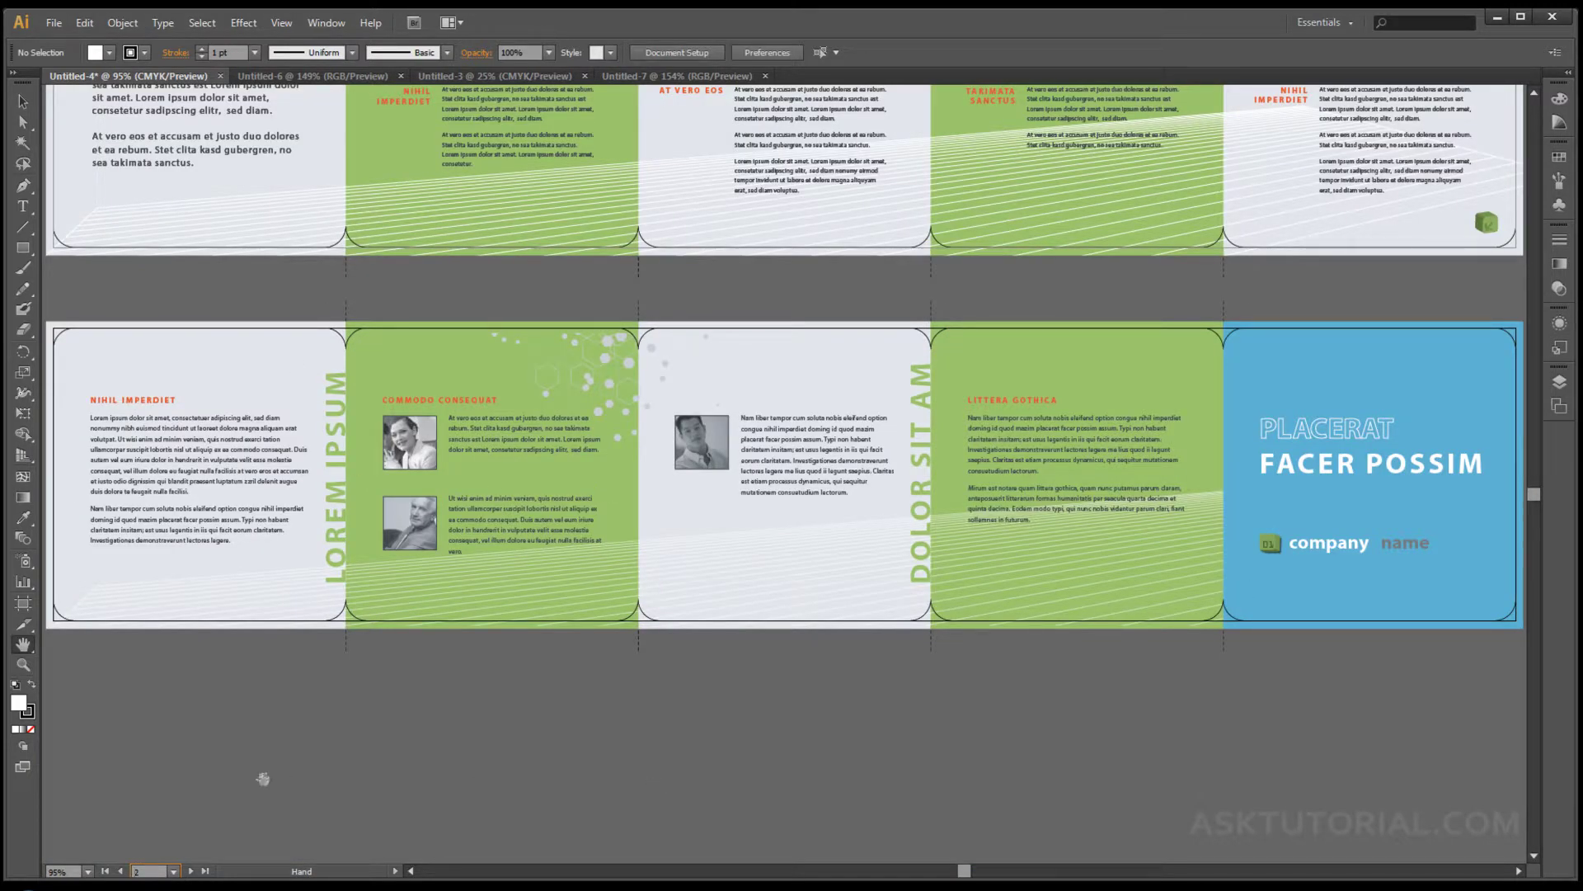
{"action": "left_click", "coordinate": [173, 871]}
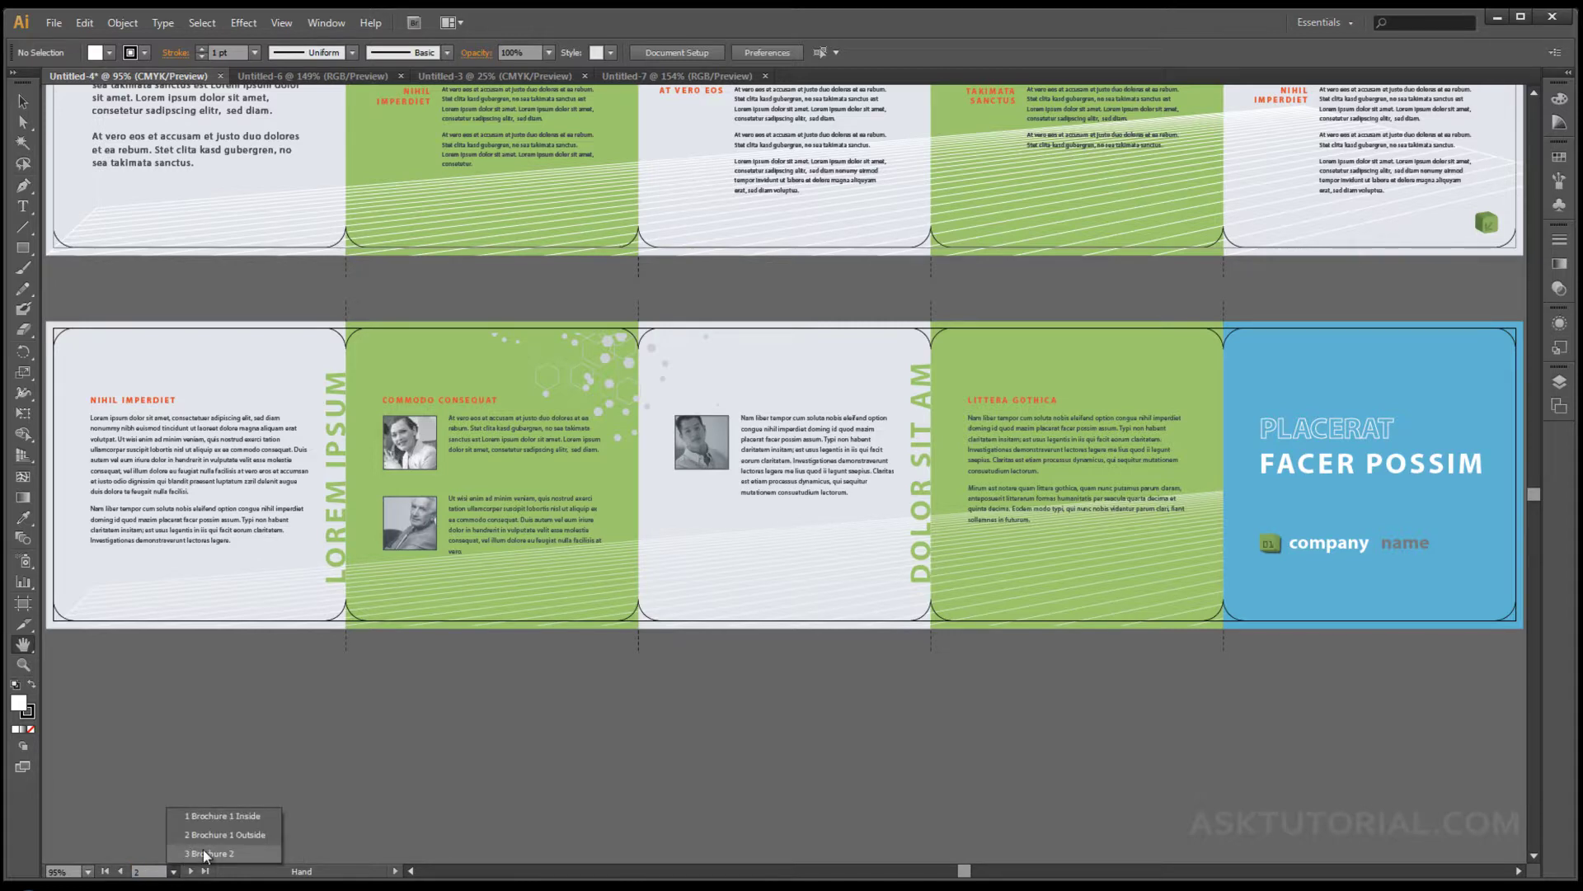
{"action": "left_click", "coordinate": [205, 854]}
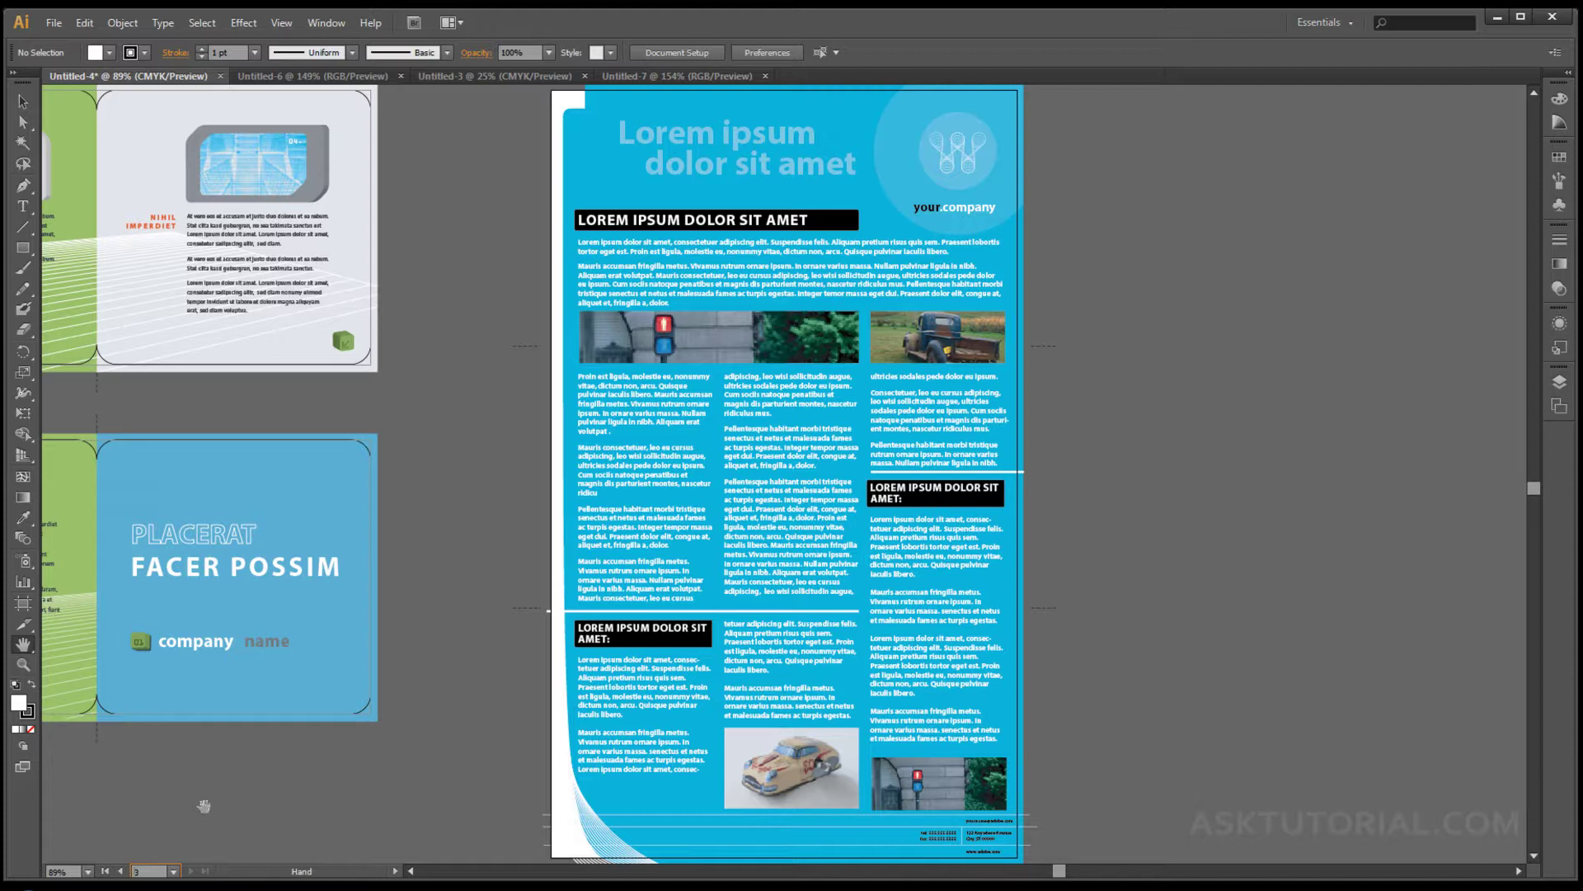
{"action": "key", "text": "ctrl"}
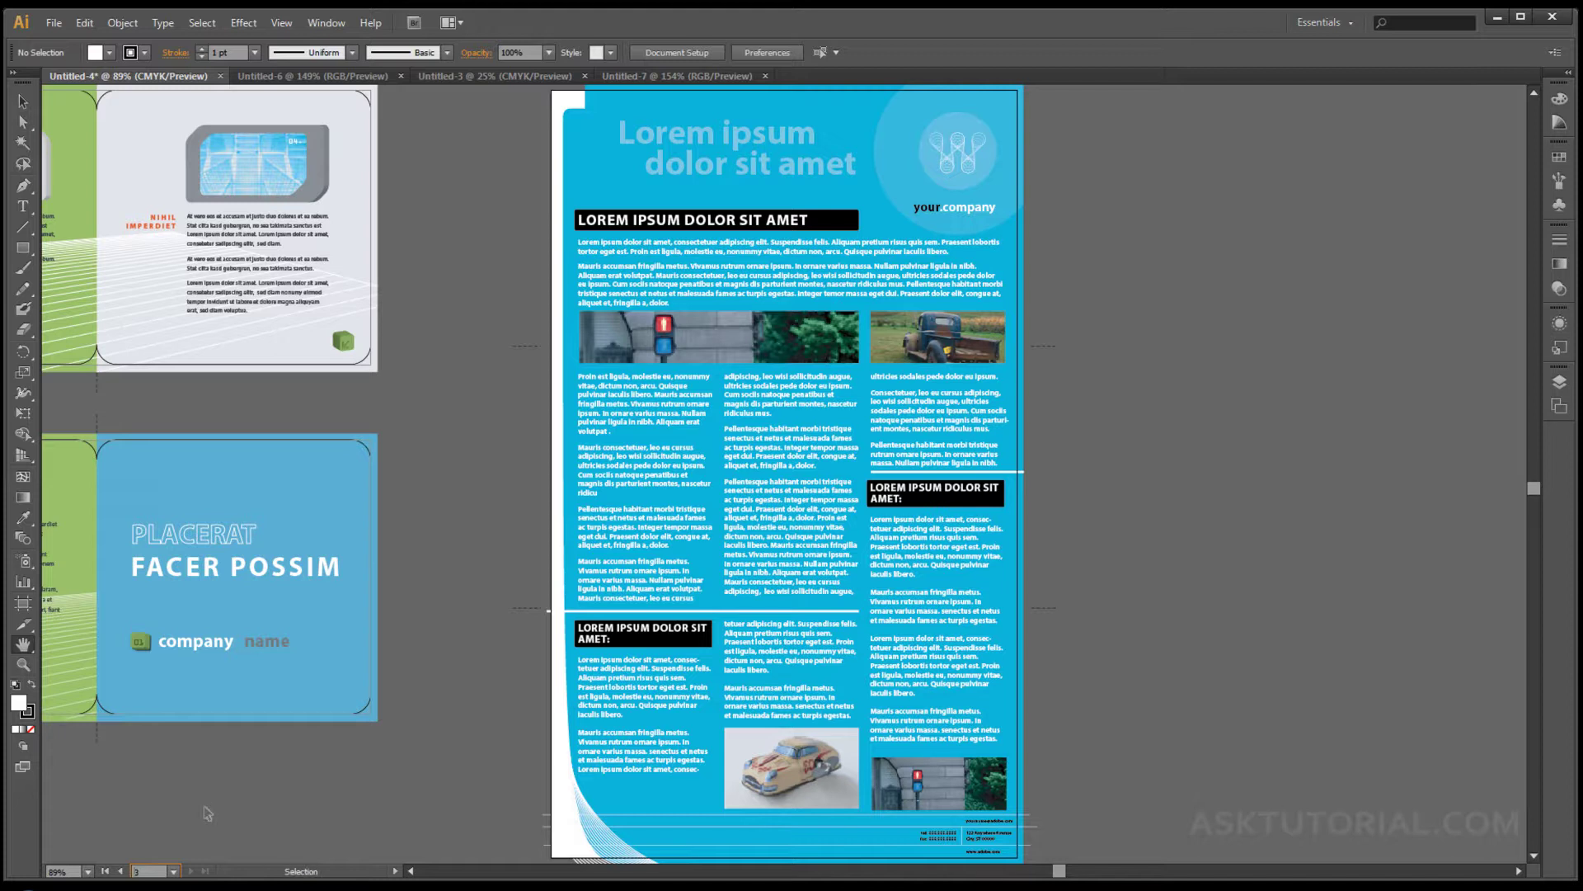
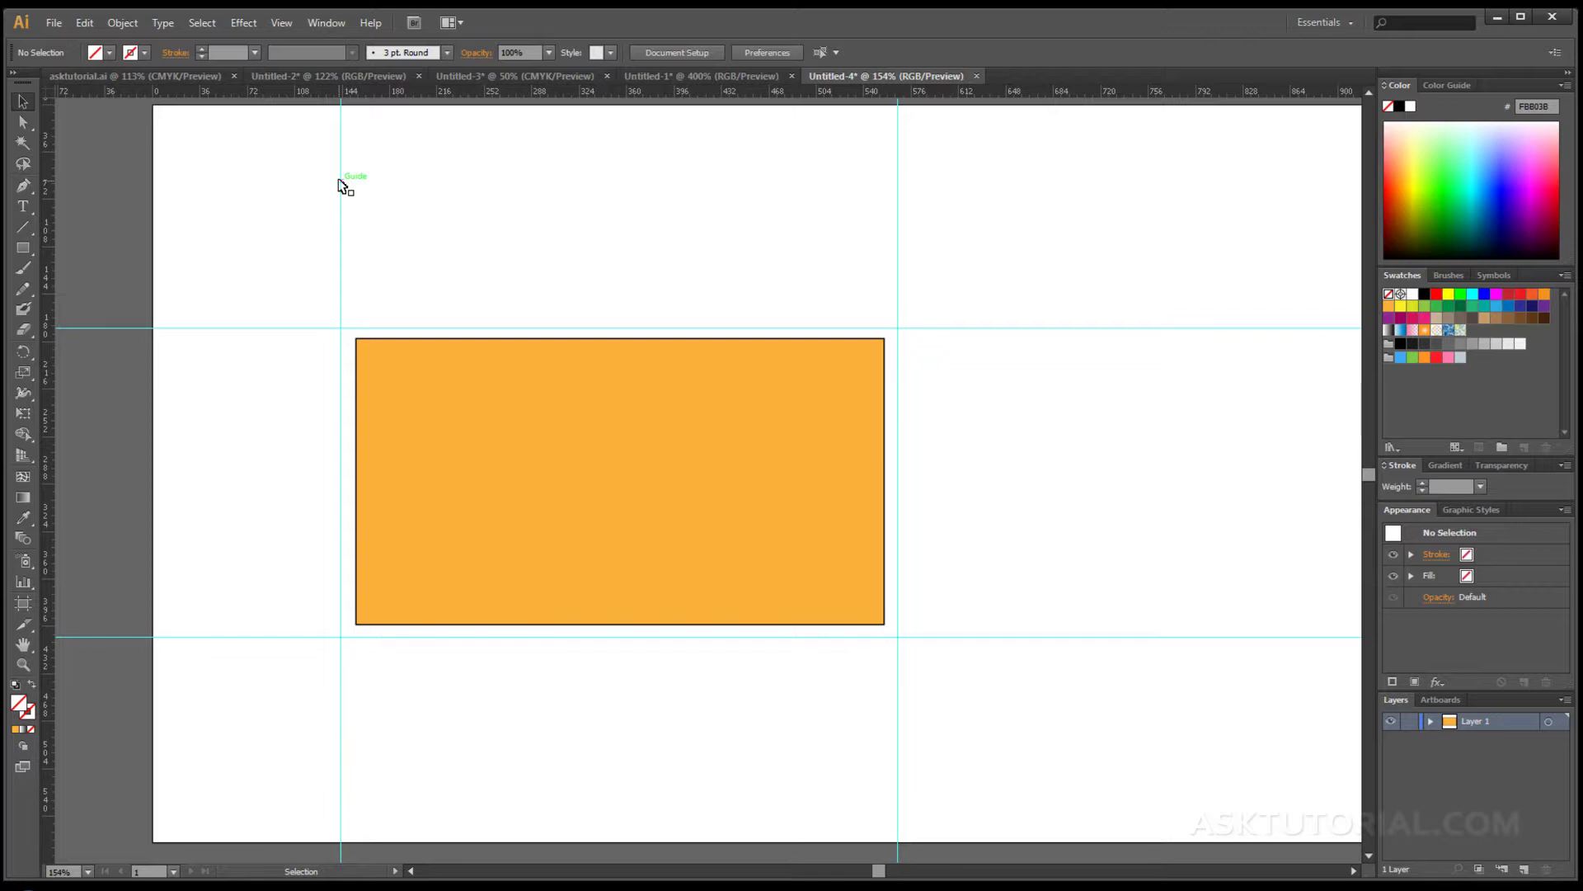
- Toggle the rulers off and on several times around the orange rectangle's document, leaving them shown with the Selection tool active
{"action": "key", "text": "a"}
{"action": "key", "text": "ctrl+r"}
{"action": "key", "text": "ctrl+r"}
{"action": "key", "text": "ctrl+r"}
{"action": "key", "text": "ctrl+r"}
{"action": "key", "text": "ctrl+r"}
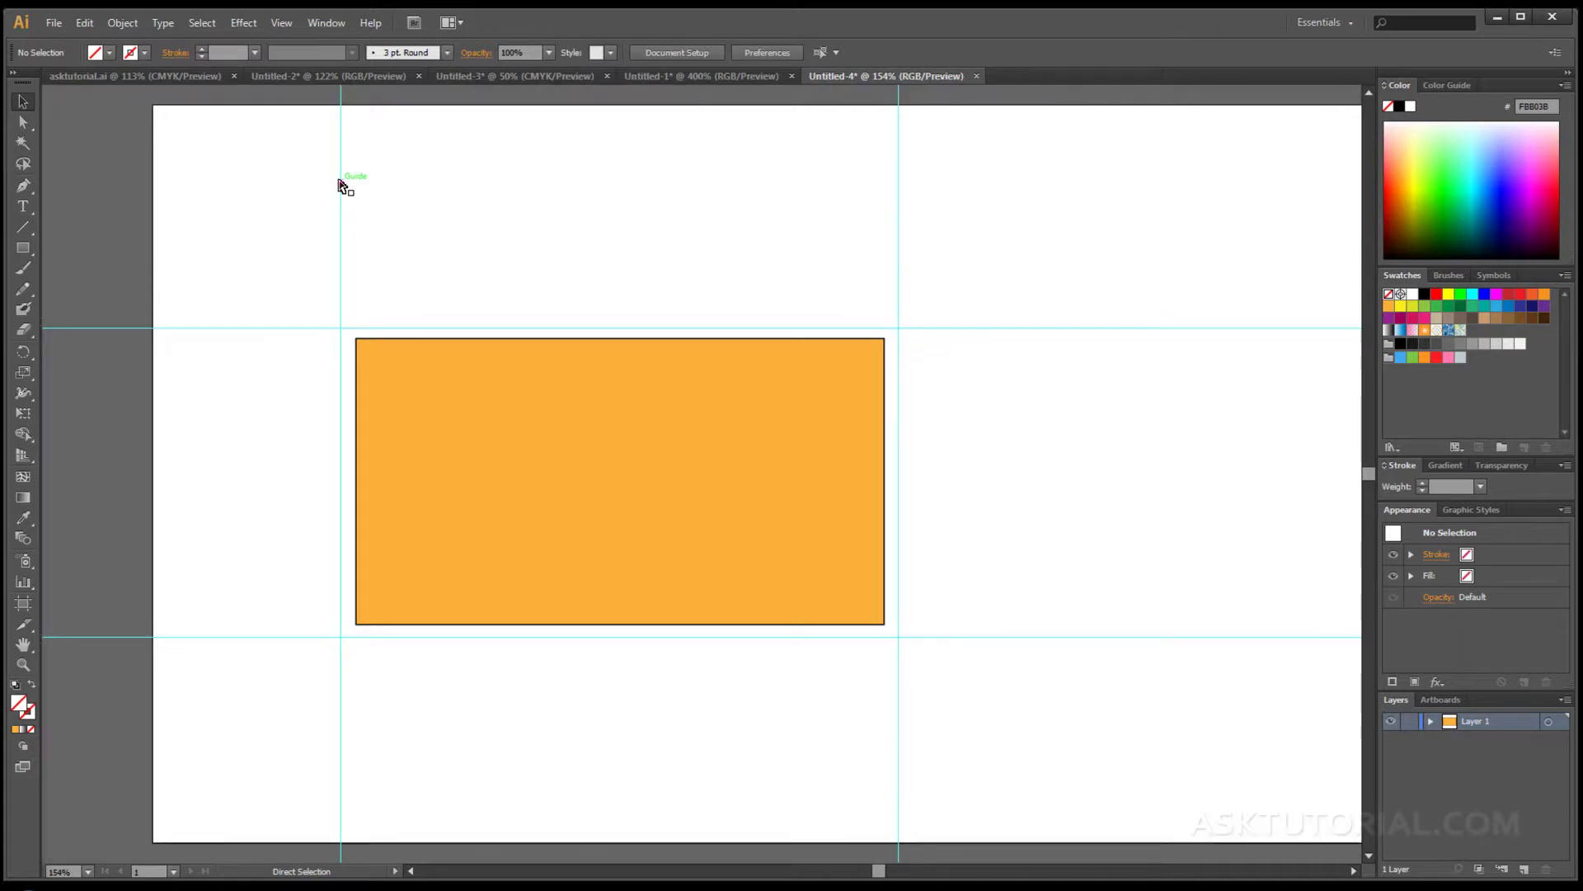
{"action": "key", "text": "ctrl+r"}
{"action": "key", "text": "v"}
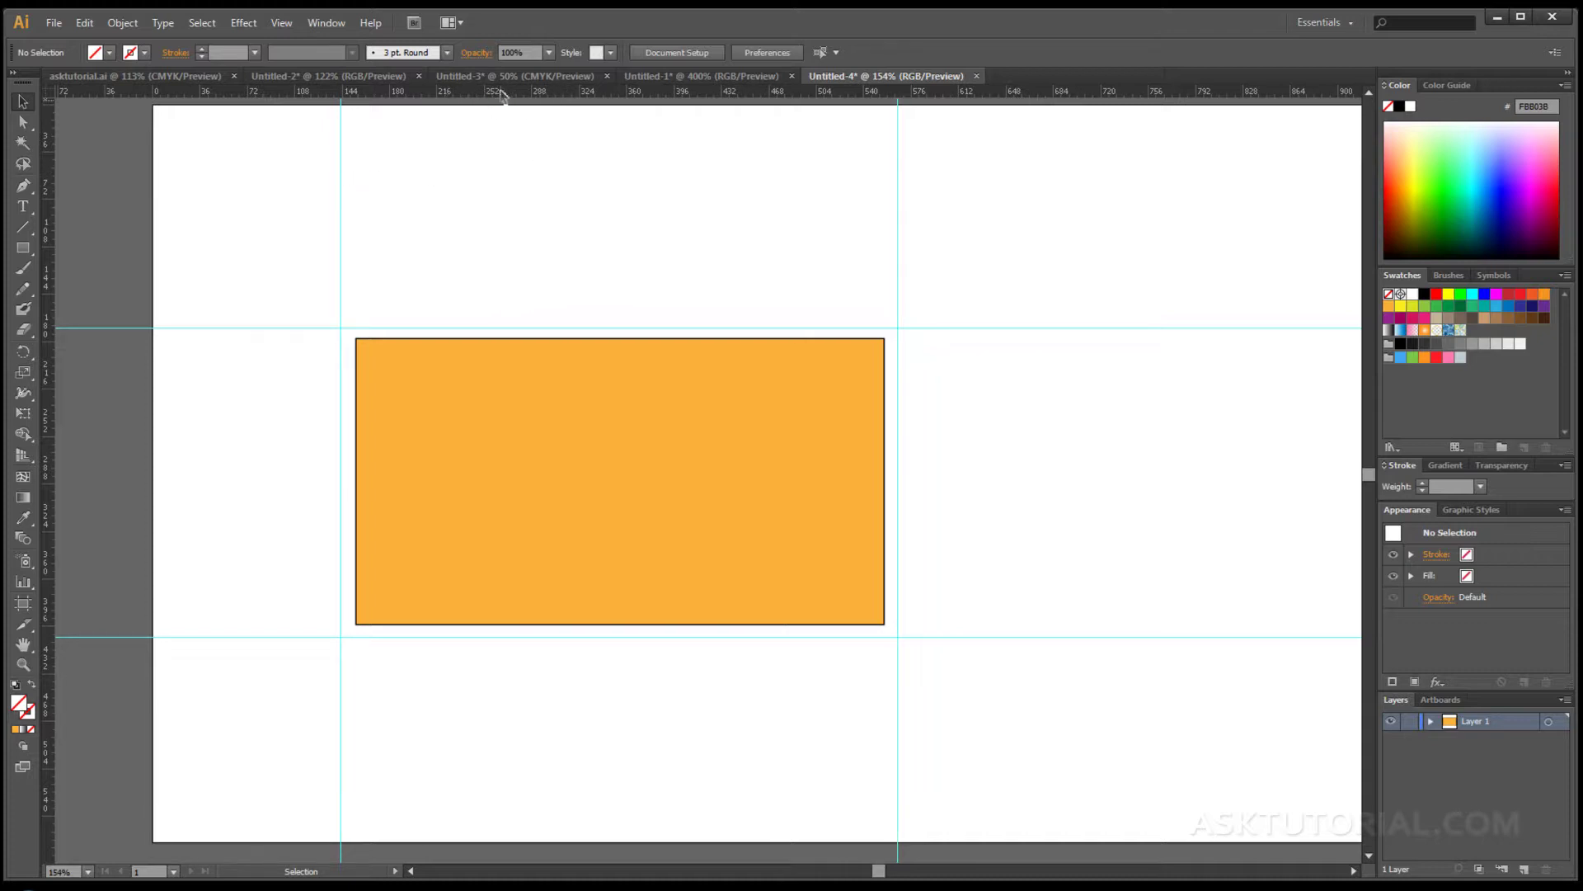
- Examine the measurement units offered for the ruler and the commands for hiding or changing rulers
{"action": "right_click", "coordinate": [527, 97]}
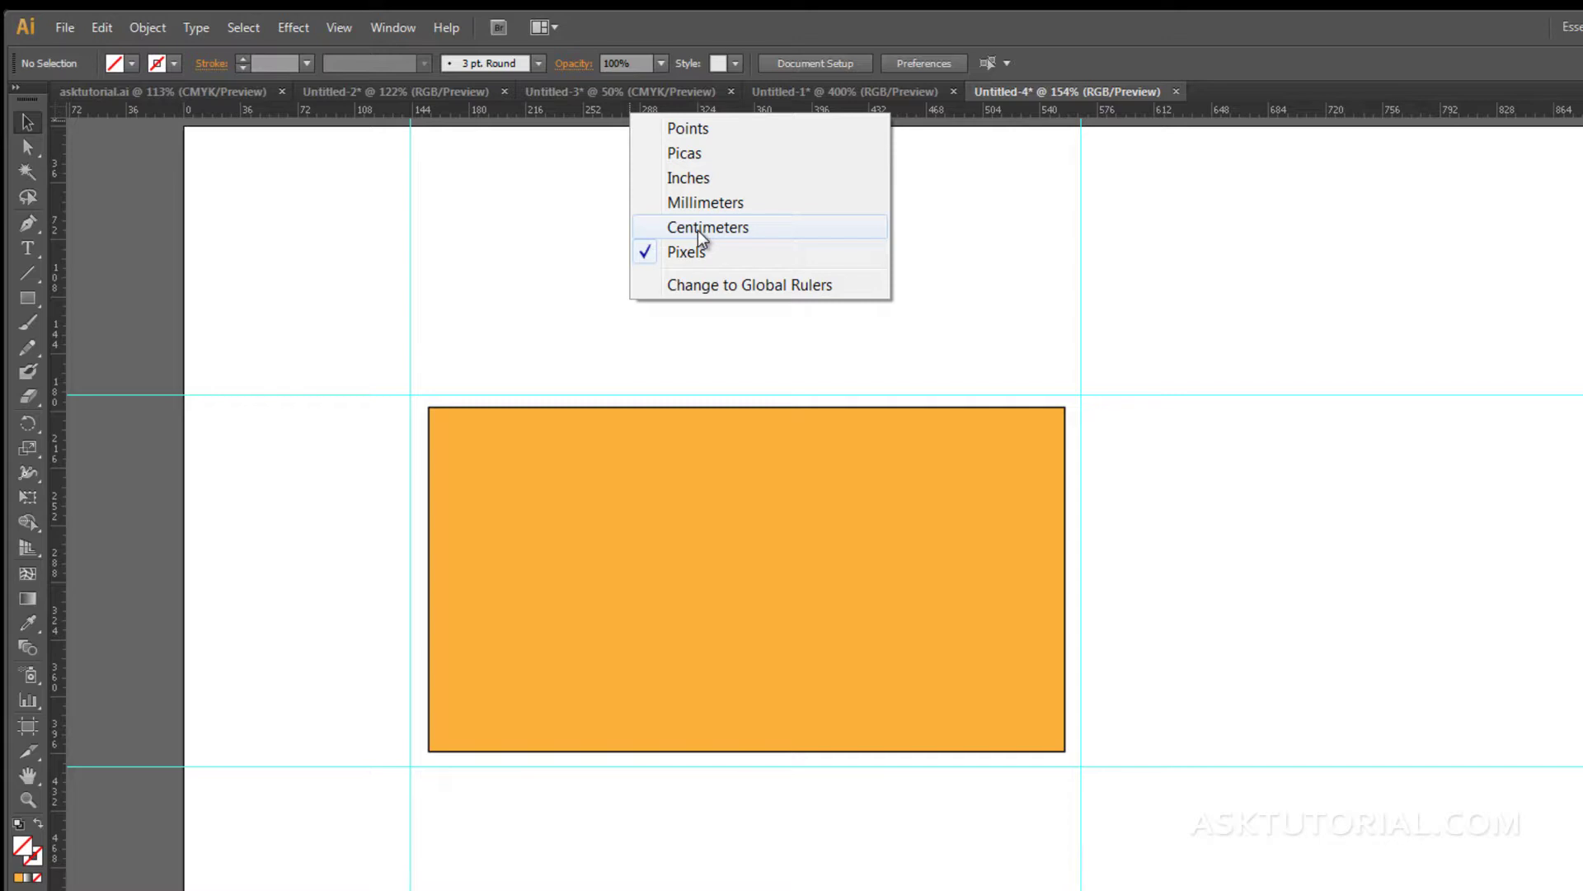
{"action": "left_click", "coordinate": [608, 114]}
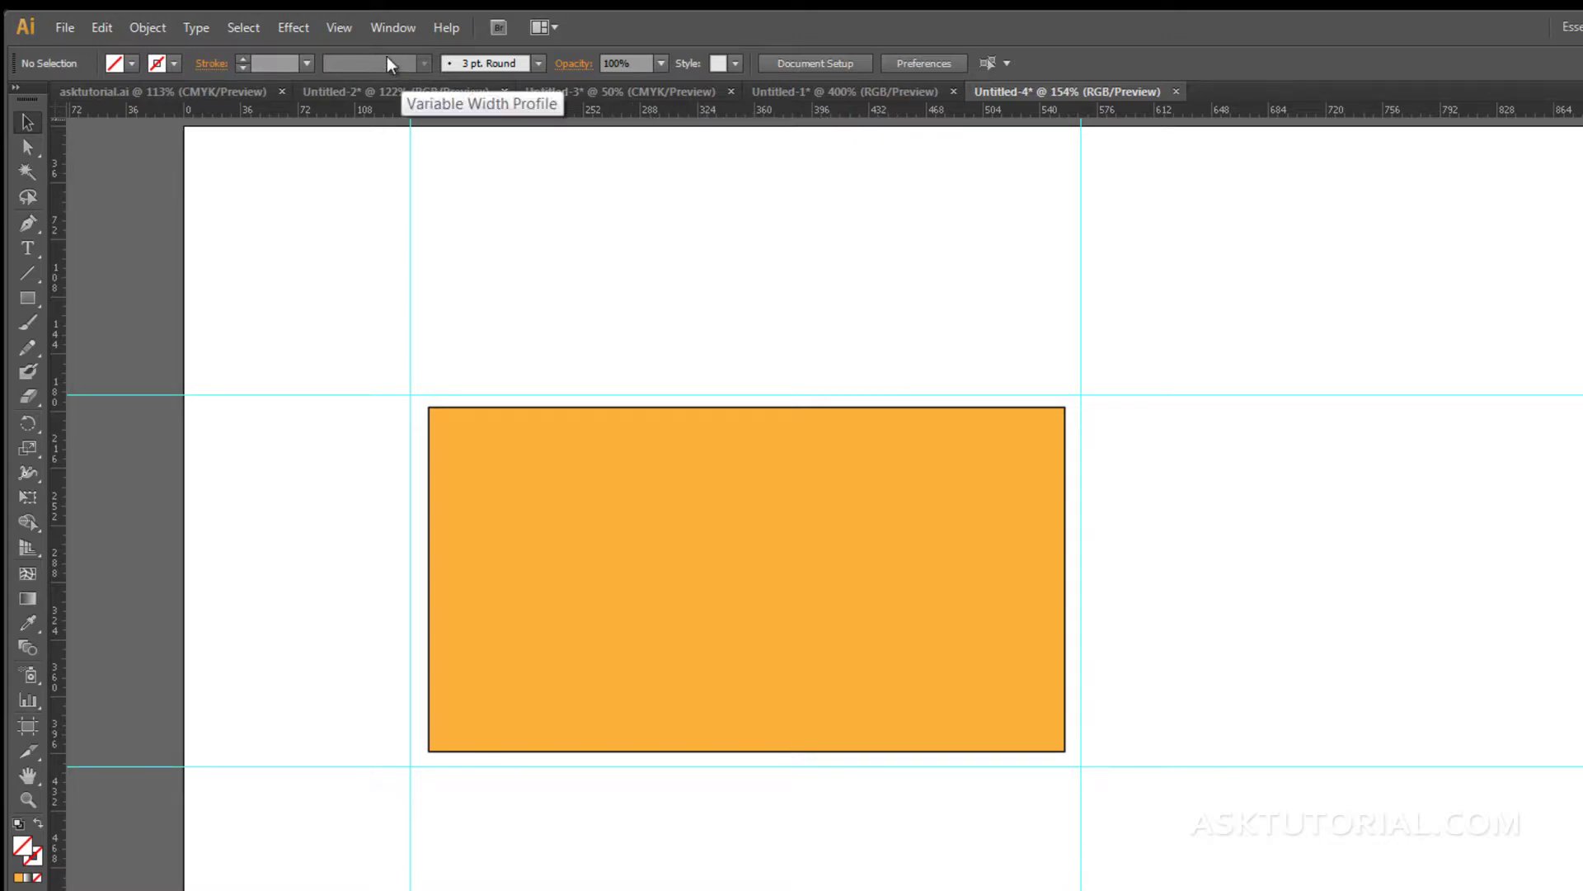
{"action": "left_click", "coordinate": [343, 28]}
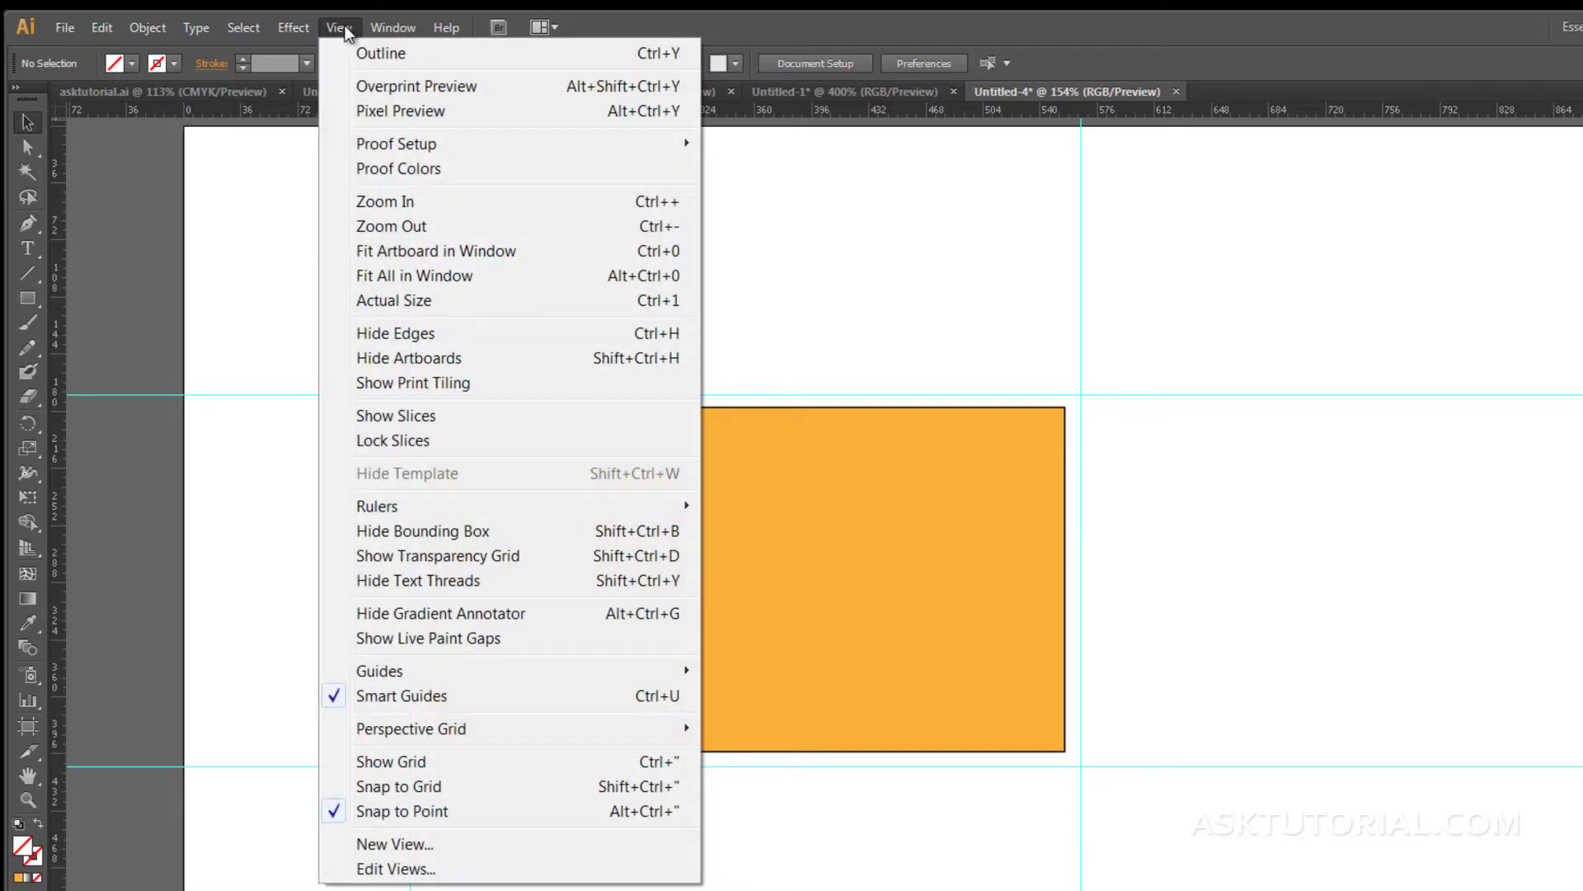
{"action": "mouse_move", "coordinate": [417, 513]}
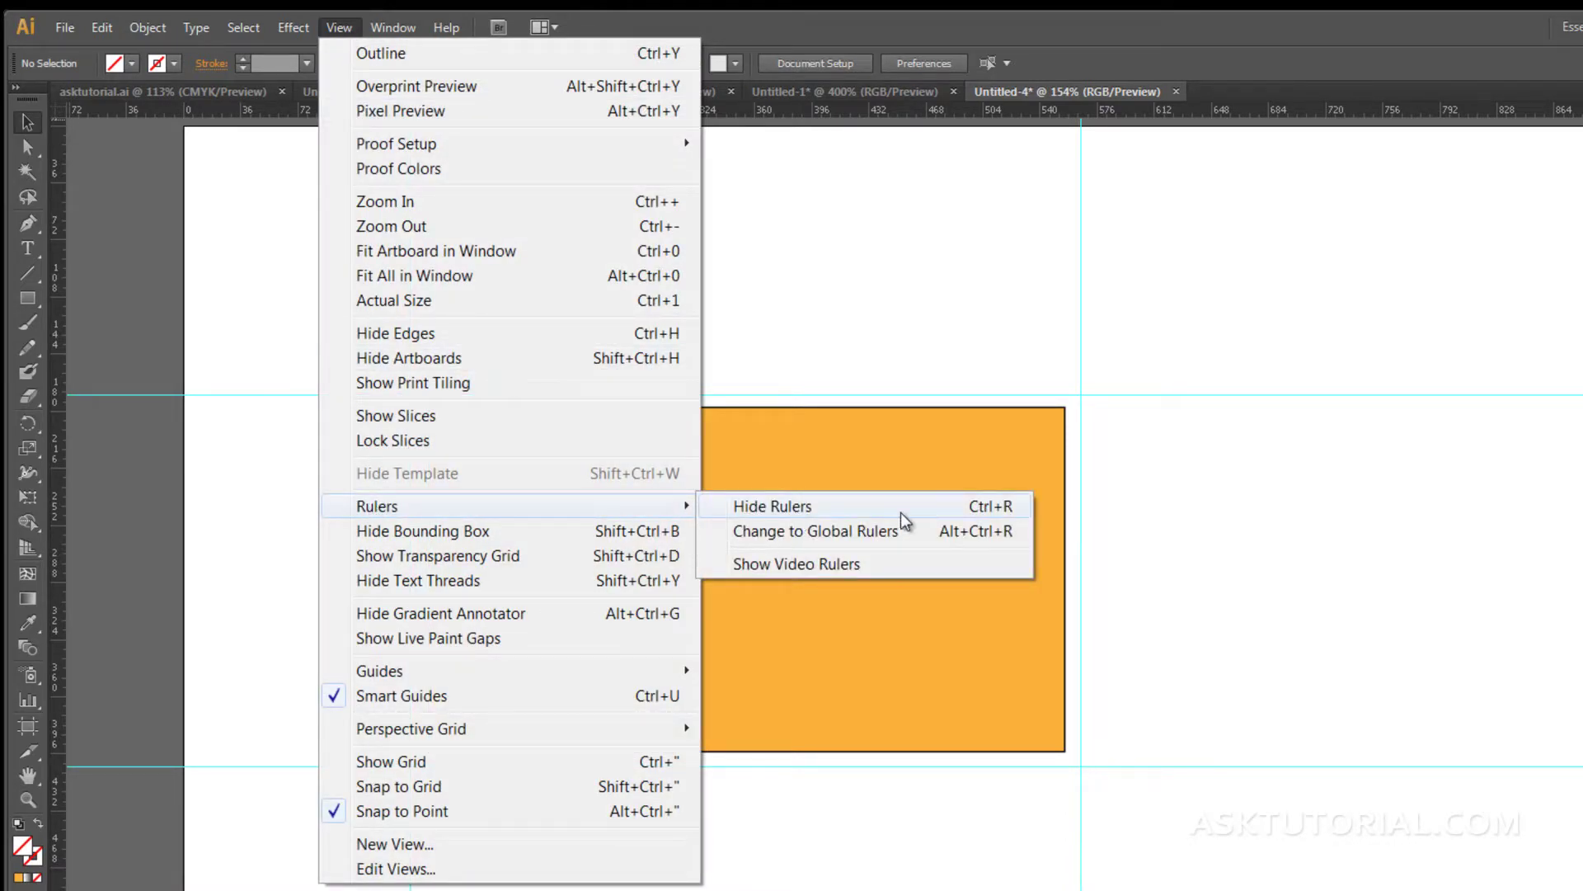
{"action": "left_click", "coordinate": [764, 506]}
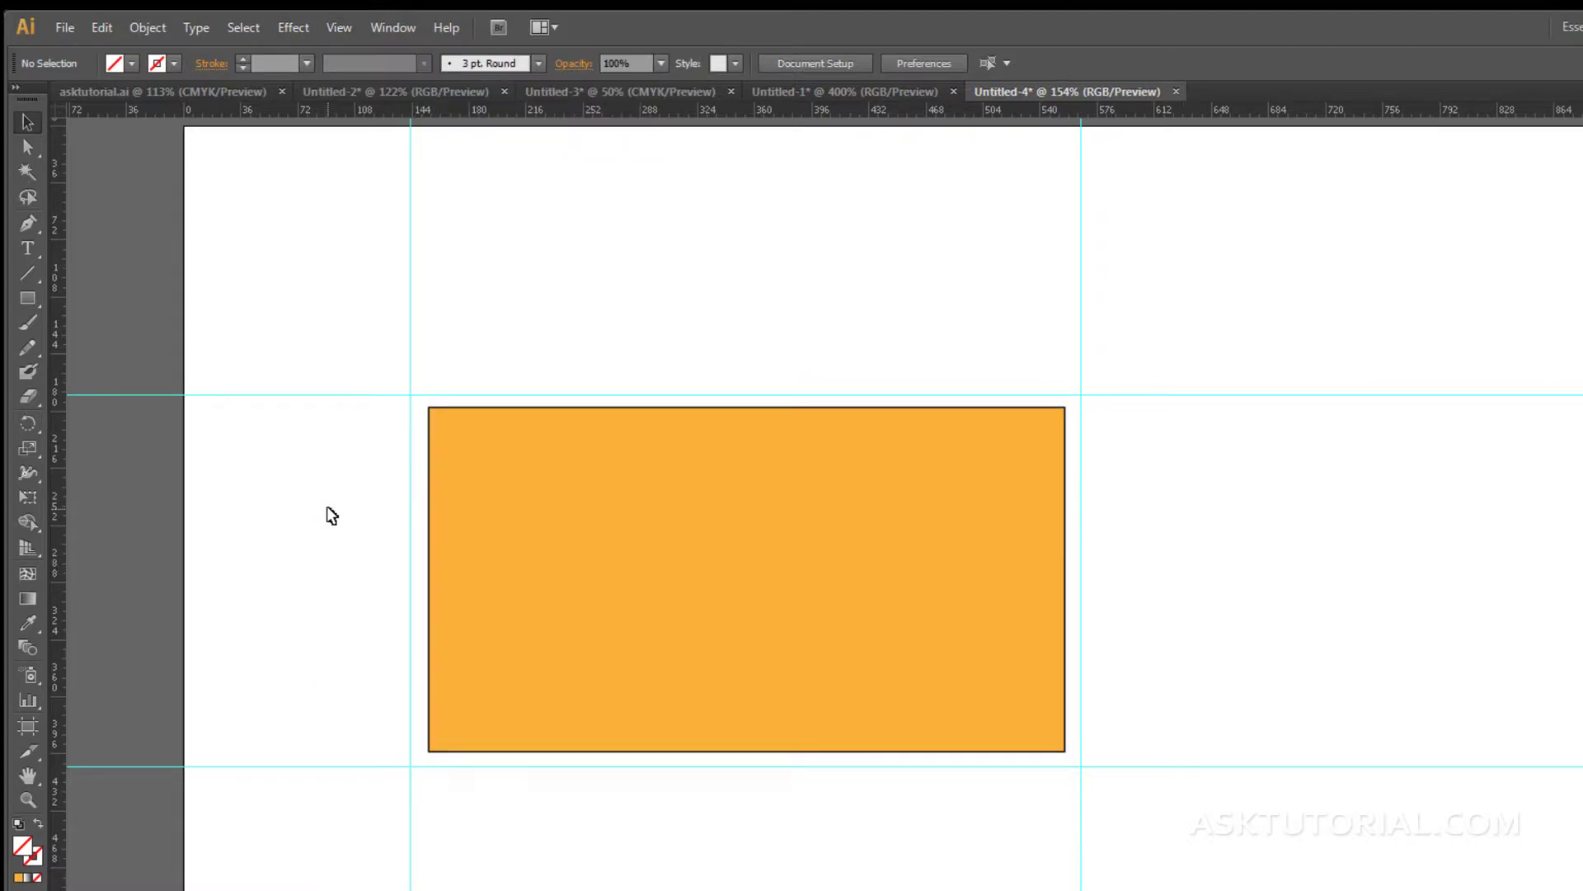
- Show the grid in the orange rectangle's document
{"action": "left_click", "coordinate": [340, 29]}
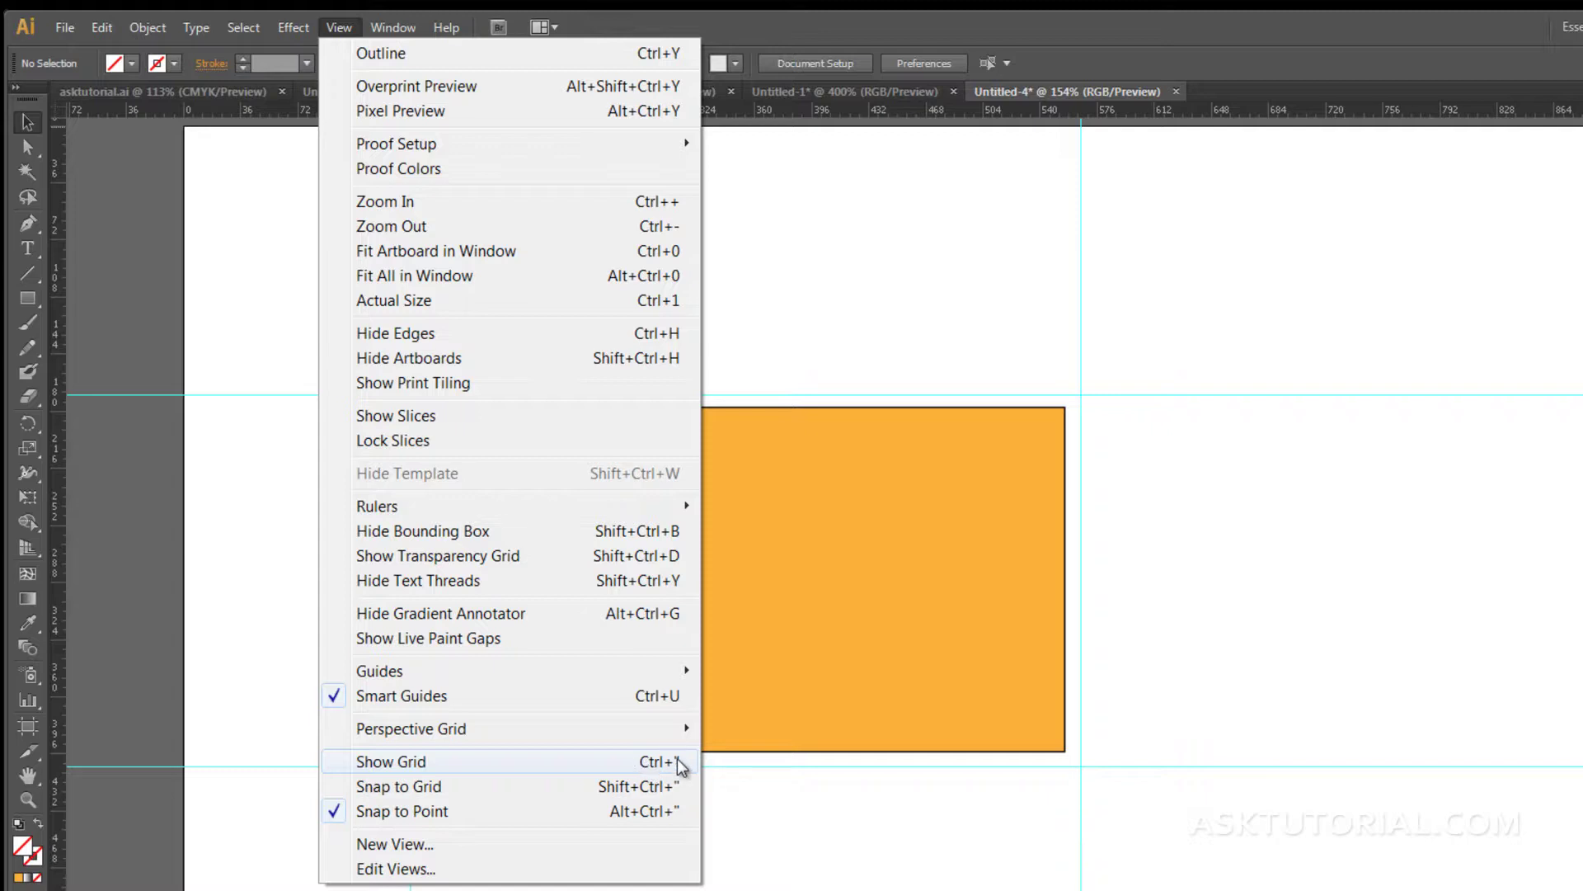
{"action": "left_click", "coordinate": [531, 760]}
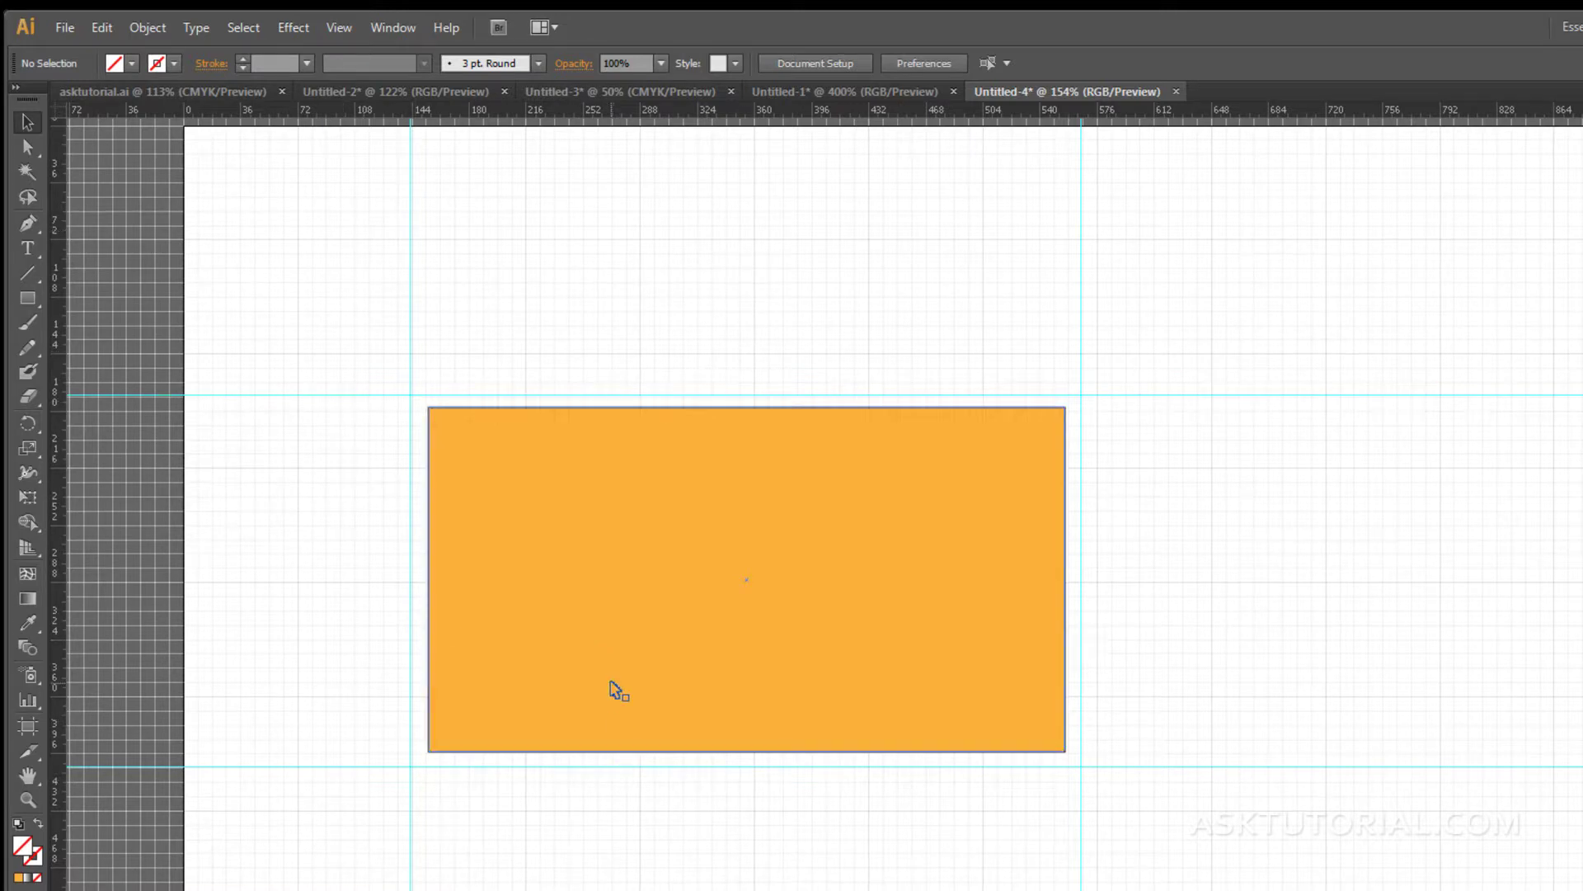
- Set the grid color to Black in the Guides & Grid preferences
{"action": "left_click", "coordinate": [111, 29]}
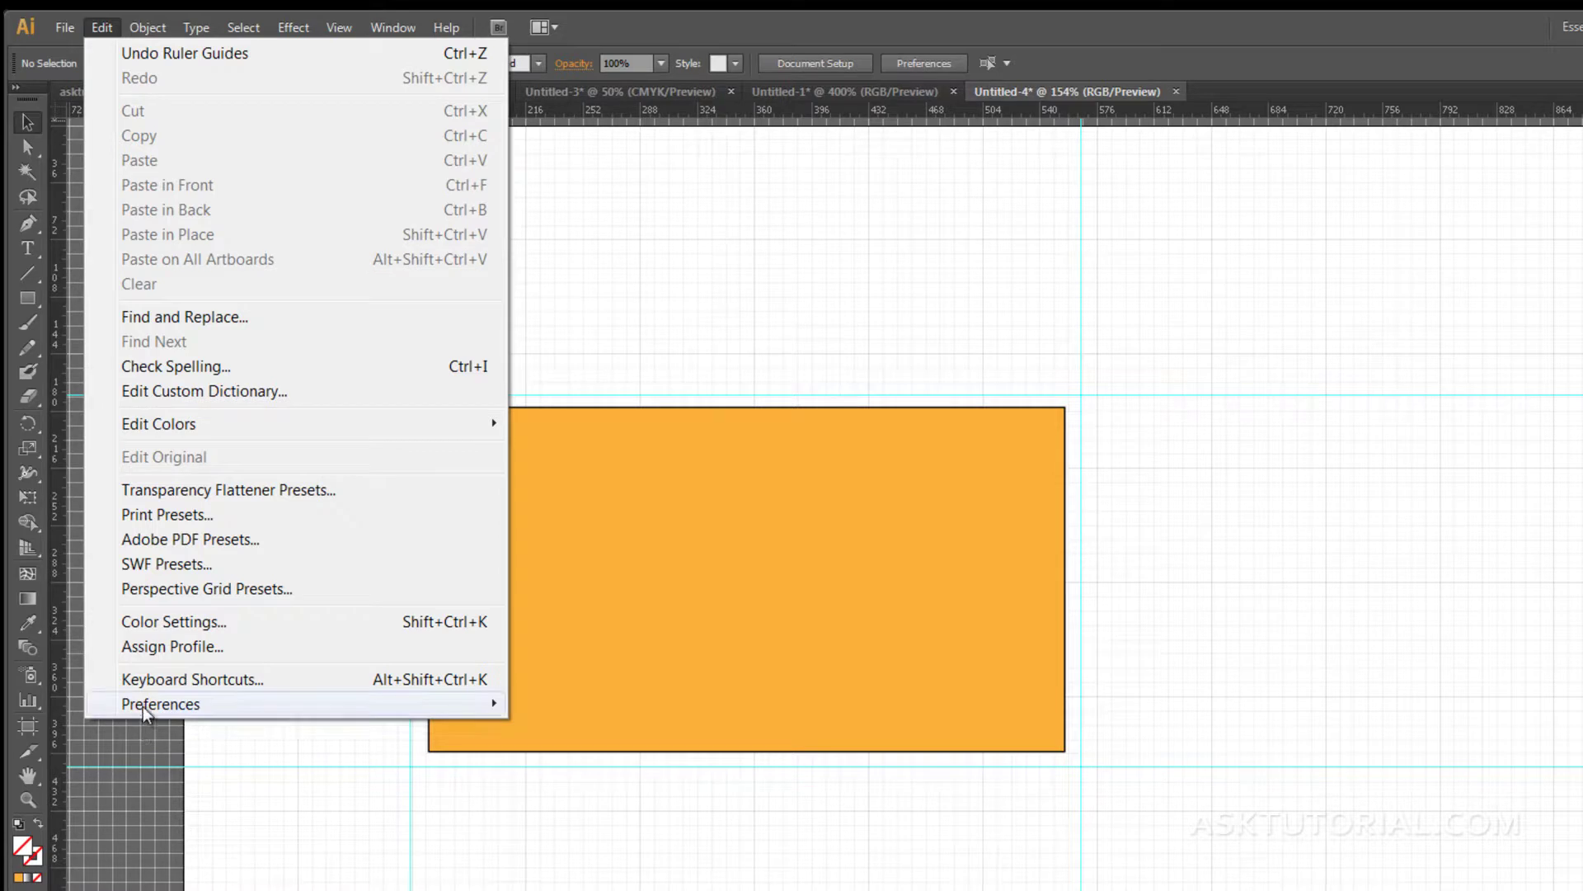
{"action": "mouse_move", "coordinate": [141, 704]}
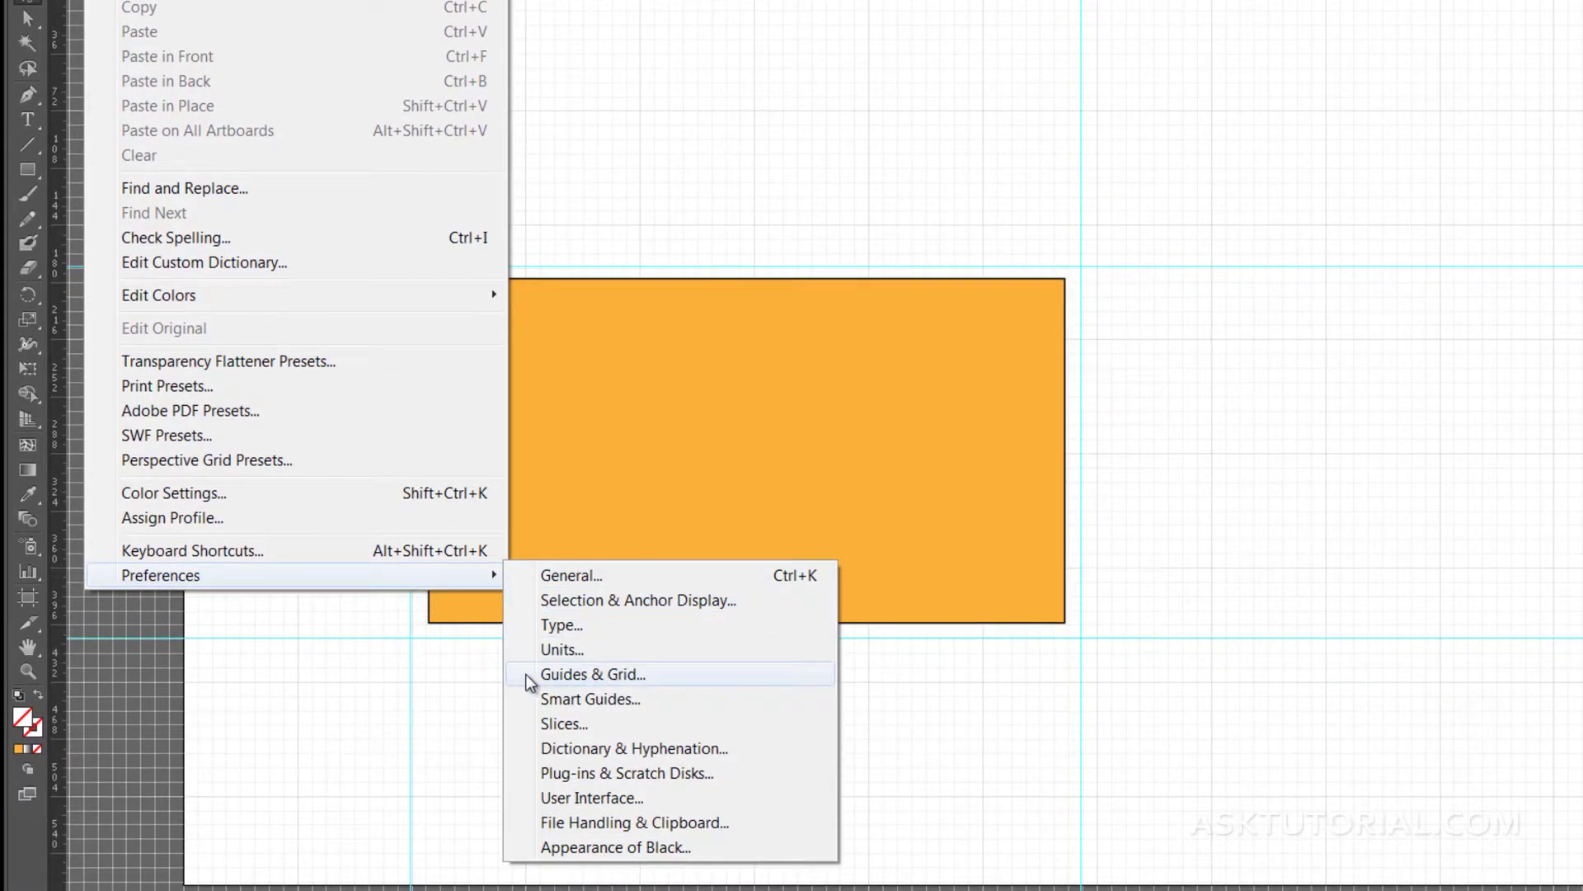
{"action": "left_click", "coordinate": [613, 675]}
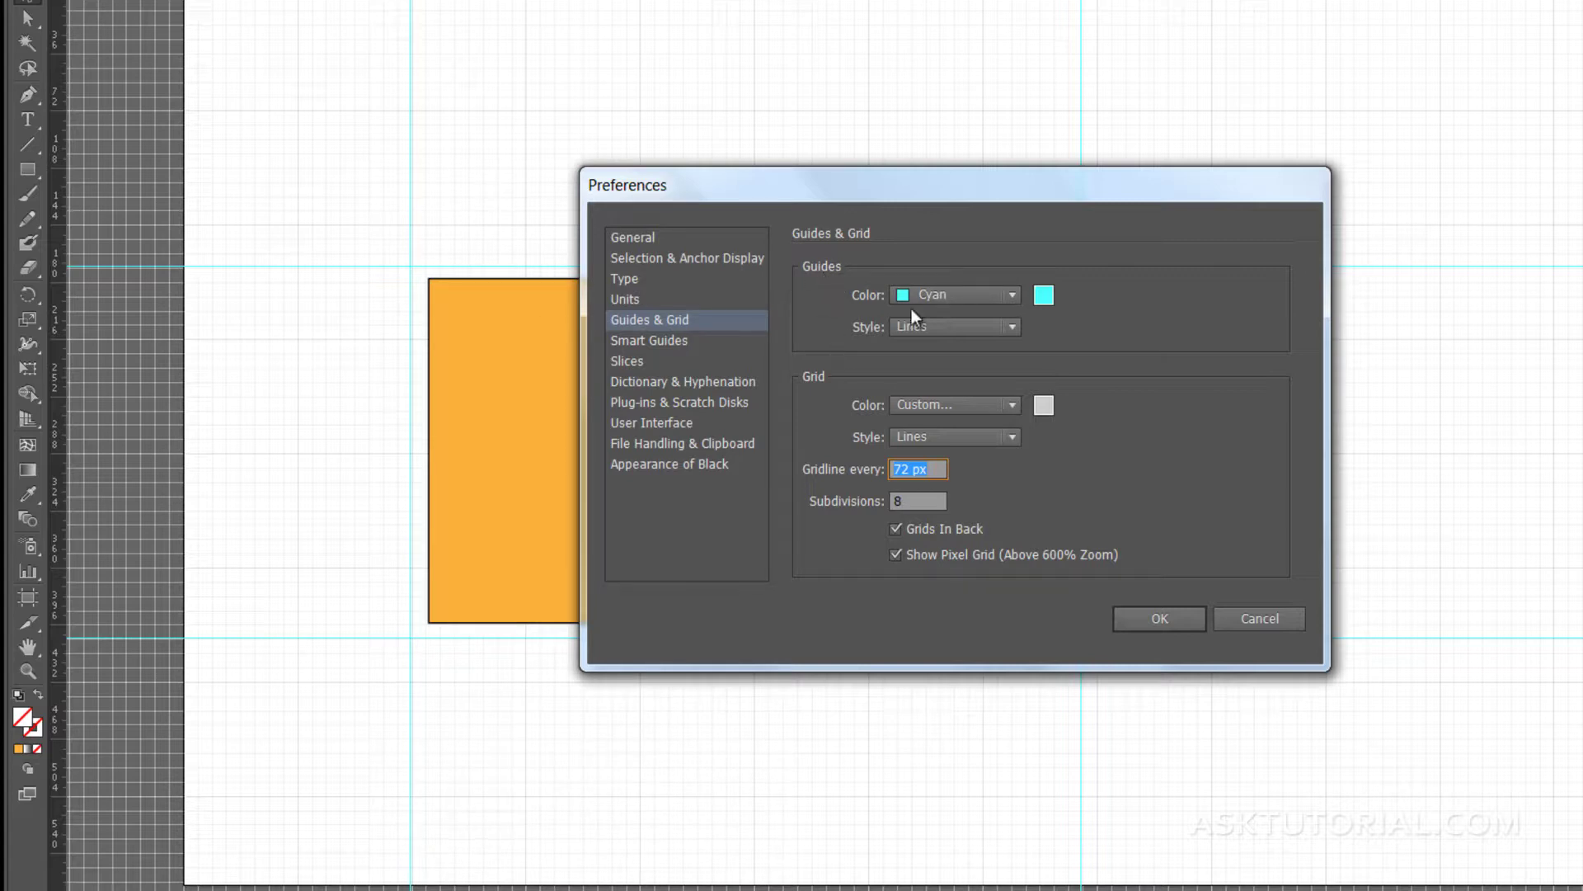
{"action": "left_click", "coordinate": [1045, 297]}
{"action": "left_click", "coordinate": [1043, 404]}
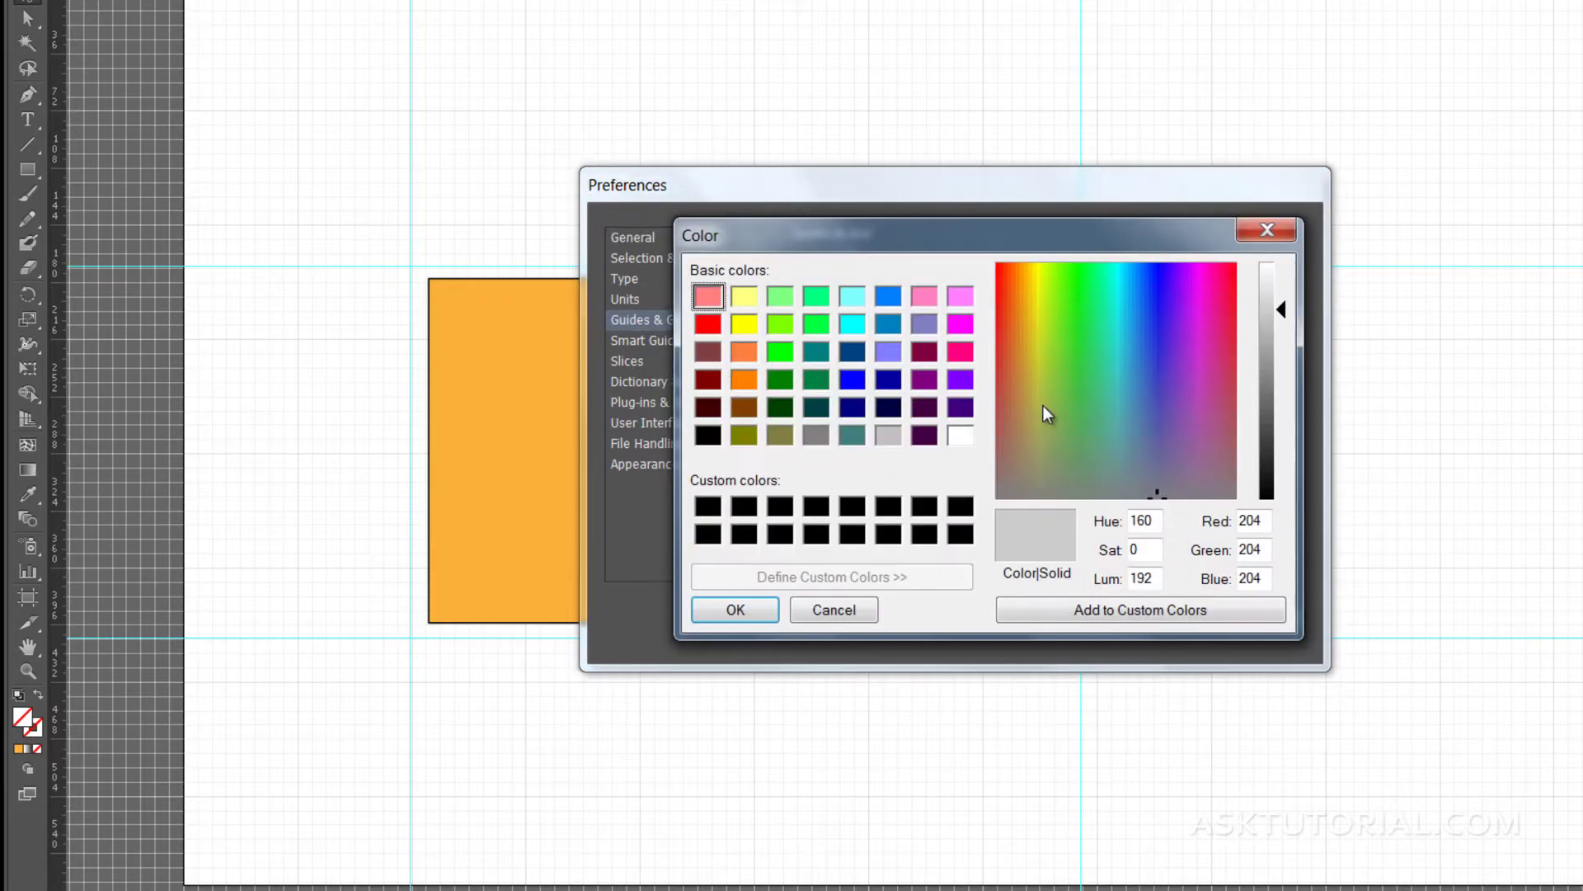
{"action": "left_click", "coordinate": [708, 435]}
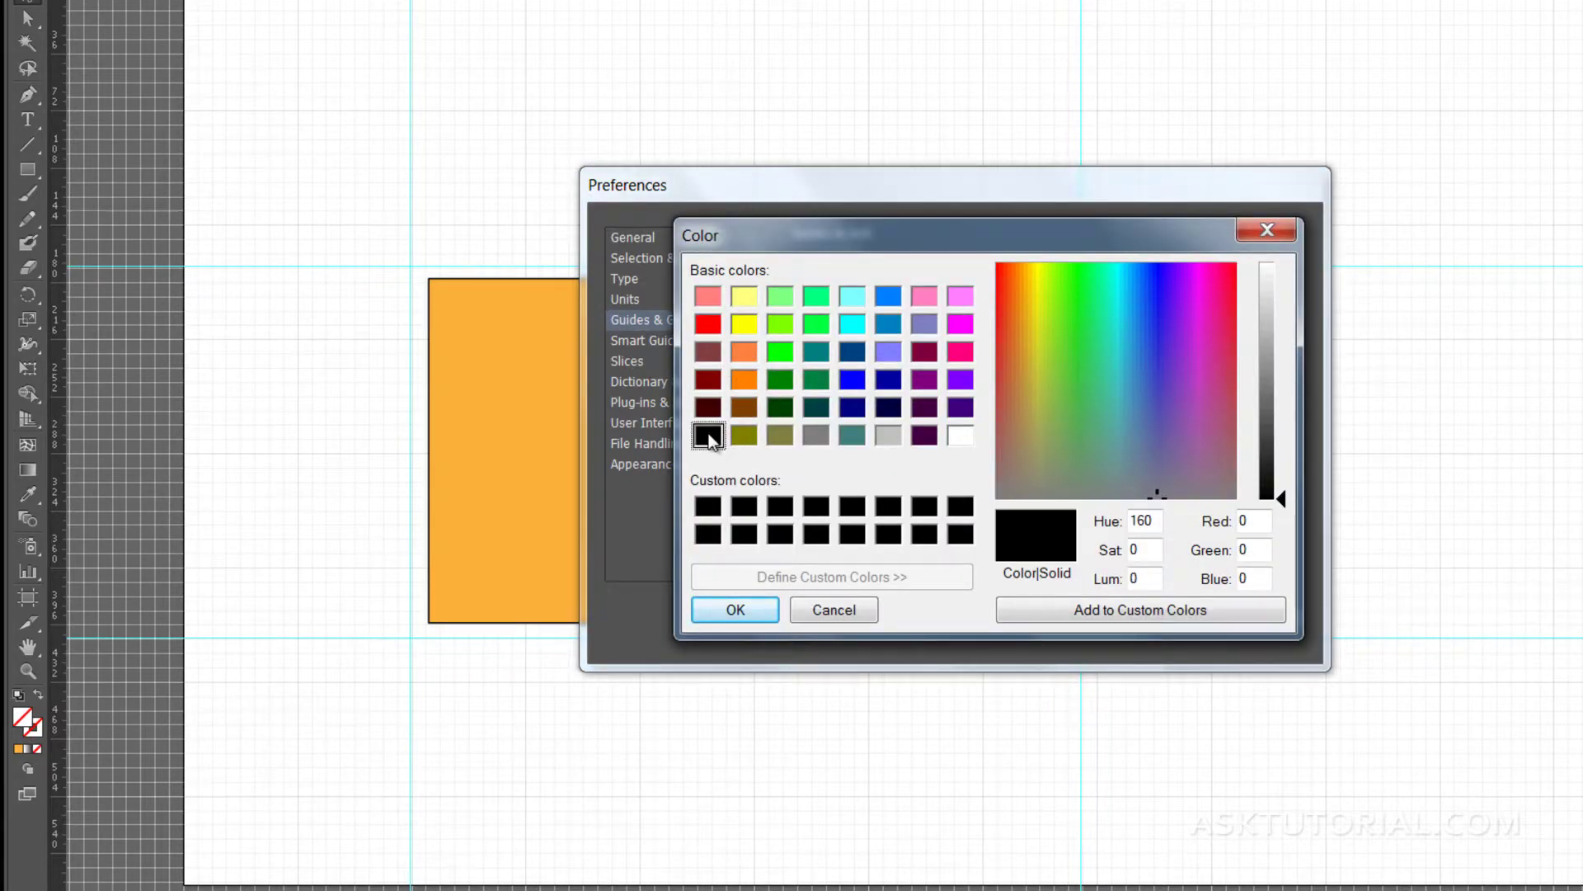
{"action": "left_click", "coordinate": [735, 609]}
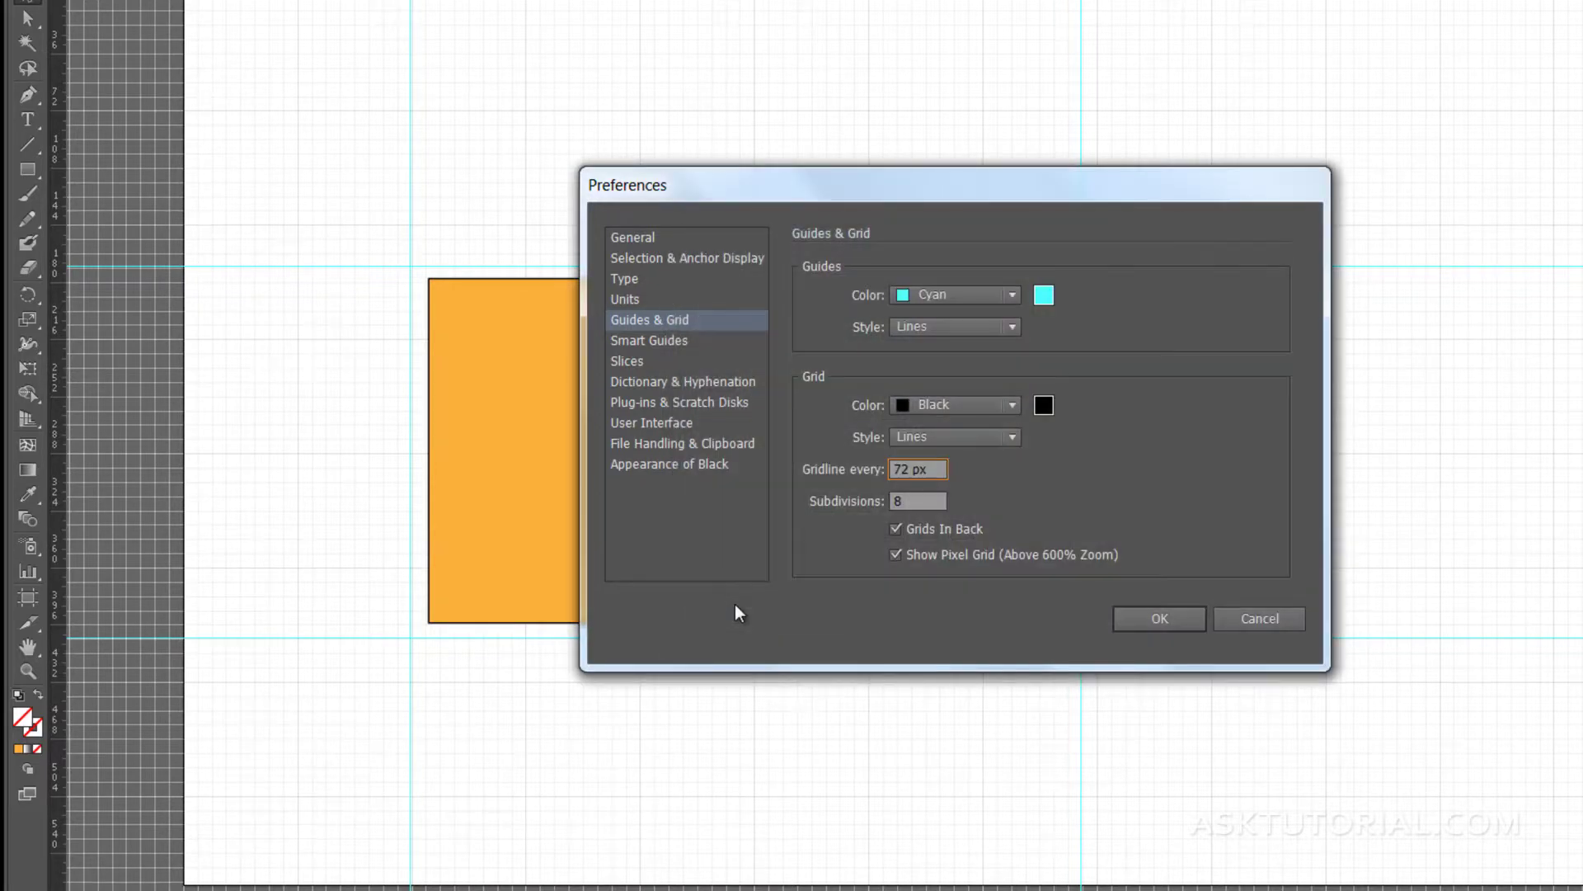
{"action": "left_click", "coordinate": [1142, 619]}
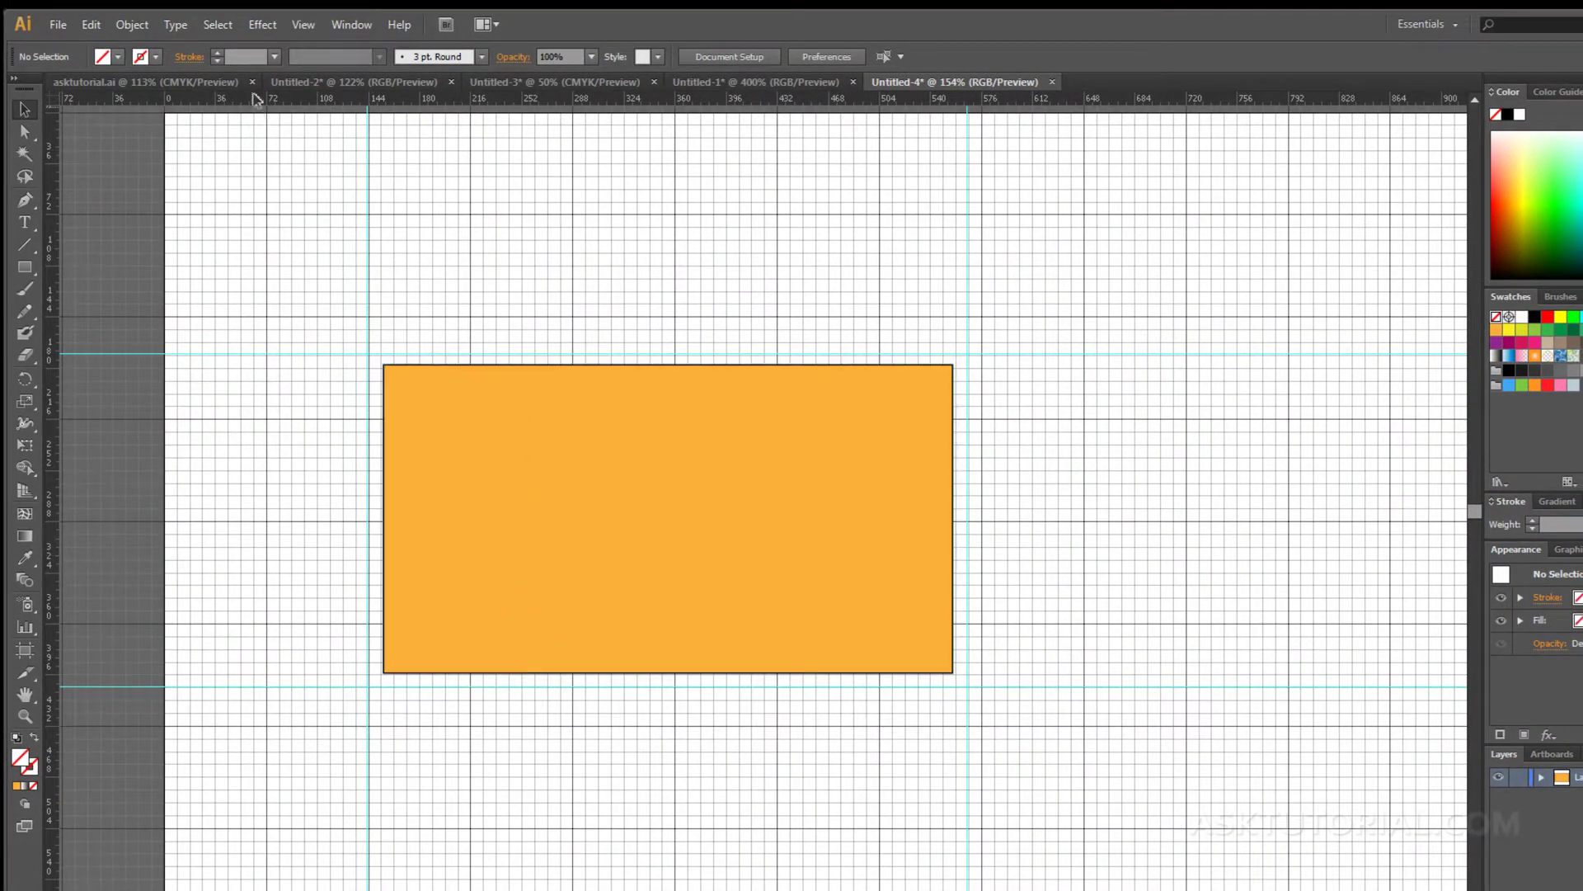
- Set the grid color to medium gray, RGB 128, 128, 128, in the Guides & Grid preferences
{"action": "left_click", "coordinate": [91, 24]}
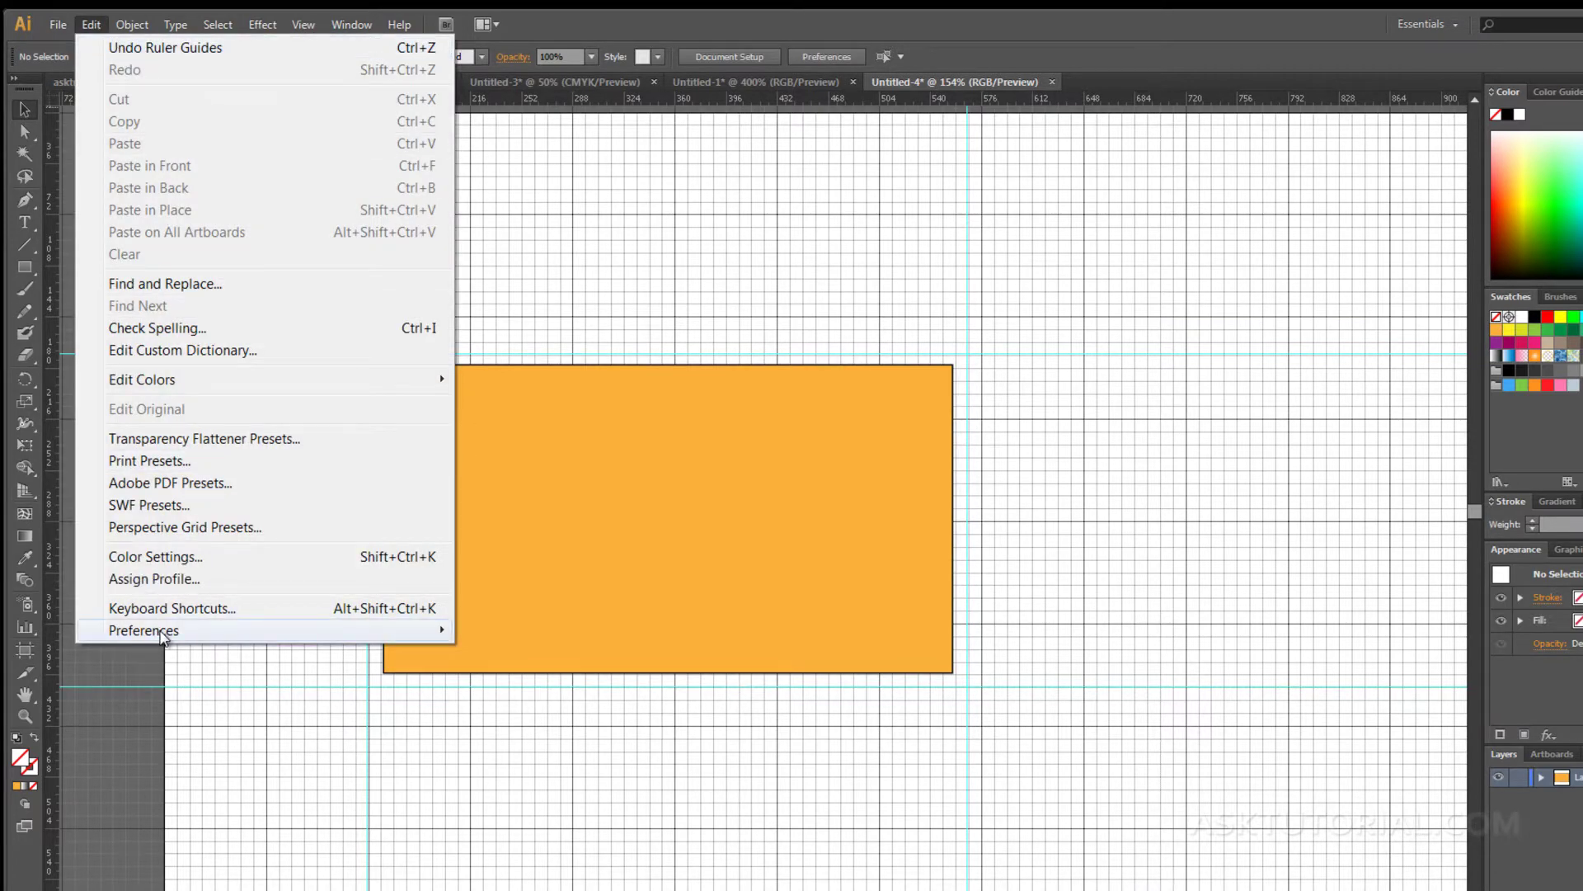
{"action": "mouse_move", "coordinate": [161, 631]}
{"action": "left_click", "coordinate": [501, 724]}
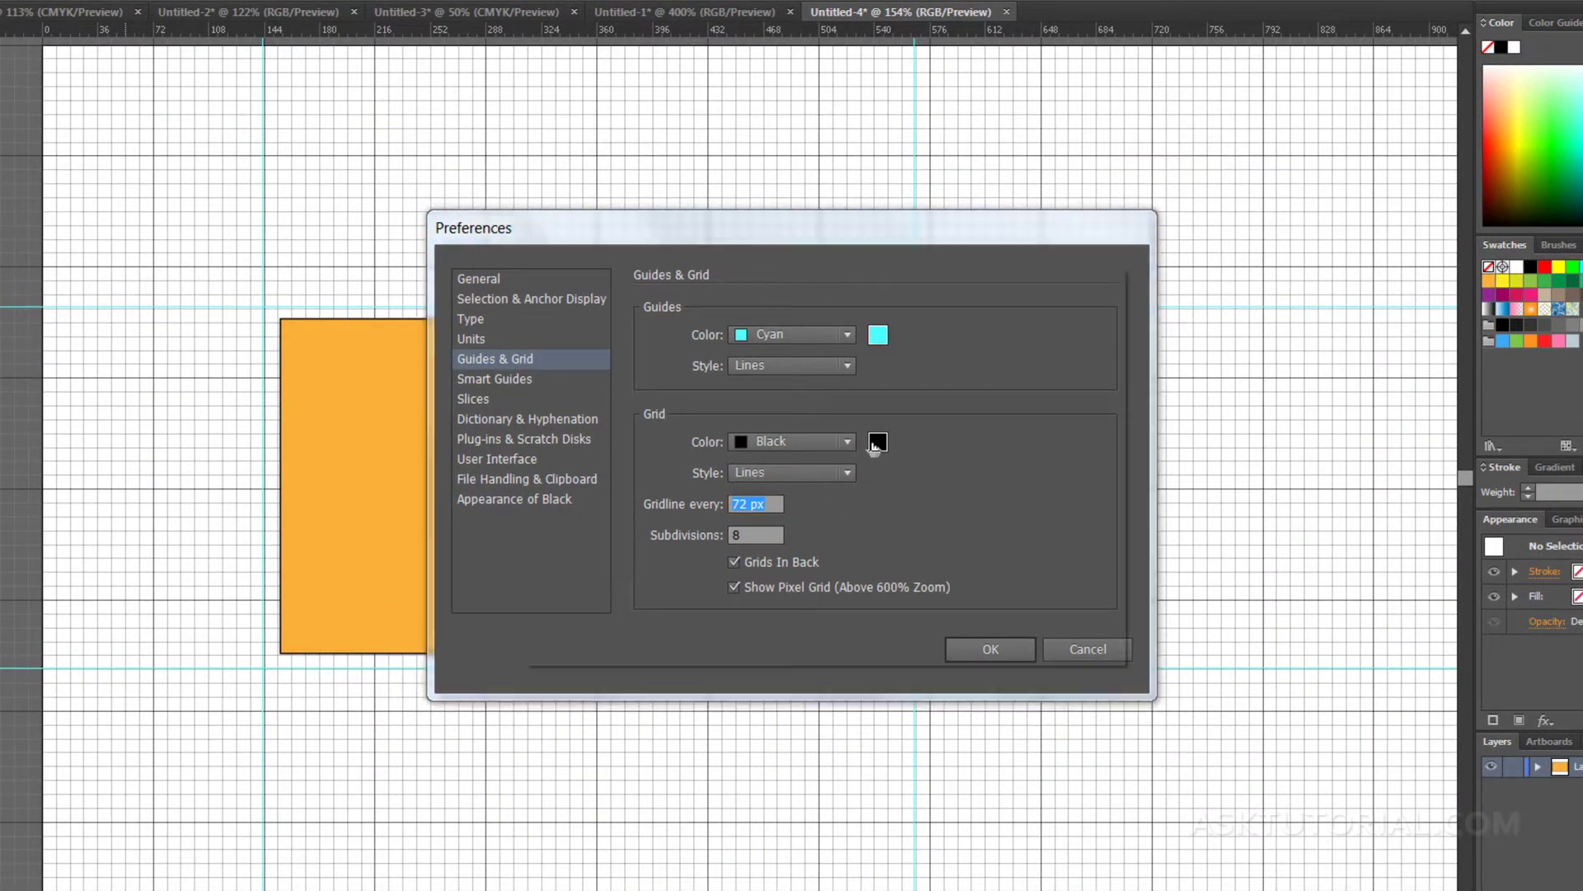
{"action": "left_click", "coordinate": [874, 444]}
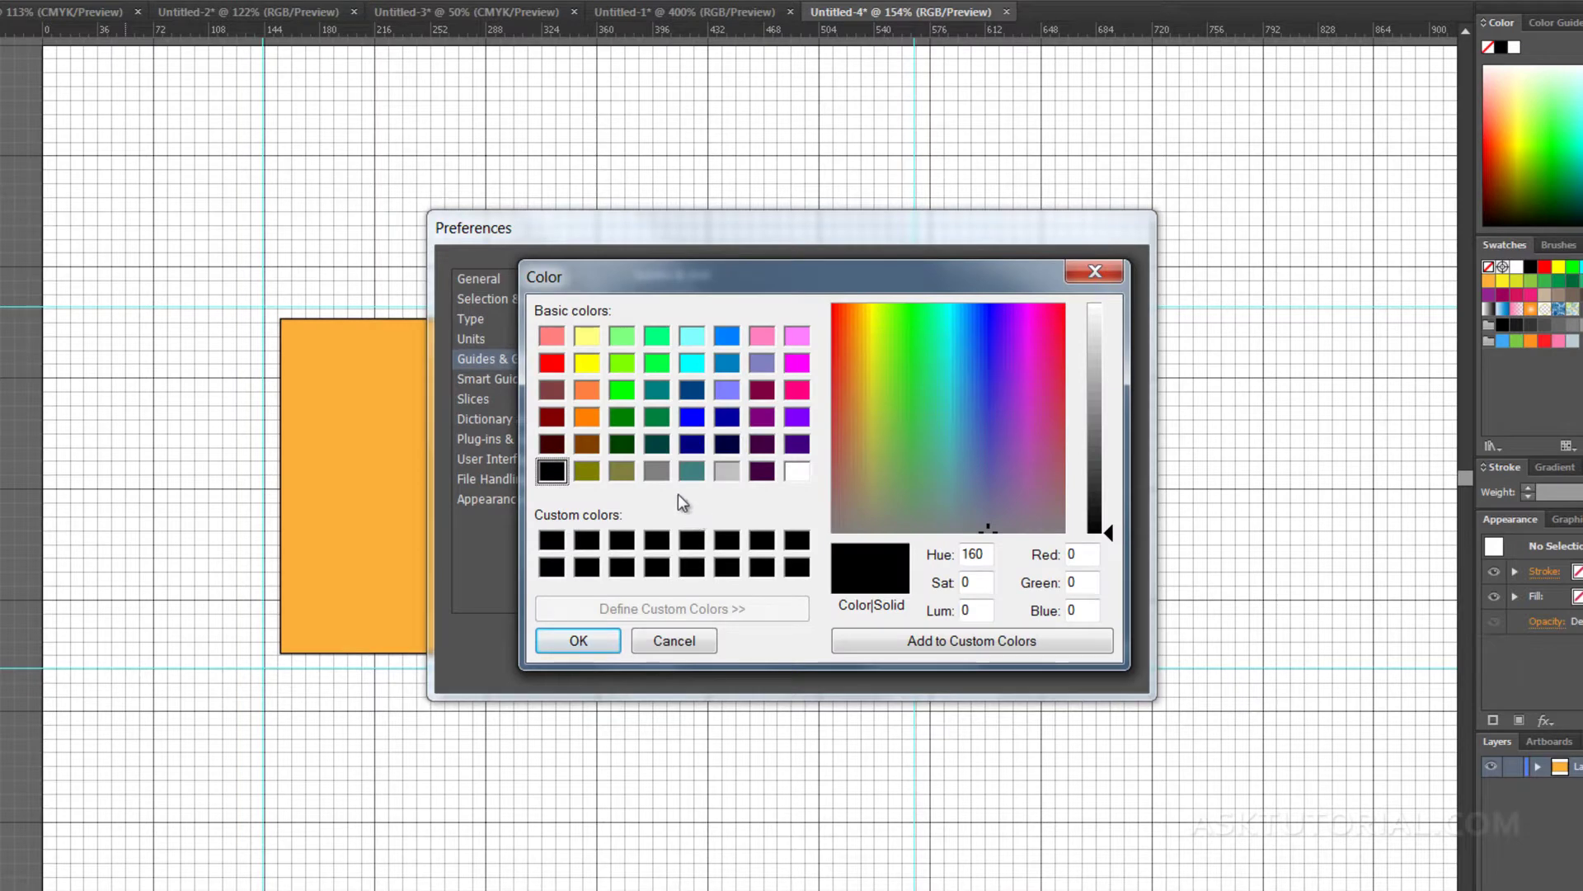
{"action": "left_click", "coordinate": [656, 471]}
{"action": "left_click", "coordinate": [614, 638]}
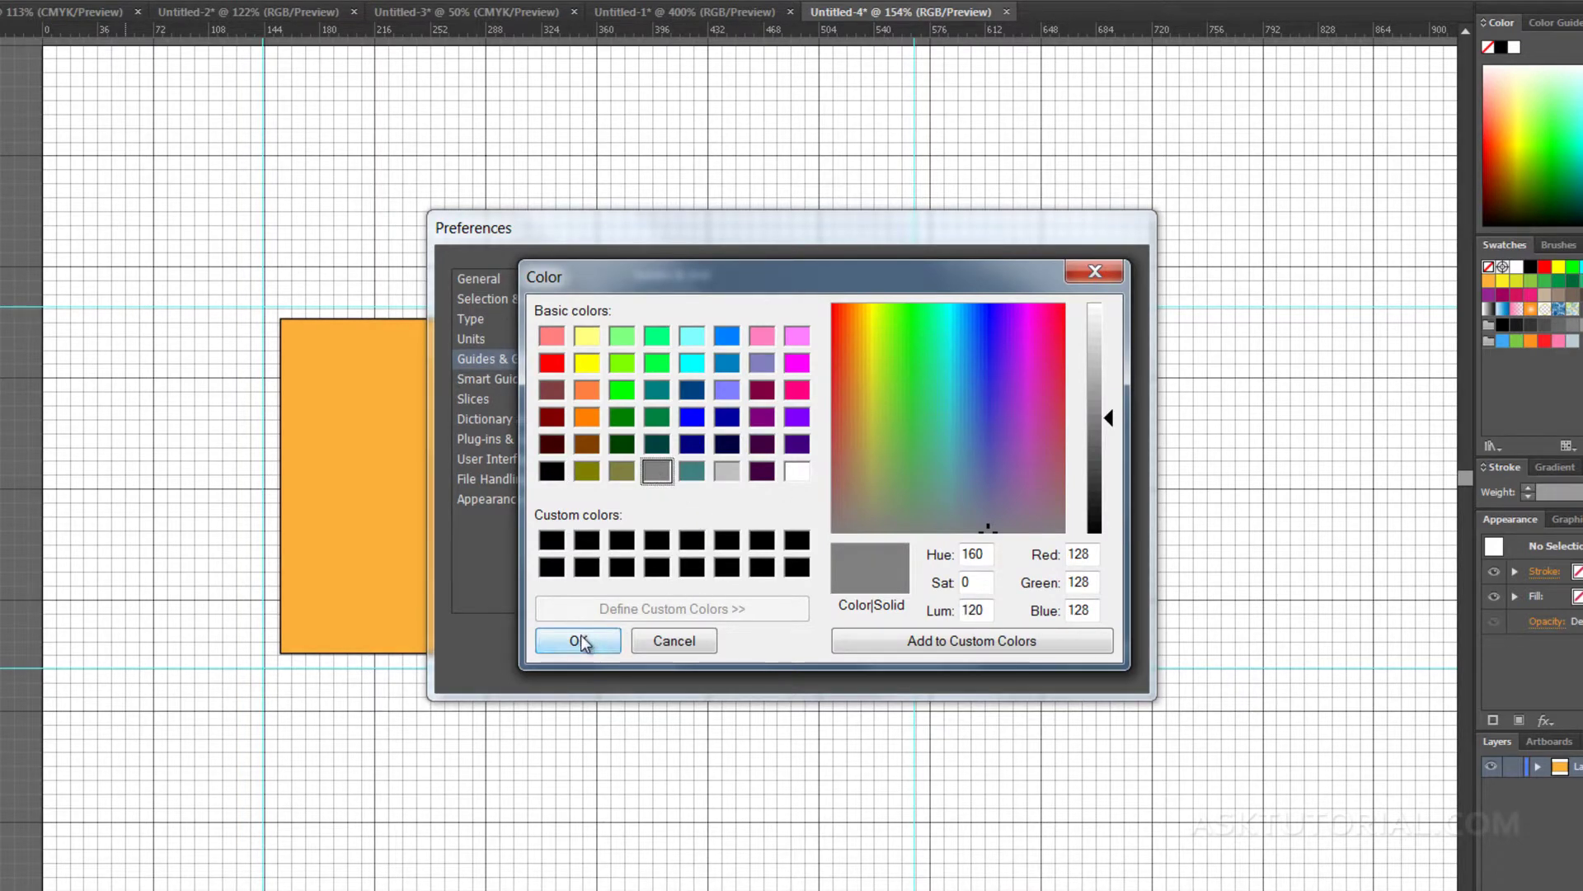
{"action": "left_click", "coordinate": [962, 650]}
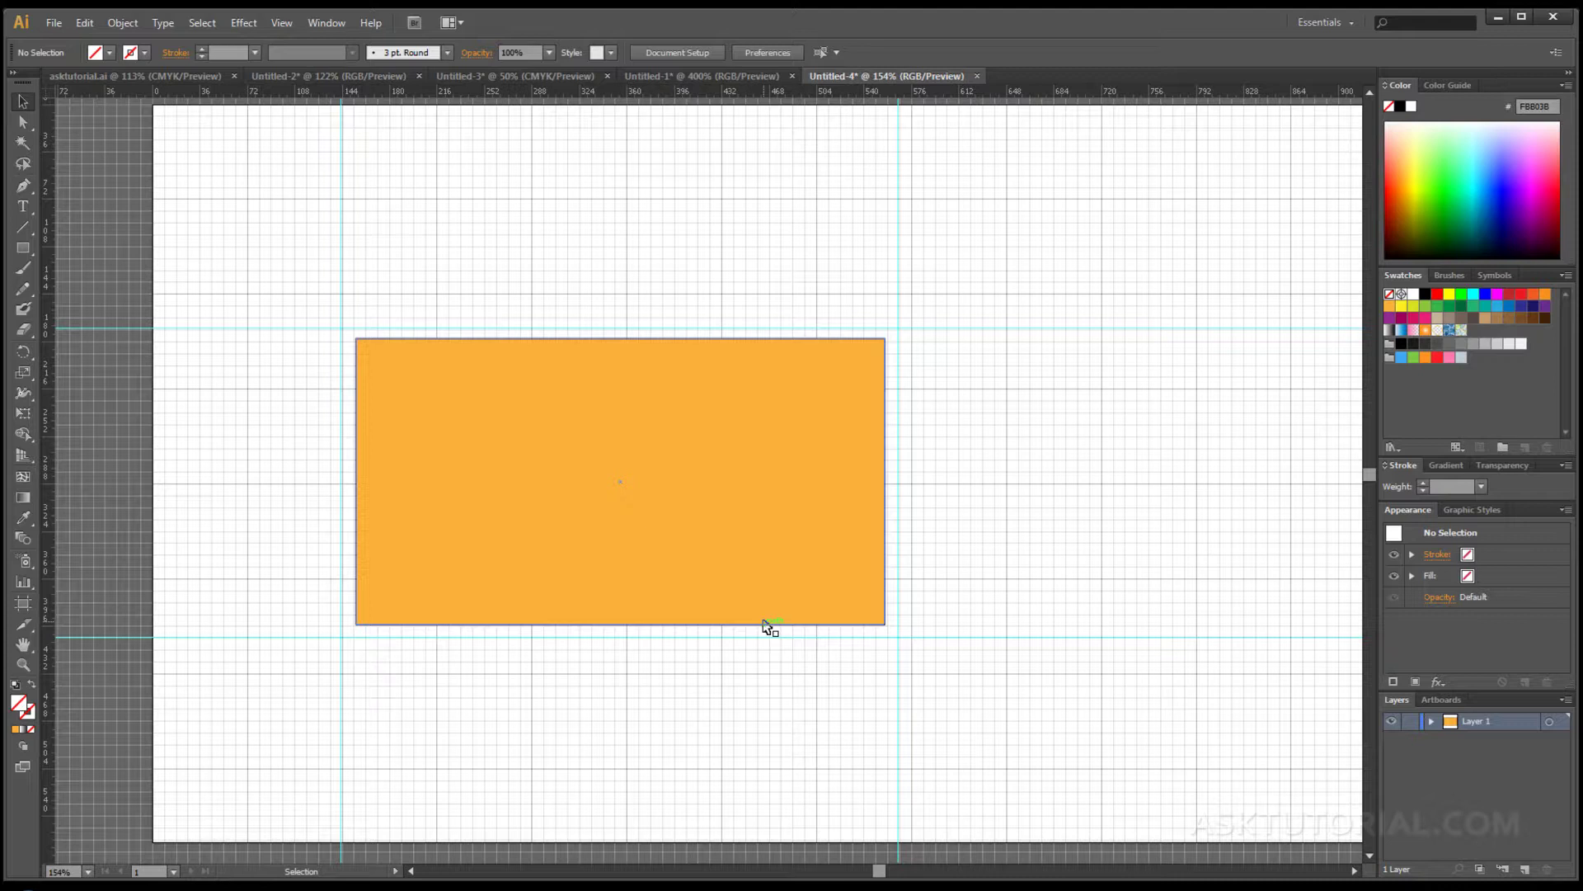
- Go to the Untitled-1 document and move the company name text about 15 px right and 4 px up
{"action": "left_click", "coordinate": [706, 77]}
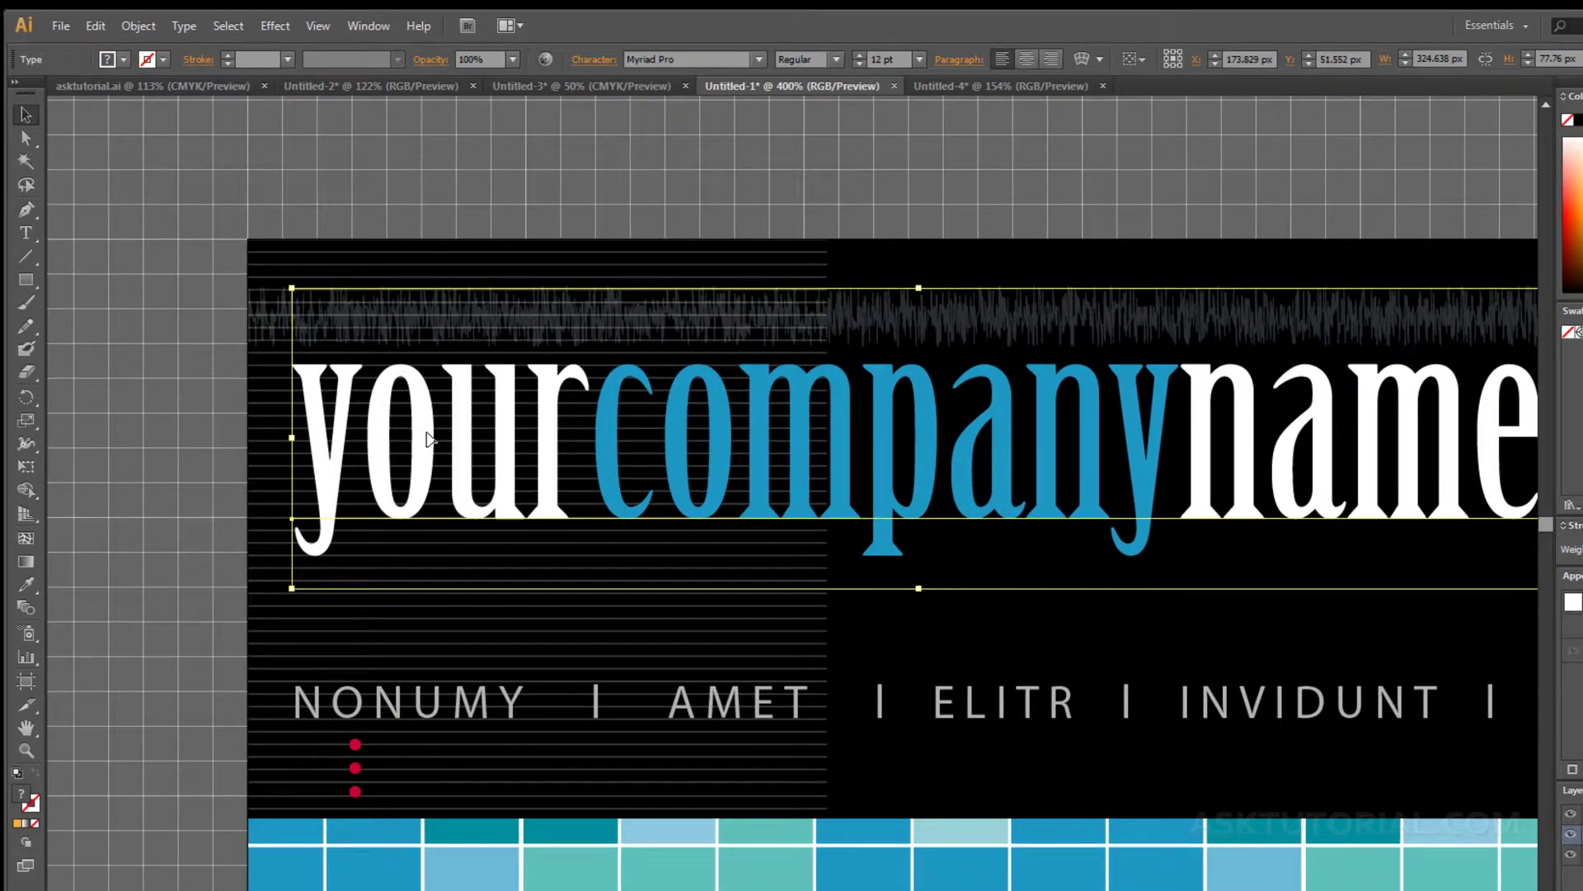
{"action": "left_click_drag", "start_coordinate": [428, 438], "coordinate": [484, 393]}
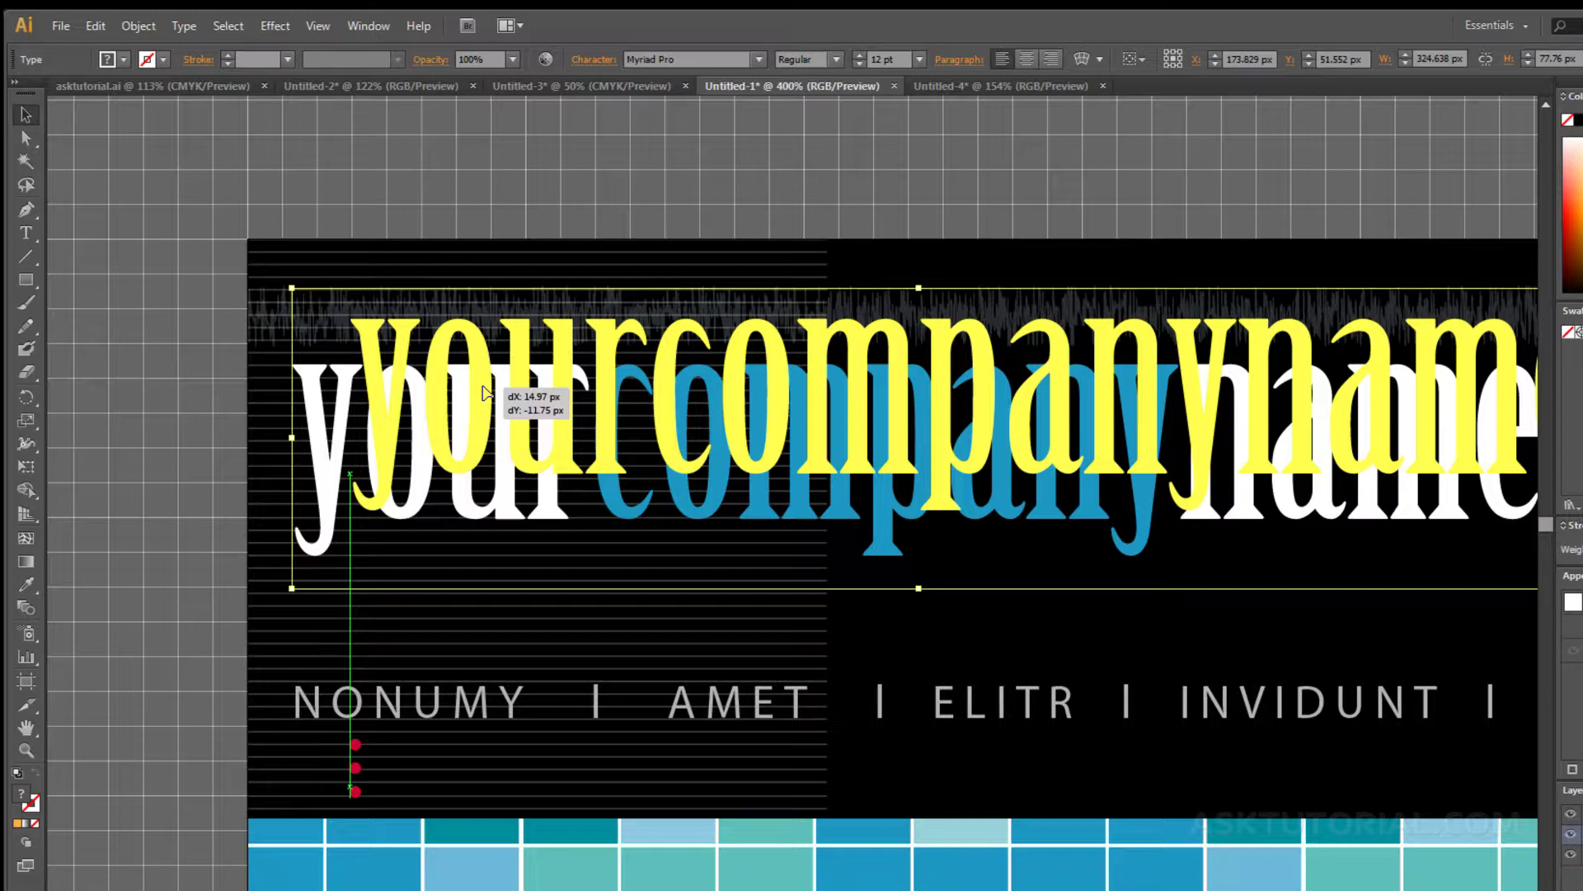
{"action": "mouse_move", "coordinate": [481, 430]}
{"action": "left_mouse_down"}
{"action": "mouse_move", "coordinate": [486, 574]}
{"action": "mouse_move", "coordinate": [495, 381]}
{"action": "mouse_move", "coordinate": [473, 412]}
{"action": "mouse_move", "coordinate": [498, 367]}
{"action": "mouse_move", "coordinate": [561, 387]}
{"action": "mouse_move", "coordinate": [552, 427]}
{"action": "mouse_move", "coordinate": [523, 428]}
{"action": "mouse_move", "coordinate": [512, 463]}
{"action": "mouse_move", "coordinate": [467, 474]}
{"action": "mouse_move", "coordinate": [450, 451]}
{"action": "mouse_move", "coordinate": [499, 466]}
{"action": "mouse_move", "coordinate": [433, 453]}
{"action": "mouse_move", "coordinate": [459, 449]}
{"action": "mouse_move", "coordinate": [435, 404]}
{"action": "mouse_move", "coordinate": [498, 385]}
{"action": "mouse_move", "coordinate": [480, 389]}
{"action": "mouse_move", "coordinate": [485, 442]}
{"action": "mouse_move", "coordinate": [487, 422]}
{"action": "left_mouse_up"}
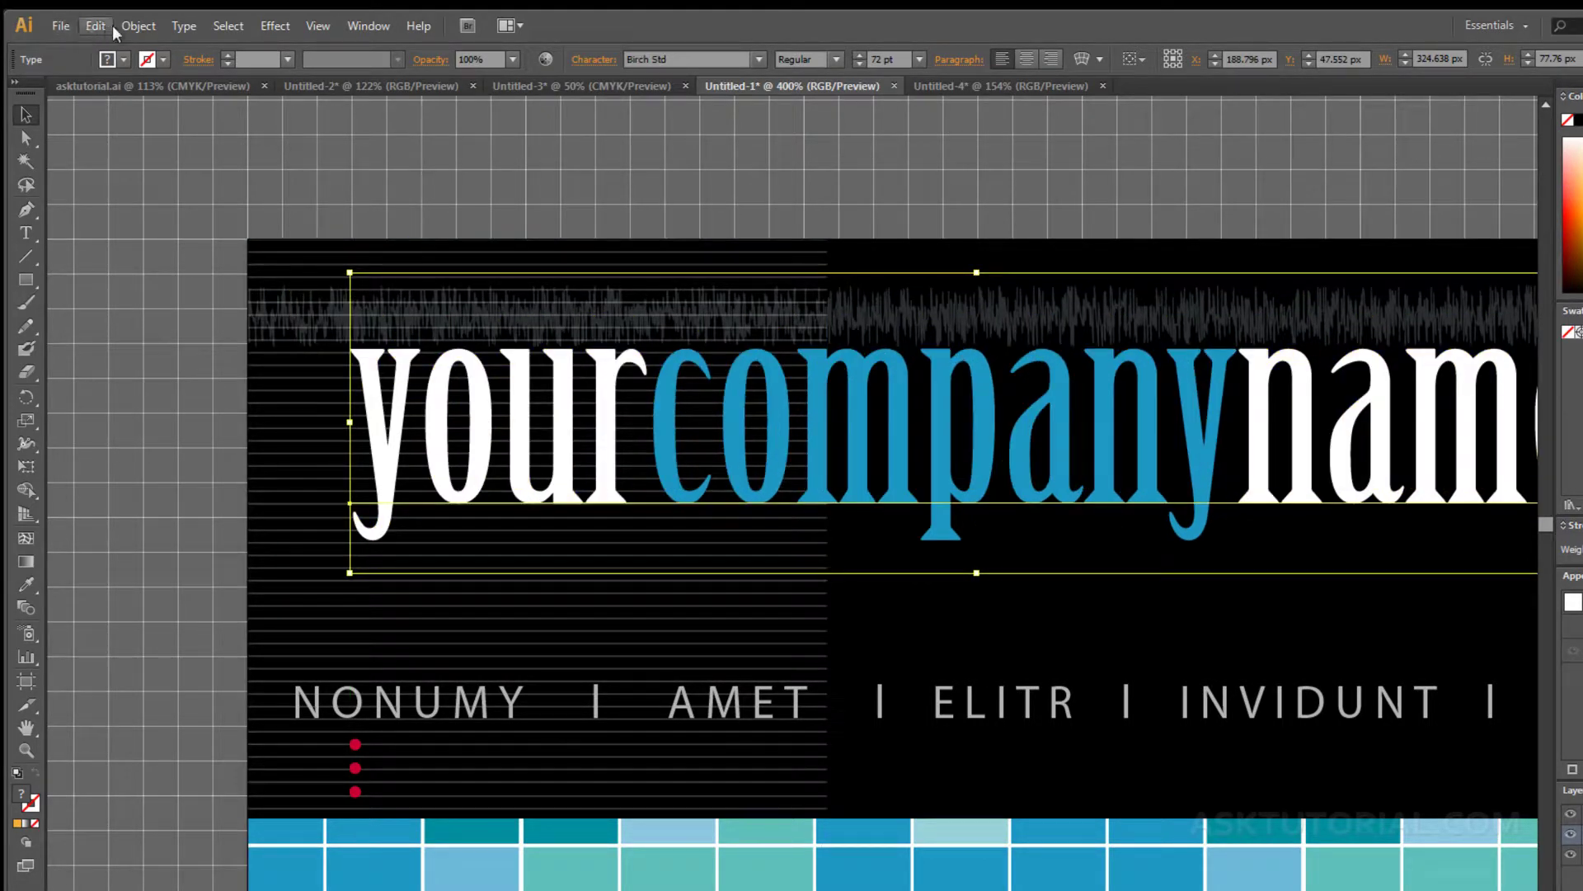
- Toggle Smart Guides and reposition the company name text, leaving it at about X 189 px, Y 51 px
{"action": "left_click", "coordinate": [314, 26]}
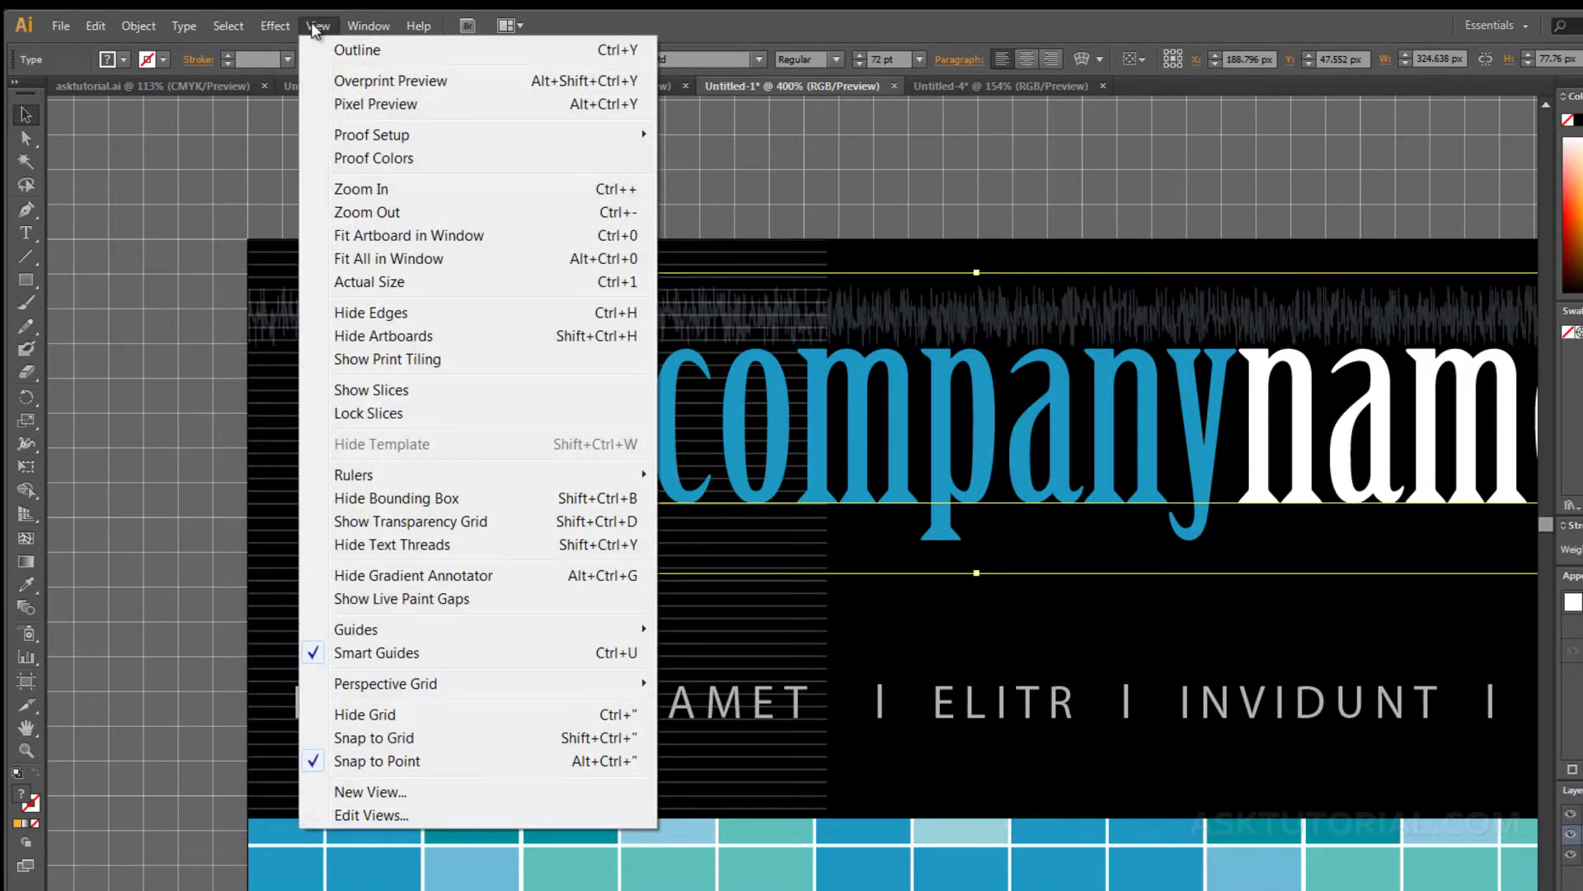
{"action": "left_click", "coordinate": [334, 654]}
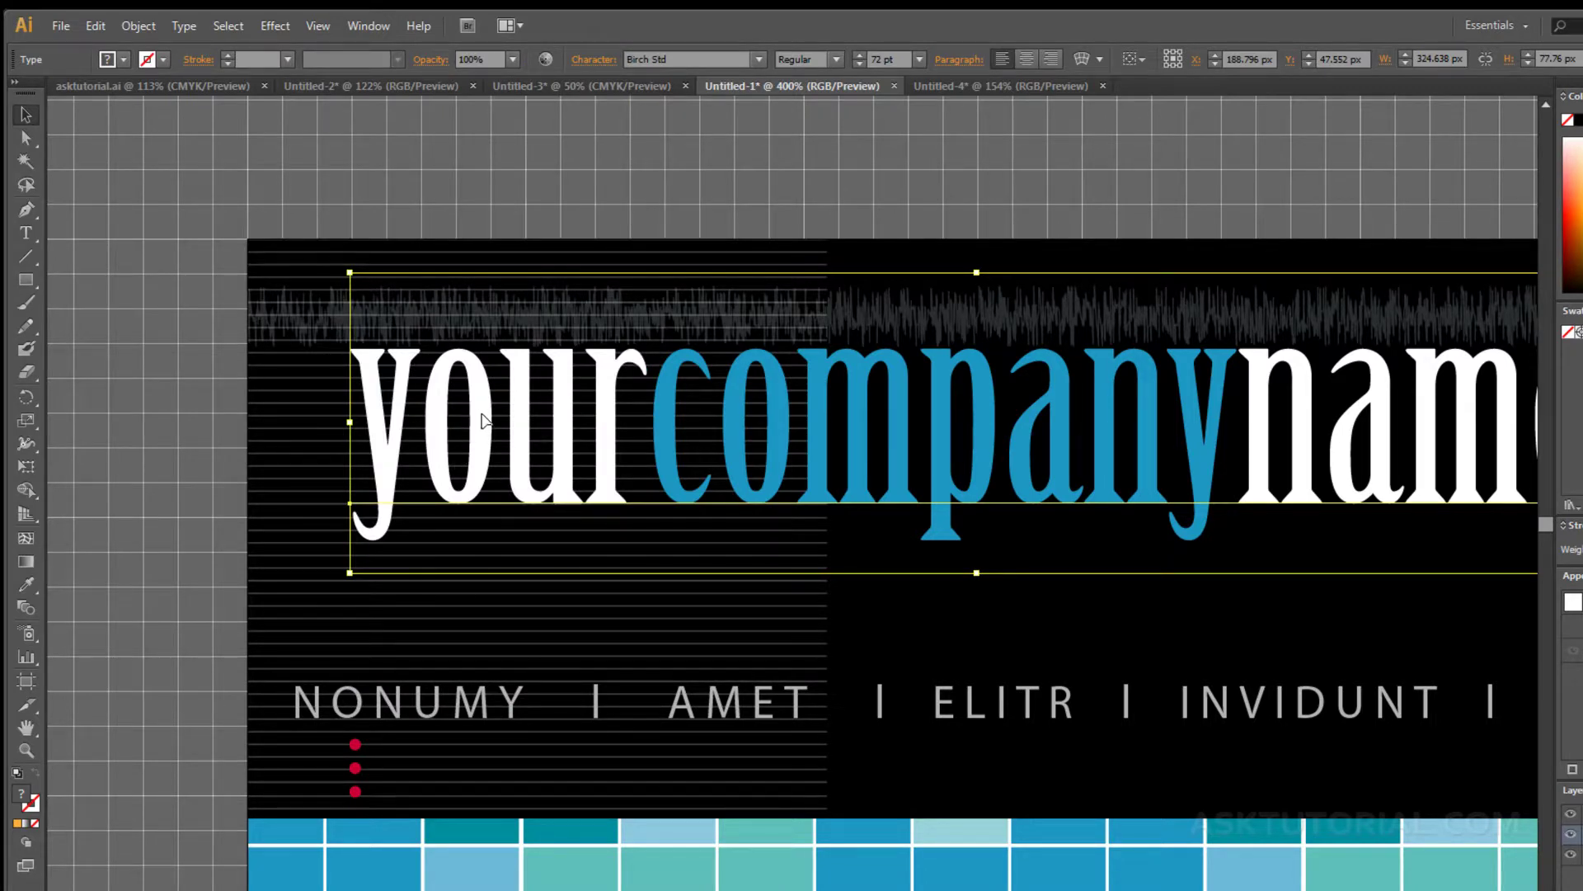
{"action": "left_click_drag", "start_coordinate": [407, 431], "coordinate": [452, 470]}
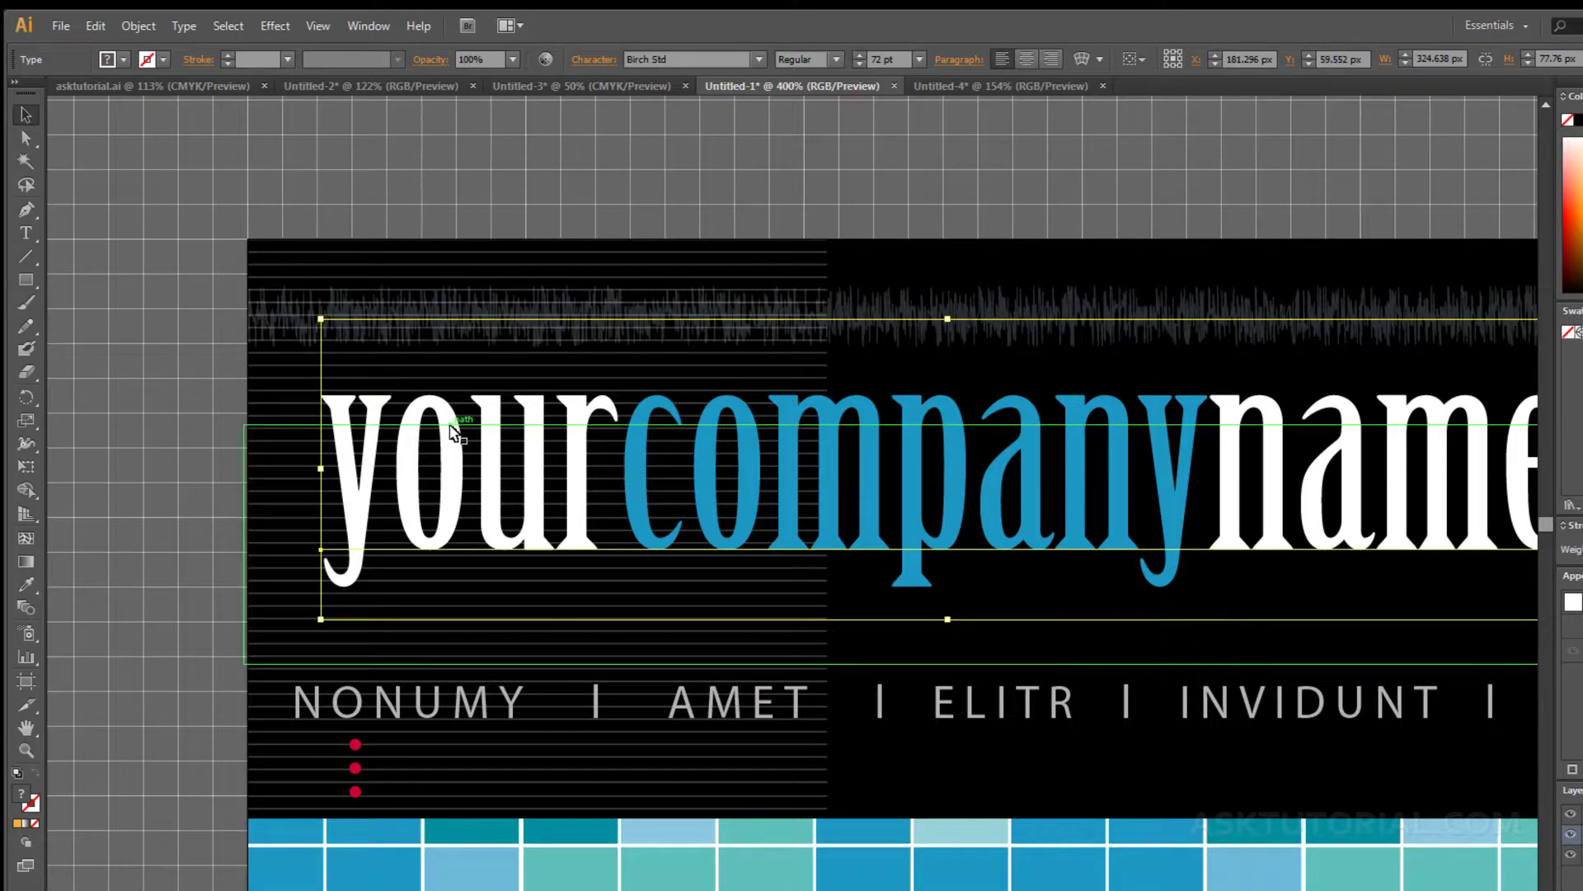
{"action": "left_click_drag", "start_coordinate": [456, 439], "coordinate": [483, 411]}
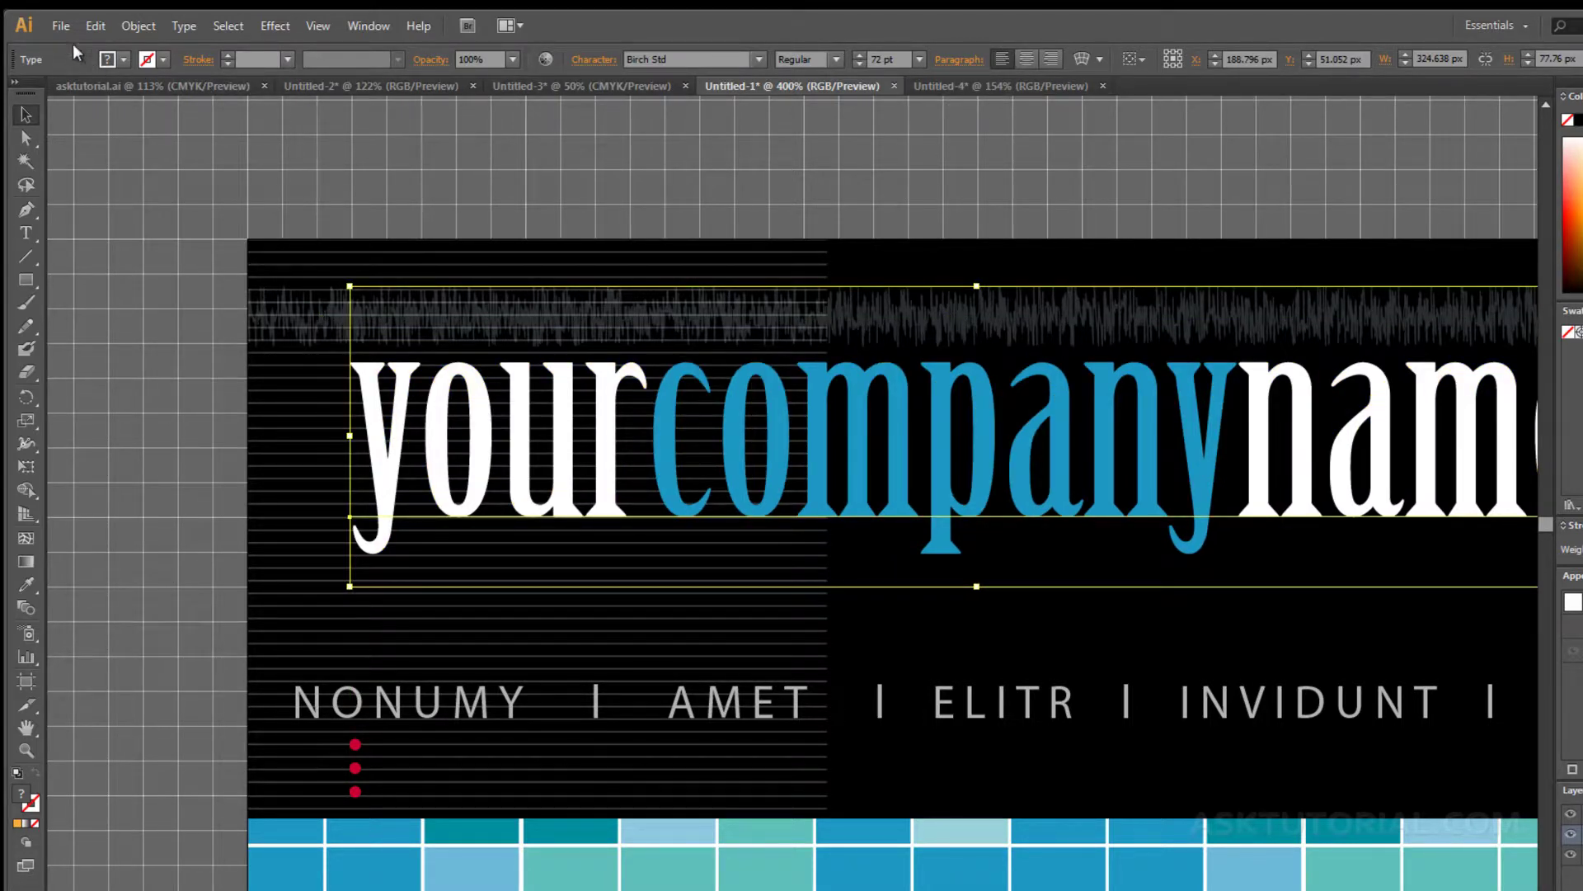
- Create a new document 1000 px wide and 150 px high with one artboard
{"action": "left_click", "coordinate": [60, 26]}
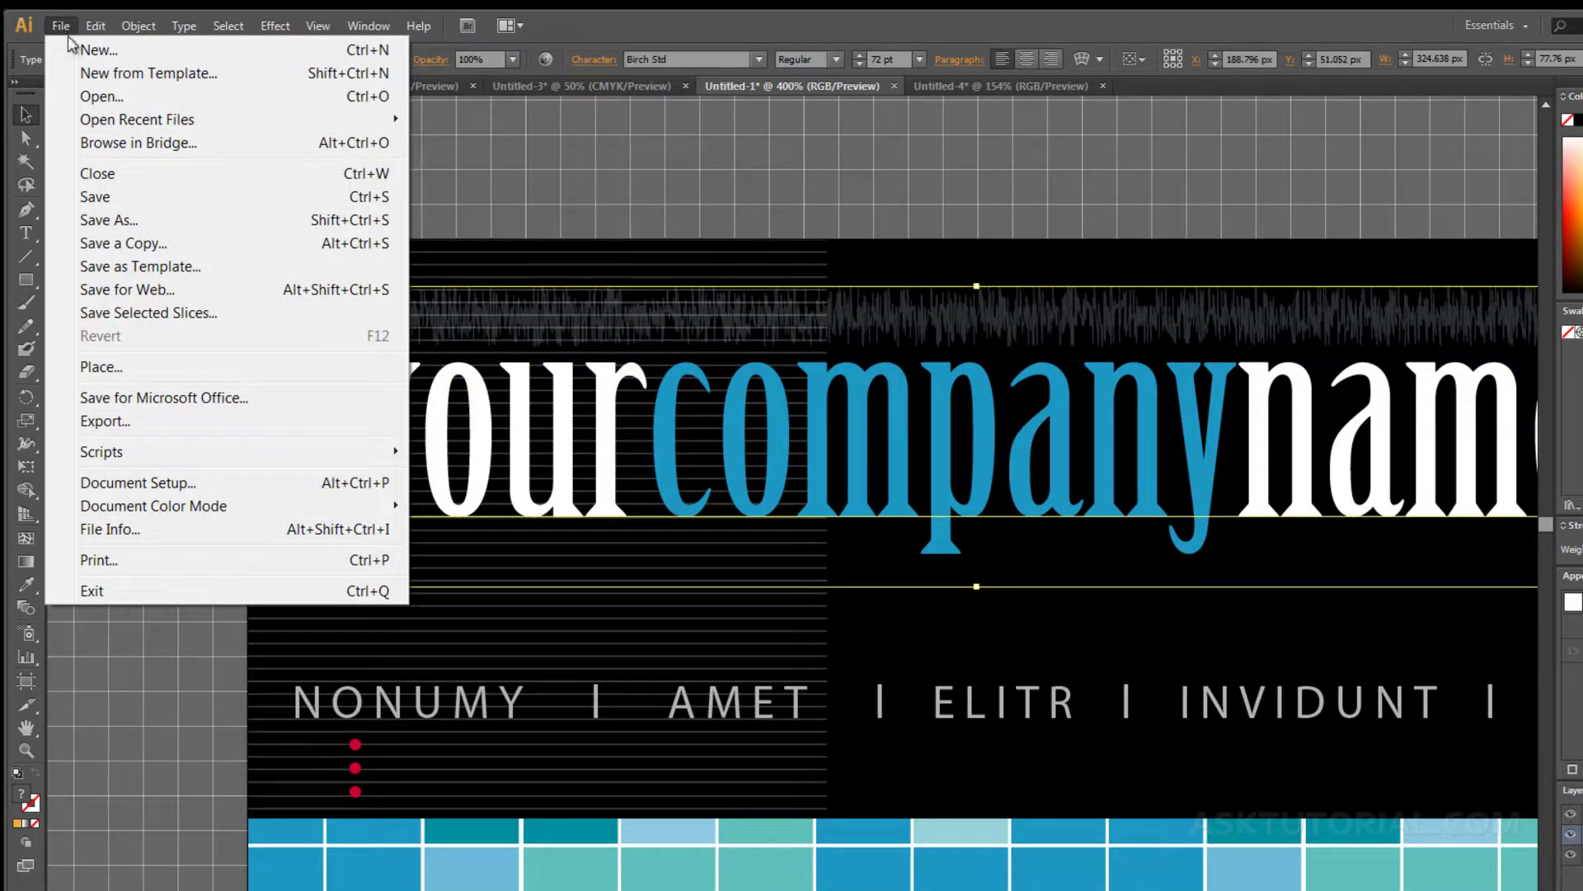
{"action": "left_click", "coordinate": [88, 50]}
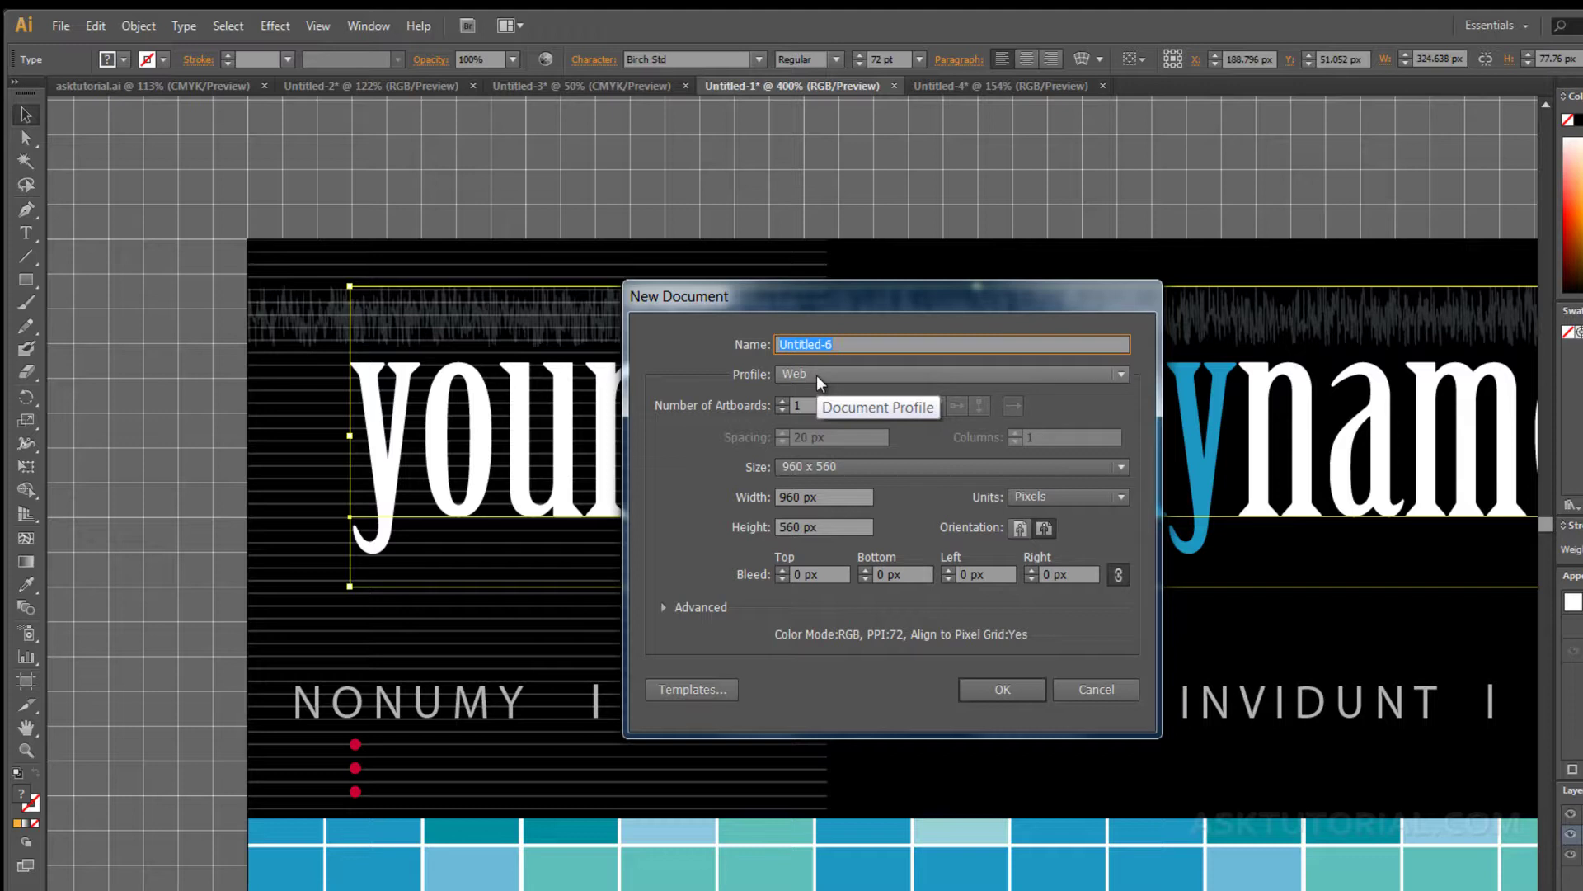
{"action": "double_click", "coordinate": [796, 497]}
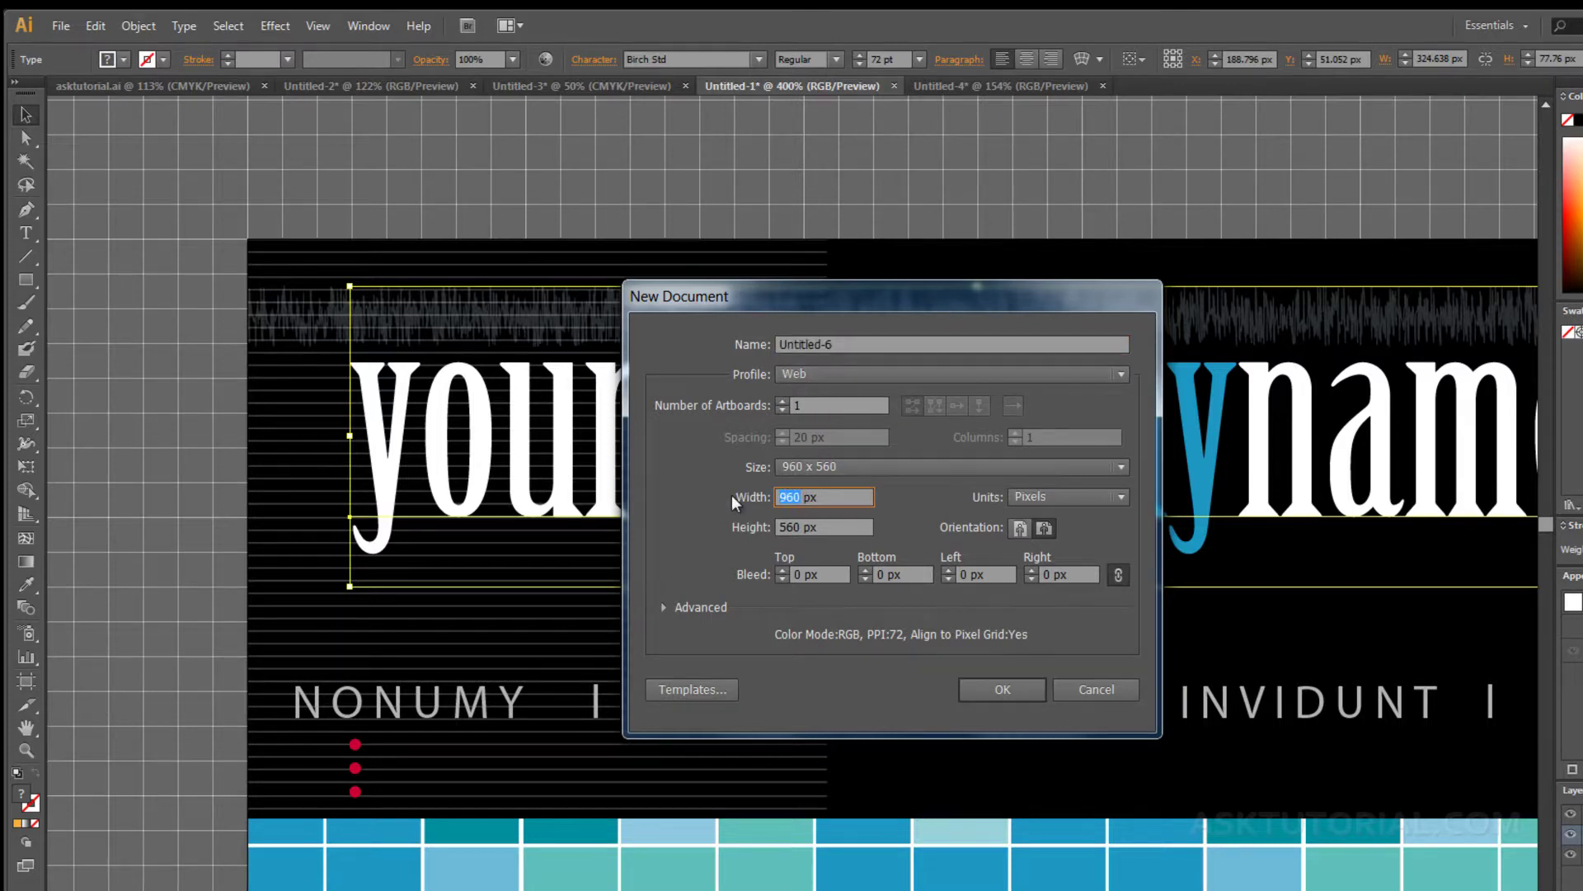
{"action": "type", "text": "1000"}
{"action": "key", "text": "Tab"}
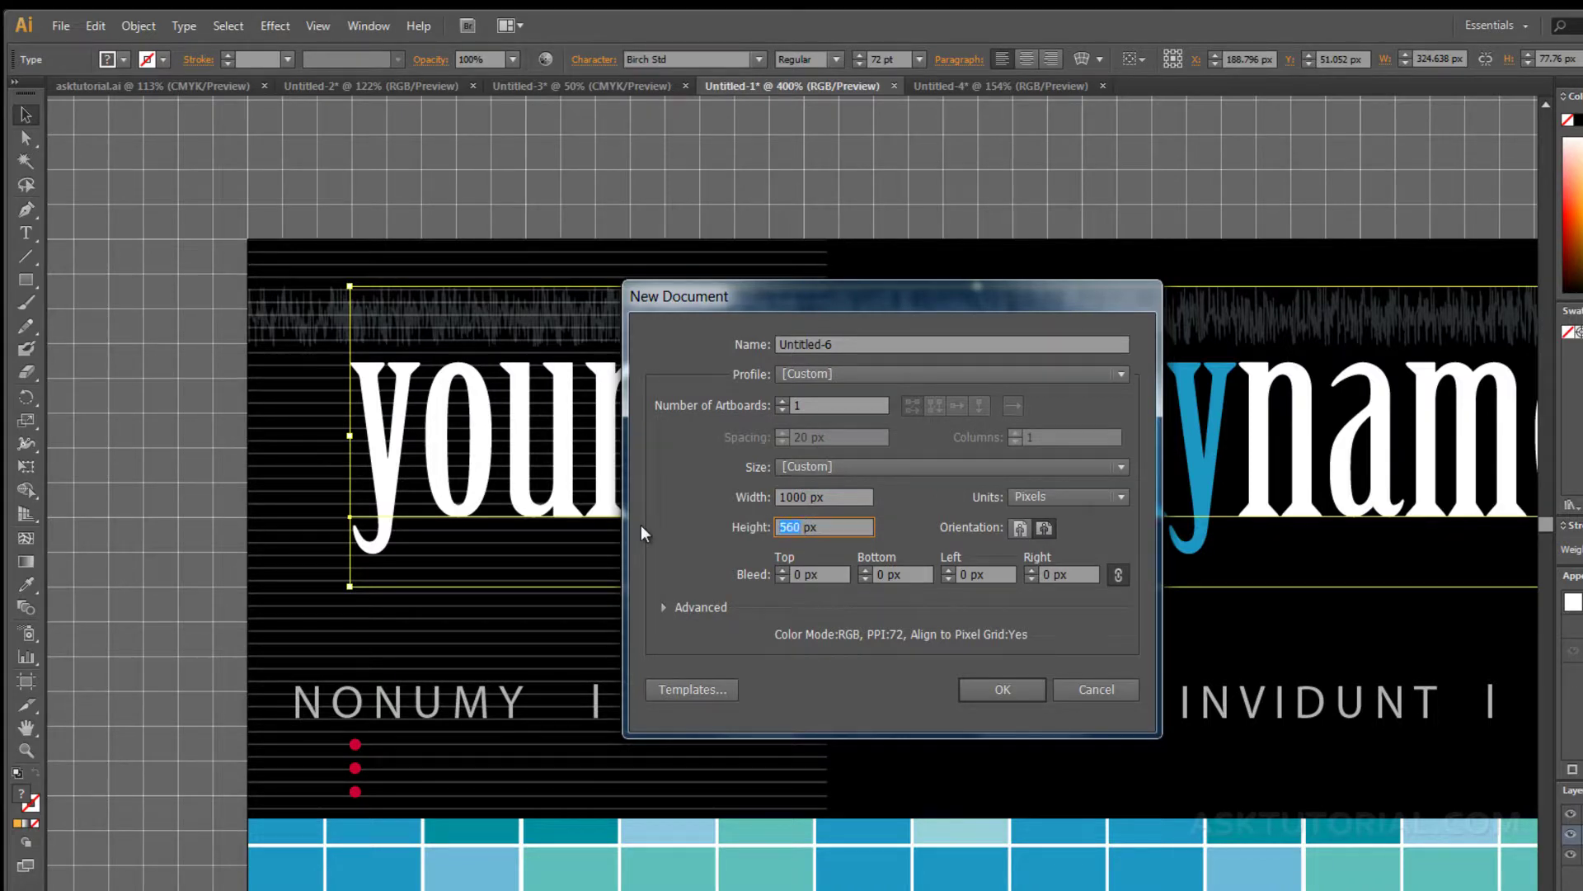
{"action": "type", "text": "150"}
{"action": "left_click", "coordinate": [983, 692]}
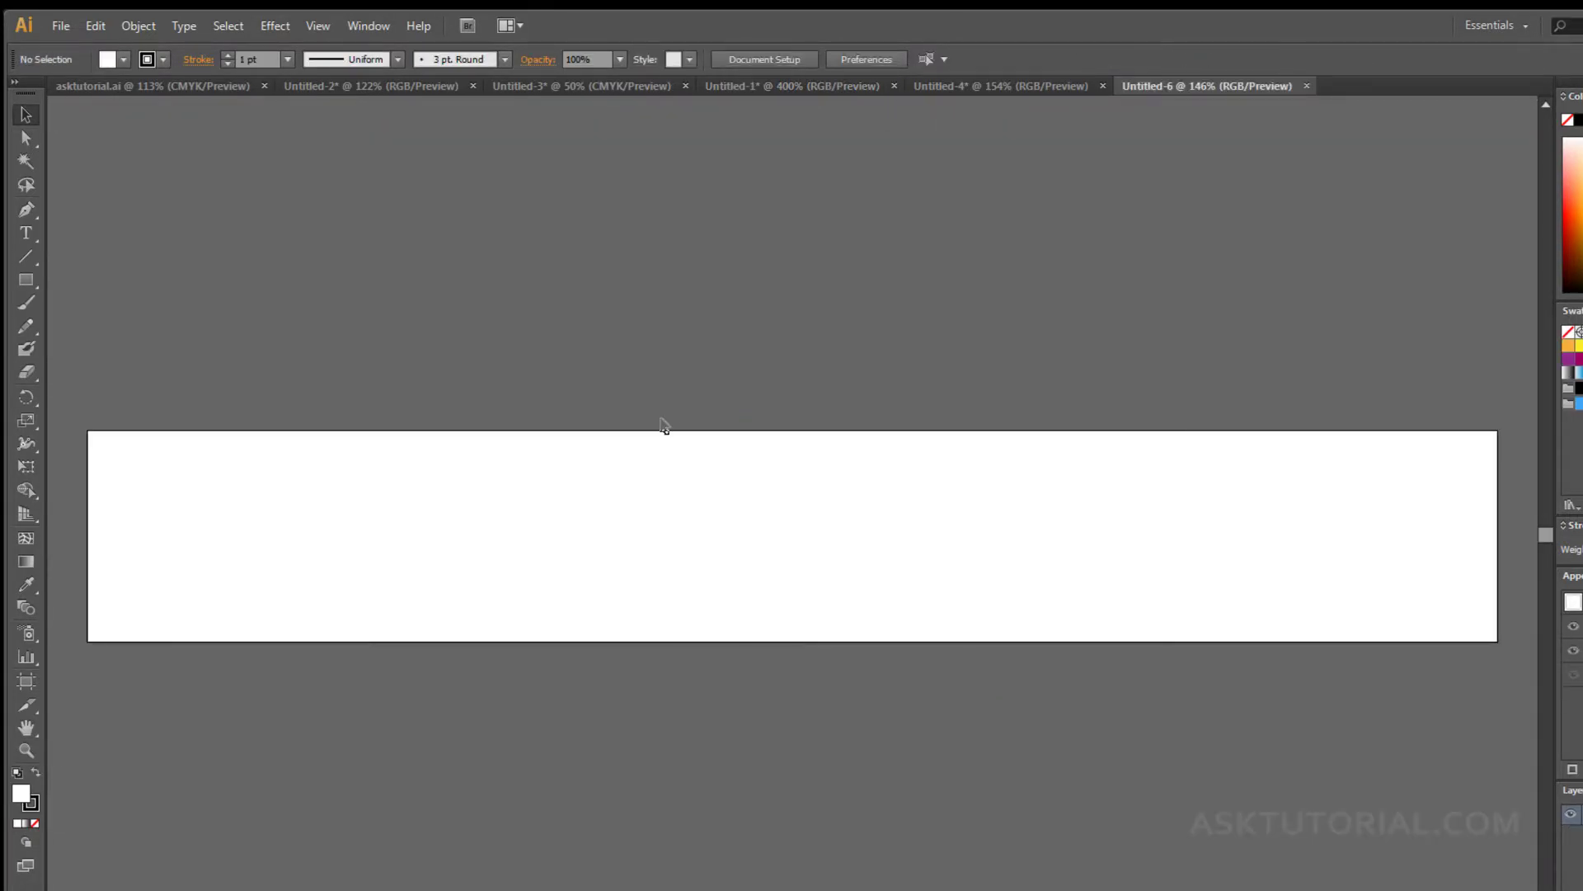
- Show the rulers and the Info panel, placing the panel just above the artboard
{"action": "key", "text": "ctrl+r"}
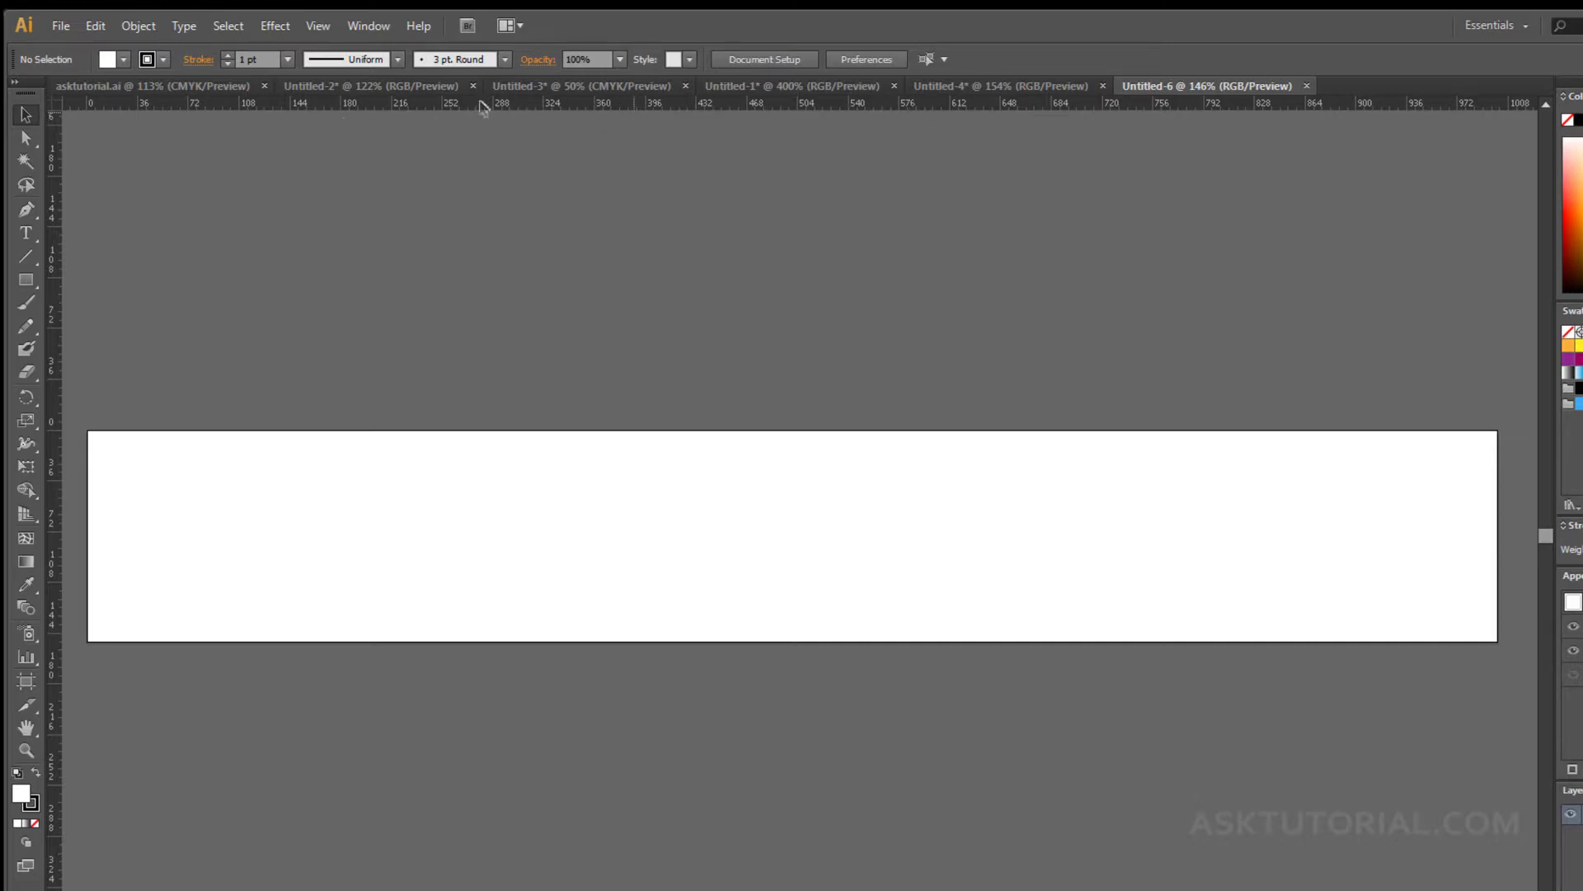
{"action": "left_click", "coordinate": [354, 26]}
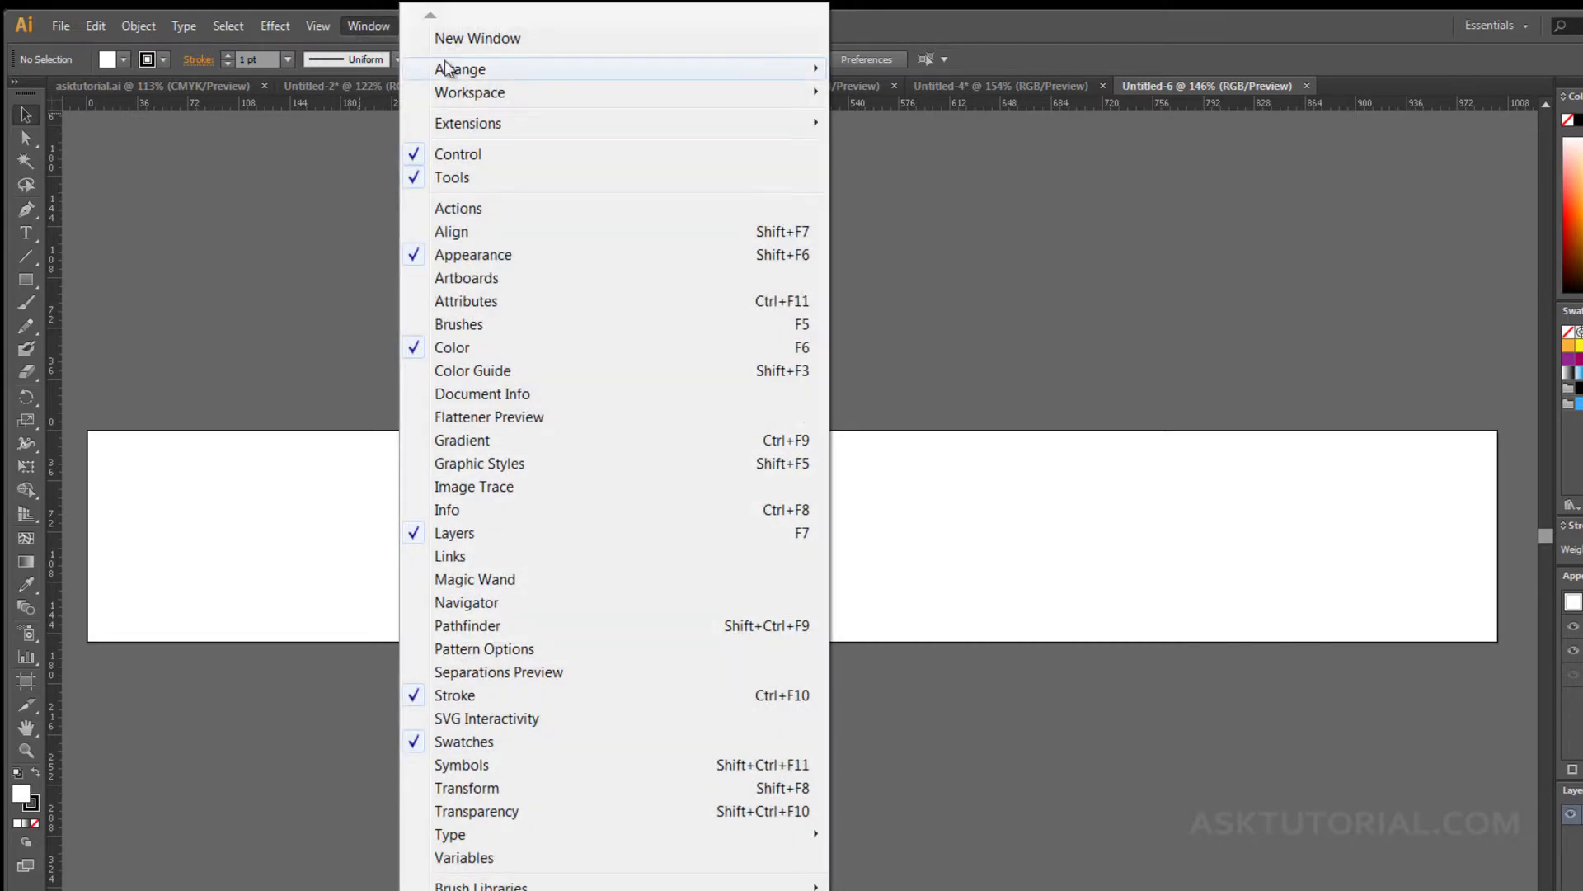
{"action": "left_click", "coordinate": [443, 511]}
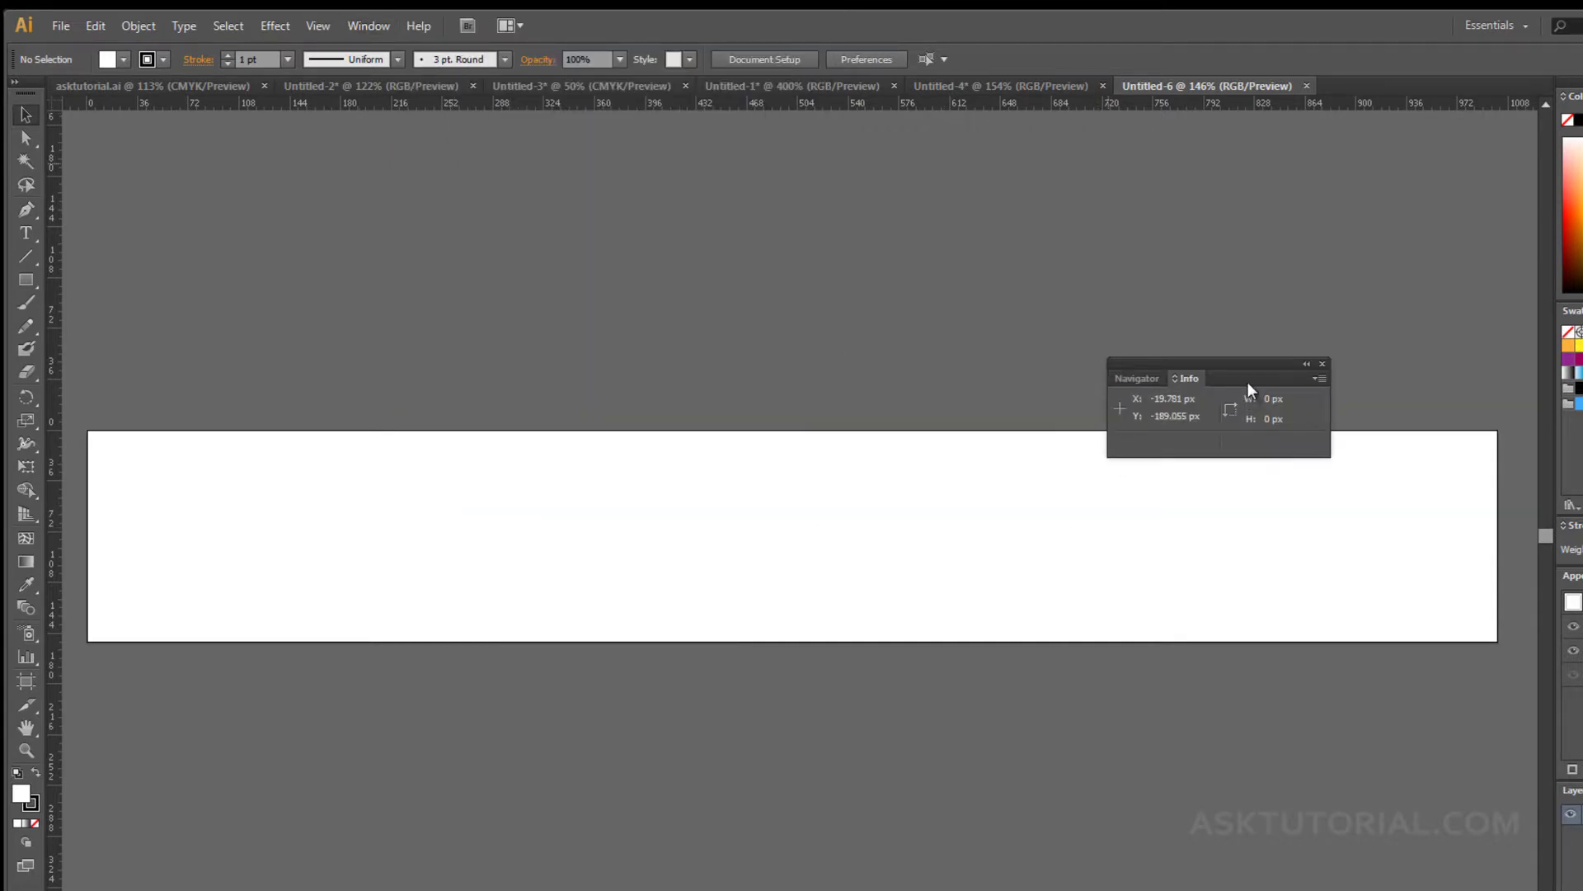
{"action": "left_click_drag", "start_coordinate": [1245, 378], "coordinate": [1239, 350]}
{"action": "left_click_drag", "start_coordinate": [1237, 334], "coordinate": [1238, 333]}
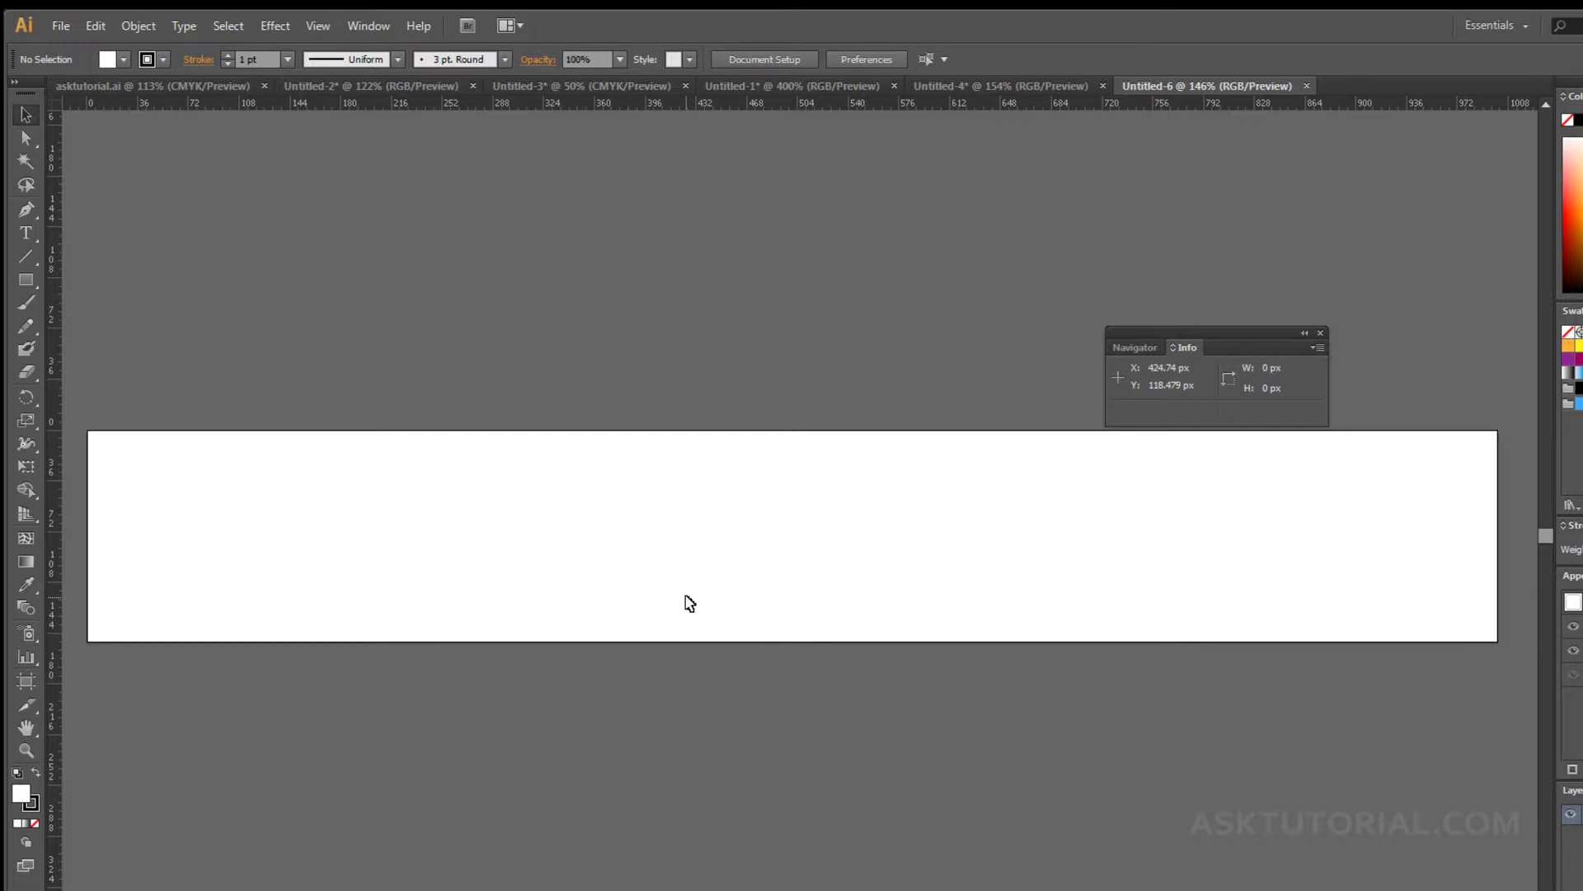
- Place a horizontal ruler guide across the artboard, 10 px below its upper edge
{"action": "key", "text": "ctrl+1"}
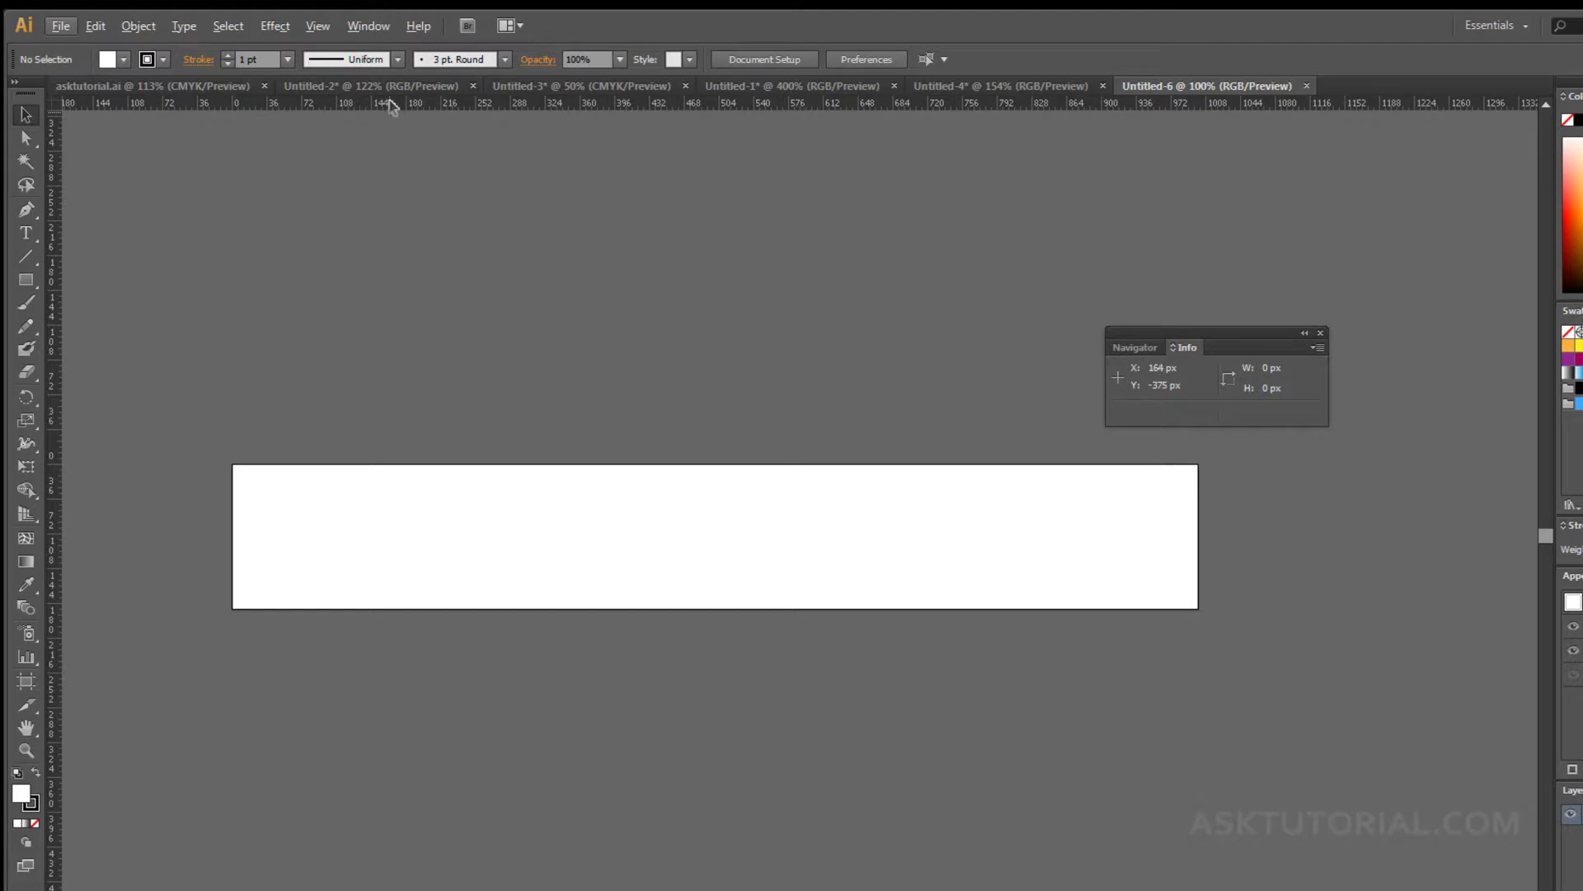
{"action": "left_click_drag", "start_coordinate": [383, 107], "coordinate": [382, 101]}
{"action": "left_click_drag", "start_coordinate": [381, 101], "coordinate": [382, 473]}
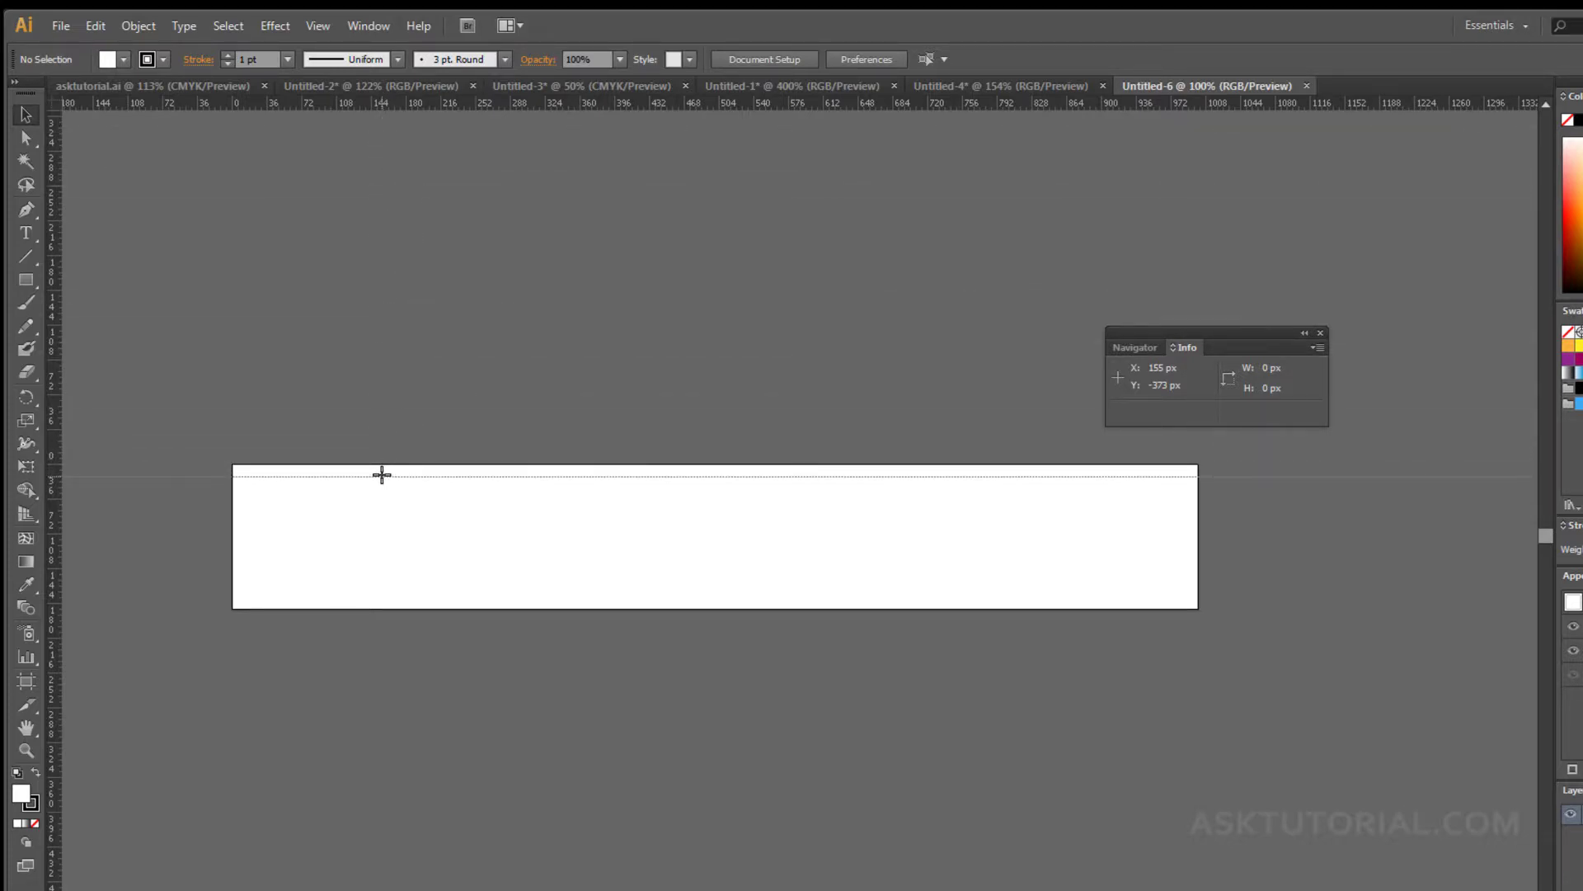
{"action": "left_click_drag", "start_coordinate": [381, 474], "coordinate": [346, 614]}
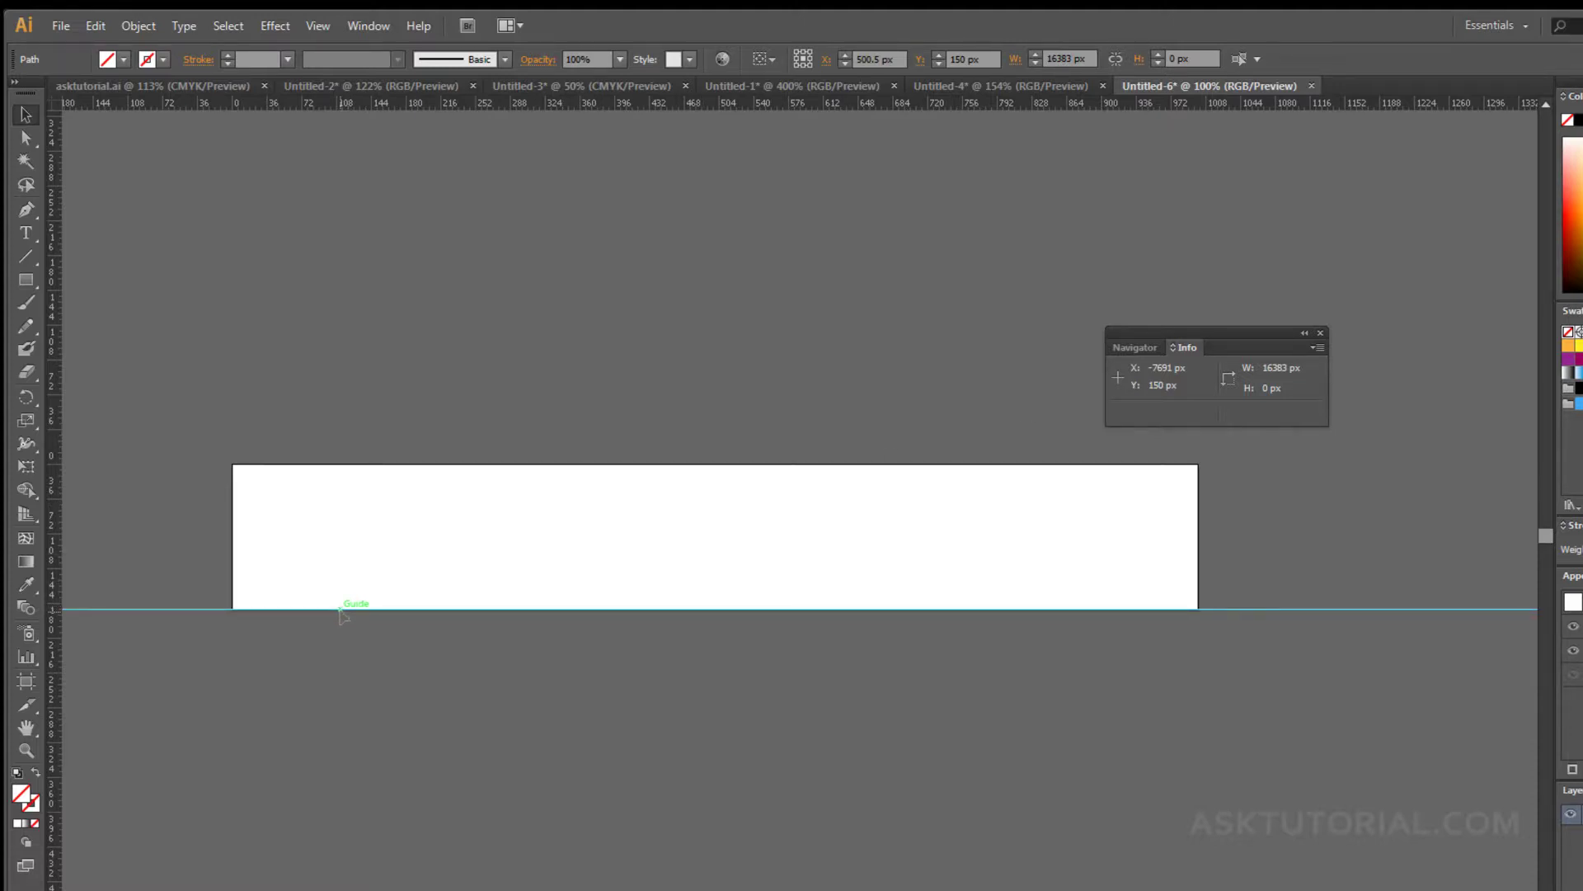
{"action": "left_click_drag", "start_coordinate": [339, 607], "coordinate": [343, 479]}
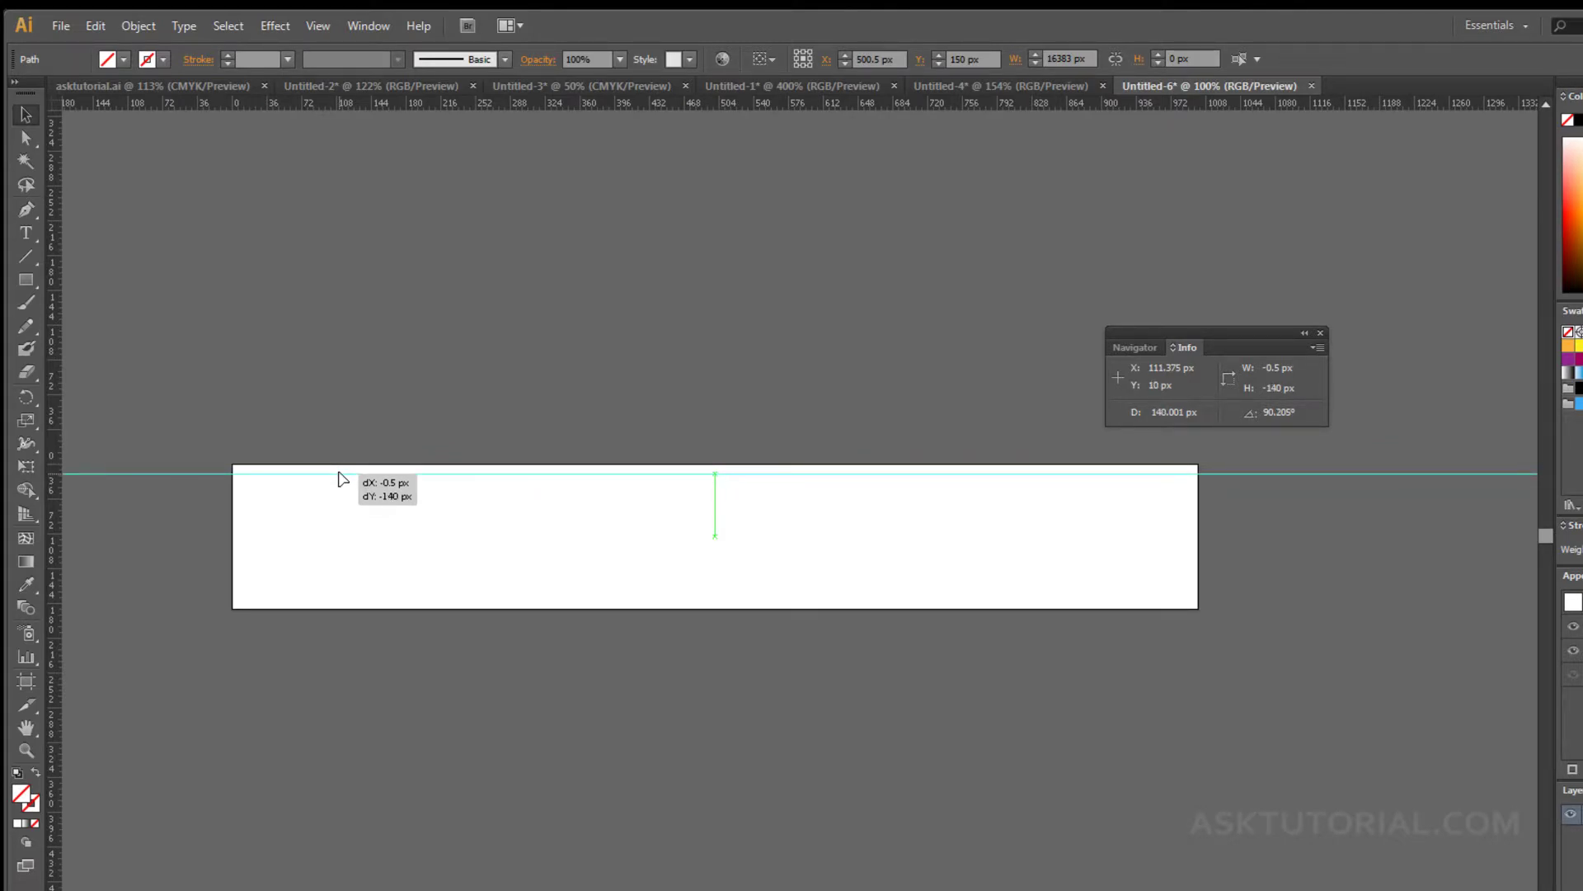
{"action": "left_click_drag", "start_coordinate": [339, 473], "coordinate": [339, 473]}
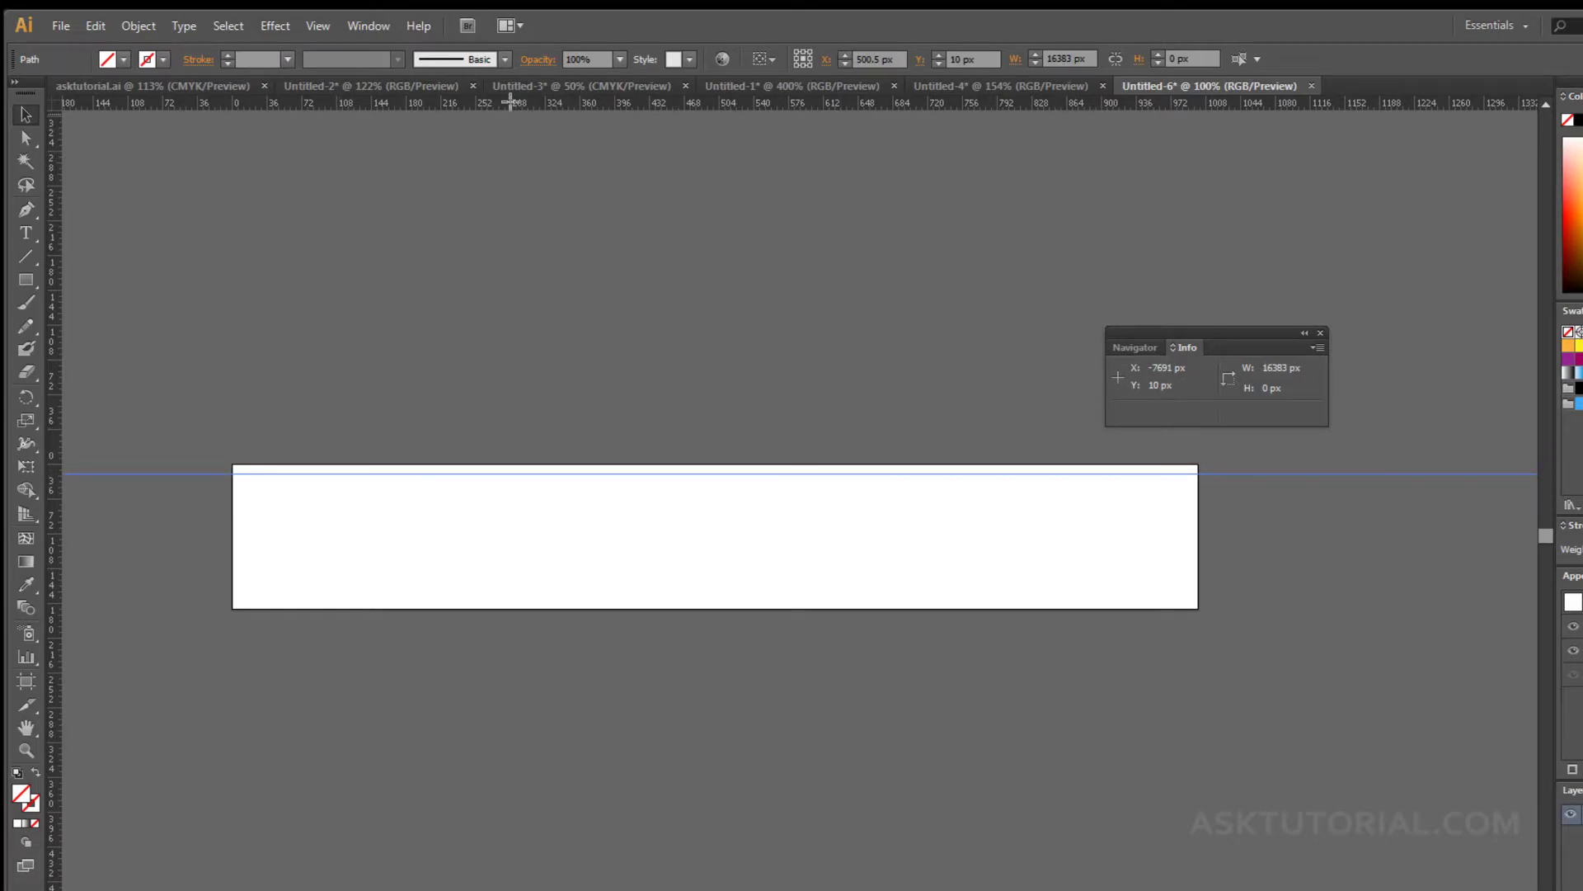
- Place a second horizontal ruler guide across the artboard at Y 140 px, 10 px above its lower edge
{"action": "left_click_drag", "start_coordinate": [510, 102], "coordinate": [499, 595]}
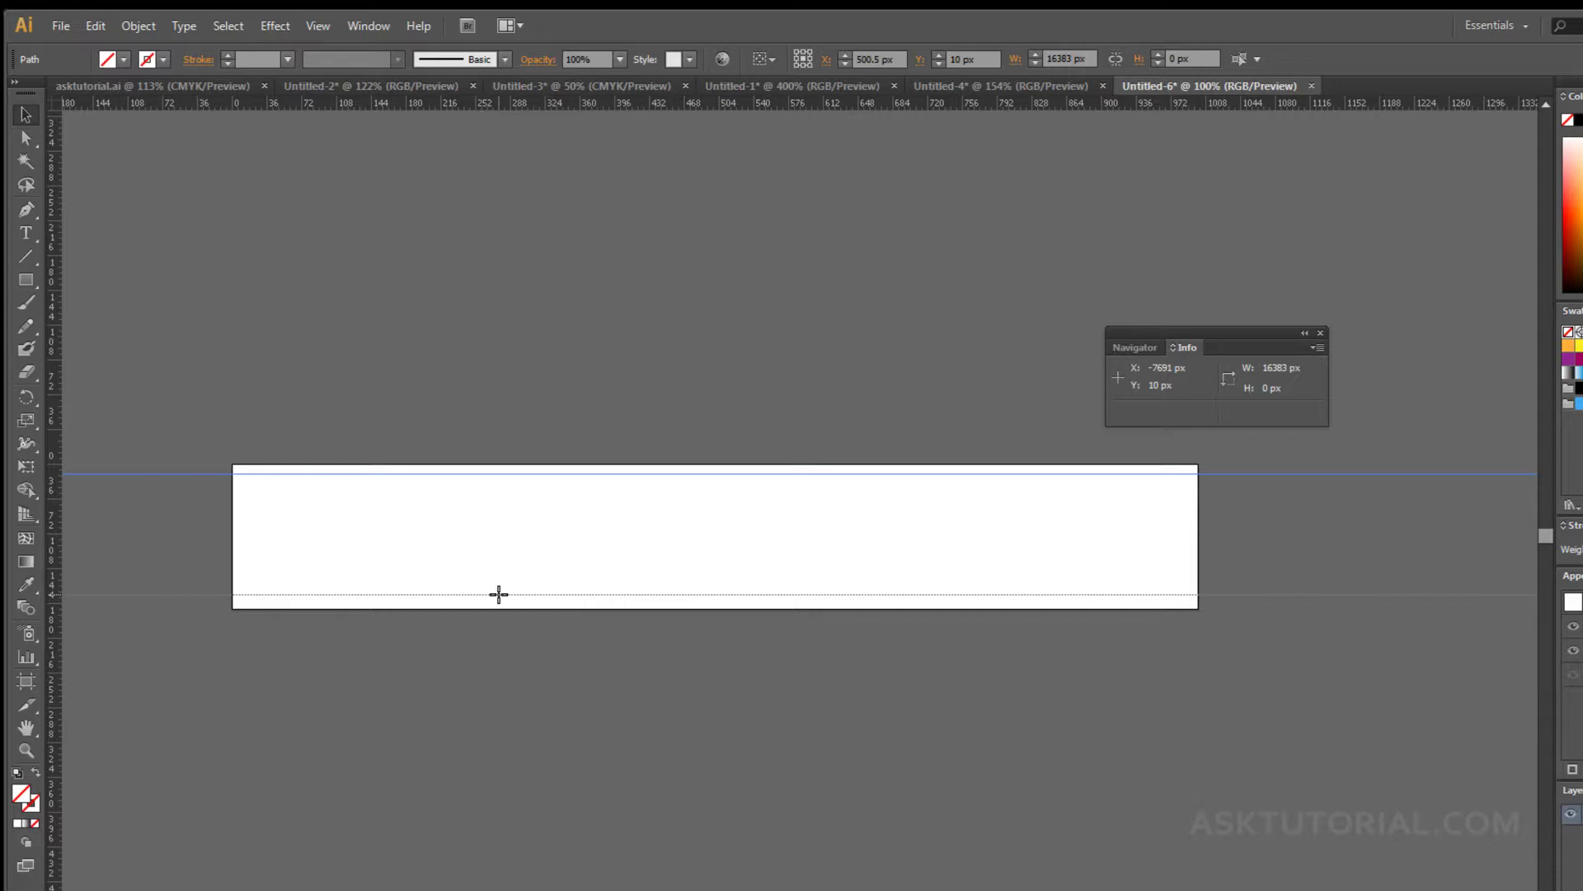
{"action": "left_click_drag", "start_coordinate": [499, 594], "coordinate": [485, 599]}
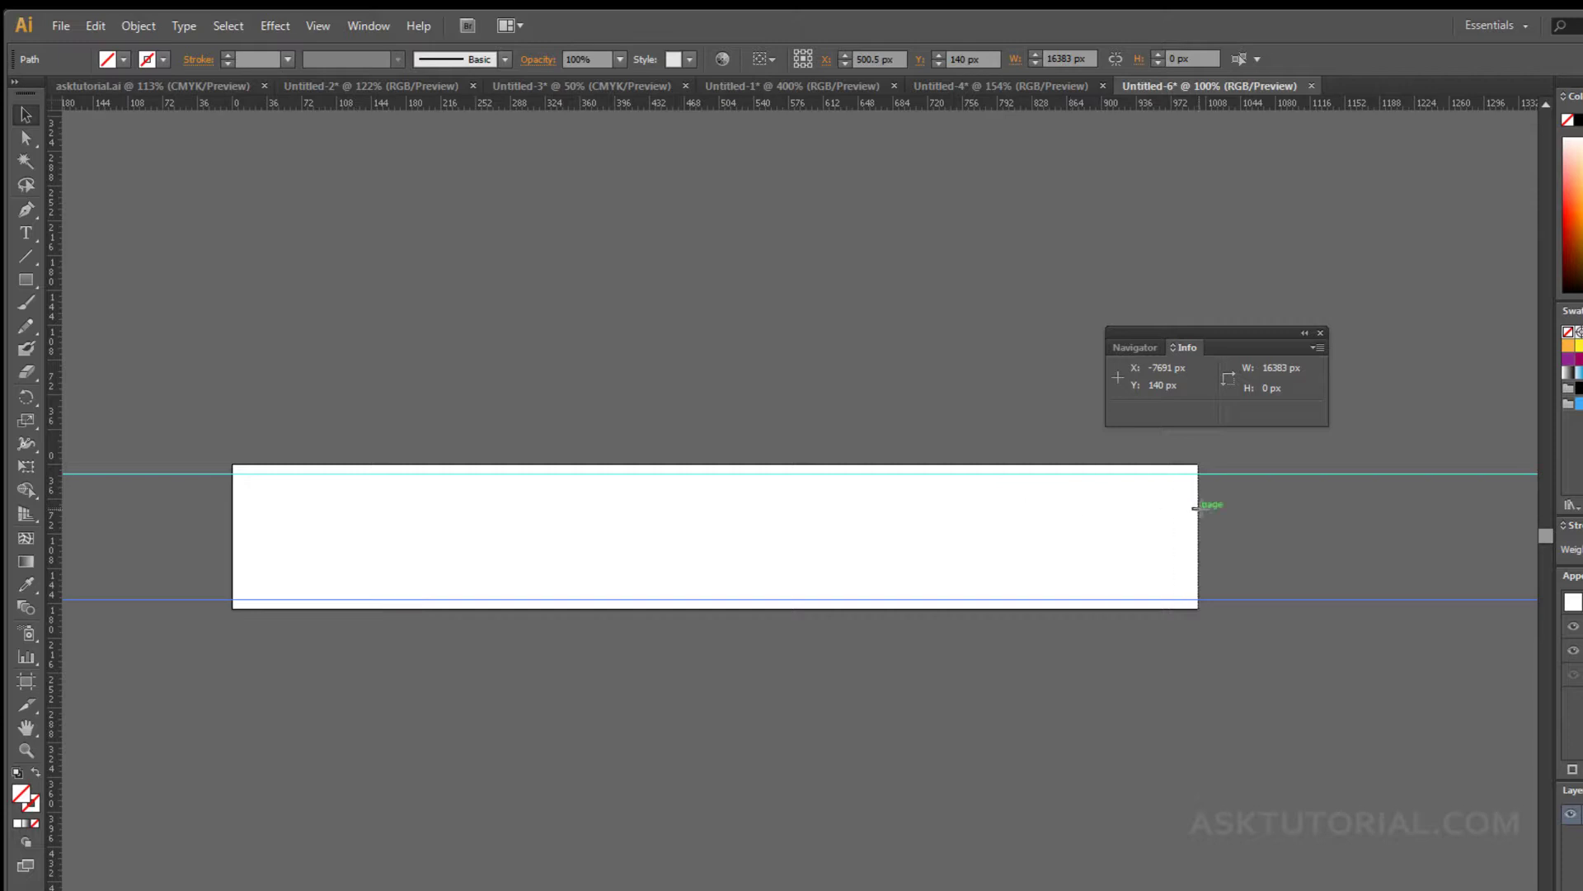
- Place a vertical ruler guide at X 50 px inside the artboard and another one near its right edge
{"action": "left_click_drag", "start_coordinate": [1198, 507], "coordinate": [1198, 507]}
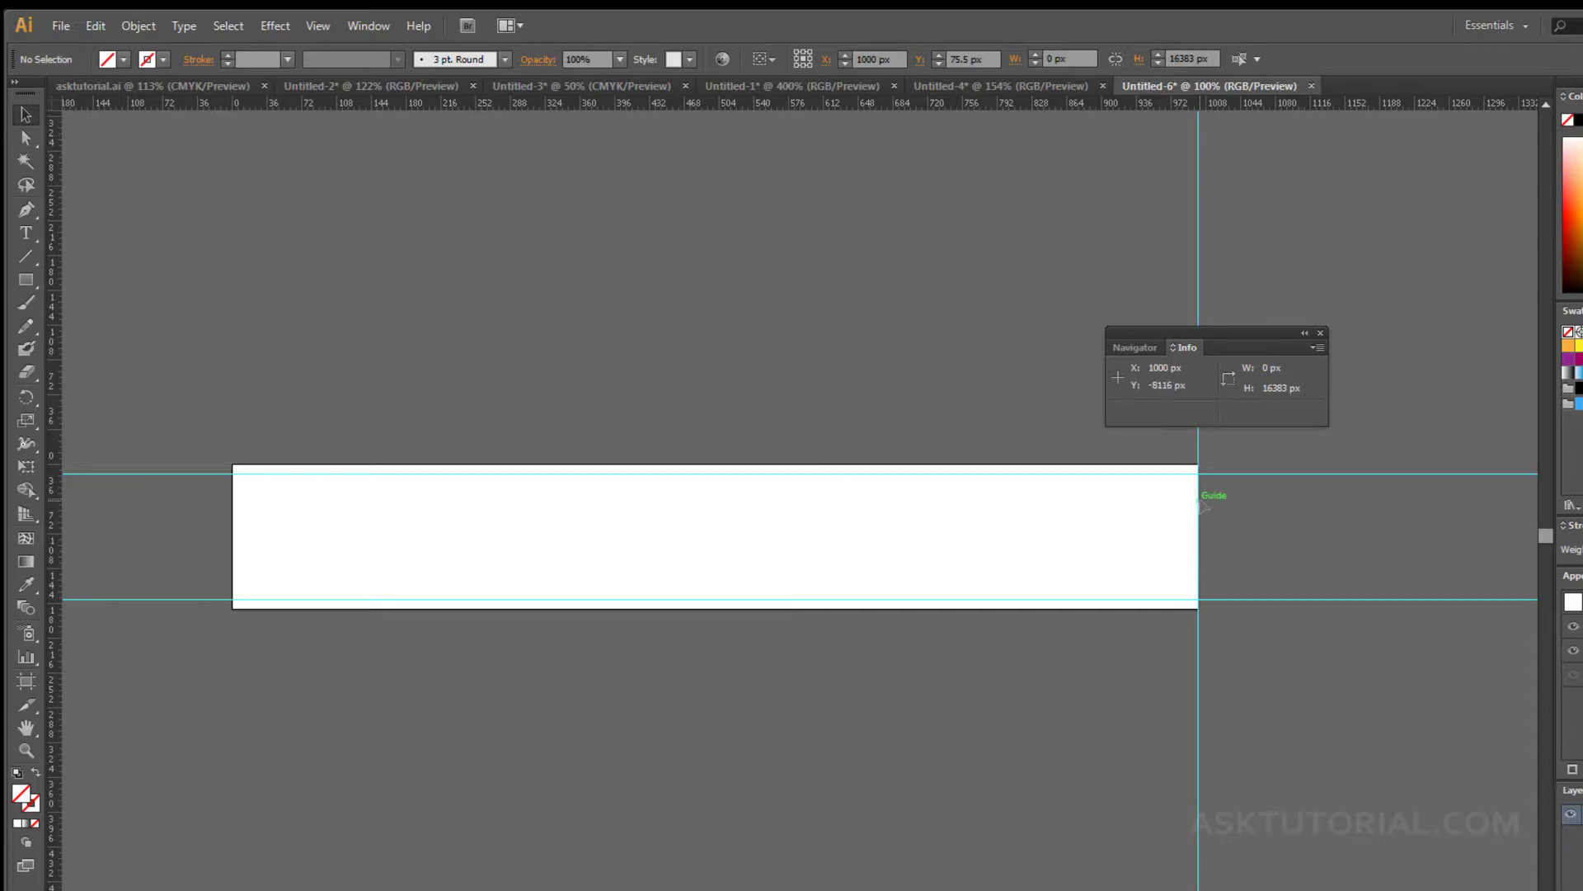
{"action": "left_click_drag", "start_coordinate": [1197, 504], "coordinate": [263, 517]}
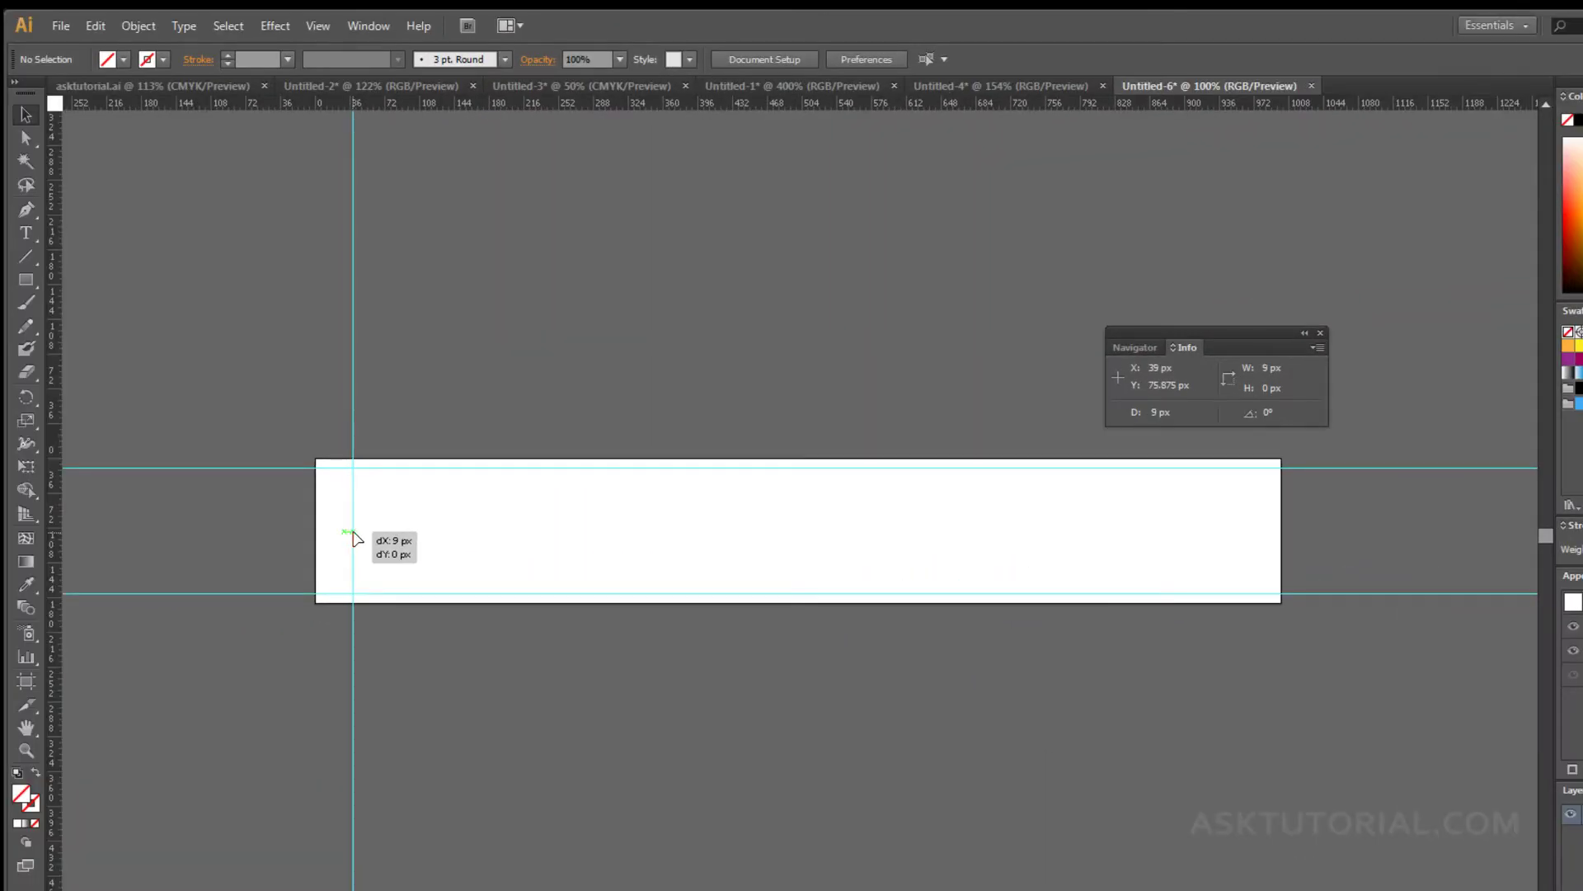
{"action": "left_click_drag", "start_coordinate": [353, 537], "coordinate": [363, 539]}
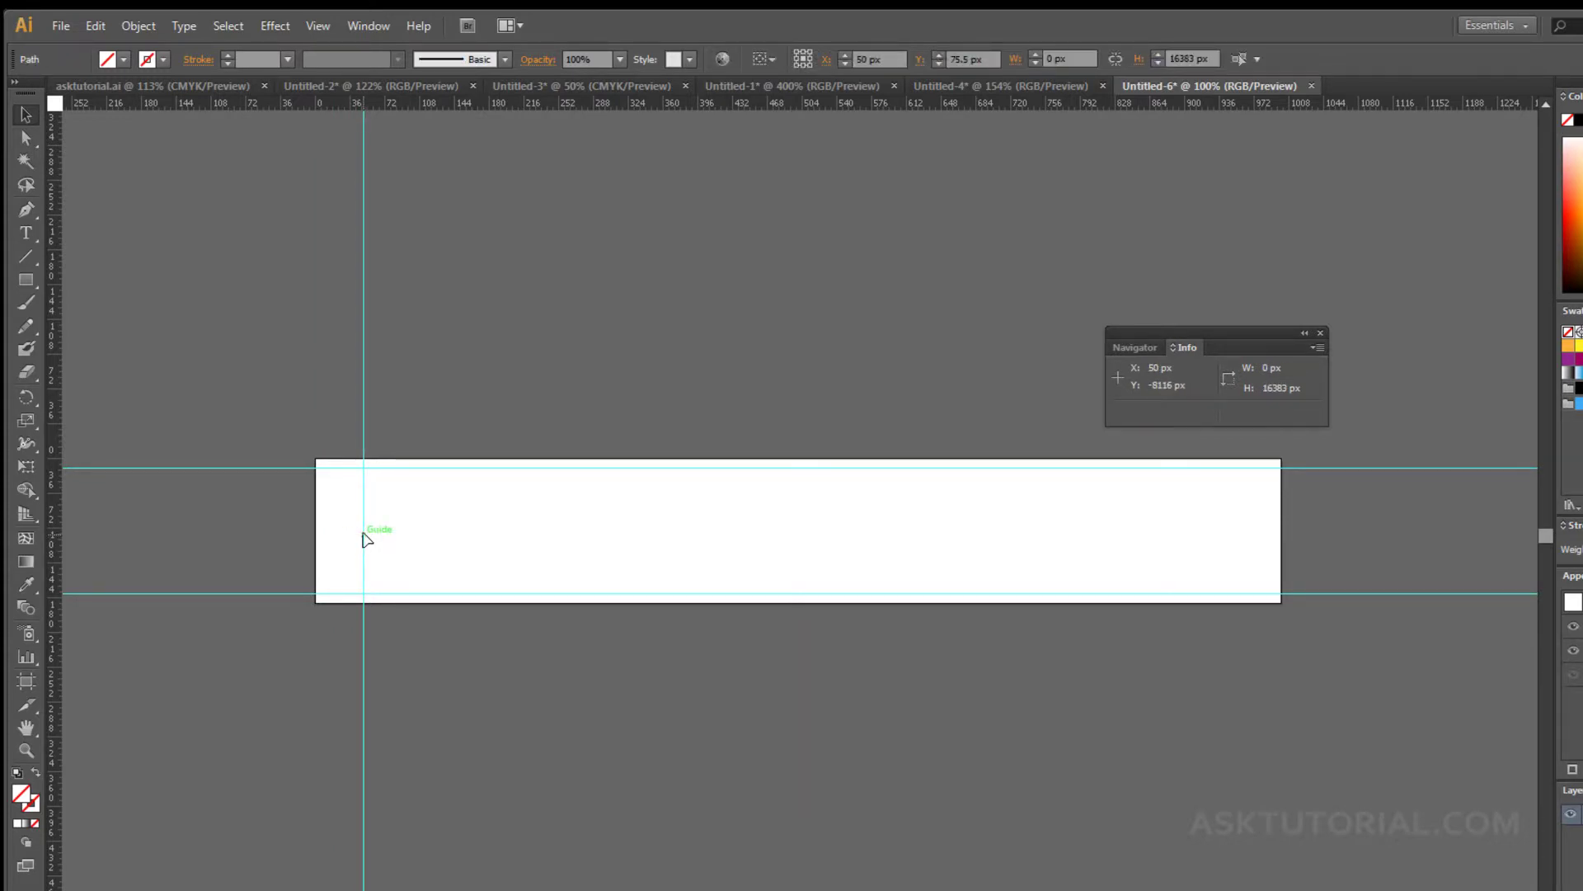
{"action": "left_click", "coordinate": [359, 539]}
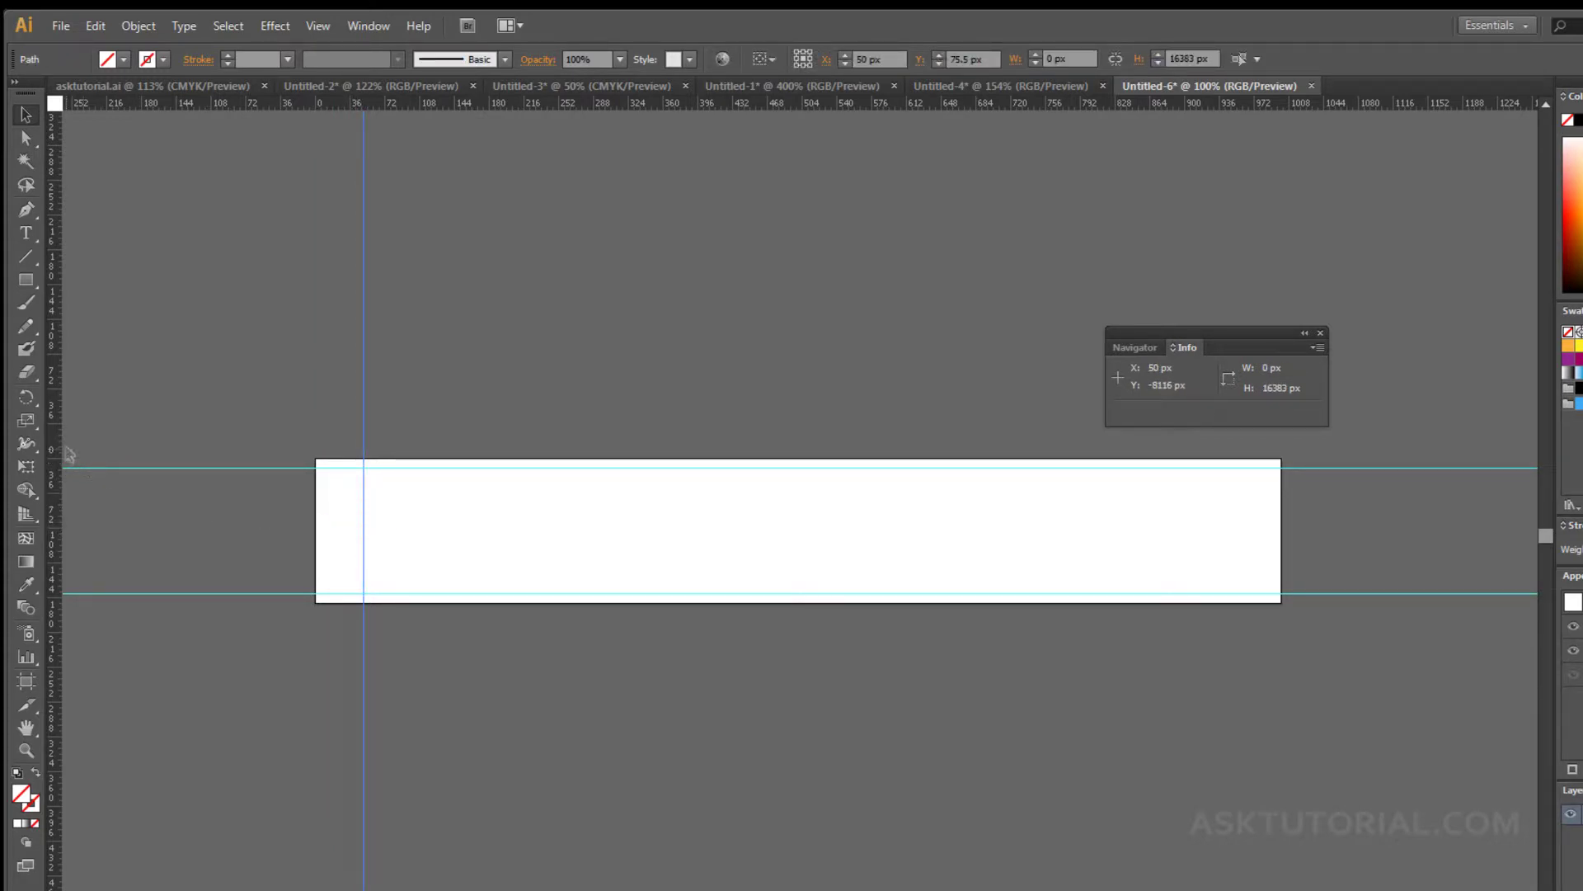
{"action": "left_click_drag", "start_coordinate": [55, 452], "coordinate": [1237, 495]}
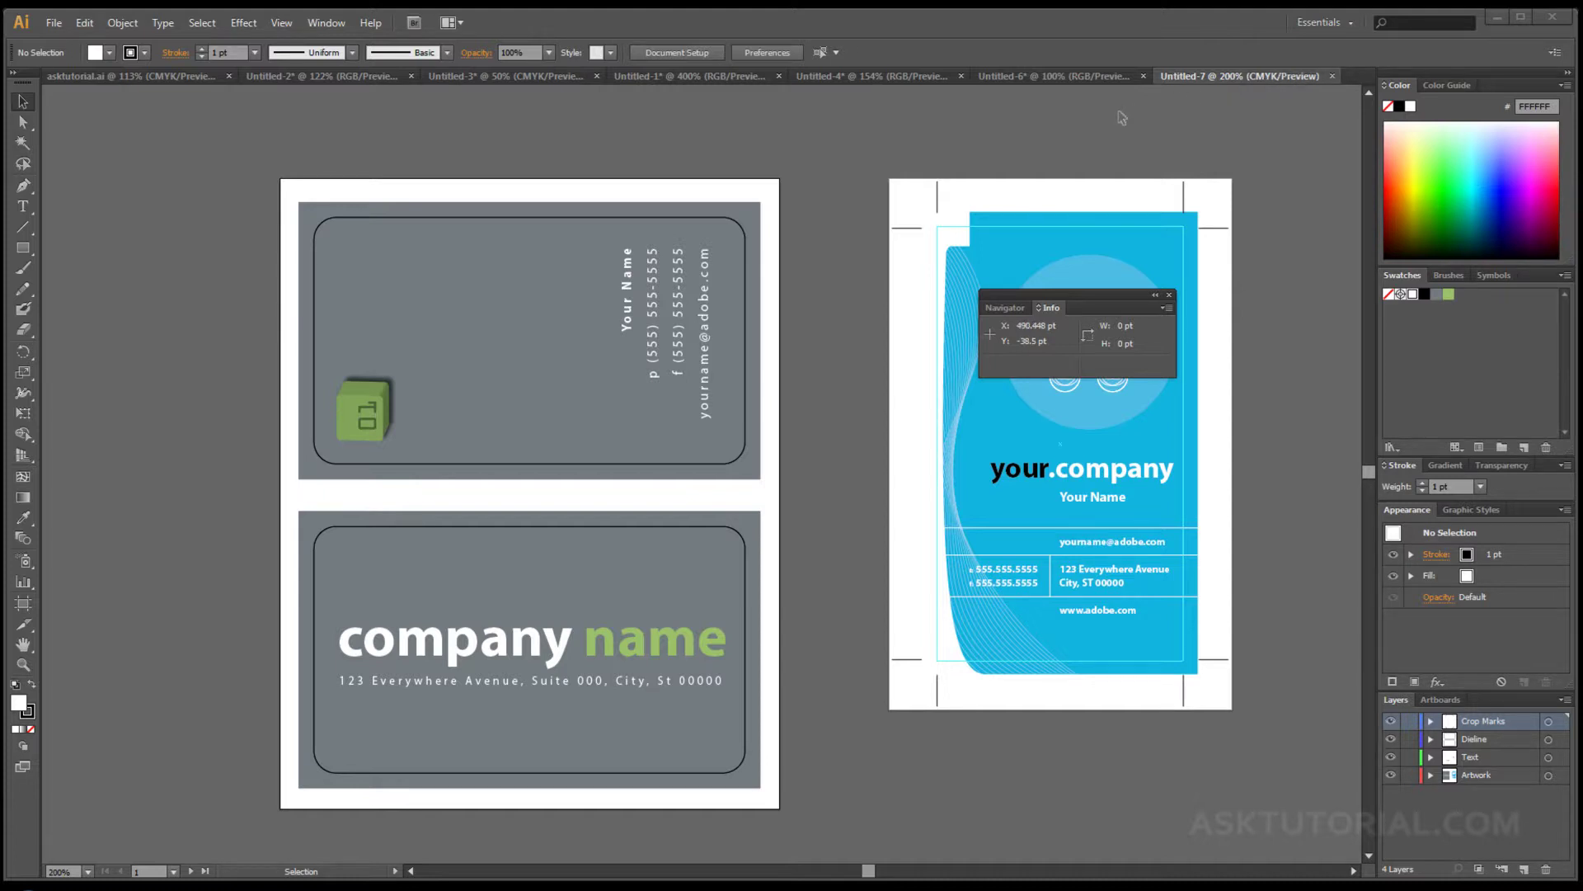
- Show the rulers in the business card document and view the unit choices available for them
{"action": "key", "text": "ctrl+r"}
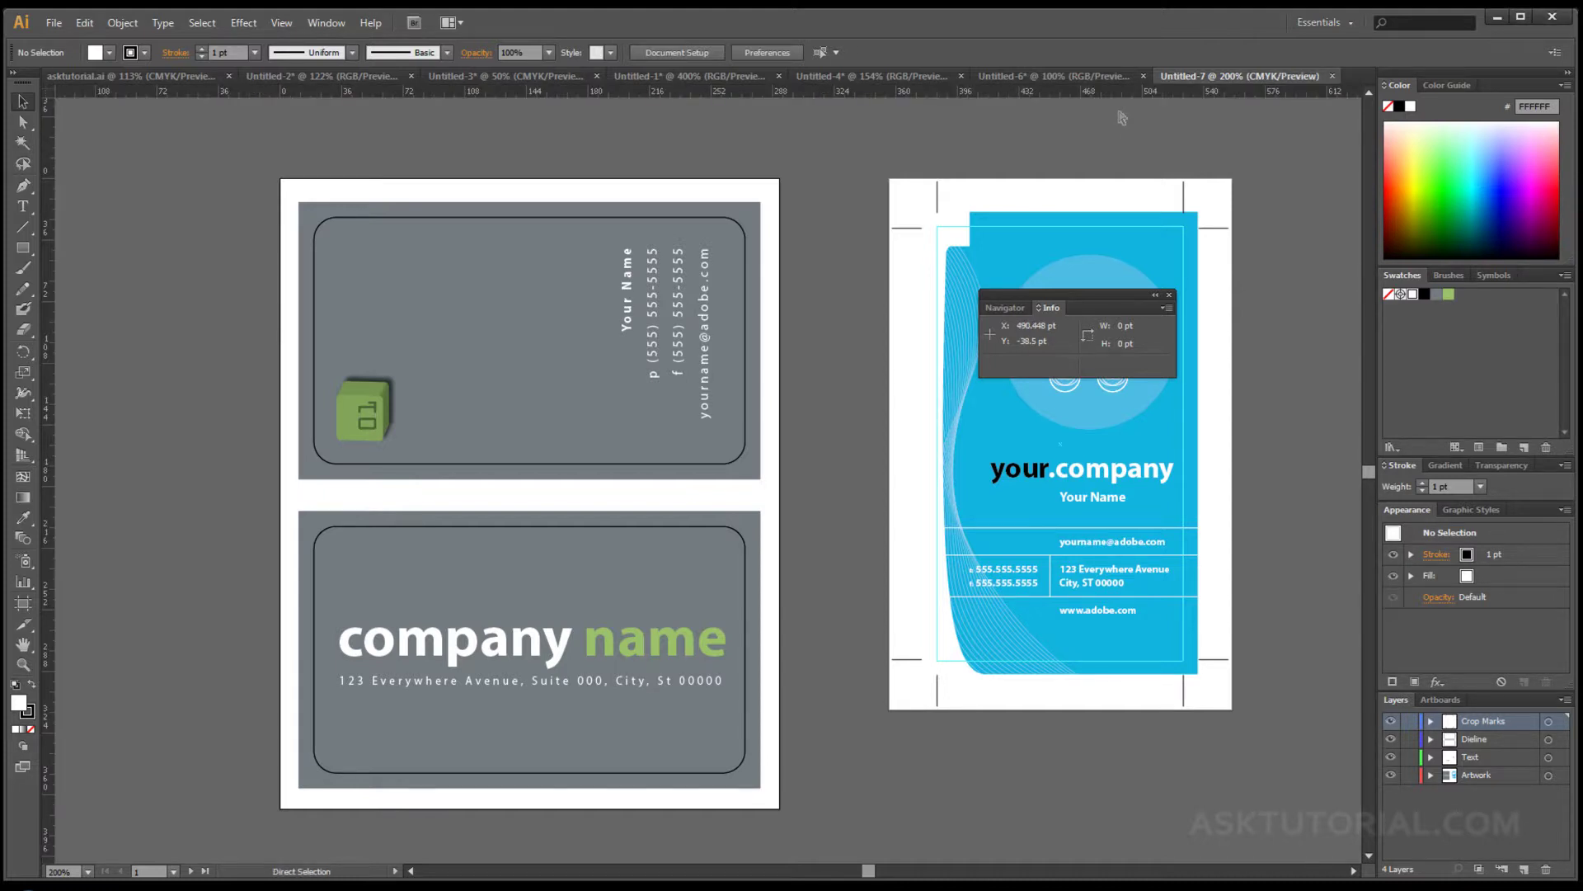
{"action": "right_click", "coordinate": [840, 94]}
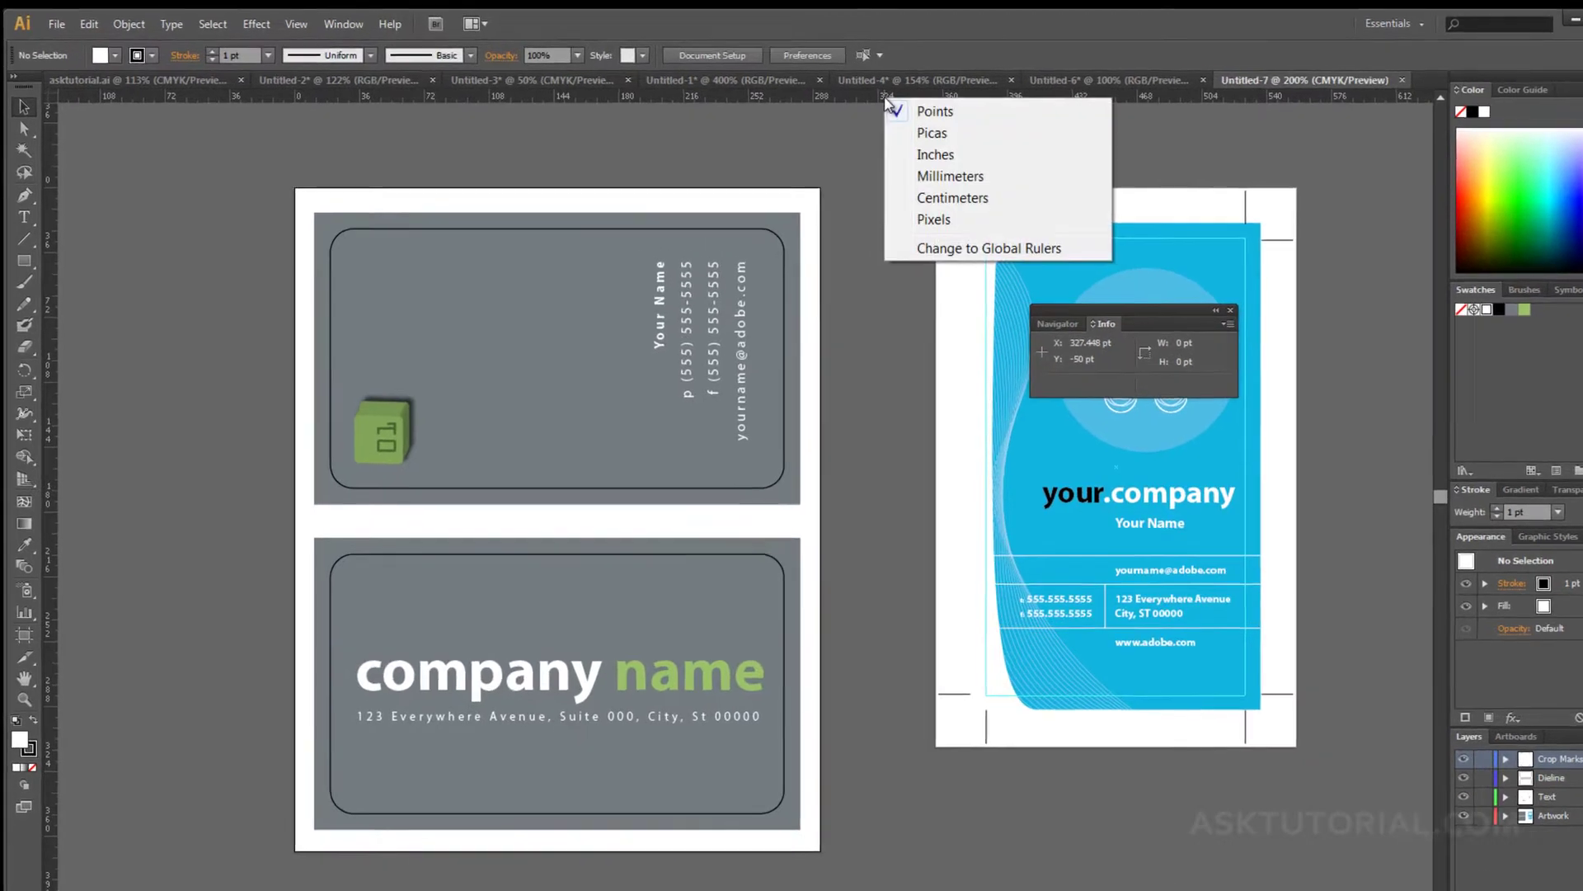
{"action": "left_click", "coordinate": [1067, 131]}
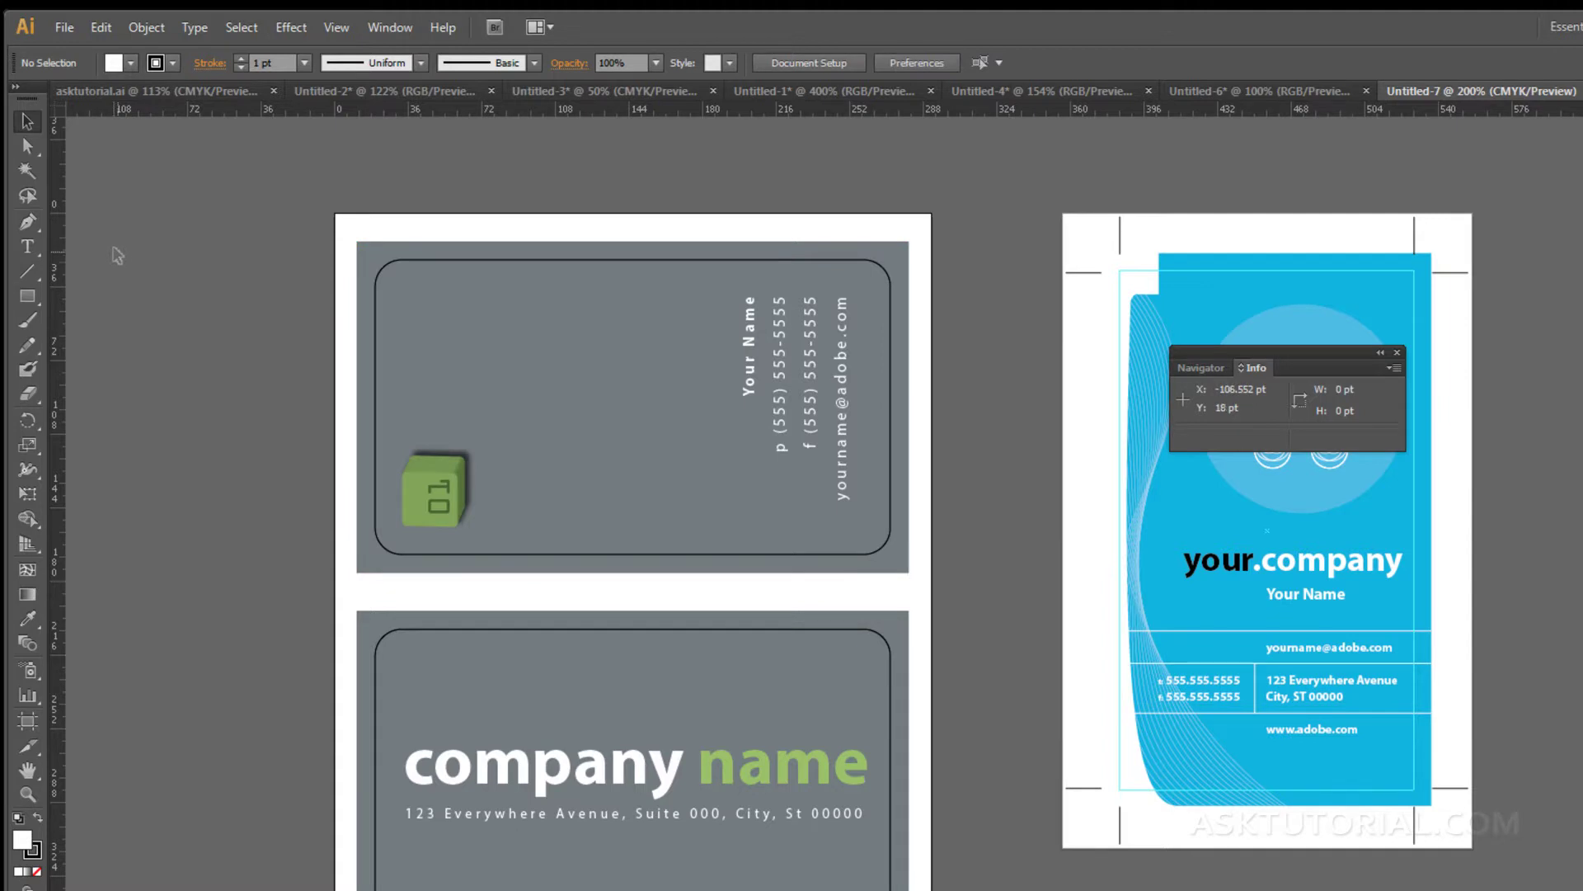
- Change the document's units to Pixels in Document Setup
{"action": "left_click", "coordinate": [66, 30]}
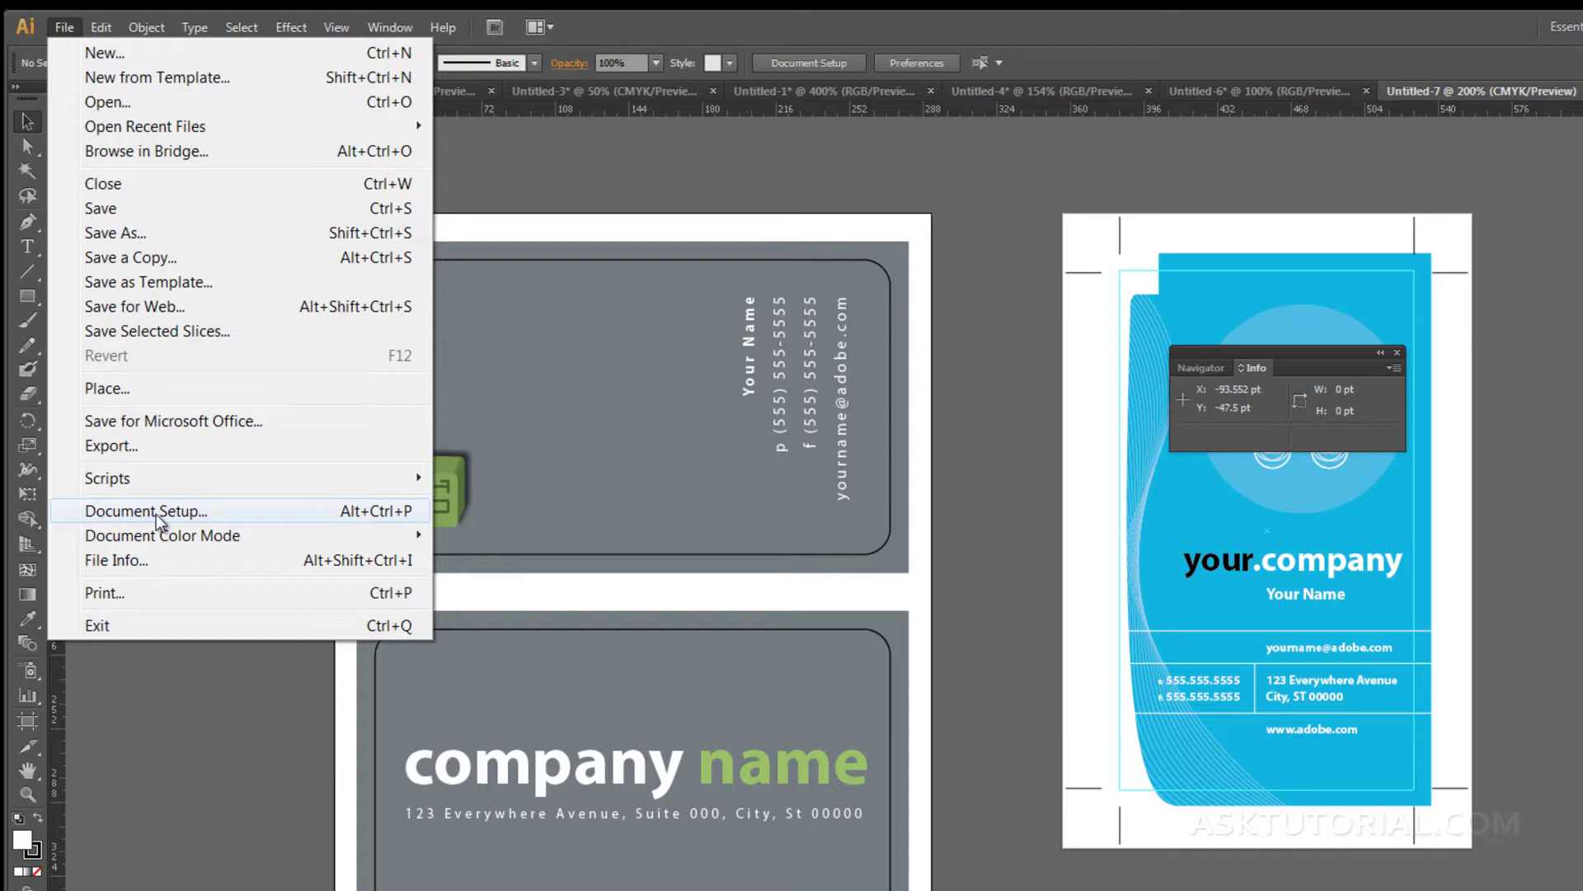
{"action": "left_click", "coordinate": [358, 514]}
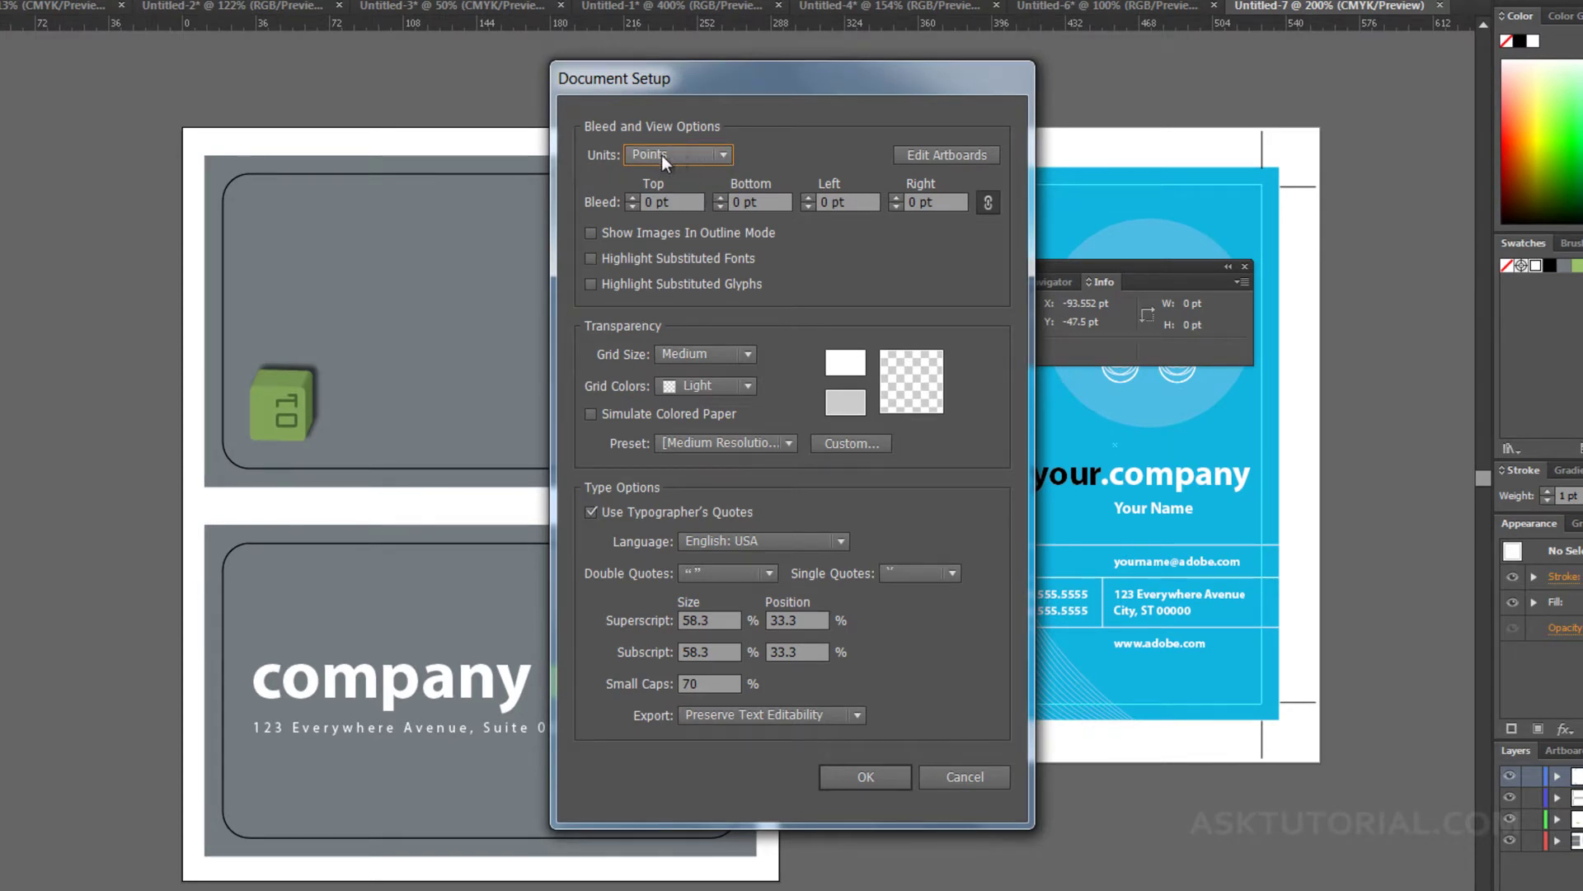
{"action": "left_click", "coordinate": [724, 154]}
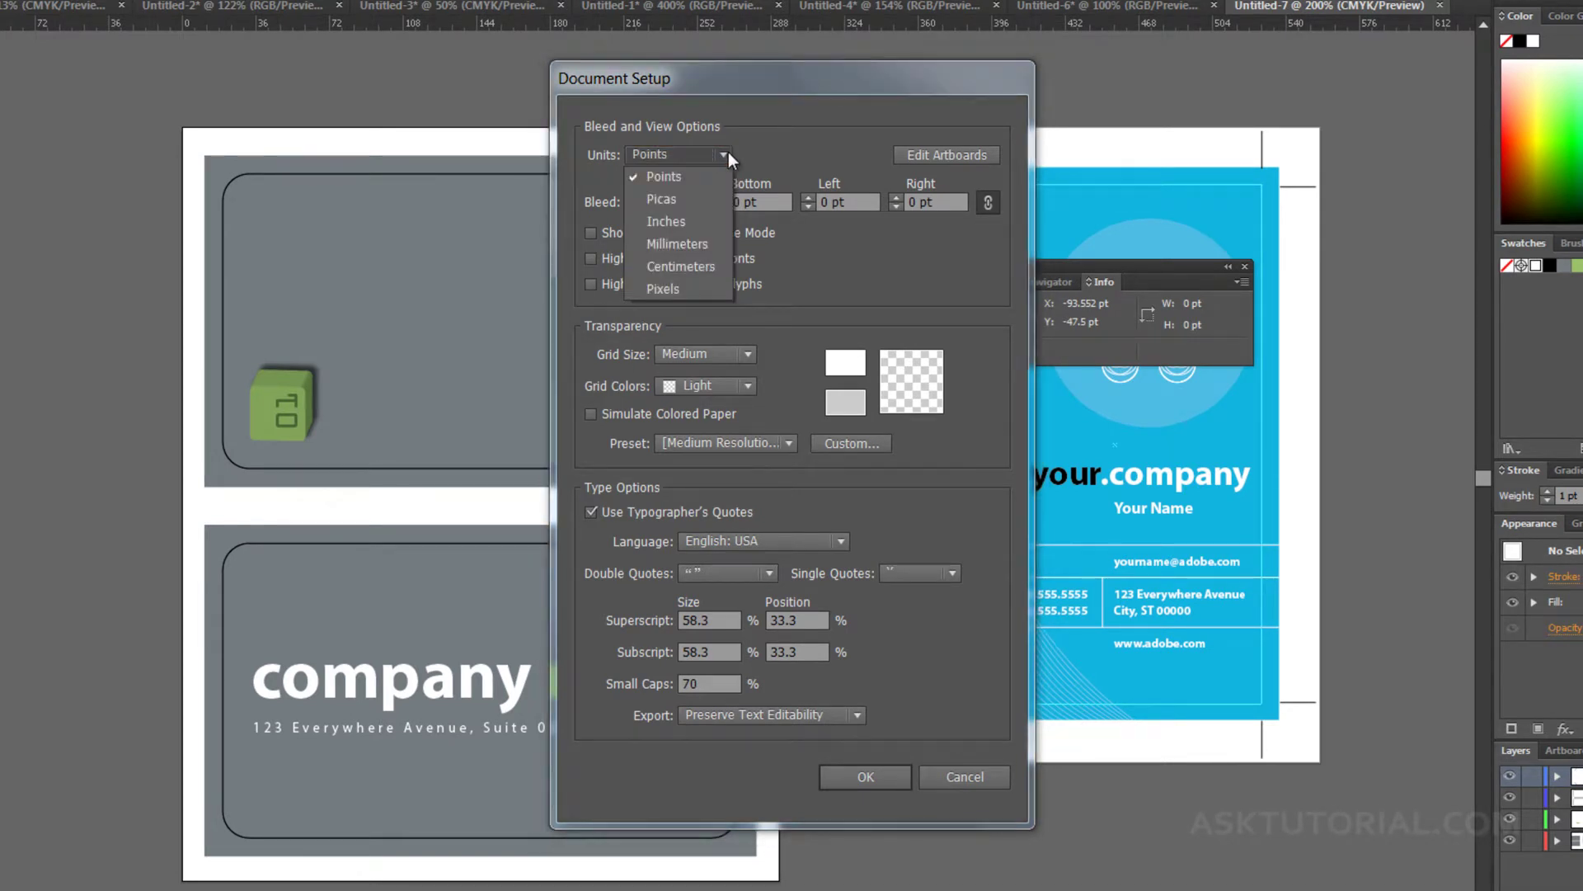
{"action": "left_click", "coordinate": [666, 289]}
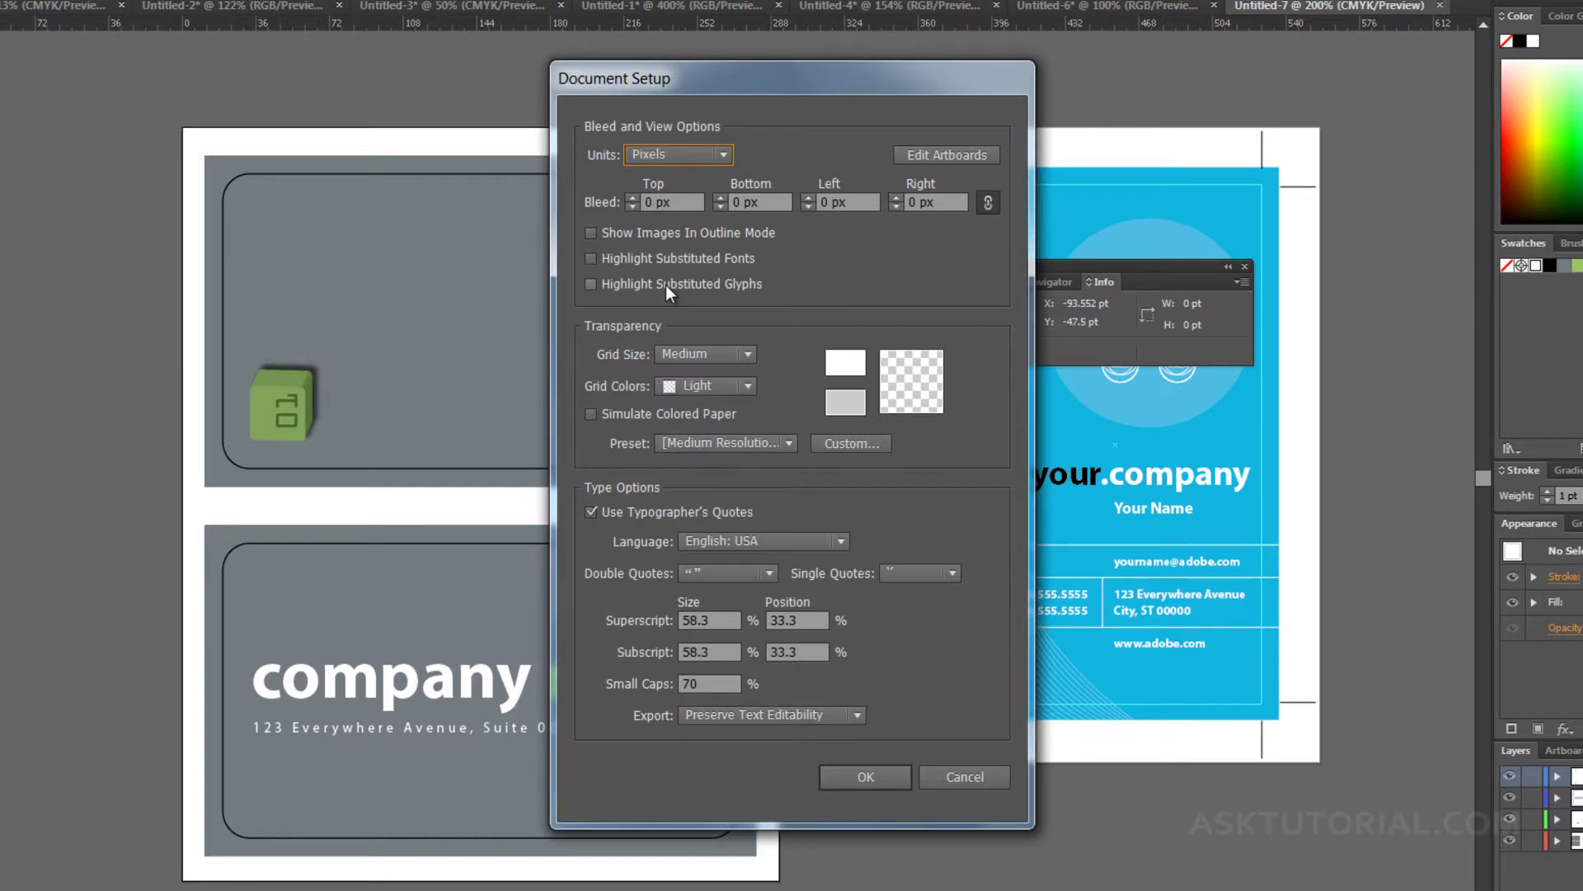
{"action": "left_click", "coordinate": [837, 779]}
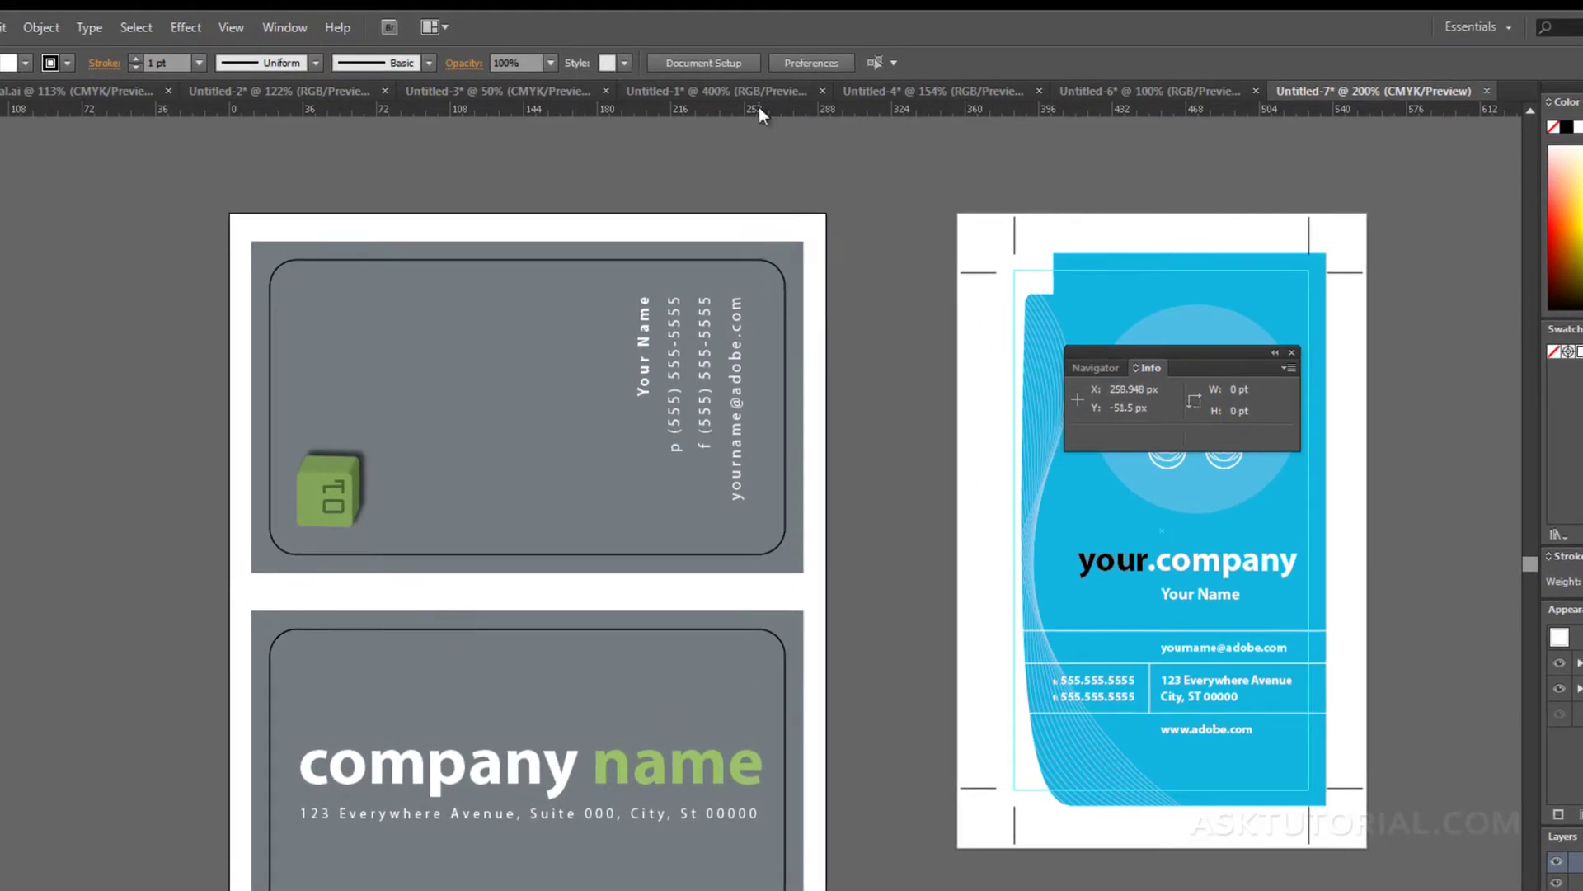
- Switch the ruler units to Points and back to Pixels directly from the ruler
{"action": "right_click", "coordinate": [711, 21]}
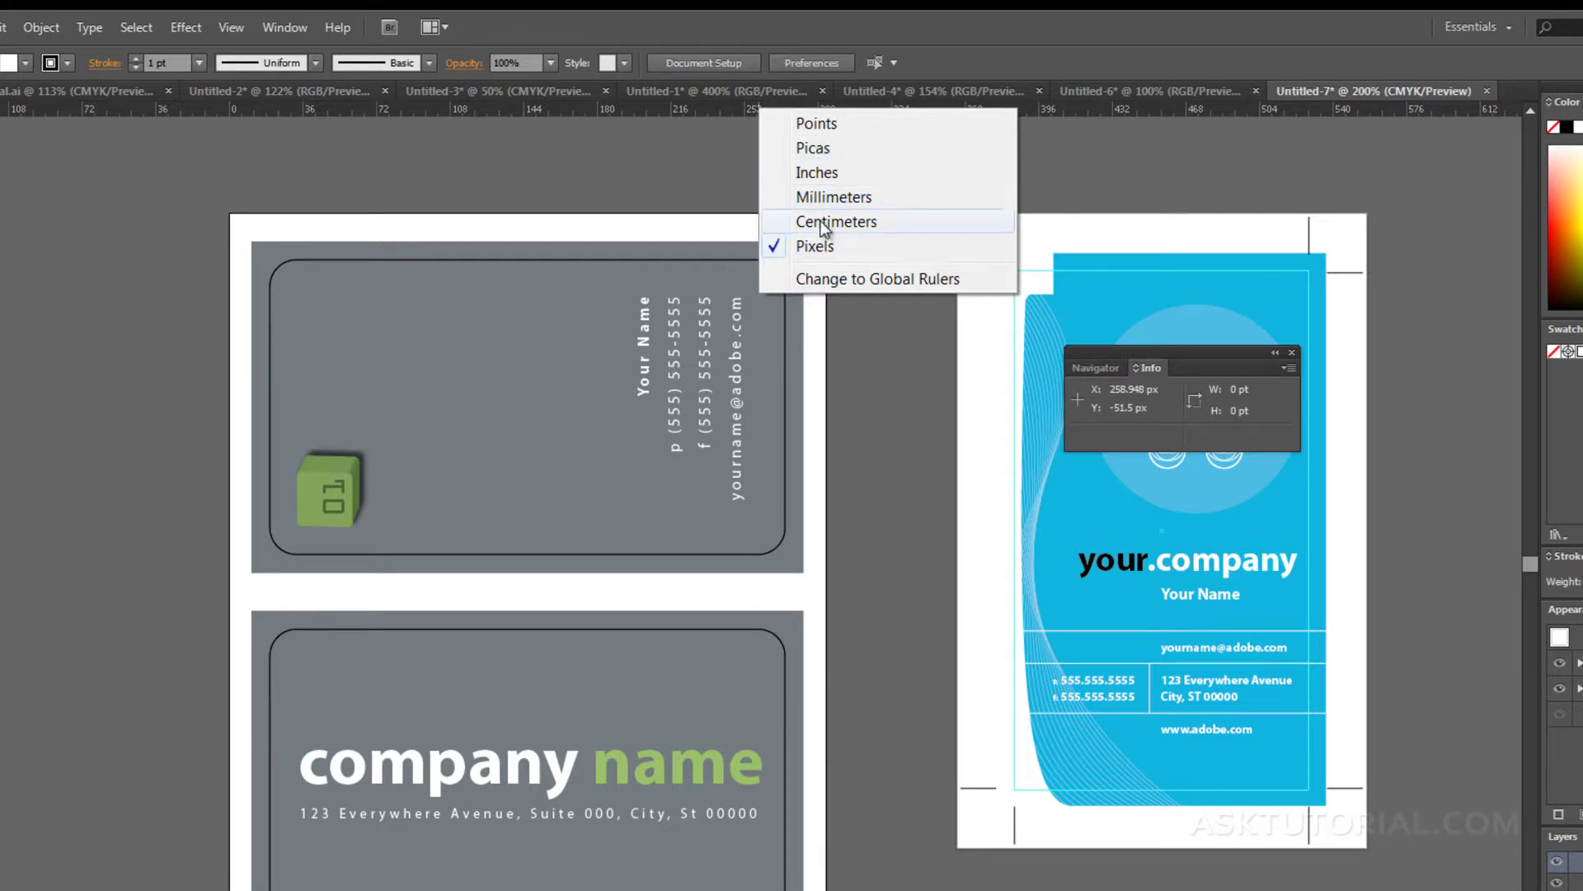
{"action": "left_click", "coordinate": [819, 123]}
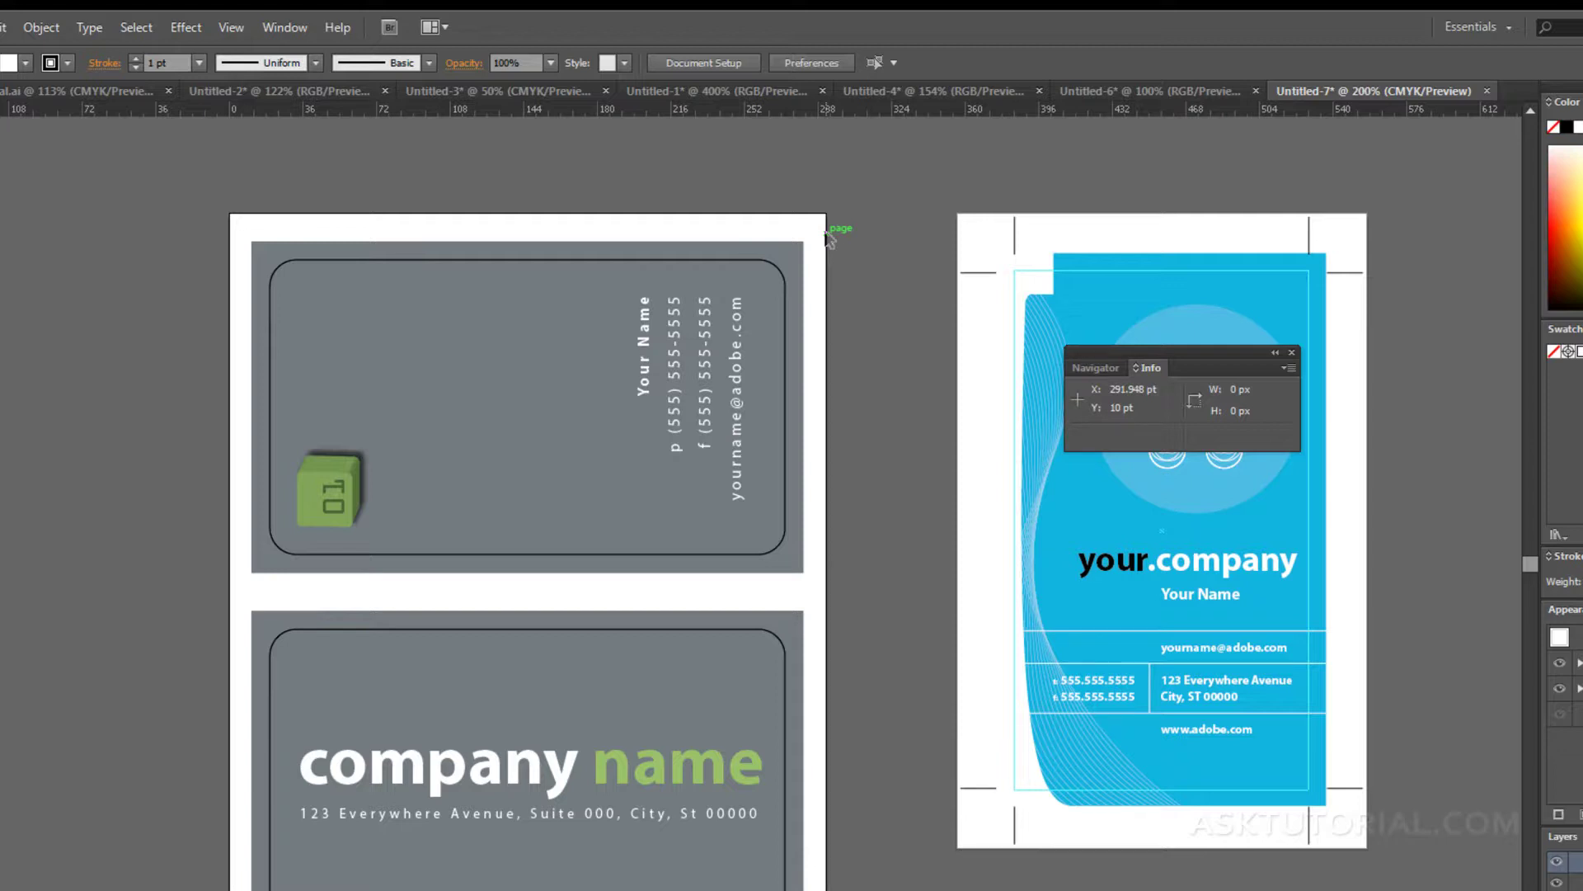
{"action": "right_click", "coordinate": [795, 110]}
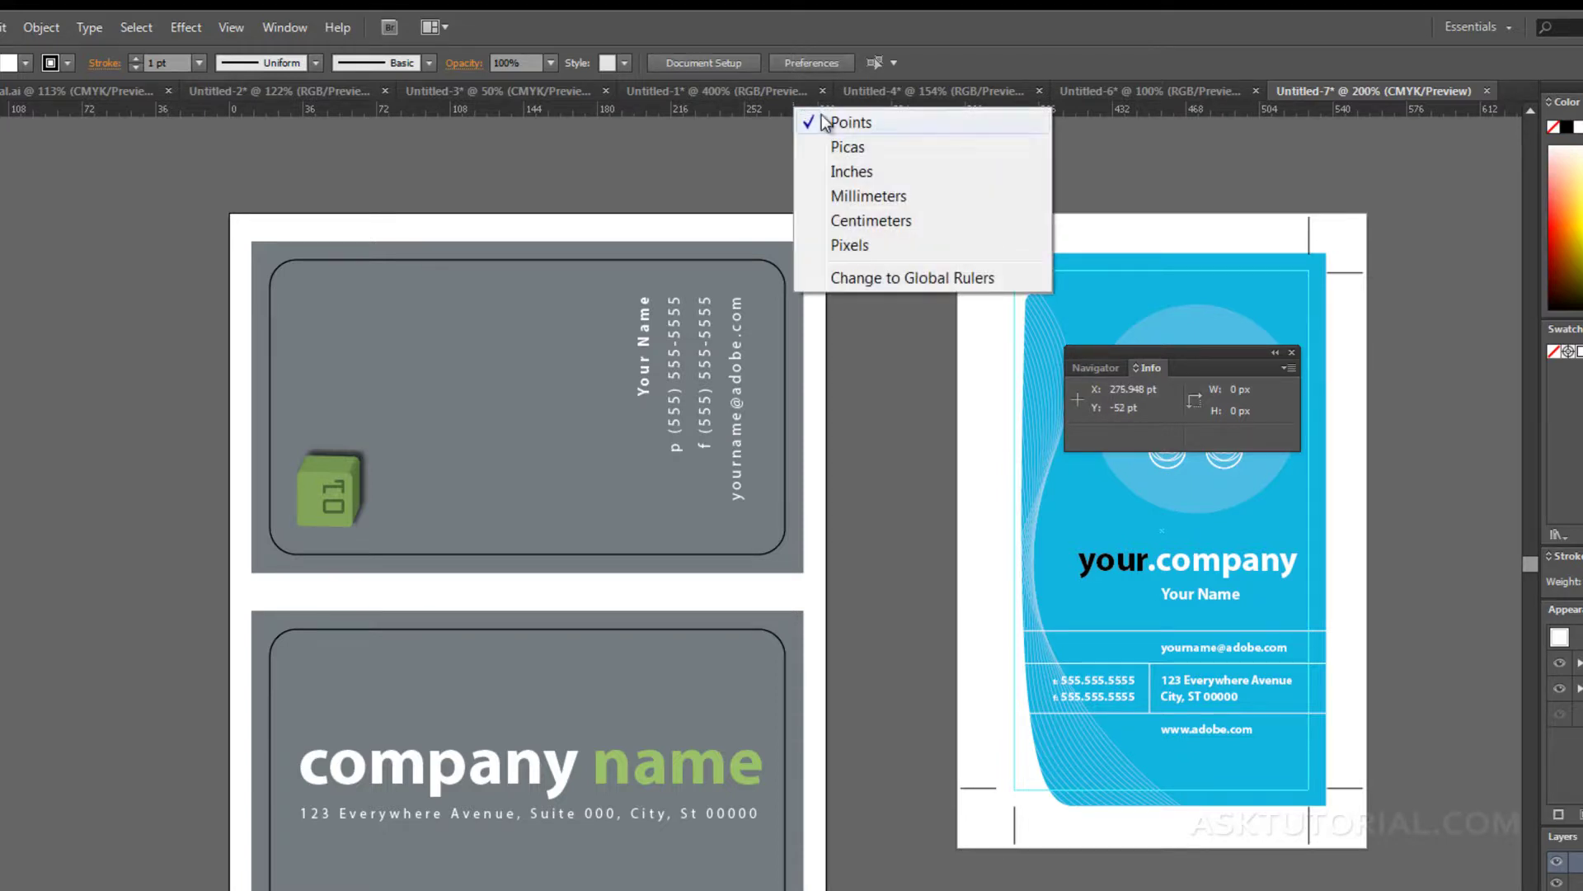
{"action": "left_click", "coordinate": [838, 245]}
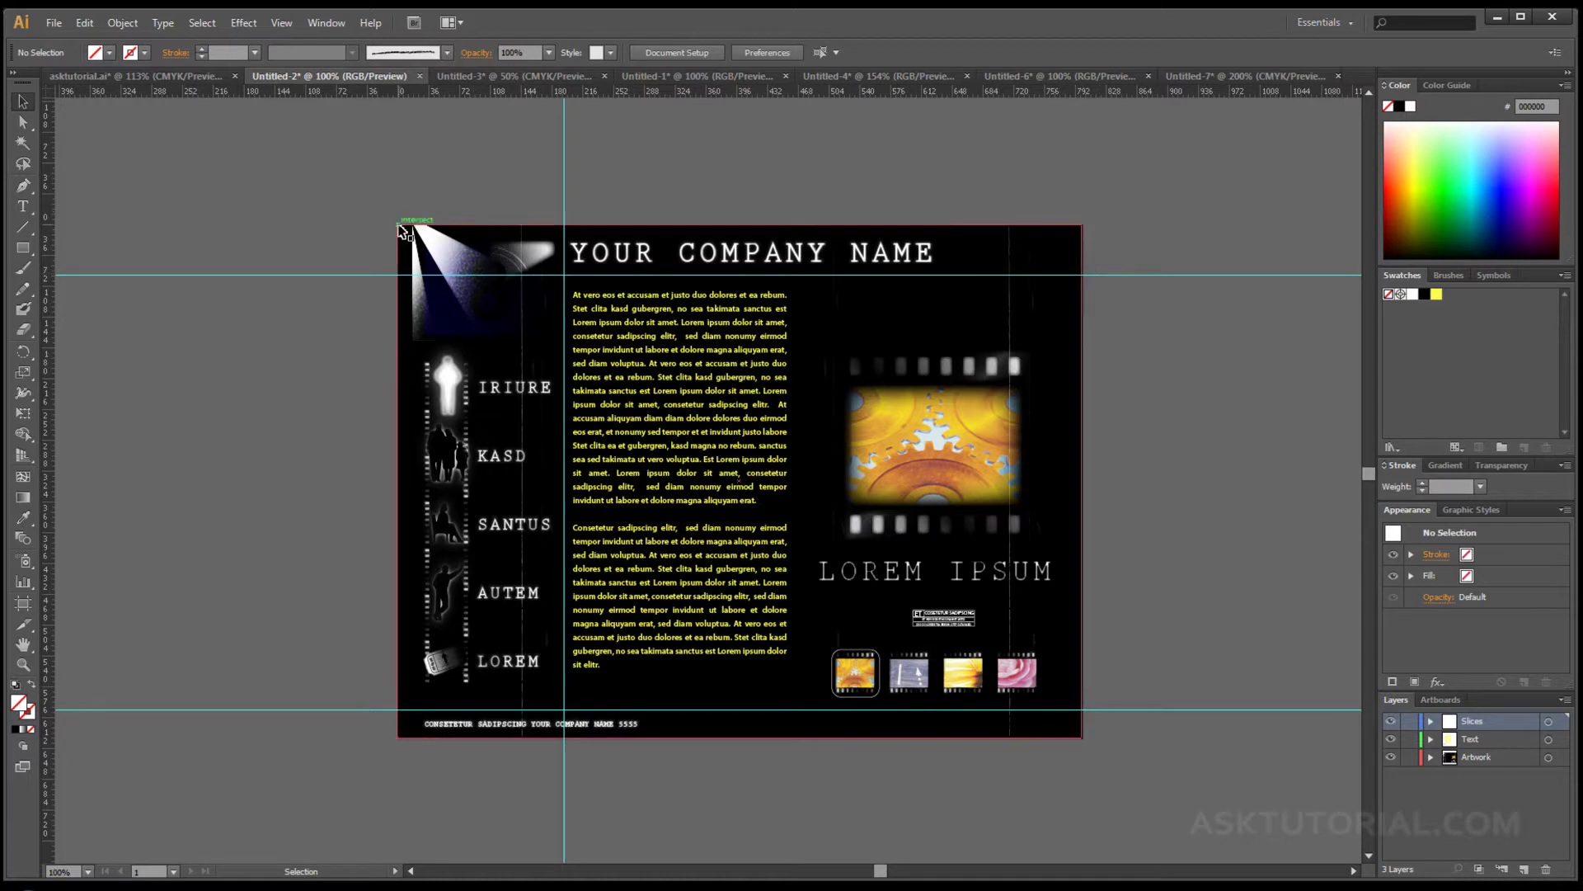
- Delete the horizontal guide above the web page's footer text and place a new one at Y 565 px
{"action": "left_click", "coordinate": [1113, 709]}
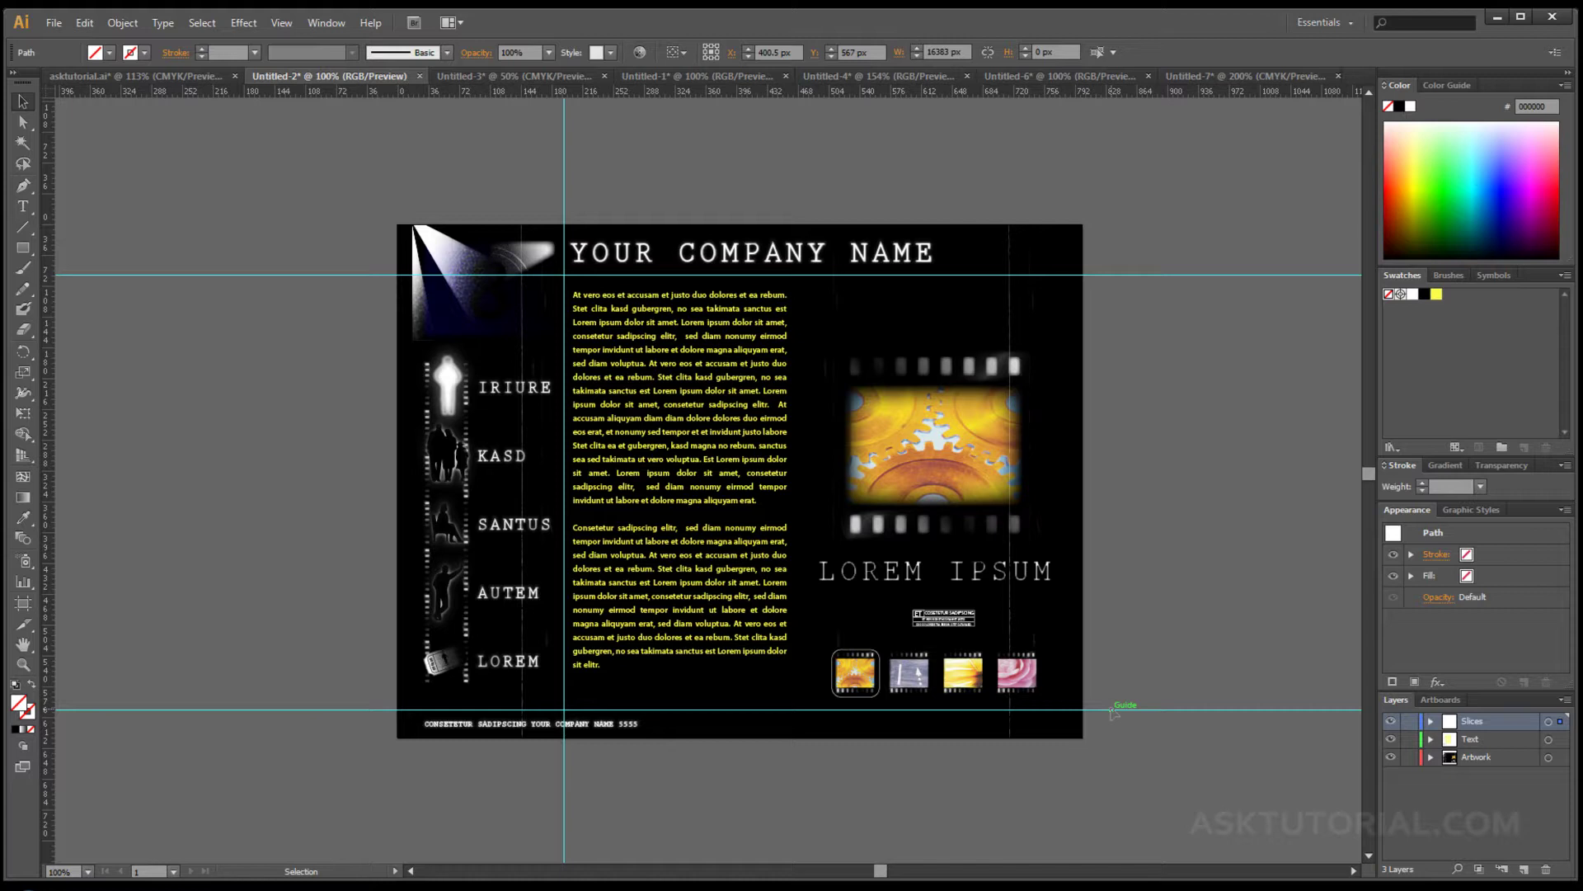
{"action": "key", "text": "Delete"}
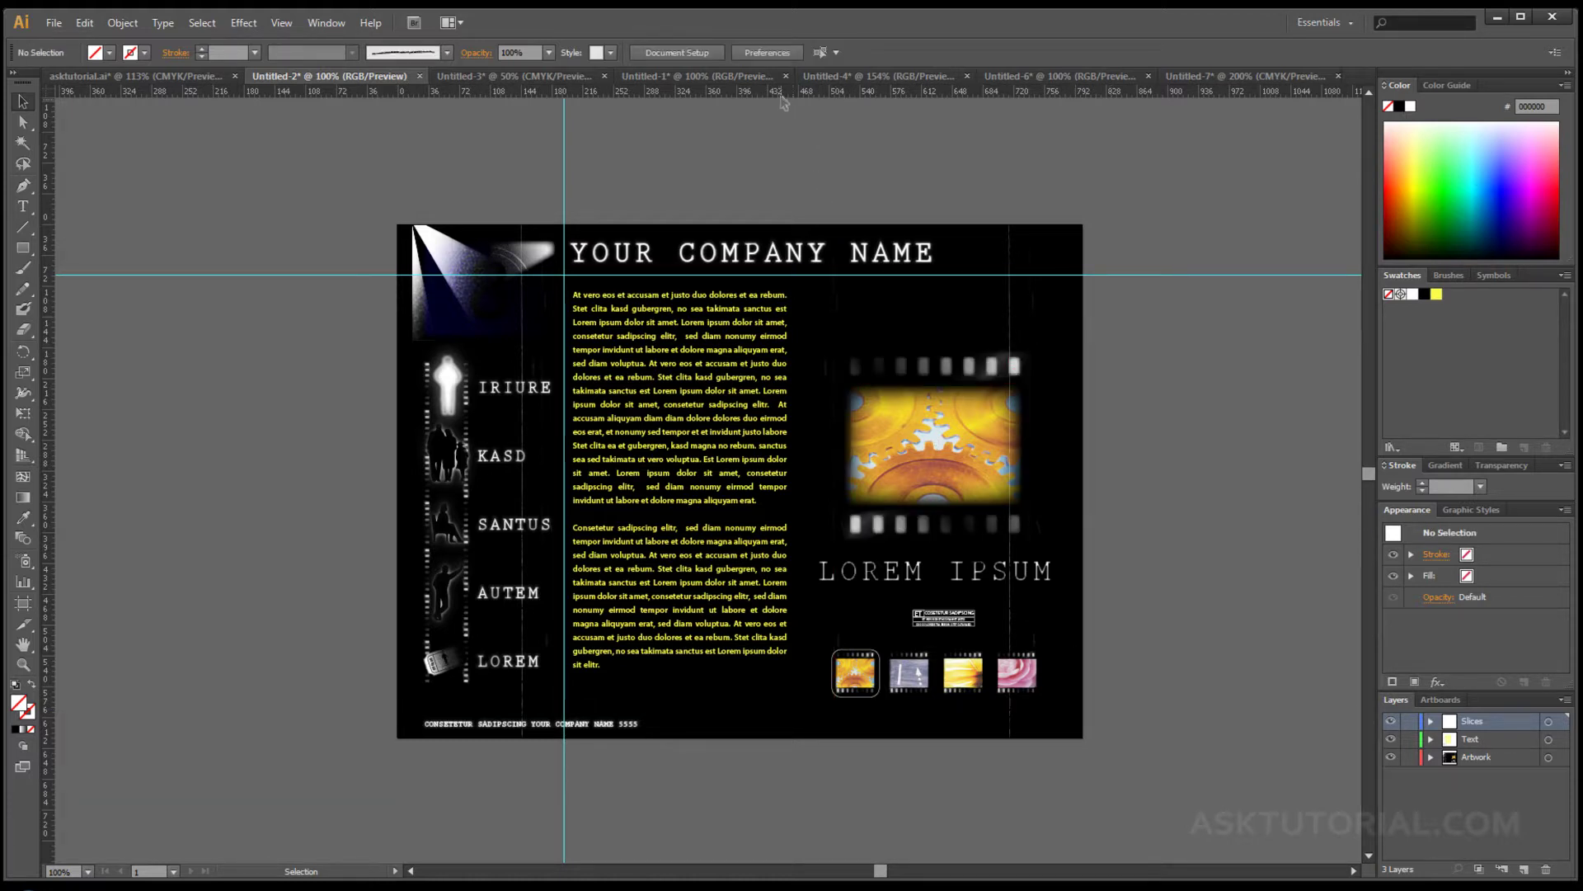
{"action": "left_click_drag", "start_coordinate": [779, 91], "coordinate": [793, 711]}
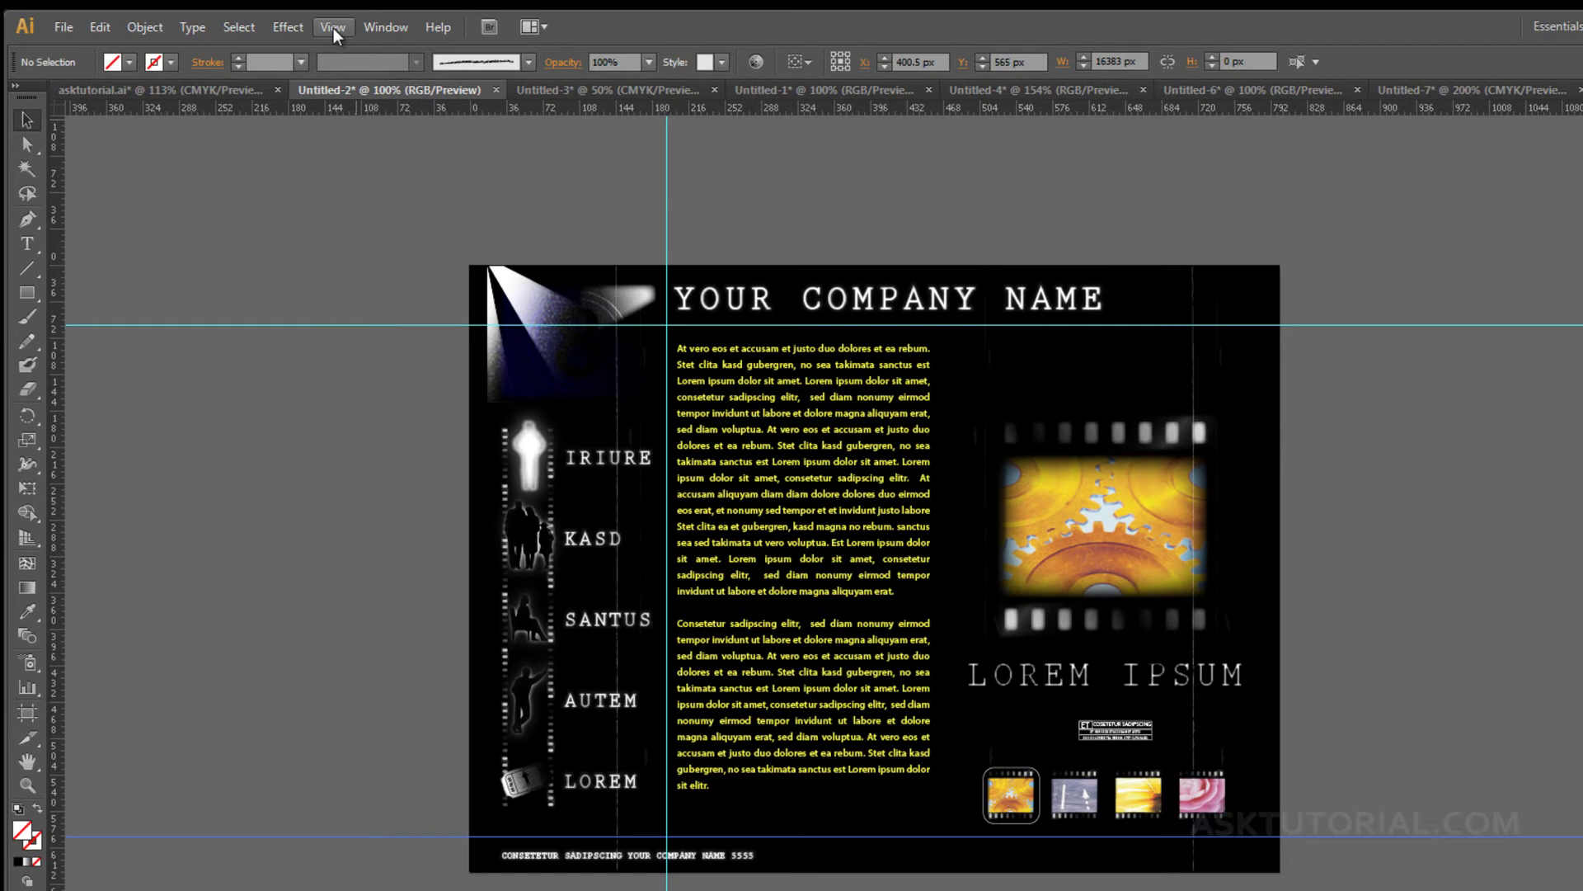
- Hide all guides in the web page layout and show them again
{"action": "left_click", "coordinate": [333, 28]}
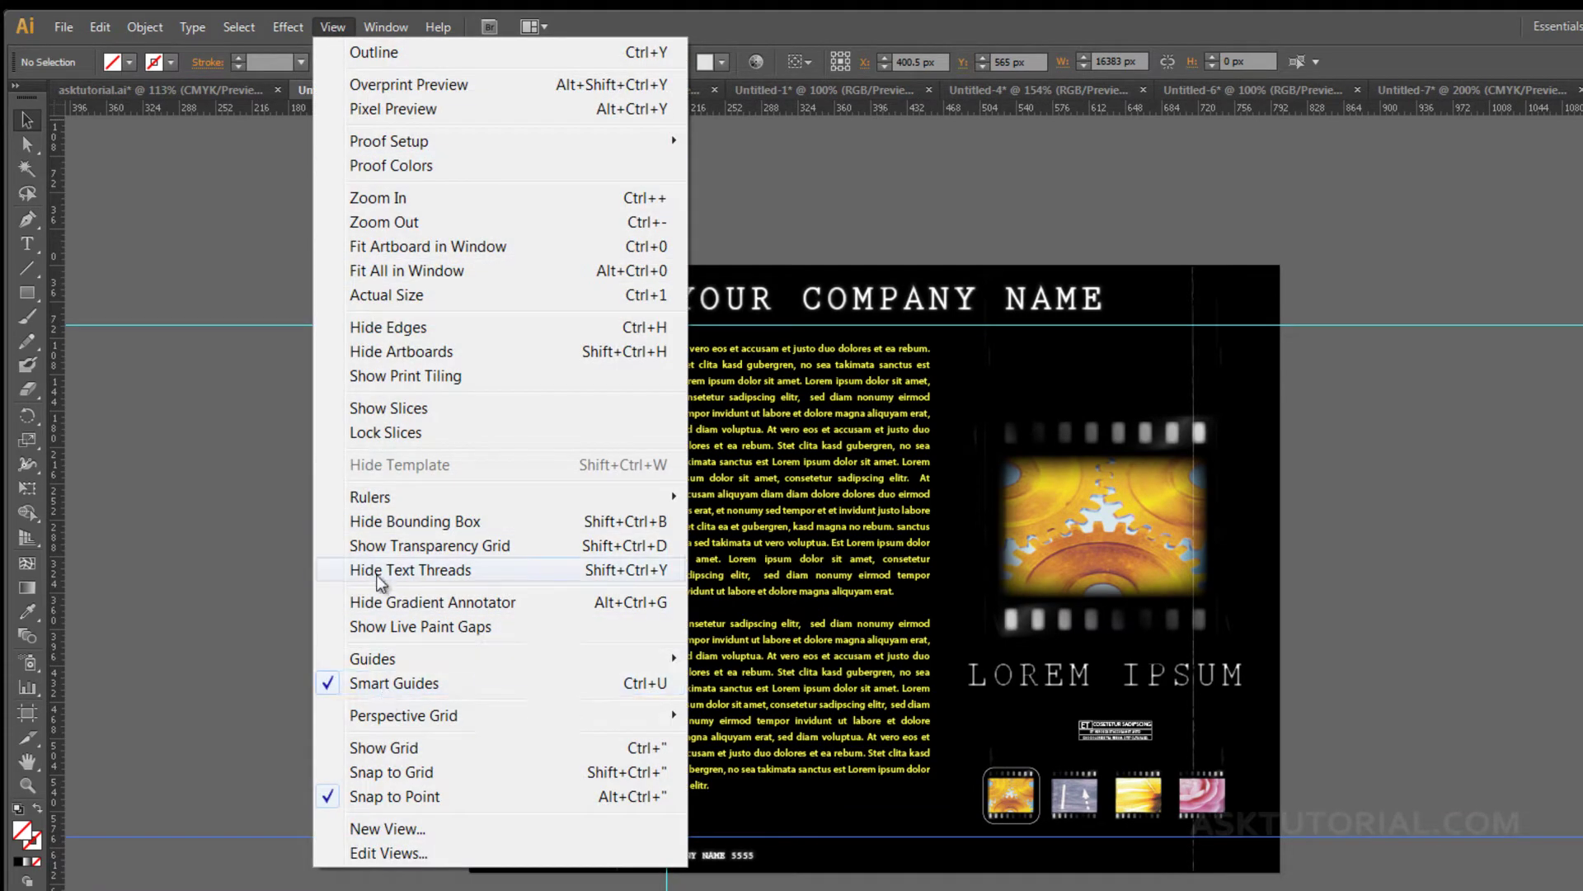
{"action": "mouse_move", "coordinate": [365, 660]}
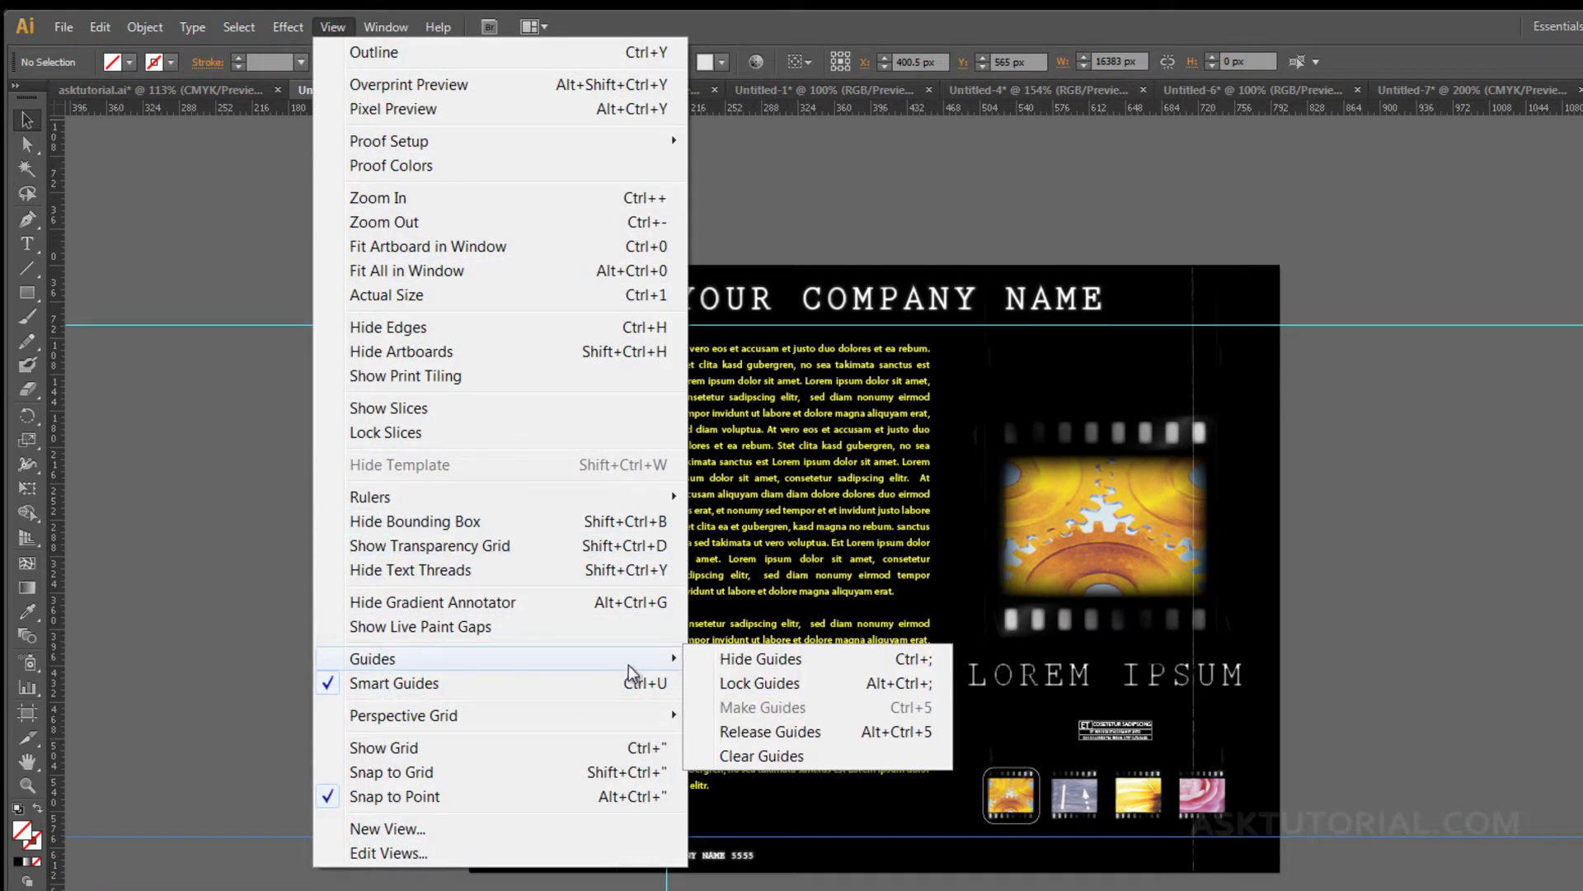
{"action": "left_click", "coordinate": [720, 663]}
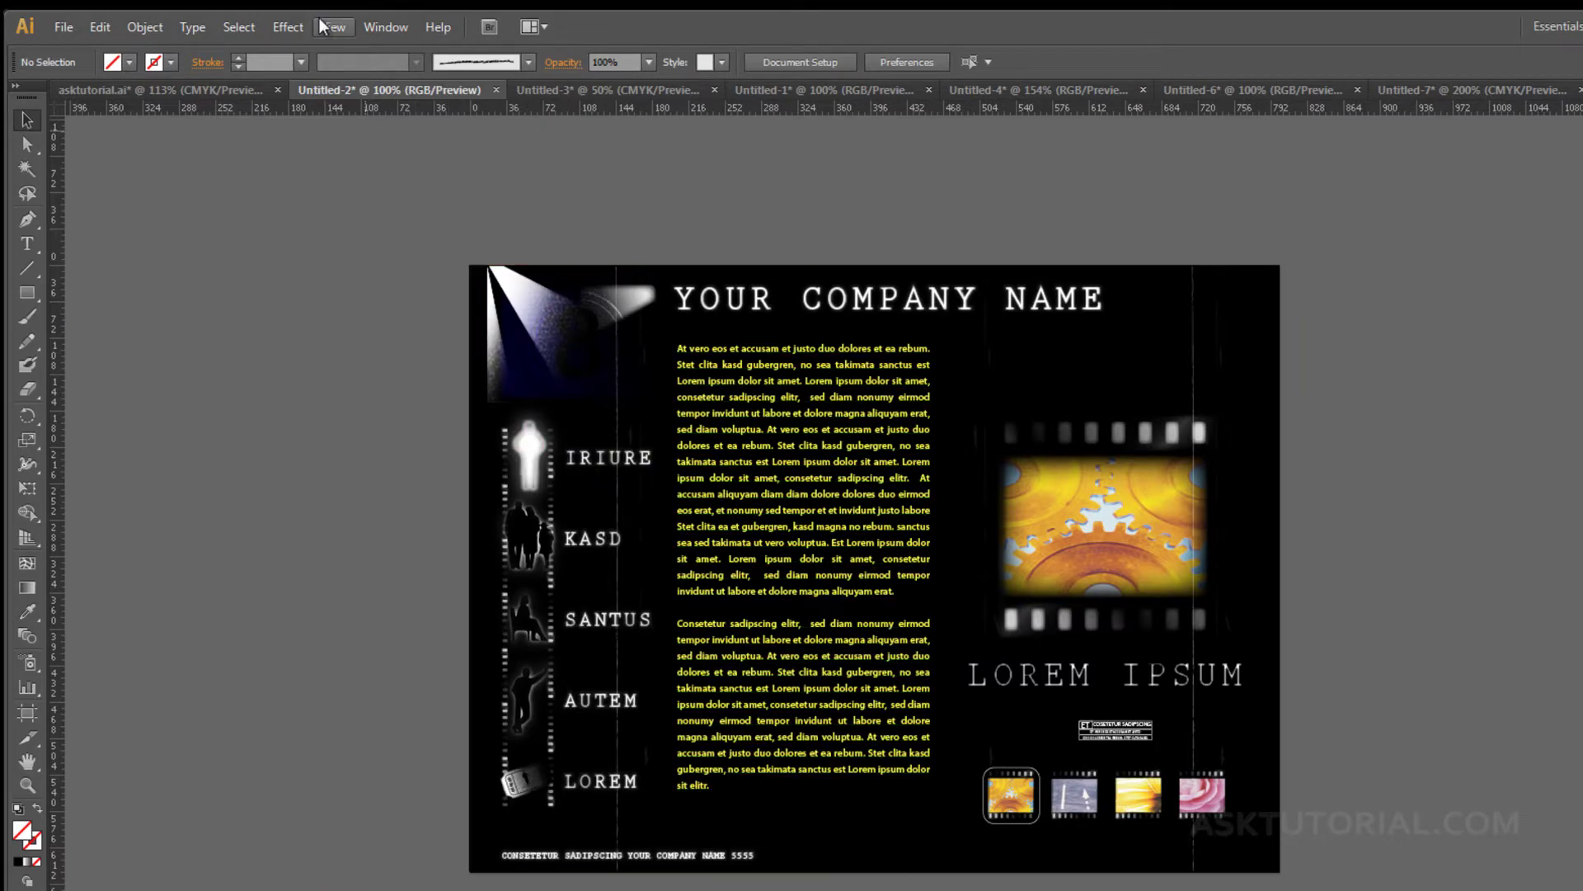
{"action": "left_click", "coordinate": [333, 33]}
{"action": "mouse_move", "coordinate": [398, 659]}
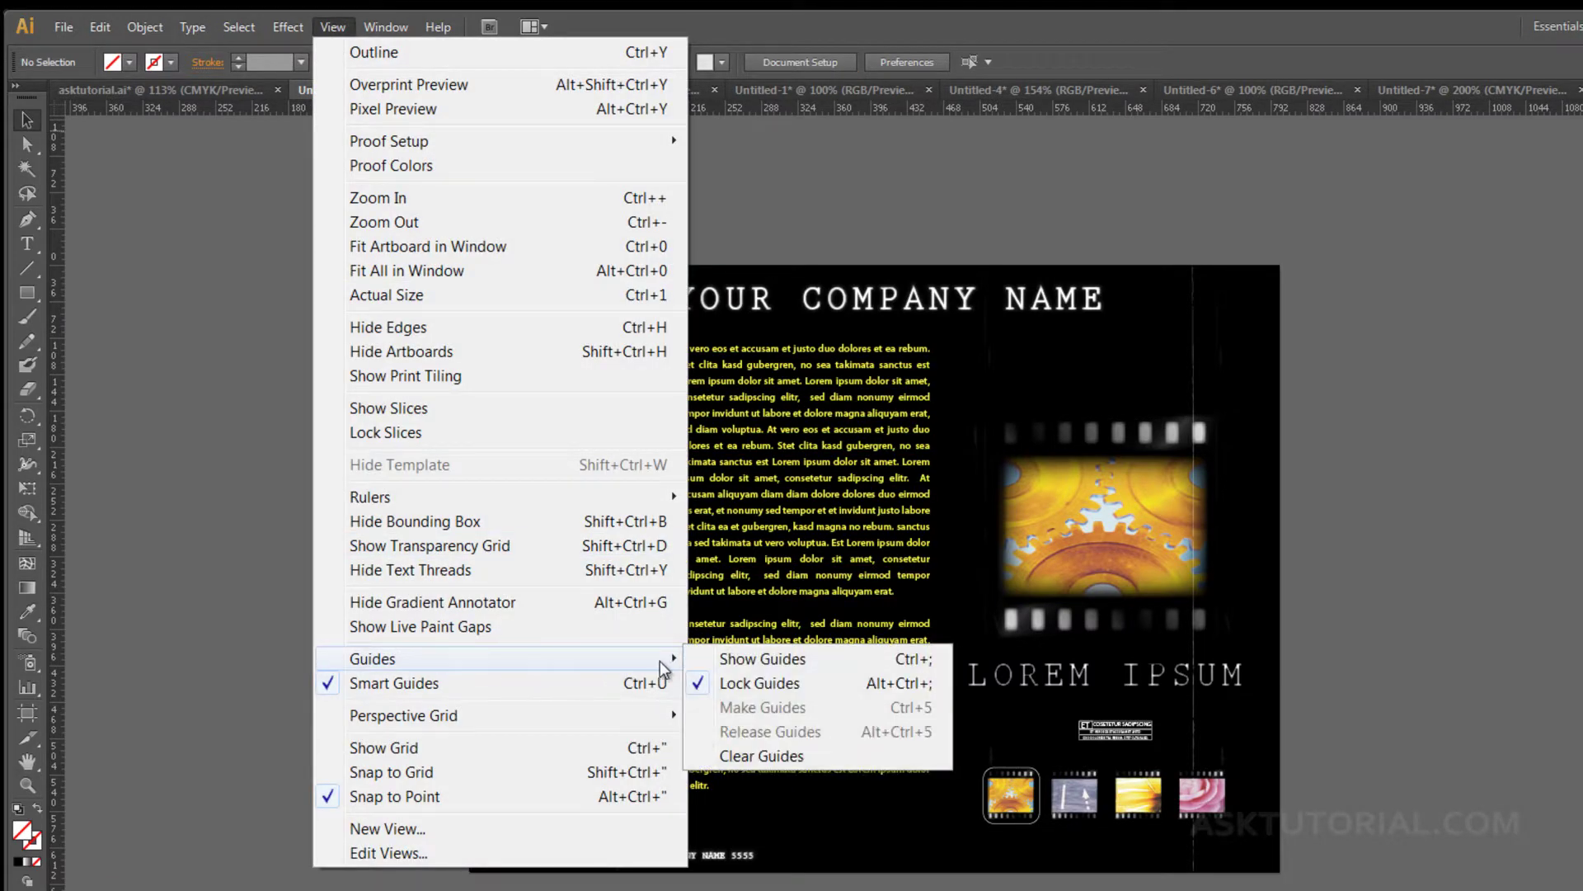
{"action": "left_click", "coordinate": [744, 666]}
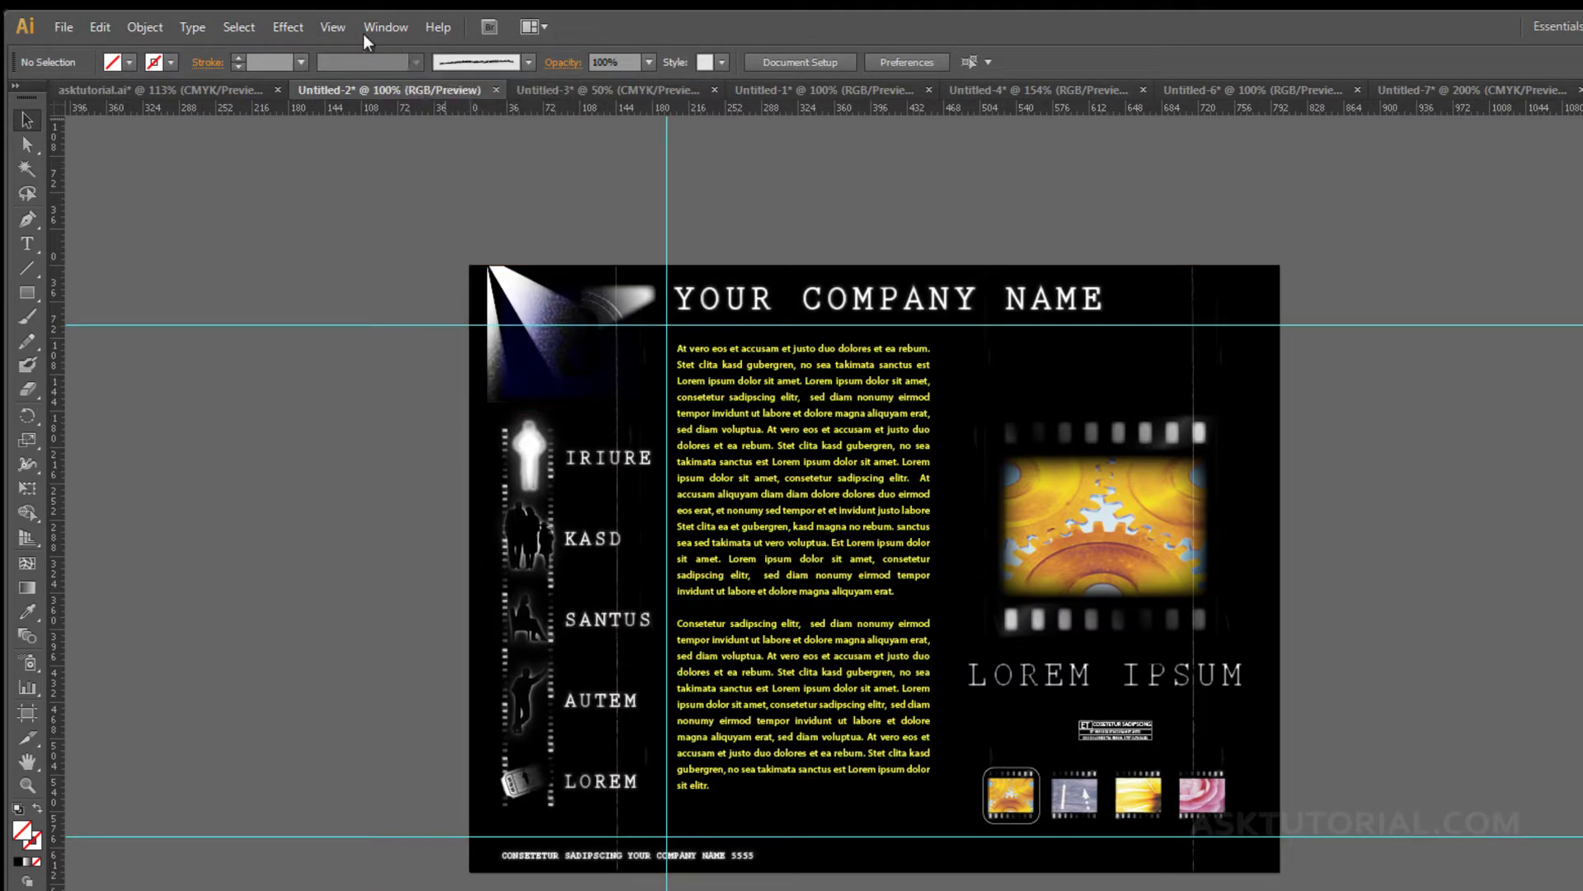
- Show the document grid and hide it again
{"action": "left_click", "coordinate": [332, 30]}
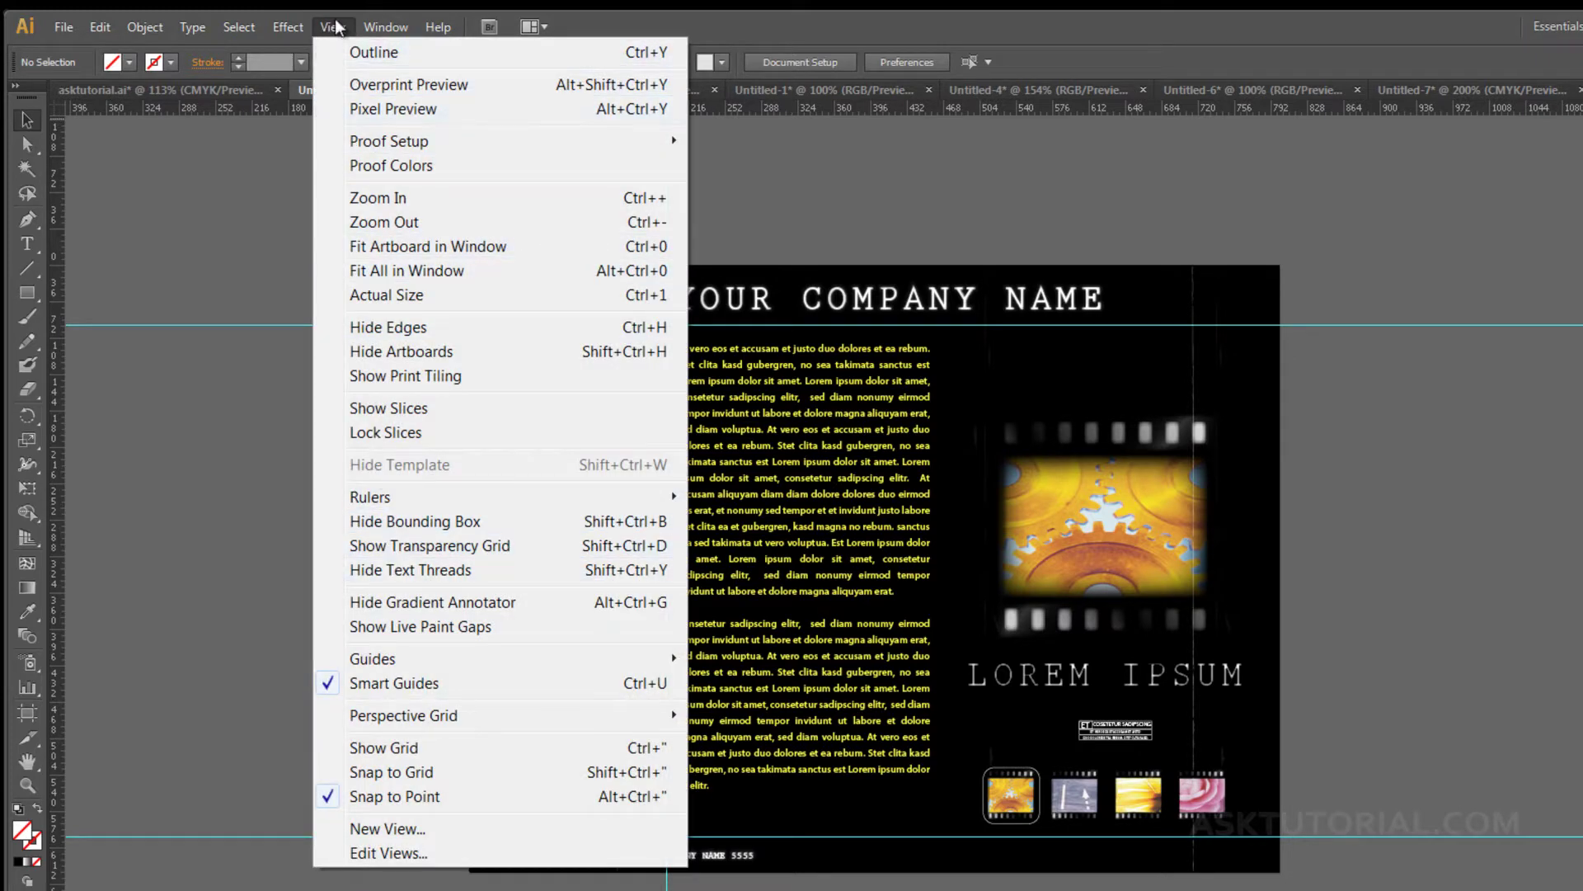
{"action": "mouse_move", "coordinate": [389, 498]}
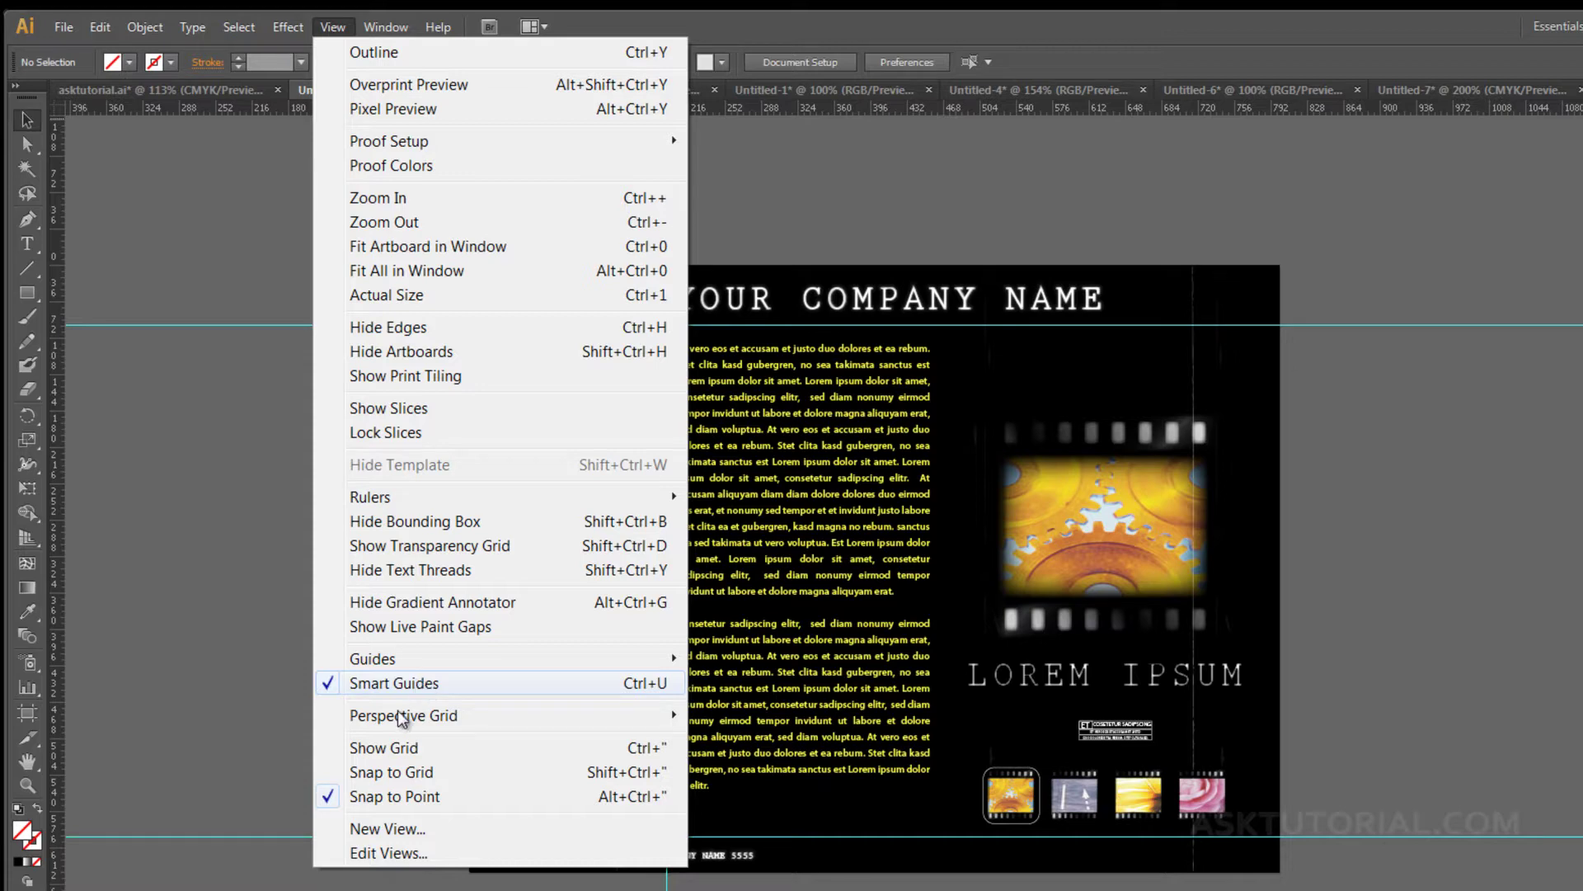
{"action": "left_click", "coordinate": [420, 750]}
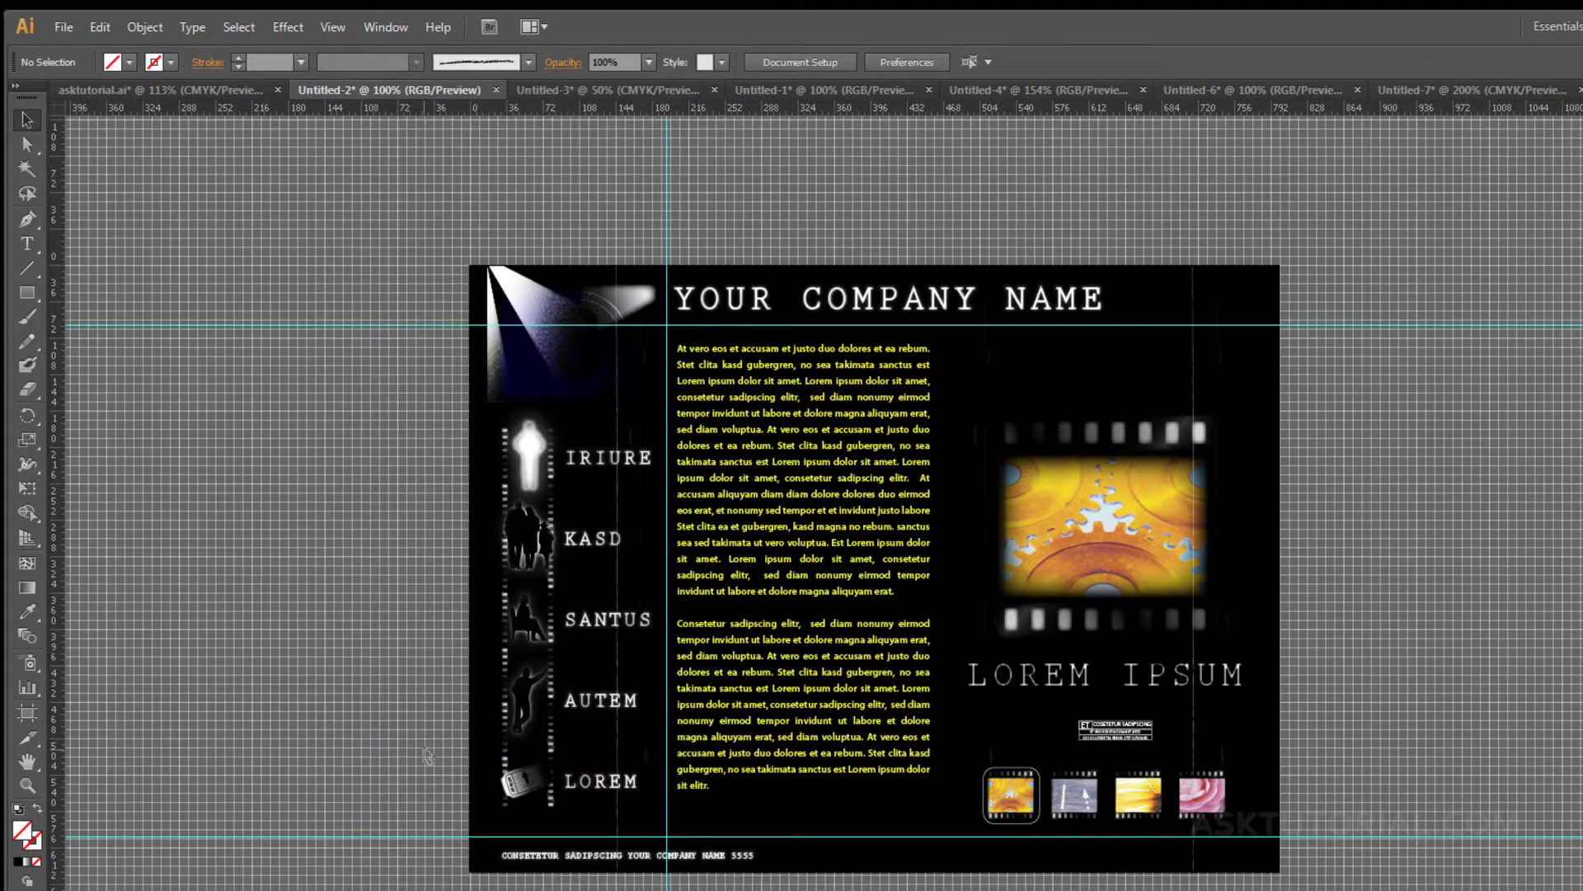
{"action": "left_click", "coordinate": [332, 28]}
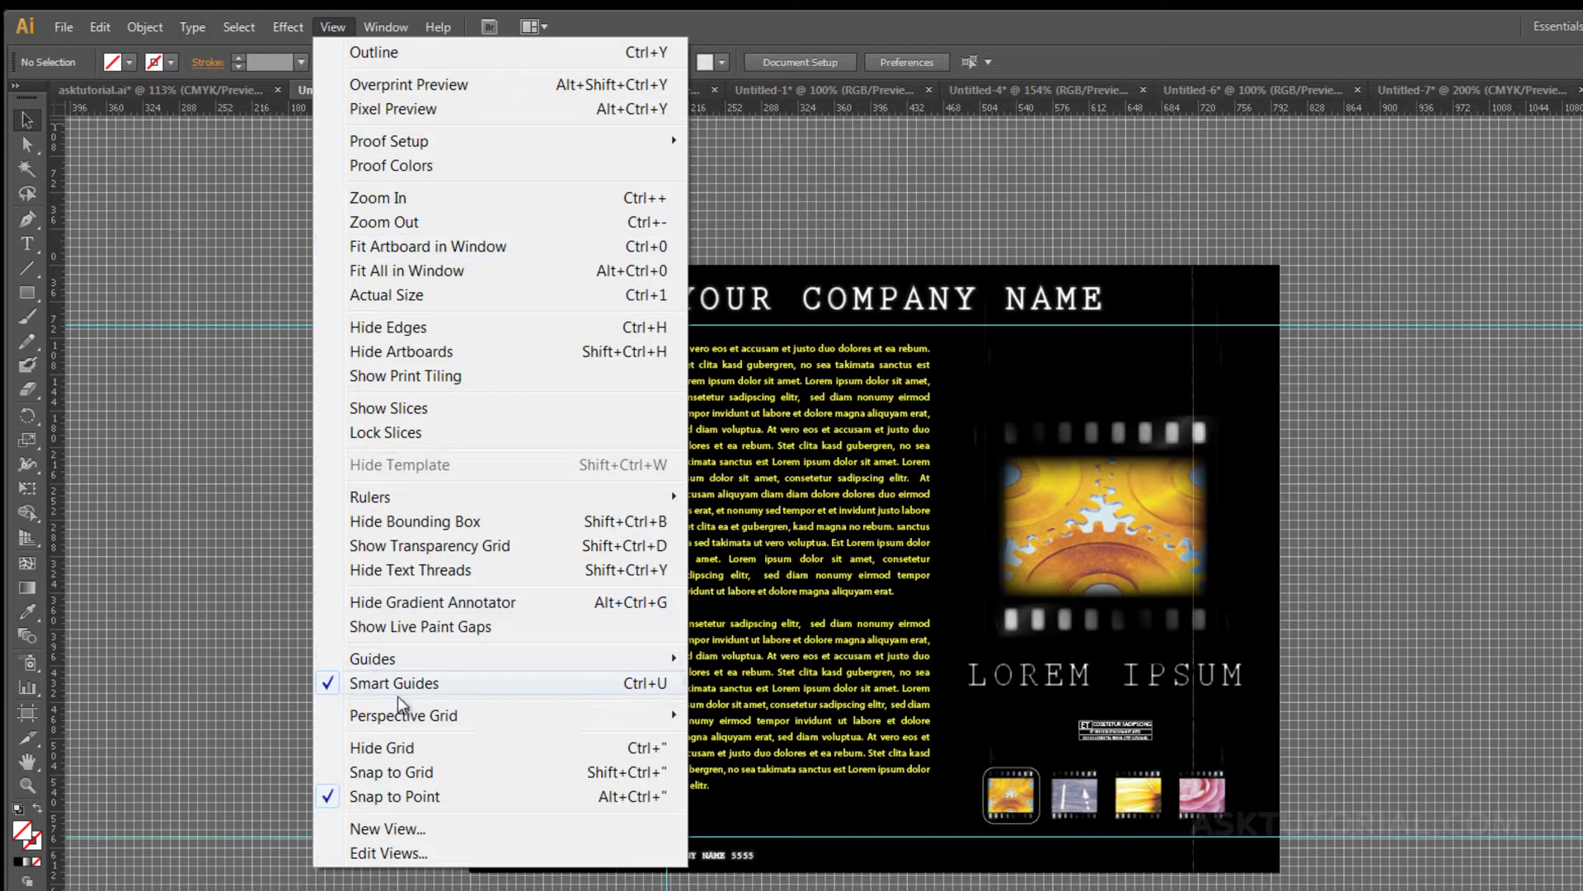
{"action": "left_click", "coordinate": [406, 749]}
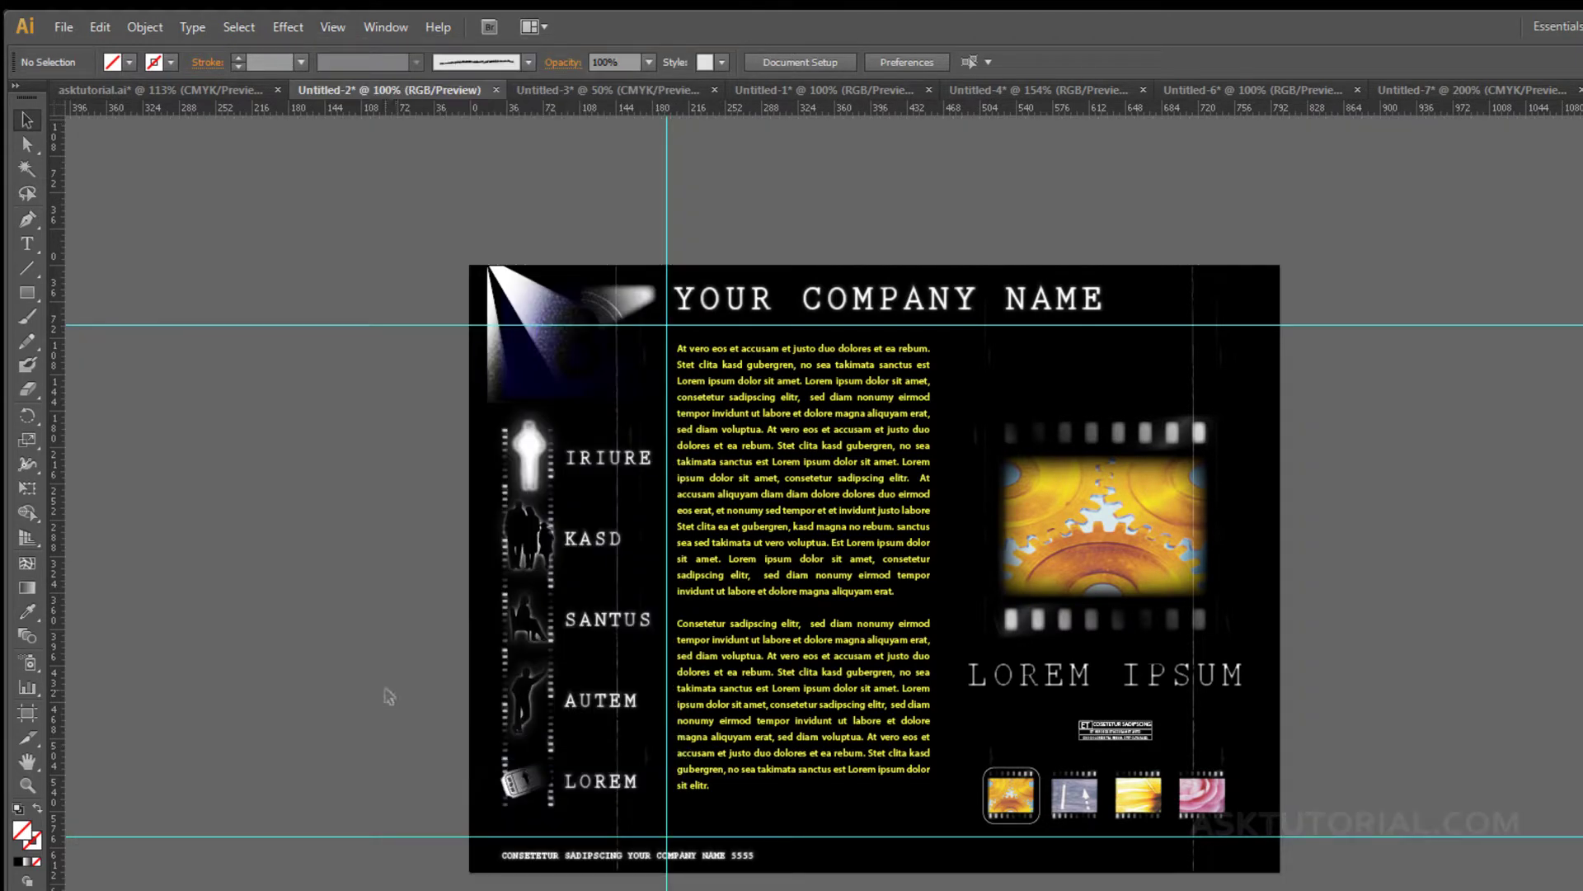
- Hide all guides around the web page artwork and open the list of view options
{"action": "left_click", "coordinate": [340, 27]}
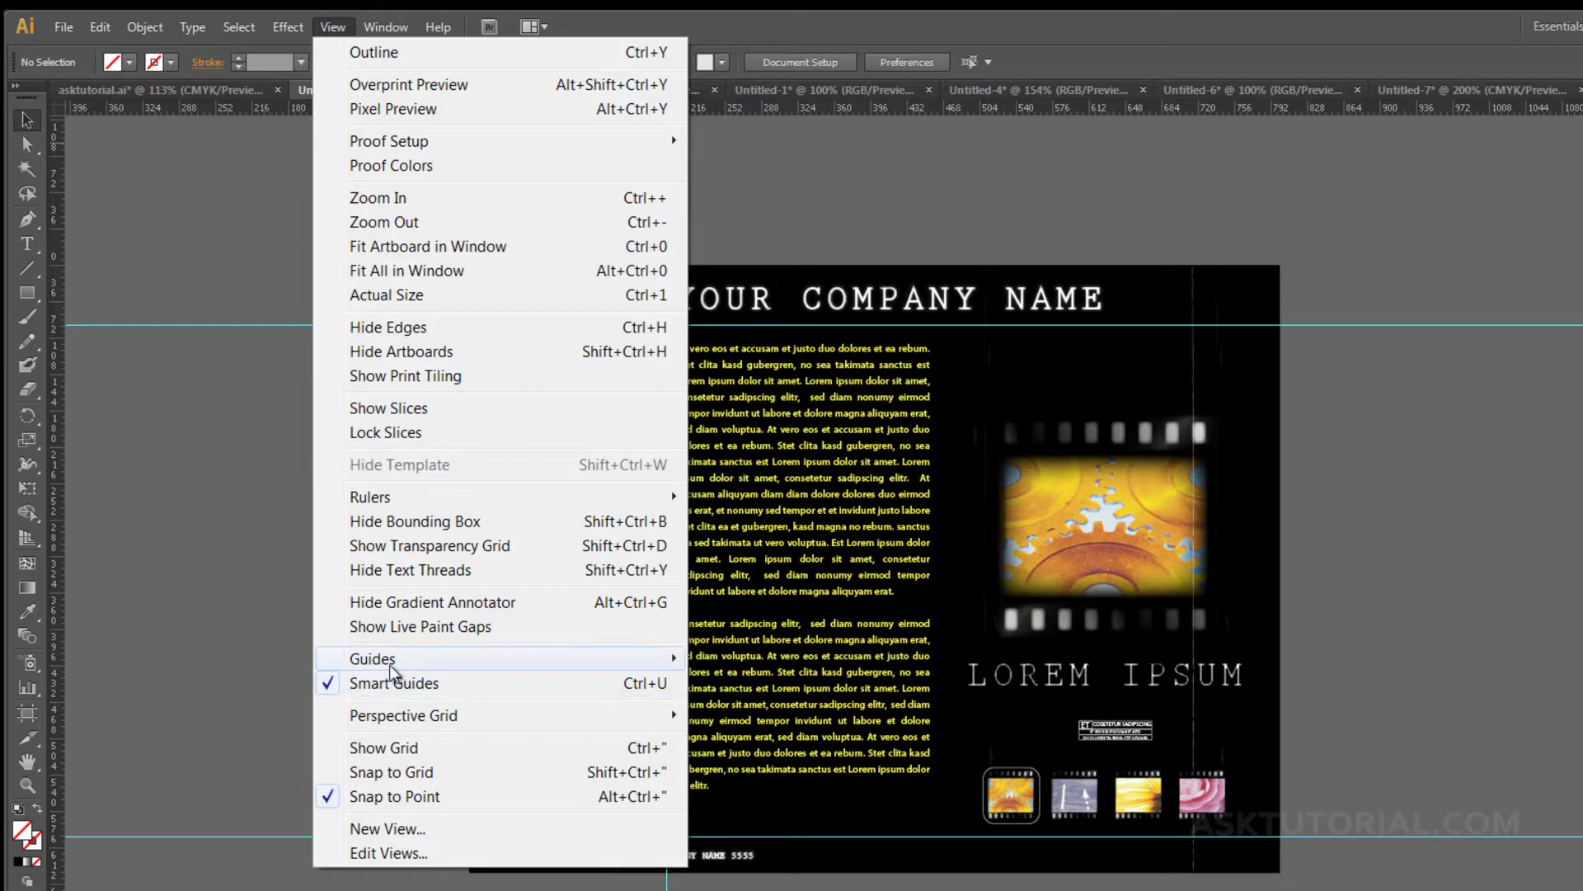
{"action": "mouse_move", "coordinate": [676, 659]}
{"action": "left_click", "coordinate": [743, 658]}
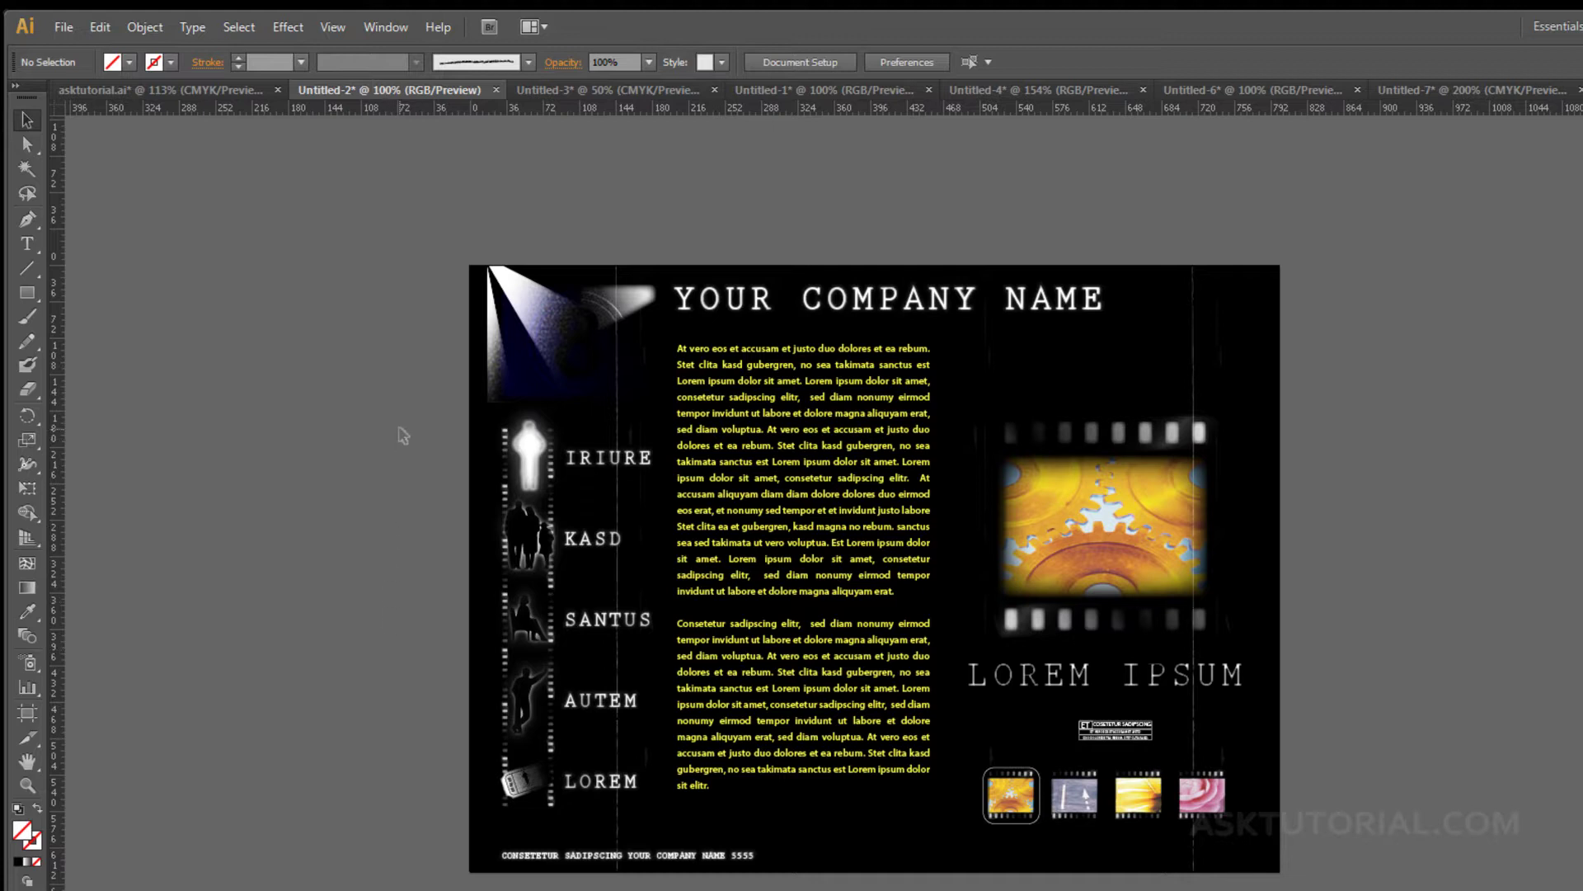
{"action": "left_click", "coordinate": [334, 33]}
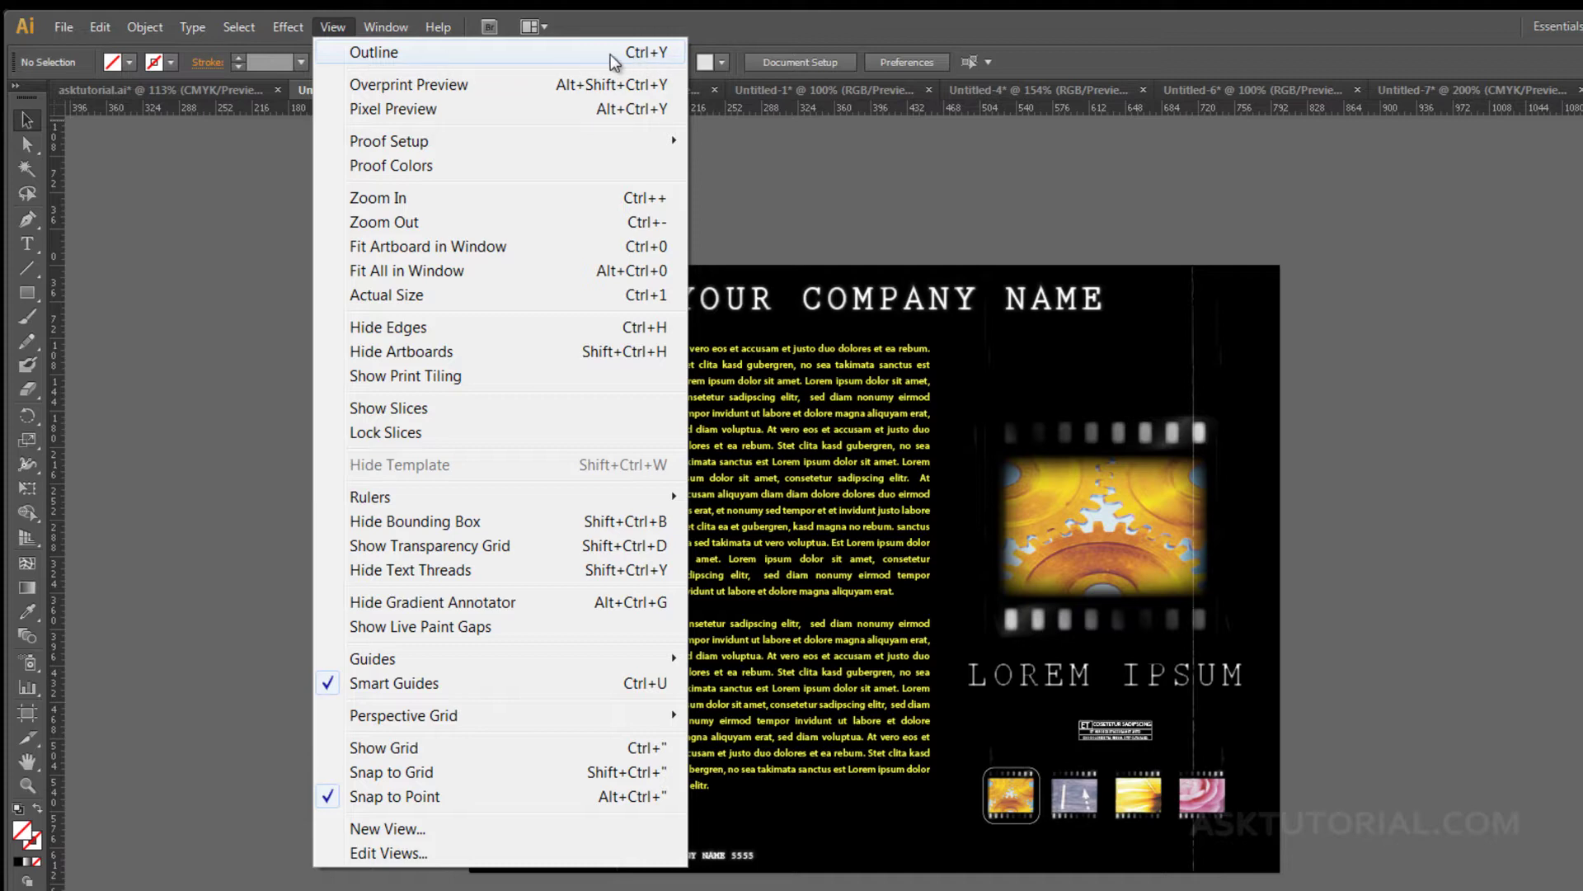
- Display the web page layout in Outline mode and return it to normal preview
{"action": "left_click", "coordinate": [582, 63]}
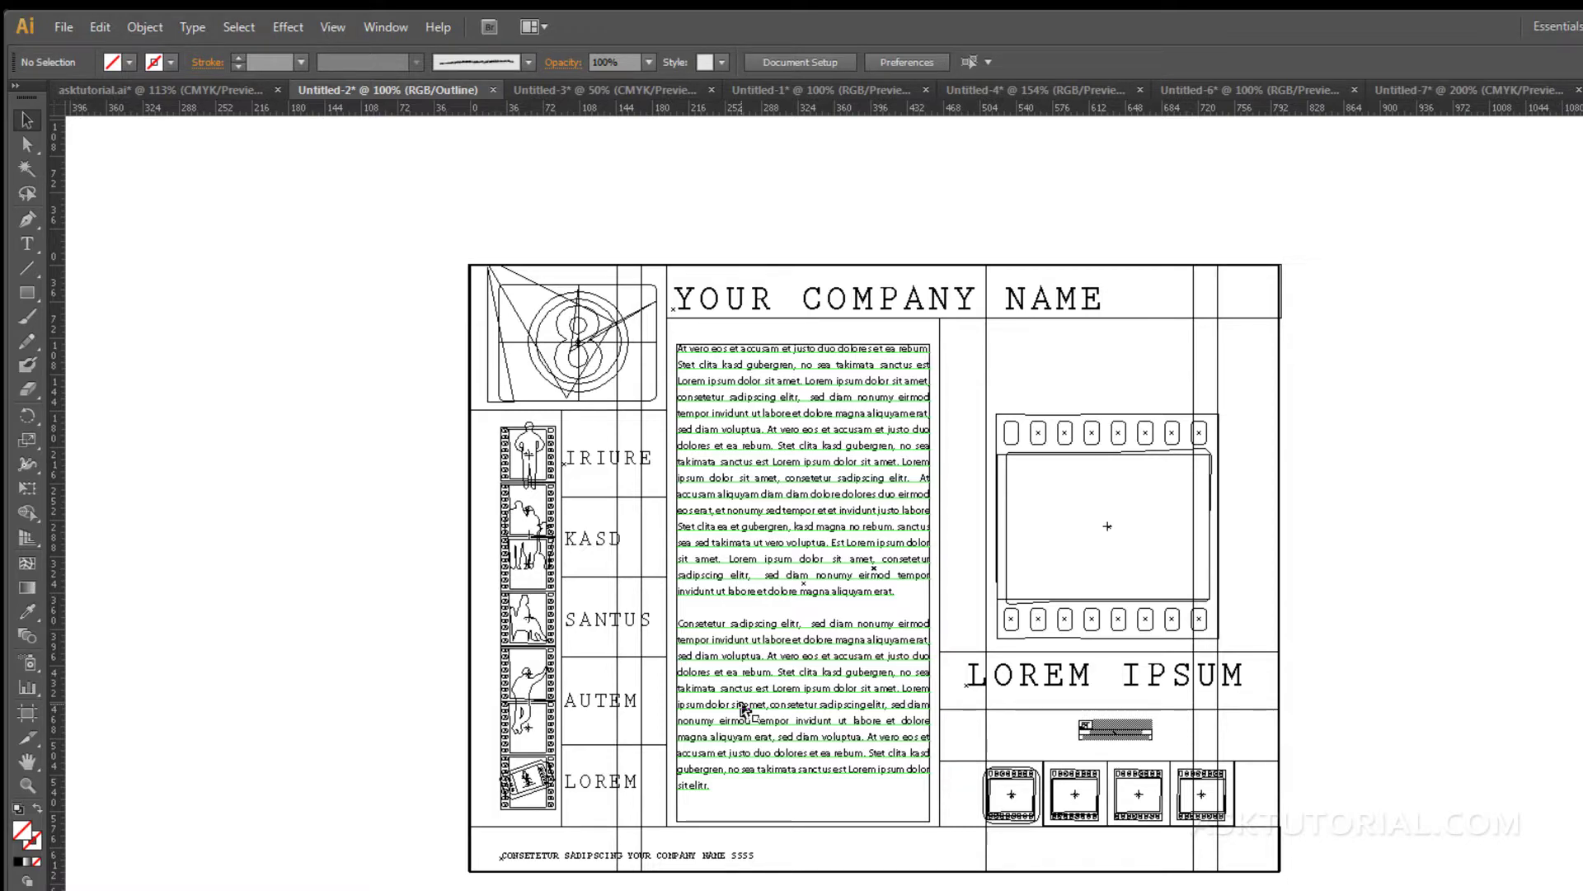
{"action": "key", "text": "ctrl+y"}
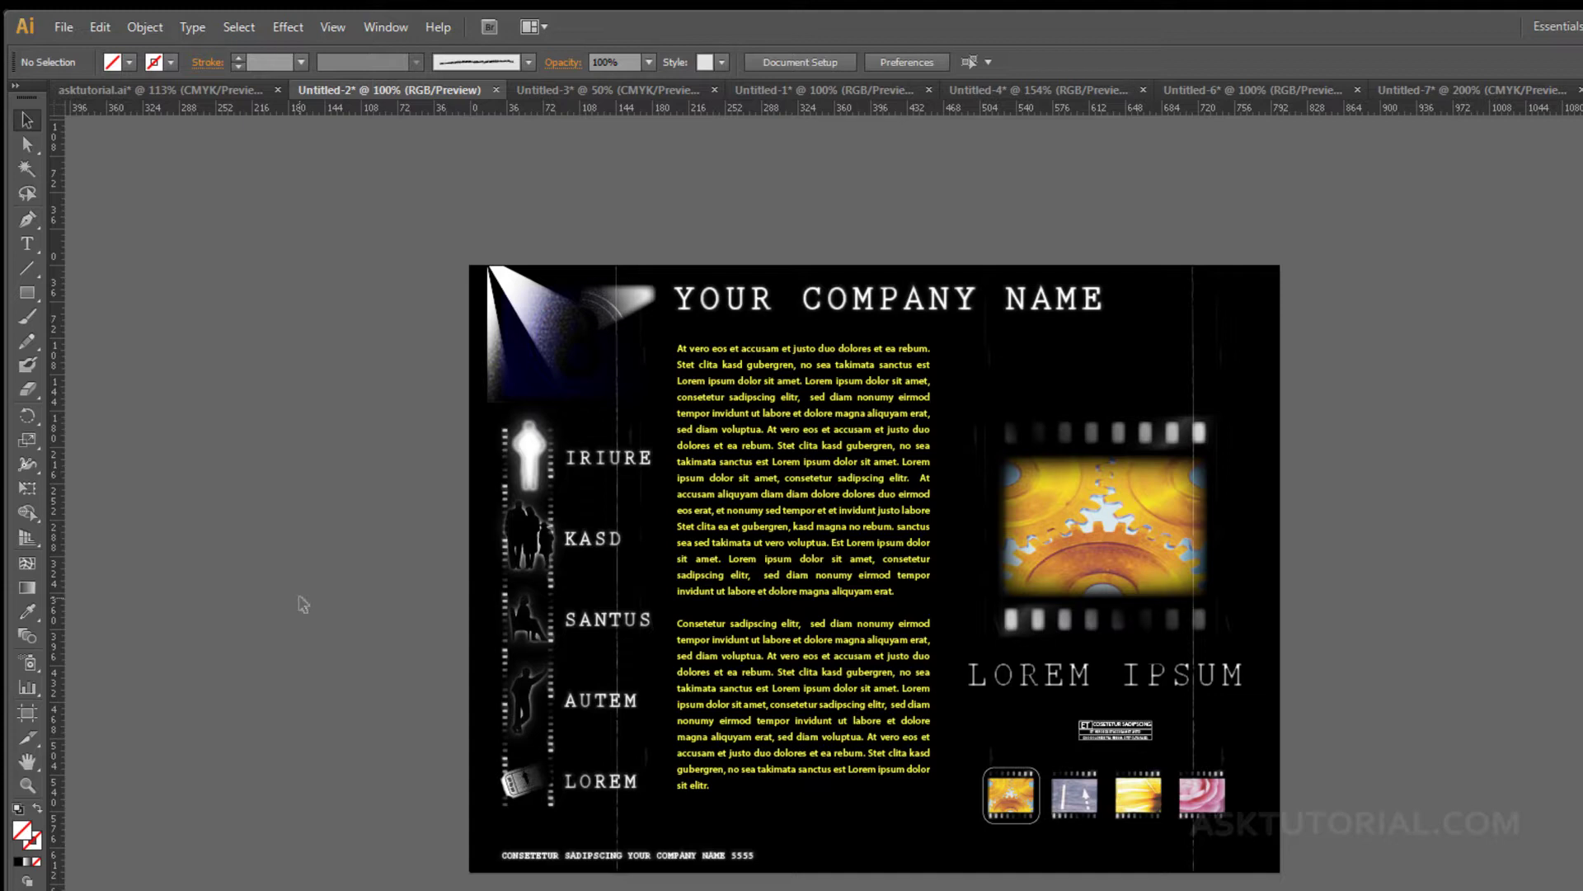
- Turn on Overprint Preview for the web page layout and inspect the artwork at 150%
{"action": "left_click", "coordinate": [331, 28]}
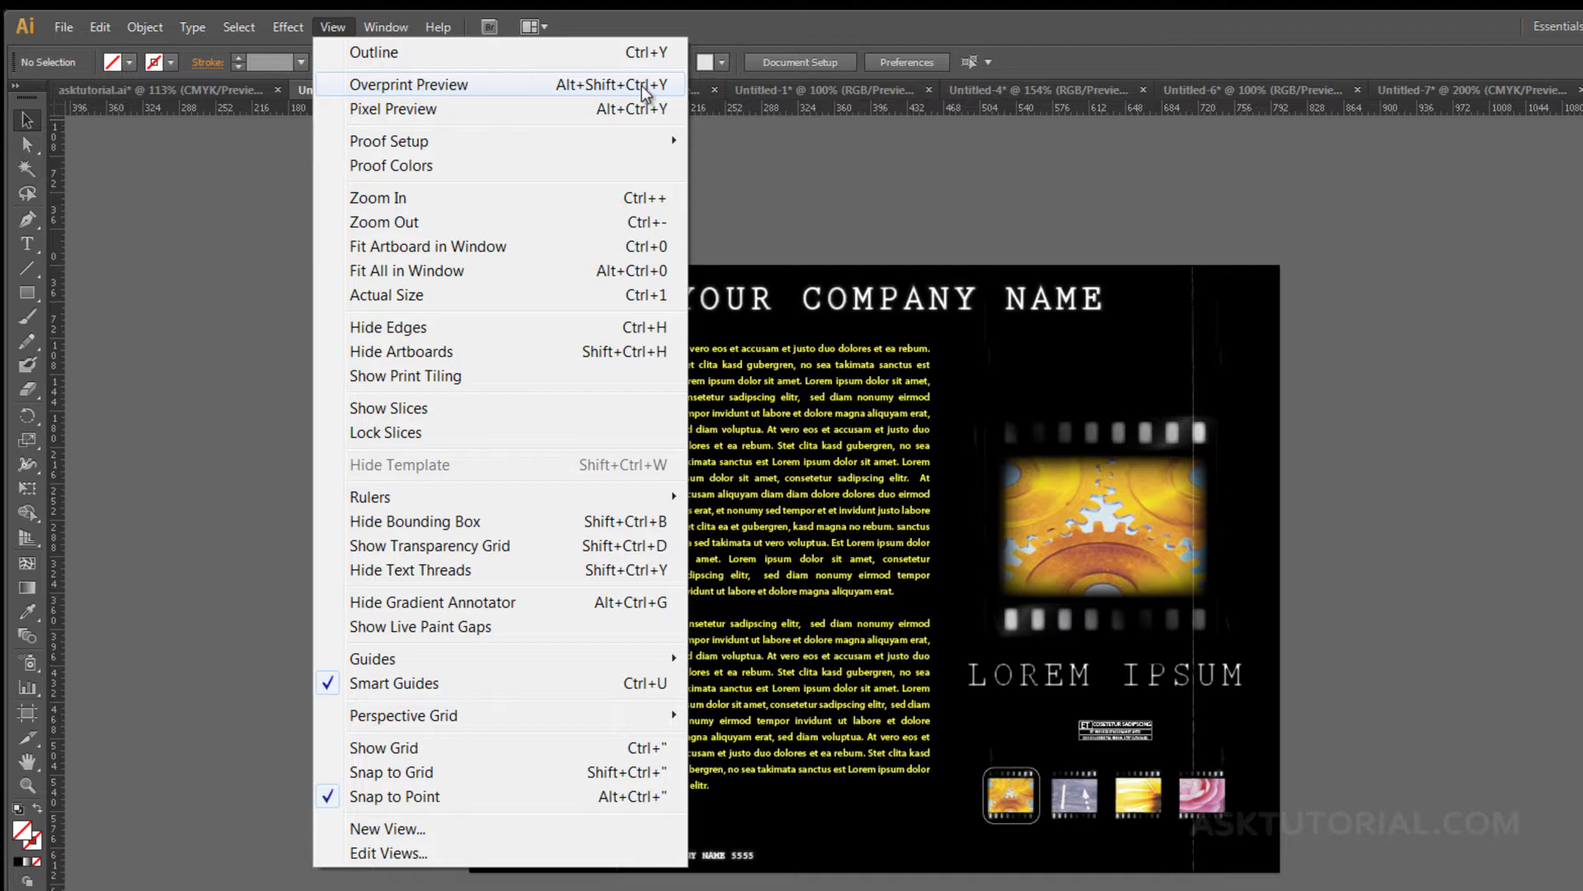
{"action": "left_click", "coordinate": [375, 86]}
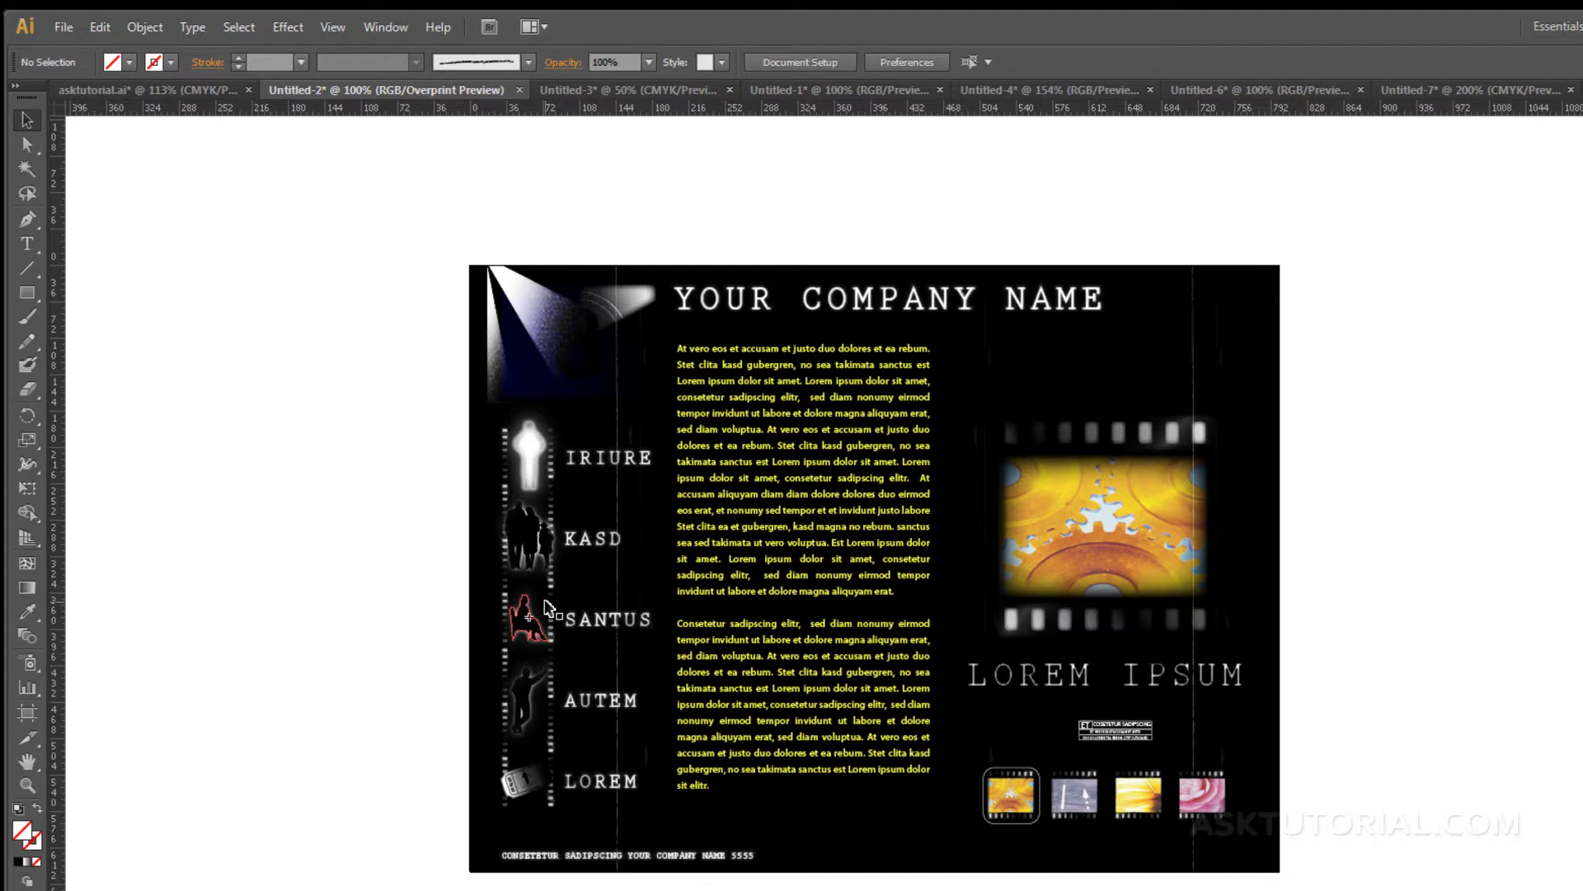
{"action": "scroll", "coordinate": [547, 611], "scroll_direction": "up", "scroll_amount": 1, "text": "alt"}
{"action": "scroll", "coordinate": [547, 610], "scroll_direction": "up", "scroll_amount": 1, "text": "alt"}
{"action": "scroll", "coordinate": [547, 610], "scroll_direction": "down", "scroll_amount": 1, "text": "alt"}
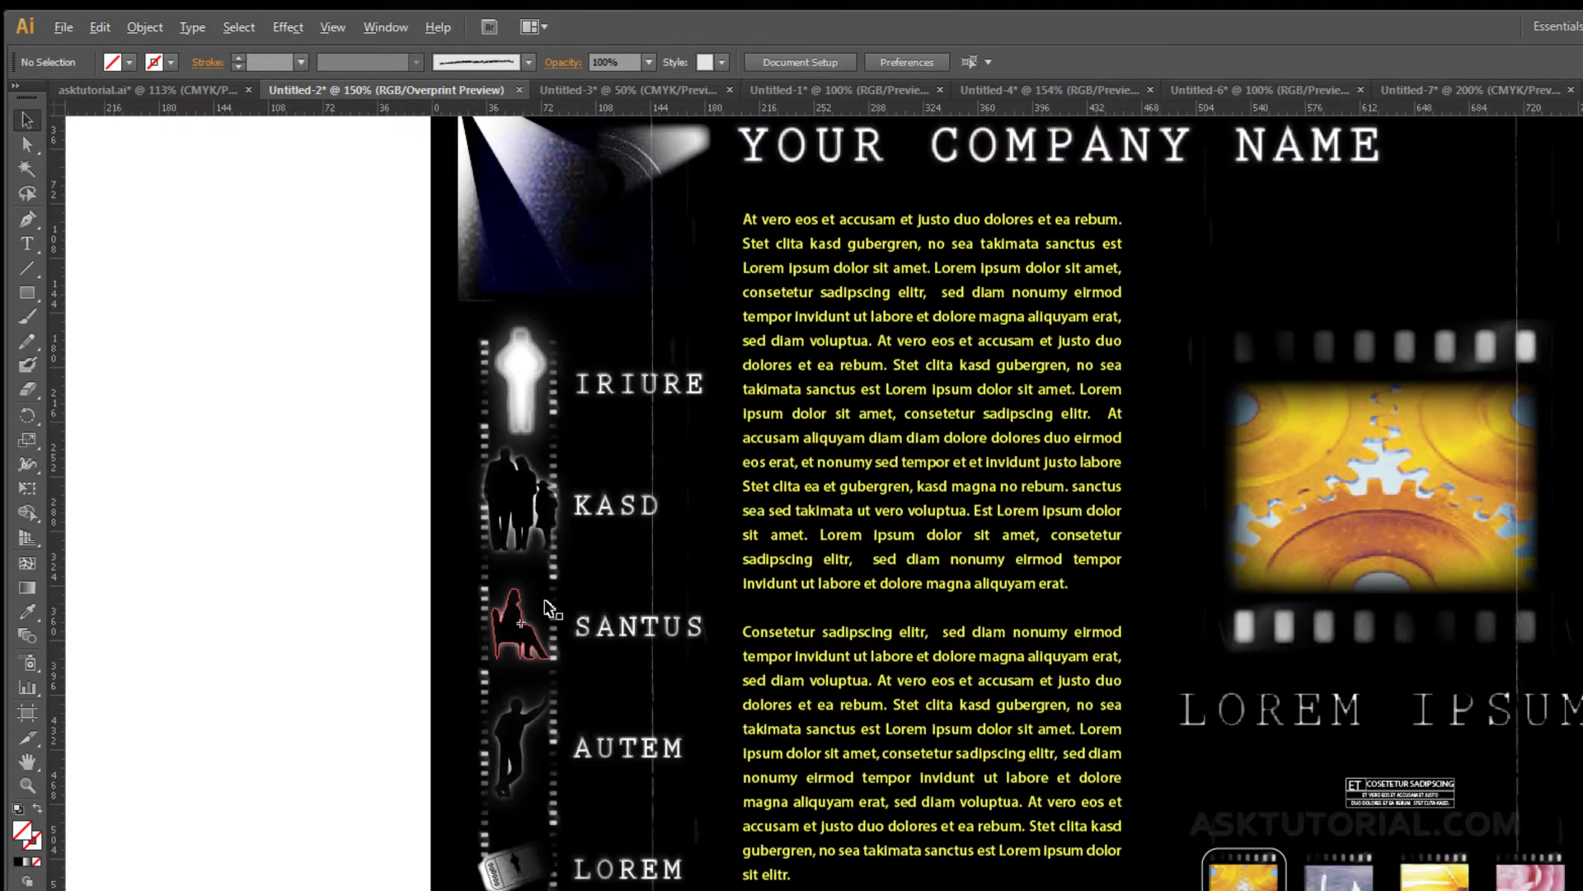
{"action": "left_click_drag", "start_coordinate": [710, 520], "coordinate": [504, 544]}
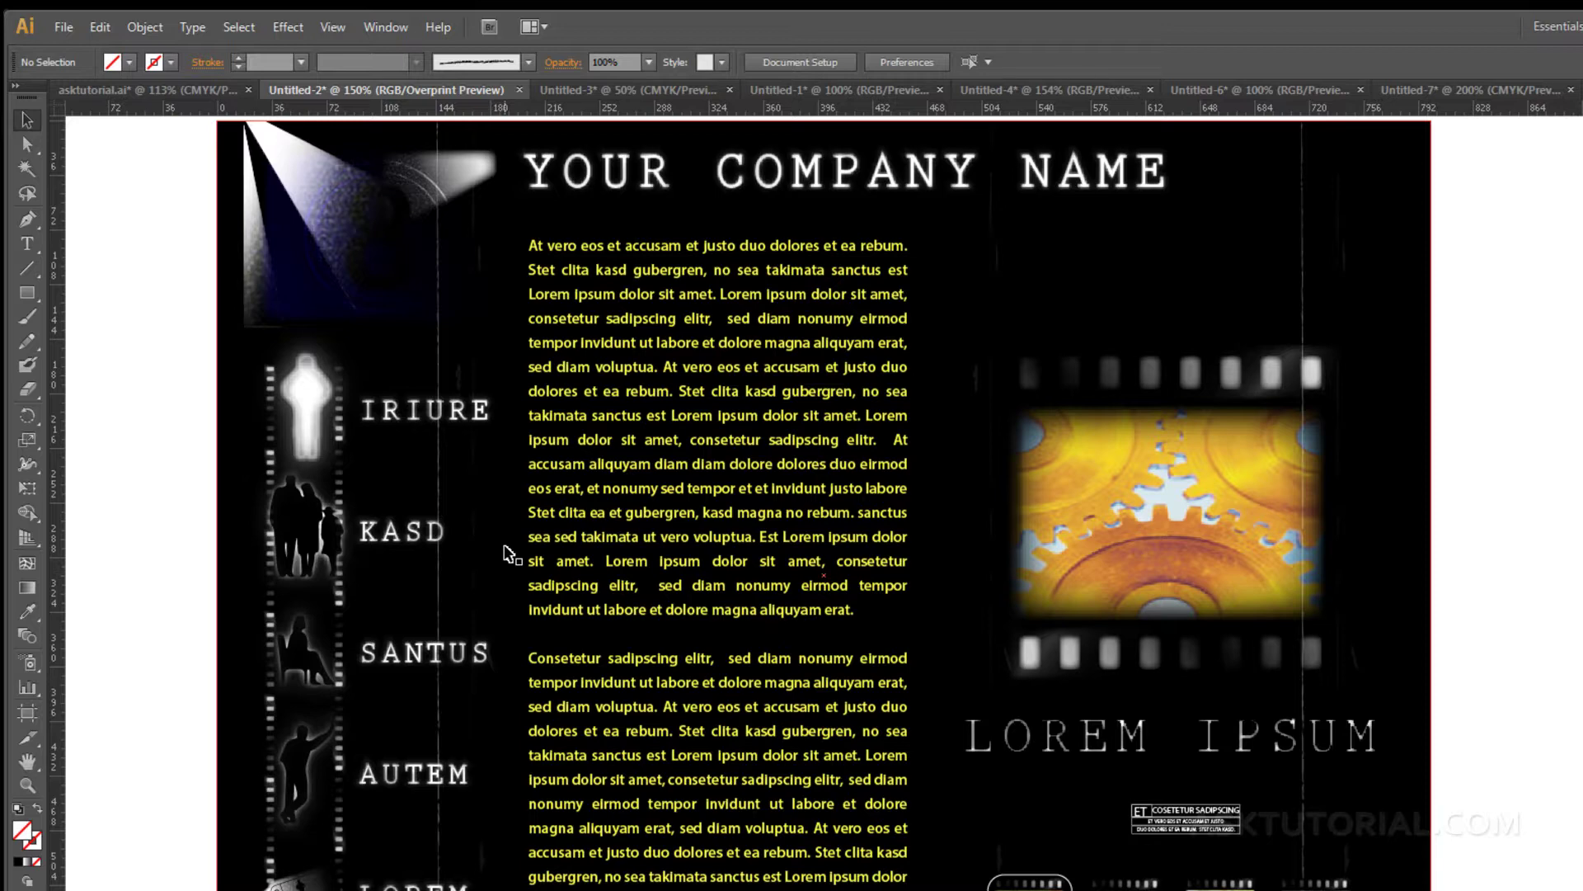
- Switch the web page layout to Pixel Preview and compare it at actual size and at 200%
{"action": "left_click", "coordinate": [333, 30]}
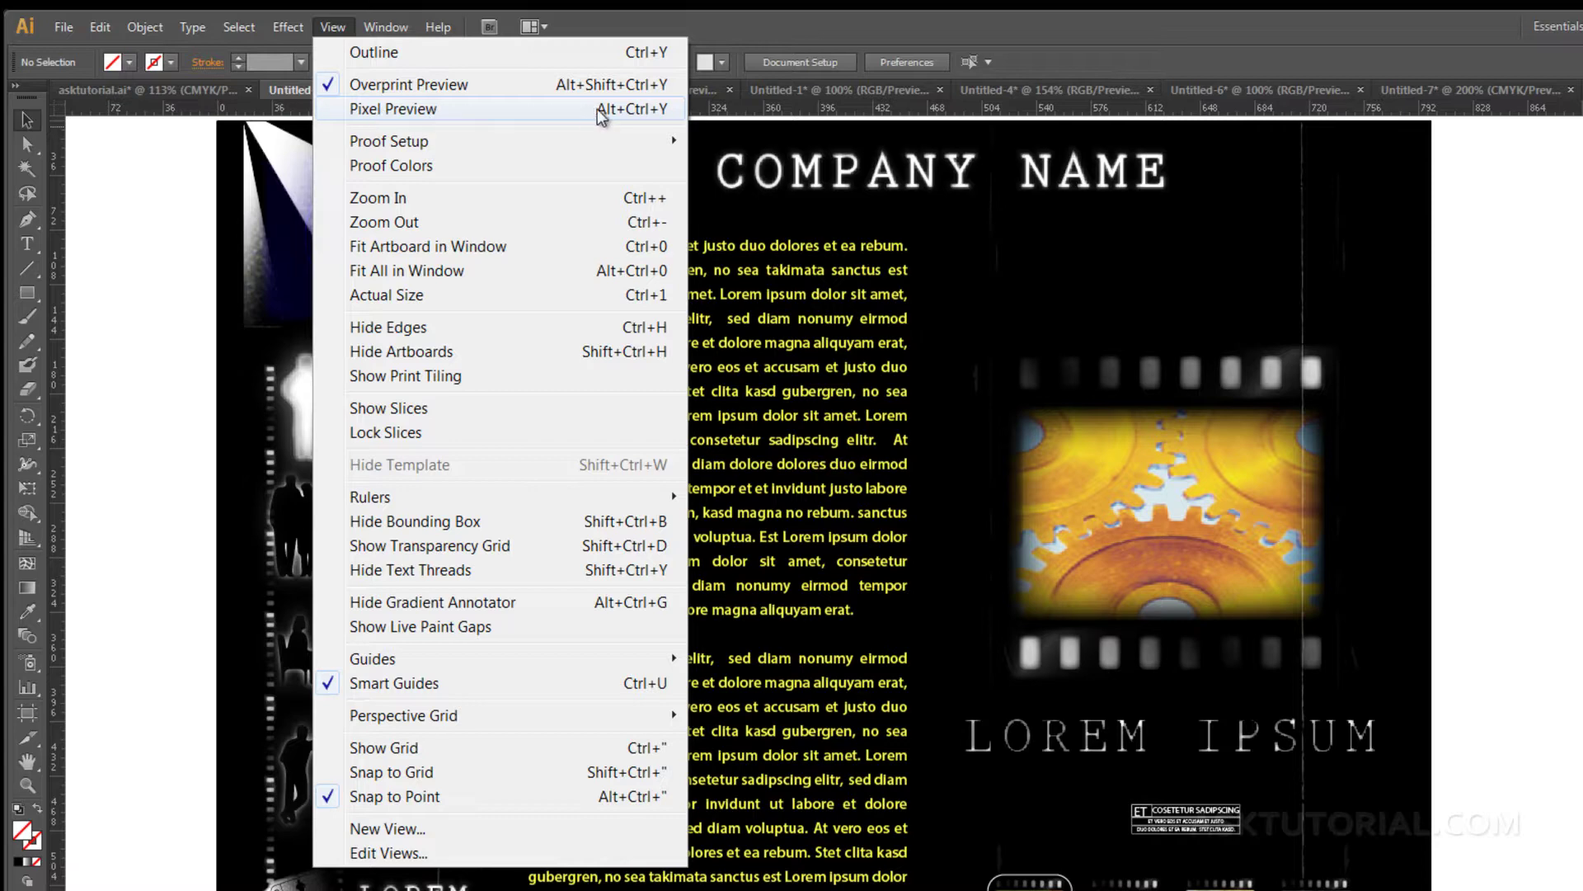
{"action": "left_click", "coordinate": [545, 112]}
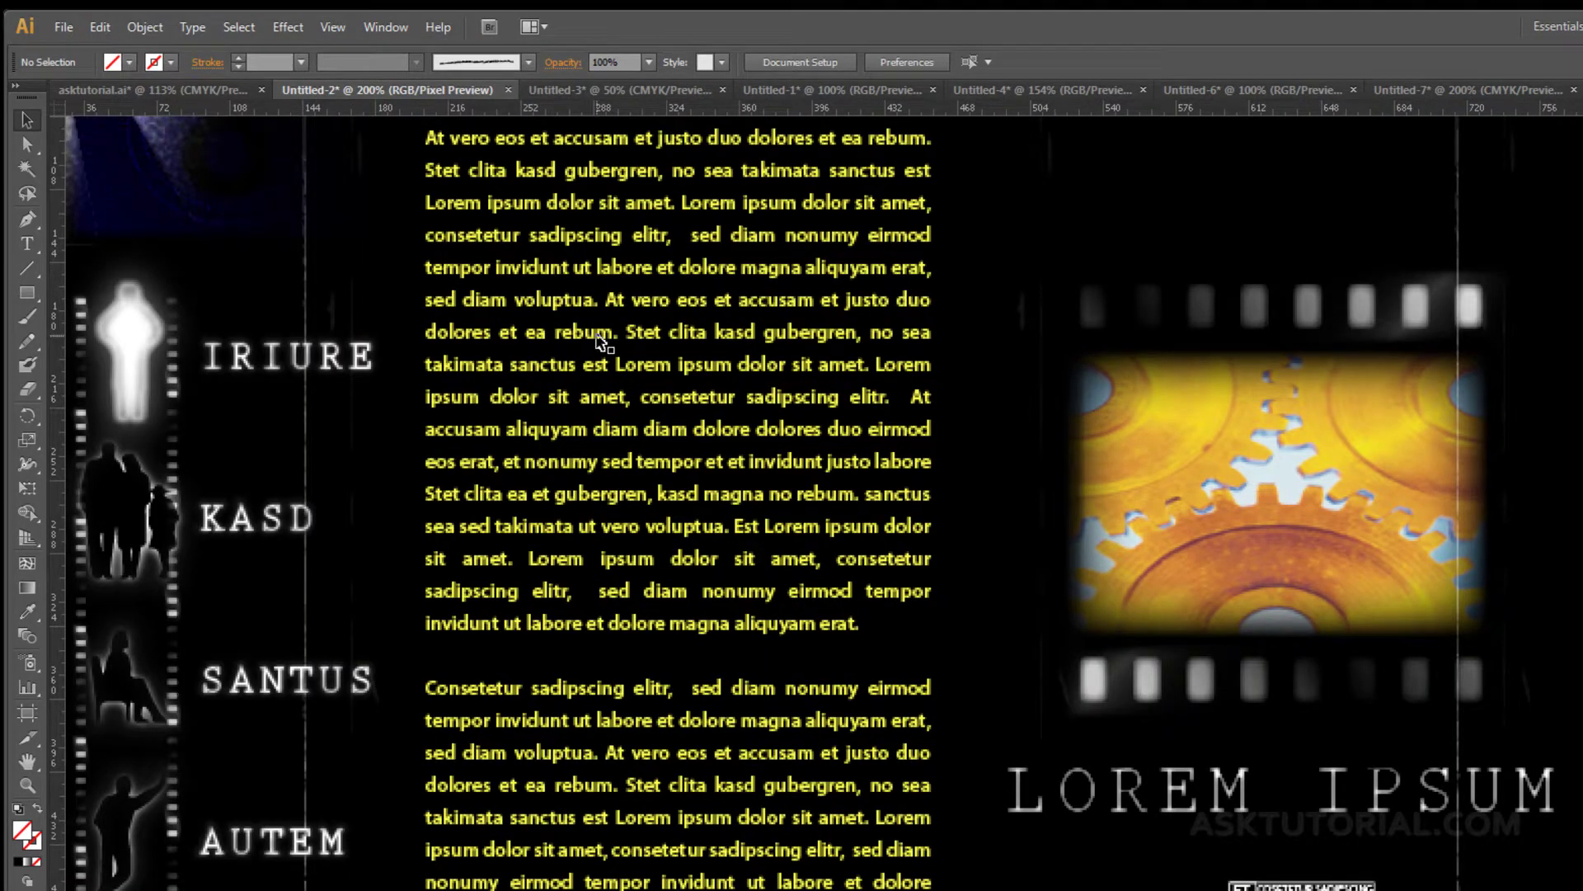
{"action": "key", "text": "ctrl+1"}
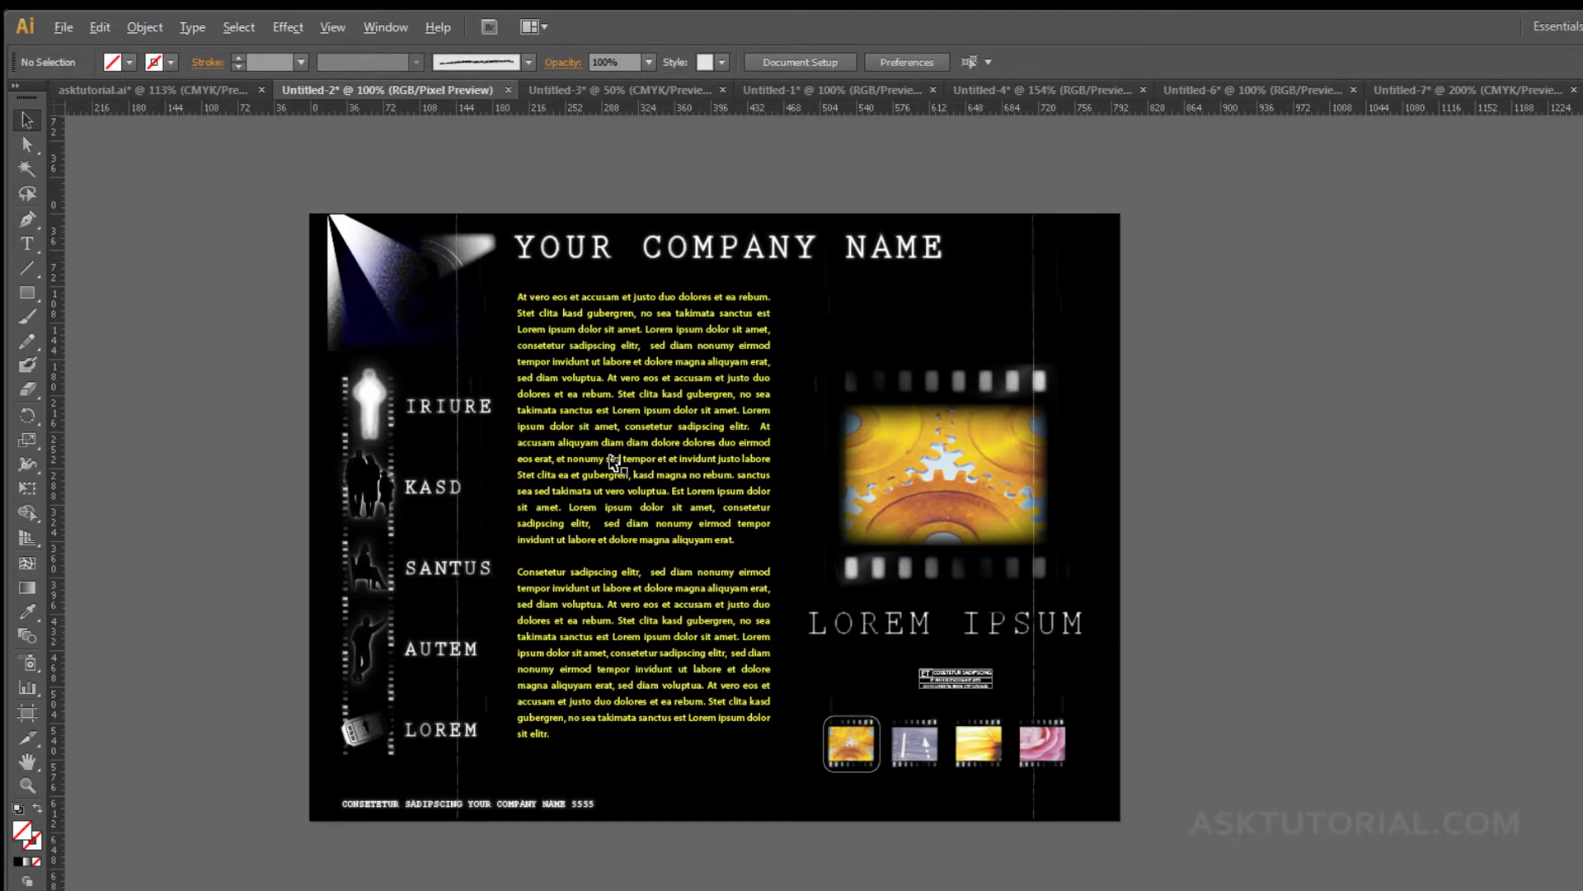
{"action": "scroll", "coordinate": [614, 461], "scroll_direction": "up", "scroll_amount": 2, "text": "alt"}
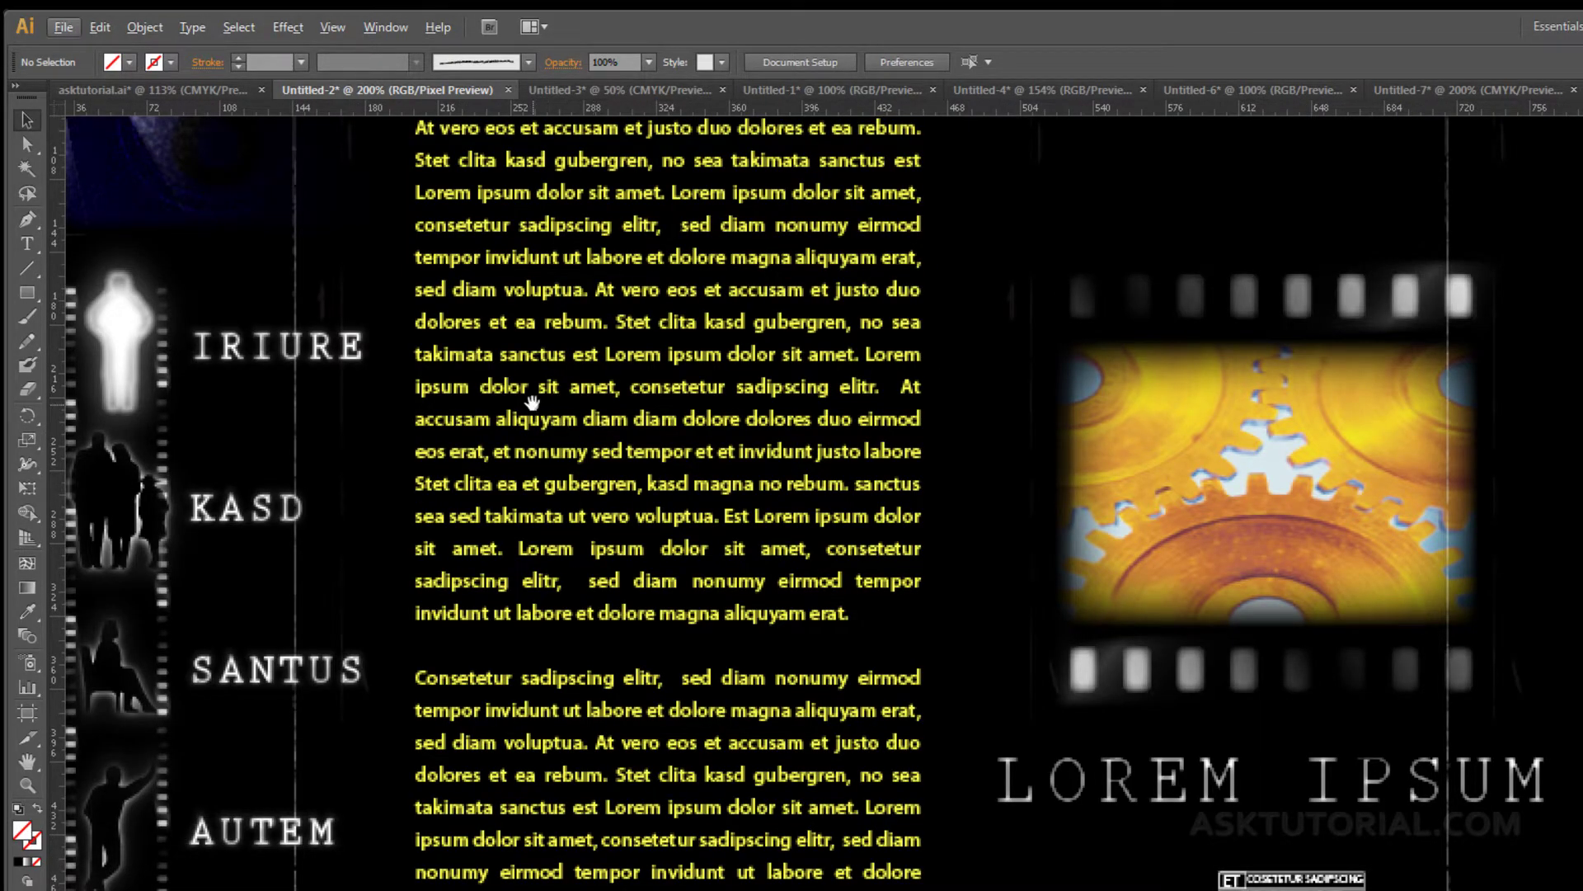
{"action": "left_click_drag", "start_coordinate": [532, 402], "coordinate": [620, 546]}
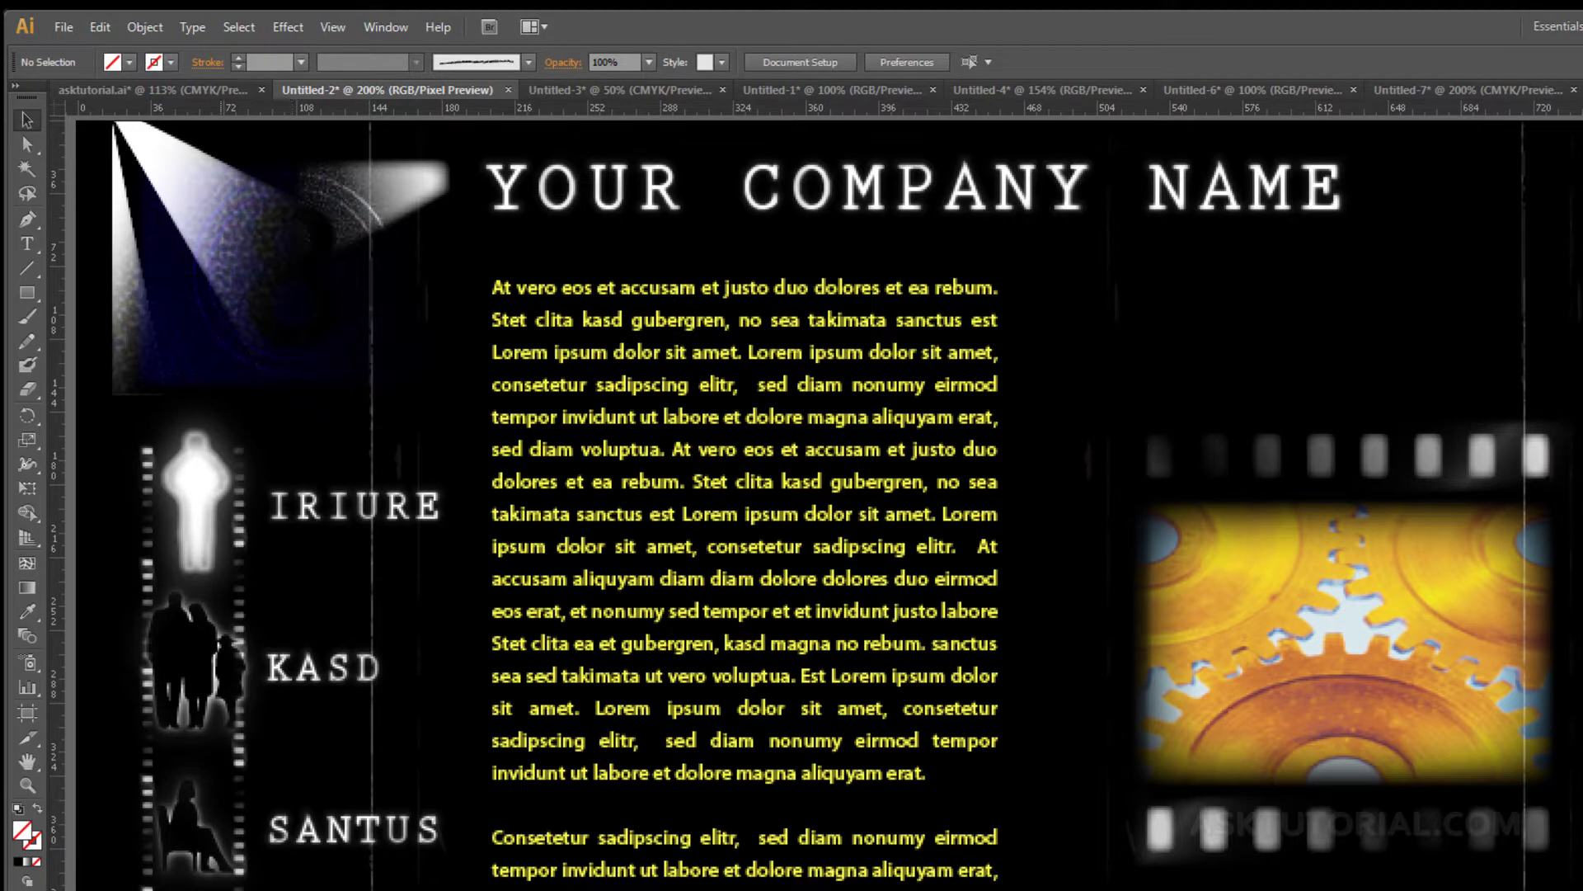
- Check the whole web page at 100% and turn off Pixel Preview
{"action": "left_click", "coordinate": [124, 890]}
{"action": "left_click", "coordinate": [124, 760]}
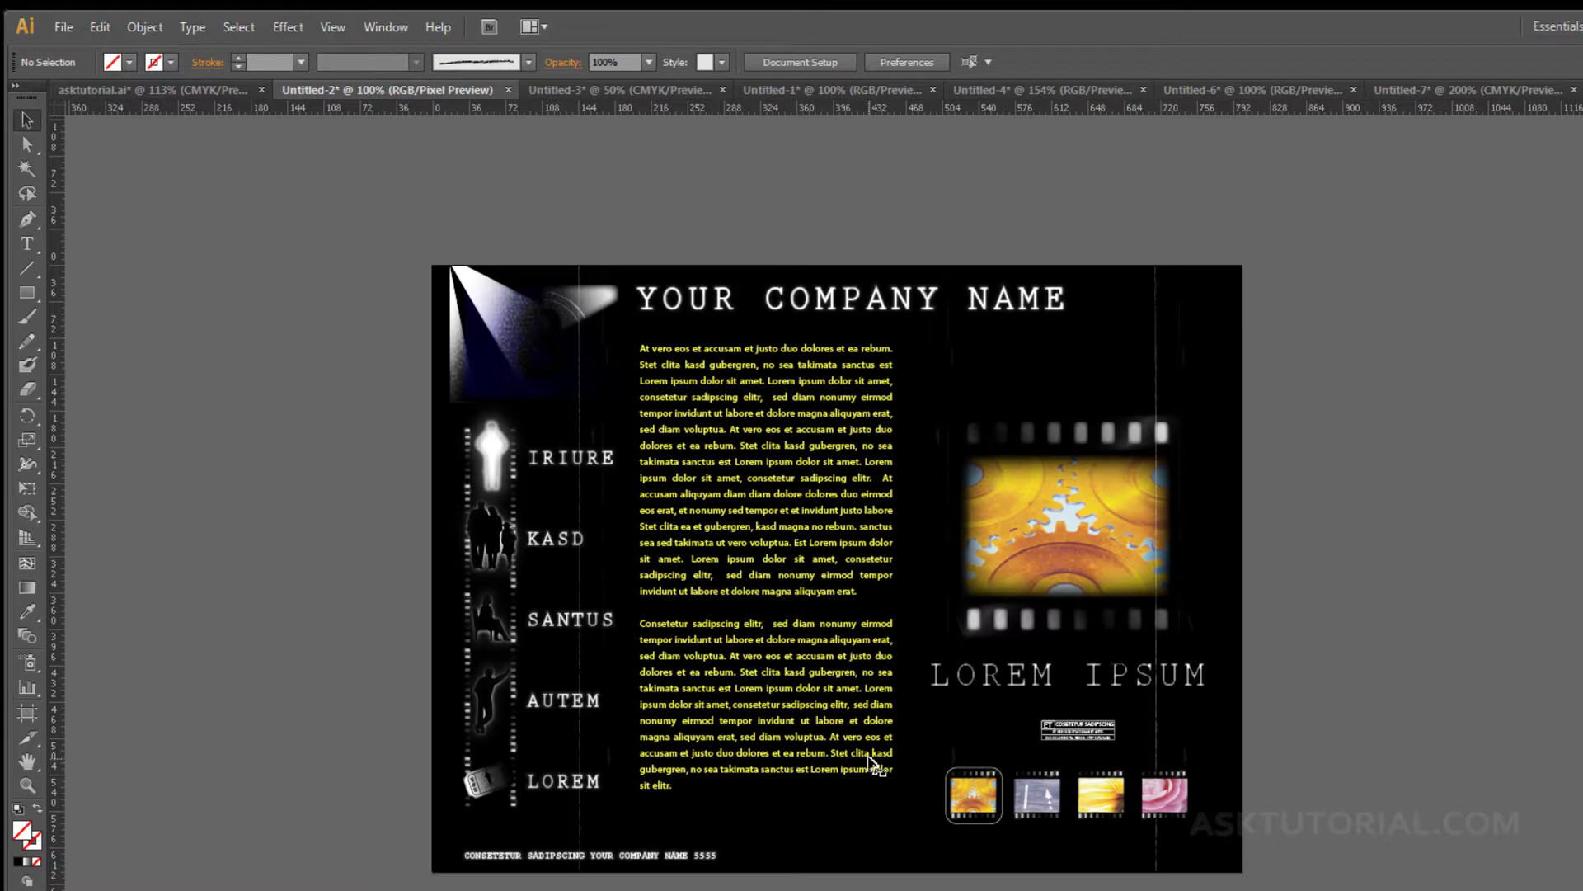
{"action": "scroll", "coordinate": [874, 766], "scroll_direction": "up", "scroll_amount": 4}
{"action": "scroll", "coordinate": [874, 765], "scroll_direction": "down", "scroll_amount": 4}
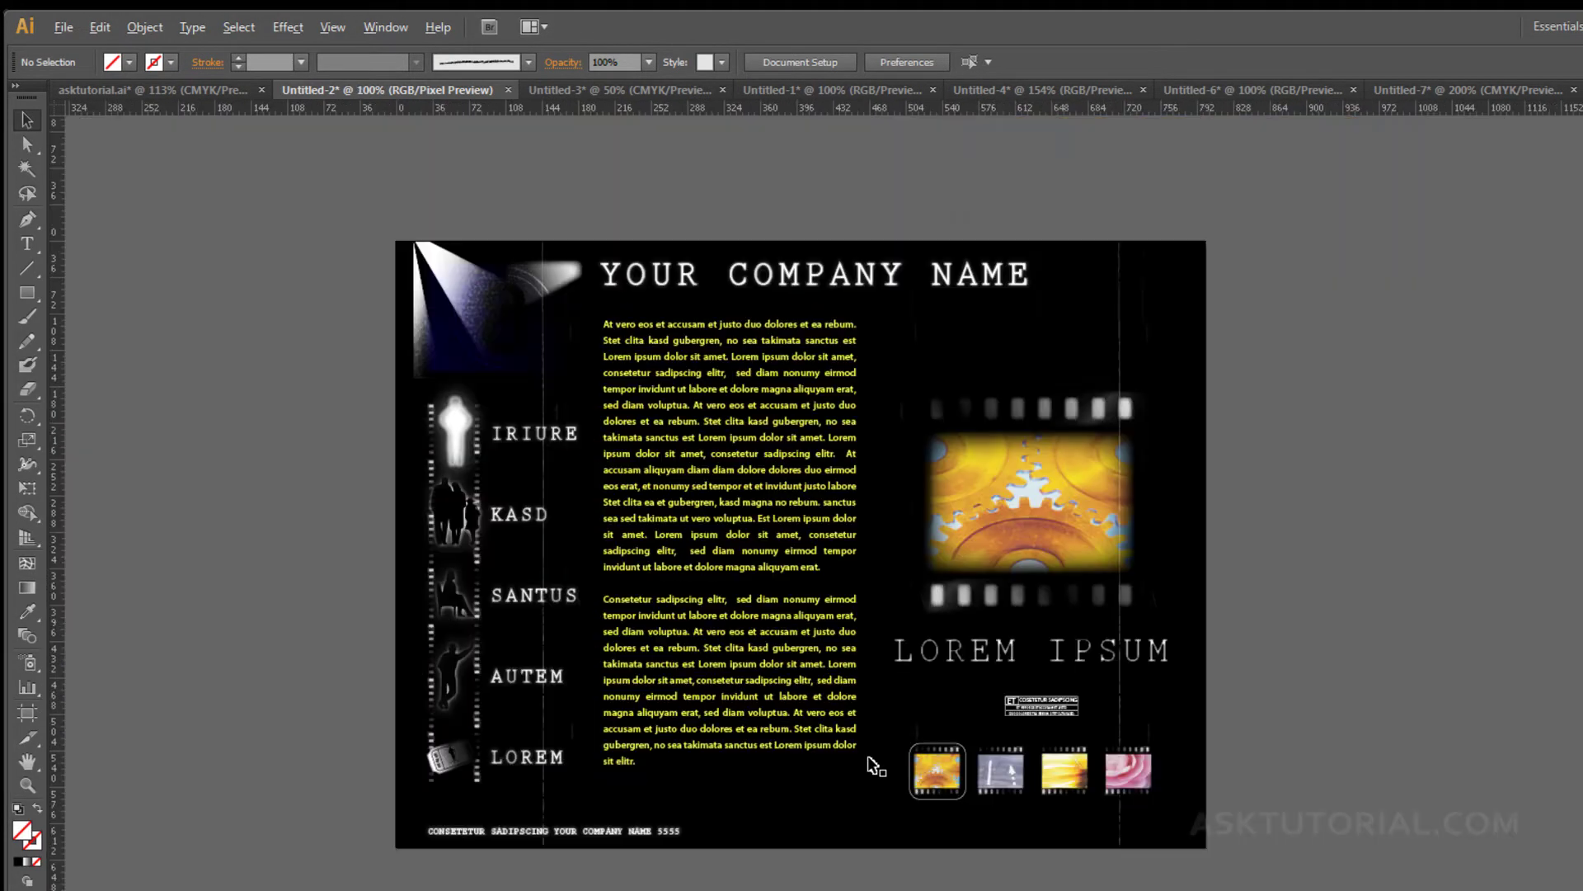
{"action": "scroll", "coordinate": [874, 765], "scroll_direction": "up", "scroll_amount": 5}
{"action": "scroll", "coordinate": [874, 765], "scroll_direction": "down", "scroll_amount": 4}
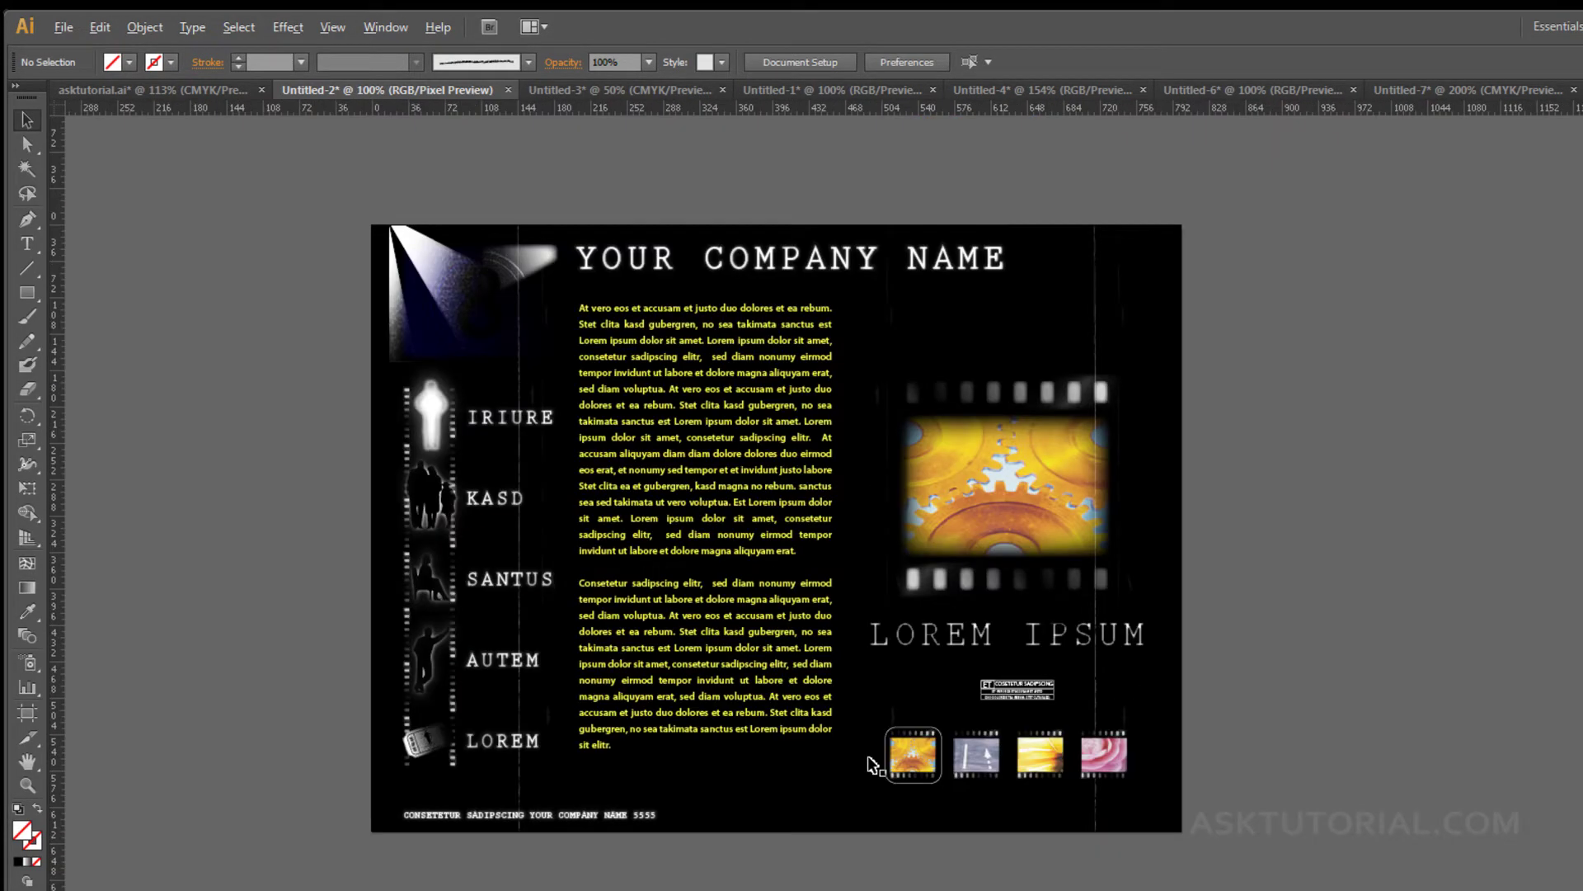
{"action": "key", "text": "alt"}
{"action": "left_click", "coordinate": [332, 27]}
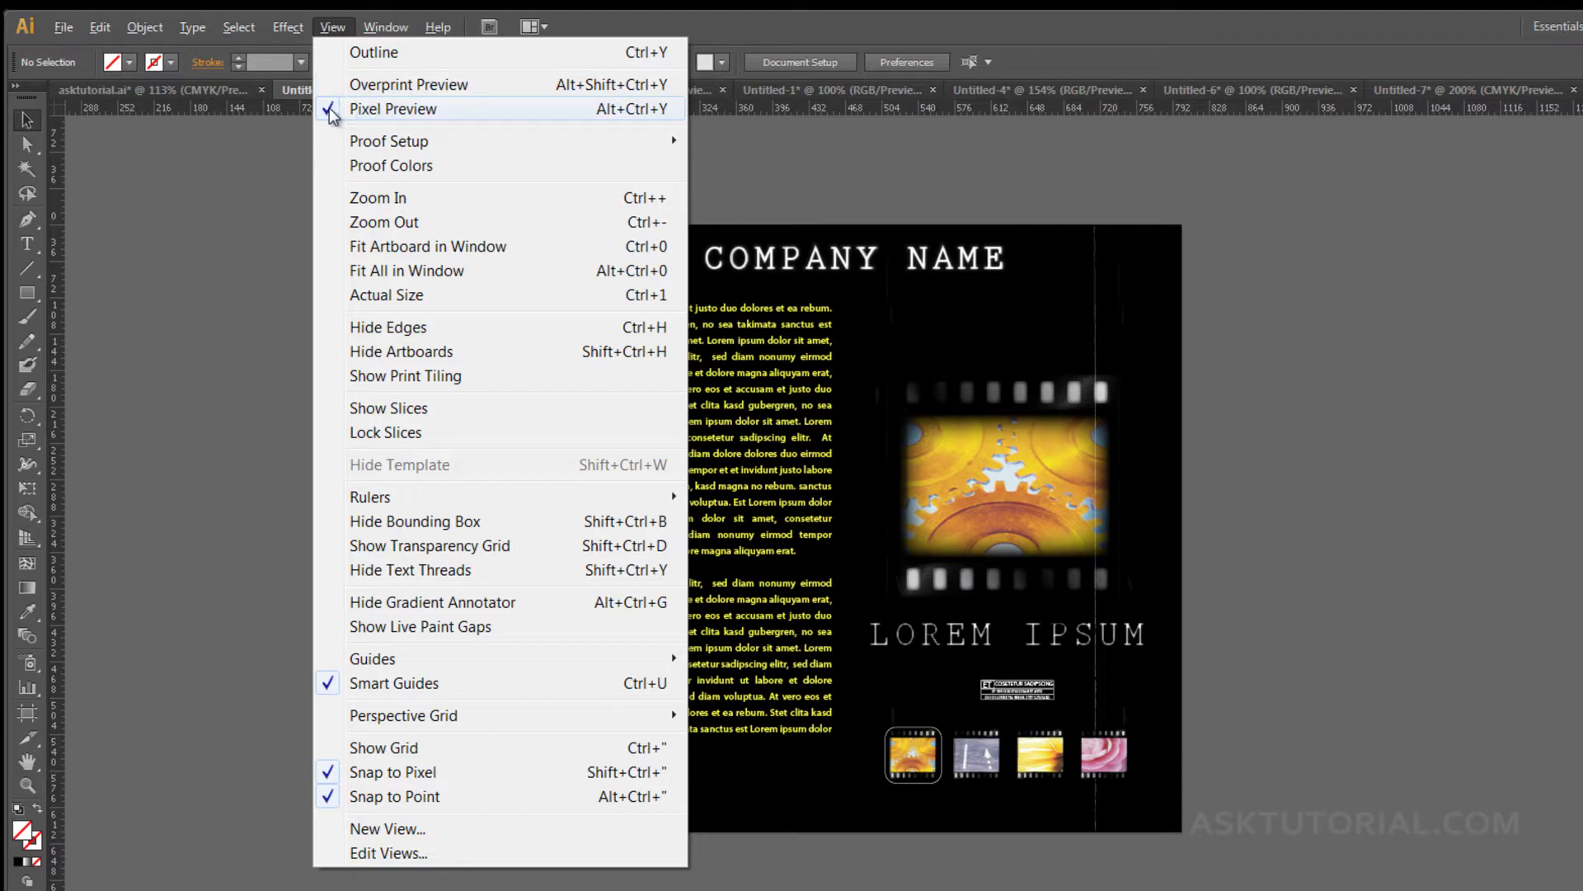
{"action": "left_click", "coordinate": [379, 111]}
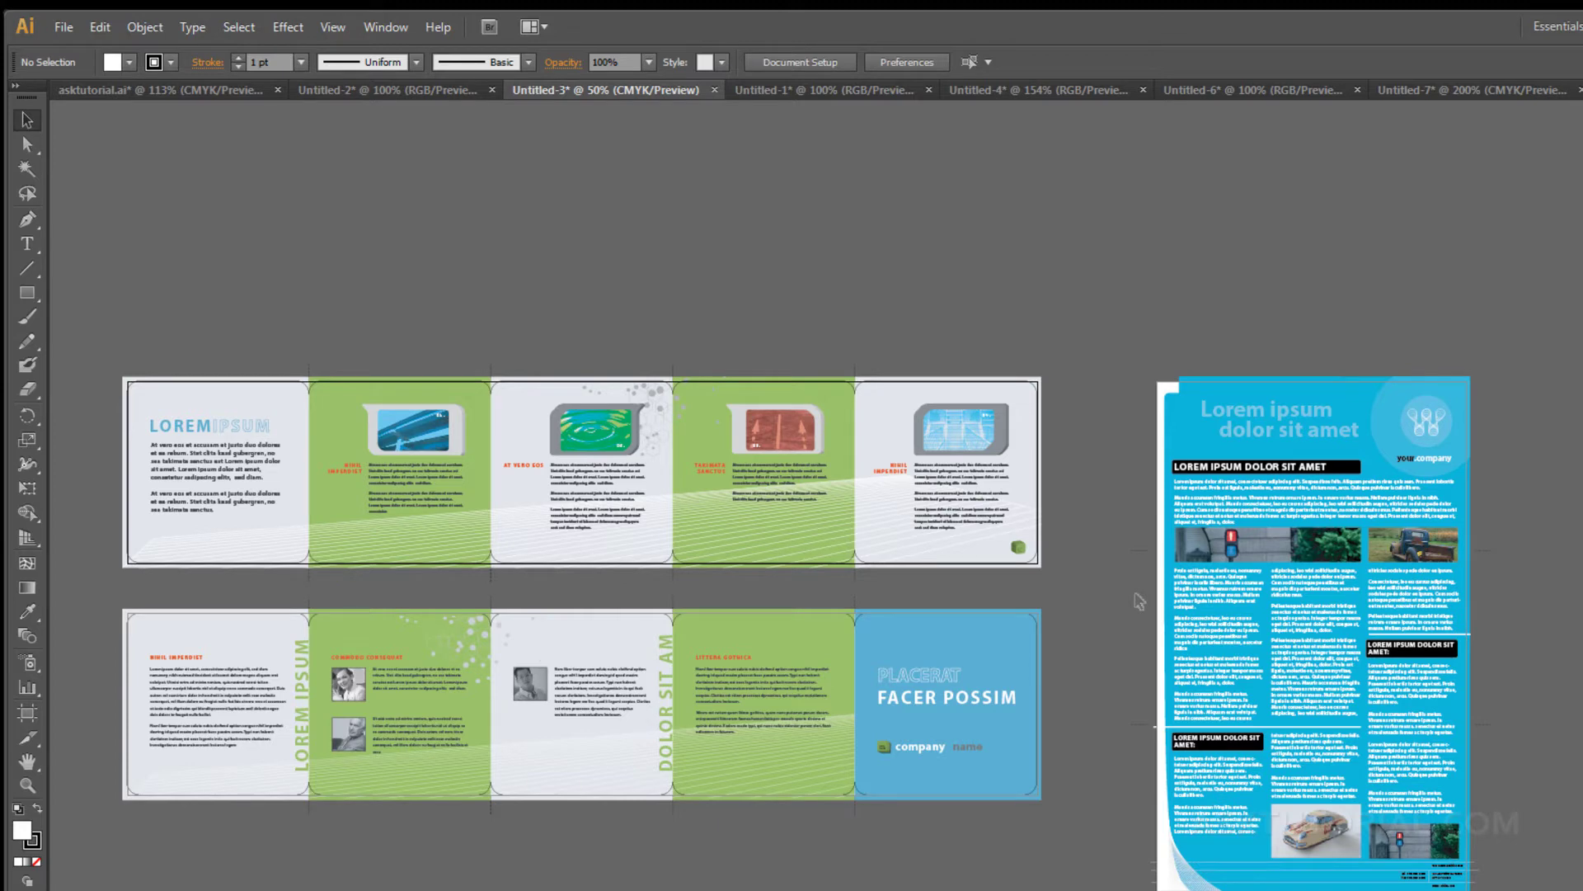
- Examine the upper part of the blue flyer up close and return to an overview of all artwork
{"action": "scroll", "coordinate": [1139, 602], "scroll_direction": "up", "scroll_amount": 4}
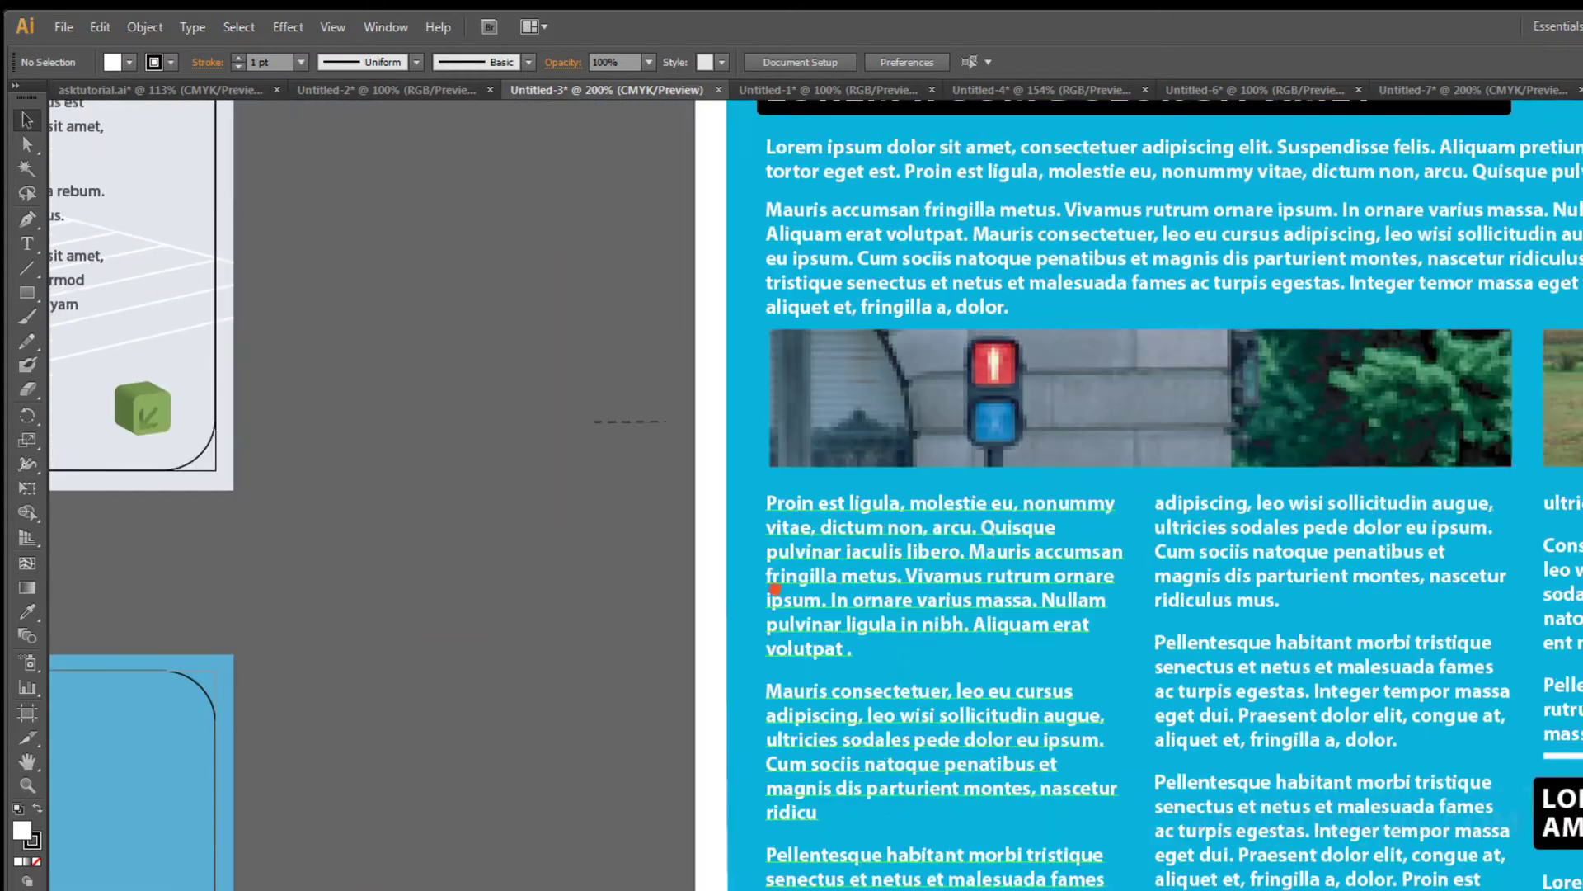
{"action": "scroll", "coordinate": [820, 640], "scroll_direction": "up", "scroll_amount": 3}
{"action": "scroll", "coordinate": [821, 641], "scroll_direction": "right", "scroll_amount": 5}
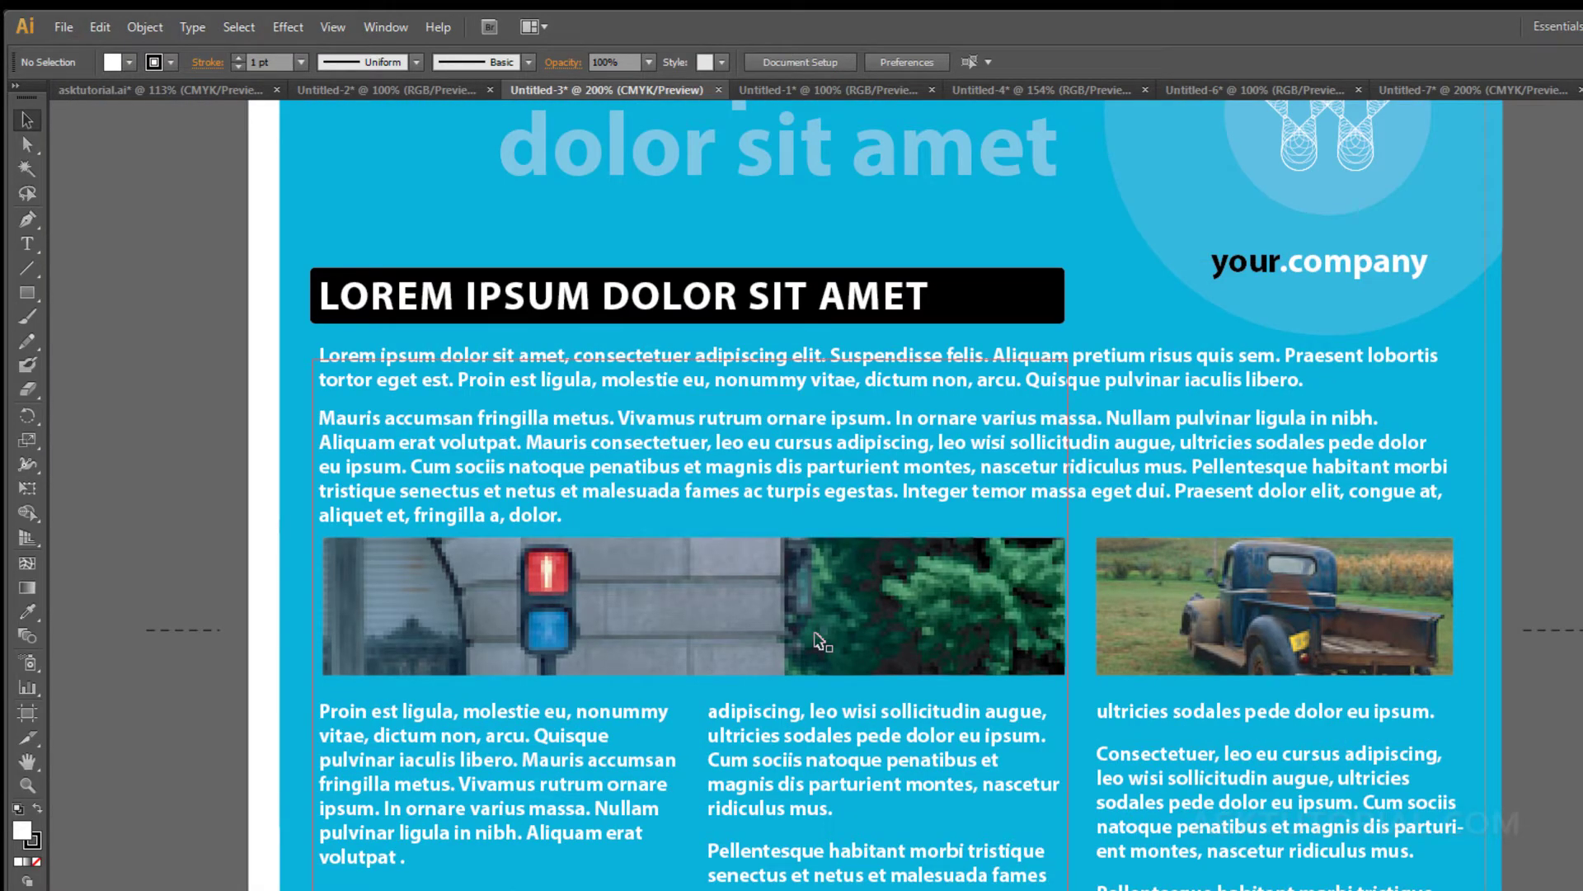
{"action": "scroll", "coordinate": [820, 642], "scroll_direction": "down", "scroll_amount": 1}
{"action": "left_click", "coordinate": [759, 543]}
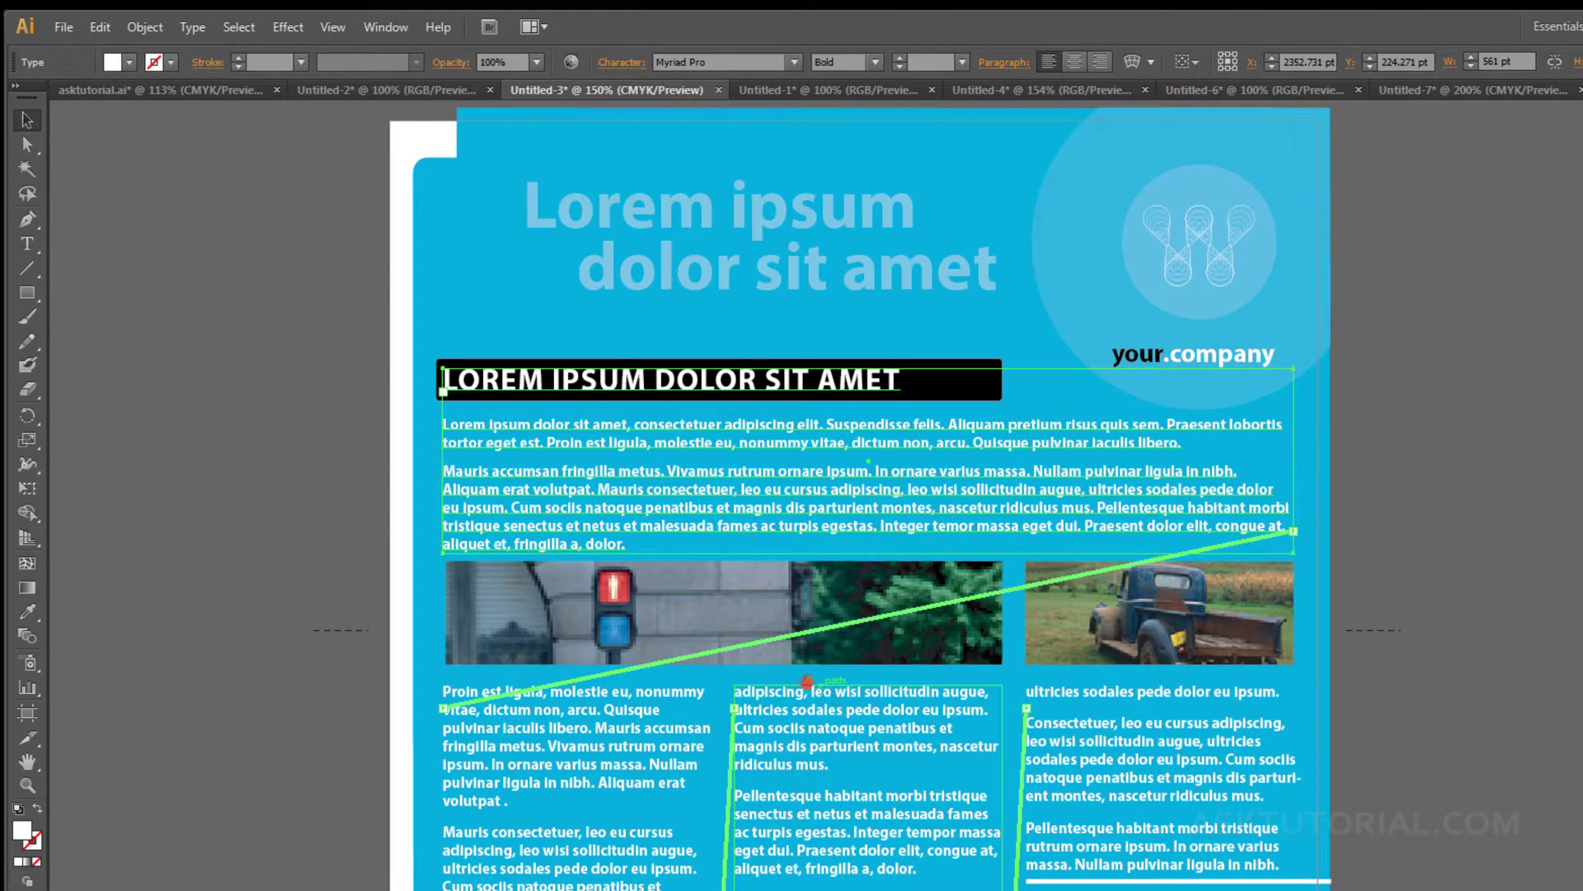
{"action": "scroll", "coordinate": [833, 696], "scroll_direction": "down", "scroll_amount": 4}
{"action": "key", "text": "alt+space"}
{"action": "key", "text": "Escape"}
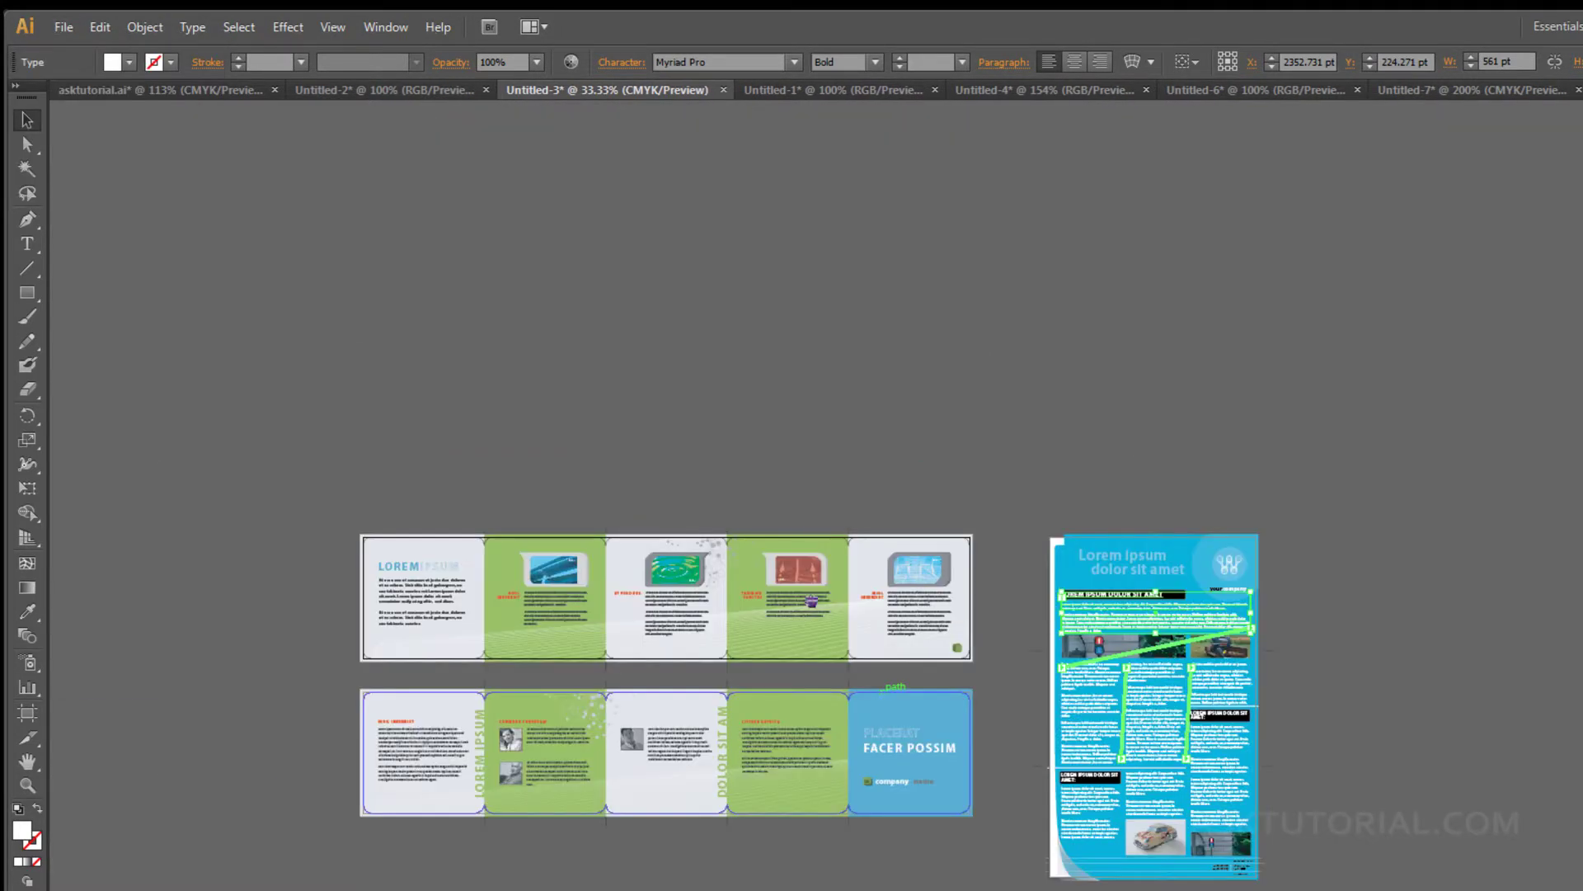
{"action": "scroll", "coordinate": [819, 696], "scroll_direction": "down", "scroll_amount": 3}
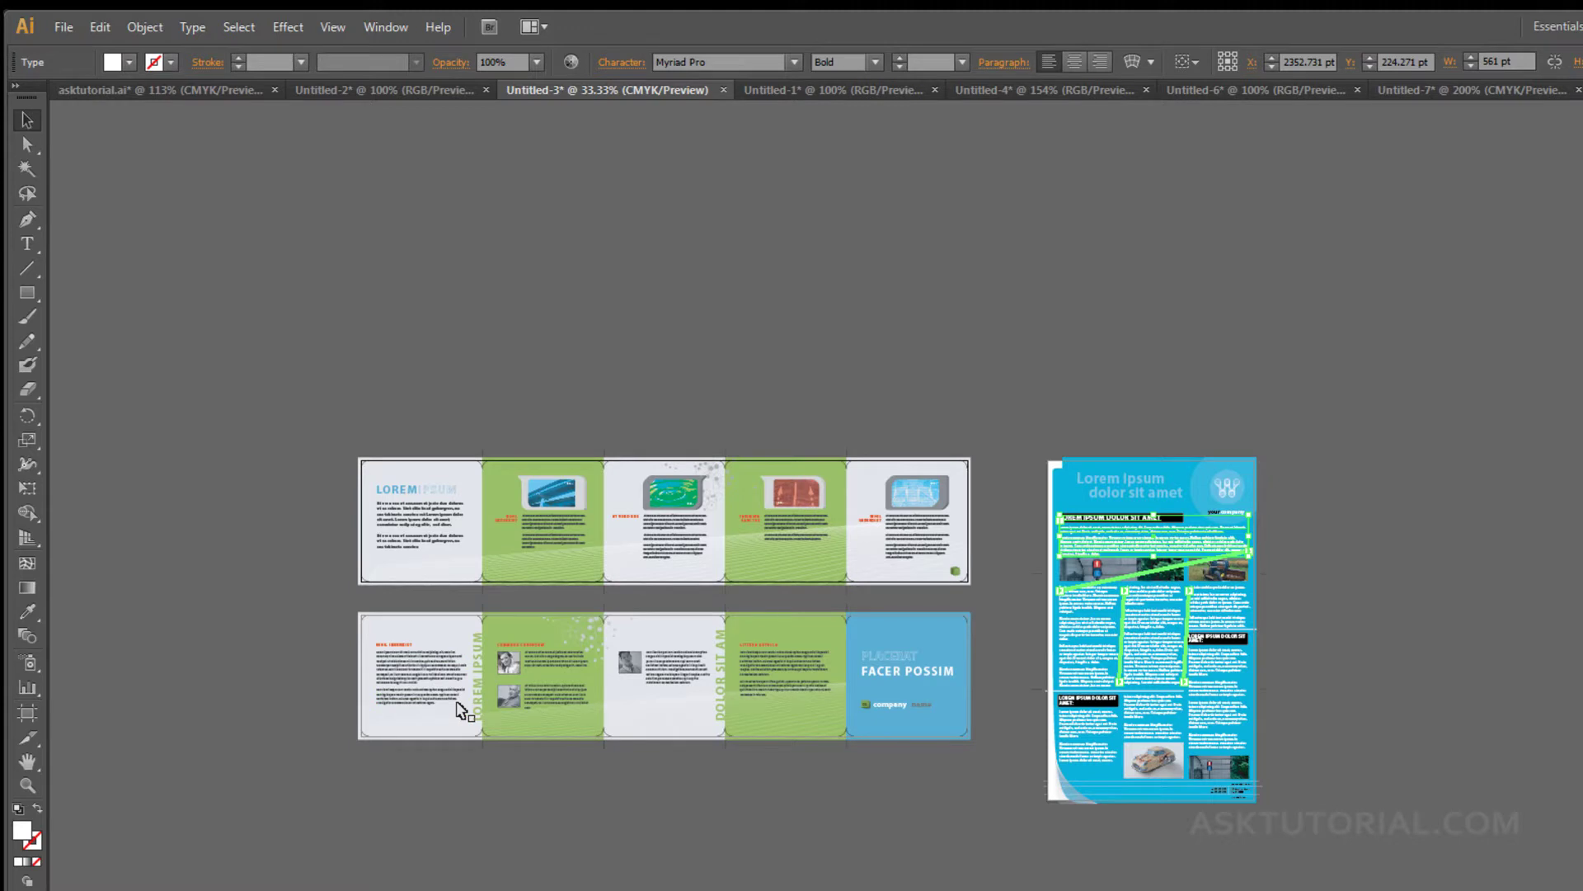
- Zoom in on the toy car area at the bottom of the blue flyer and save it as a new view named carro
{"action": "left_click", "coordinate": [30, 793]}
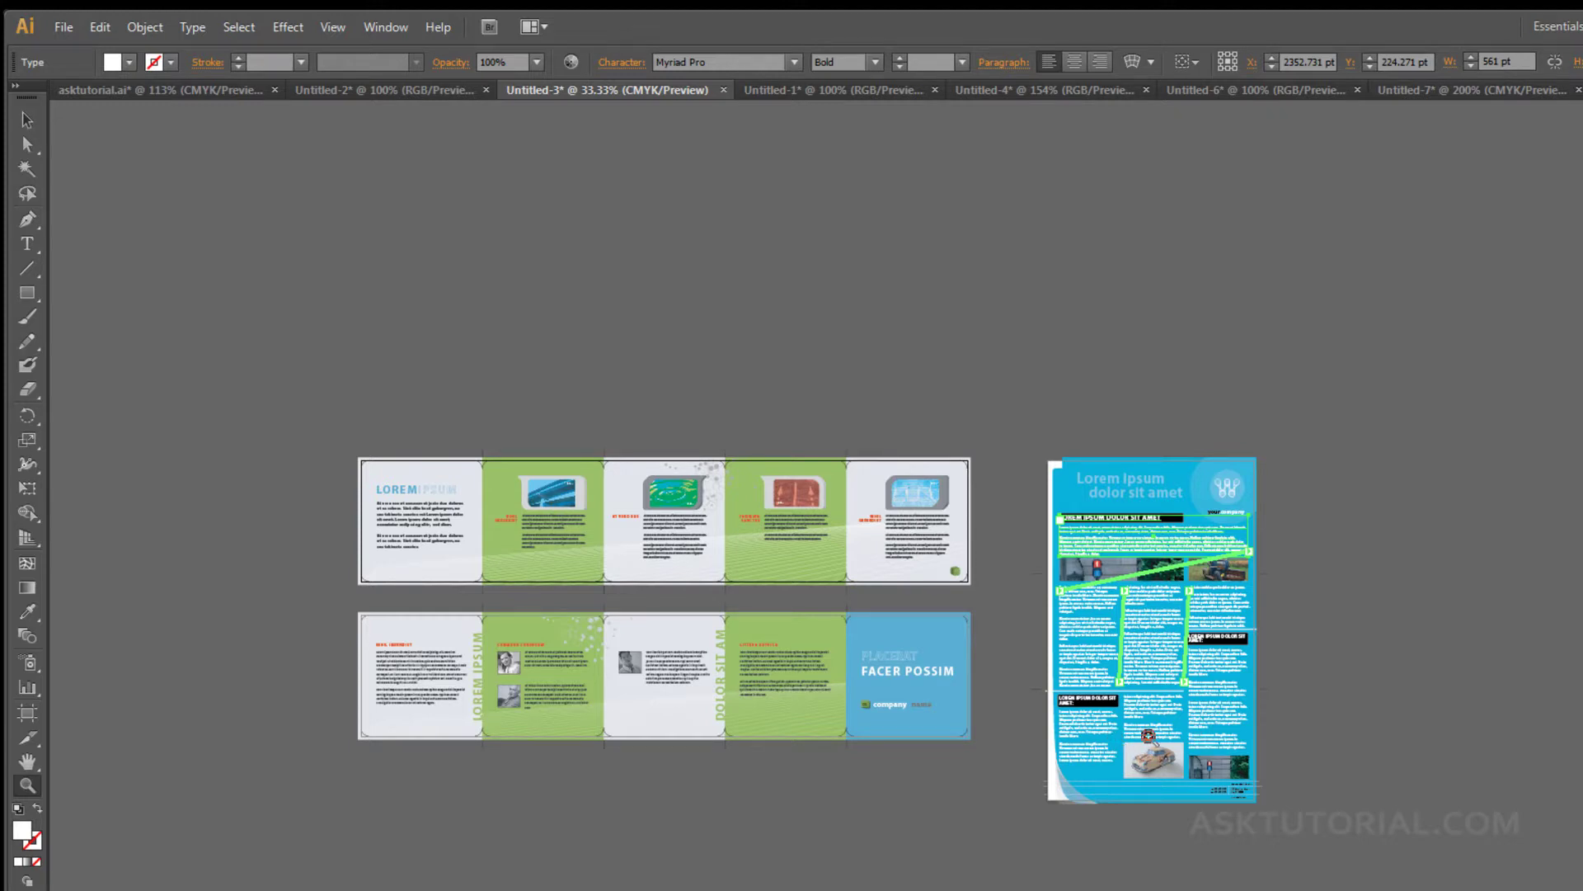
{"action": "left_click_drag", "start_coordinate": [1052, 690], "coordinate": [1256, 805]}
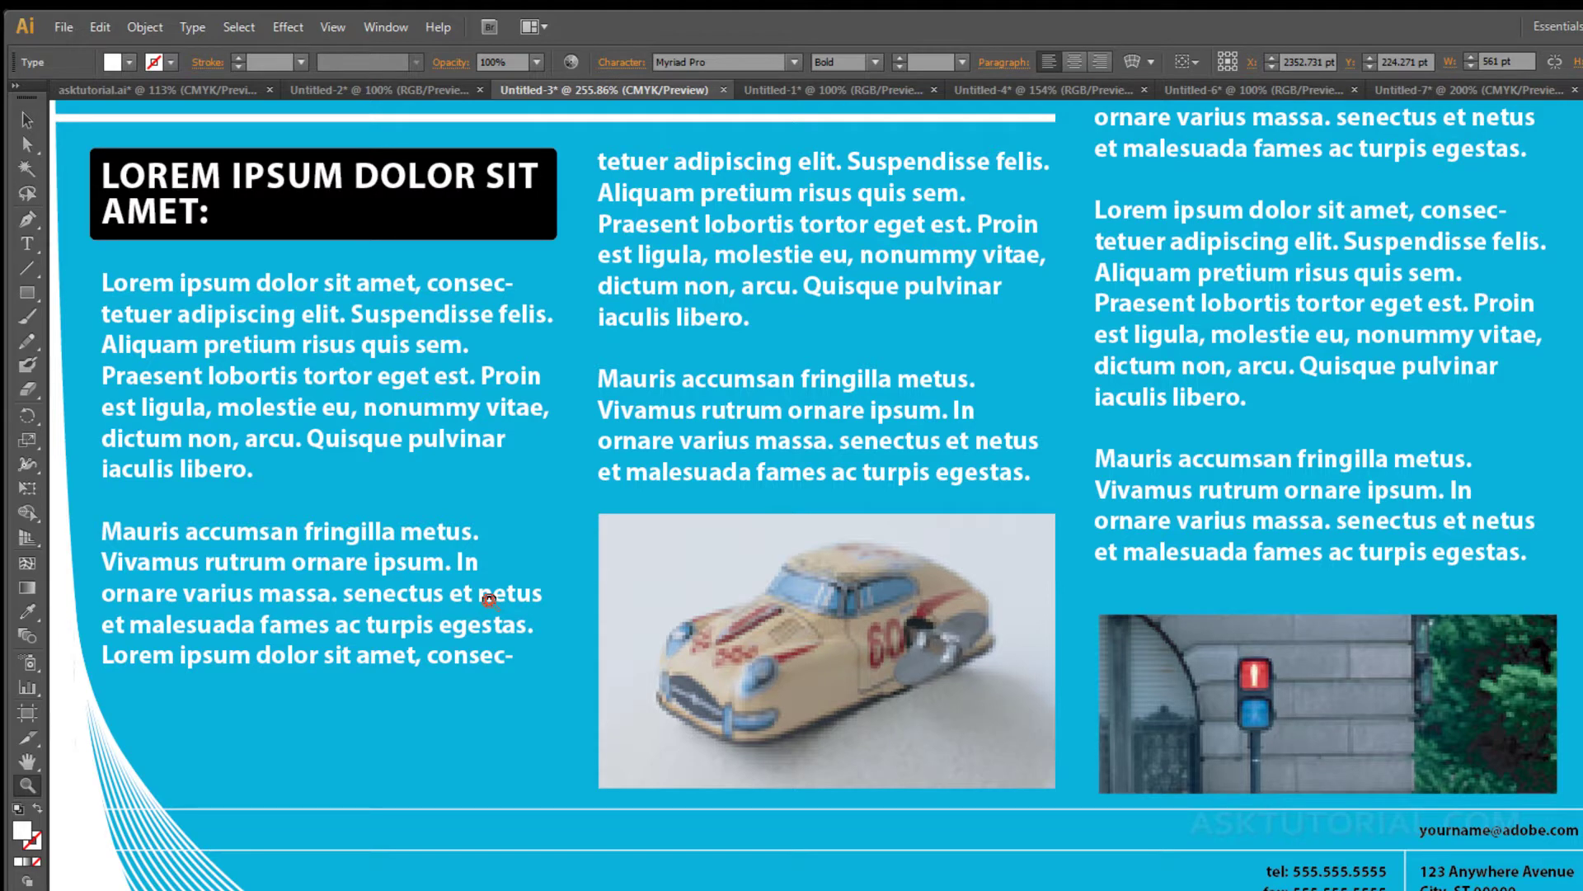
{"action": "scroll", "coordinate": [490, 600], "scroll_direction": "up", "scroll_amount": 2}
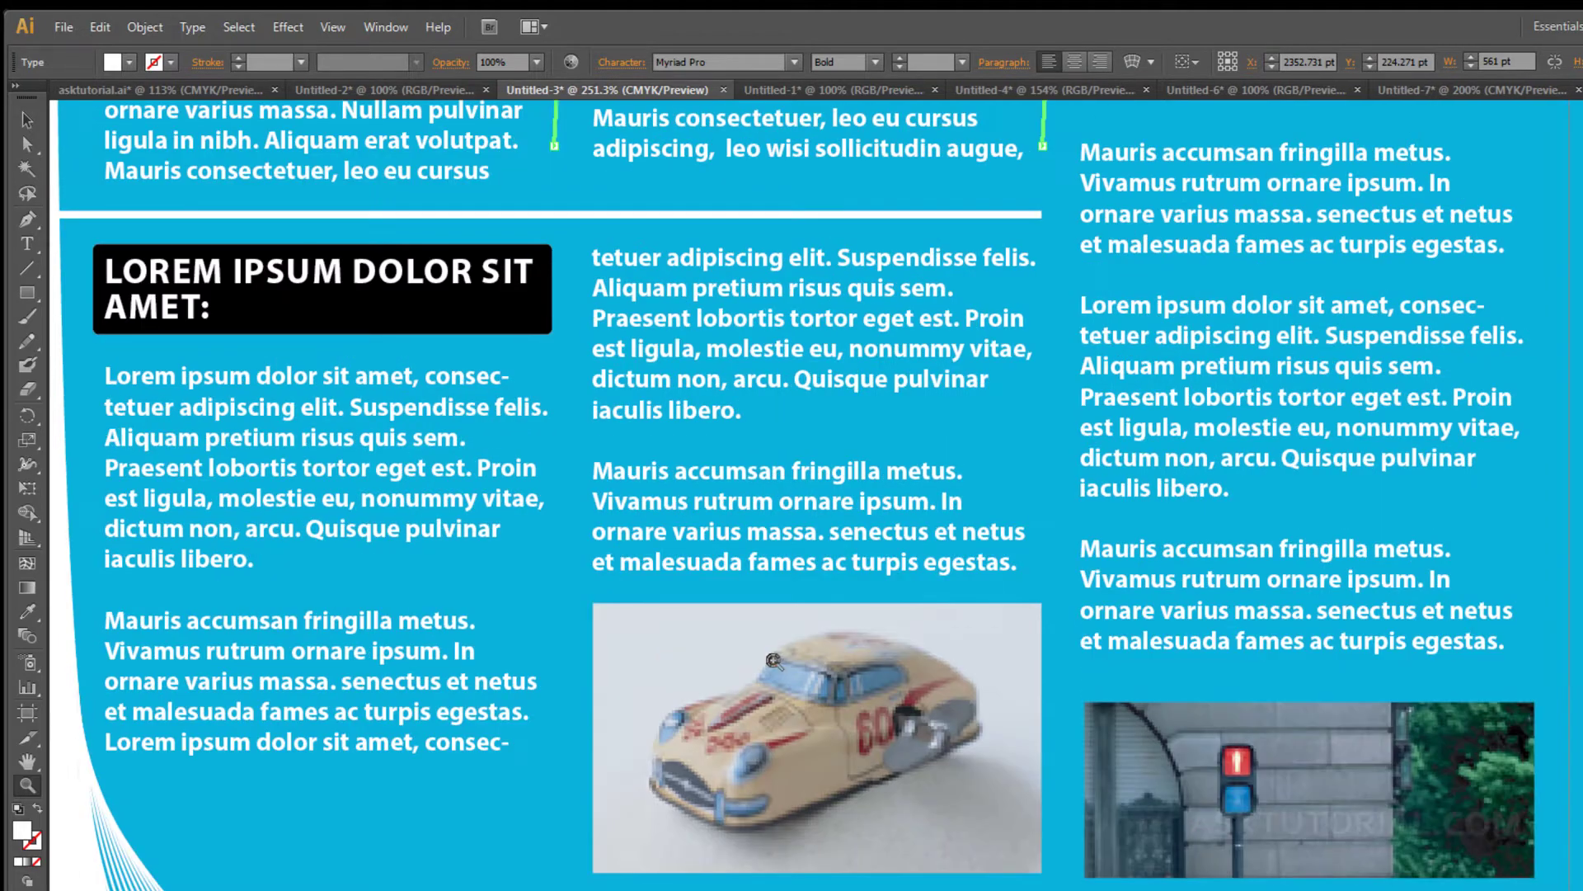
{"action": "left_click", "coordinate": [332, 26]}
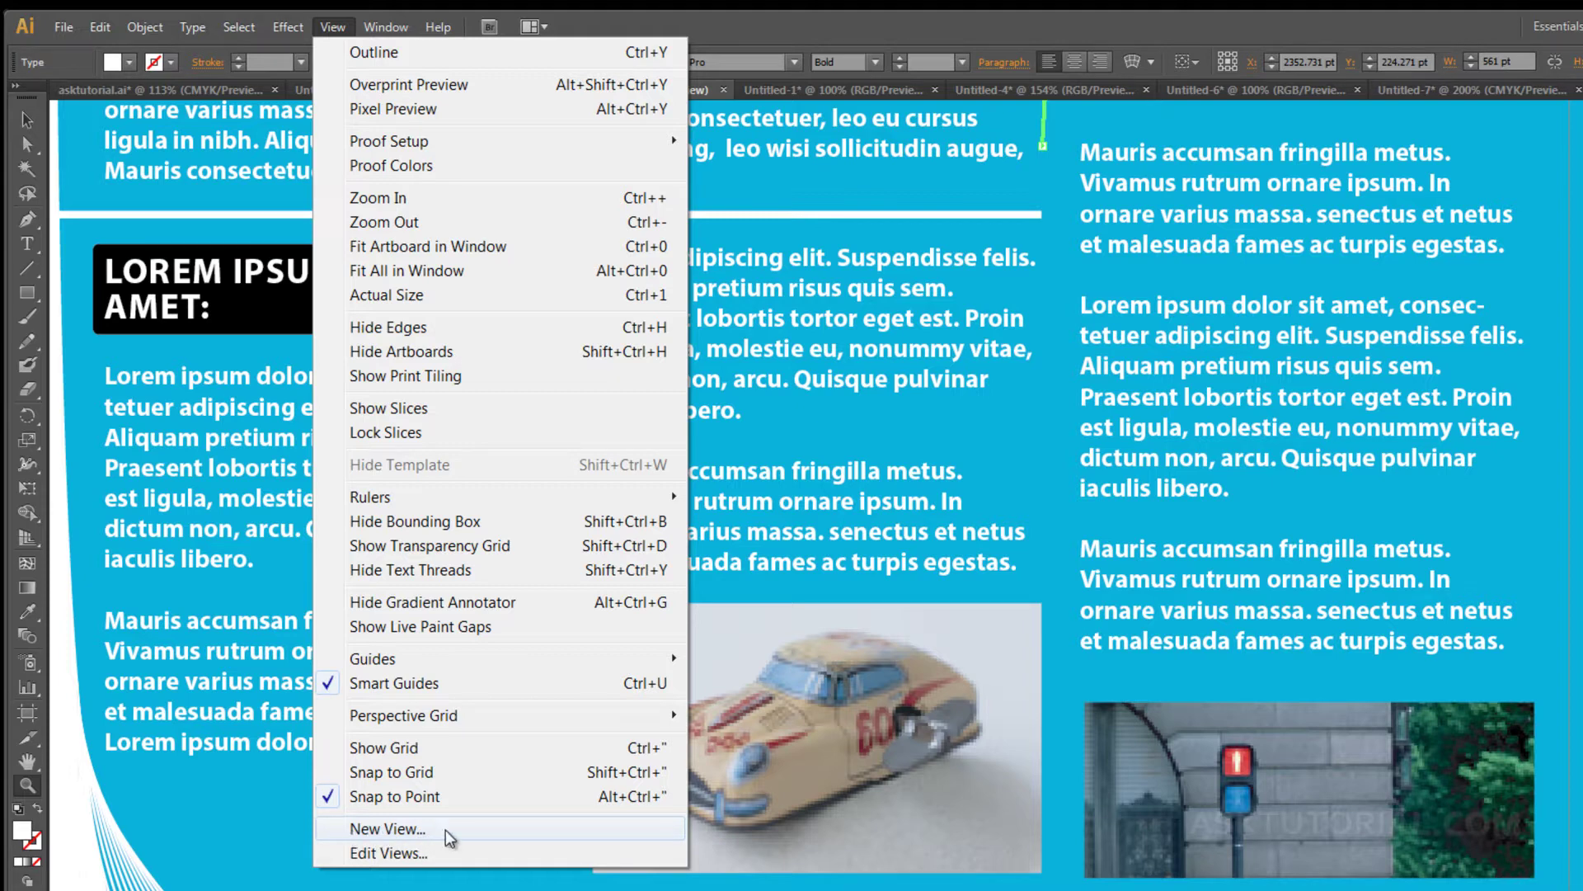
{"action": "left_click", "coordinate": [379, 830]}
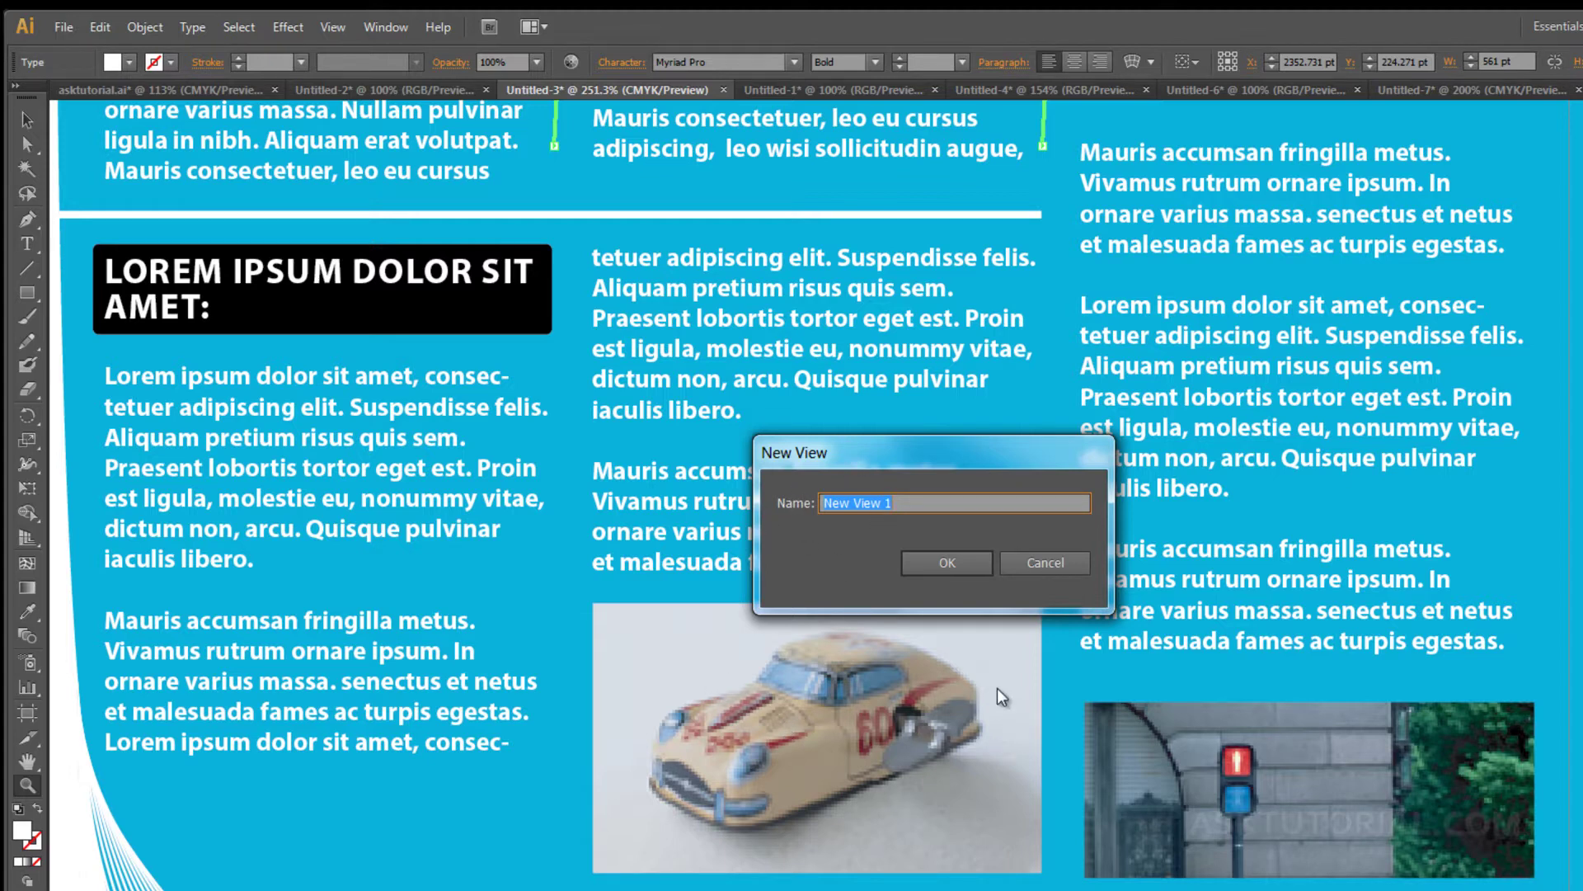
{"action": "type", "text": "carro"}
{"action": "left_click", "coordinate": [947, 565]}
- Zoom in on the company name logo on the blue brochure panel and save it as a new view named logo
{"action": "left_click", "coordinate": [922, 689], "text": "alt"}
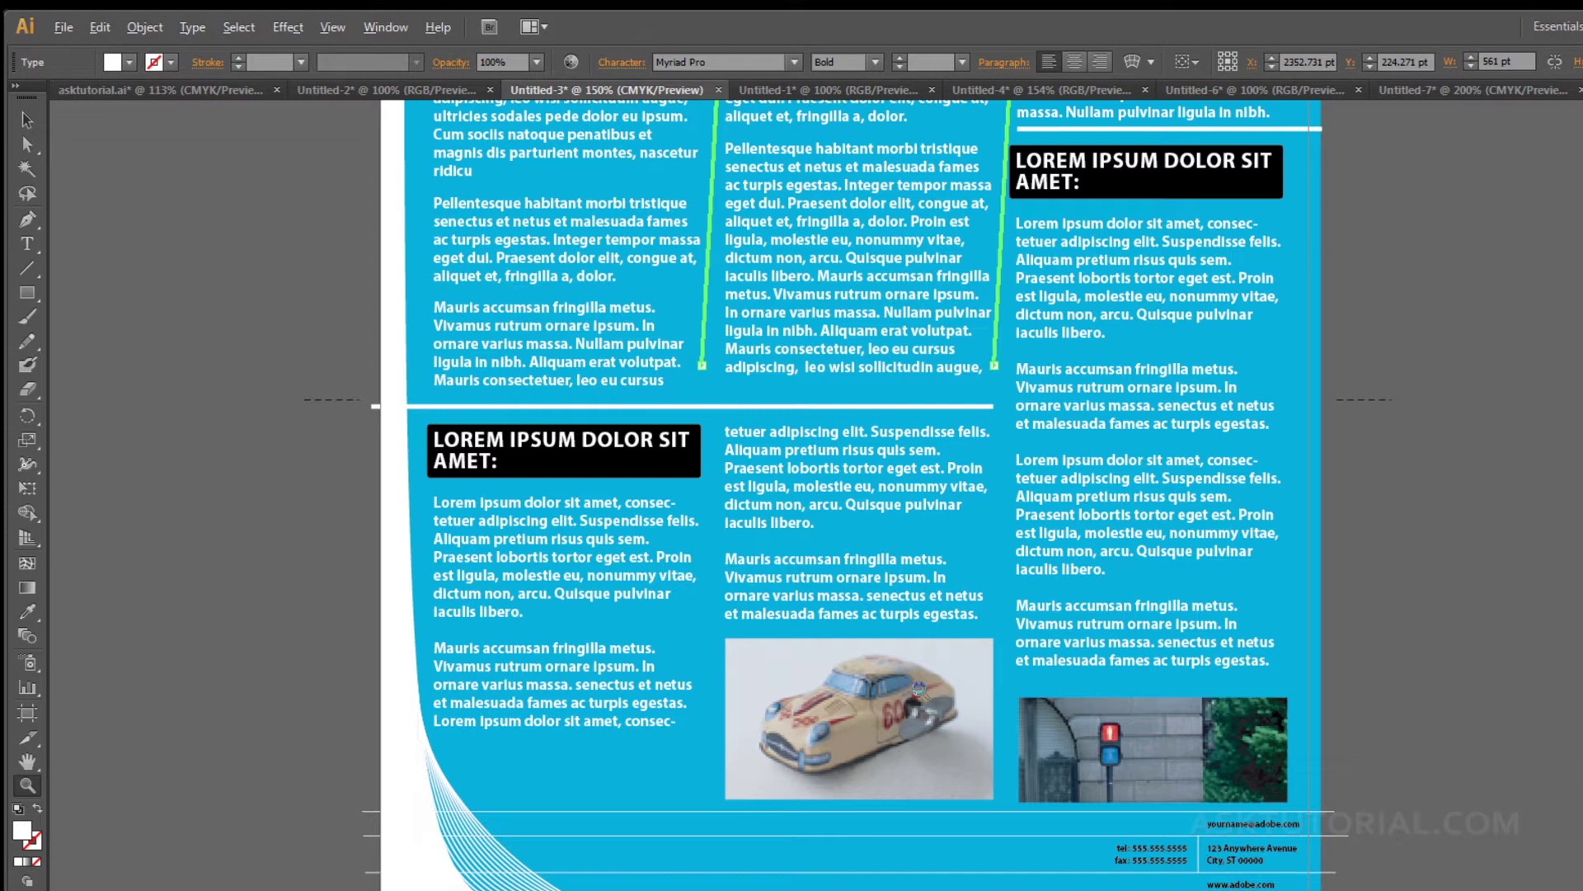
{"action": "left_click", "coordinate": [918, 688], "text": "alt"}
{"action": "left_click_drag", "start_coordinate": [775, 490], "coordinate": [960, 657]}
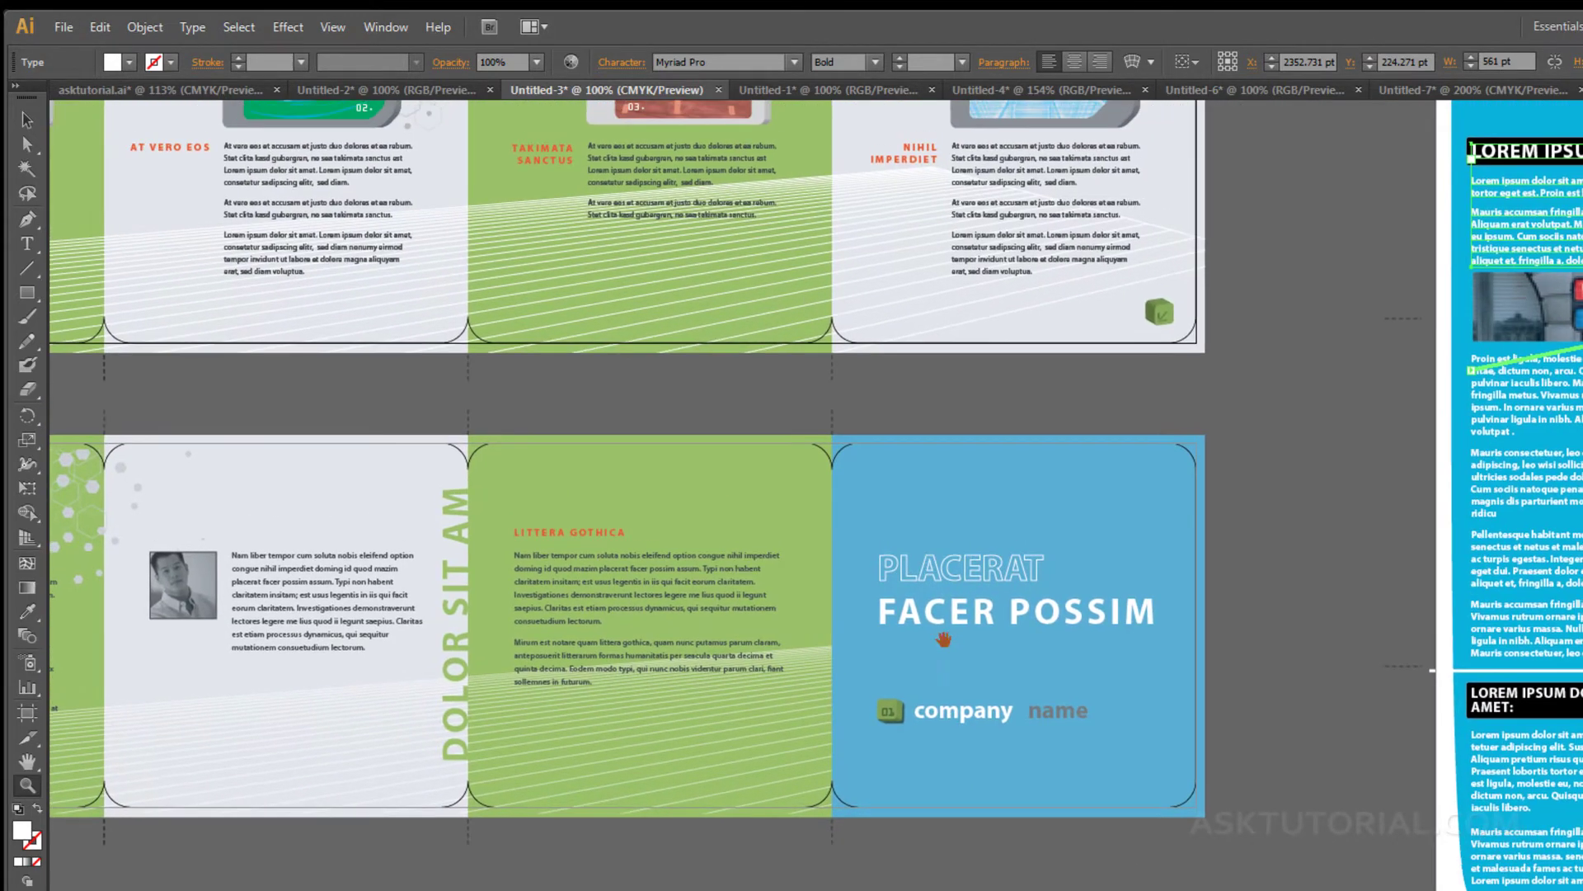
{"action": "left_click_drag", "start_coordinate": [858, 679], "coordinate": [1128, 768]}
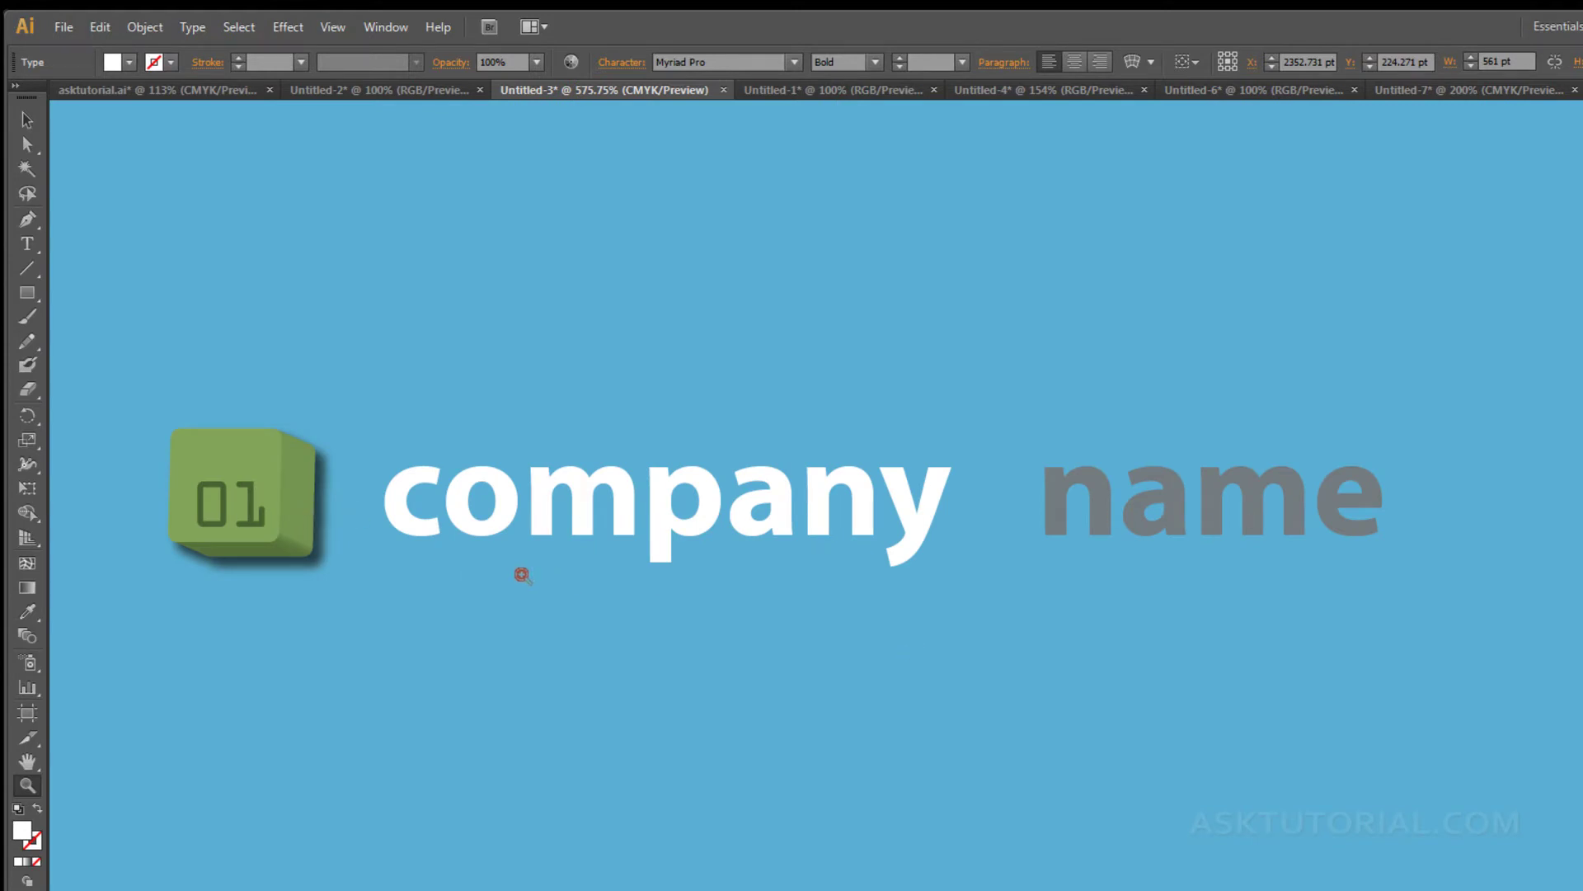
{"action": "left_click", "coordinate": [327, 30]}
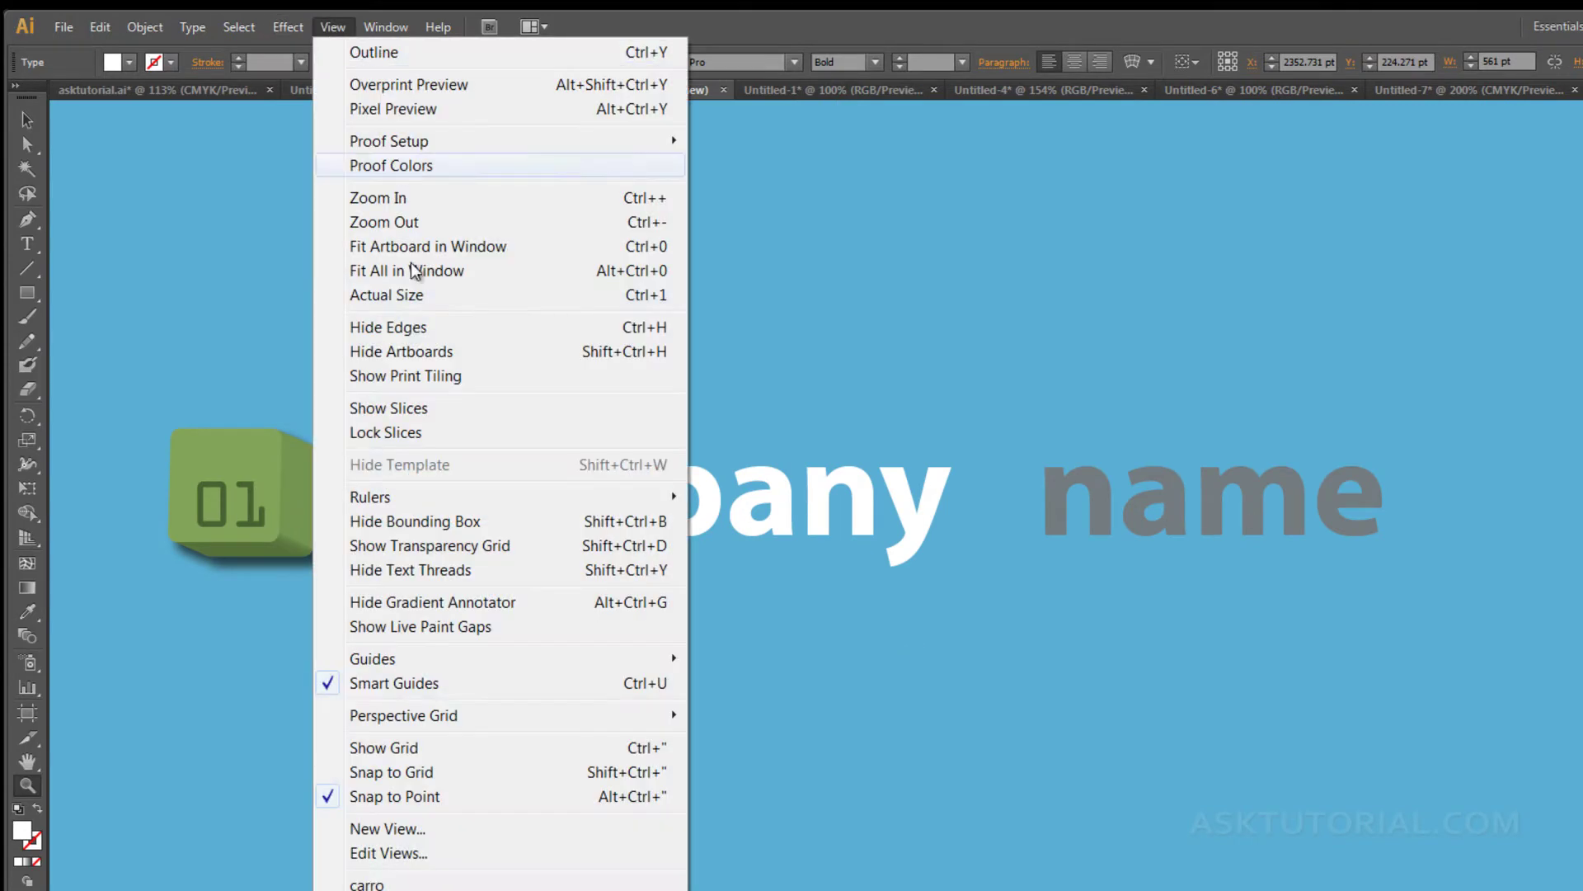
{"action": "left_click", "coordinate": [376, 828]}
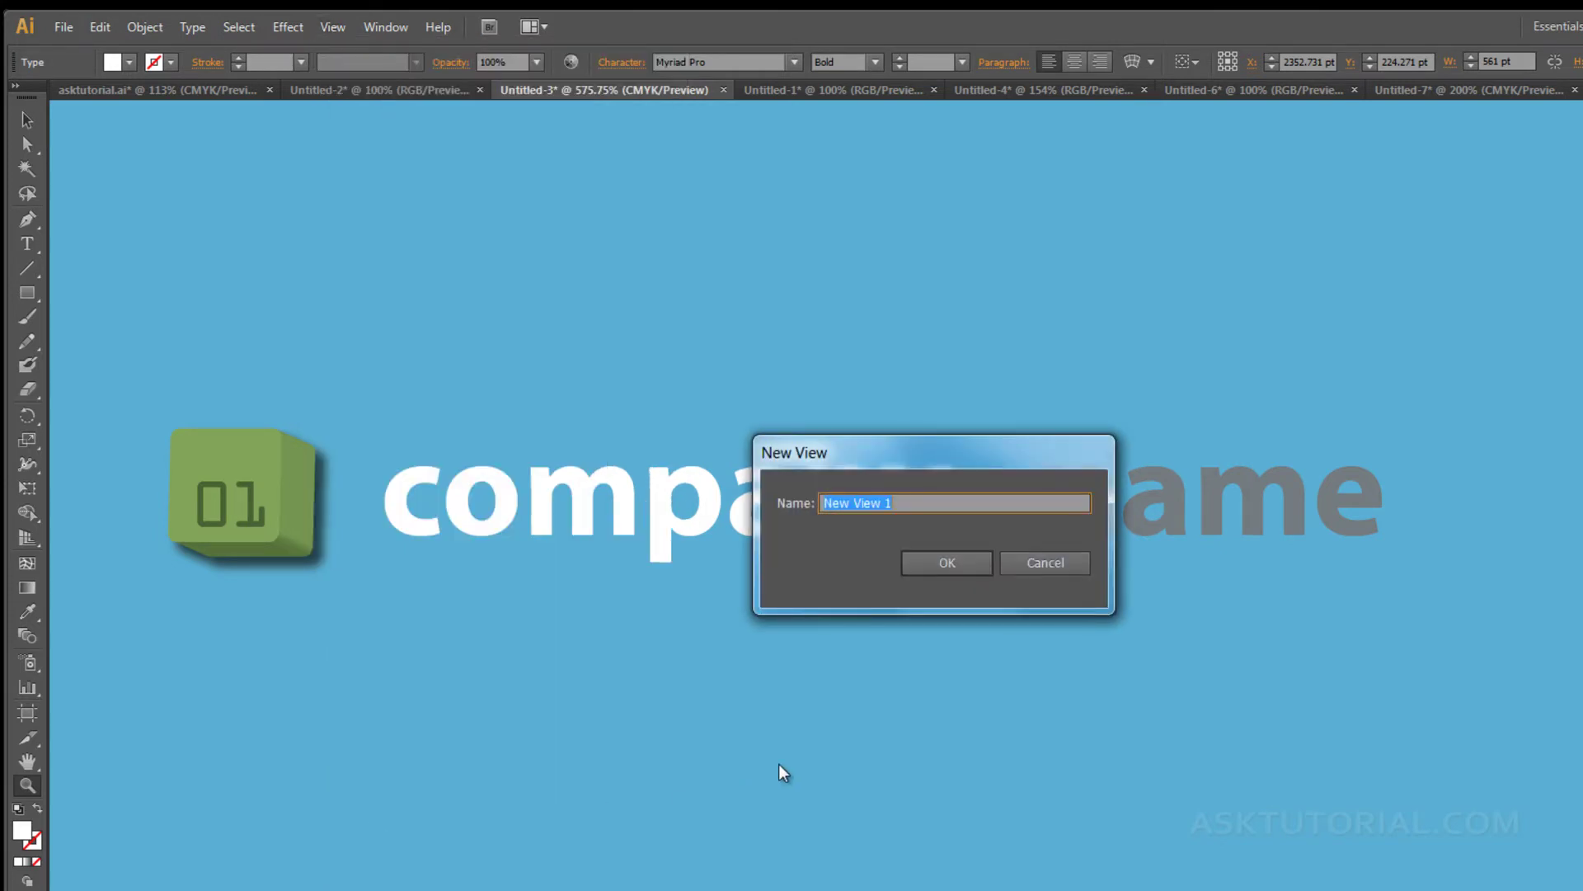
{"action": "type", "text": "logo"}
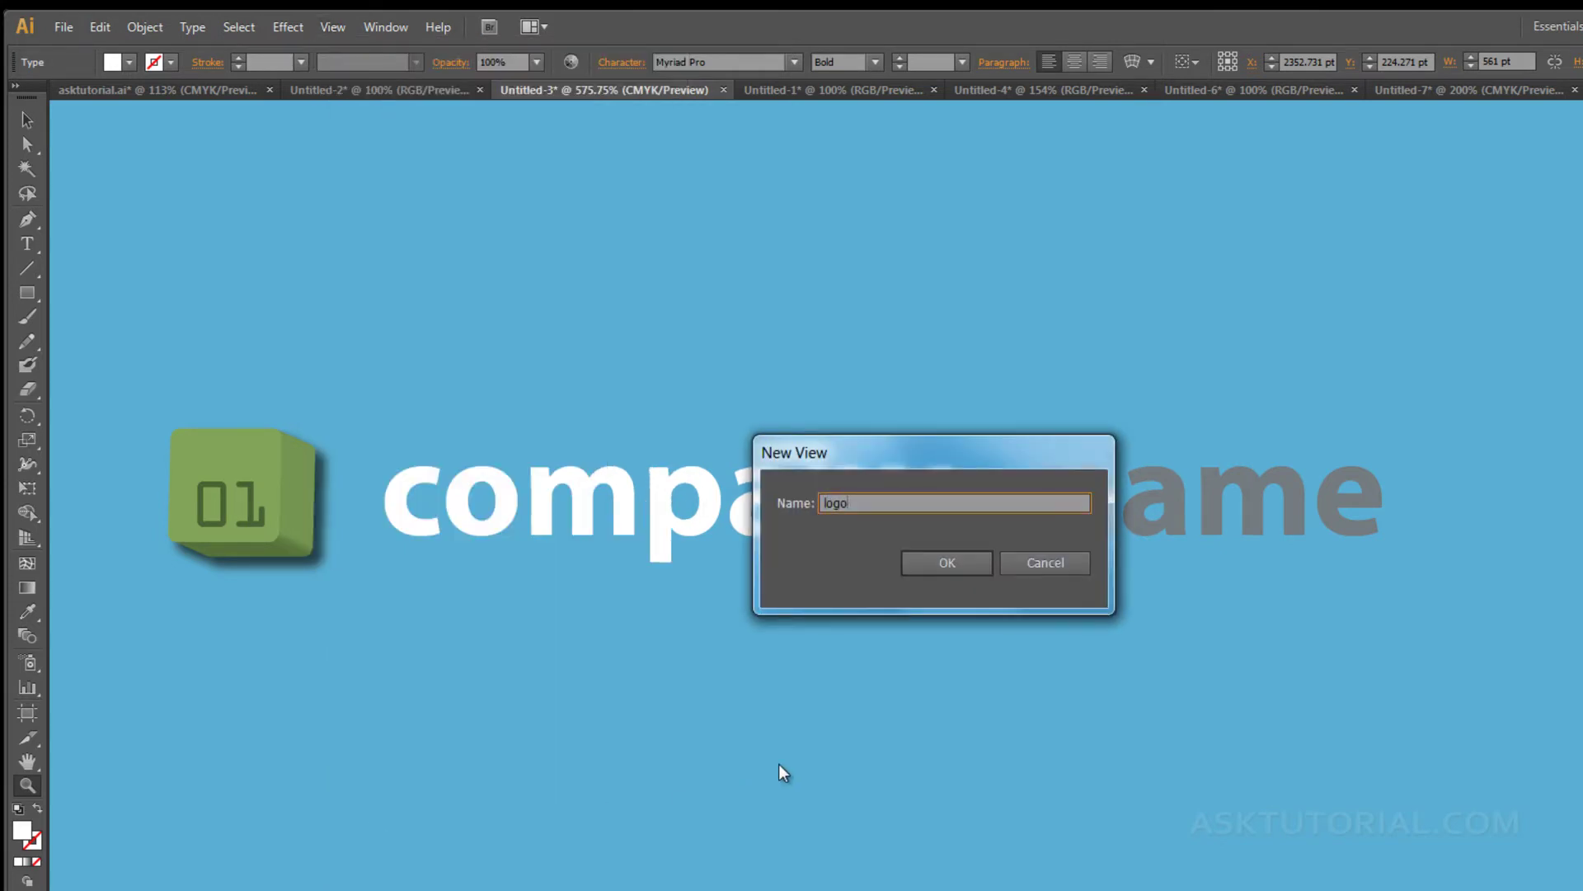
{"action": "left_click", "coordinate": [947, 563]}
- Zoom in on the two portraits under Commodo Consequat in the green brochure panel and save it as a new view named personas
{"action": "left_click", "coordinate": [837, 648], "text": "alt"}
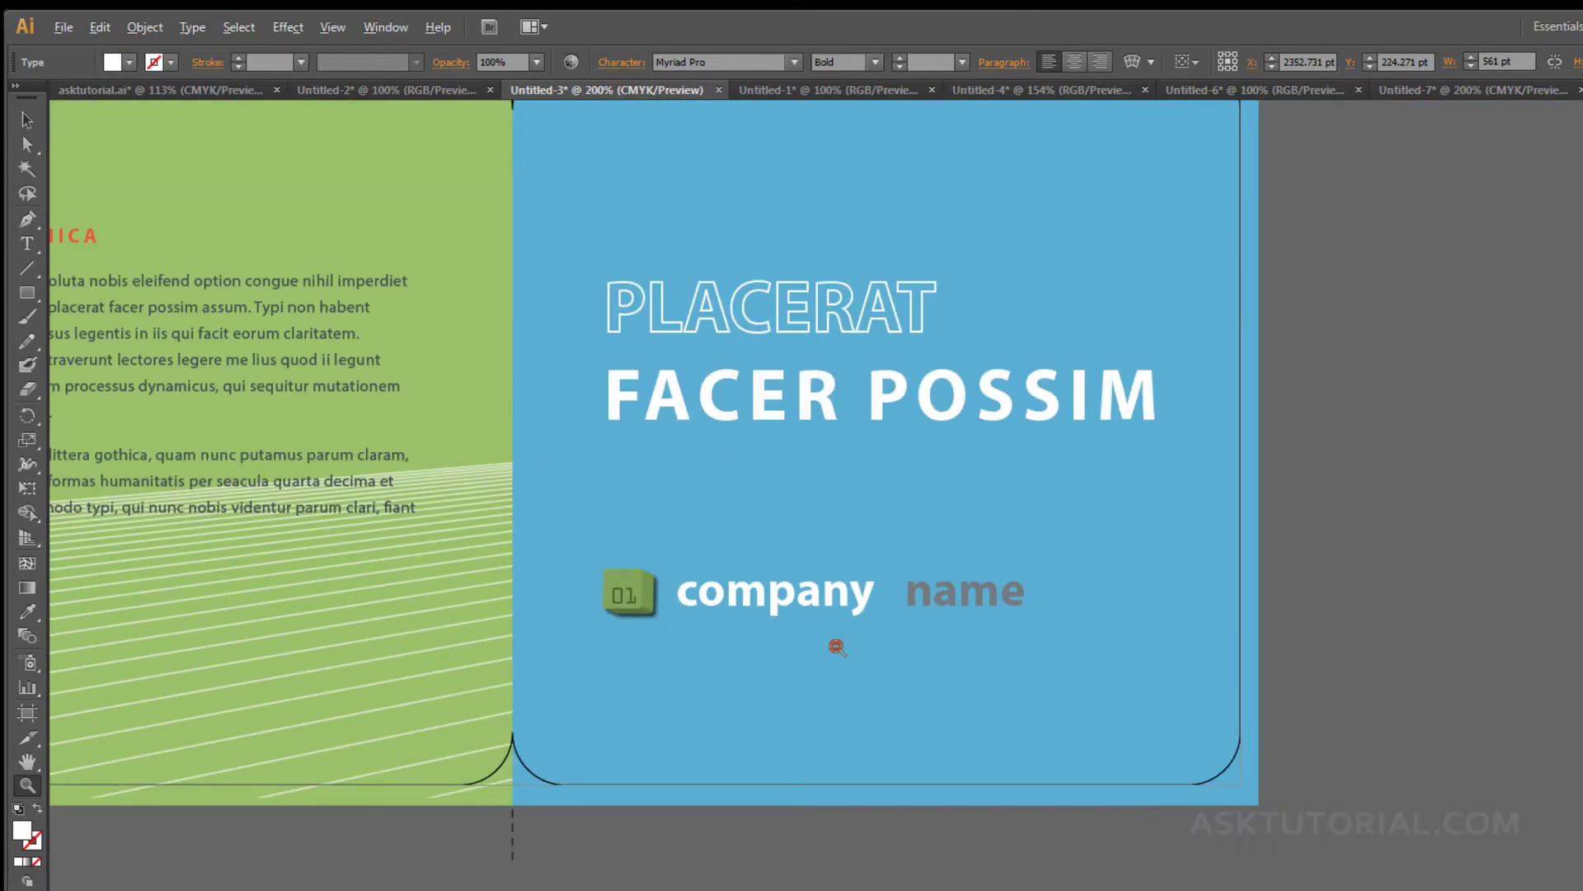
{"action": "left_click_drag", "start_coordinate": [589, 365], "coordinate": [1062, 414]}
{"action": "left_click_drag", "start_coordinate": [470, 313], "coordinate": [657, 617]}
{"action": "left_click_drag", "start_coordinate": [524, 612], "coordinate": [1363, 583]}
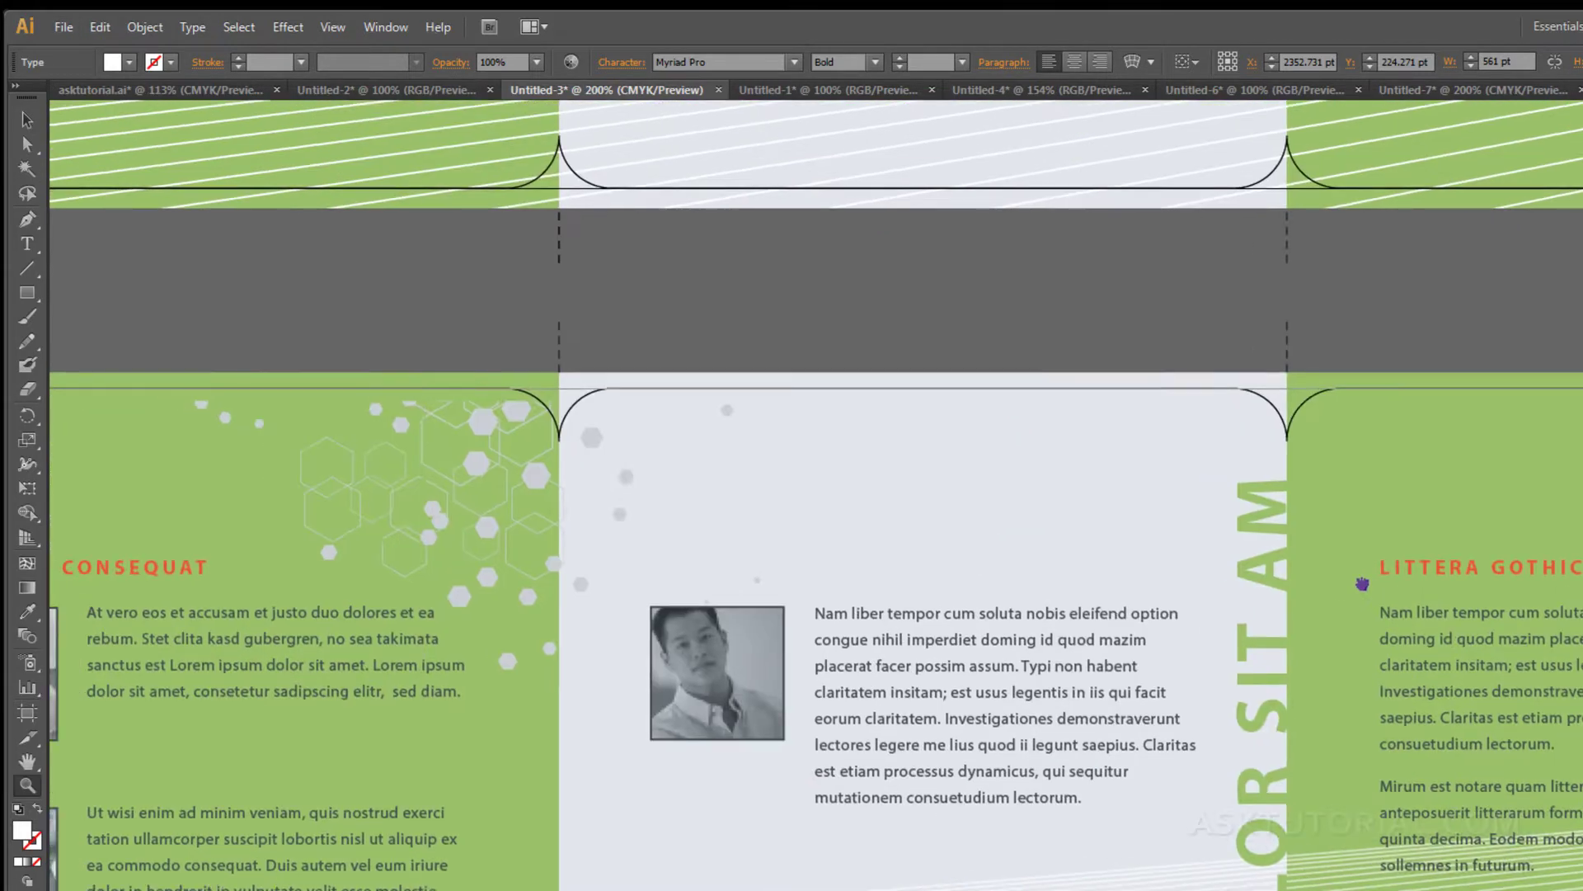
{"action": "left_click_drag", "start_coordinate": [933, 545], "coordinate": [1234, 534]}
{"action": "left_click_drag", "start_coordinate": [1354, 519], "coordinate": [1414, 520]}
{"action": "left_click_drag", "start_coordinate": [657, 555], "coordinate": [894, 452]}
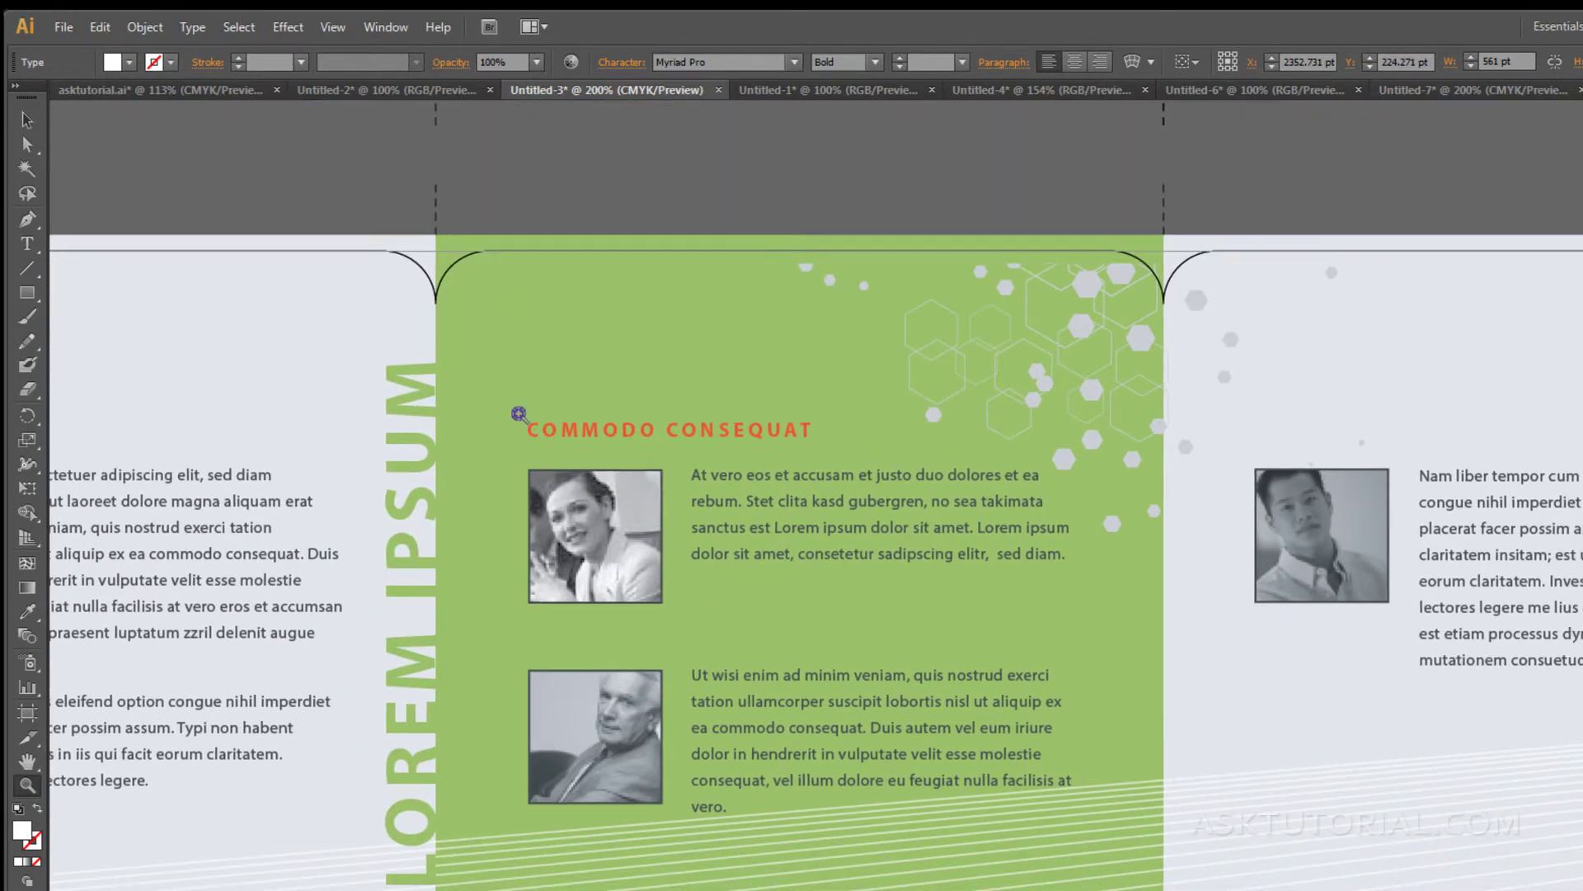
{"action": "left_click_drag", "start_coordinate": [507, 405], "coordinate": [1106, 871]}
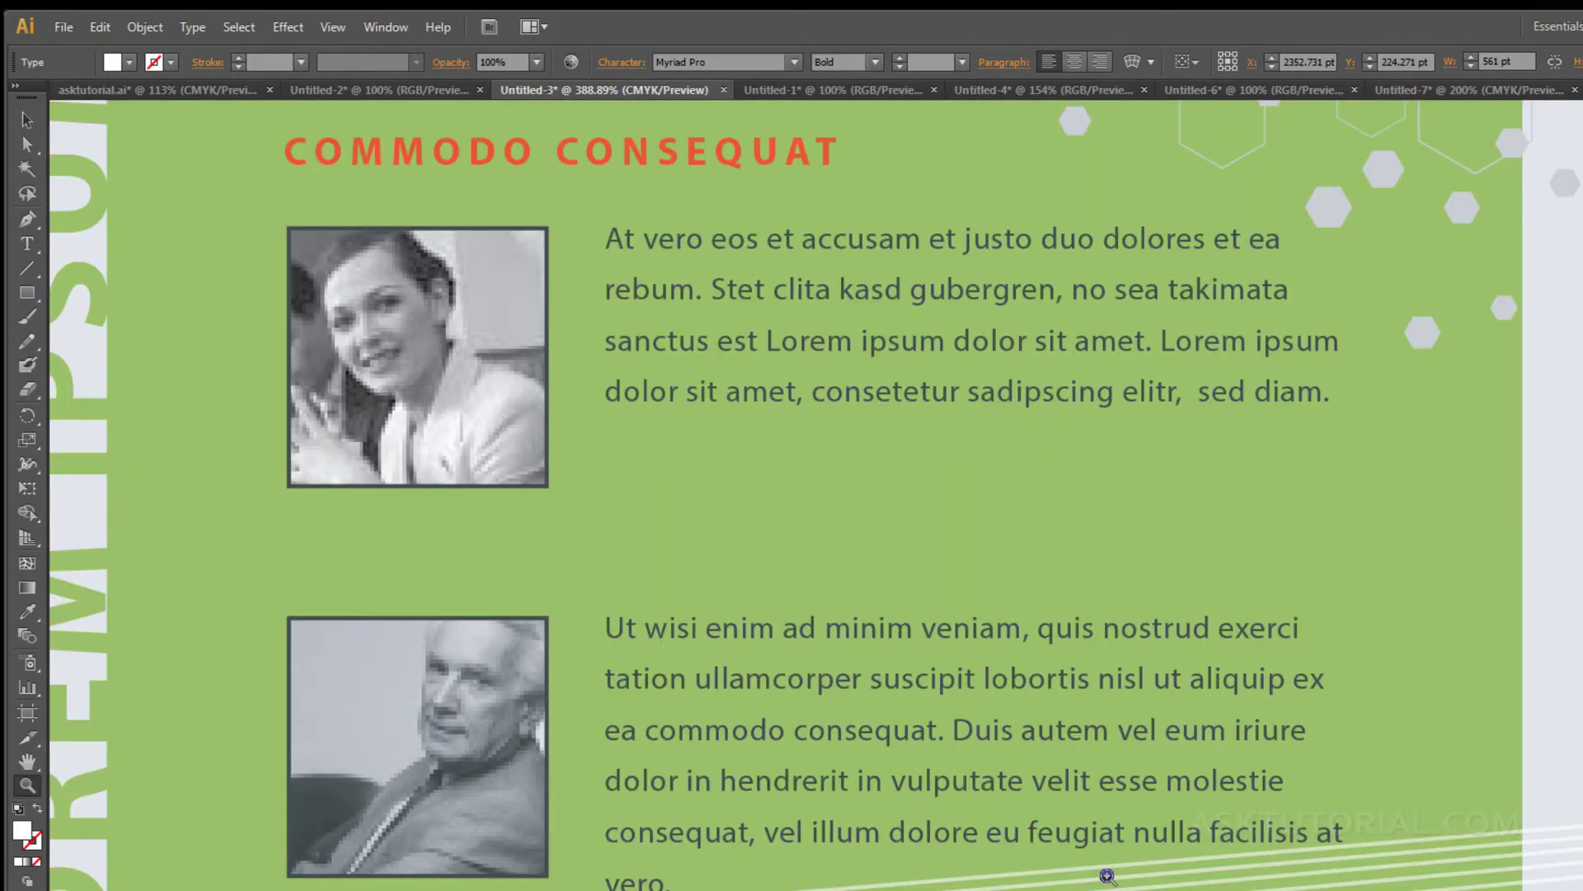
{"action": "left_click", "coordinate": [333, 26]}
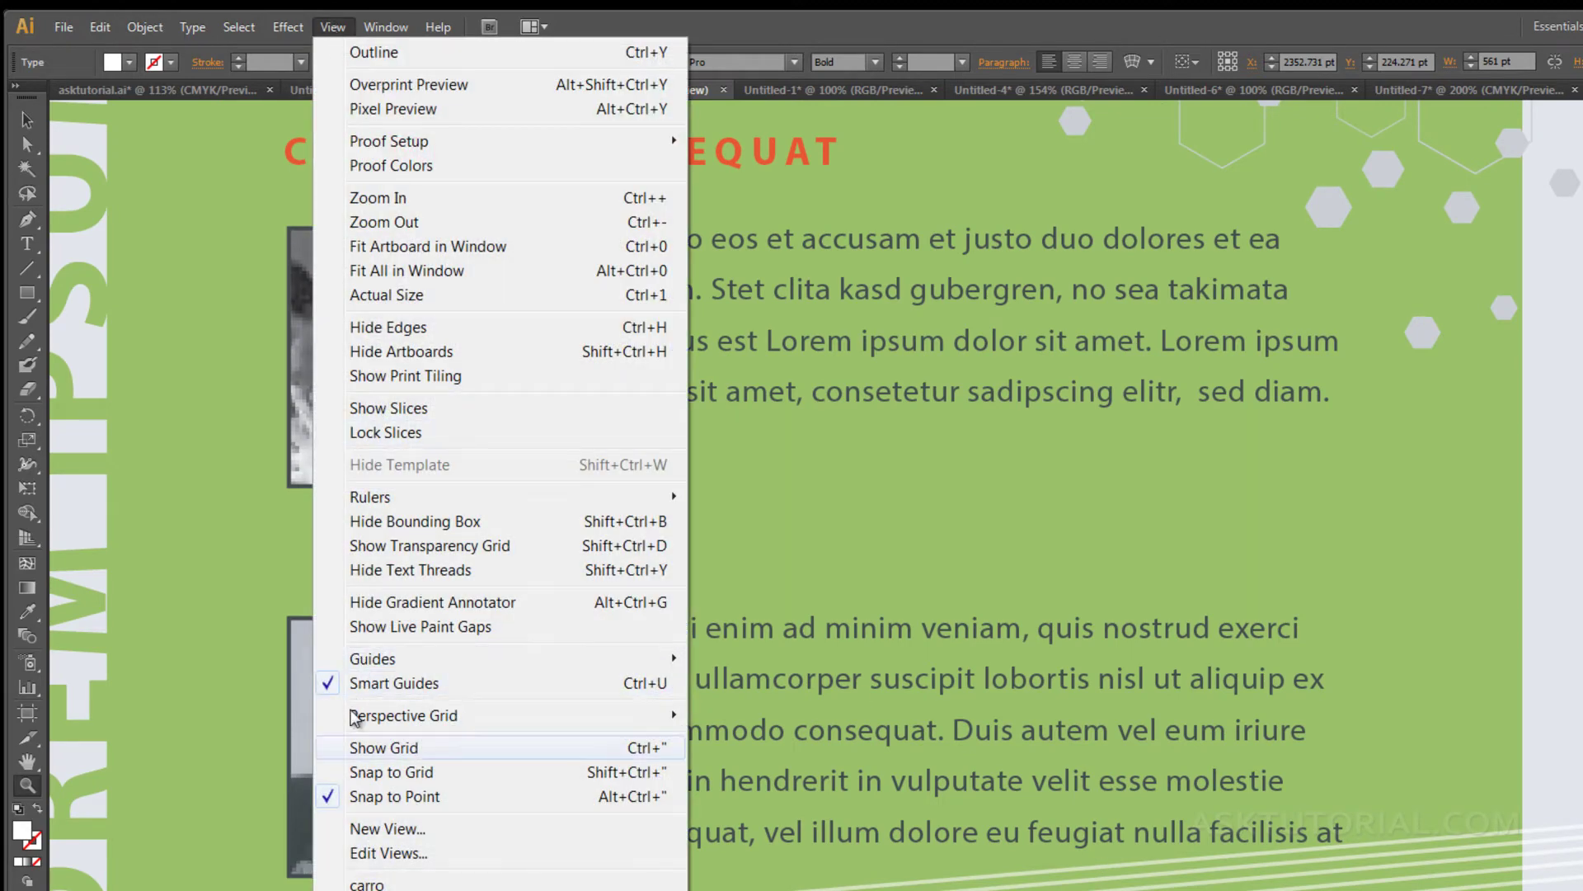
{"action": "left_click", "coordinate": [386, 828]}
{"action": "type", "text": "personas"}
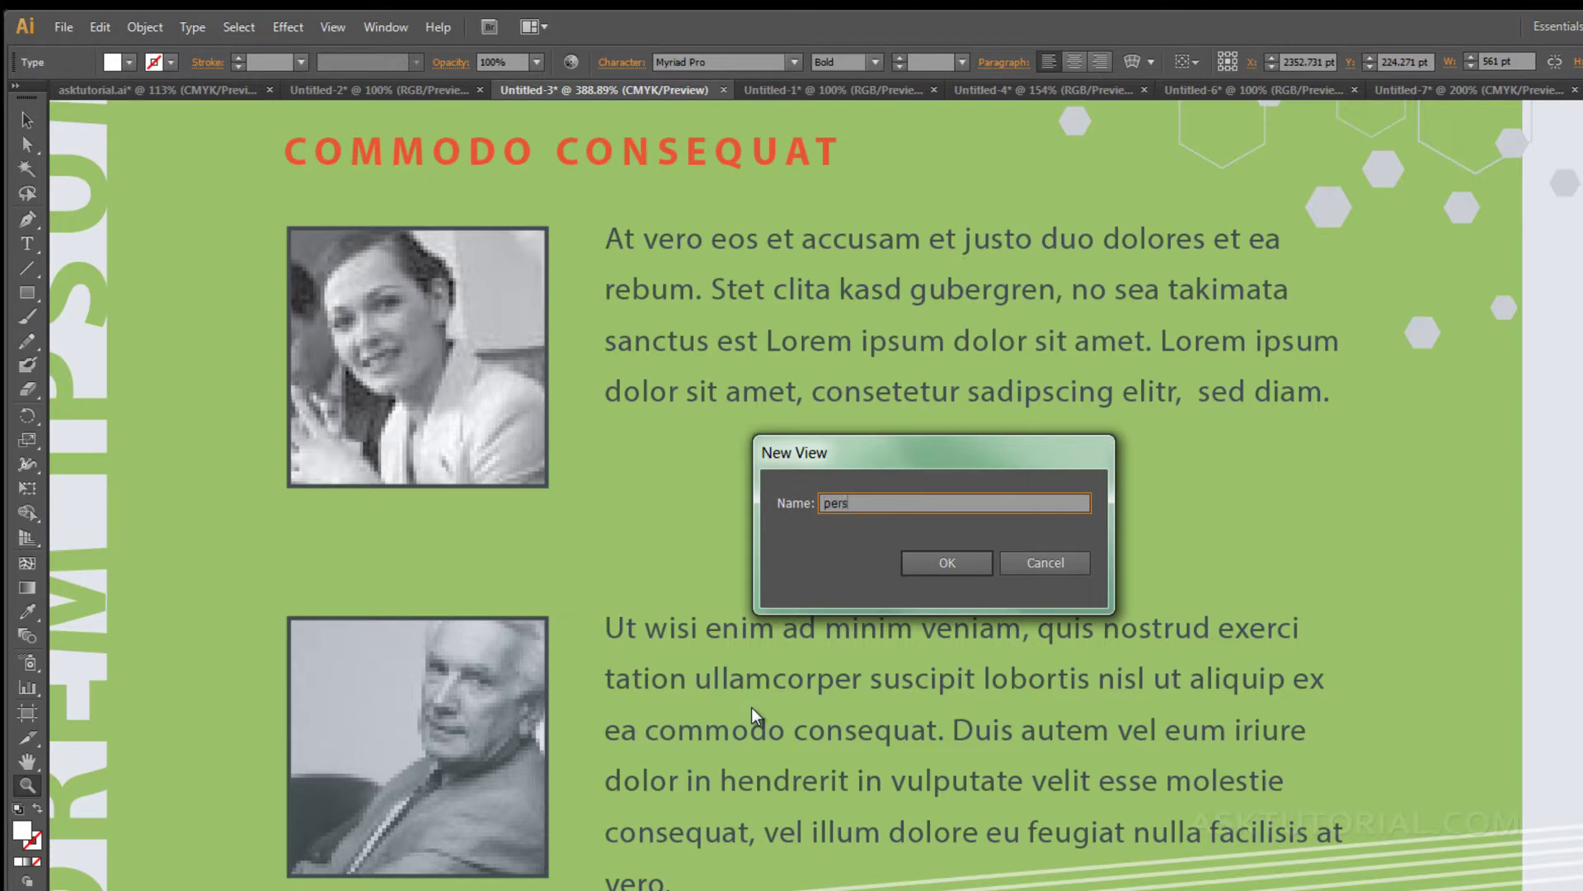
{"action": "left_click", "coordinate": [931, 569]}
- Return to an overview of the brochure and recall the saved views carro, logo and personas one after another
{"action": "left_click", "coordinate": [798, 631], "text": "alt"}
{"action": "left_click", "coordinate": [798, 631], "text": "alt"}
{"action": "left_click", "coordinate": [798, 630], "text": "alt"}
{"action": "left_click", "coordinate": [798, 631], "text": "alt"}
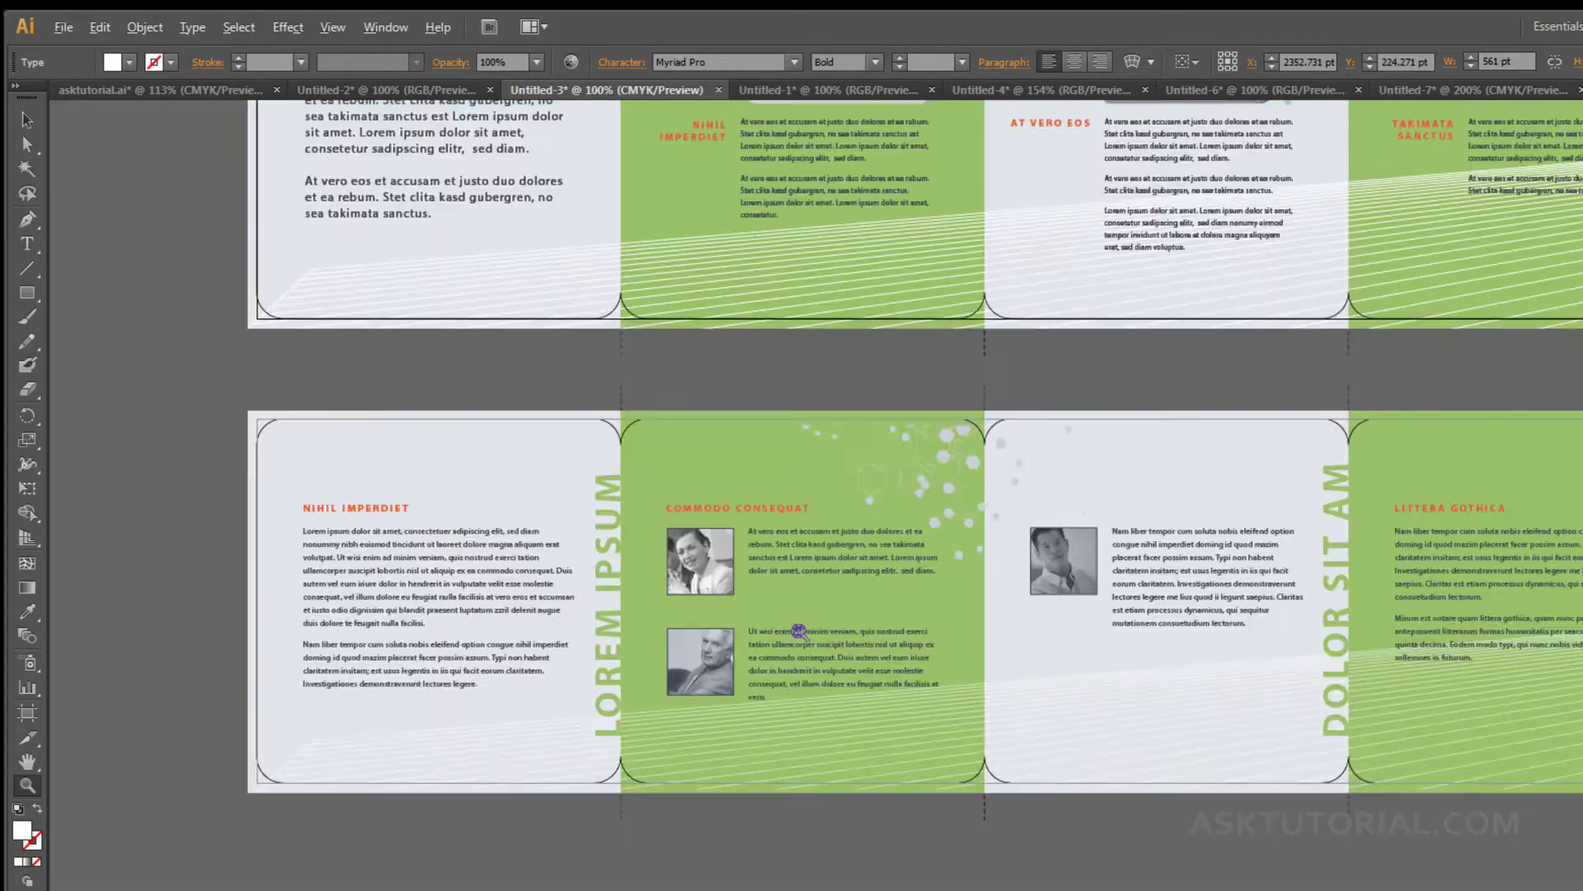
{"action": "left_click", "coordinate": [800, 631], "text": "alt"}
{"action": "left_click_drag", "start_coordinate": [905, 407], "coordinate": [531, 559]}
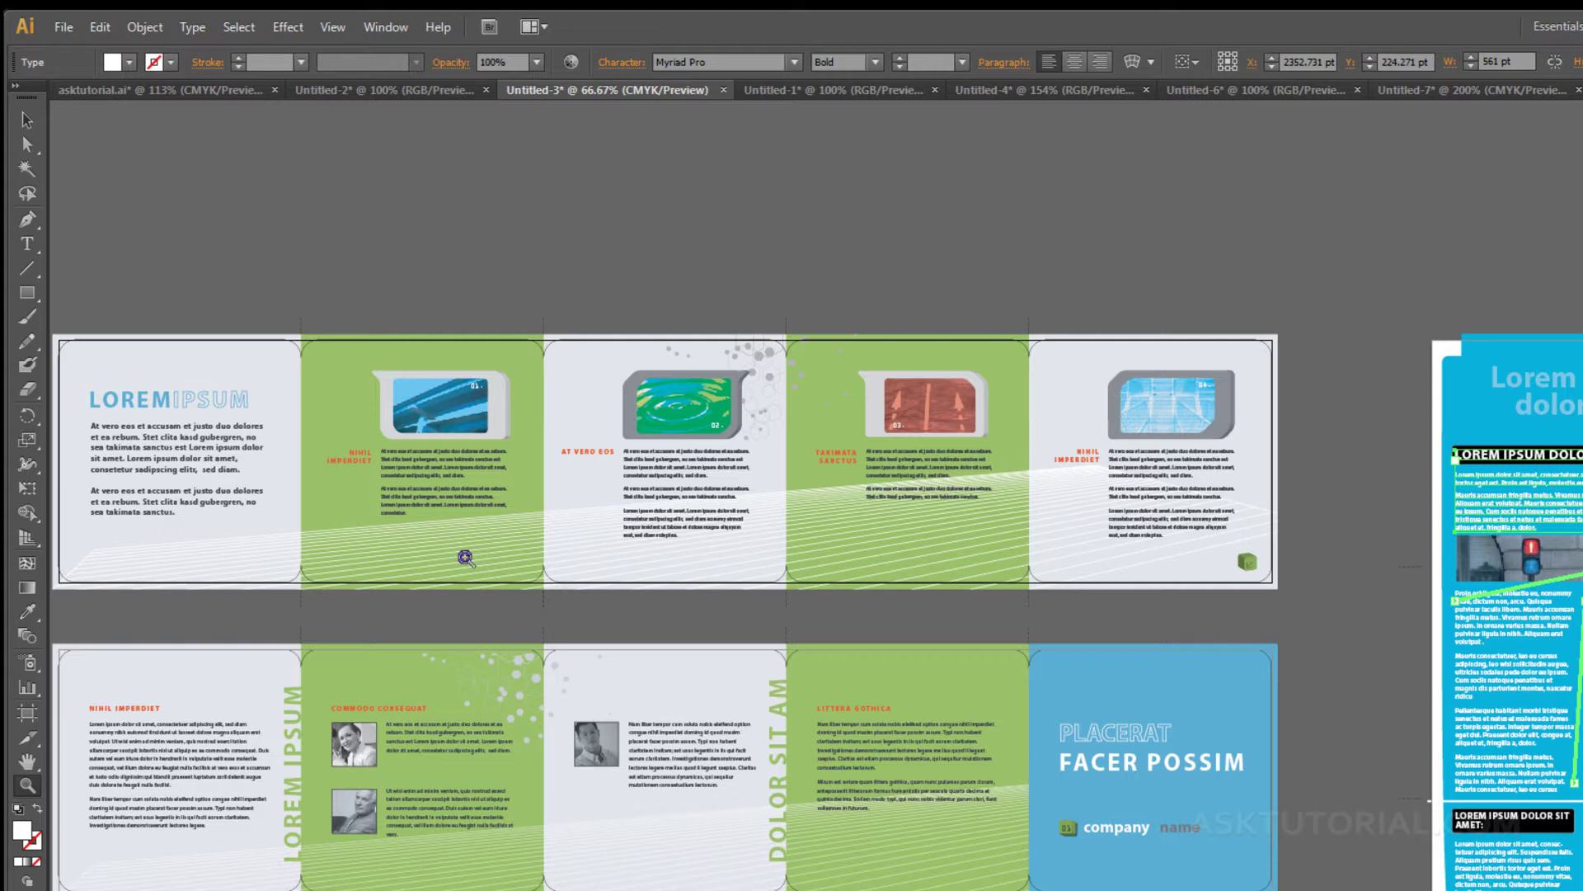
{"action": "left_click", "coordinate": [334, 27]}
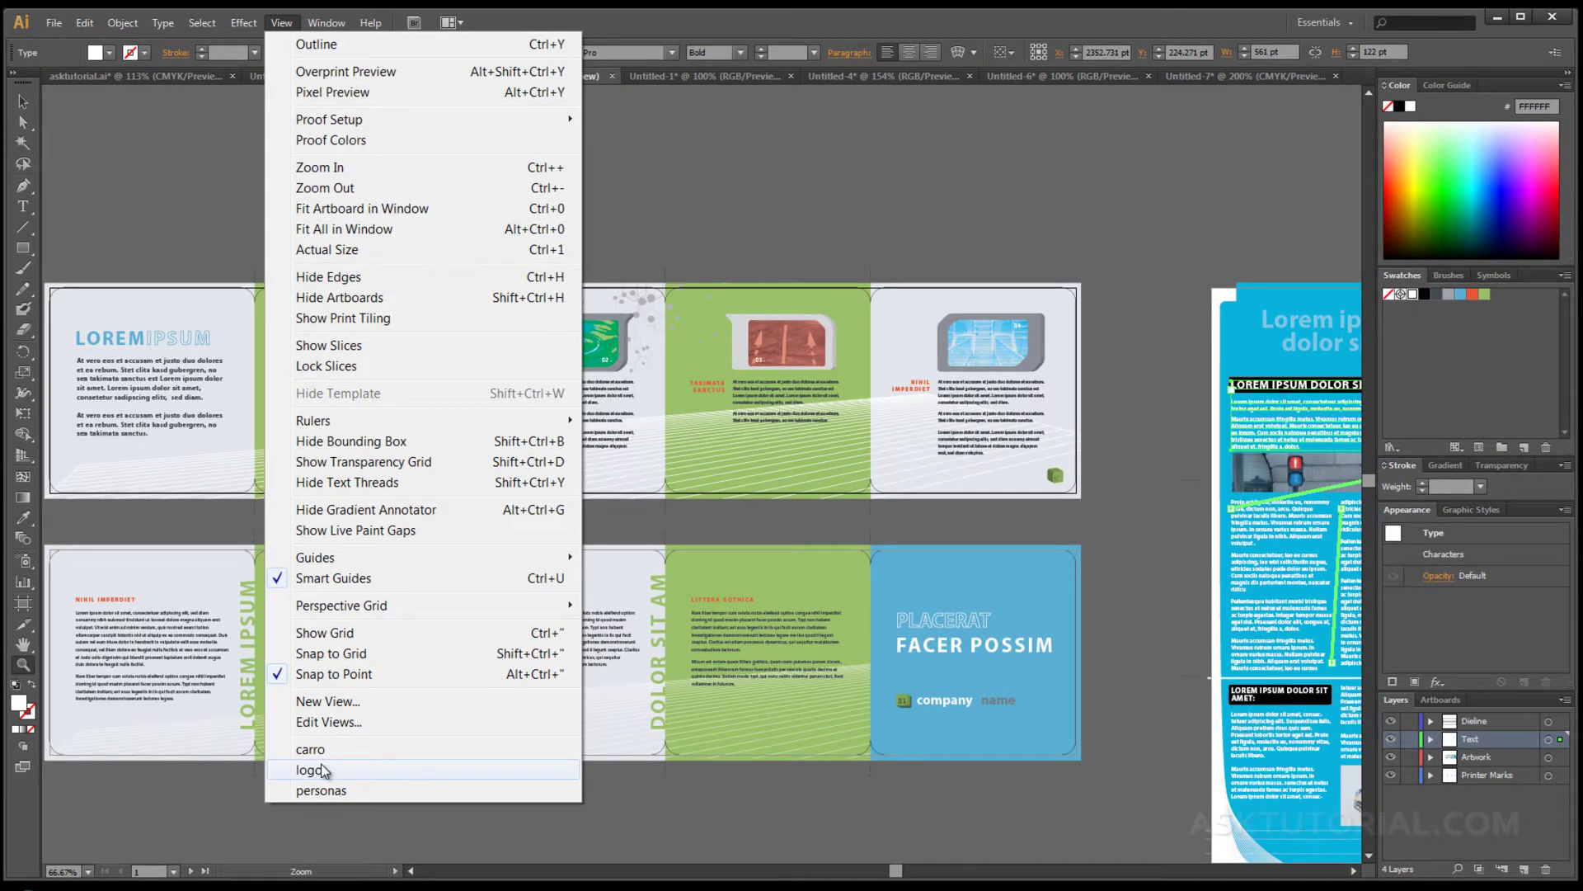
{"action": "left_click", "coordinate": [299, 749]}
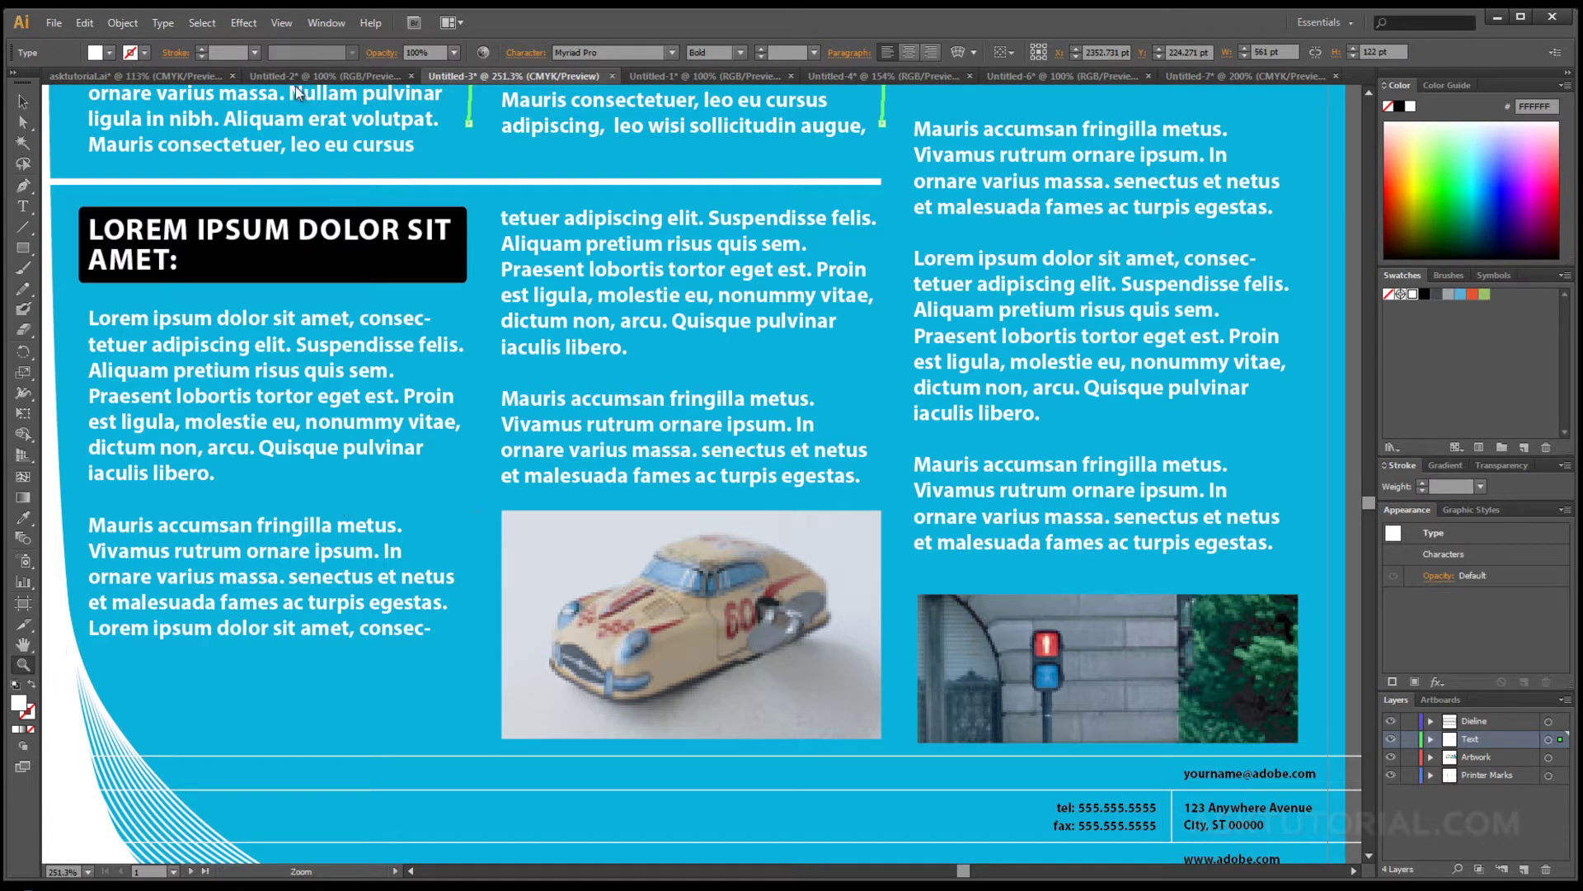
{"action": "left_click", "coordinate": [288, 24]}
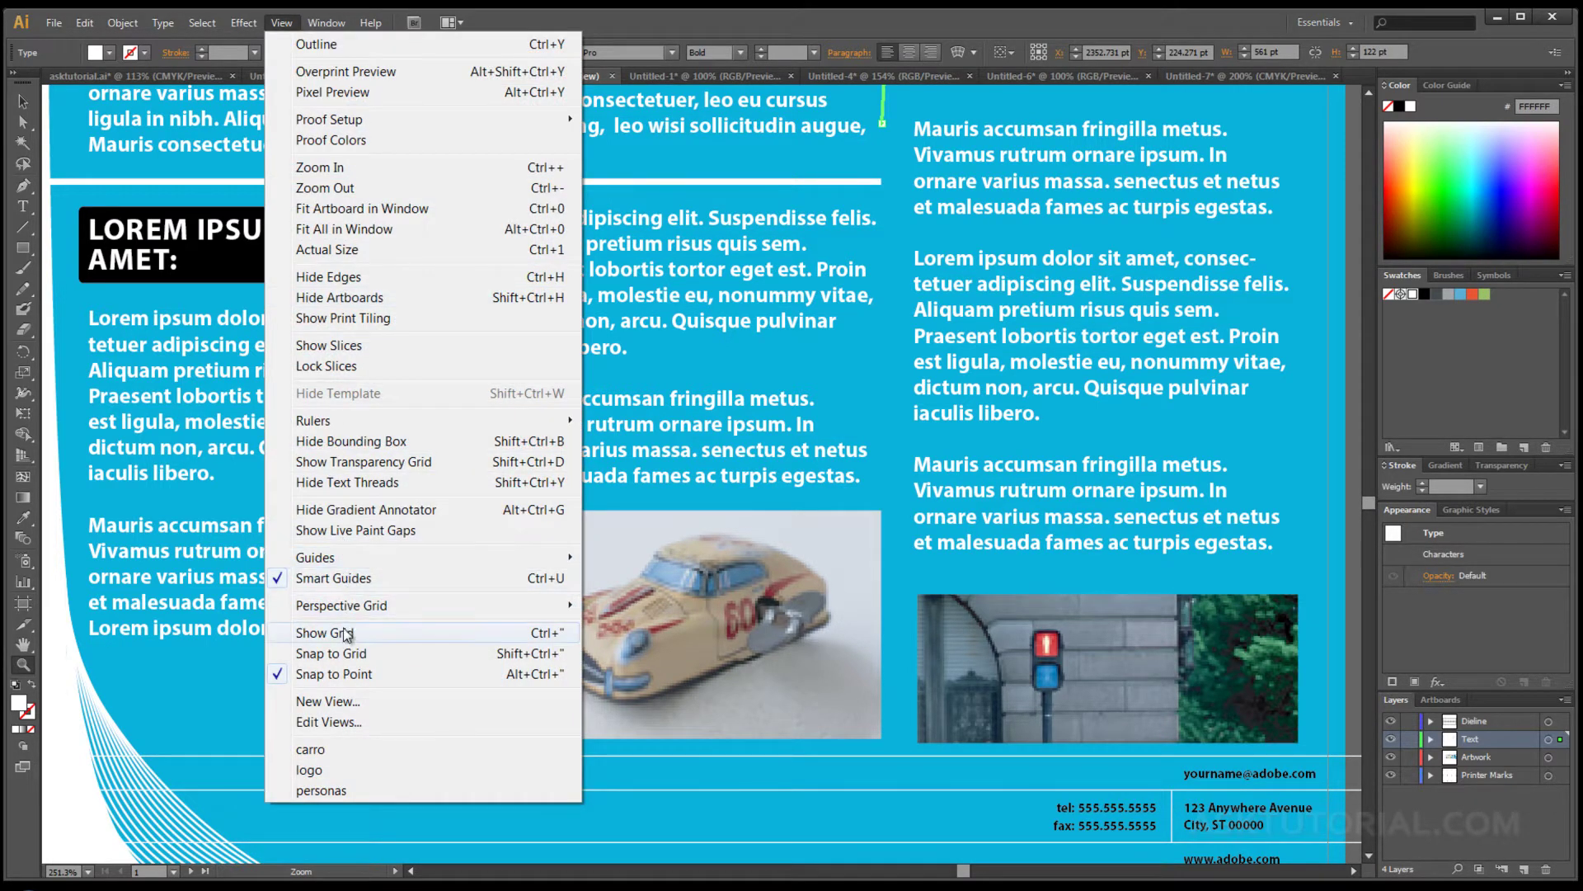
{"action": "left_click", "coordinate": [311, 769]}
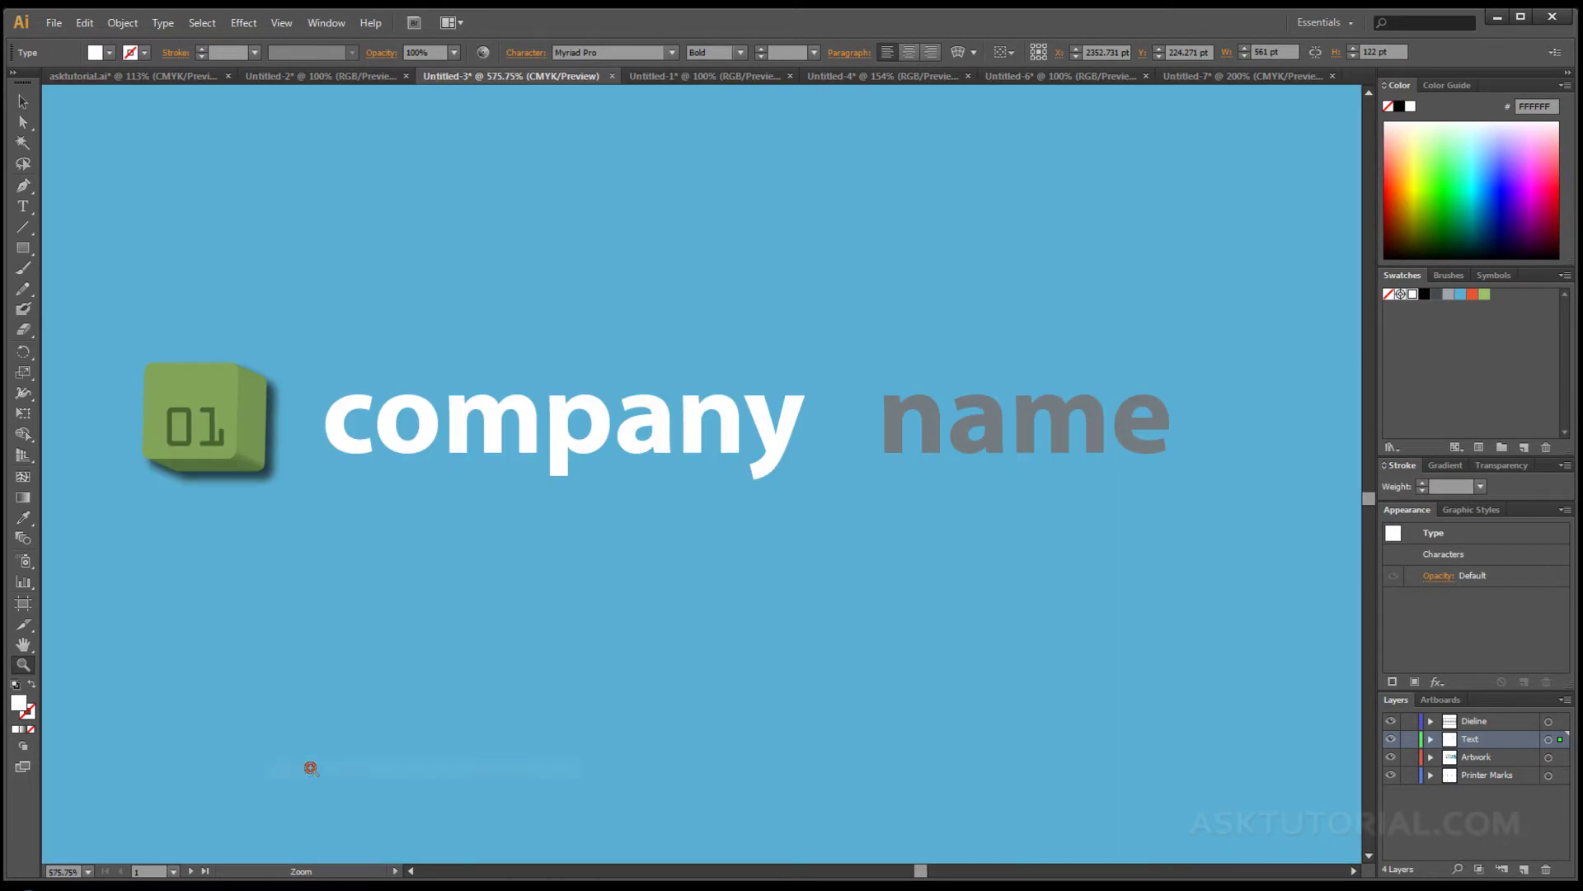
{"action": "left_click", "coordinate": [282, 23]}
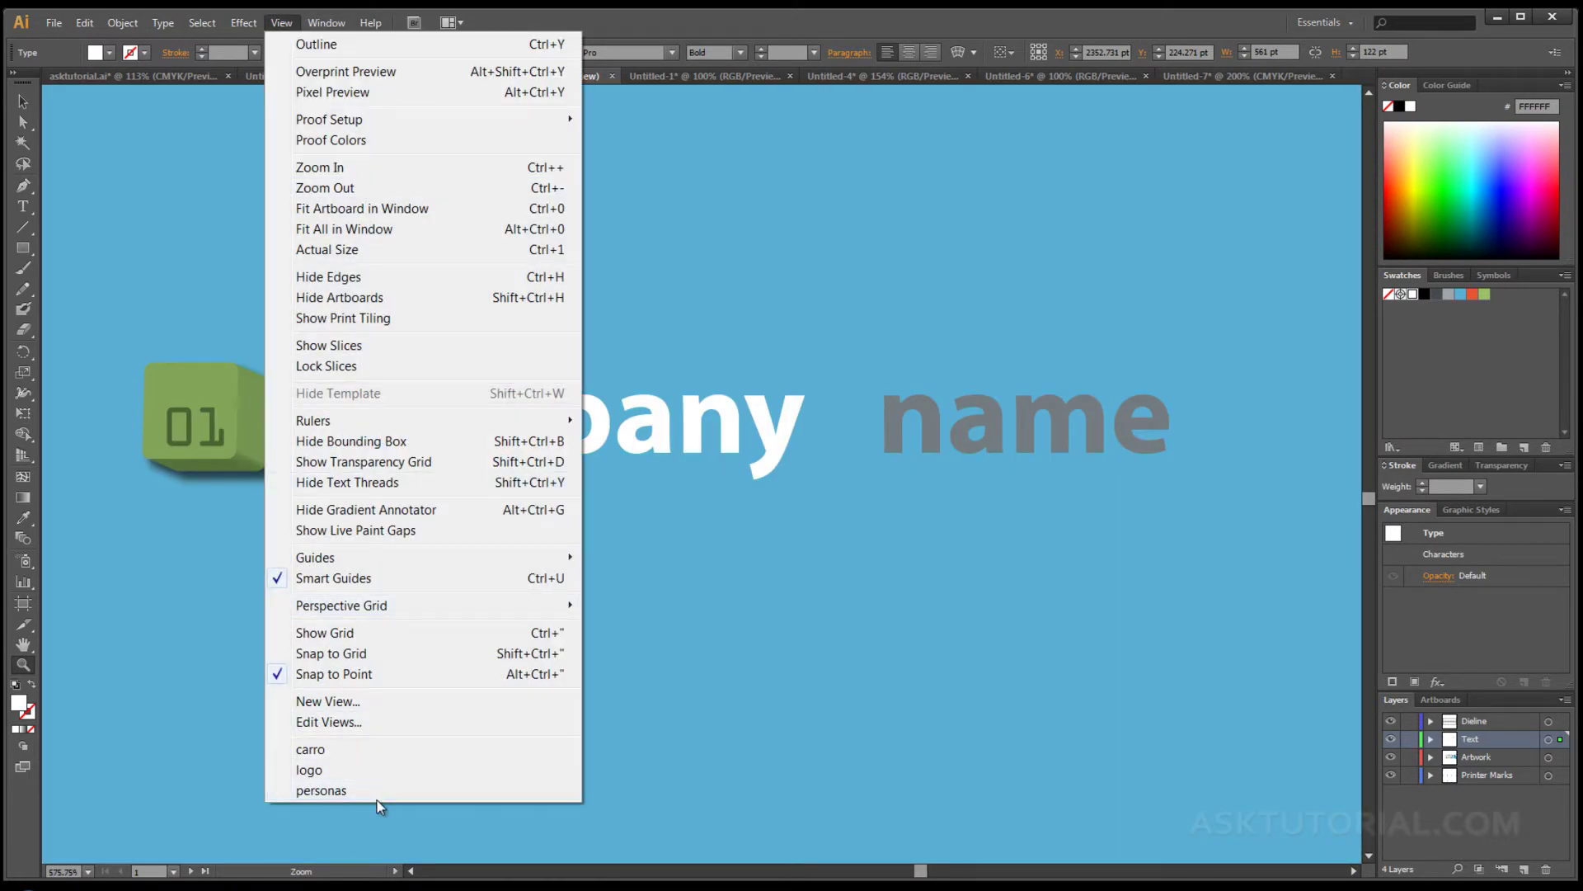
{"action": "left_click", "coordinate": [353, 792]}
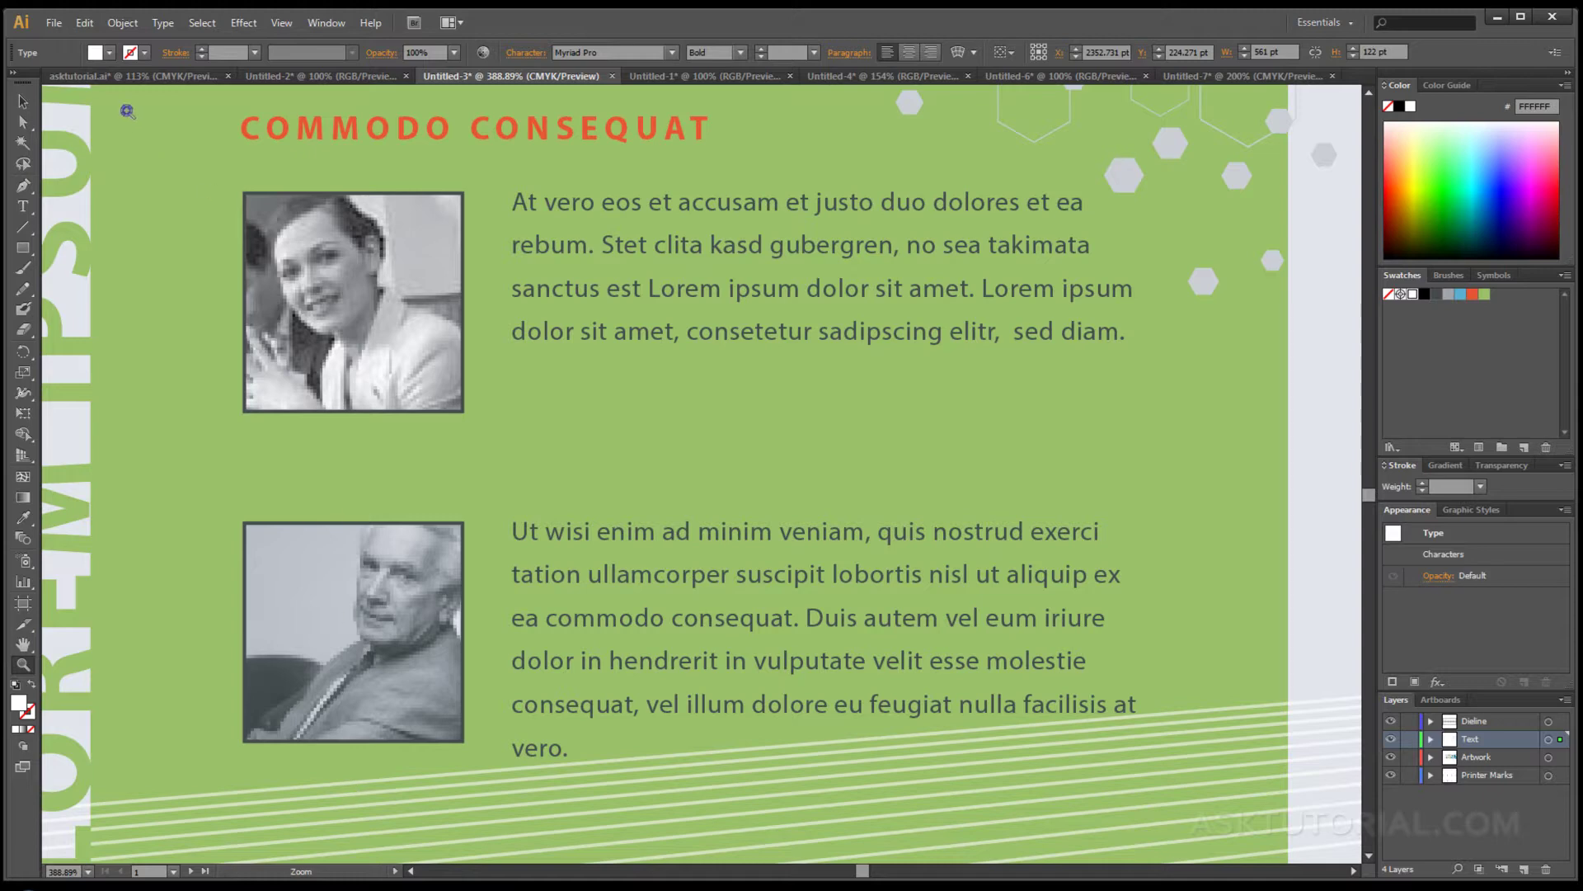
- Delete the saved views logo, personas and carro from the document's list of custom views
{"action": "left_click", "coordinate": [282, 23]}
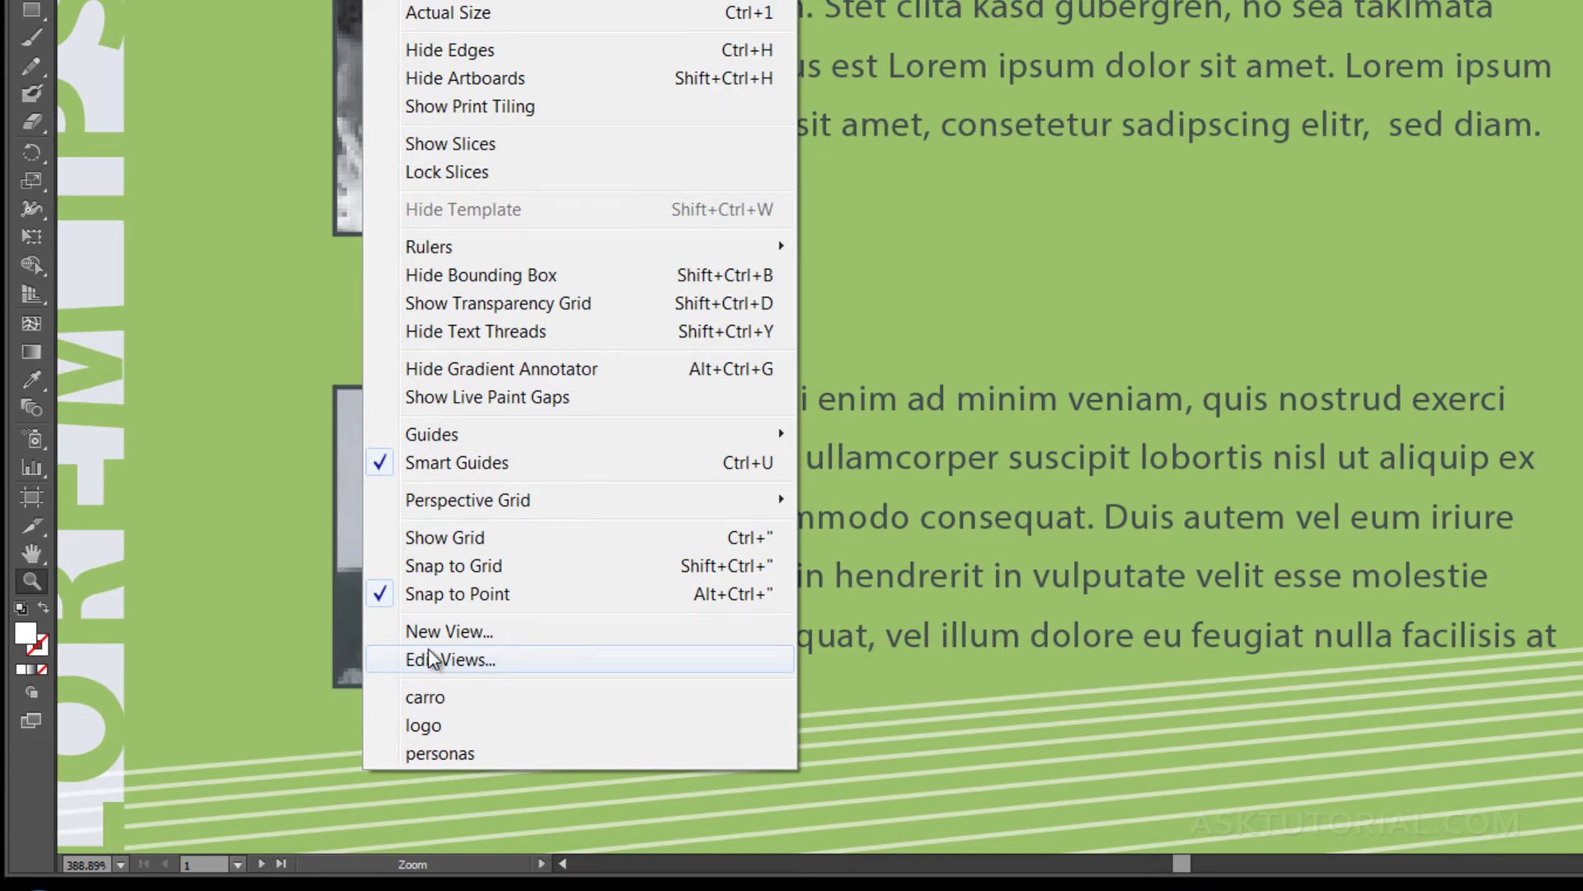
{"action": "left_click", "coordinate": [431, 660]}
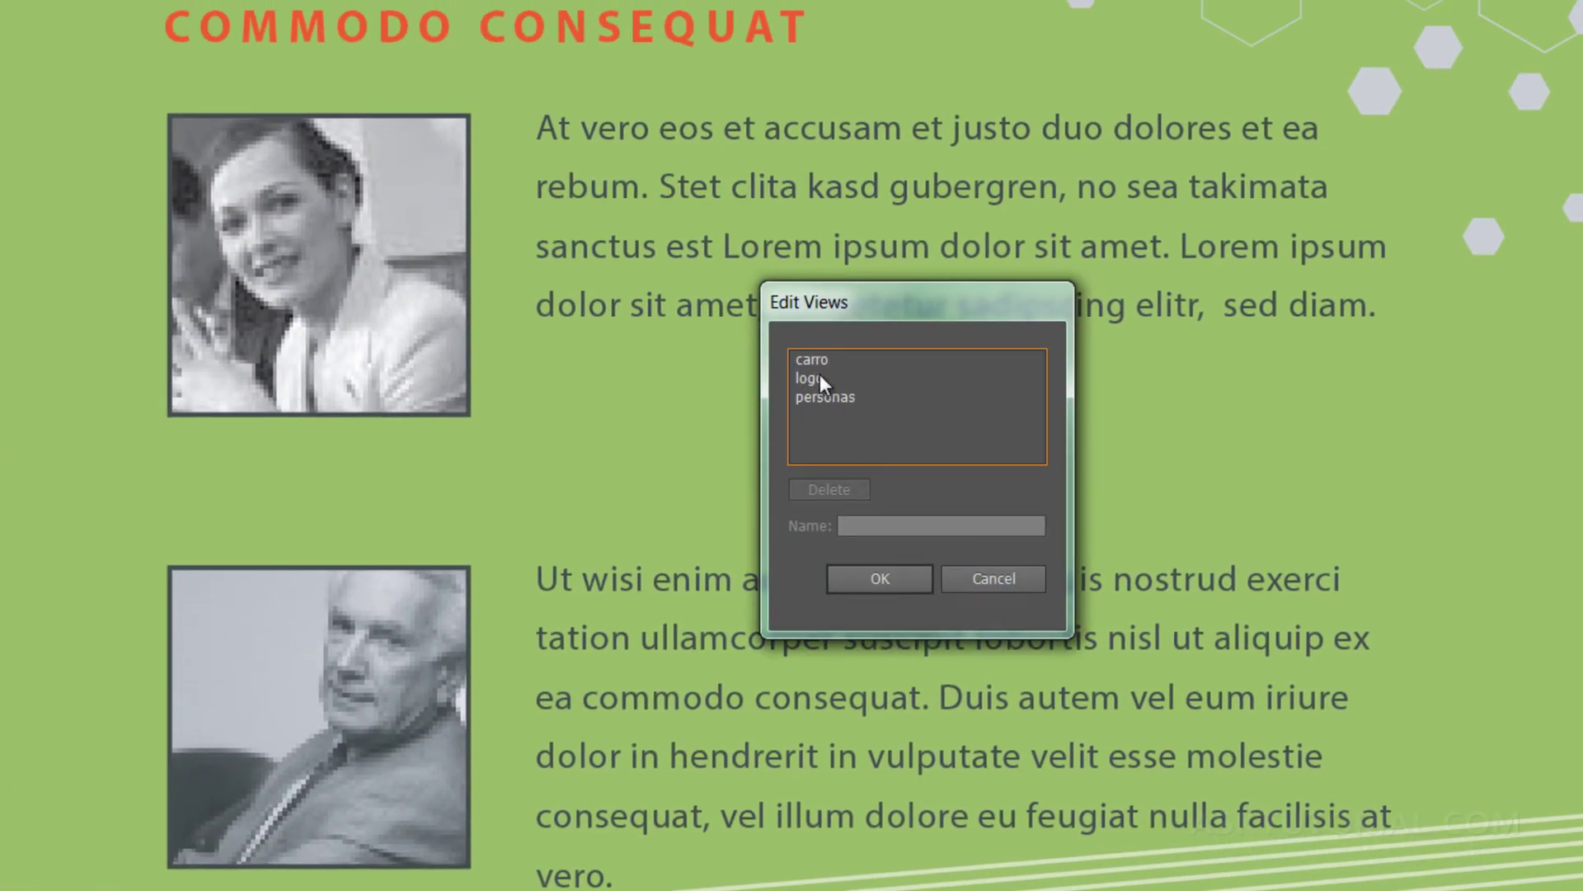
{"action": "left_click", "coordinate": [816, 379]}
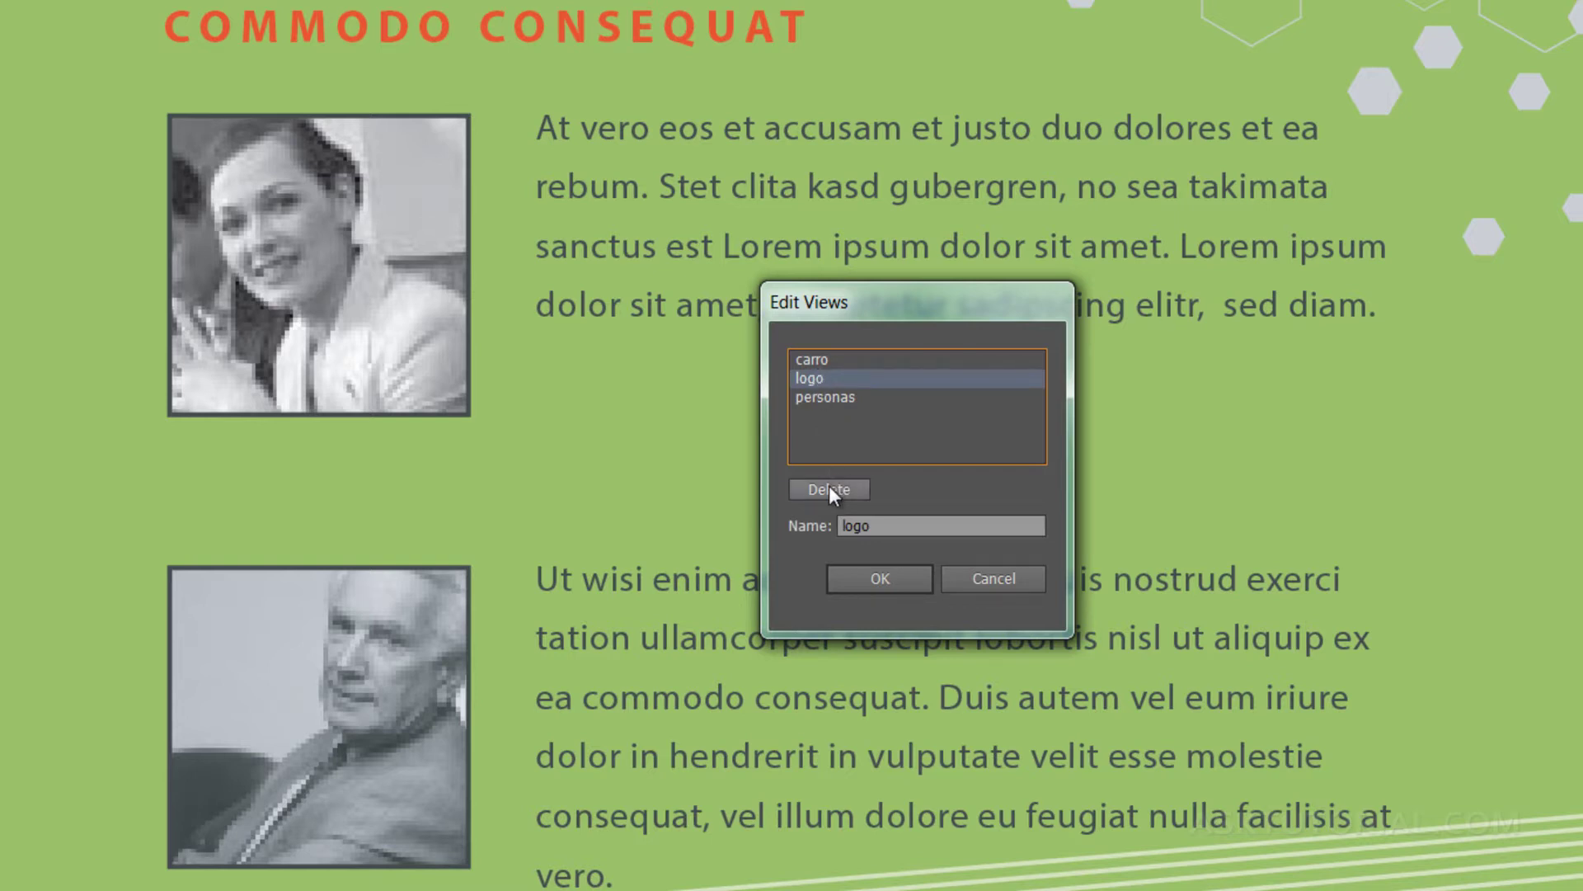
{"action": "left_click", "coordinate": [829, 488]}
{"action": "left_click", "coordinate": [827, 384]}
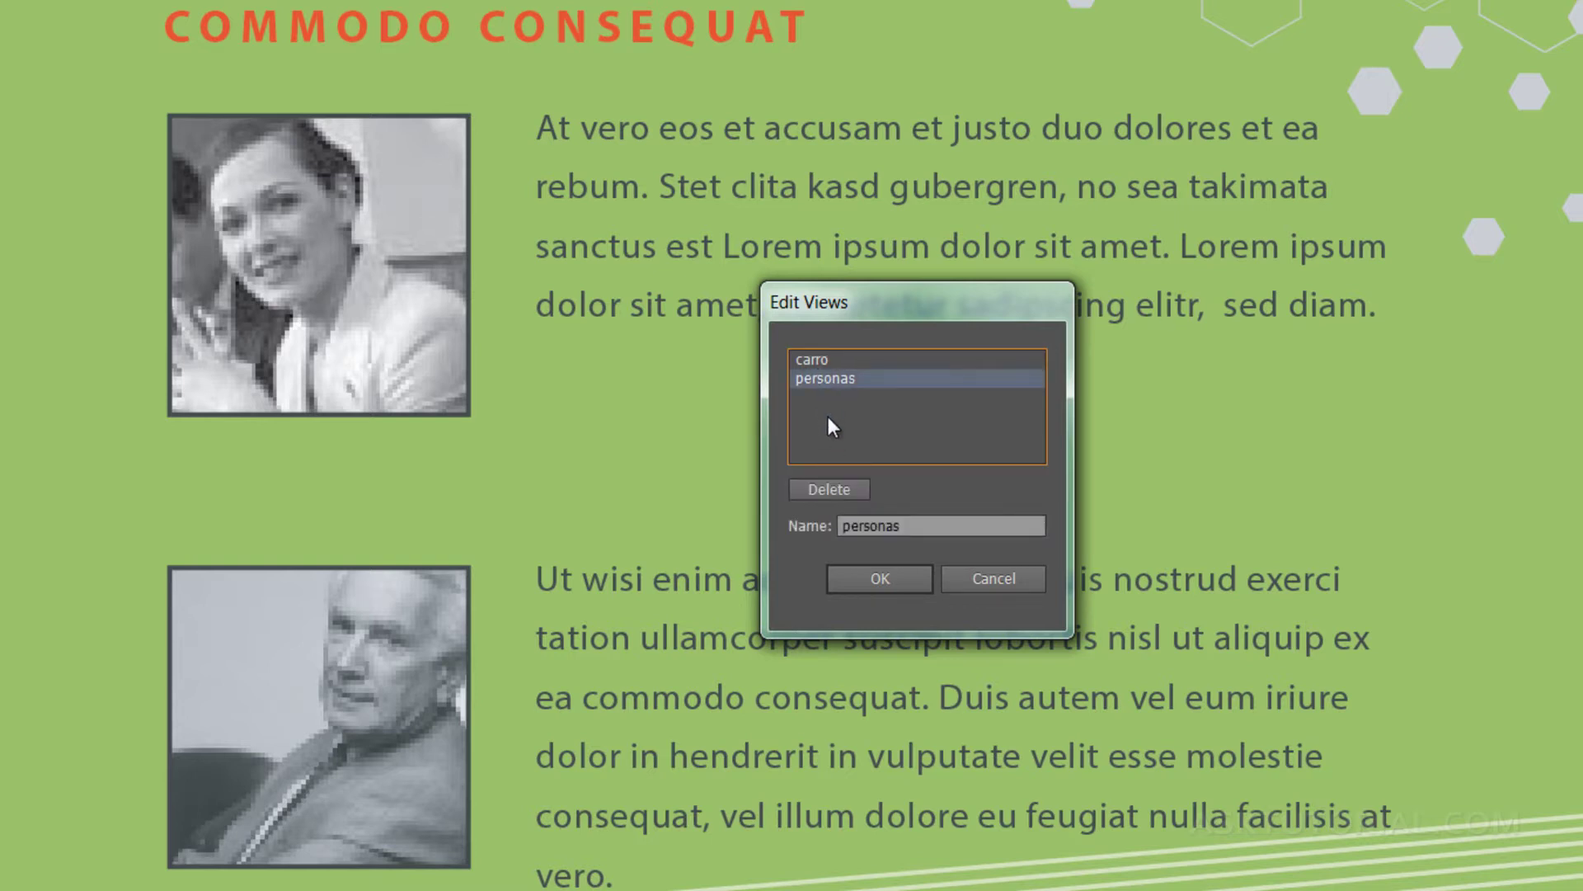
{"action": "left_click", "coordinate": [830, 481]}
{"action": "left_click", "coordinate": [814, 361]}
{"action": "left_click", "coordinate": [830, 487]}
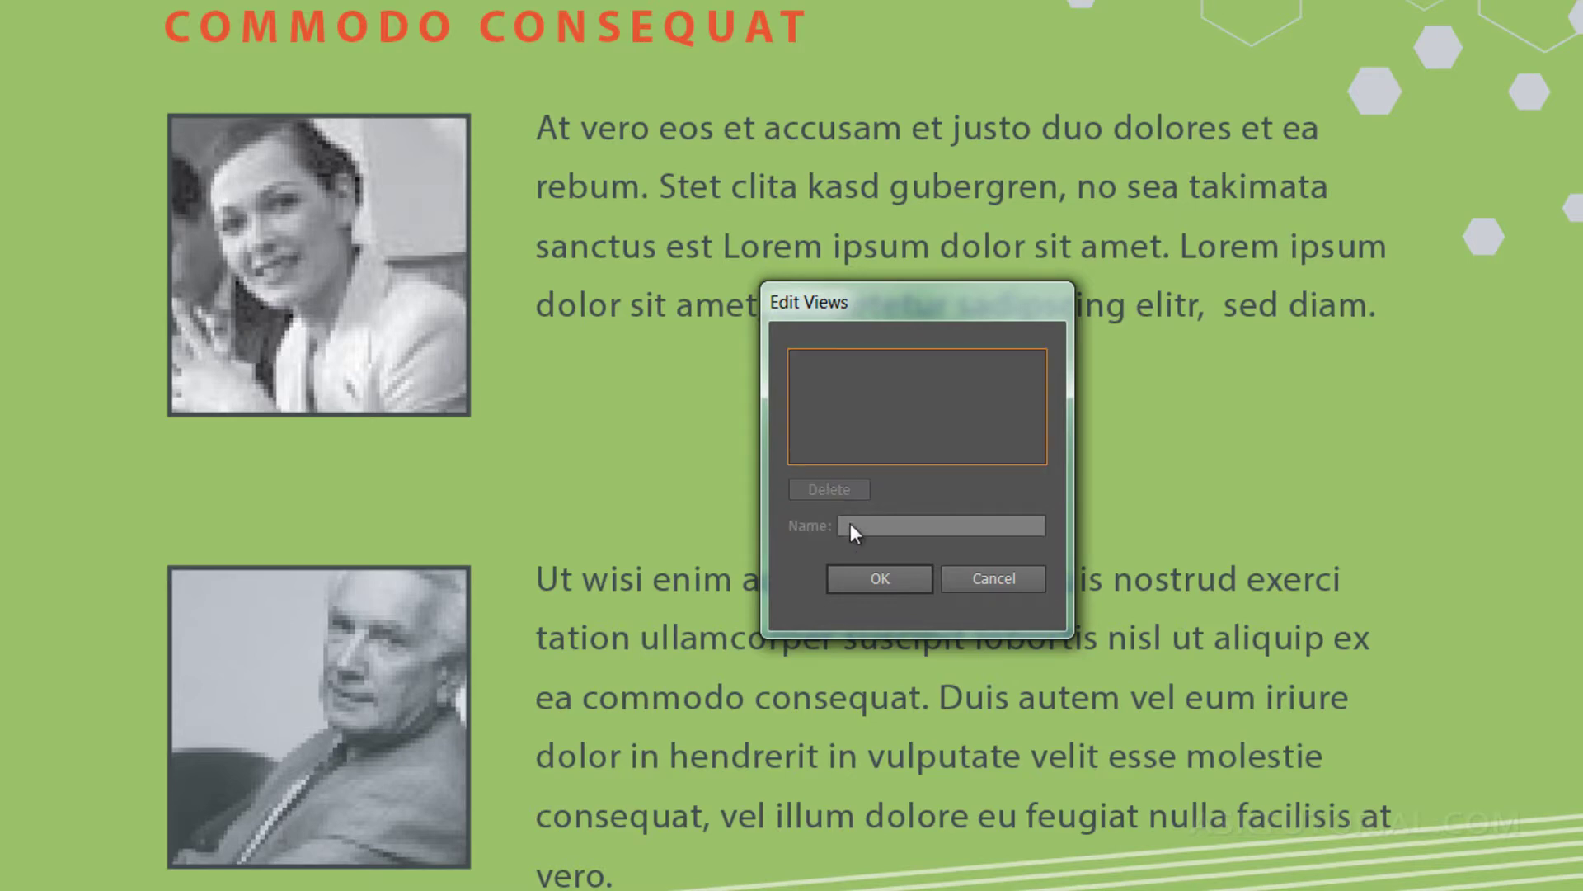
{"action": "left_click", "coordinate": [880, 578]}
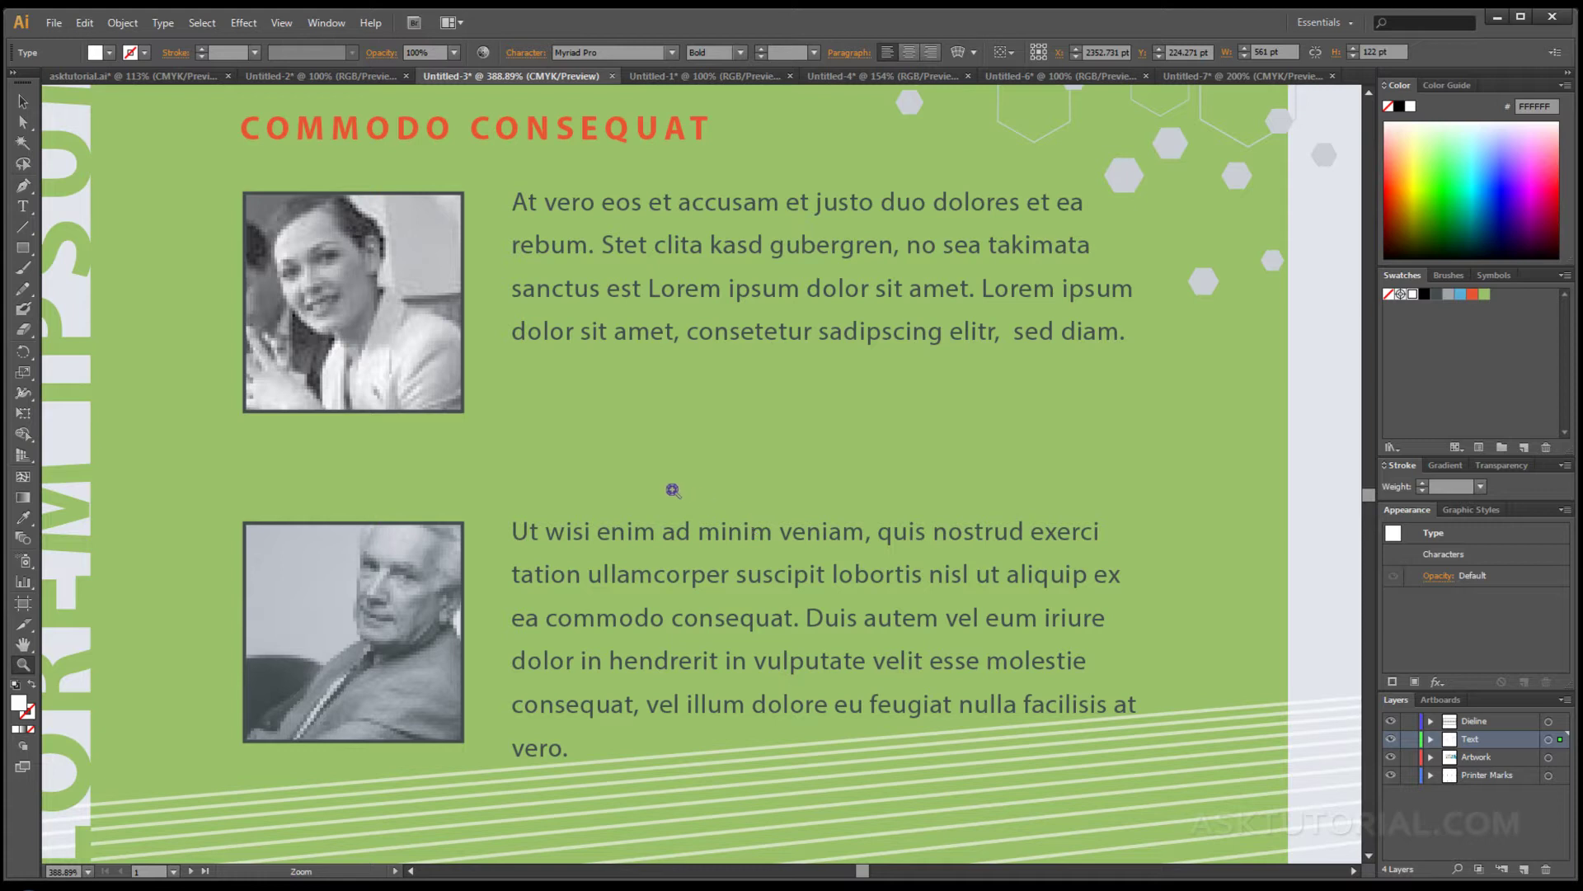
- Switch the artwork to Outline mode and save the current display as a new view named personas outline
{"action": "left_click", "coordinate": [296, 25]}
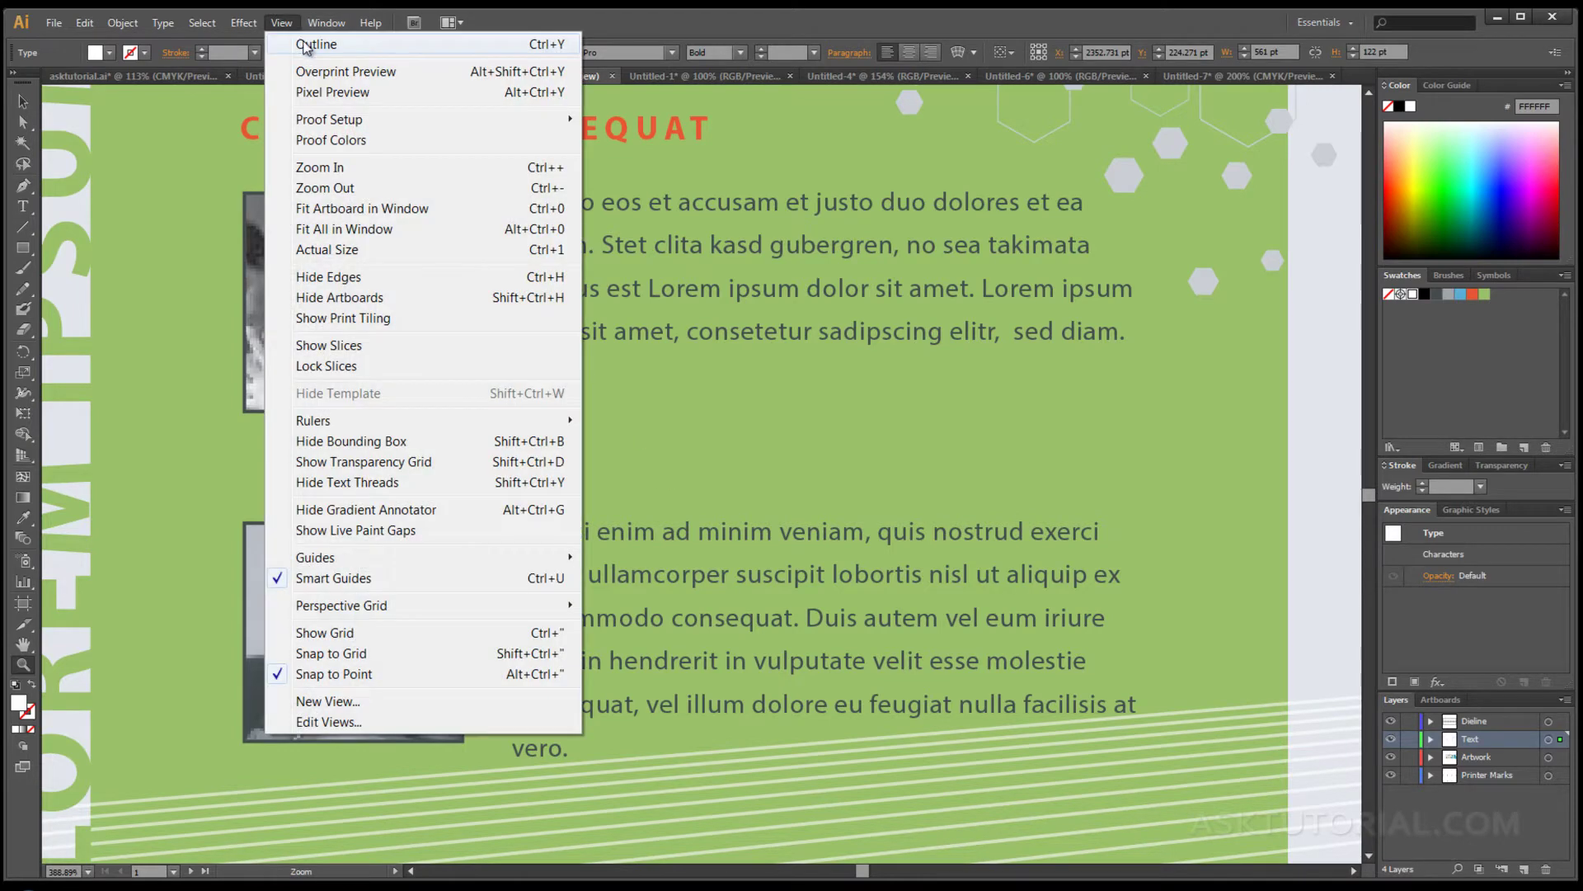
{"action": "left_click", "coordinate": [316, 45]}
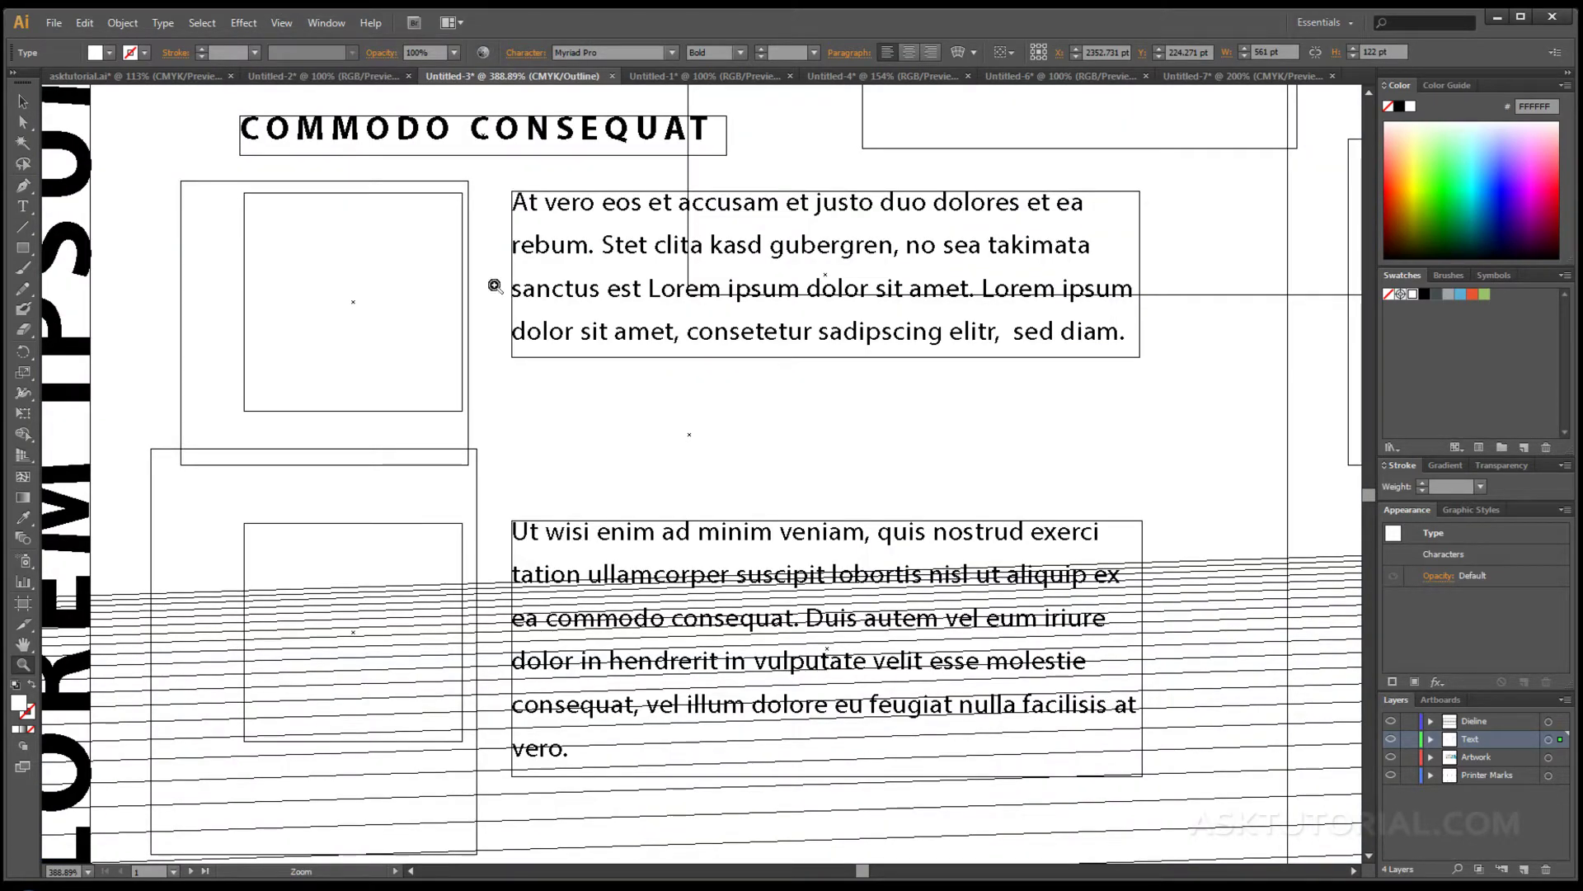
{"action": "left_click", "coordinate": [281, 22]}
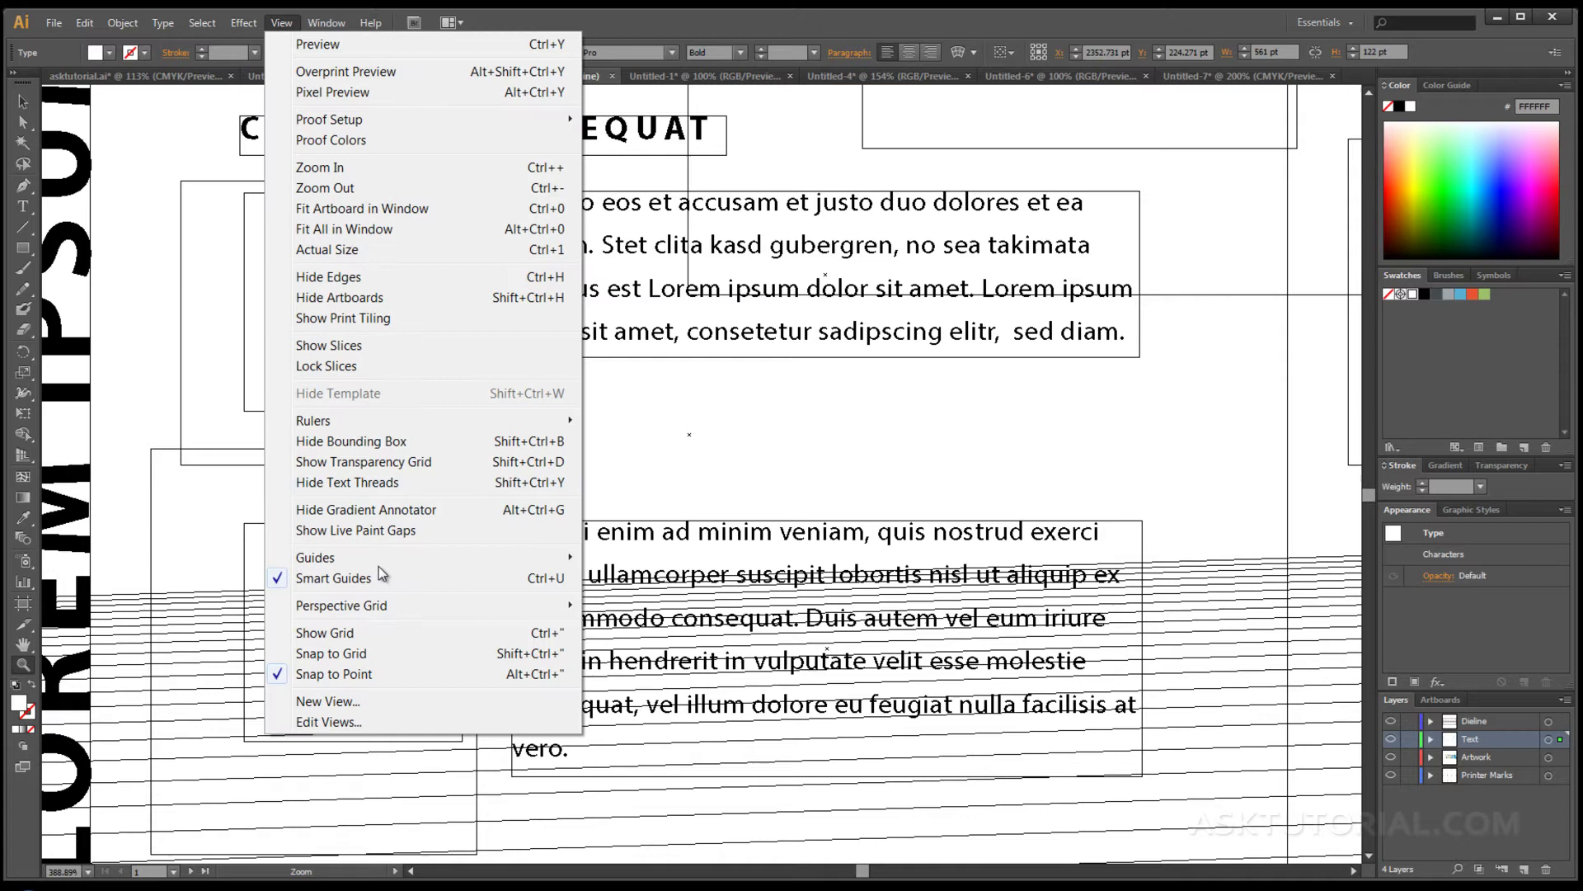
{"action": "left_click", "coordinate": [350, 701]}
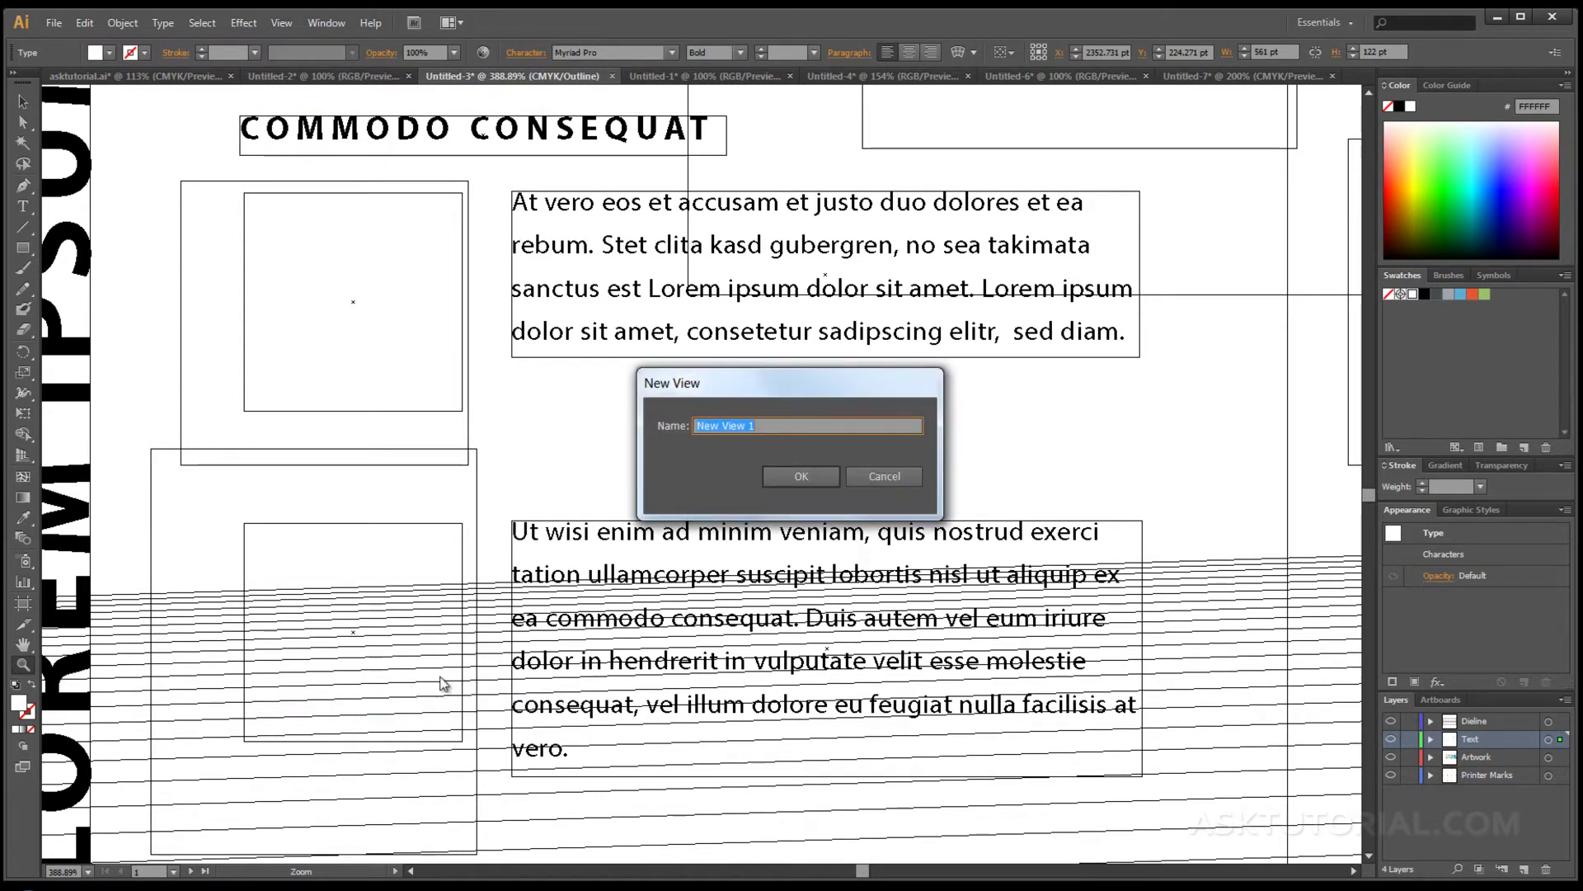
{"action": "type", "text": "personas ou"}
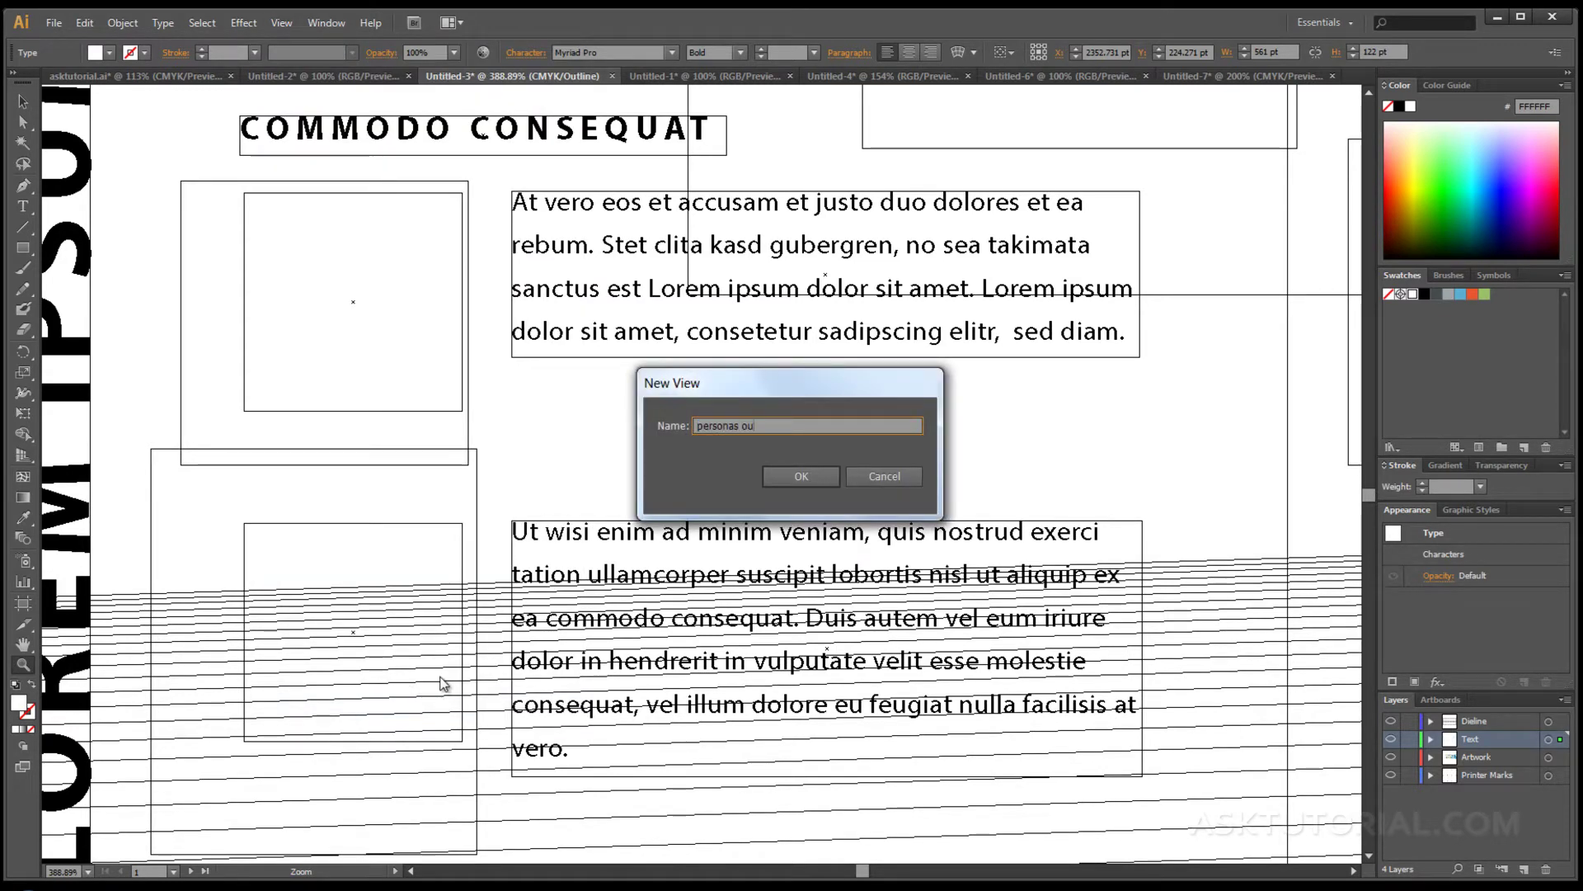
{"action": "type", "text": "tline"}
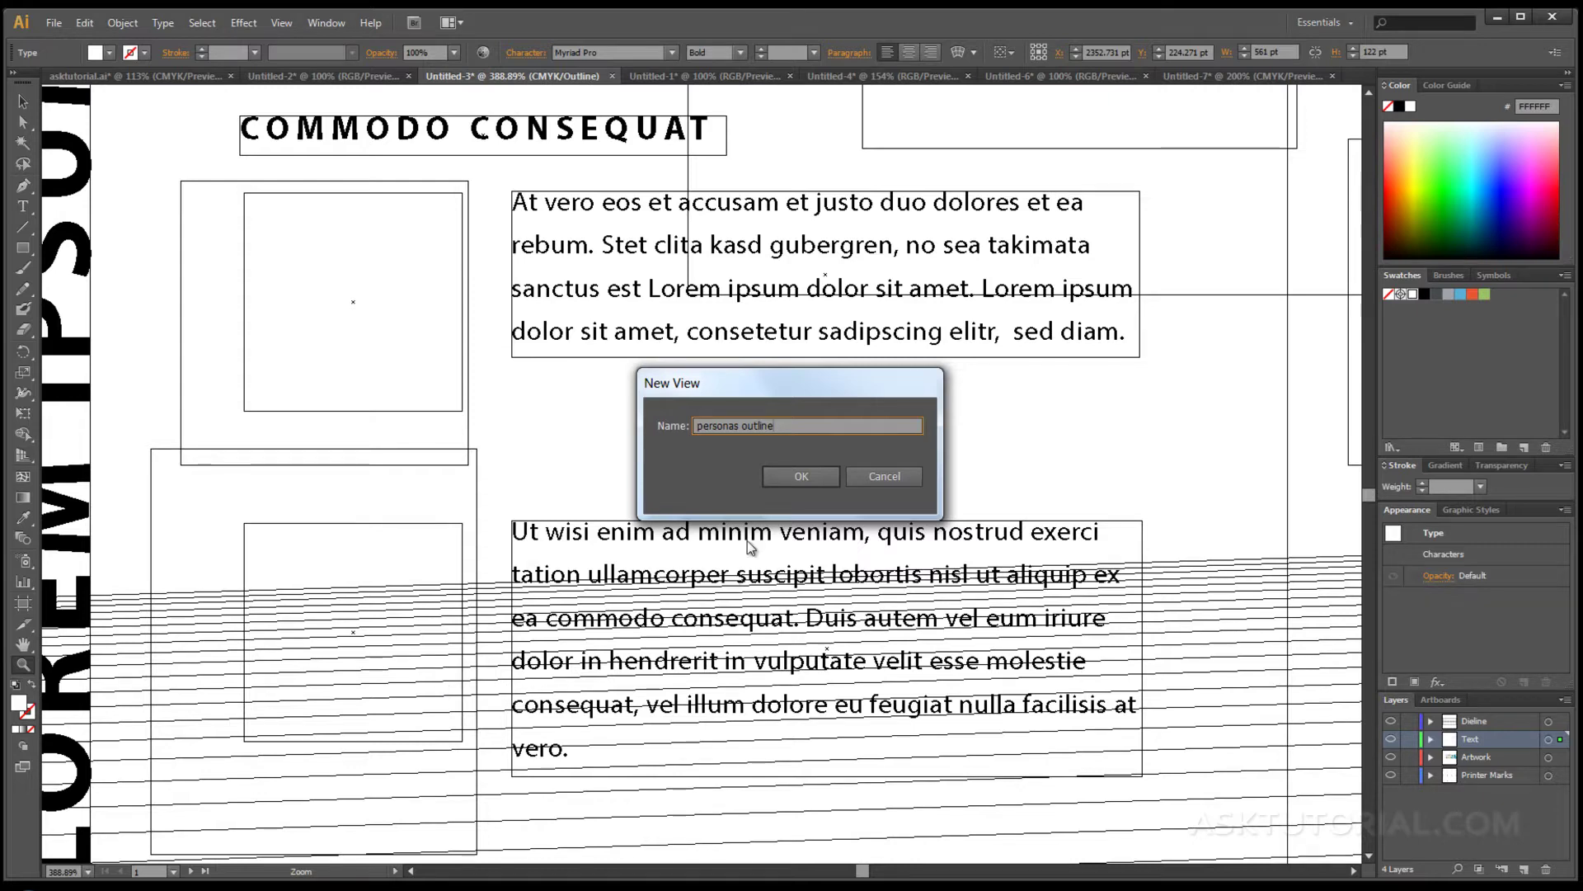
{"action": "left_click", "coordinate": [798, 476]}
- Return to a 50% overview in Preview mode and recall the saved view personas outline
{"action": "left_click", "coordinate": [690, 472], "text": "alt"}
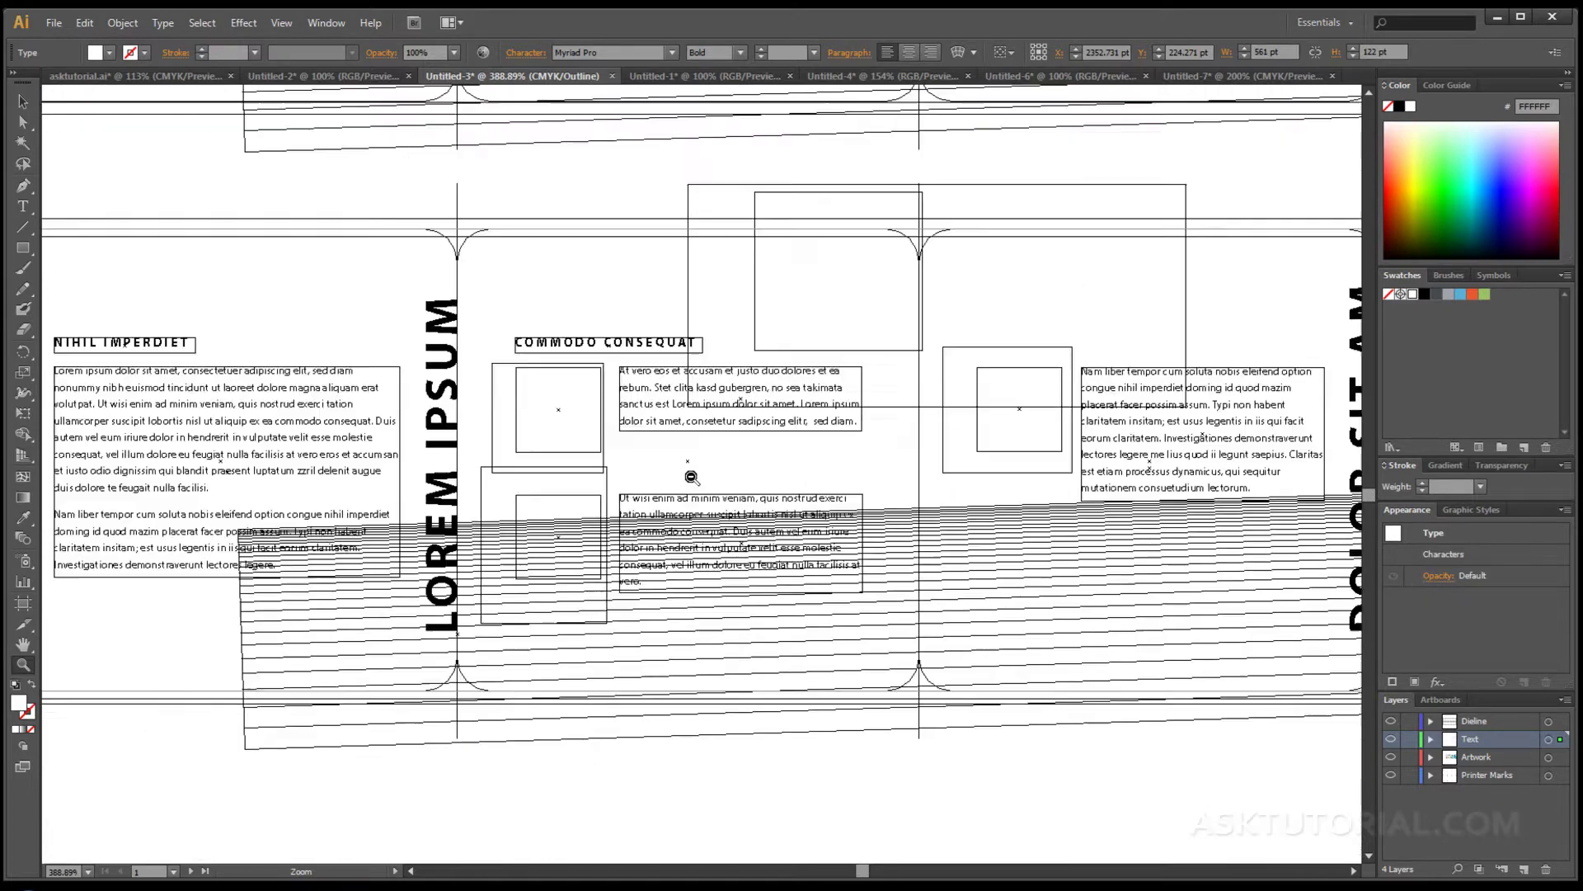
{"action": "left_click", "coordinate": [692, 477], "text": "alt"}
{"action": "left_click_drag", "start_coordinate": [719, 429], "coordinate": [314, 649]}
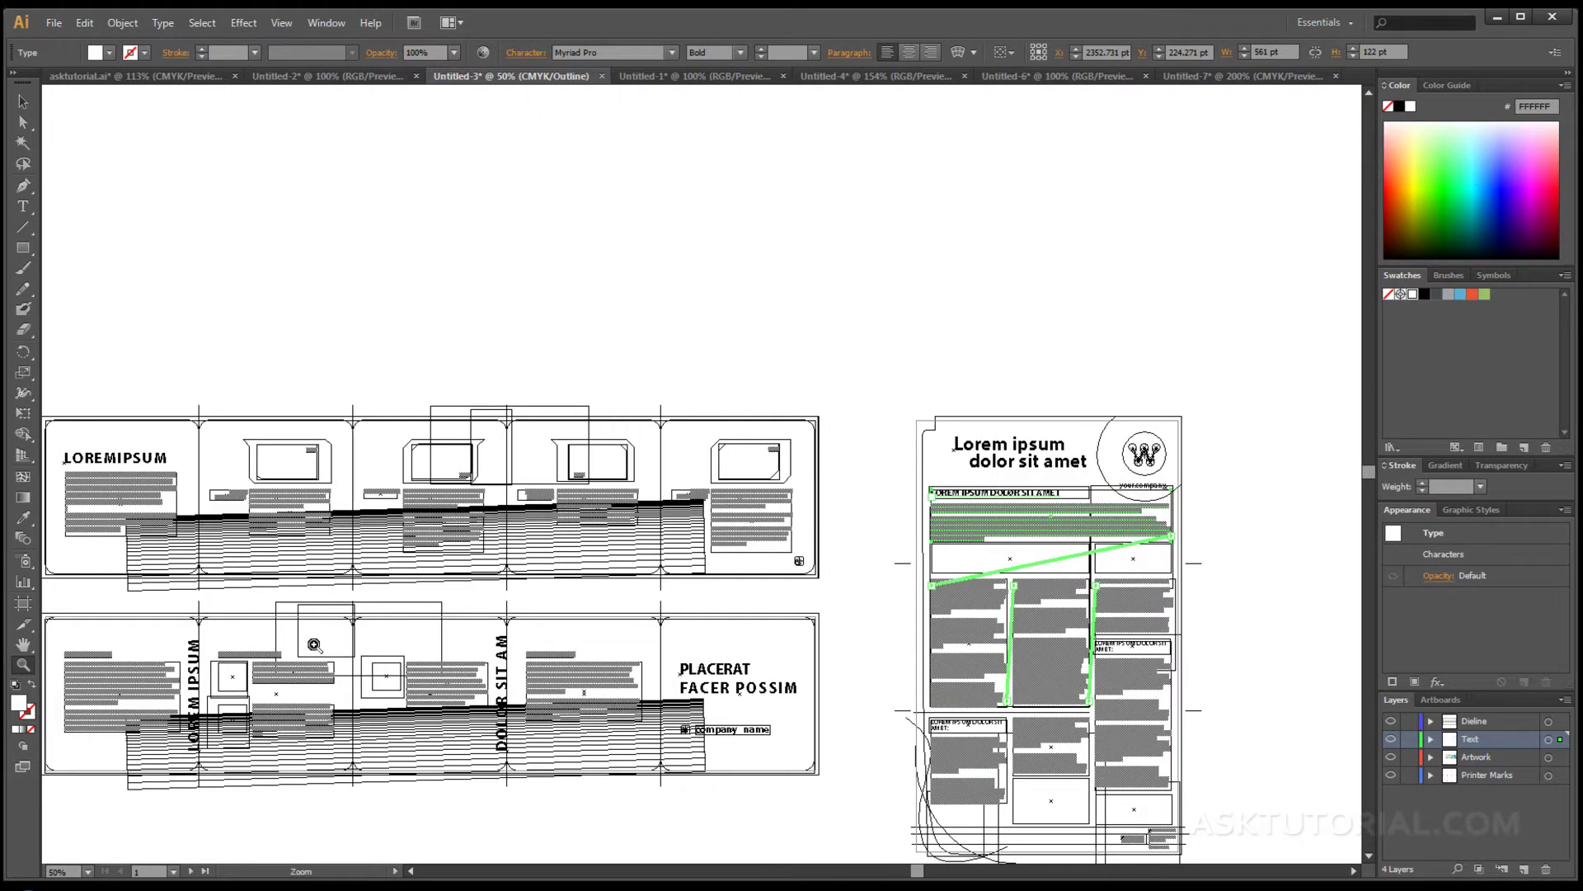
{"action": "key", "text": "ctrl+y"}
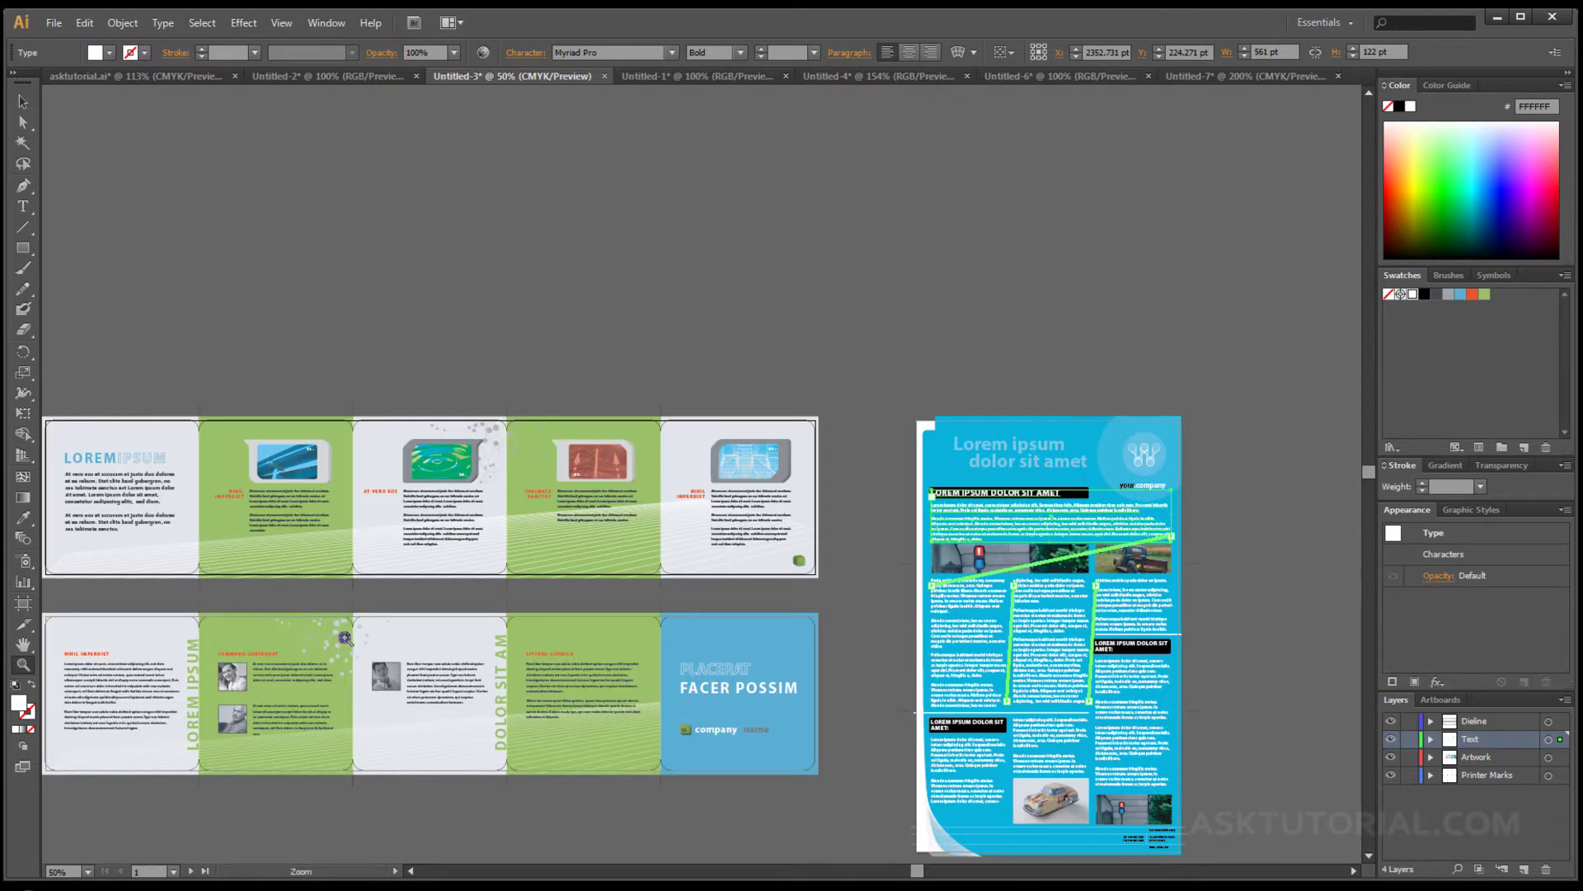
{"action": "left_click", "coordinate": [282, 23]}
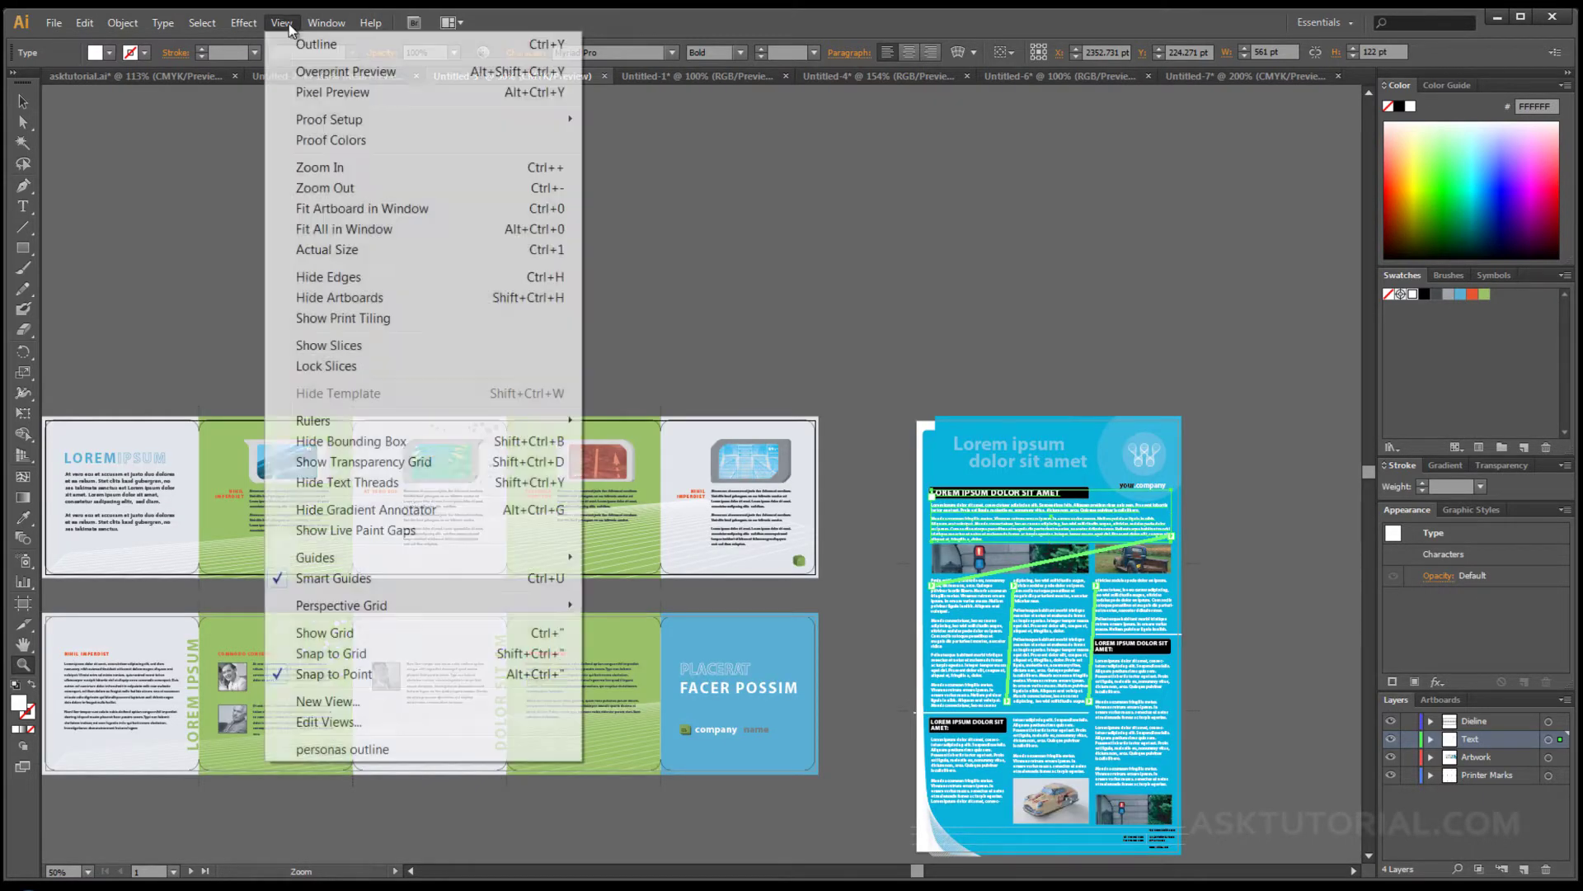
{"action": "left_click", "coordinate": [330, 750]}
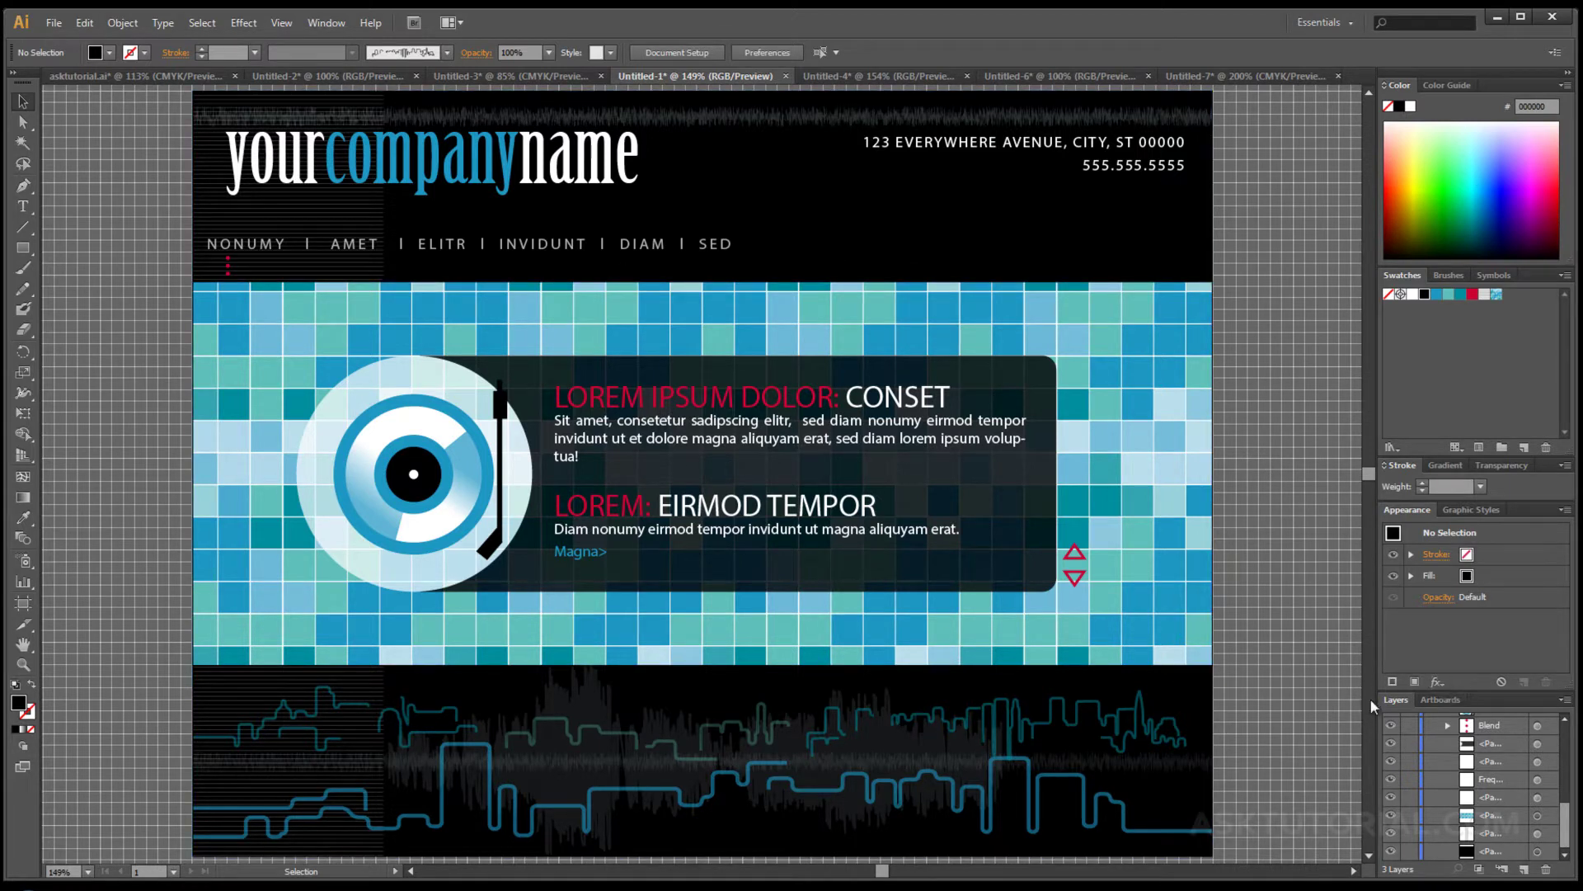
- Detach the Layers panel so it floats over the web page artwork, make it taller and look through its layers
{"action": "left_click_drag", "start_coordinate": [1391, 697], "coordinate": [1184, 467]}
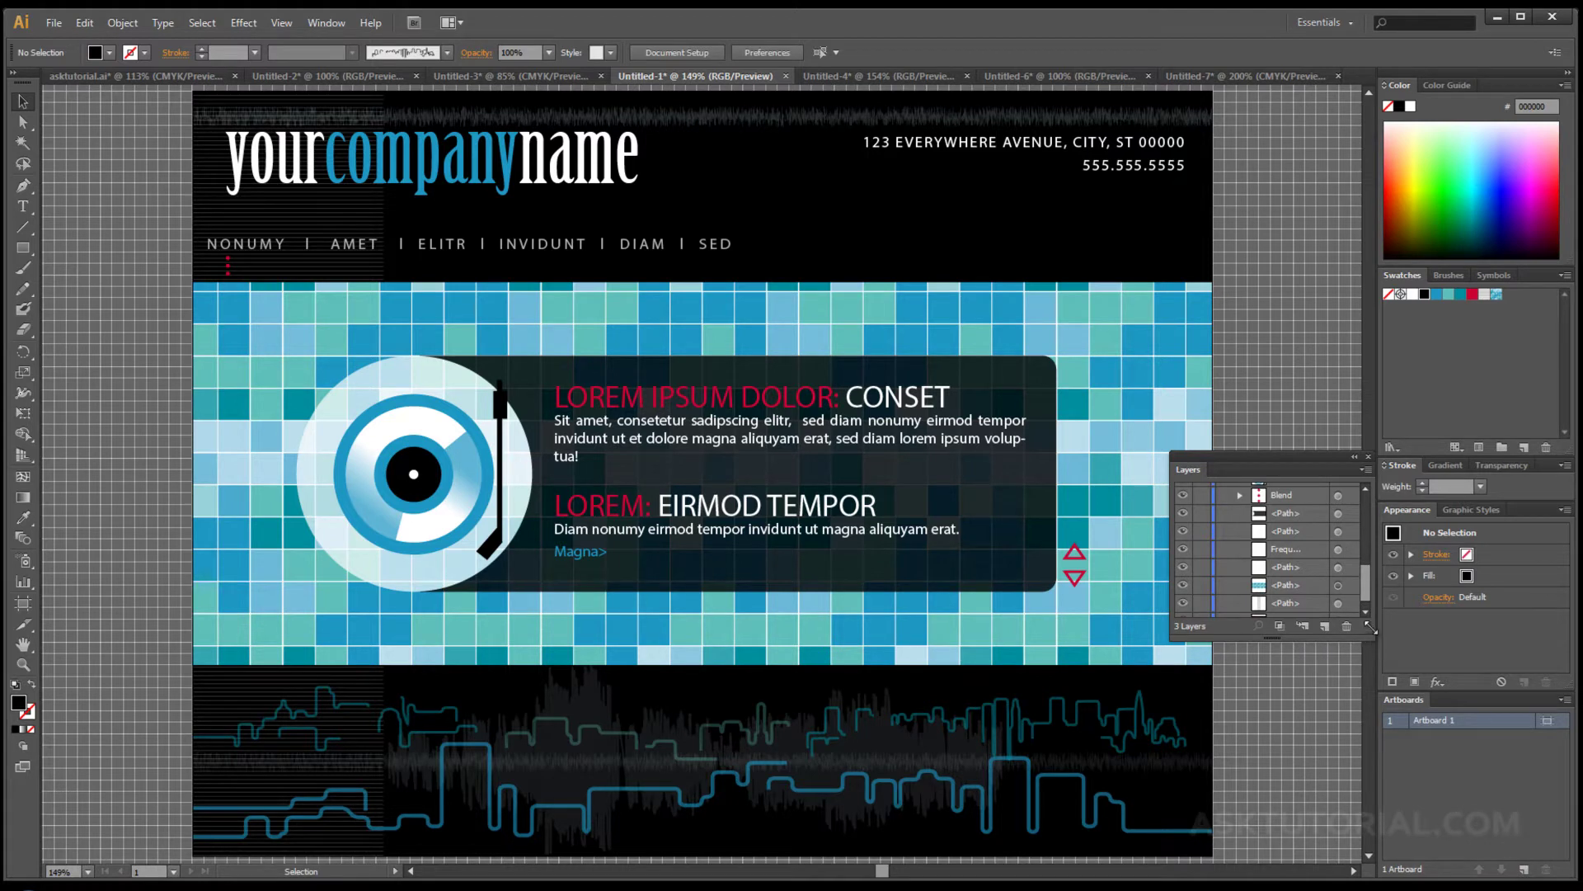
{"action": "left_click_drag", "start_coordinate": [1369, 633], "coordinate": [1353, 860]}
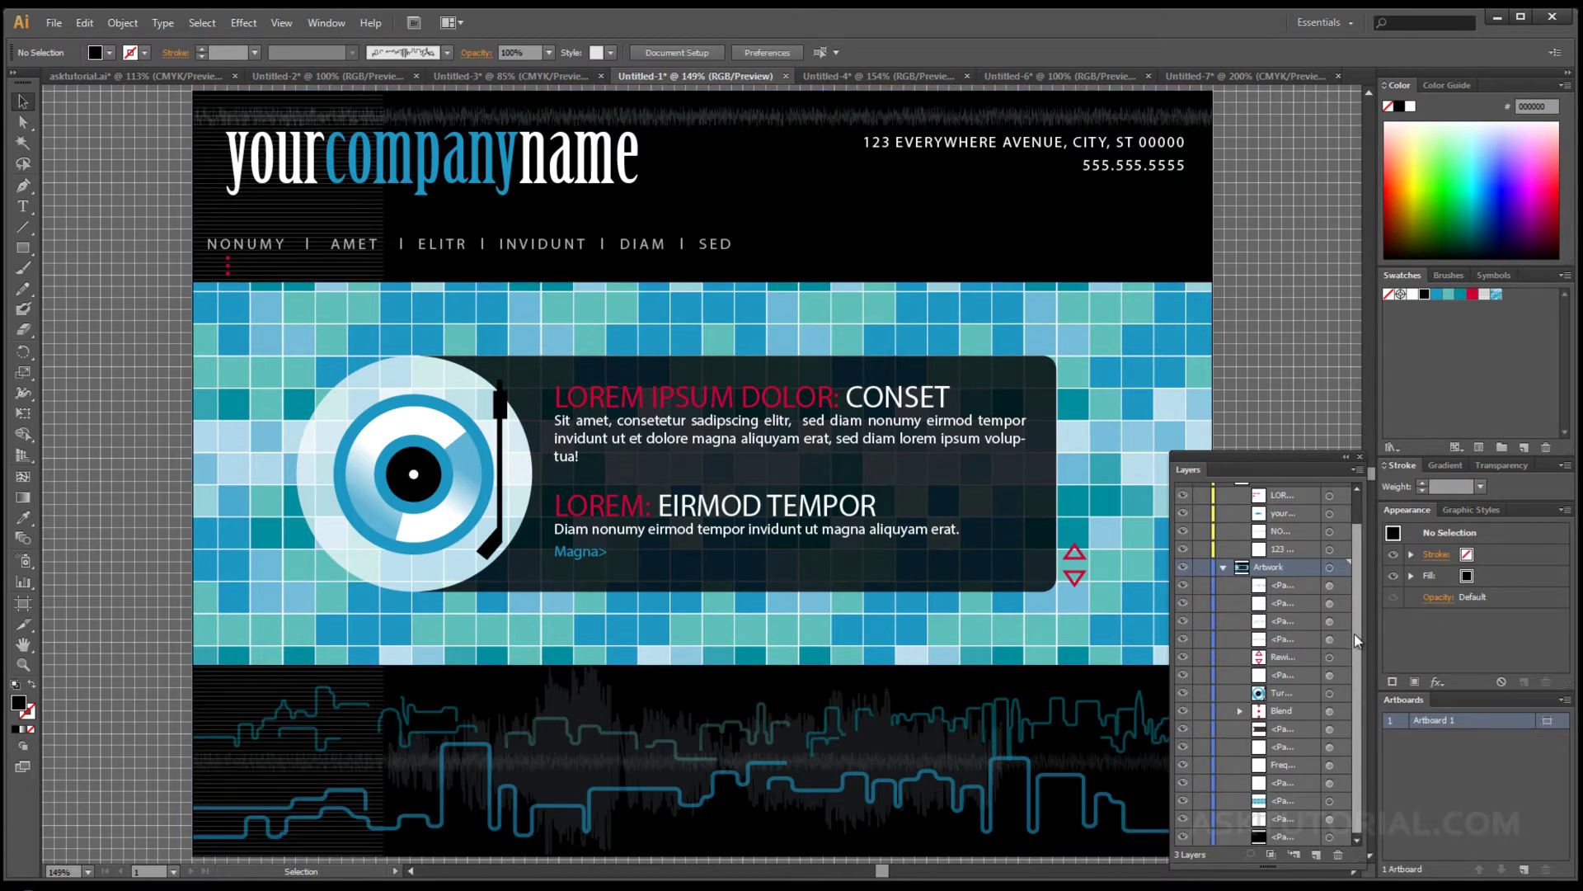
{"action": "scroll", "coordinate": [1354, 634], "scroll_direction": "up", "scroll_amount": 2}
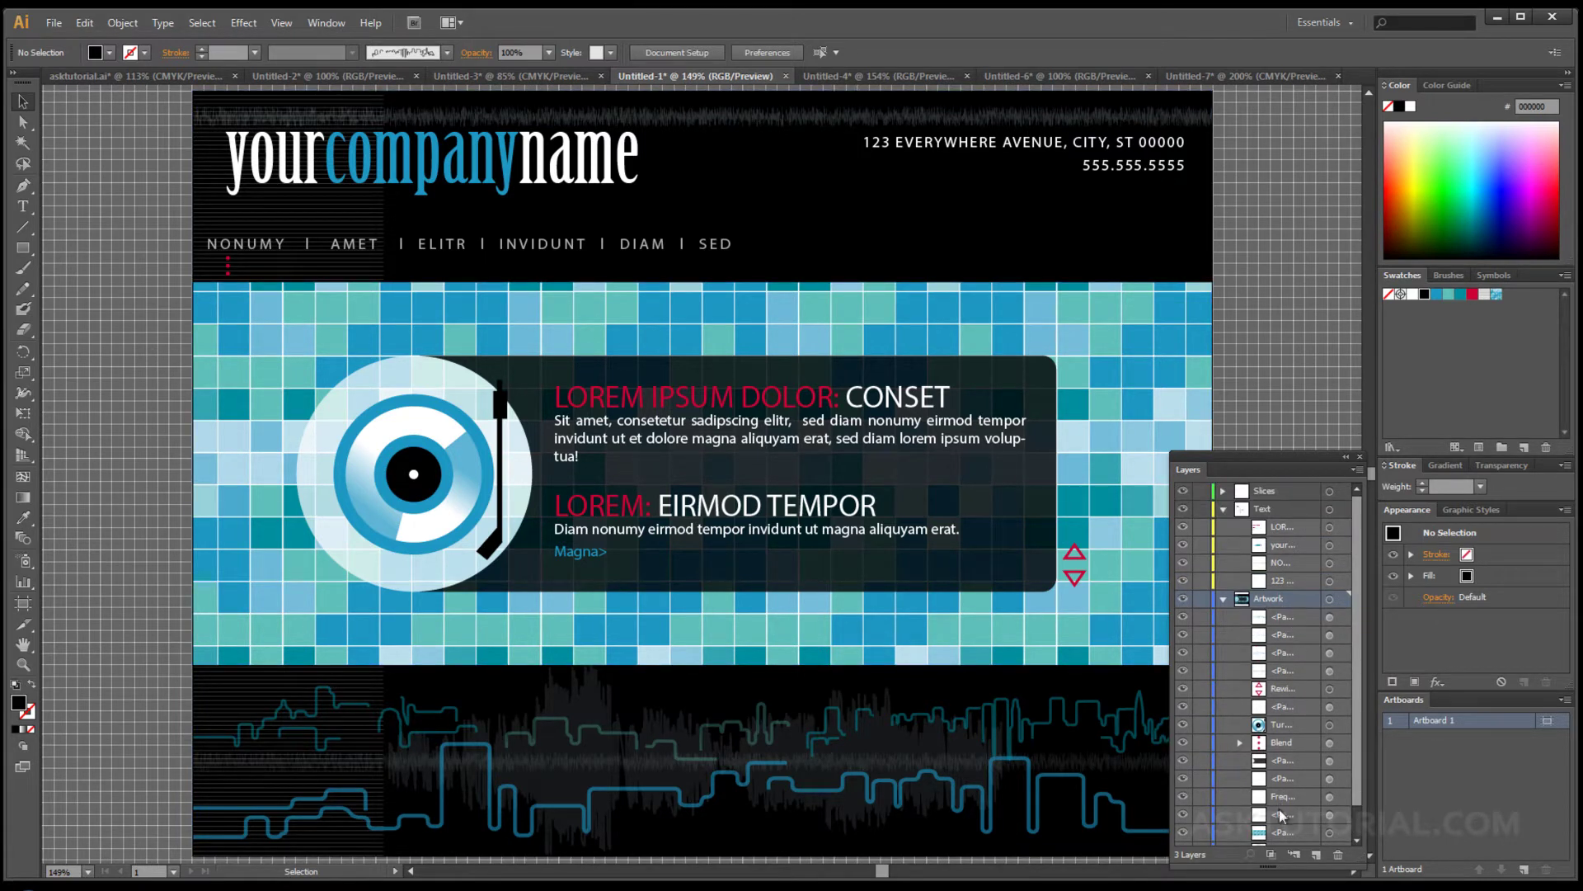
{"action": "scroll", "coordinate": [1354, 764], "scroll_direction": "down", "scroll_amount": 2}
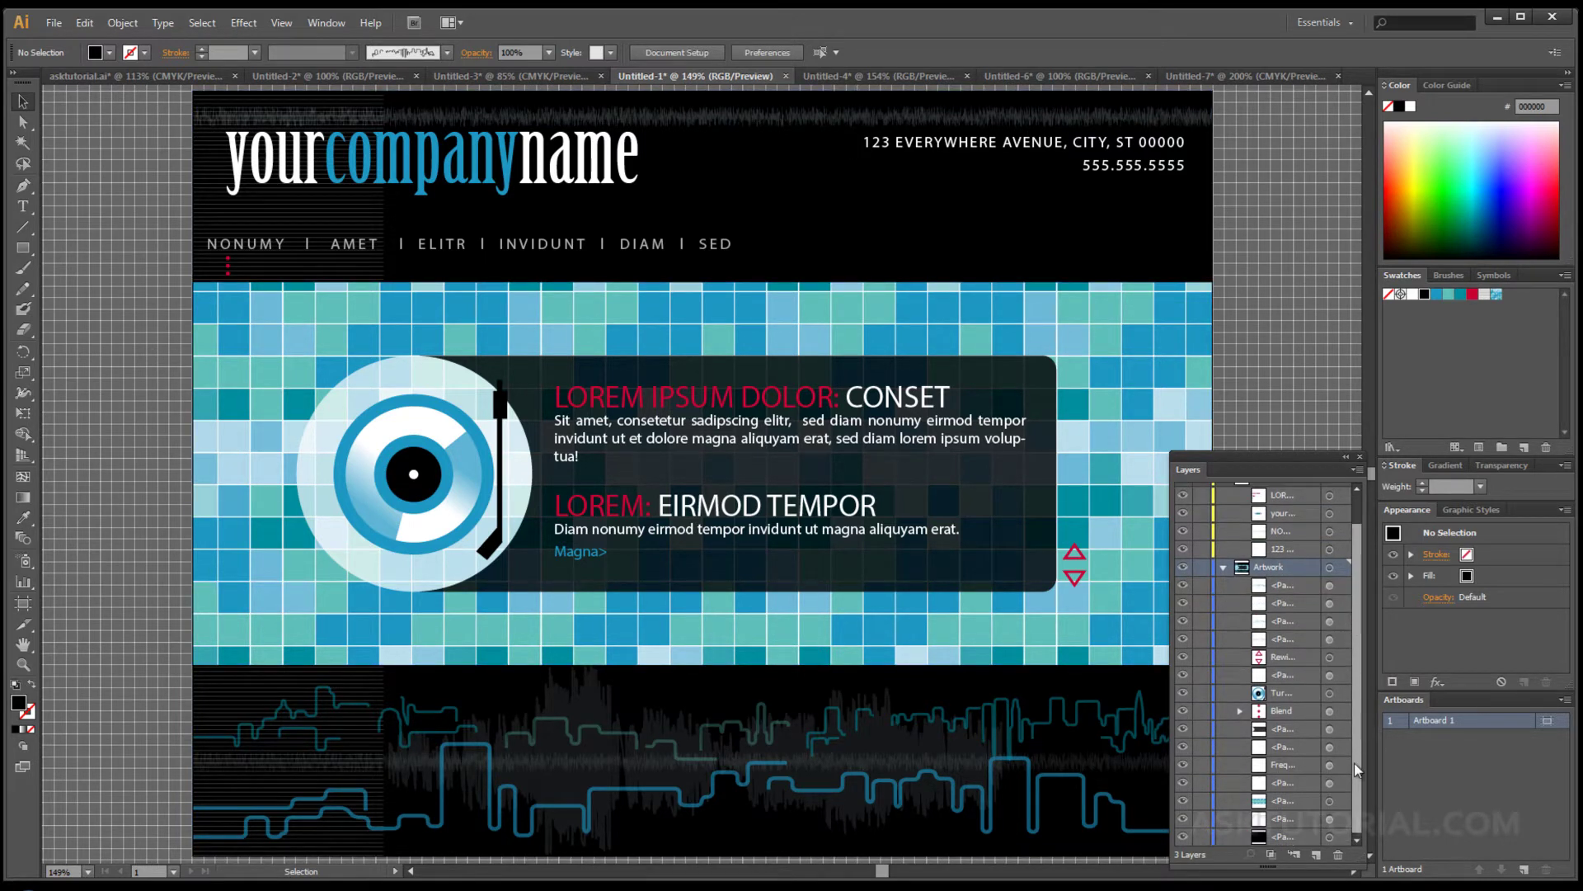
- Hide the black background rectangle behind the web page artwork
{"action": "left_click", "coordinate": [612, 679]}
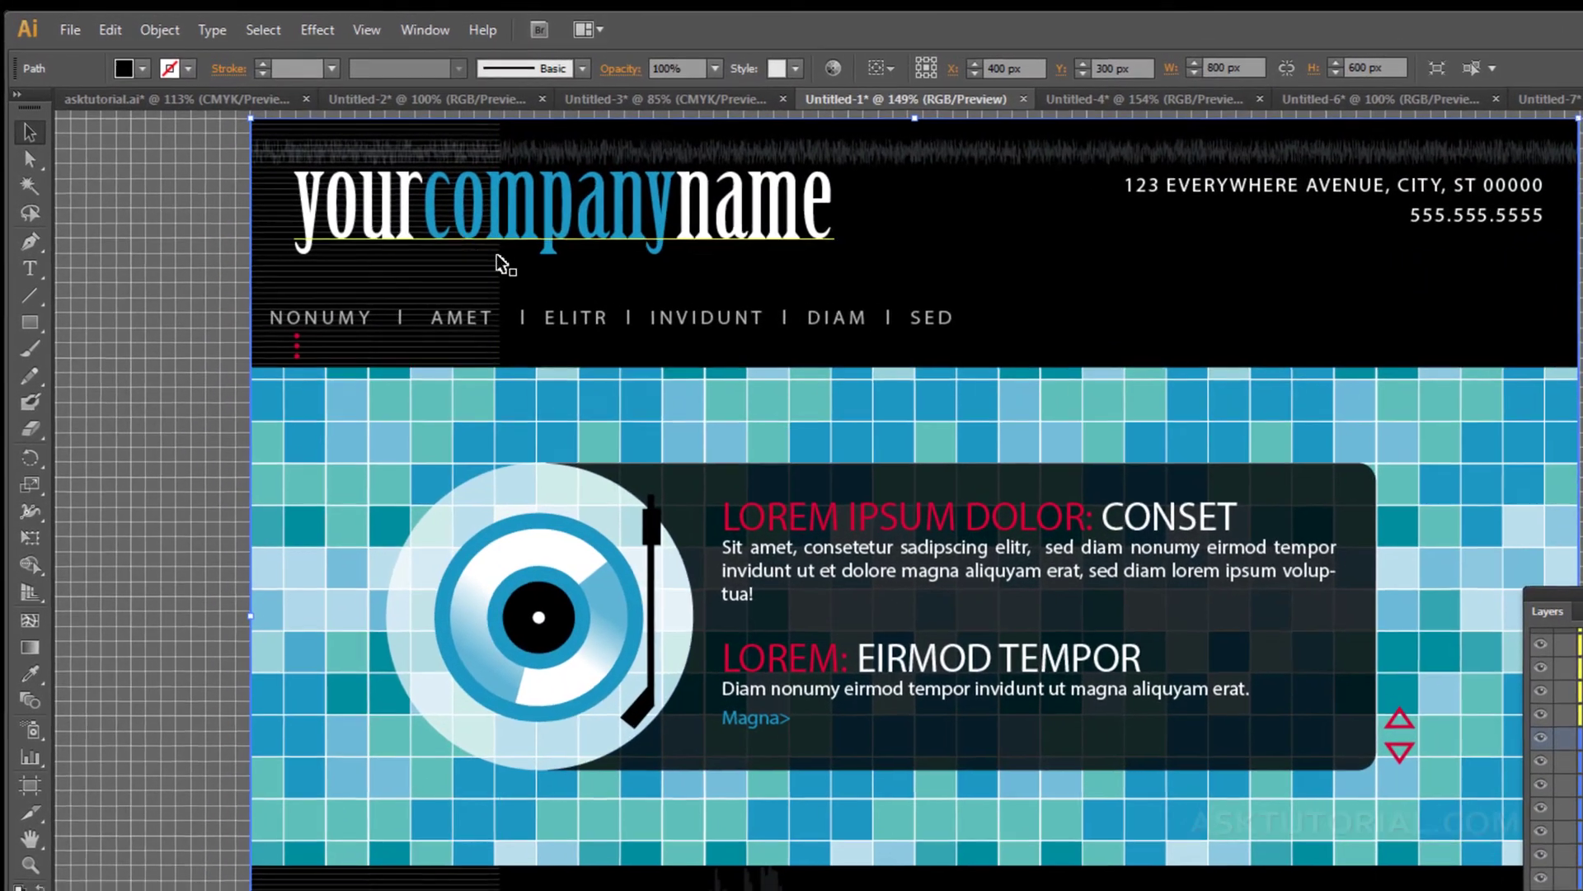
{"action": "left_click", "coordinate": [153, 31]}
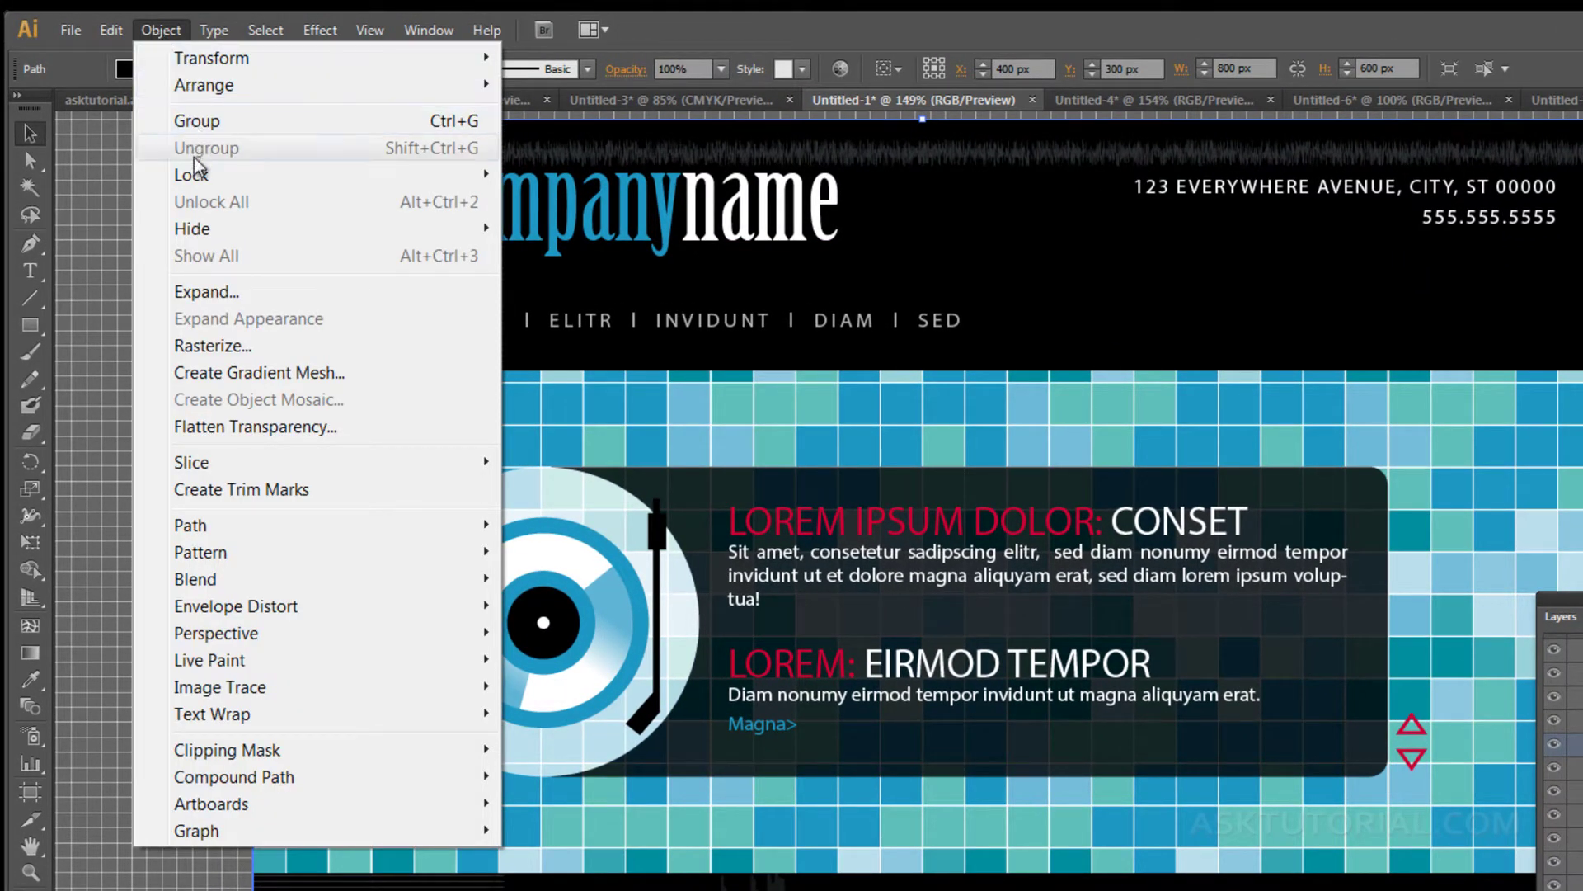
{"action": "mouse_move", "coordinate": [192, 231]}
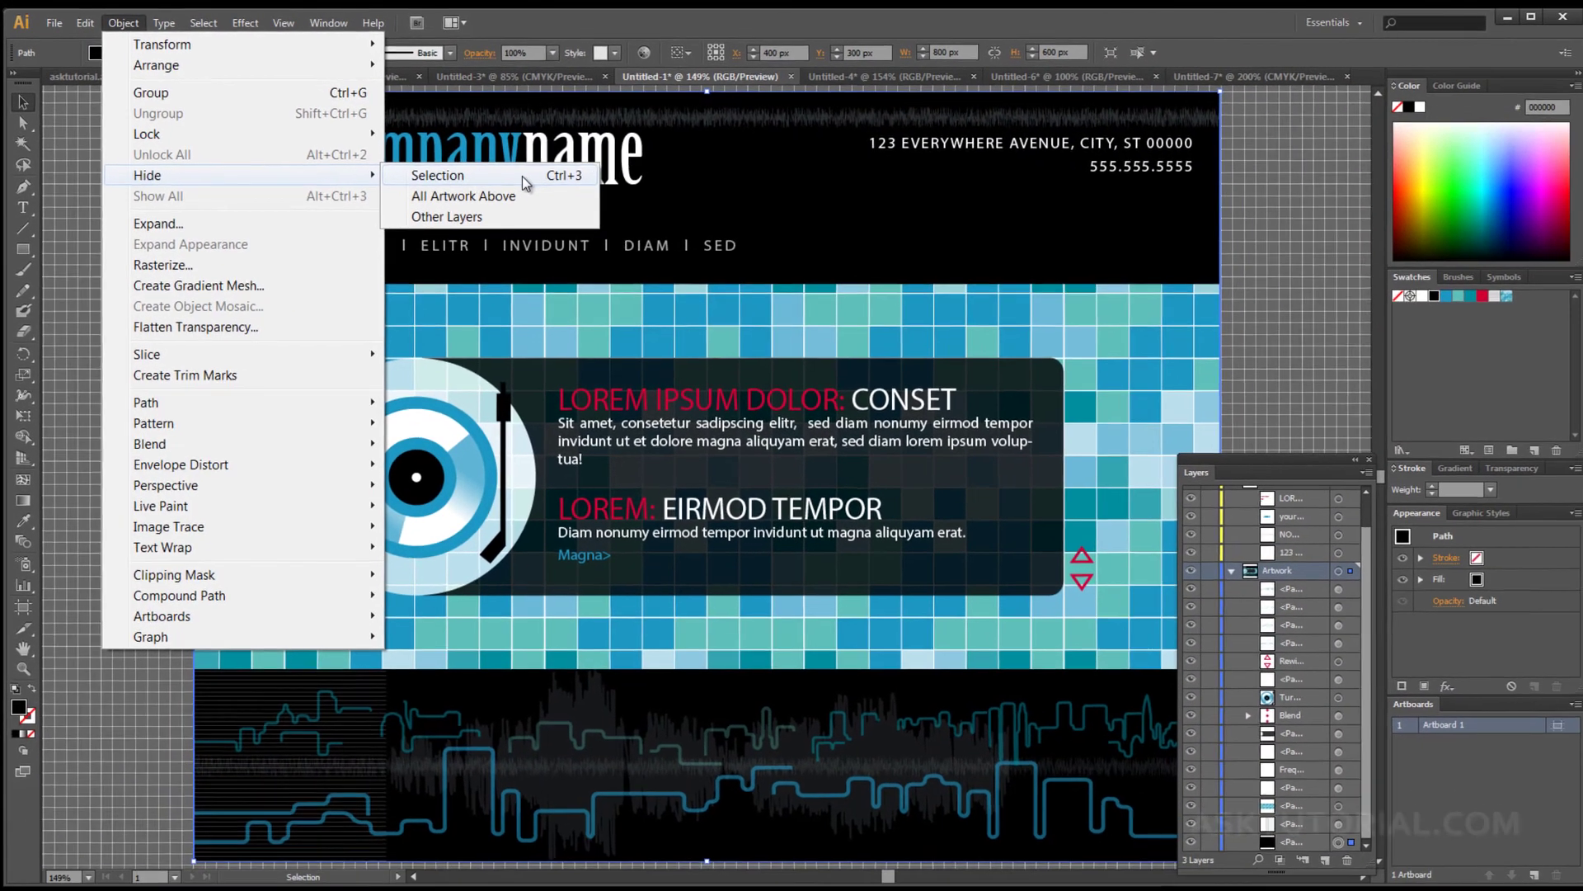
{"action": "left_click", "coordinate": [700, 235]}
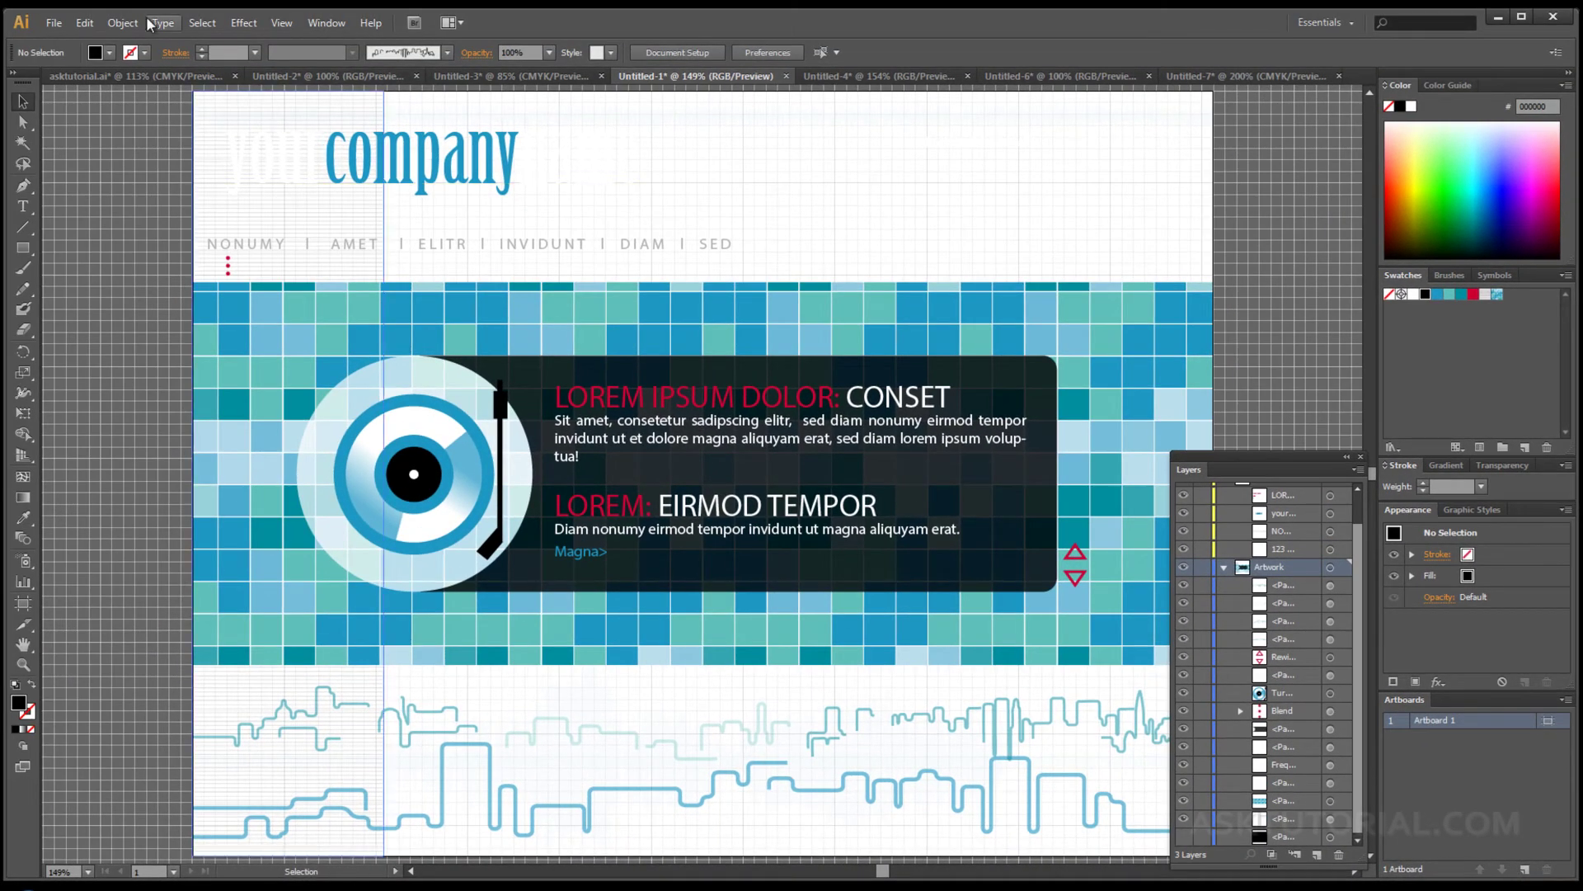
- Toggle the visibility of the bottom background path in the Artwork layer, then show all hidden objects
{"action": "left_click", "coordinate": [1184, 837]}
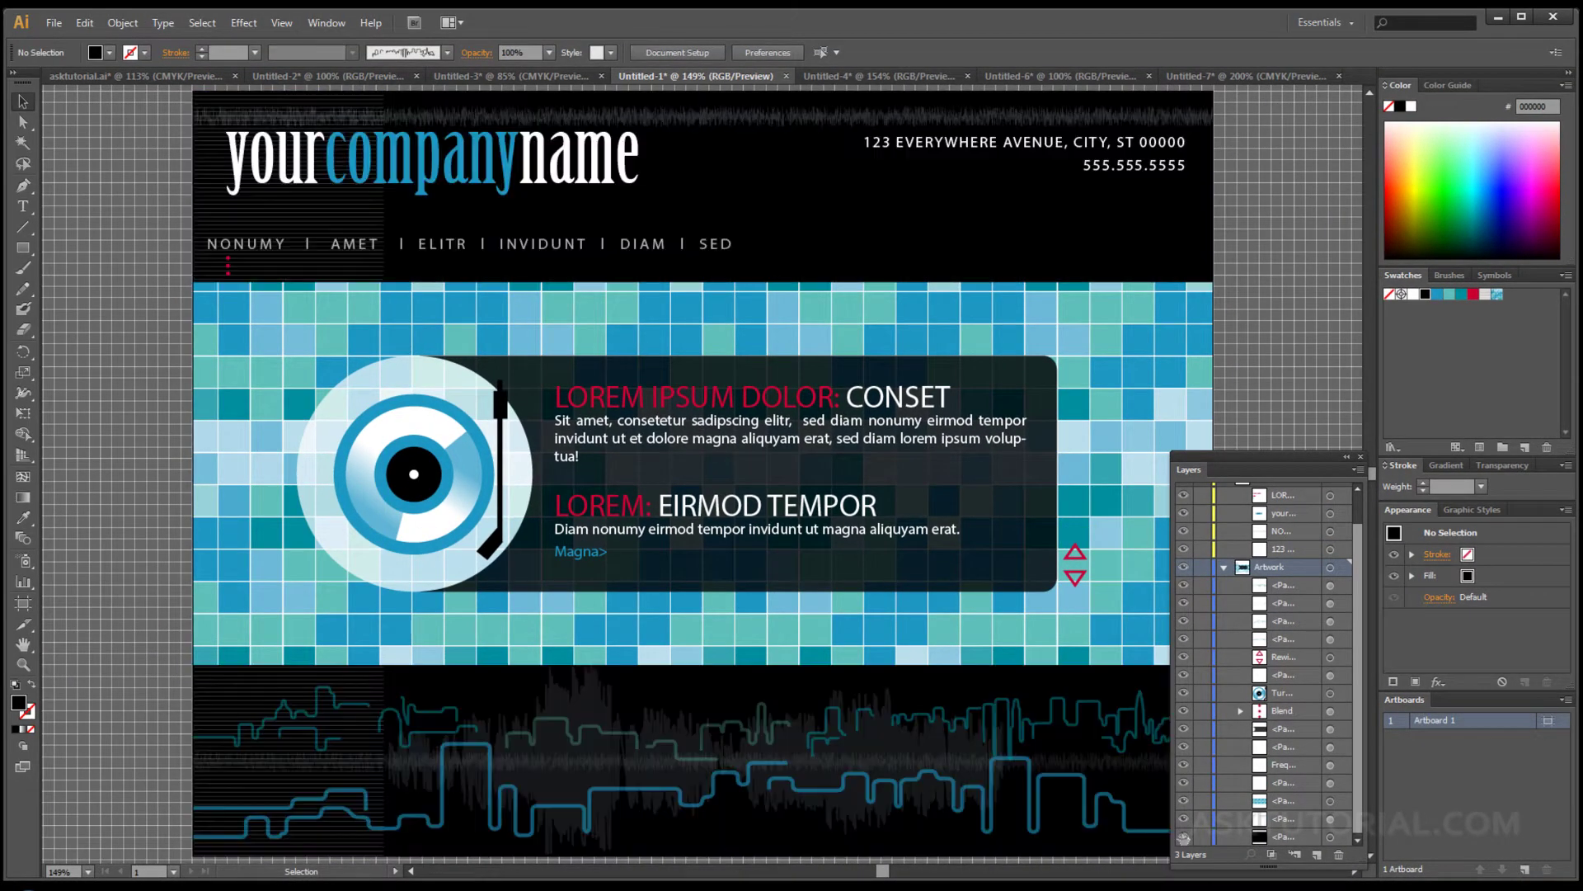
{"action": "left_click", "coordinate": [1184, 837]}
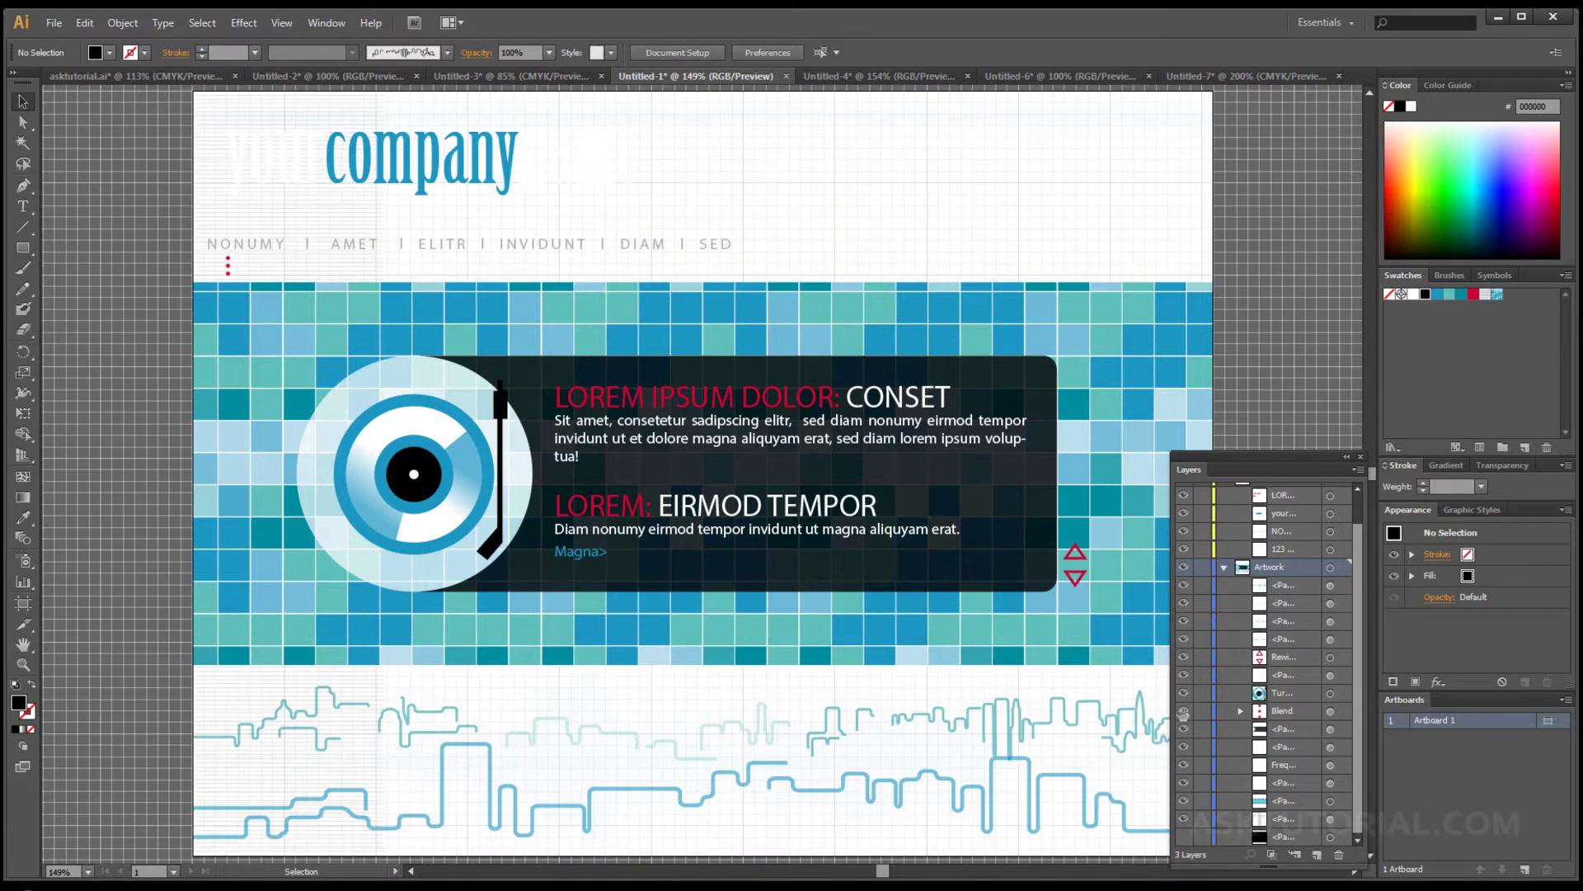
{"action": "left_click", "coordinate": [1184, 837]}
{"action": "left_click", "coordinate": [1184, 837]}
{"action": "left_click", "coordinate": [126, 29]}
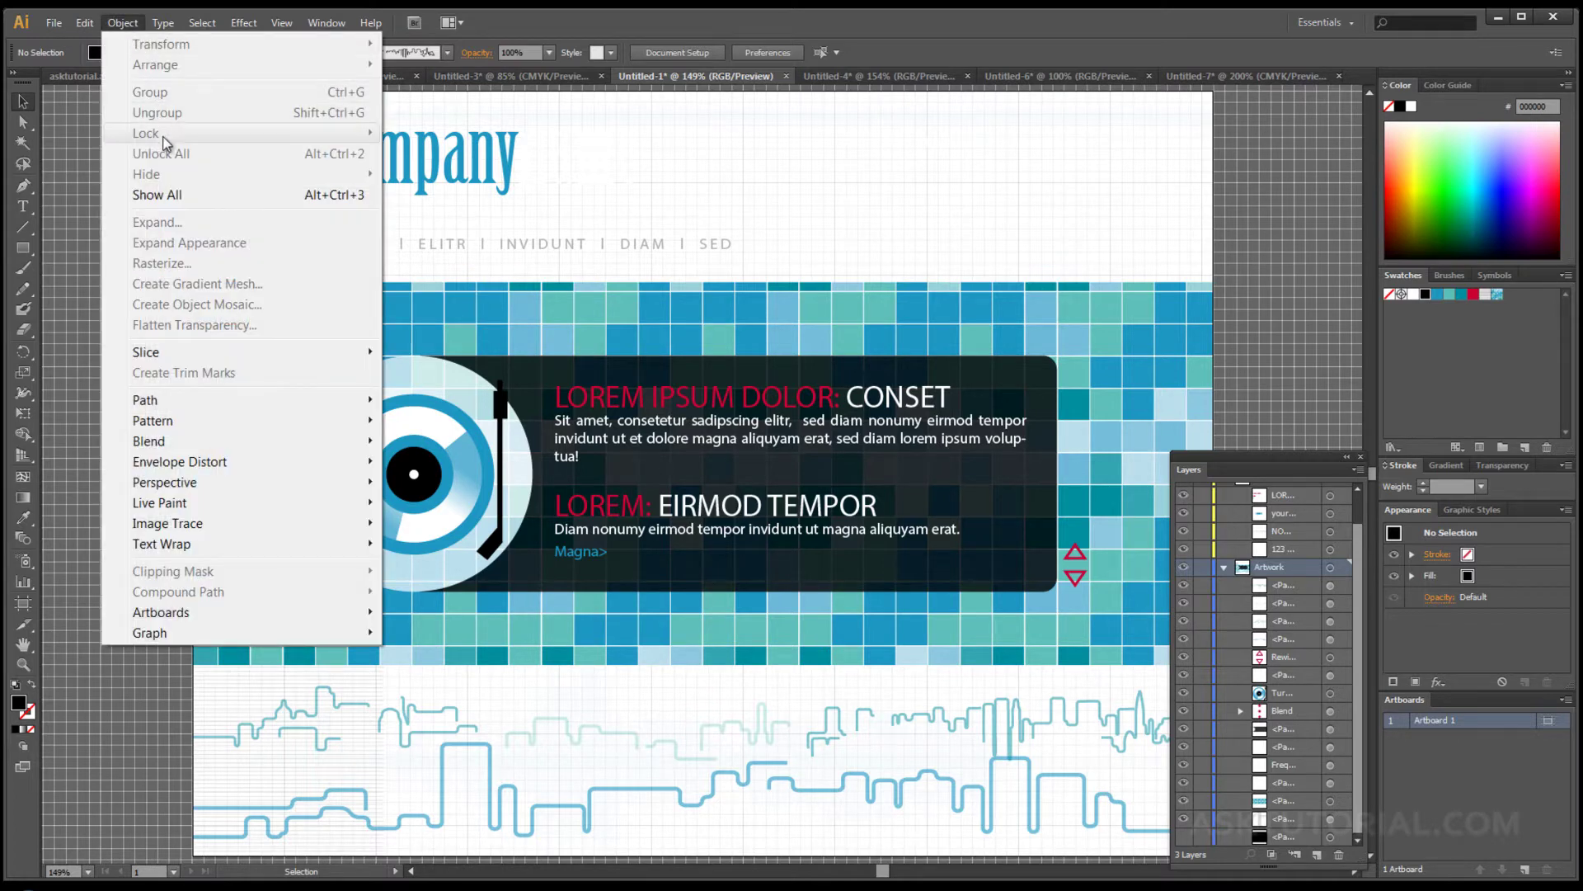
{"action": "left_click", "coordinate": [162, 195]}
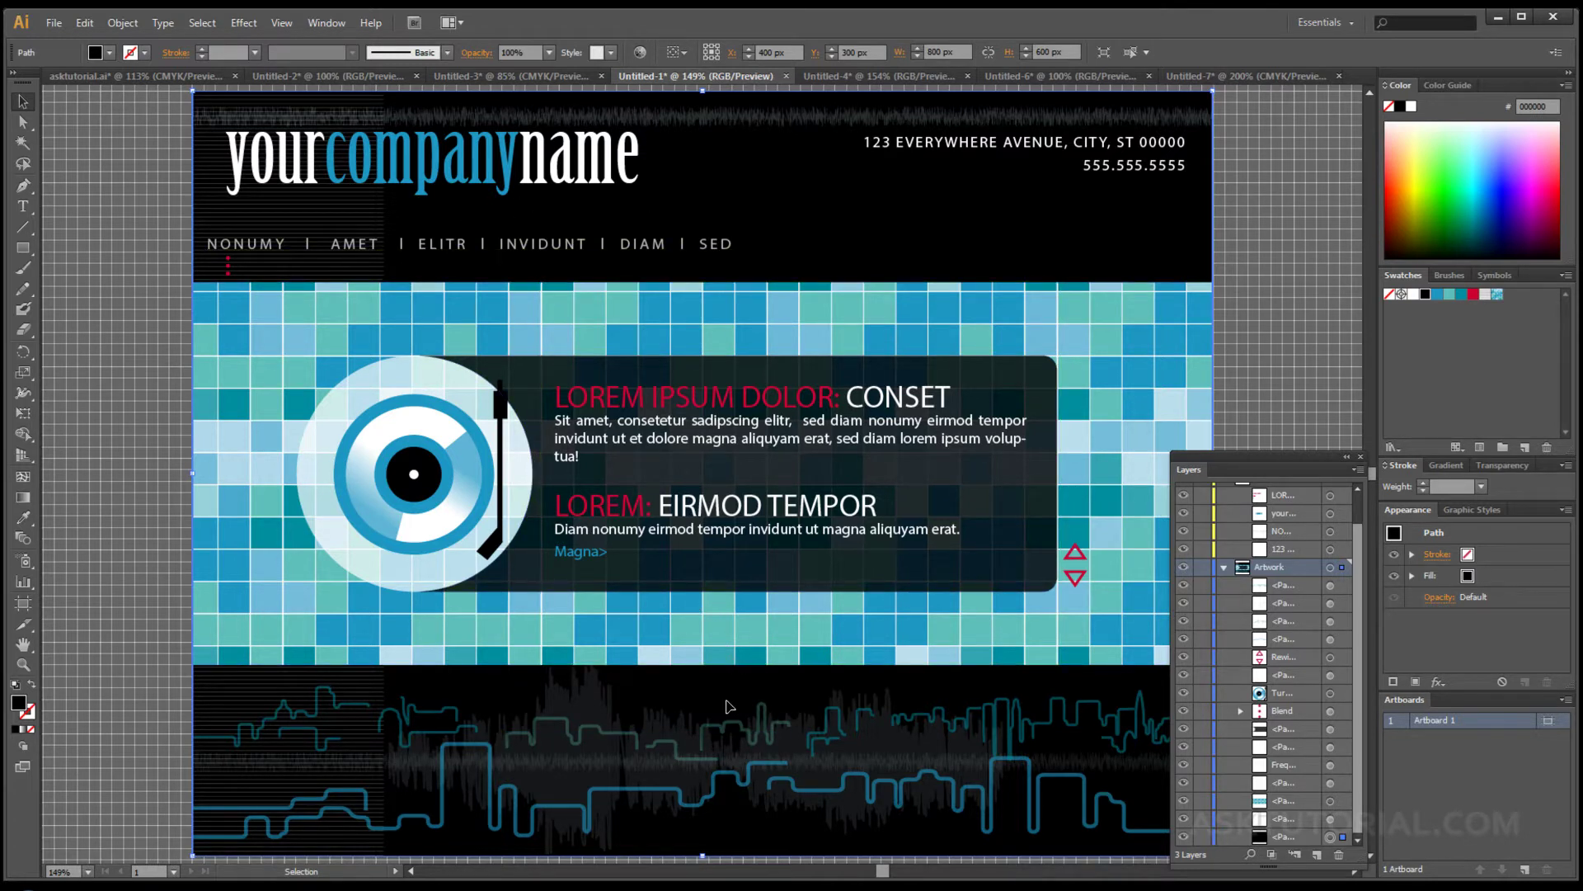
- Try moving the black background and the Frequency symbol sideways, and undo the moves
{"action": "left_click_drag", "start_coordinate": [725, 692], "coordinate": [514, 693]}
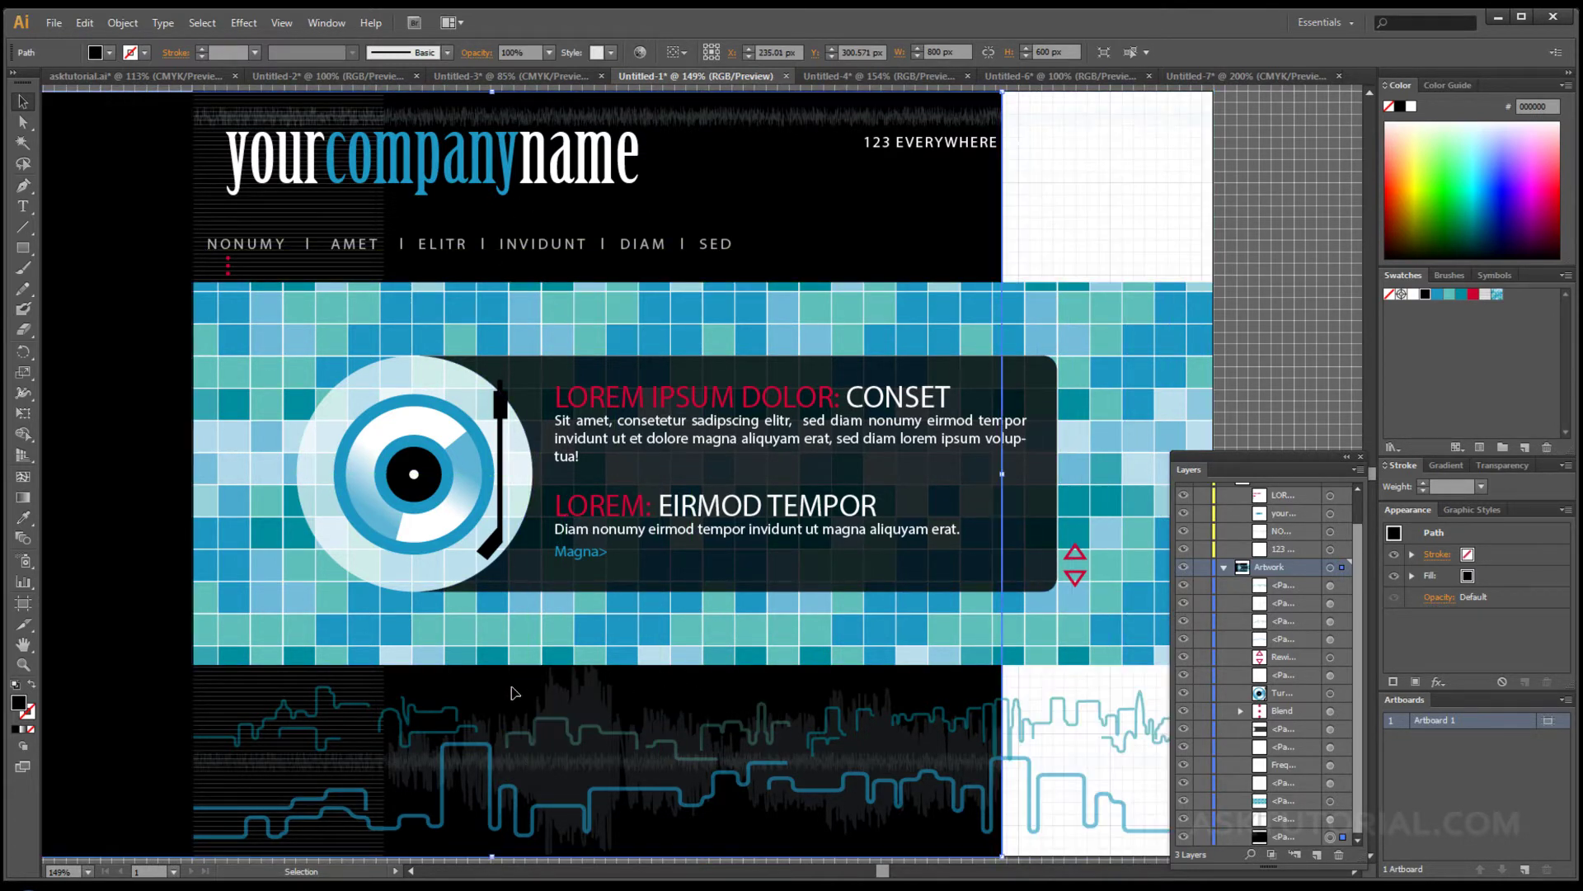
{"action": "left_click", "coordinate": [461, 690]}
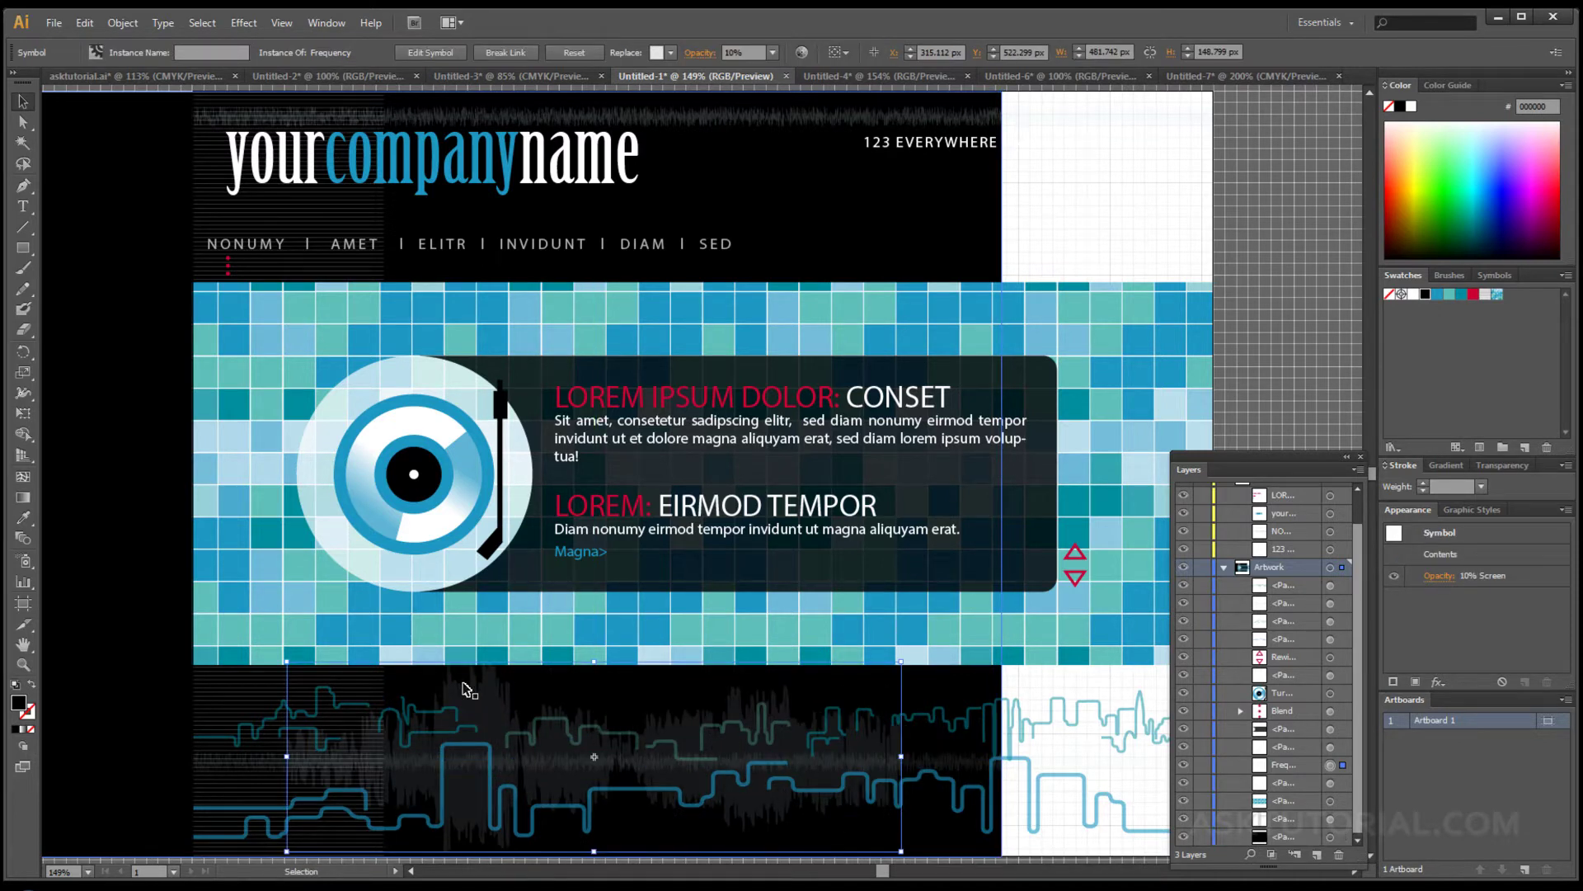
{"action": "key", "text": "a"}
{"action": "left_click_drag", "start_coordinate": [466, 690], "coordinate": [569, 692]}
{"action": "key", "text": "ctrl+z"}
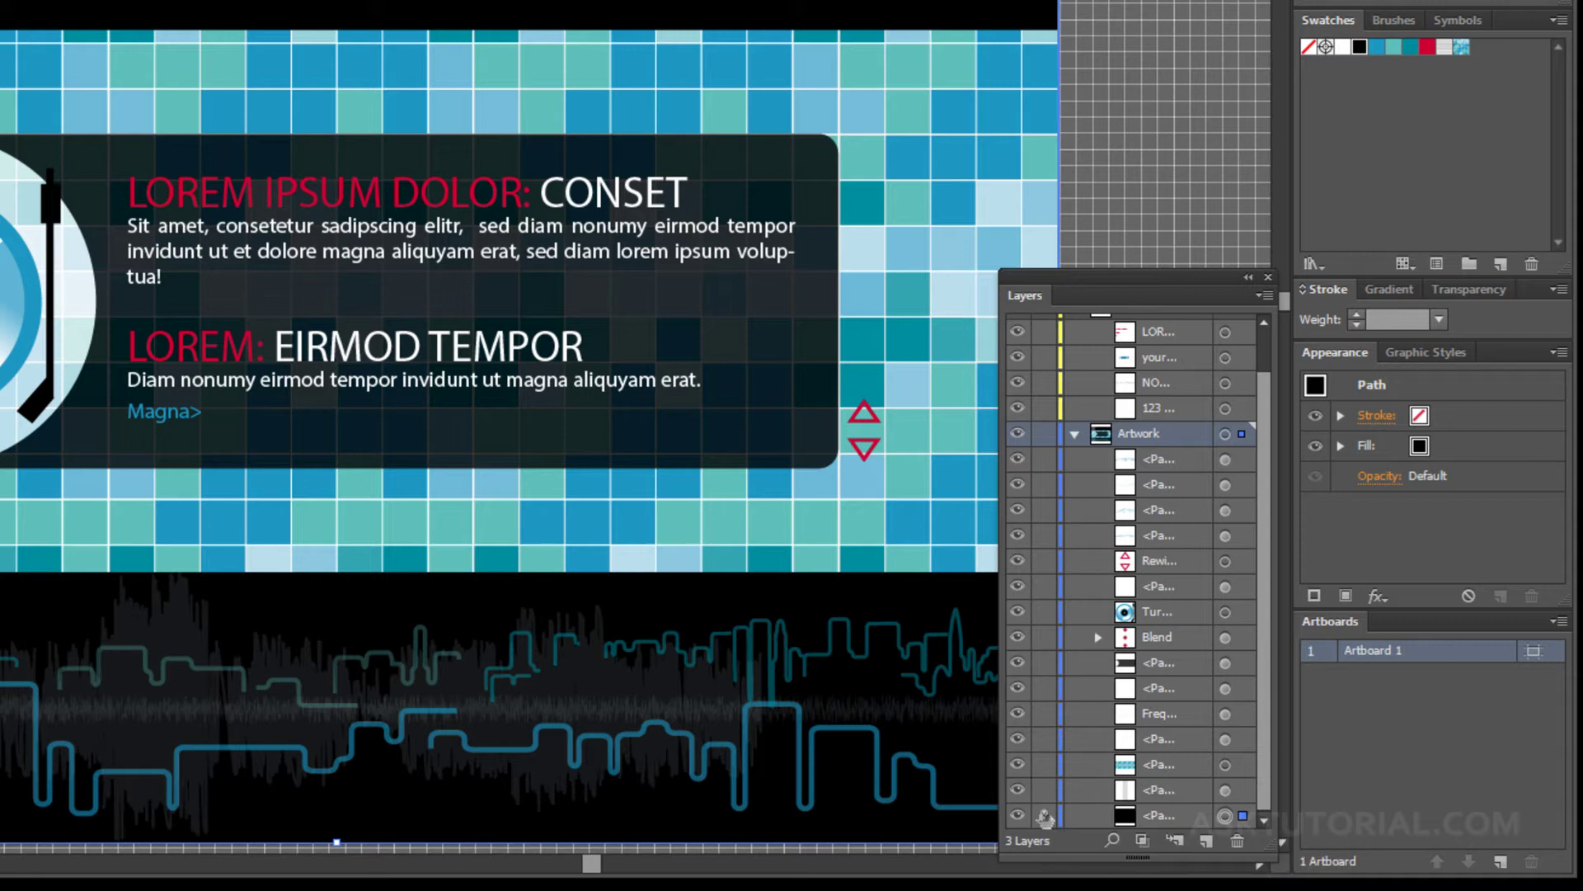
- Lock the bottom background path in the Artwork layer and toggle the locks of the paths above it on and off
{"action": "left_click", "coordinate": [1045, 817]}
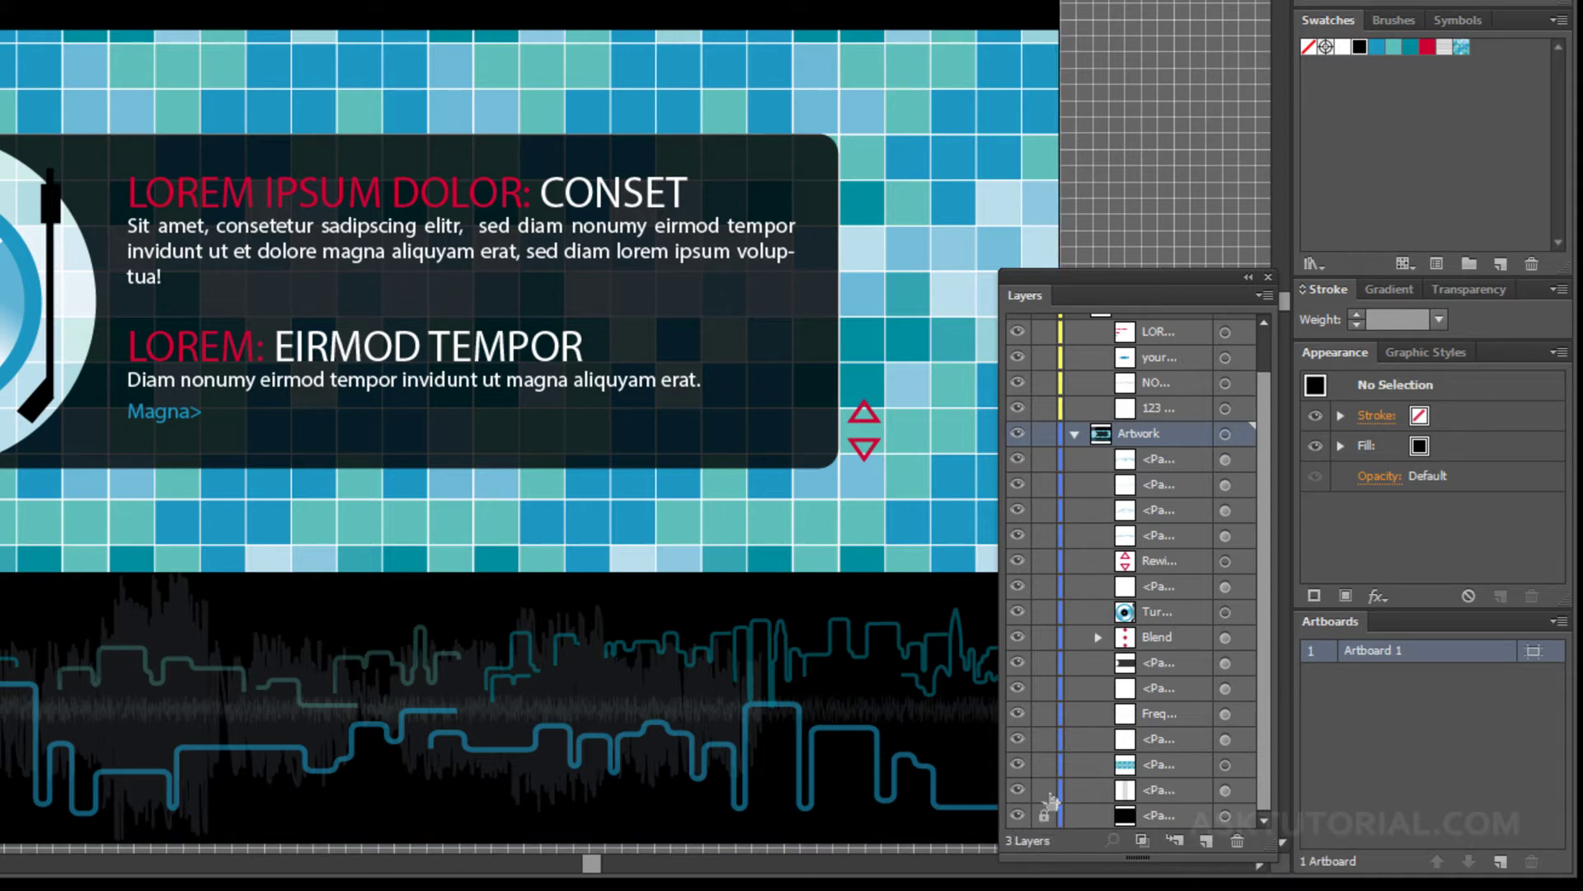
{"action": "left_click_drag", "start_coordinate": [1050, 798], "coordinate": [1049, 724]}
{"action": "left_click", "coordinate": [1044, 740]}
{"action": "left_click", "coordinate": [1044, 791]}
{"action": "left_click", "coordinate": [1045, 738]}
{"action": "left_click", "coordinate": [1044, 714]}
{"action": "left_click", "coordinate": [1044, 739]}
{"action": "left_click", "coordinate": [1044, 714]}
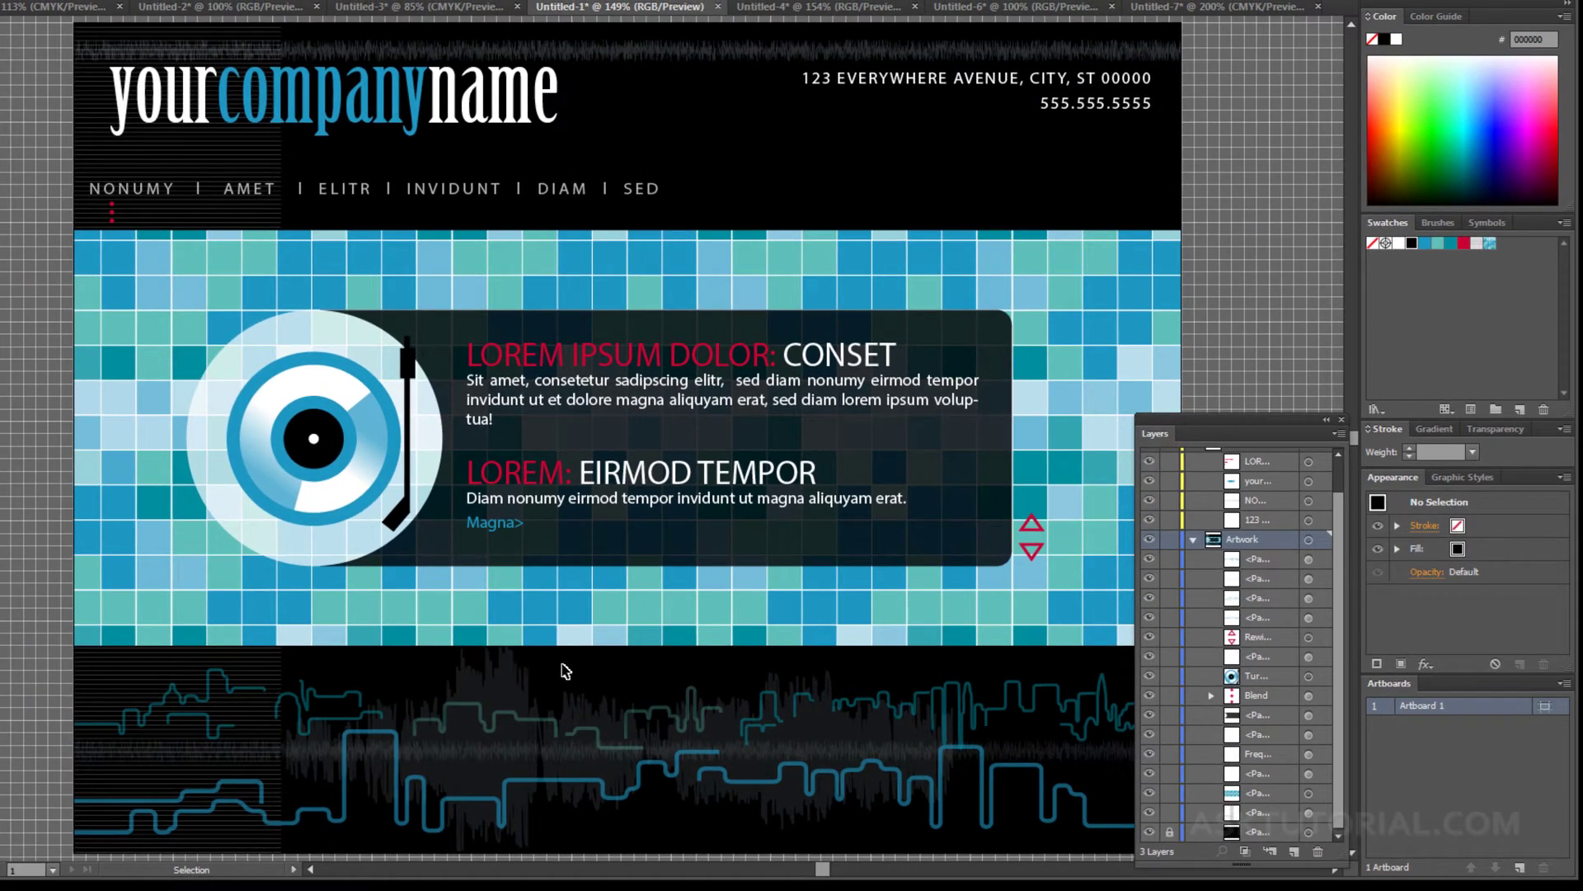
- Unlock the black background path, shift it sideways off the artboard and undo the move
{"action": "left_click", "coordinate": [1170, 832]}
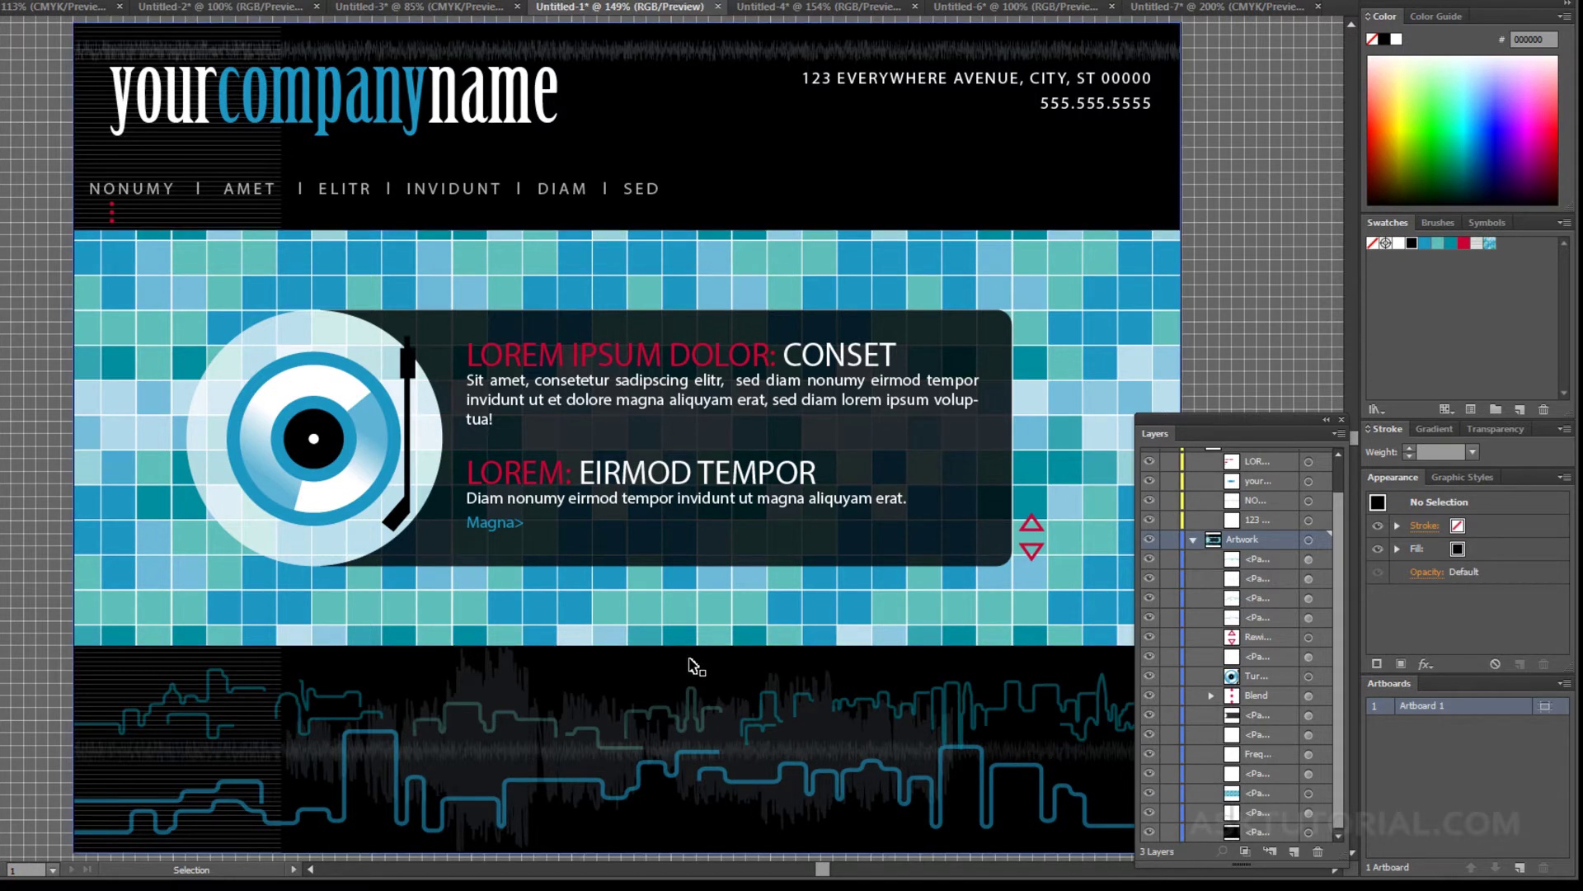
{"action": "left_click_drag", "start_coordinate": [697, 666], "coordinate": [506, 665]}
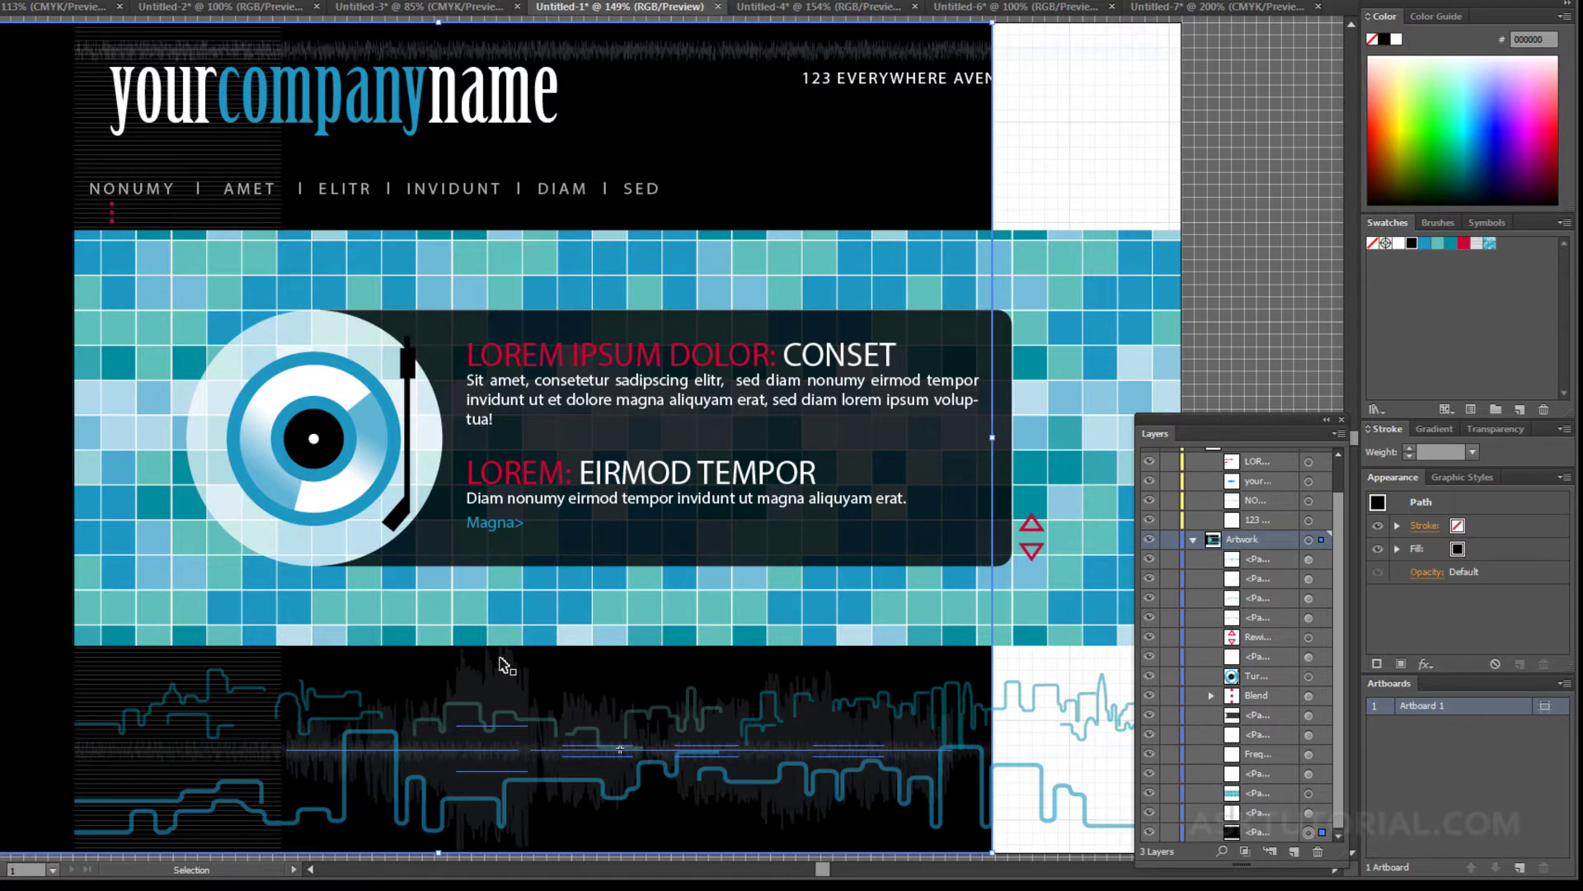
{"action": "key", "text": "ctrl+z"}
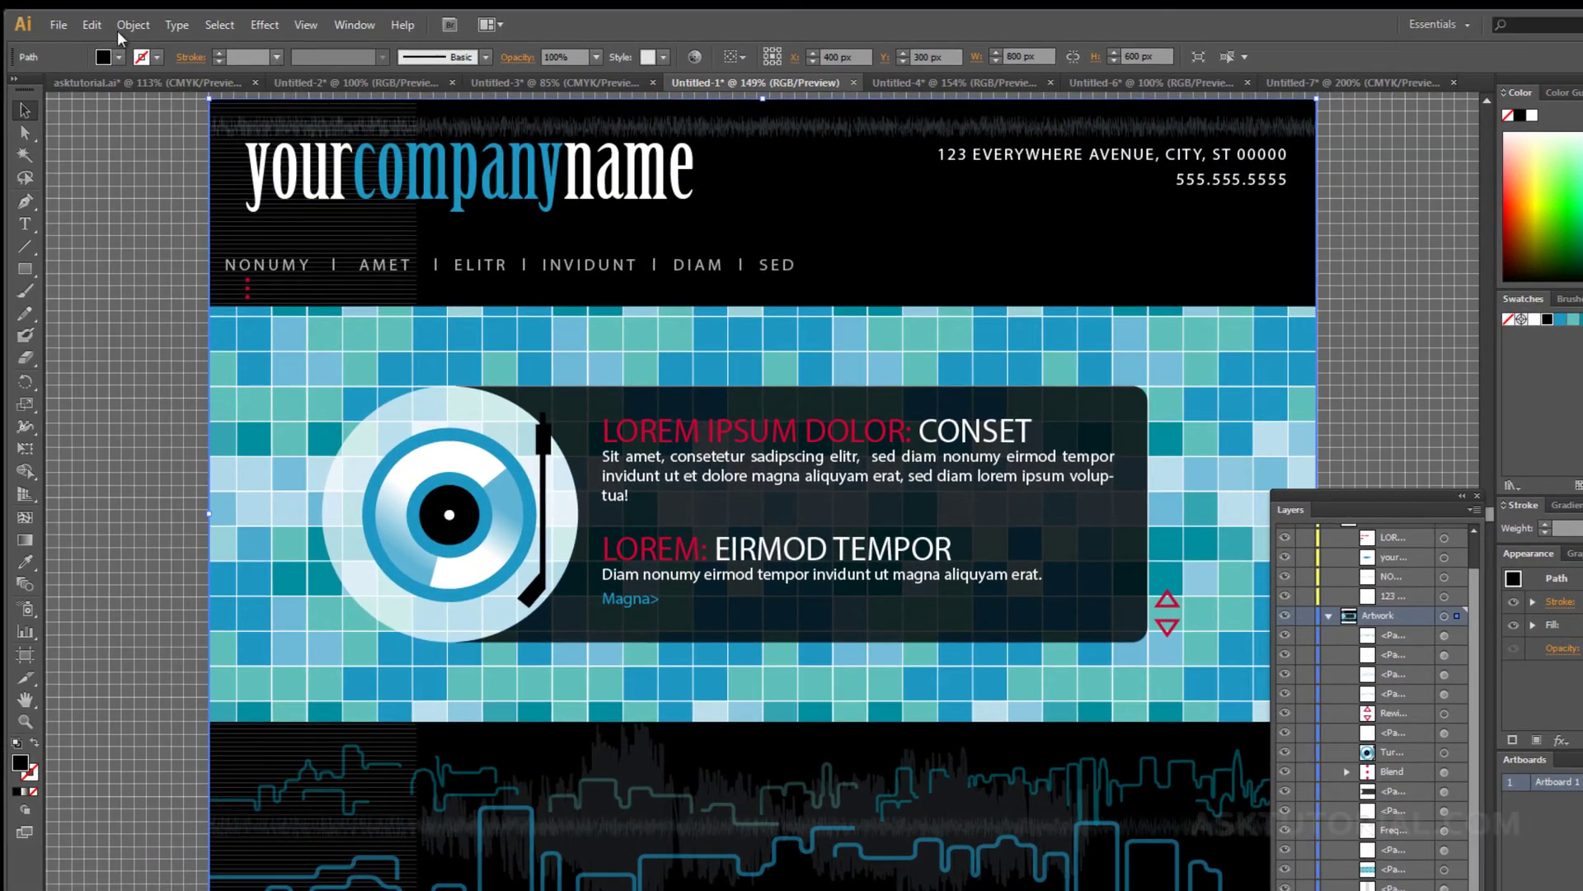
- Select the black background rectangle and review the Lock options for the selection, all artwork above and other layers
{"action": "left_click", "coordinate": [130, 26]}
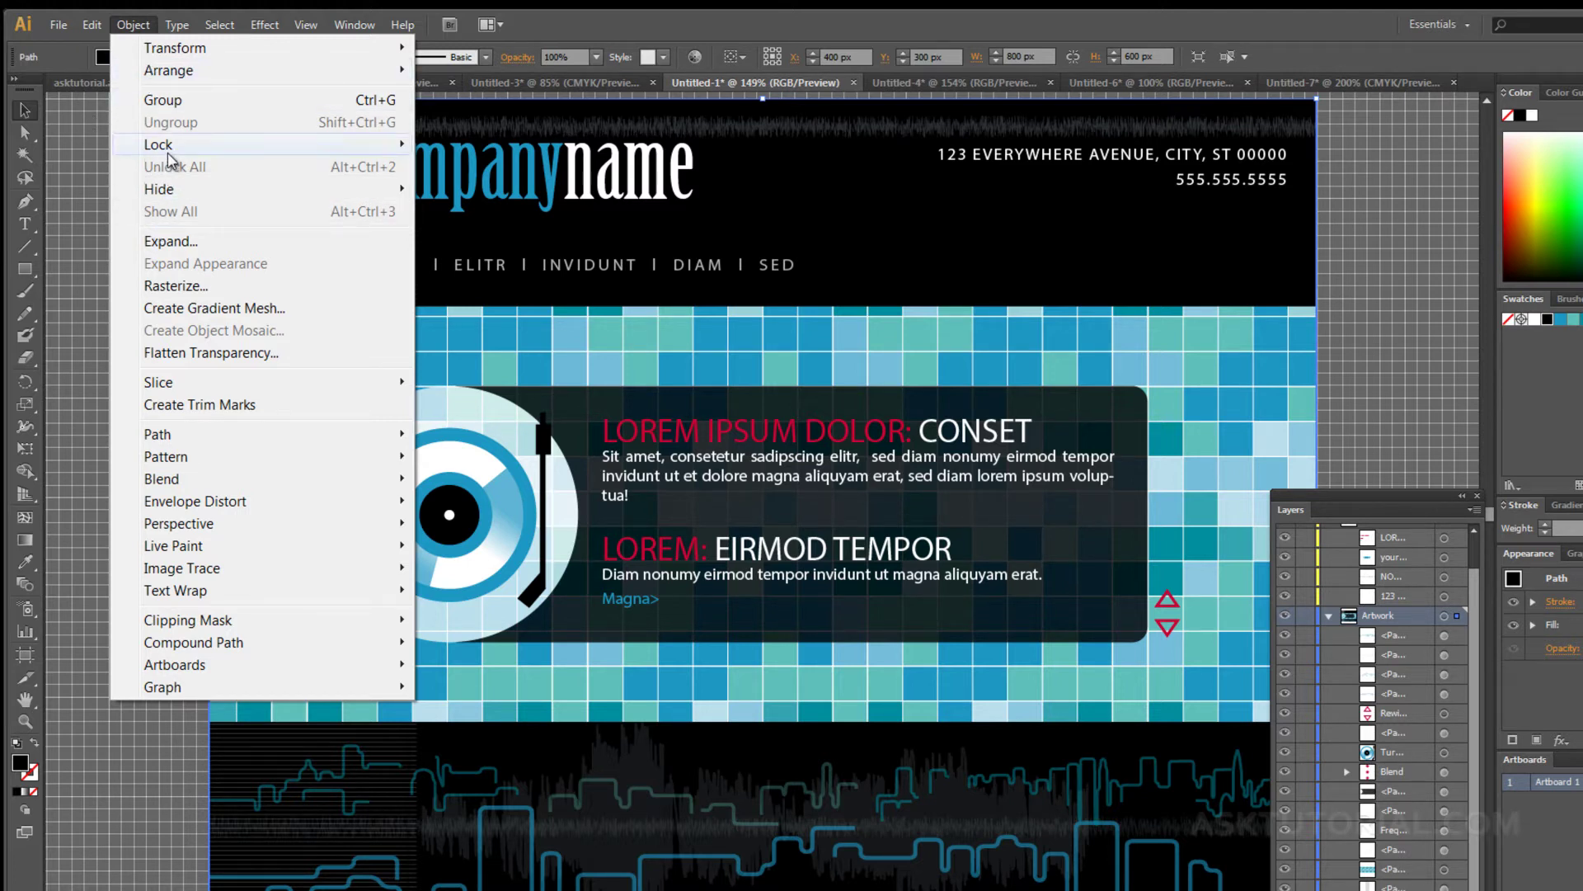
{"action": "mouse_move", "coordinate": [167, 154]}
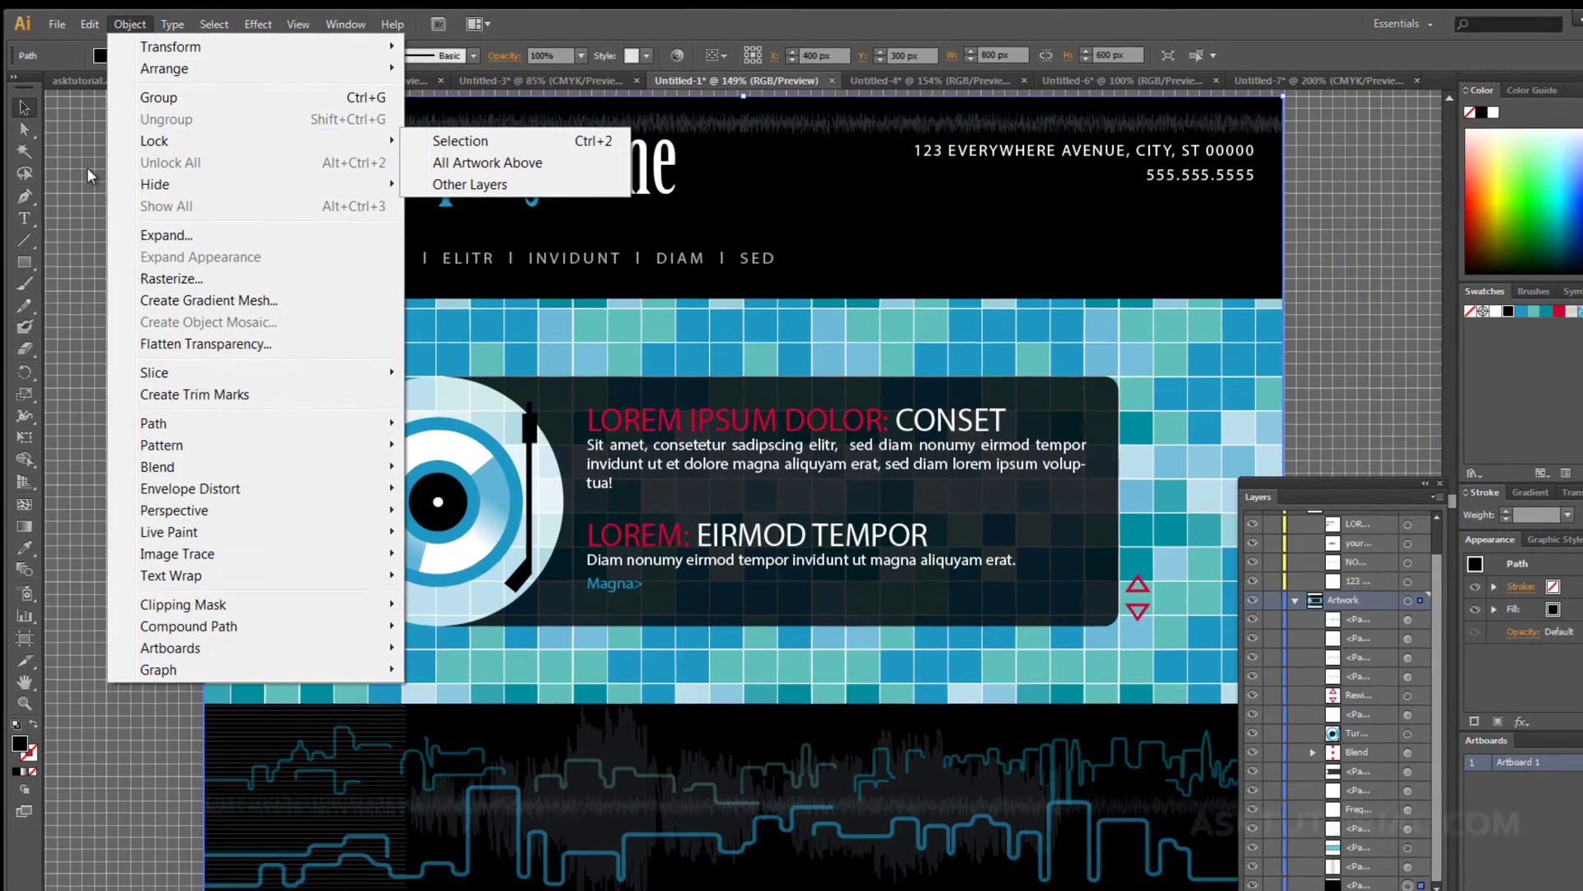
{"action": "left_click", "coordinate": [89, 181]}
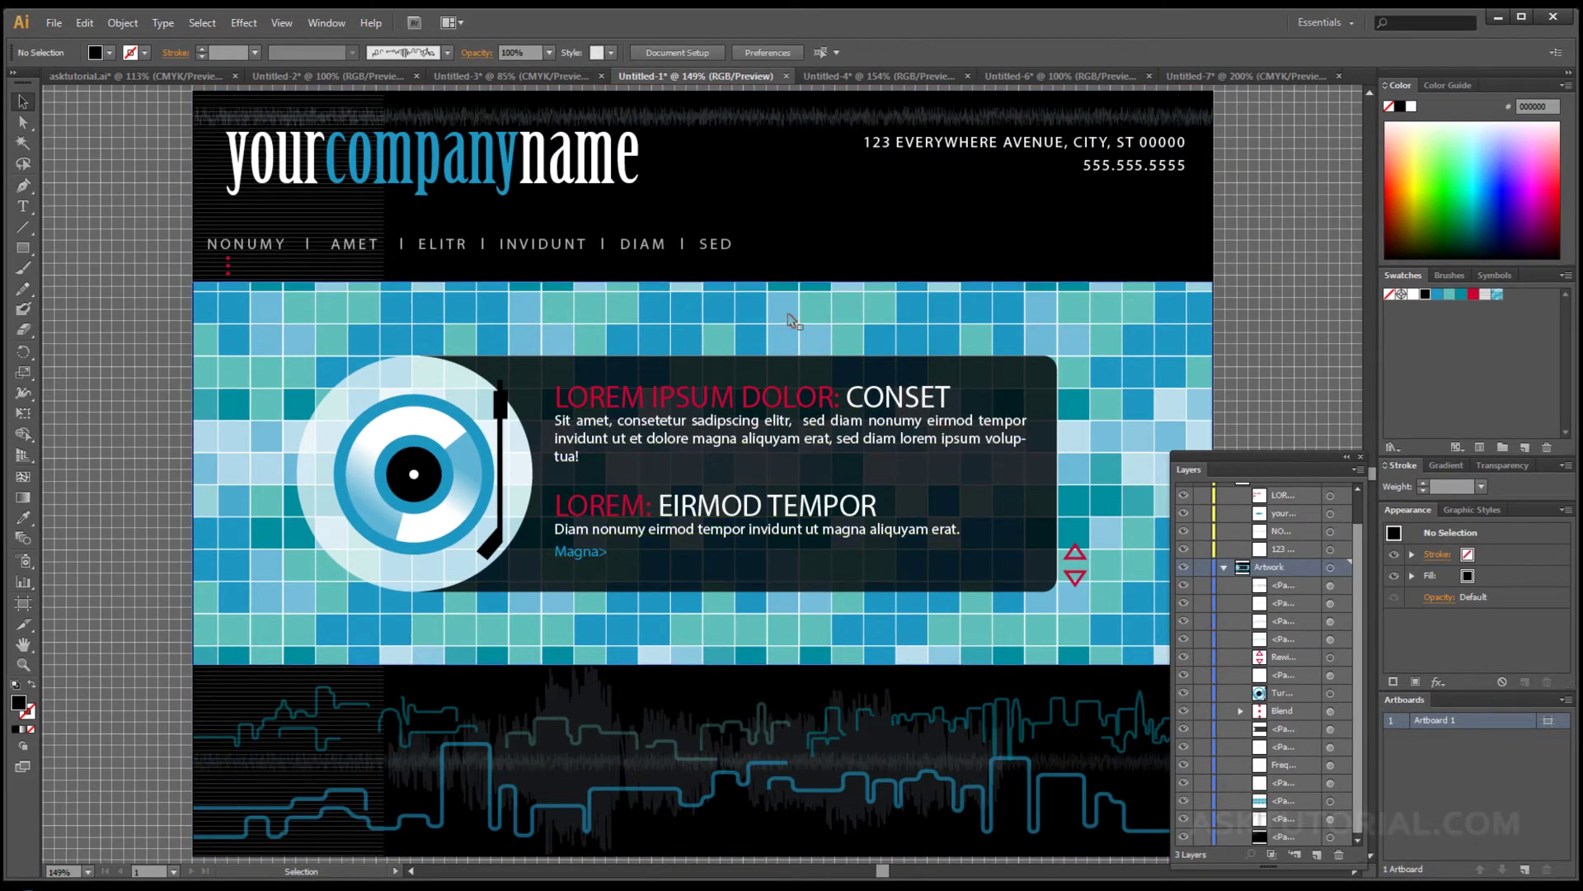
{"action": "left_click", "coordinate": [708, 682]}
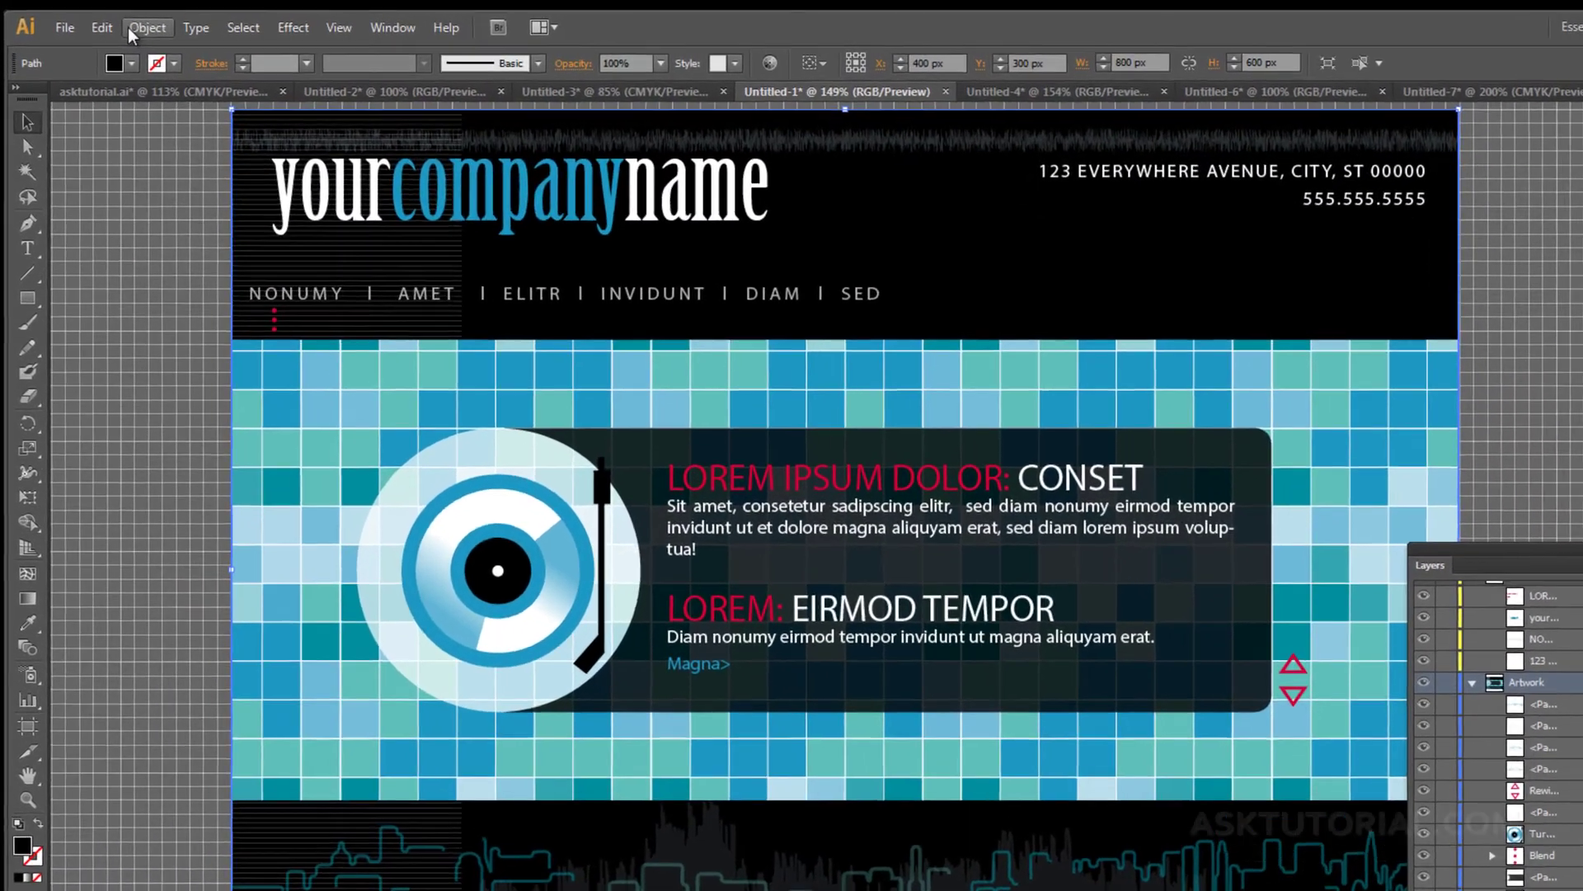
{"action": "left_click", "coordinate": [122, 22]}
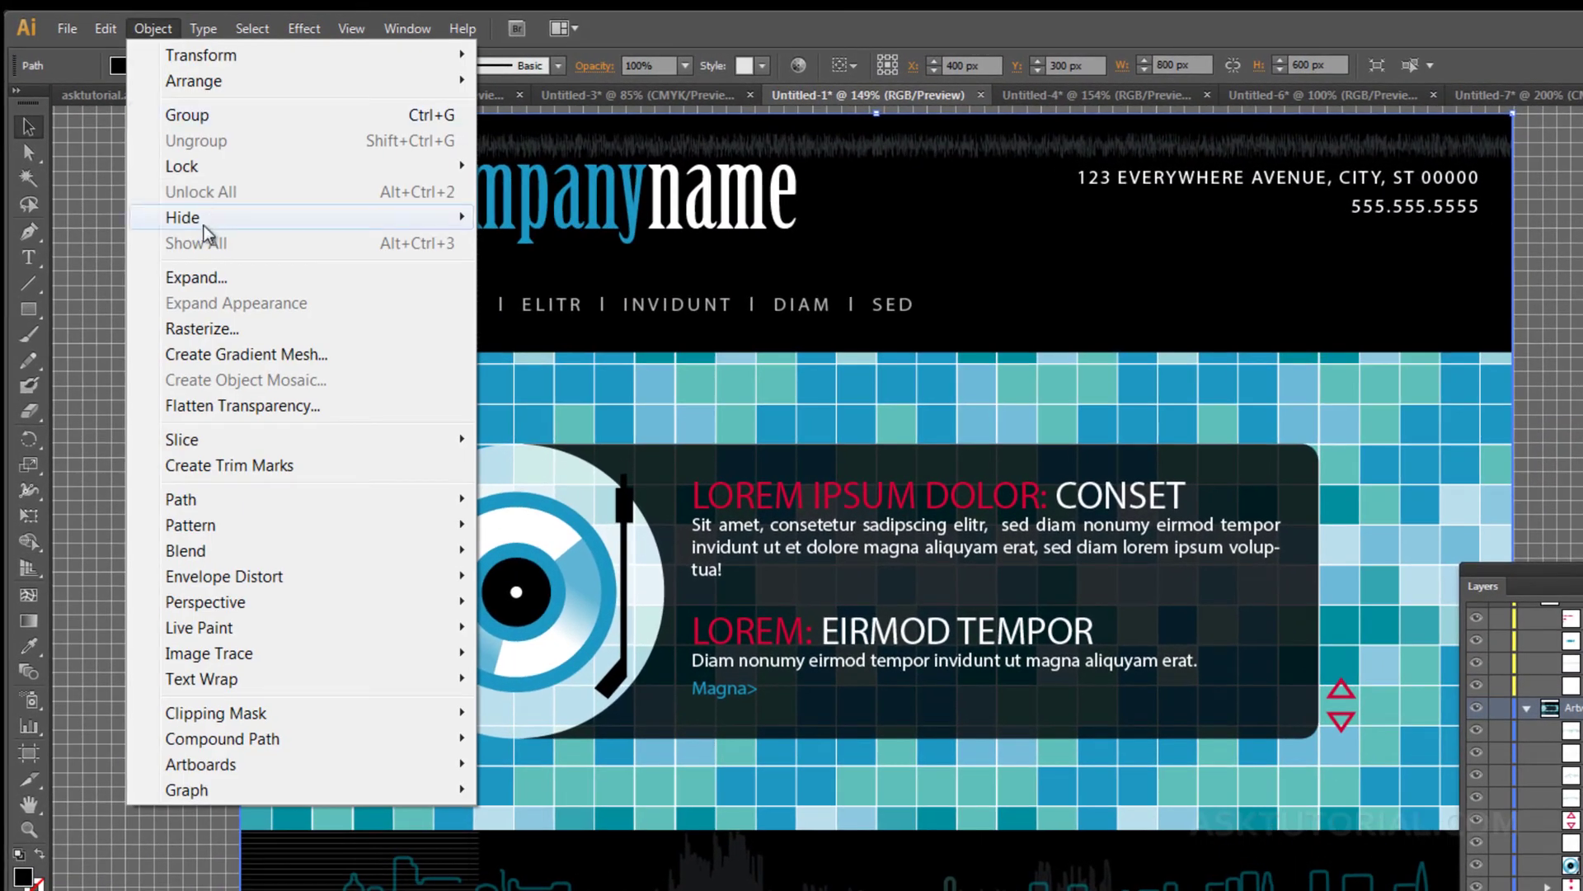
{"action": "mouse_move", "coordinate": [180, 169]}
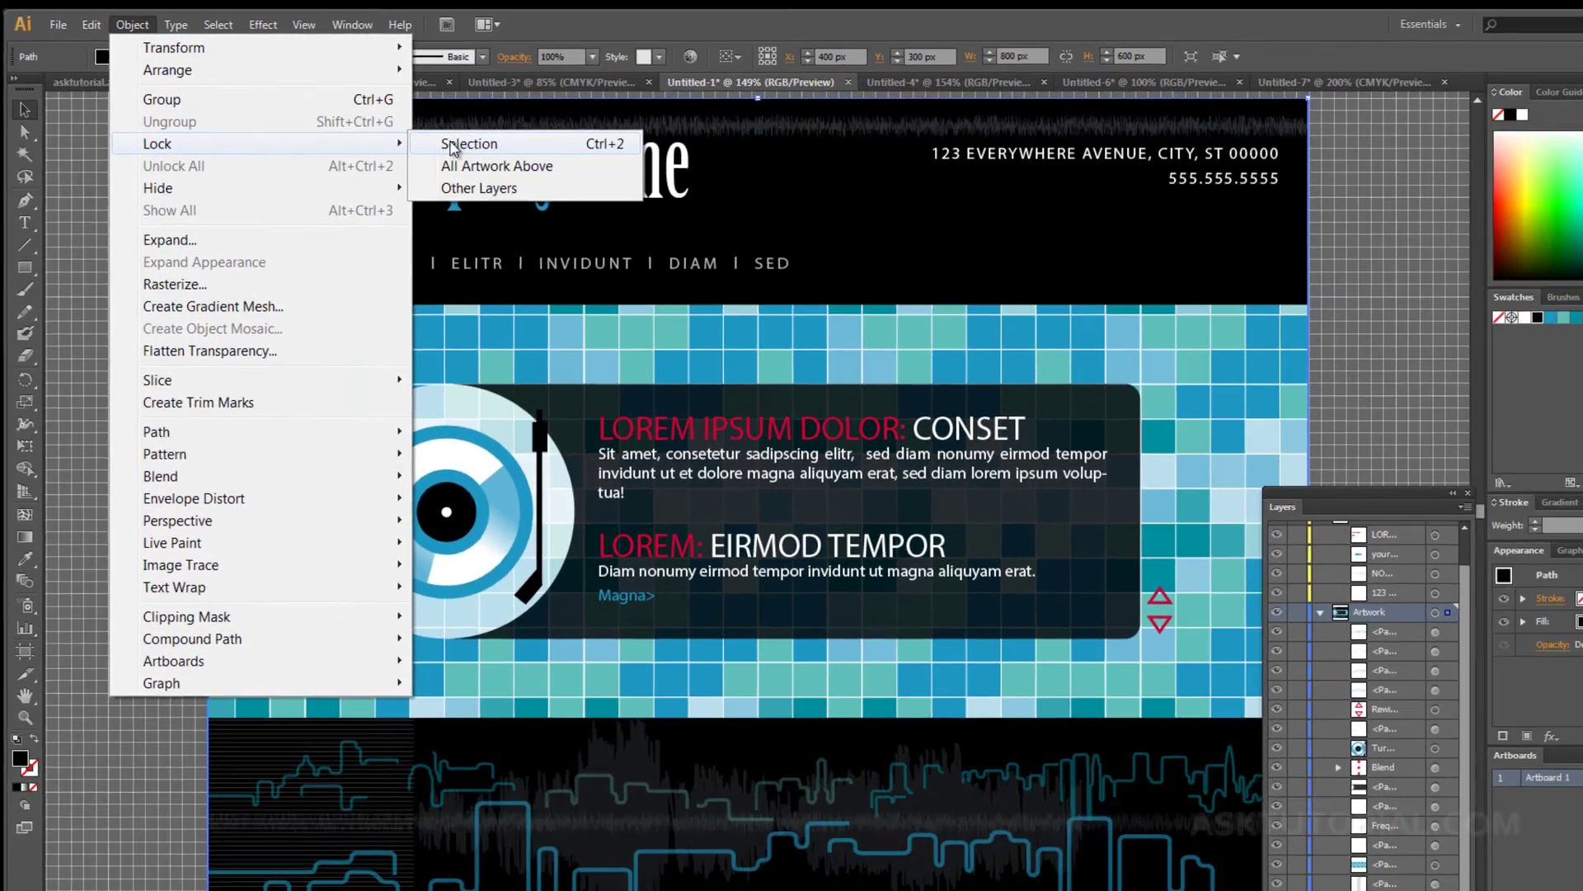
{"action": "left_click", "coordinate": [507, 168]}
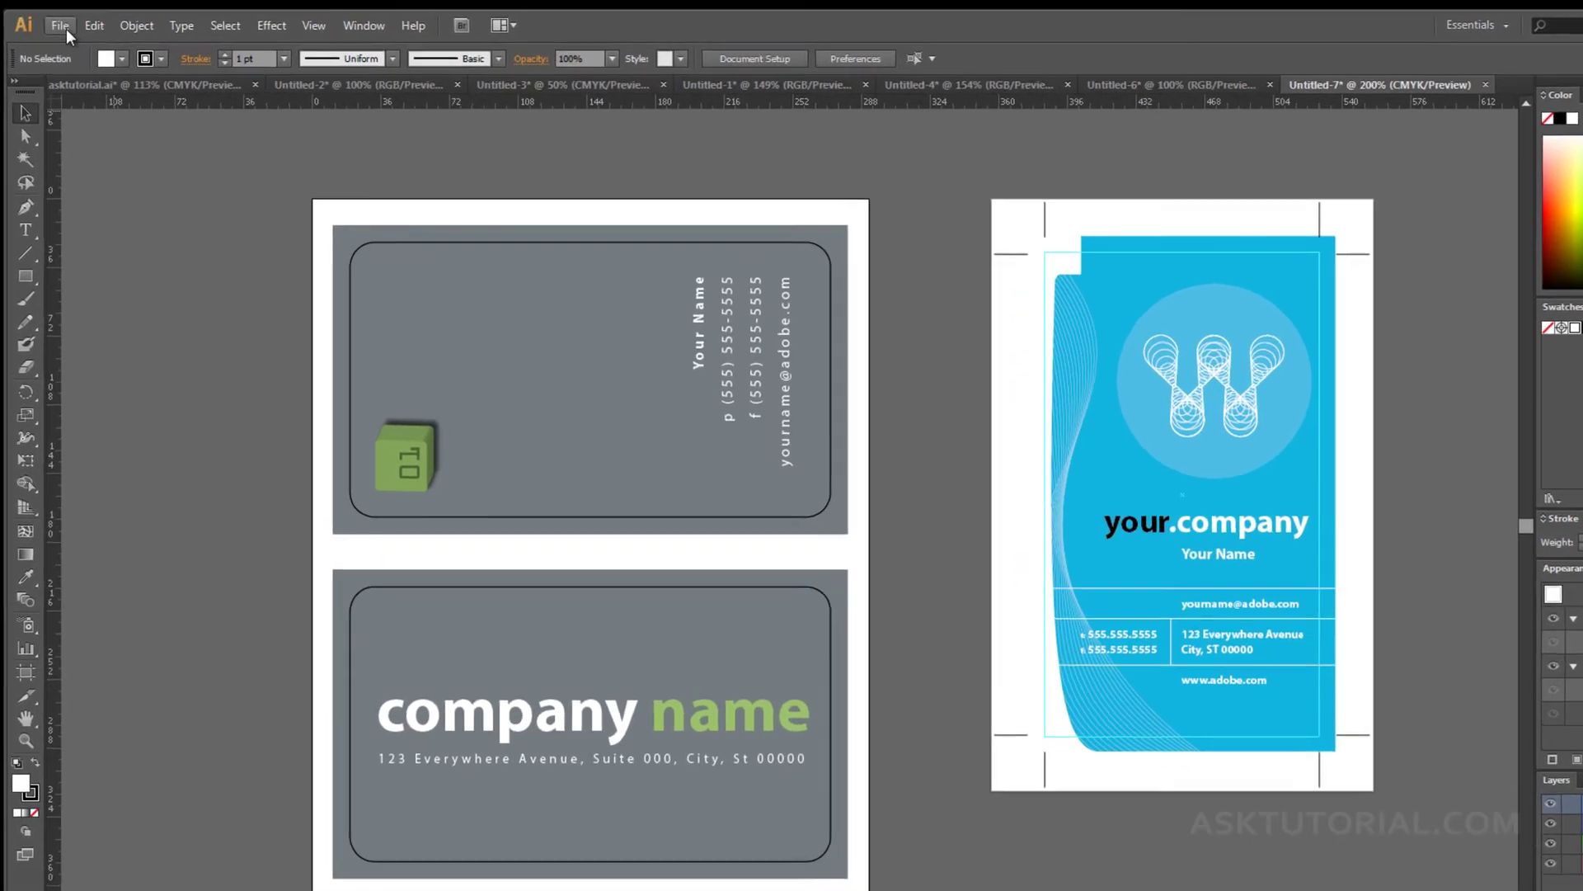
- Create a new document with 4 artboards of 800 x 600 px, 20 px spacing and 2 columns
{"action": "left_click", "coordinate": [60, 26]}
{"action": "left_click", "coordinate": [104, 54]}
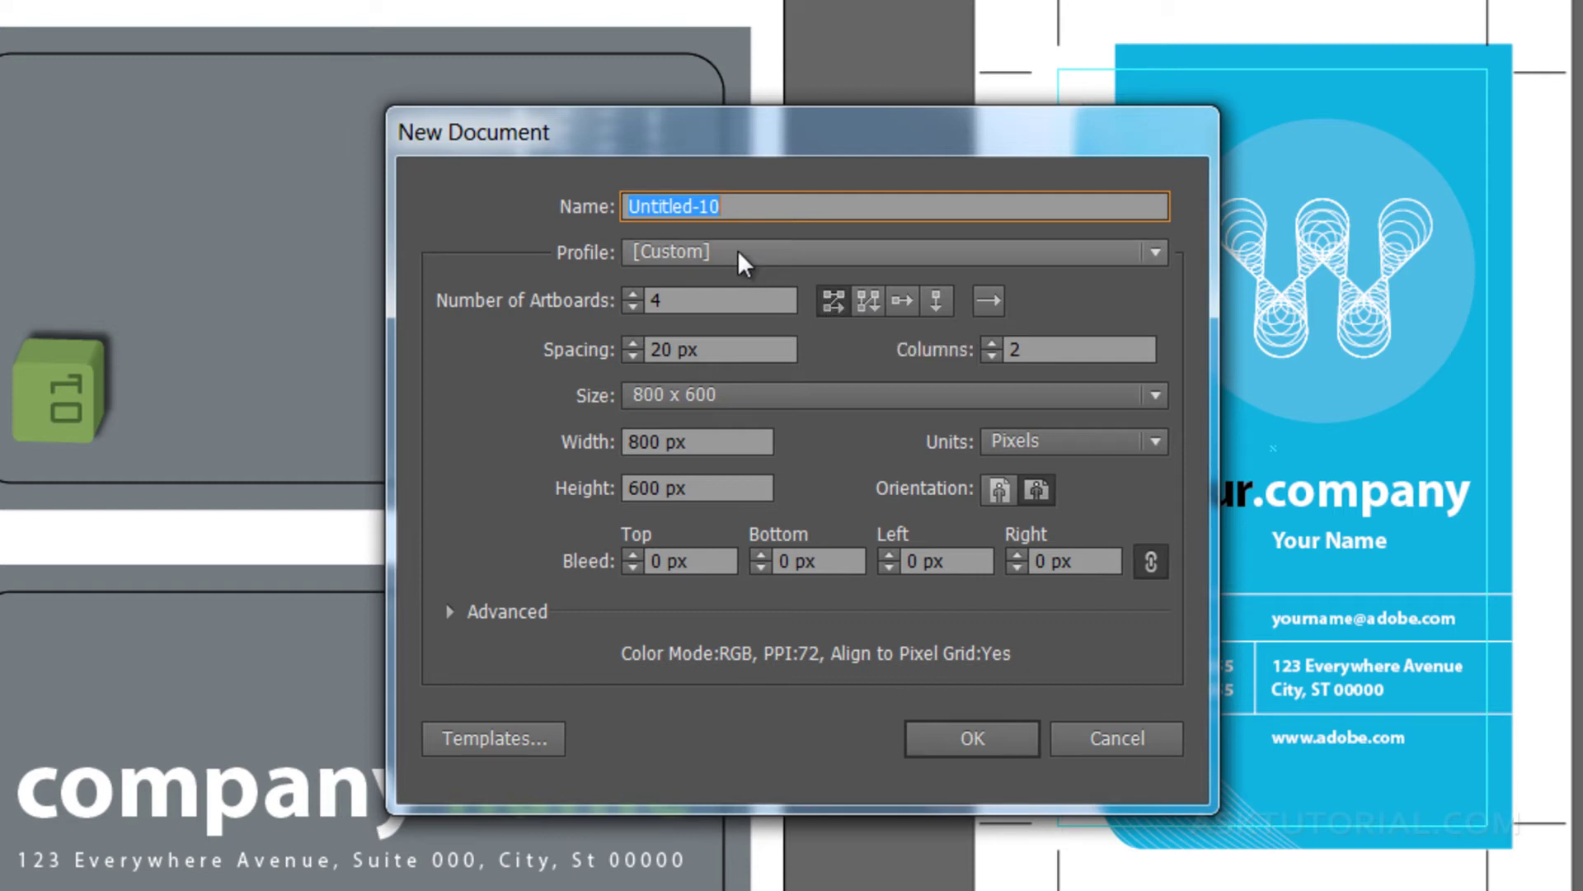
{"action": "left_click", "coordinate": [875, 299]}
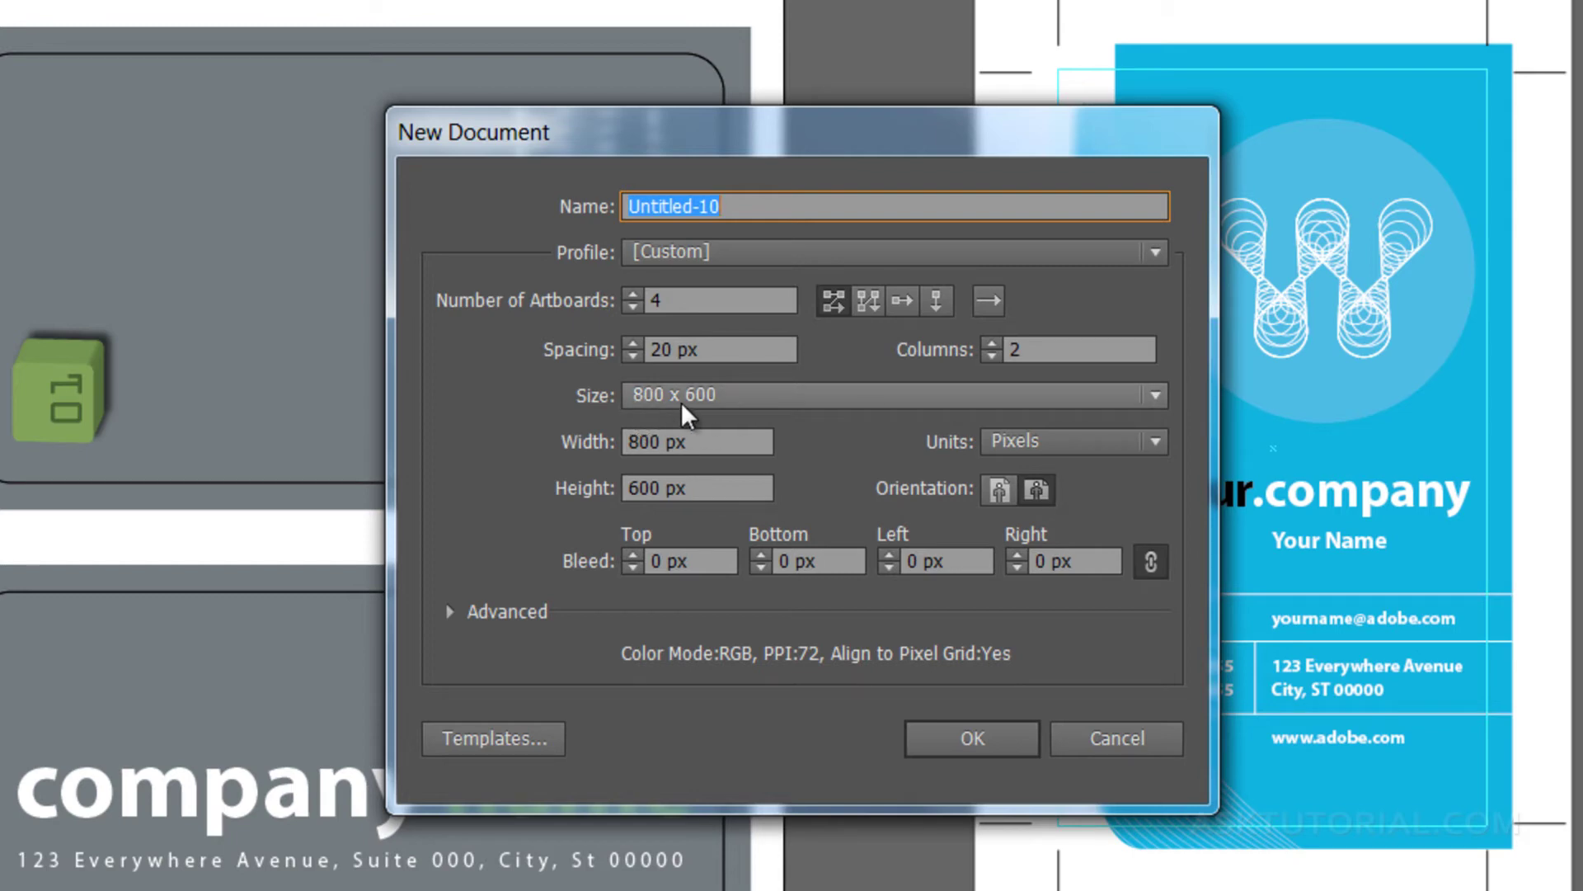
{"action": "left_click", "coordinate": [958, 731]}
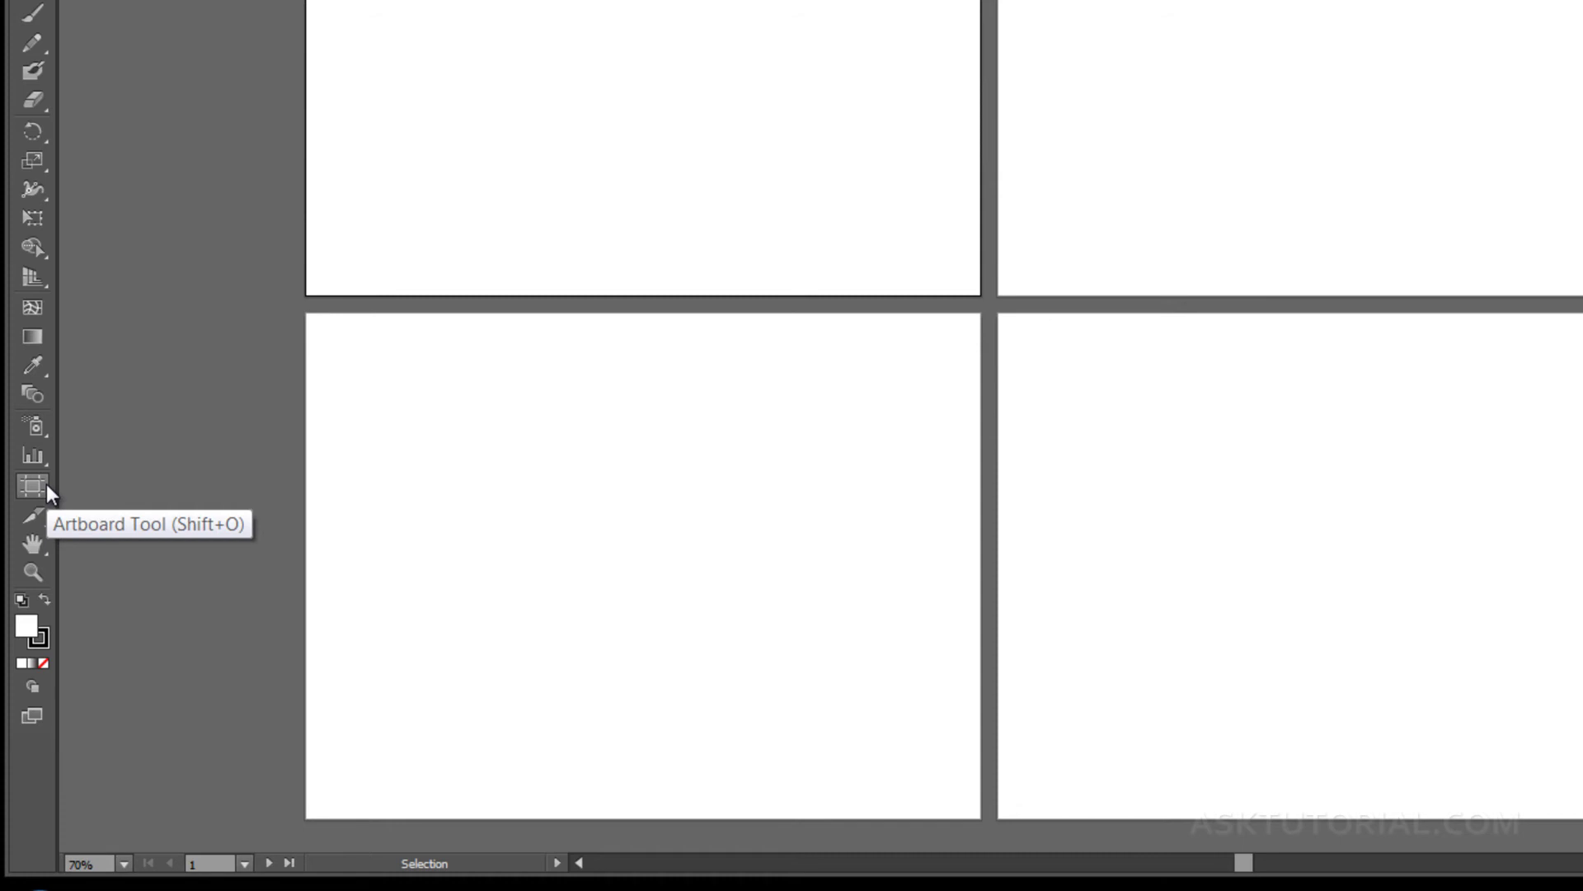
- Activate the Artboard tool and select each of the four artboards in turn, cycling through them several times
{"action": "left_click", "coordinate": [37, 487]}
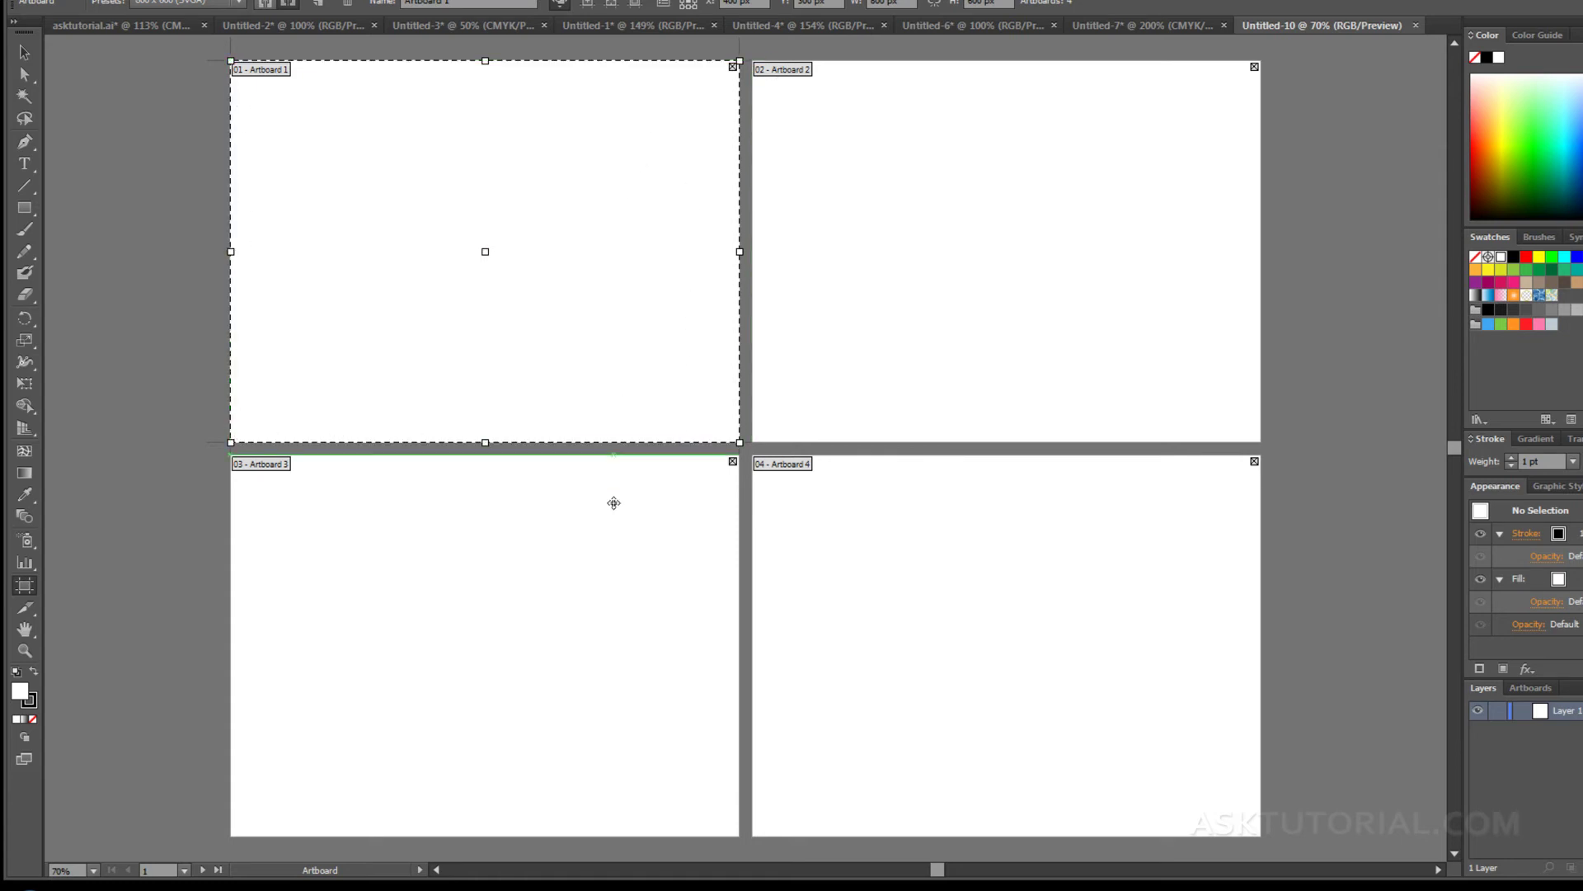
{"action": "left_click", "coordinate": [574, 572]}
{"action": "left_click", "coordinate": [898, 308]}
{"action": "left_click", "coordinate": [908, 574]}
{"action": "left_click", "coordinate": [615, 577]}
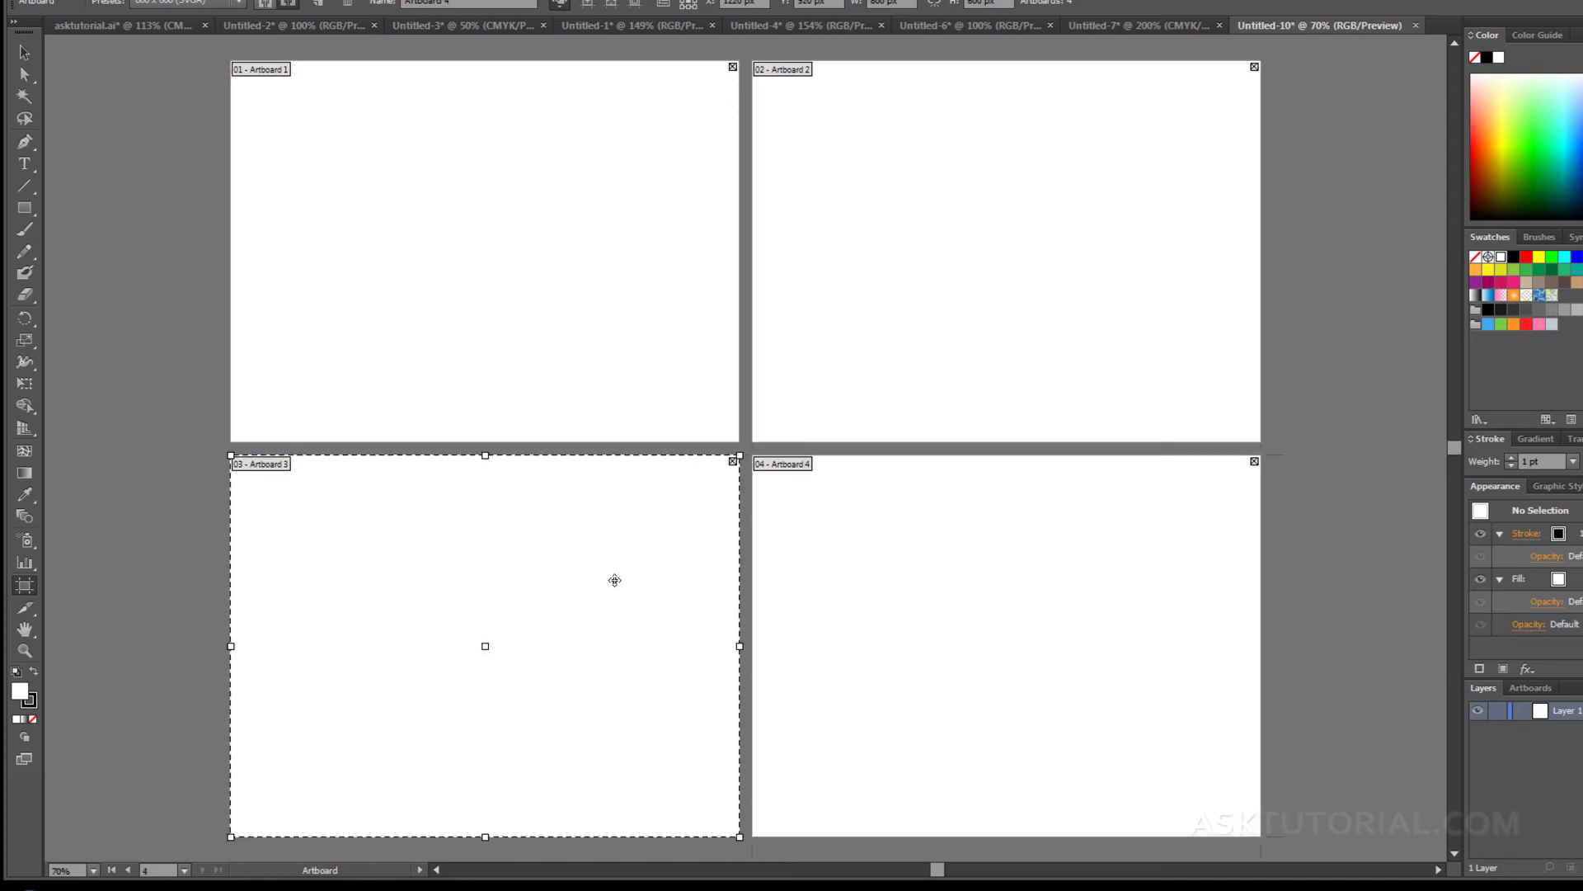
{"action": "left_click", "coordinate": [611, 343]}
{"action": "left_click", "coordinate": [904, 296]}
{"action": "left_click", "coordinate": [906, 566]}
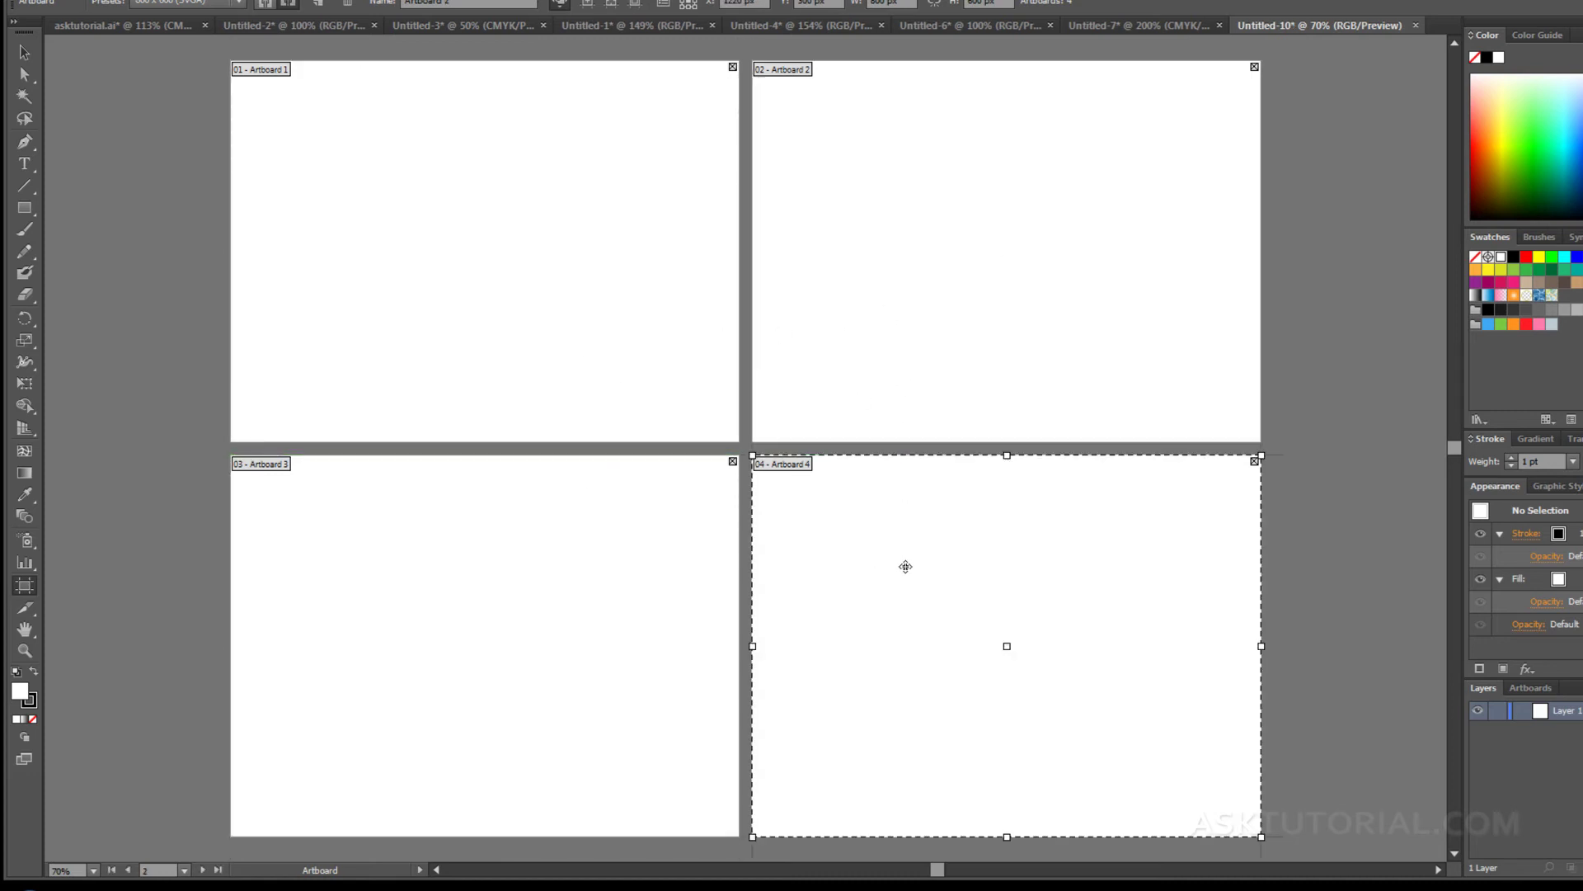
{"action": "left_click", "coordinate": [559, 569]}
{"action": "left_click", "coordinate": [576, 346]}
{"action": "left_click", "coordinate": [947, 325]}
{"action": "left_click", "coordinate": [699, 552]}
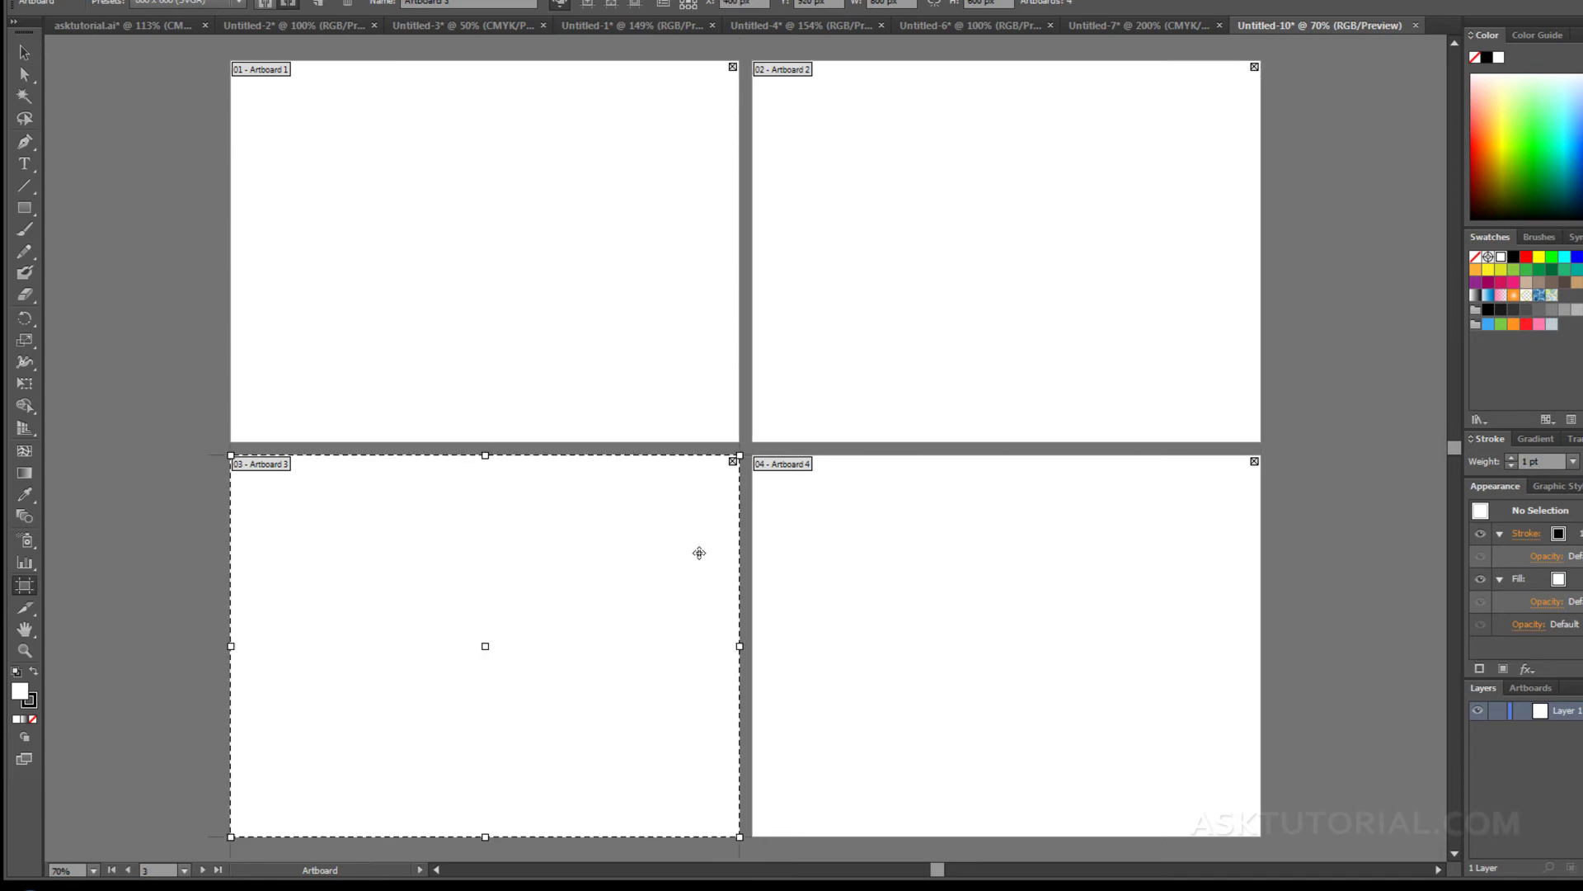
{"action": "left_click", "coordinate": [462, 259]}
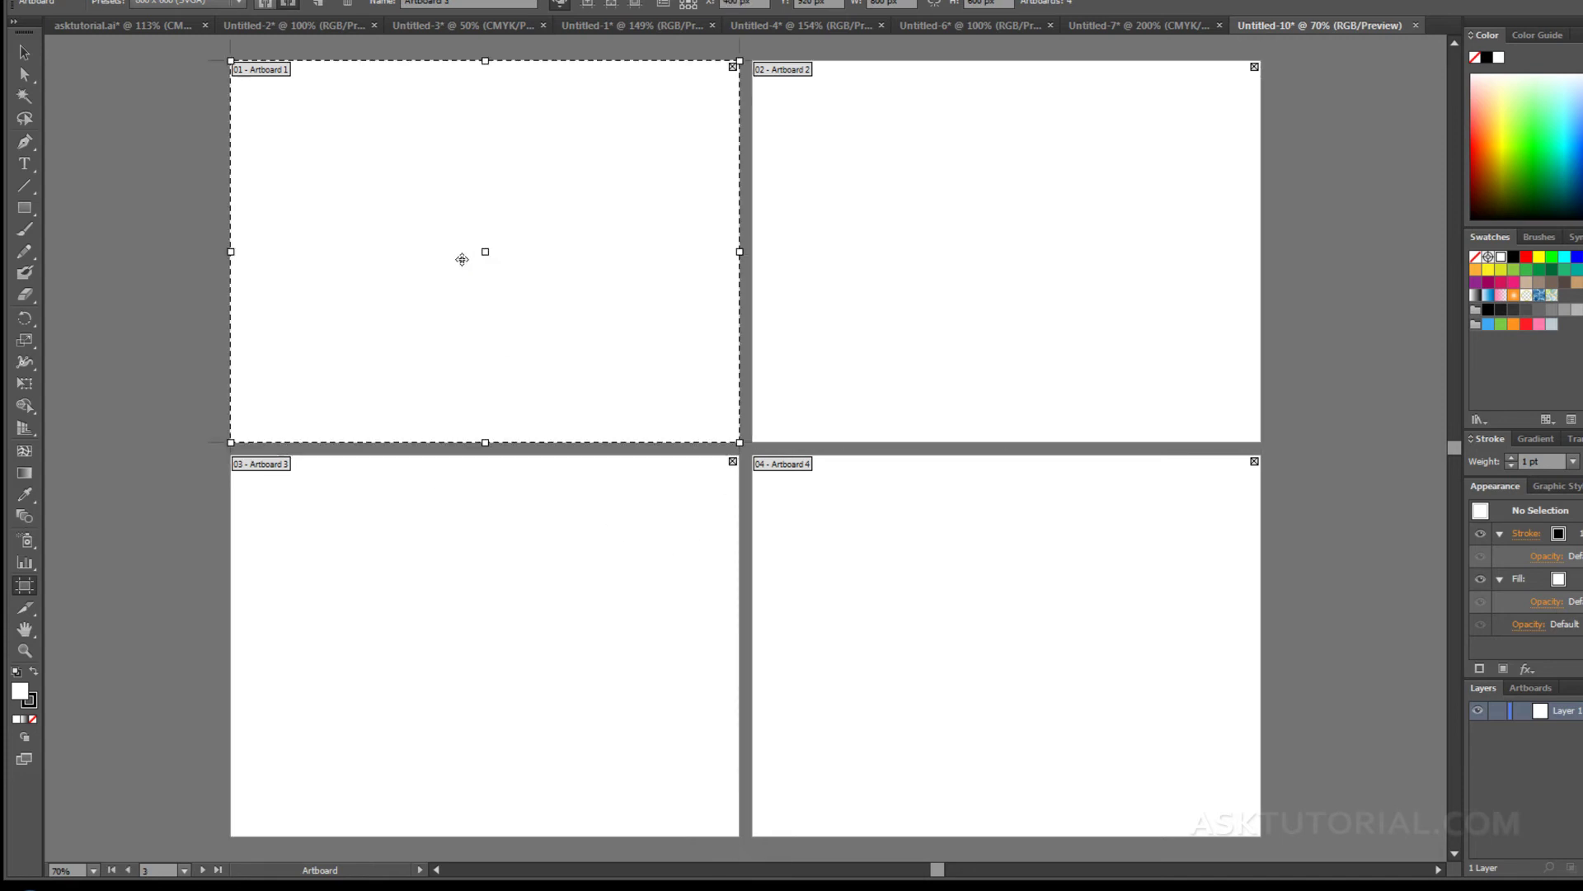
{"action": "left_click", "coordinate": [928, 279]}
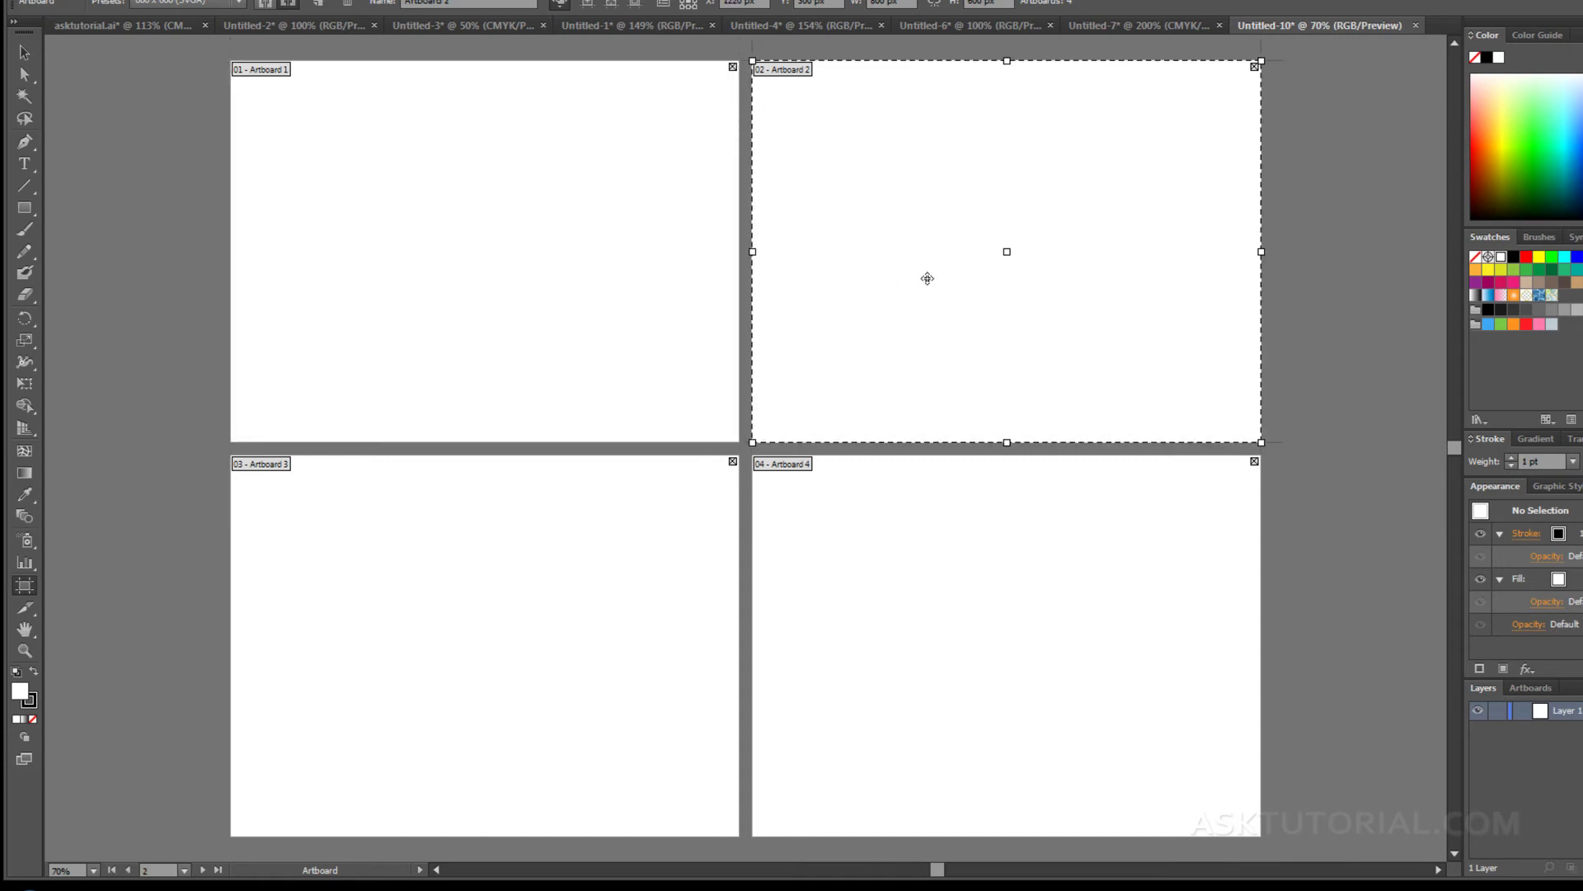
{"action": "left_click", "coordinate": [485, 632]}
{"action": "left_click", "coordinate": [908, 631]}
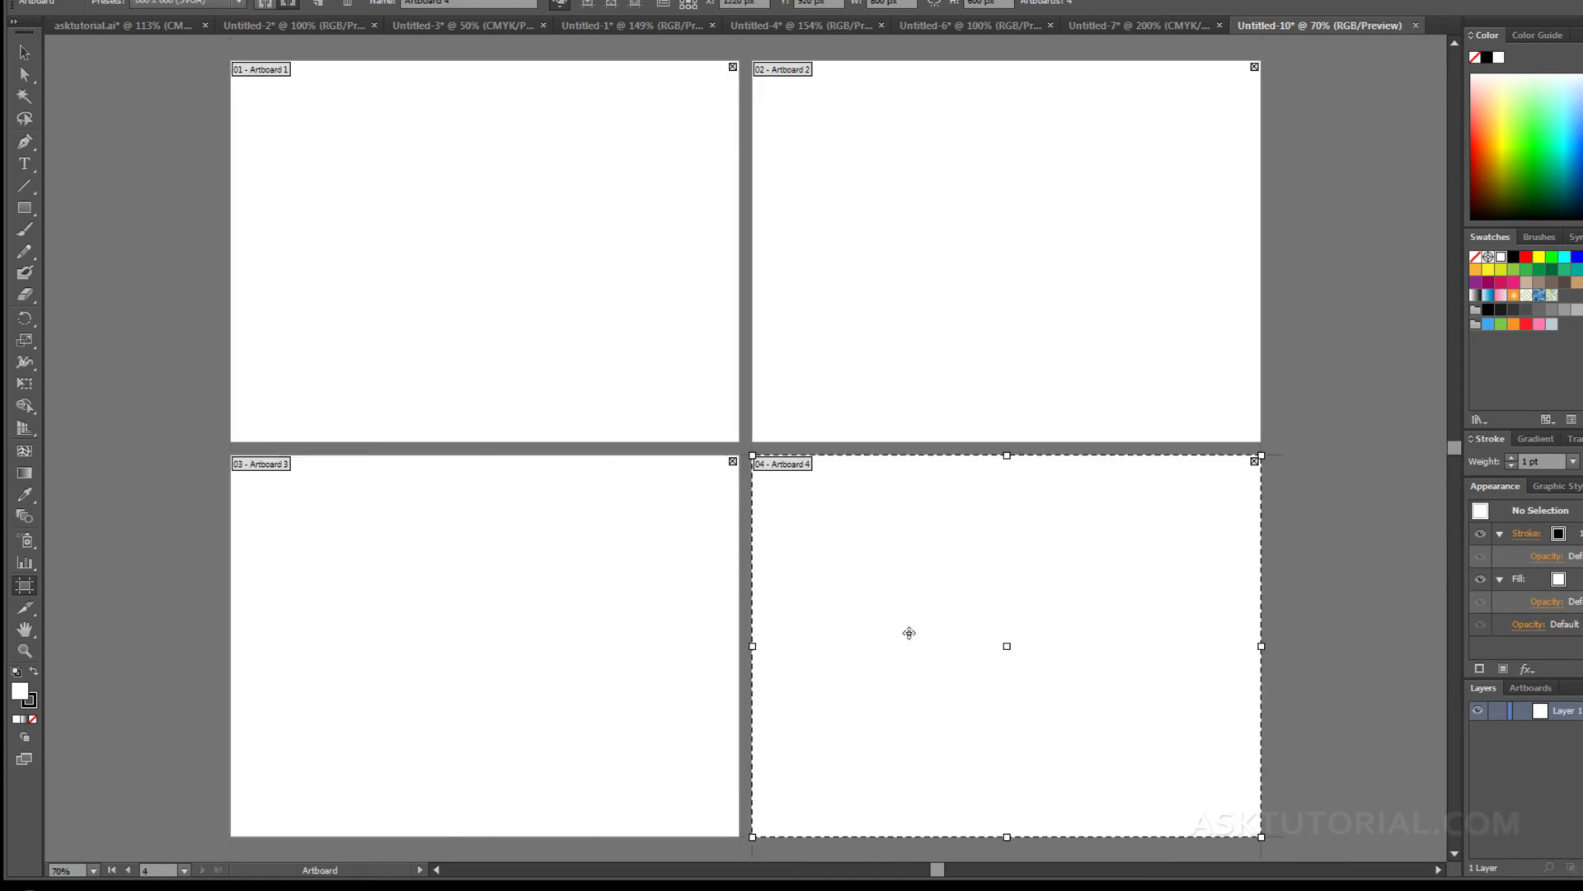
- Select Artboard 3 and raise its lower edge to reduce its height to about 351 px
{"action": "left_click", "coordinate": [532, 605]}
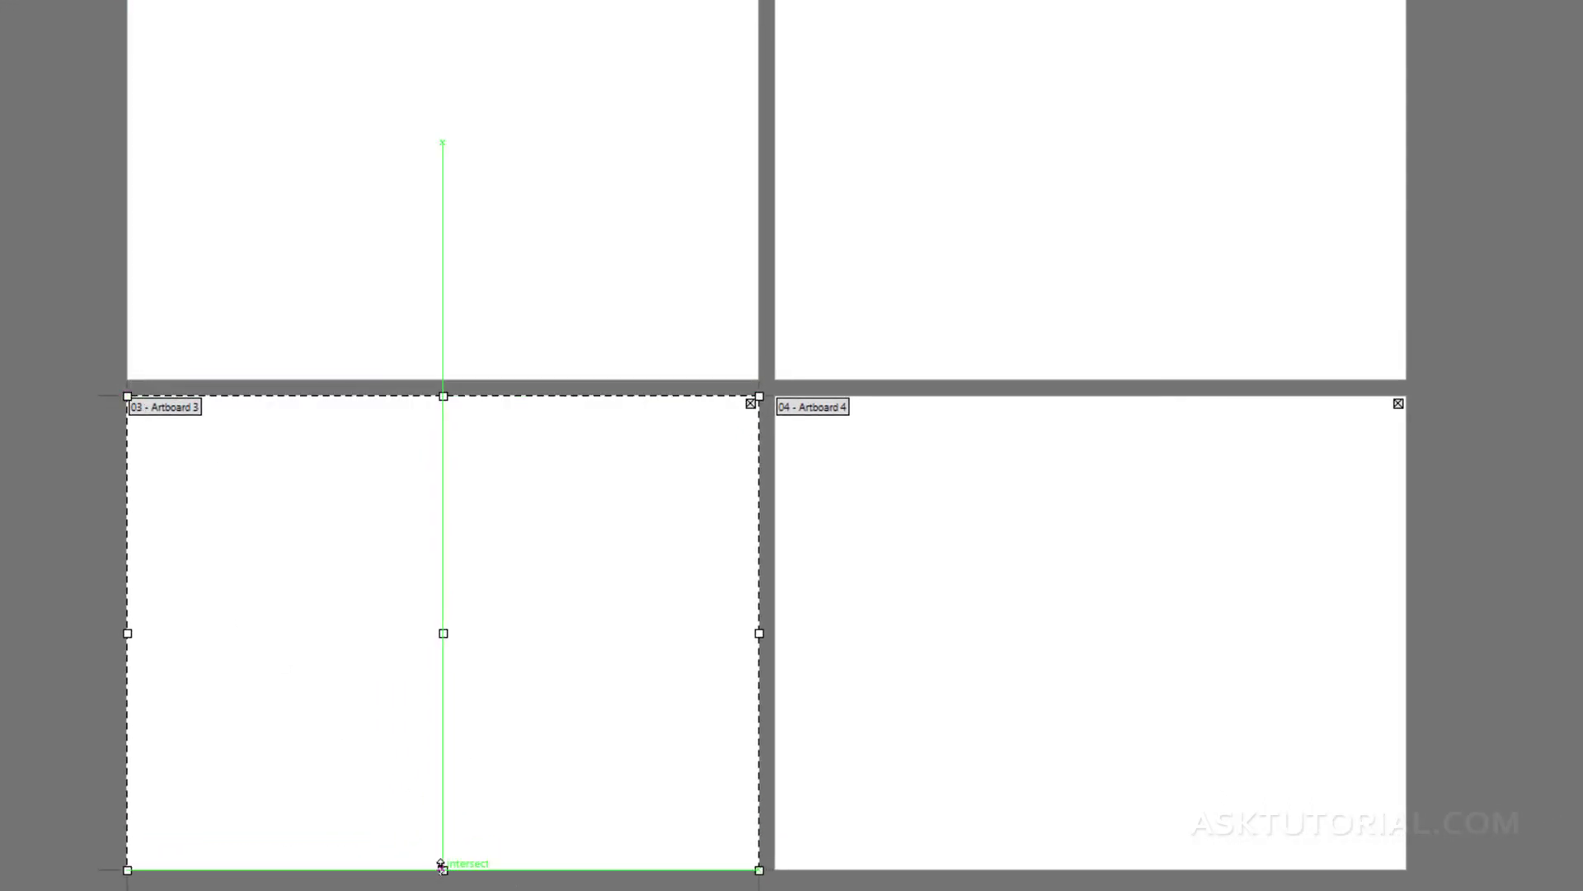
{"action": "left_click_drag", "start_coordinate": [443, 867], "coordinate": [451, 674]}
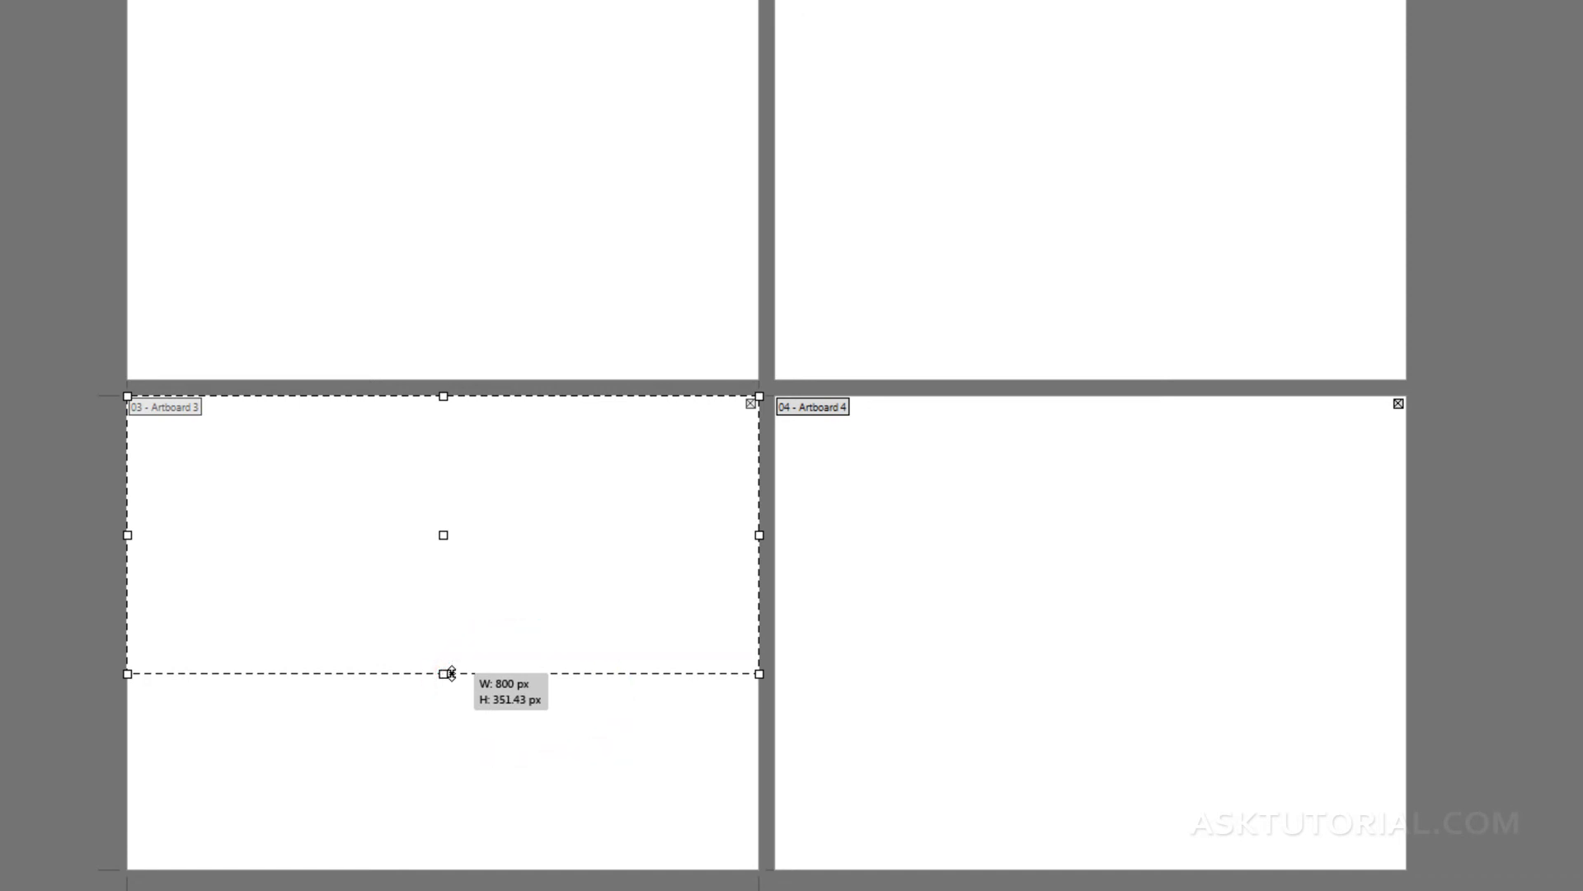
- Narrow Artboard 3 to about 582 px wide and shrink Artboard 4 to about 501 x 351 px from its lower-right corner
{"action": "left_click_drag", "start_coordinate": [451, 674], "coordinate": [451, 674]}
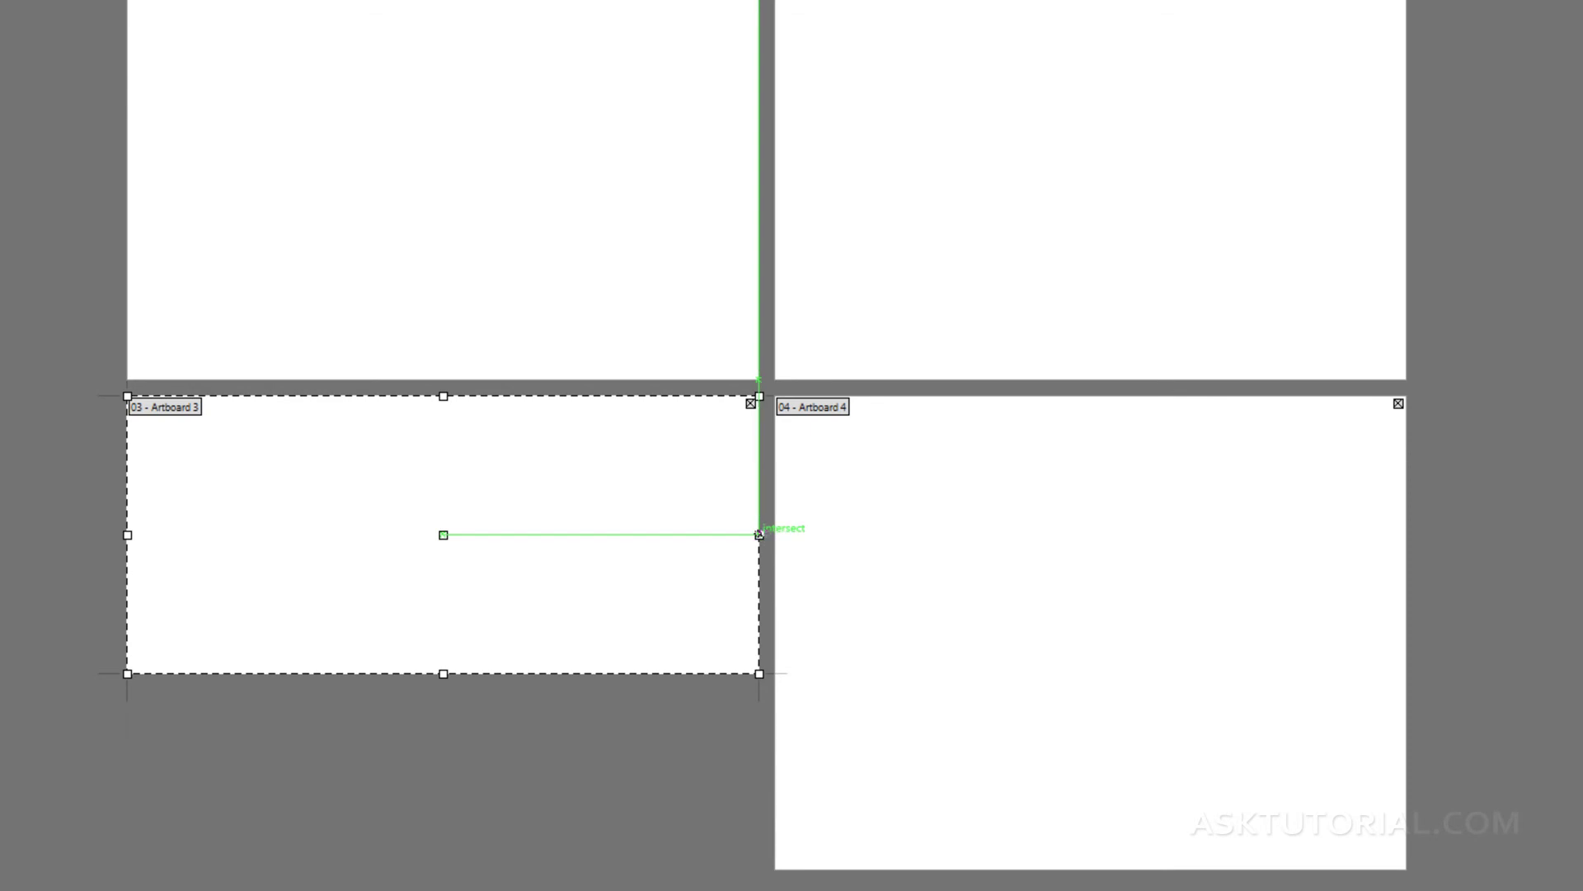
{"action": "left_click_drag", "start_coordinate": [759, 534], "coordinate": [586, 535]}
{"action": "left_click", "coordinate": [815, 518]}
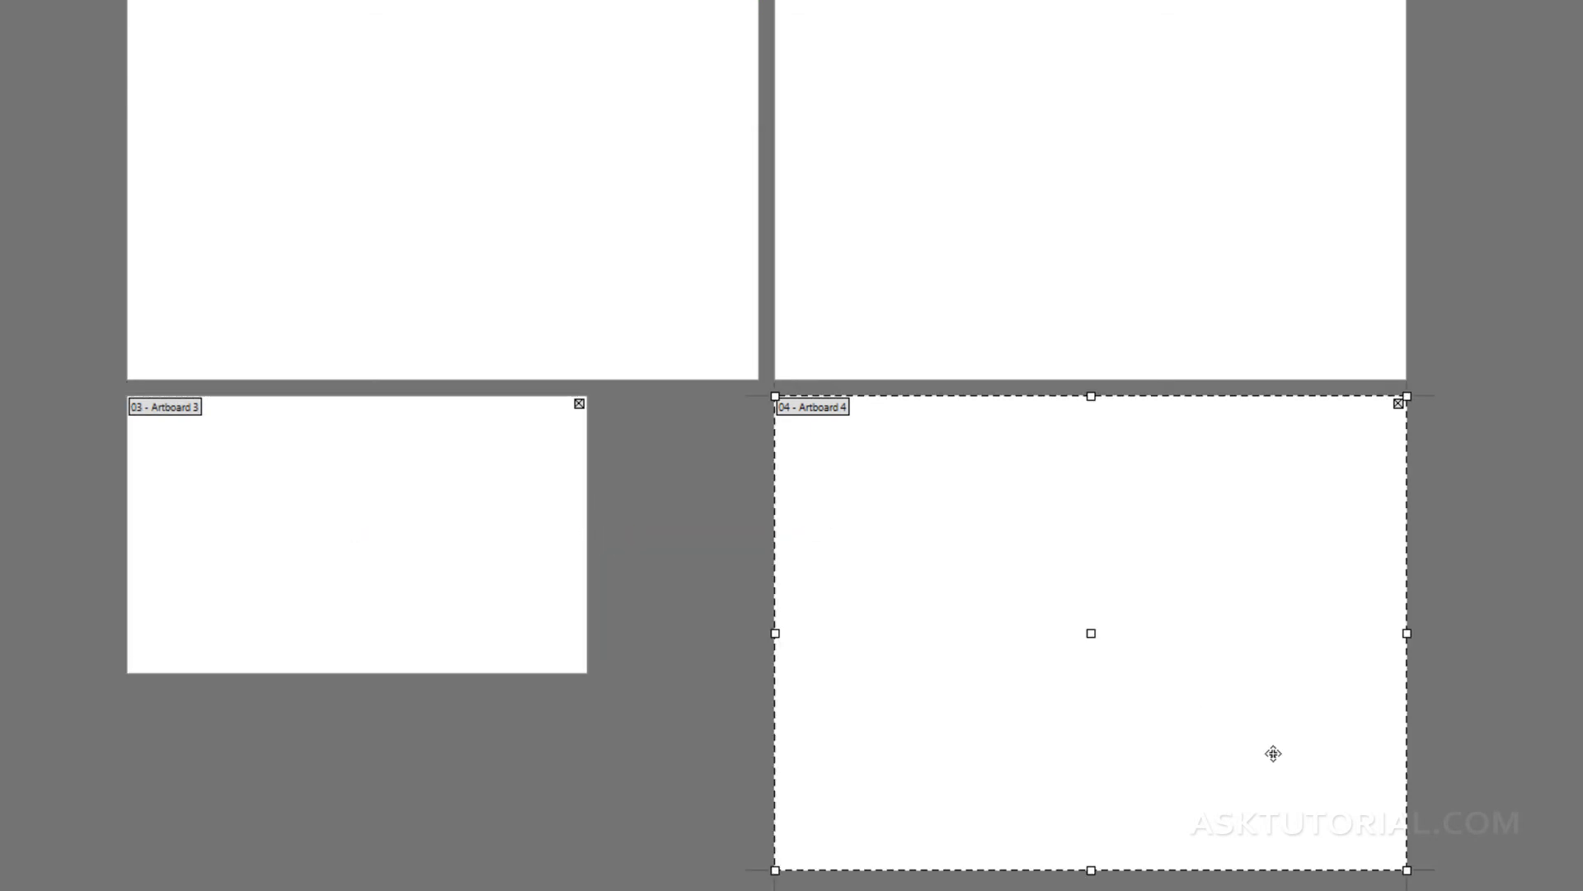
{"action": "left_click_drag", "start_coordinate": [1407, 868], "coordinate": [1170, 673]}
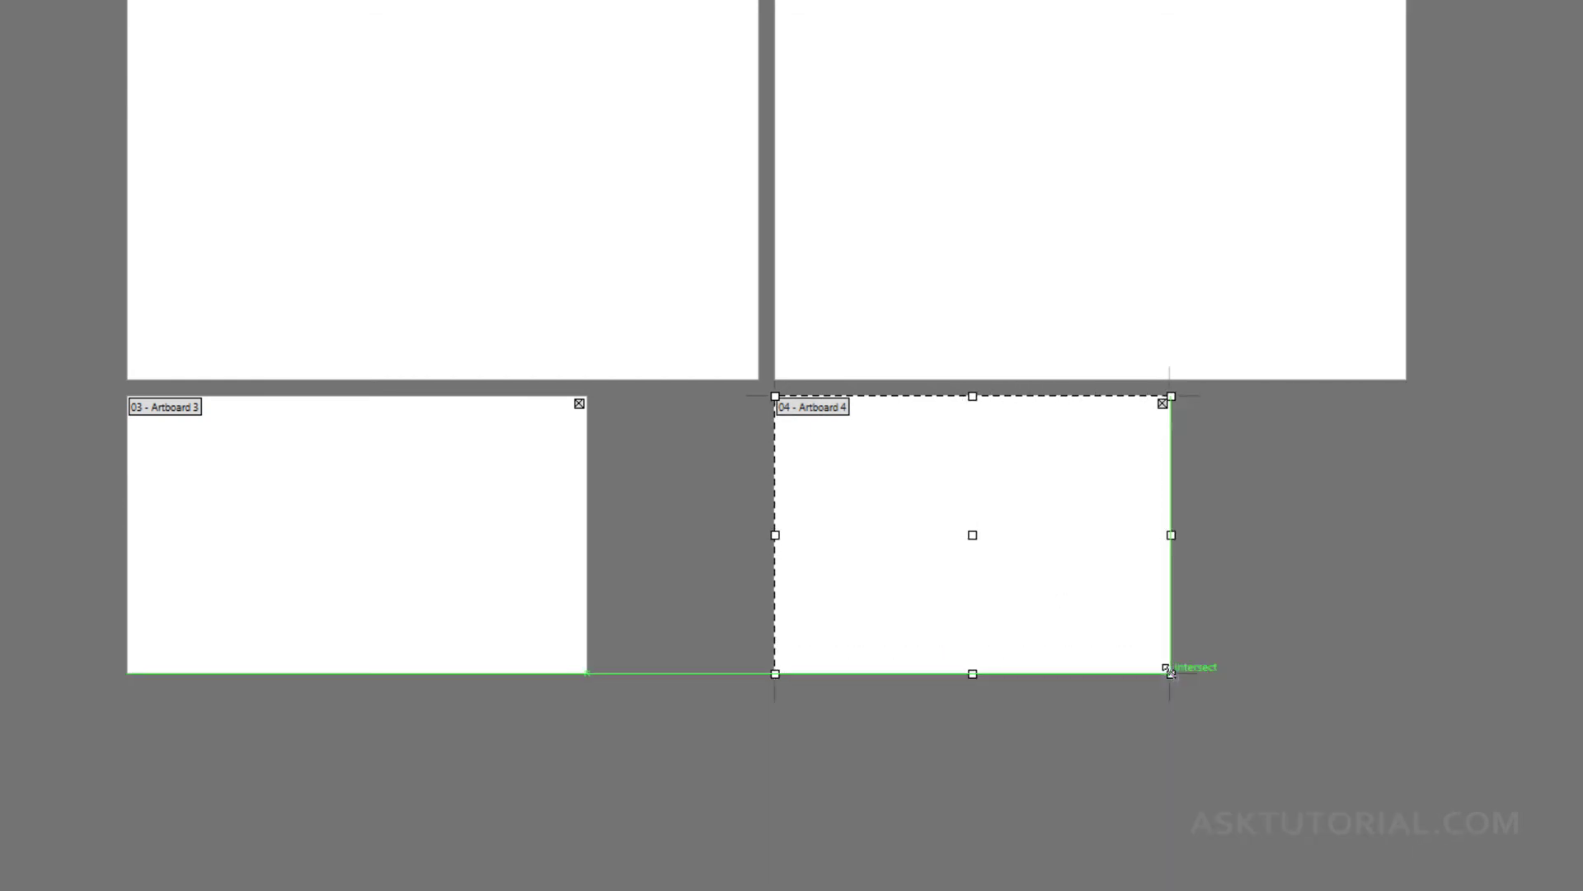
- Select Artboard 2 and lower its upper edge to make it a shallow horizontal strip
{"action": "left_click", "coordinate": [1151, 148]}
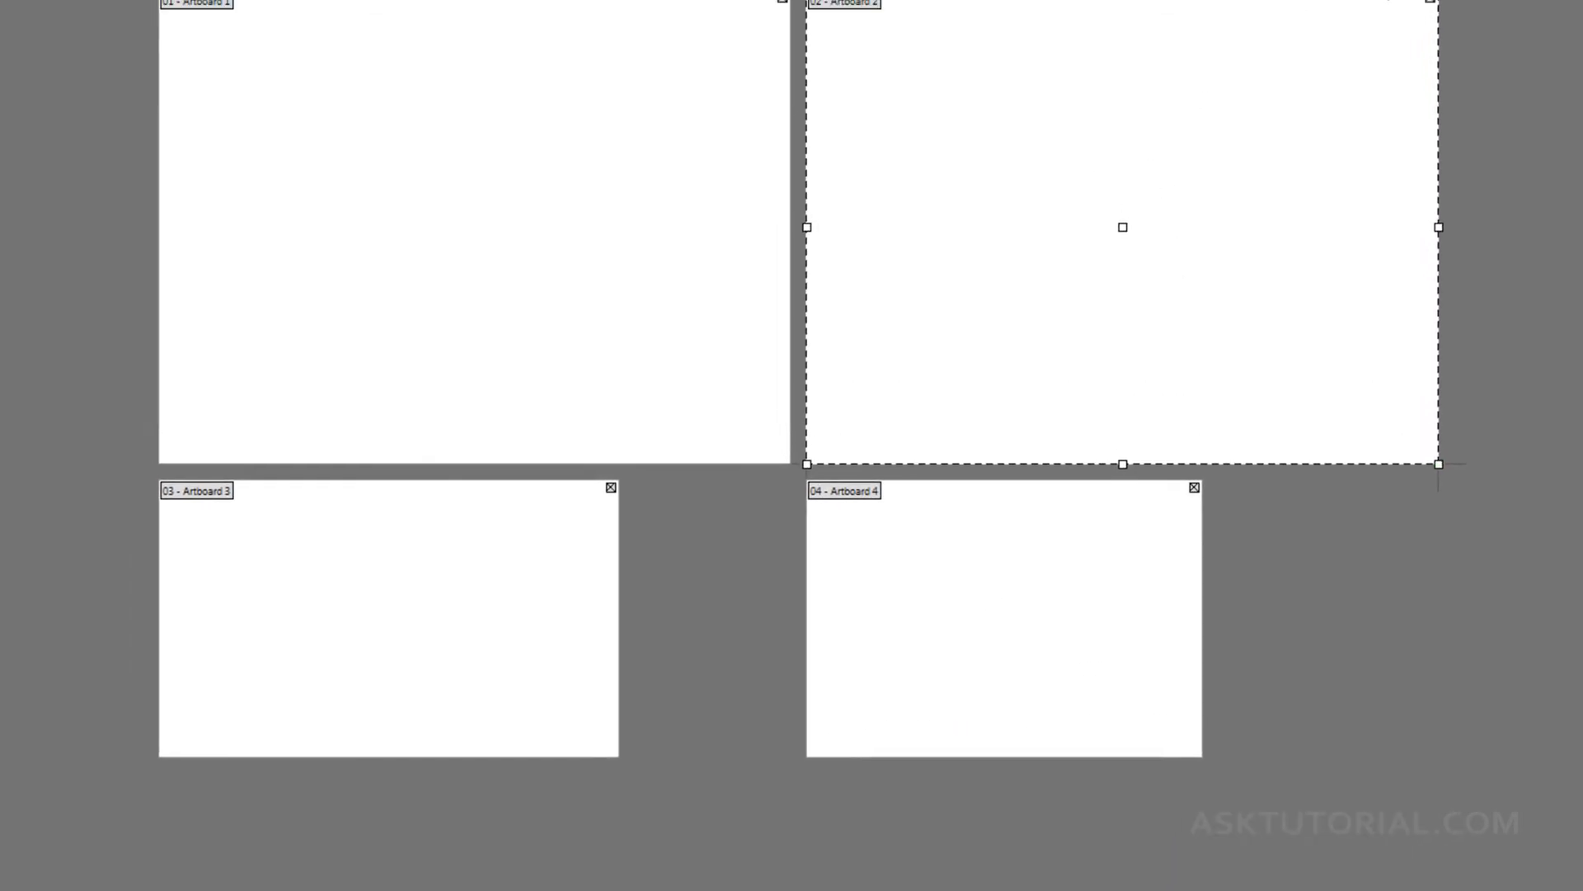
{"action": "left_click_drag", "start_coordinate": [1139, 42], "coordinate": [1152, 409]}
- Select the four artboards in turn and examine their individual width and height values
{"action": "left_click", "coordinate": [1039, 607]}
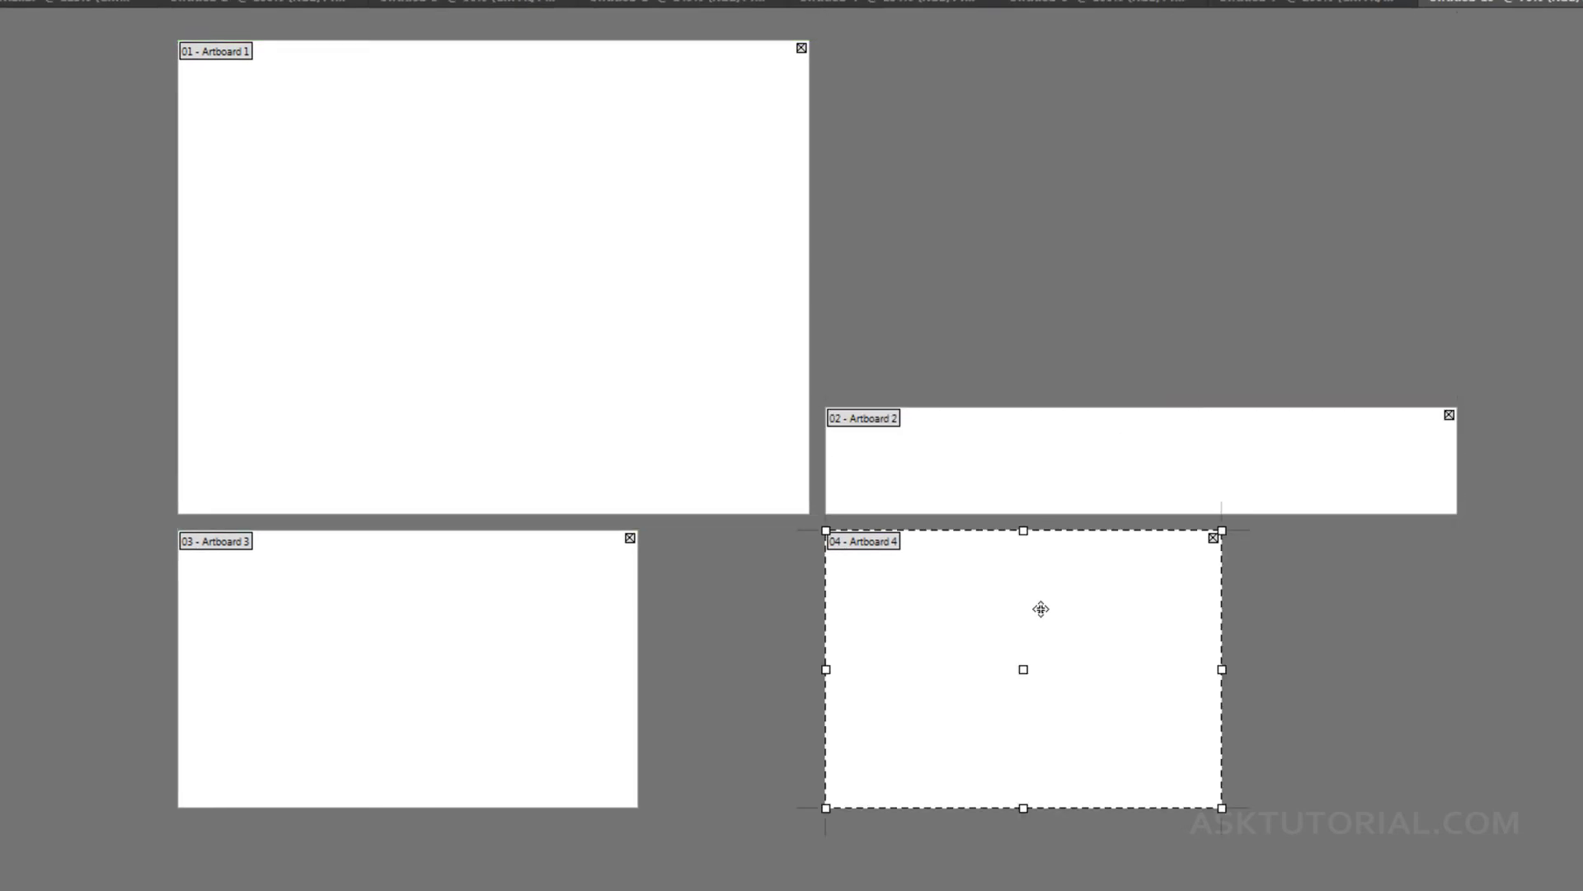
{"action": "mouse_move", "coordinate": [997, 615]}
{"action": "left_mouse_down"}
{"action": "mouse_move", "coordinate": [1070, 615]}
{"action": "mouse_move", "coordinate": [964, 615]}
{"action": "mouse_move", "coordinate": [1005, 617]}
{"action": "mouse_move", "coordinate": [998, 672]}
{"action": "mouse_move", "coordinate": [1001, 619]}
{"action": "left_mouse_up"}
{"action": "left_click", "coordinate": [653, 338]}
{"action": "left_click", "coordinate": [985, 764]}
{"action": "left_click", "coordinate": [561, 612]}
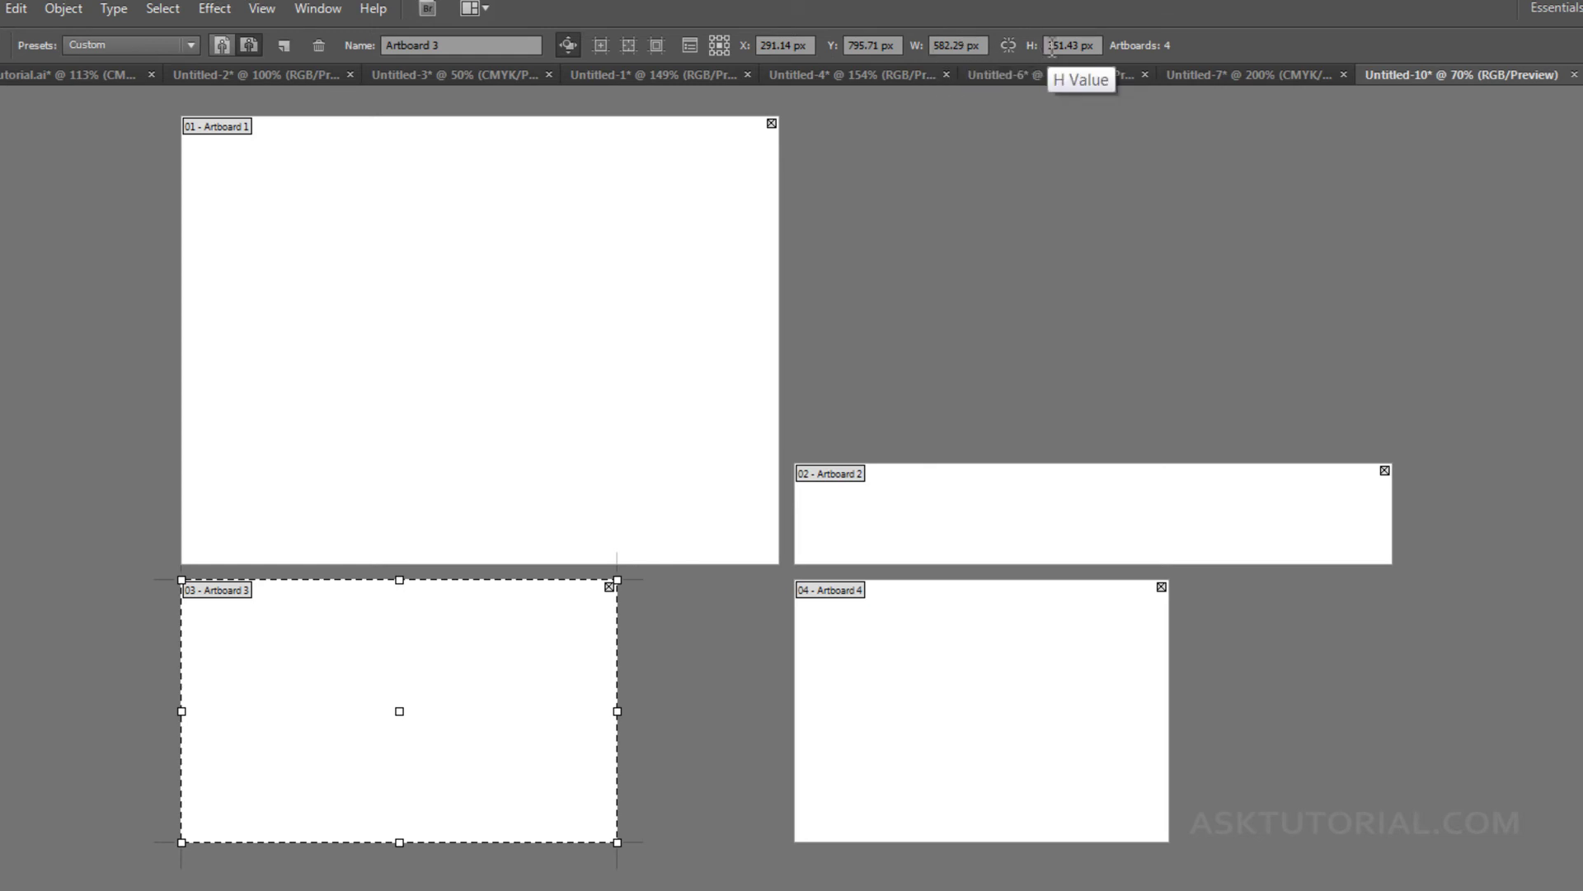
{"action": "left_click", "coordinate": [593, 355]}
{"action": "left_click", "coordinate": [519, 626]}
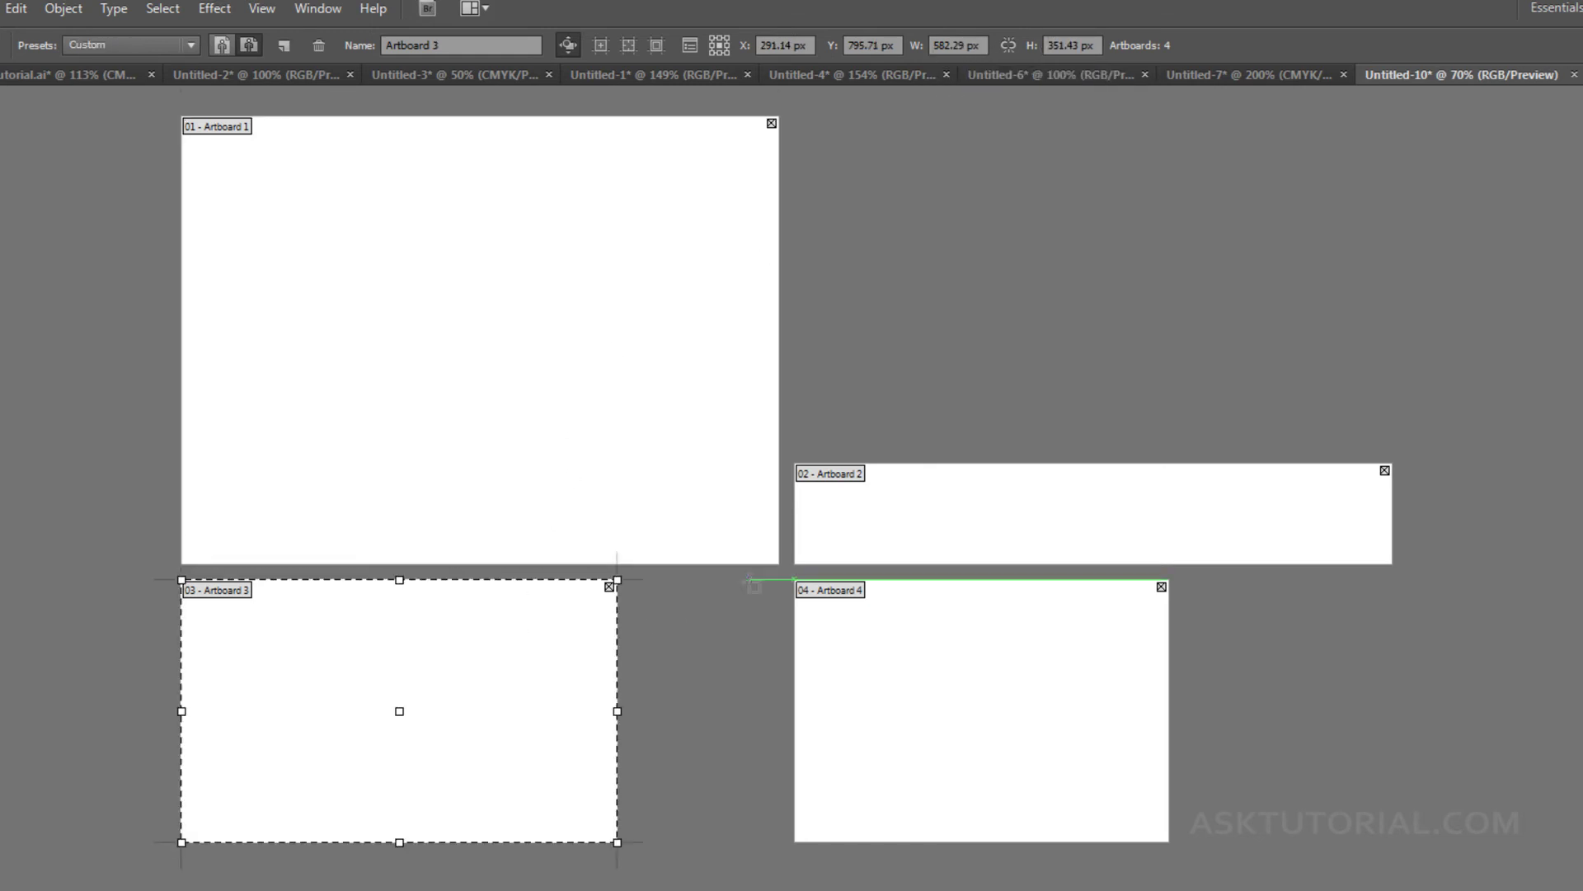
{"action": "left_click", "coordinate": [811, 526]}
{"action": "left_click", "coordinate": [816, 671]}
{"action": "left_click", "coordinate": [541, 668]}
{"action": "left_click", "coordinate": [375, 528]}
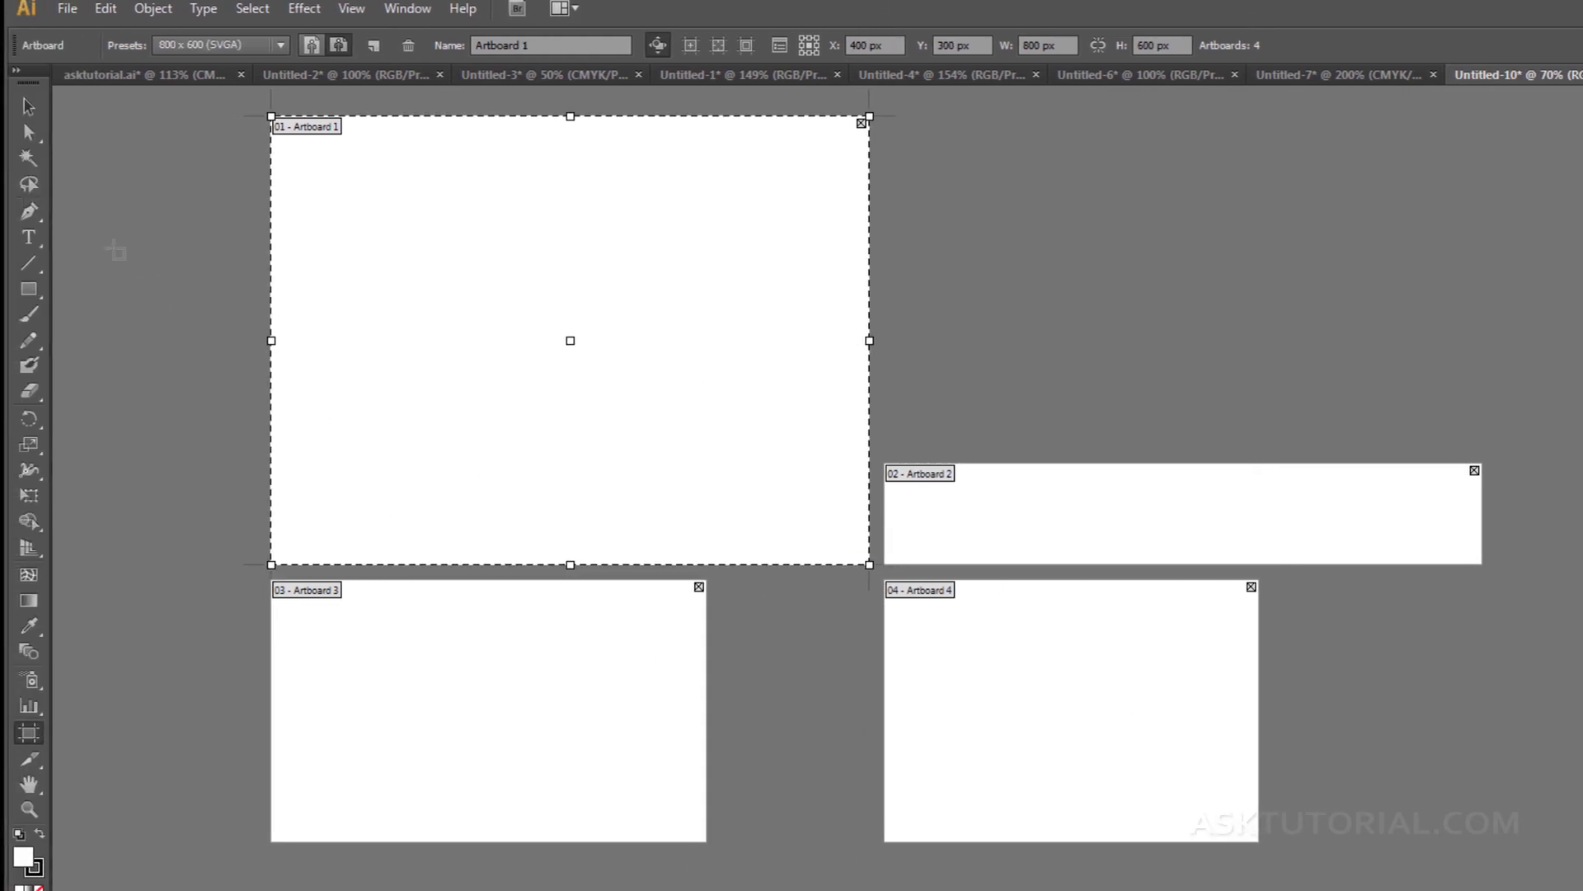
- Add the 72 pt letters A, B, C and D to Artboards 1, 2, 3 and 4 respectively, and finish text editing
{"action": "left_click", "coordinate": [28, 237]}
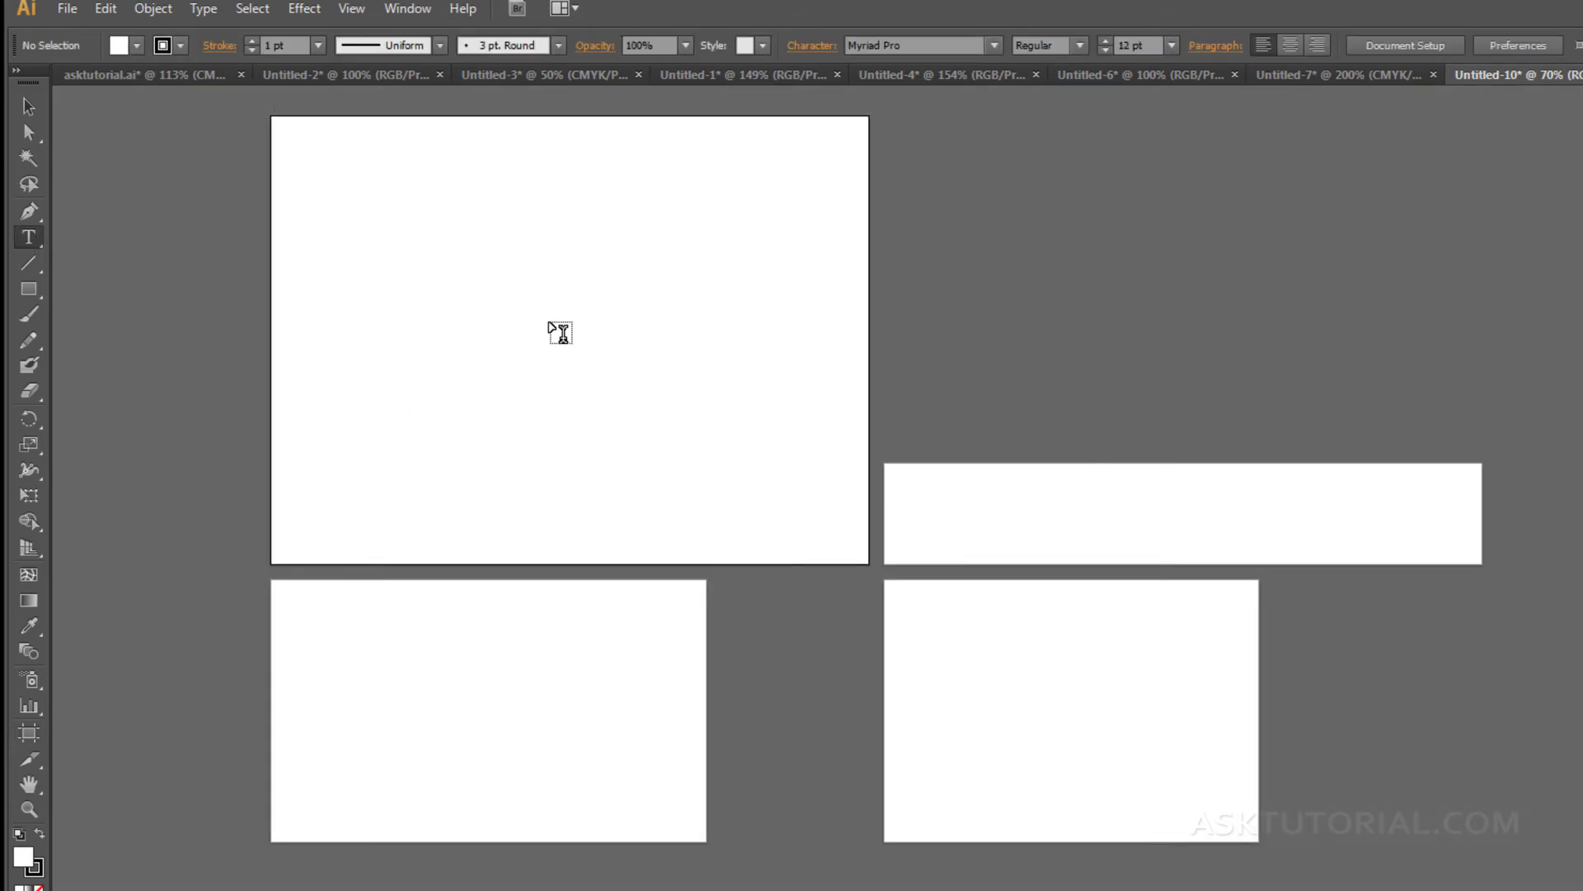
{"action": "left_click", "coordinate": [551, 325]}
{"action": "left_click", "coordinate": [1016, 44]}
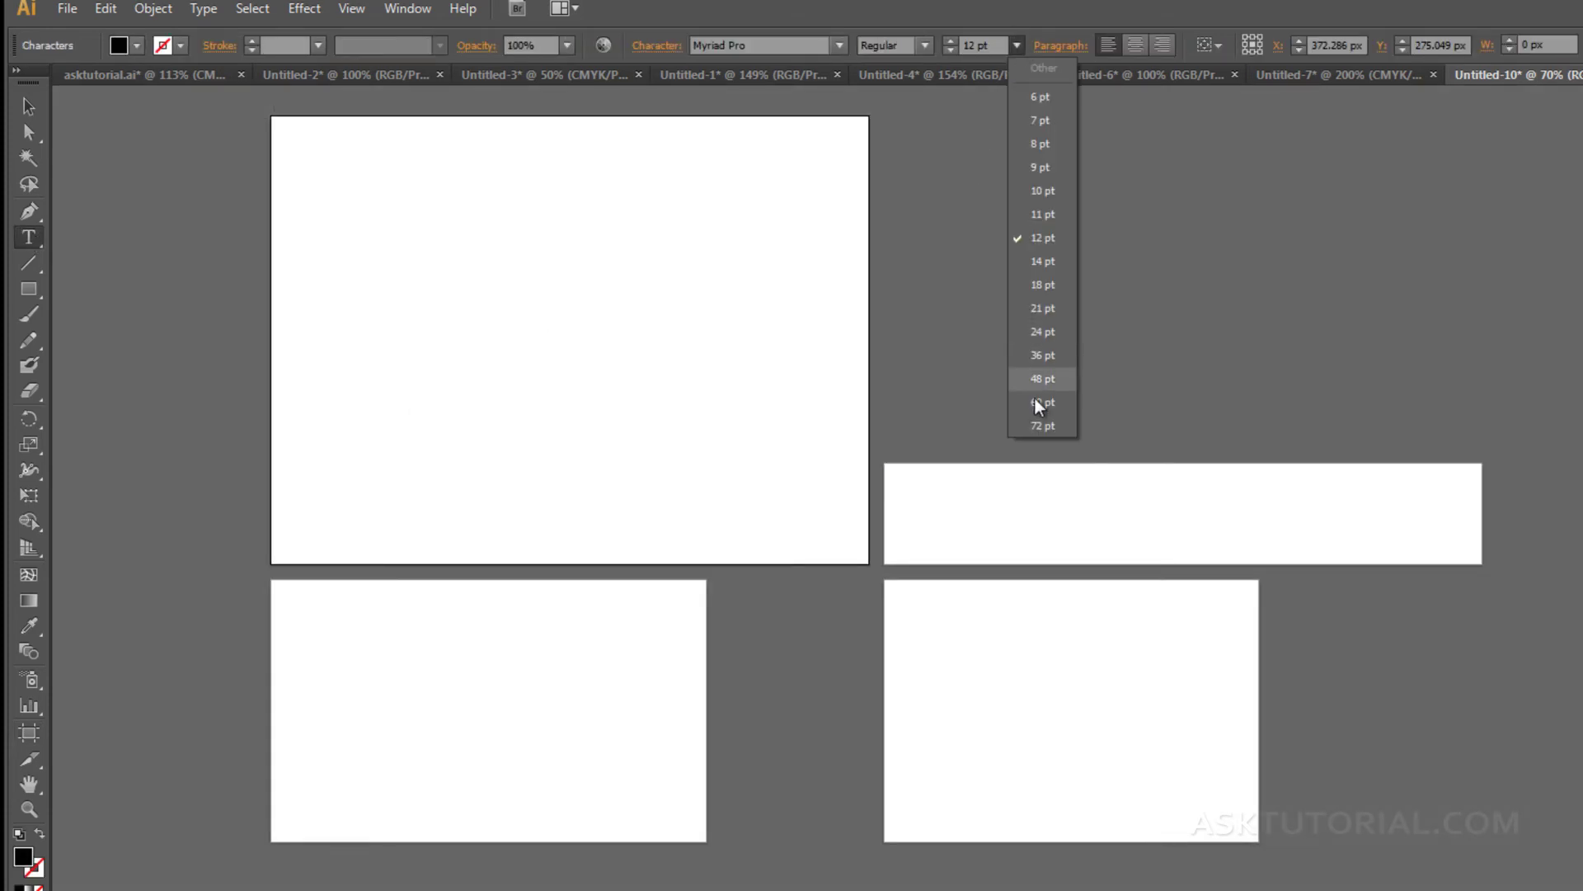
{"action": "left_click", "coordinate": [1042, 423]}
{"action": "type", "text": "A"}
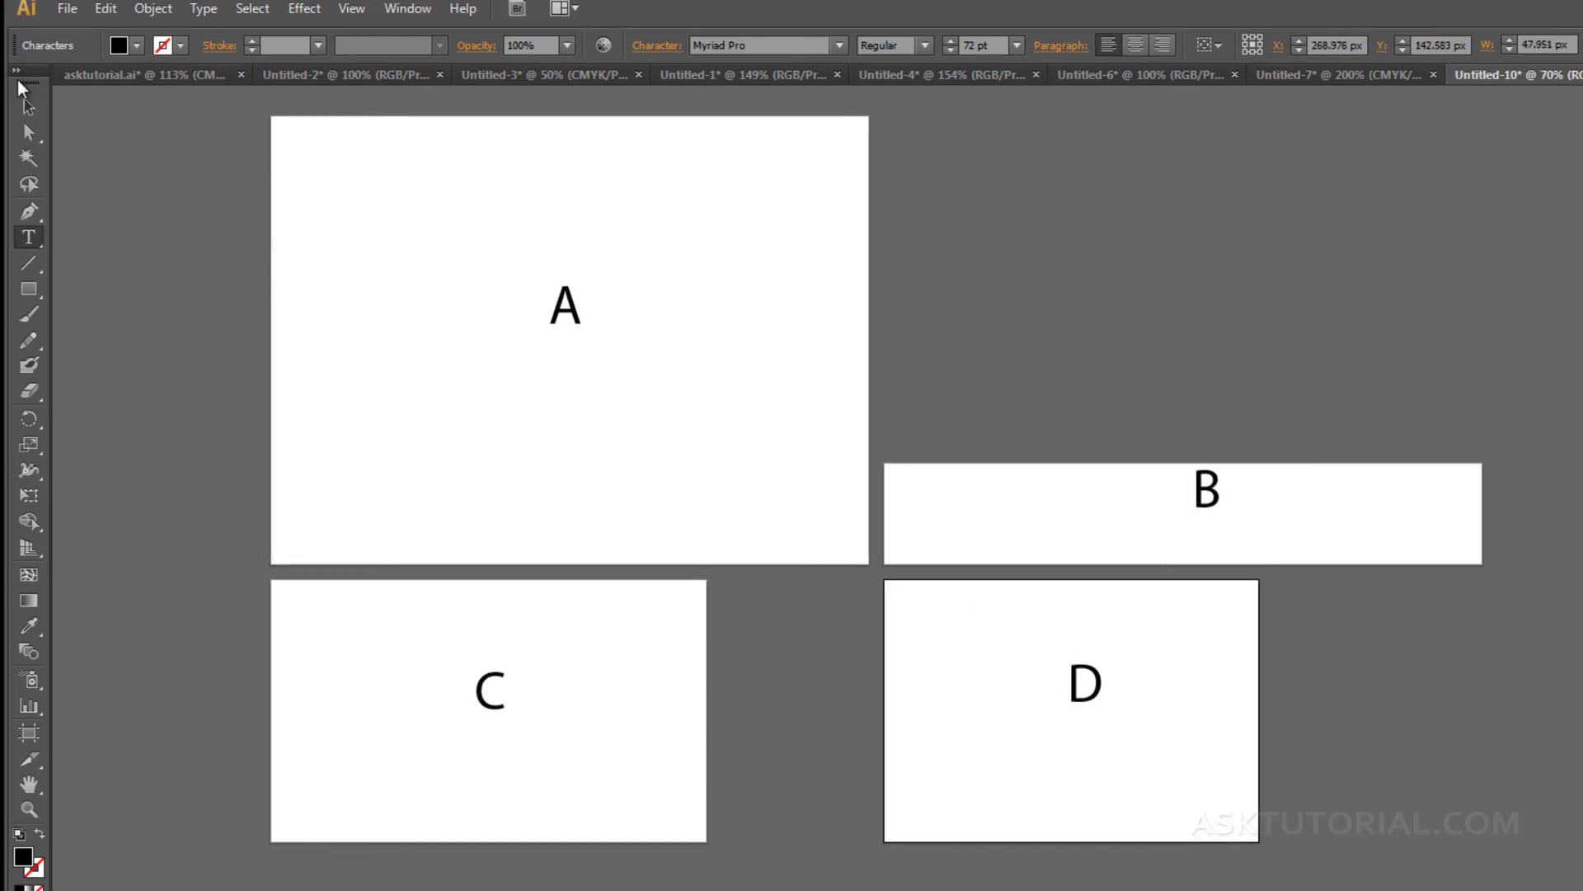
{"action": "left_click", "coordinate": [23, 104]}
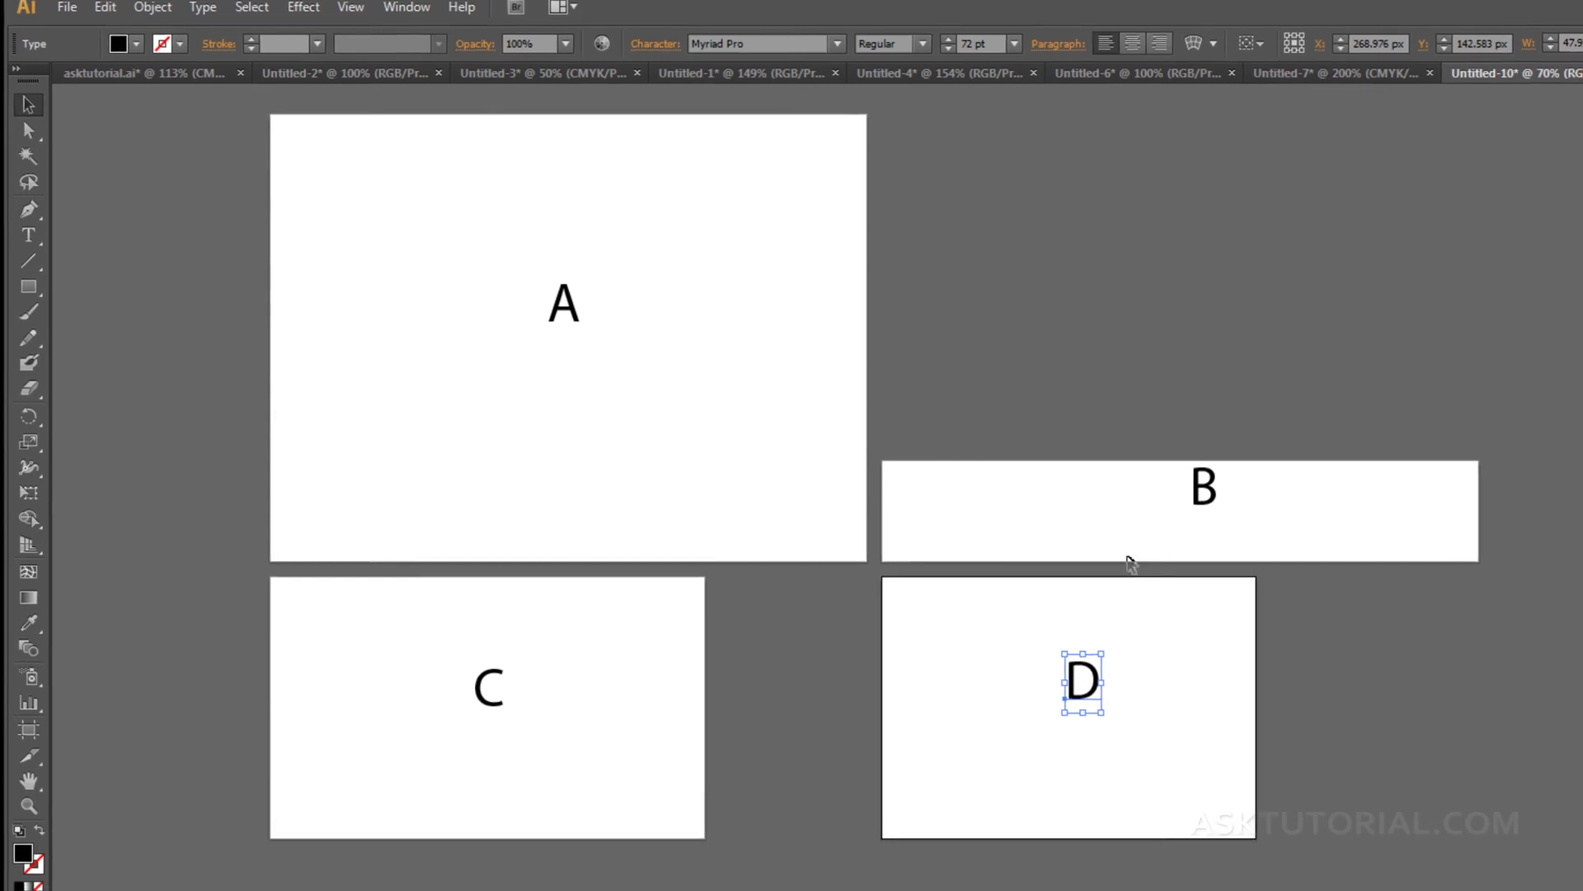
- Jump to Artboards 1, 2, 3 and 4 in turn by number to view each one filling the window
{"action": "left_click", "coordinate": [183, 870]}
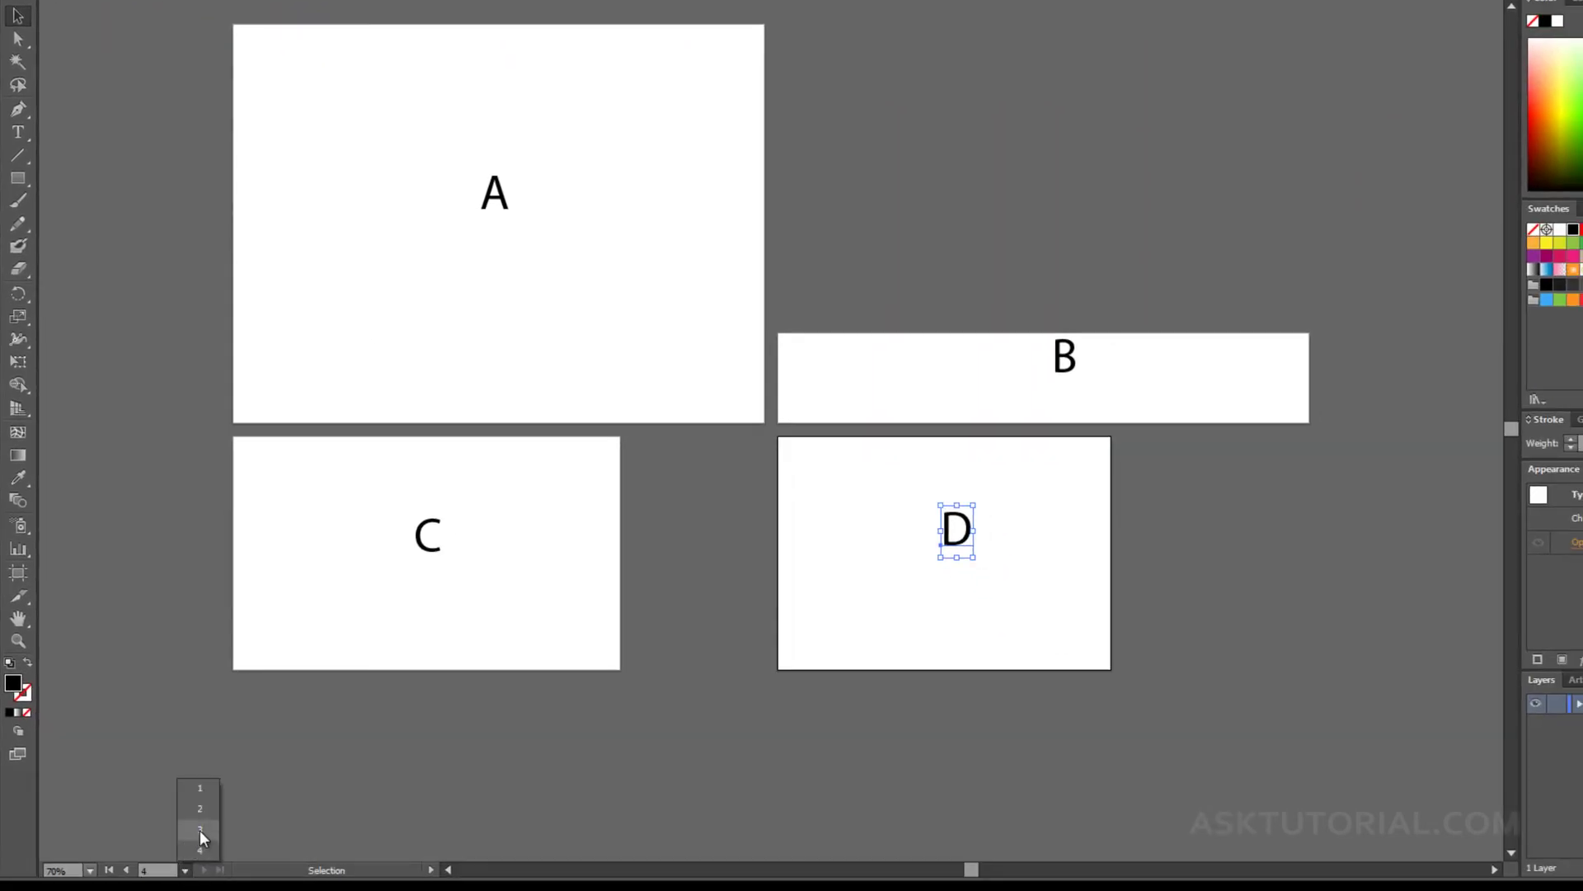
{"action": "left_click", "coordinate": [200, 788]}
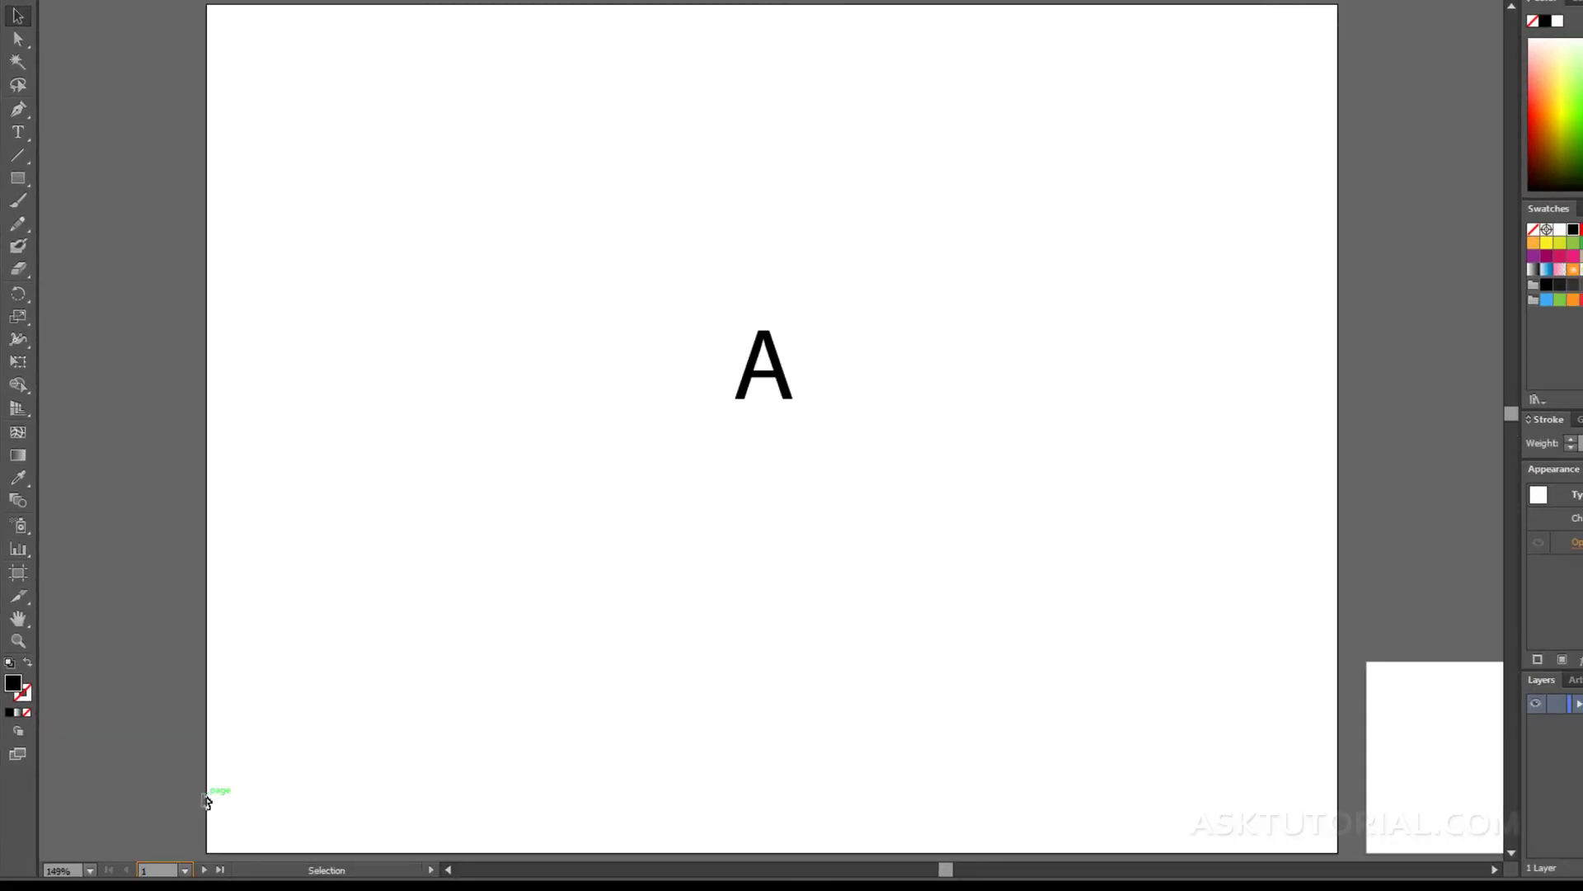
{"action": "left_click", "coordinate": [185, 870]}
{"action": "left_click", "coordinate": [207, 813]}
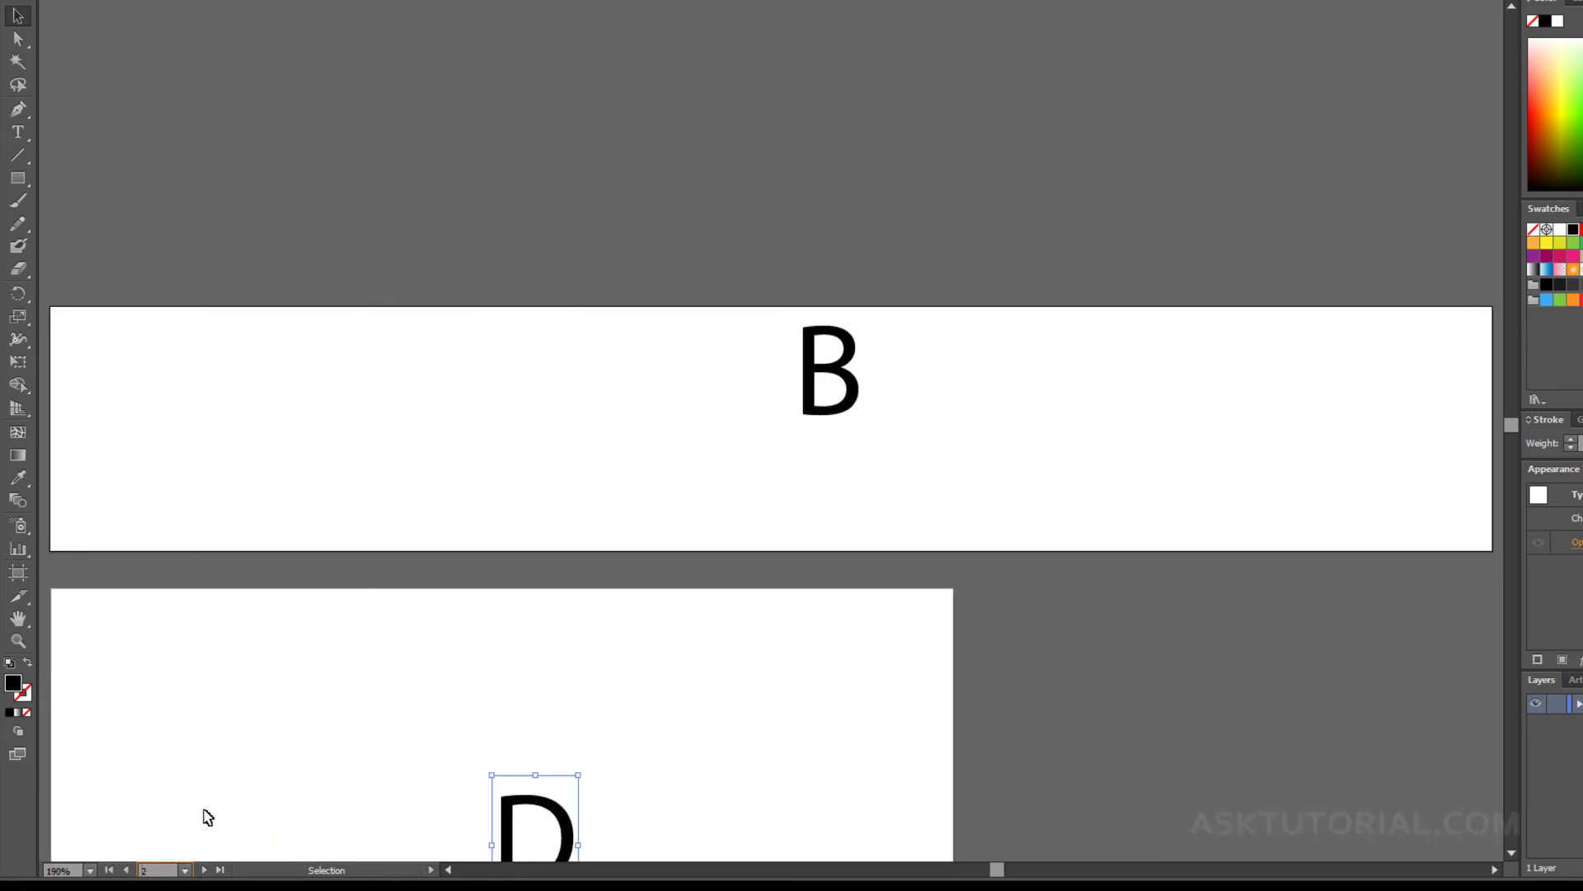
{"action": "left_click", "coordinate": [184, 870]}
{"action": "left_click", "coordinate": [201, 840]}
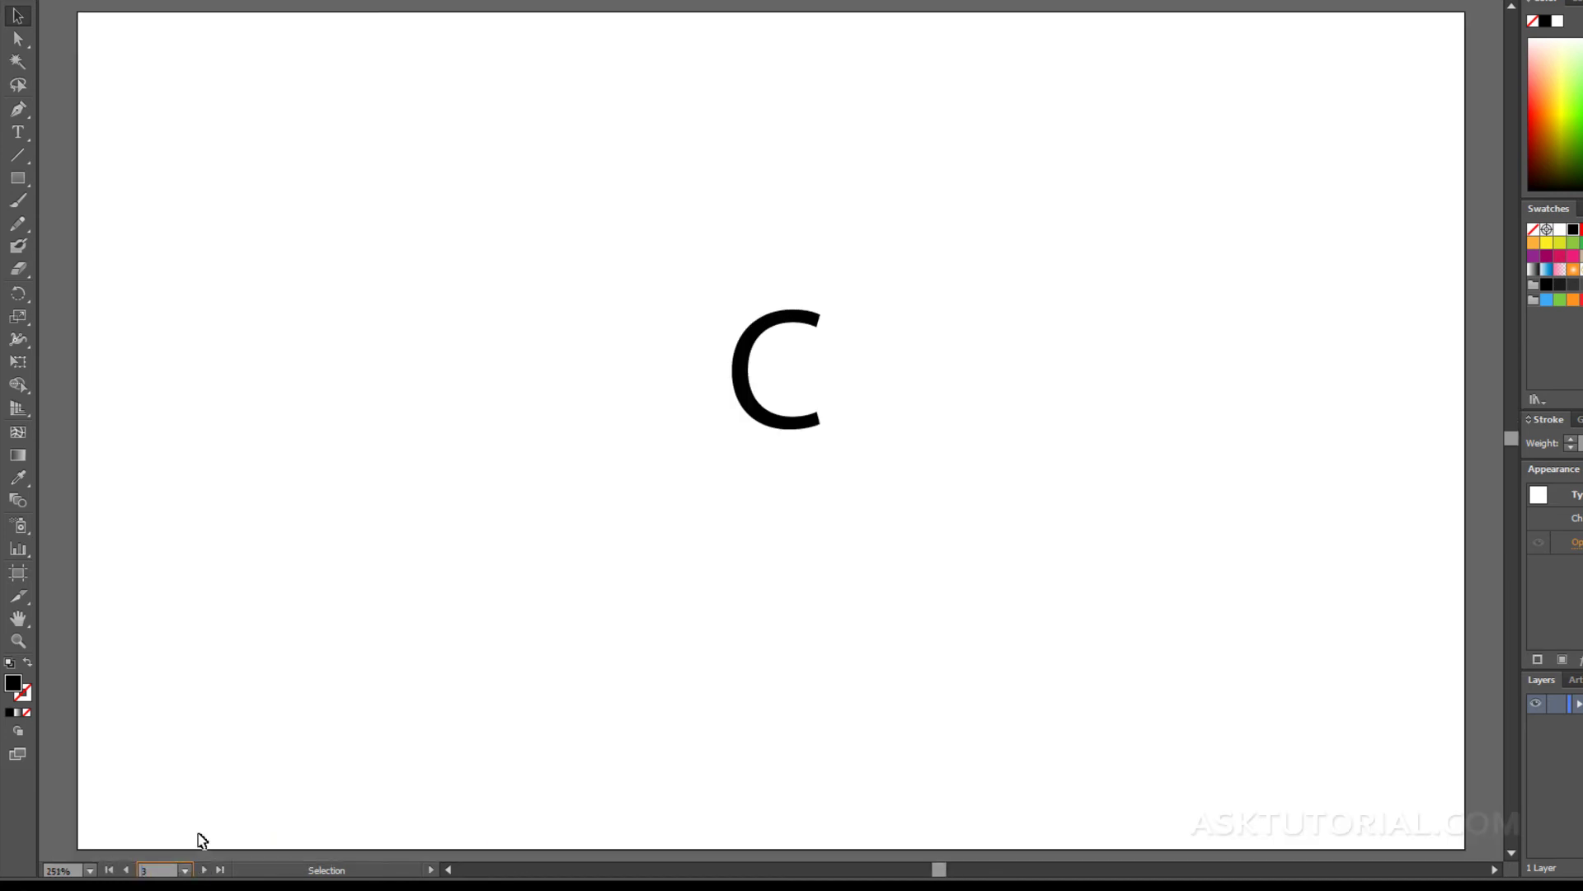
{"action": "left_click", "coordinate": [184, 870]}
{"action": "left_click", "coordinate": [204, 851]}
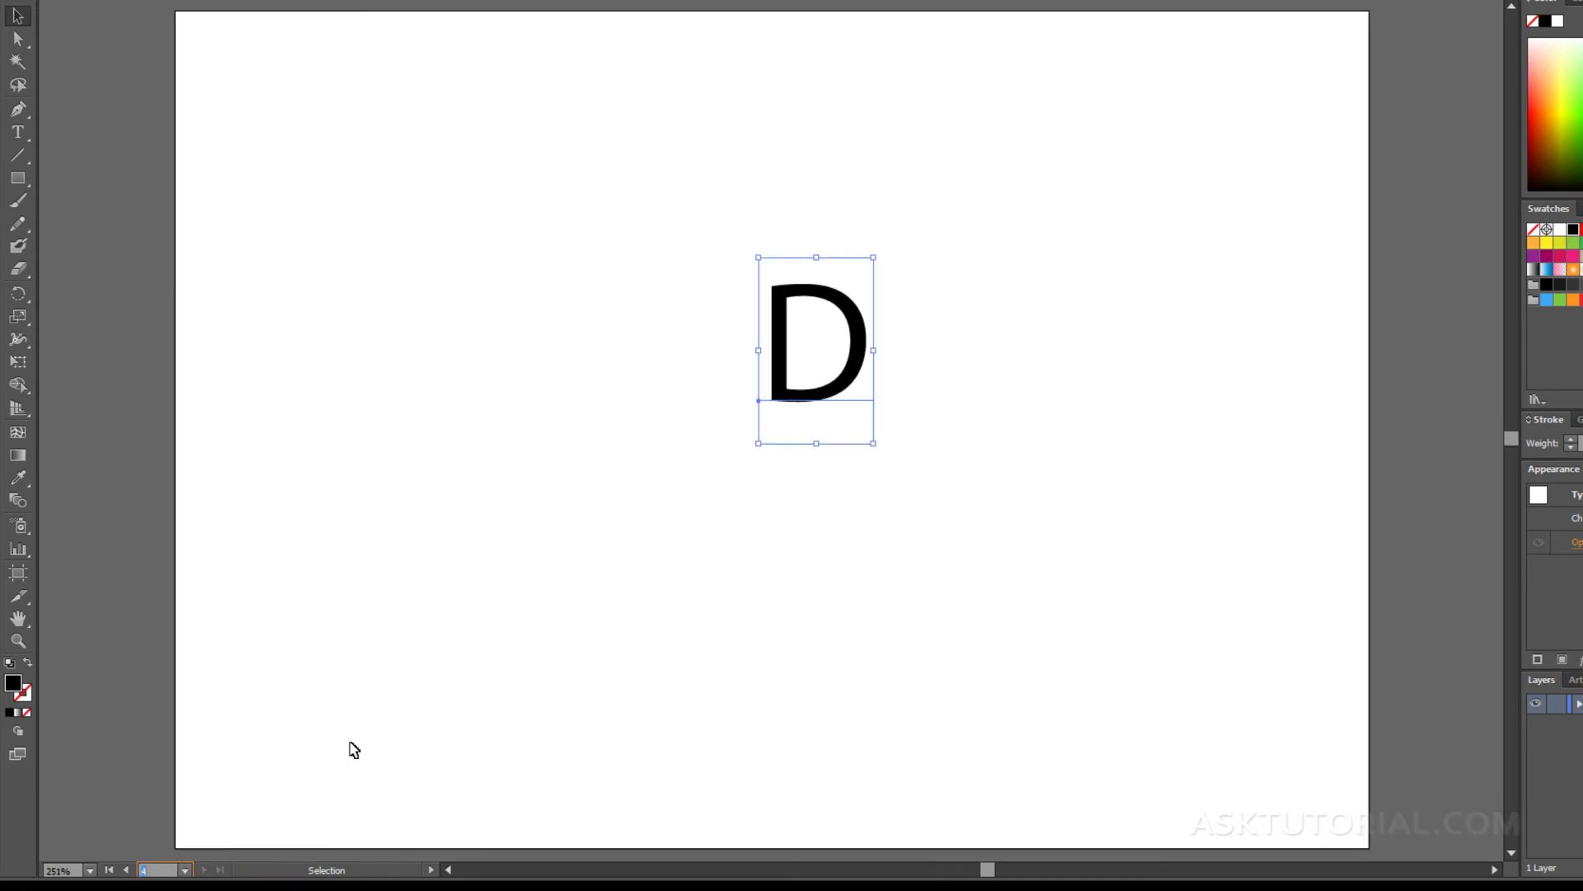
- Fit all four artboards in the window and deselect the letter D
{"action": "key", "text": "ctrl+1"}
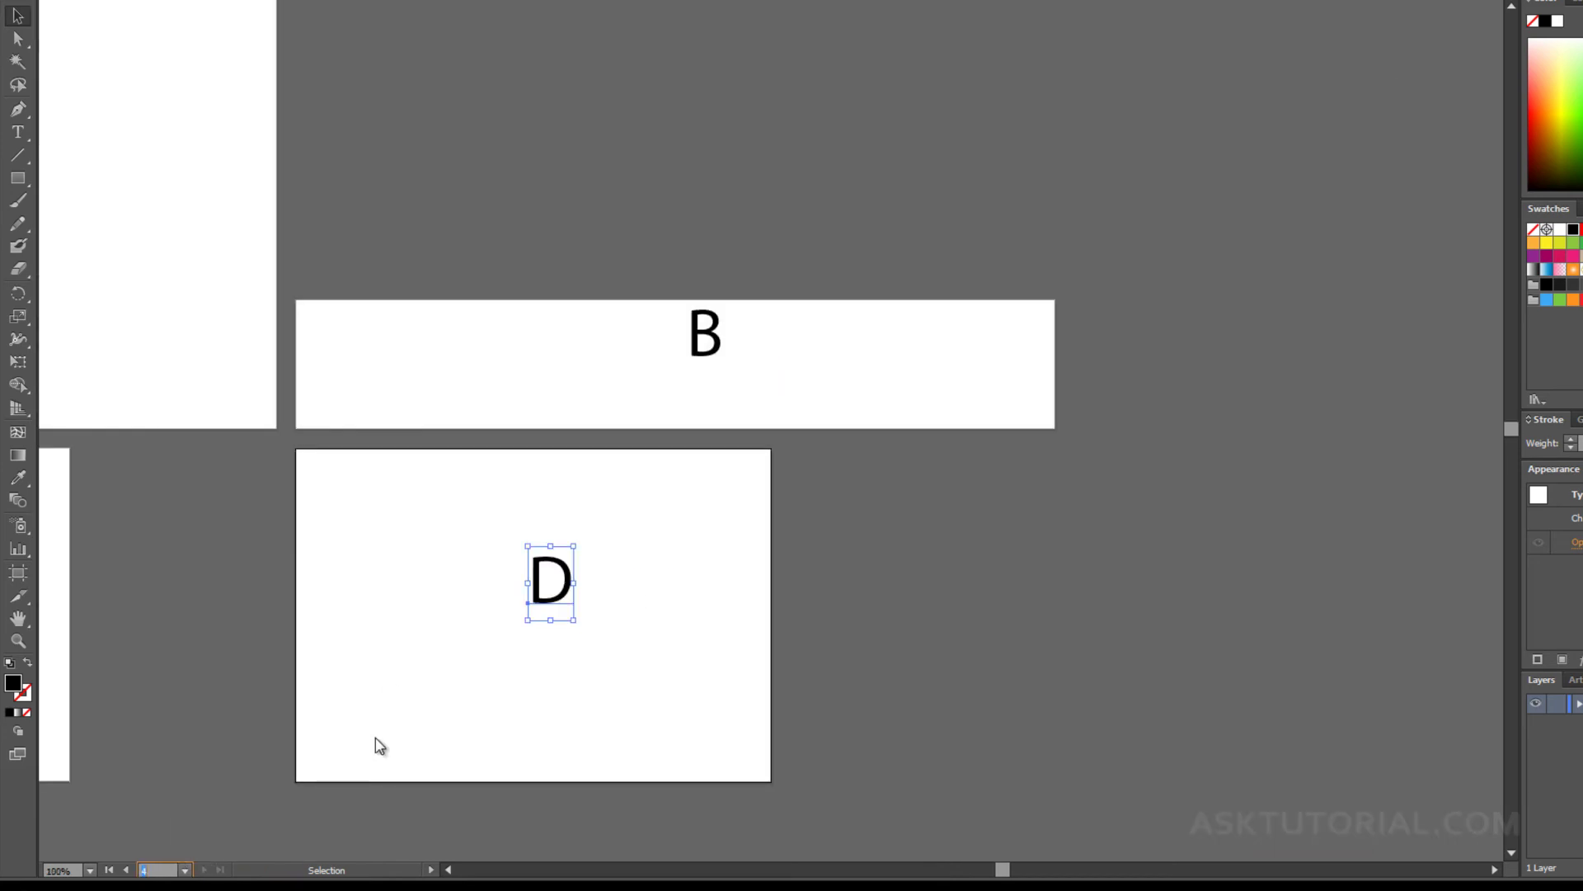
{"action": "key", "text": "ctrl+alt+0"}
{"action": "key", "text": "f"}
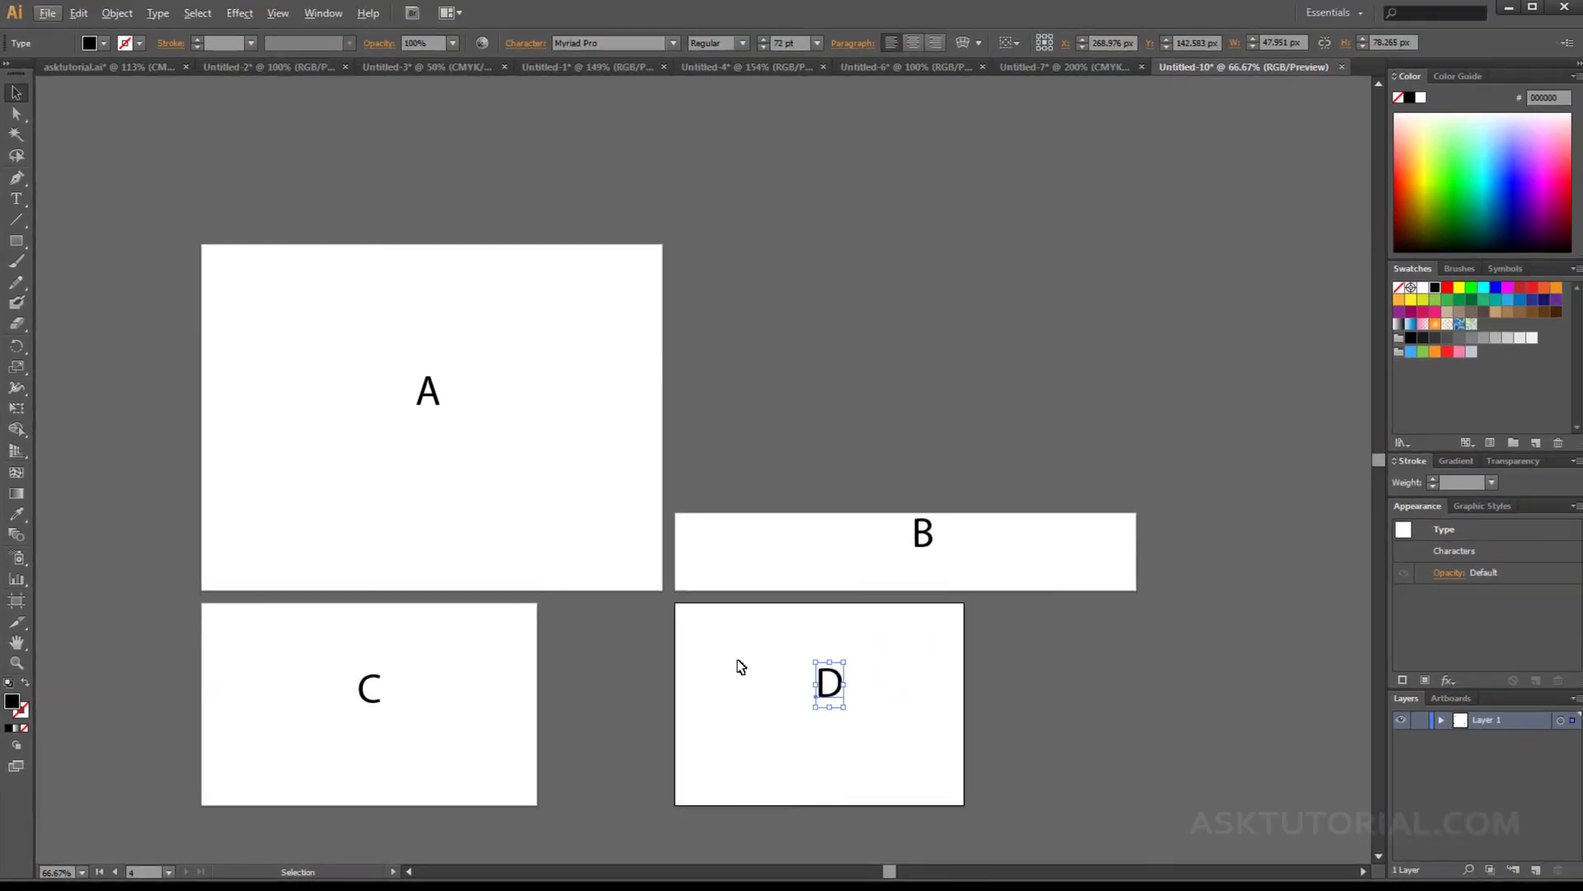
{"action": "left_click", "coordinate": [1016, 687]}
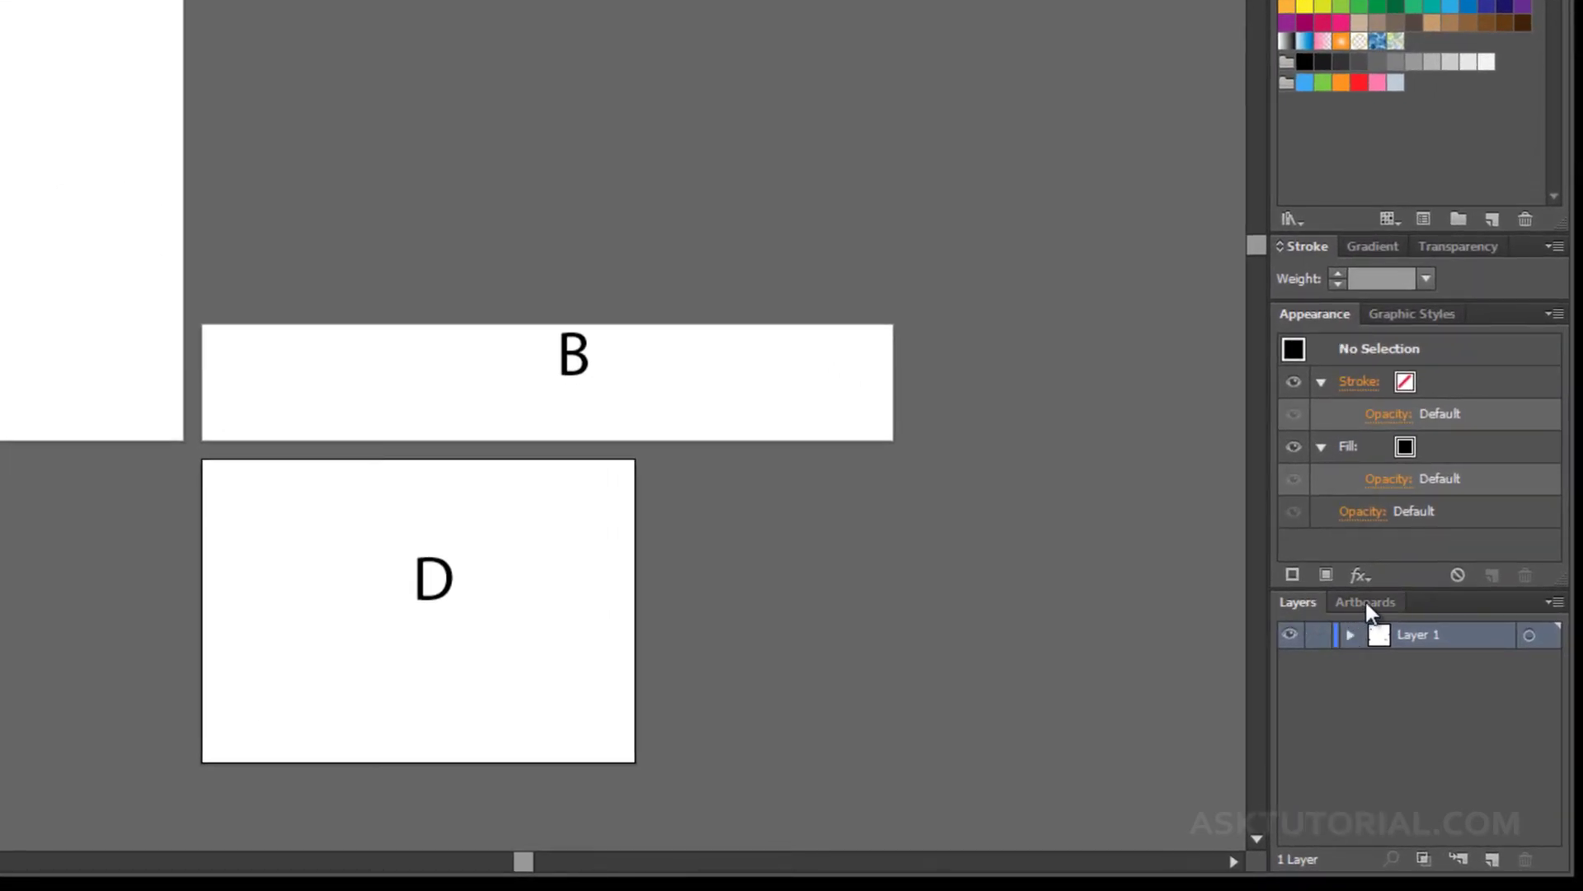
- Show the list of artboards and add two new artboards to the document
{"action": "left_click", "coordinate": [1366, 604]}
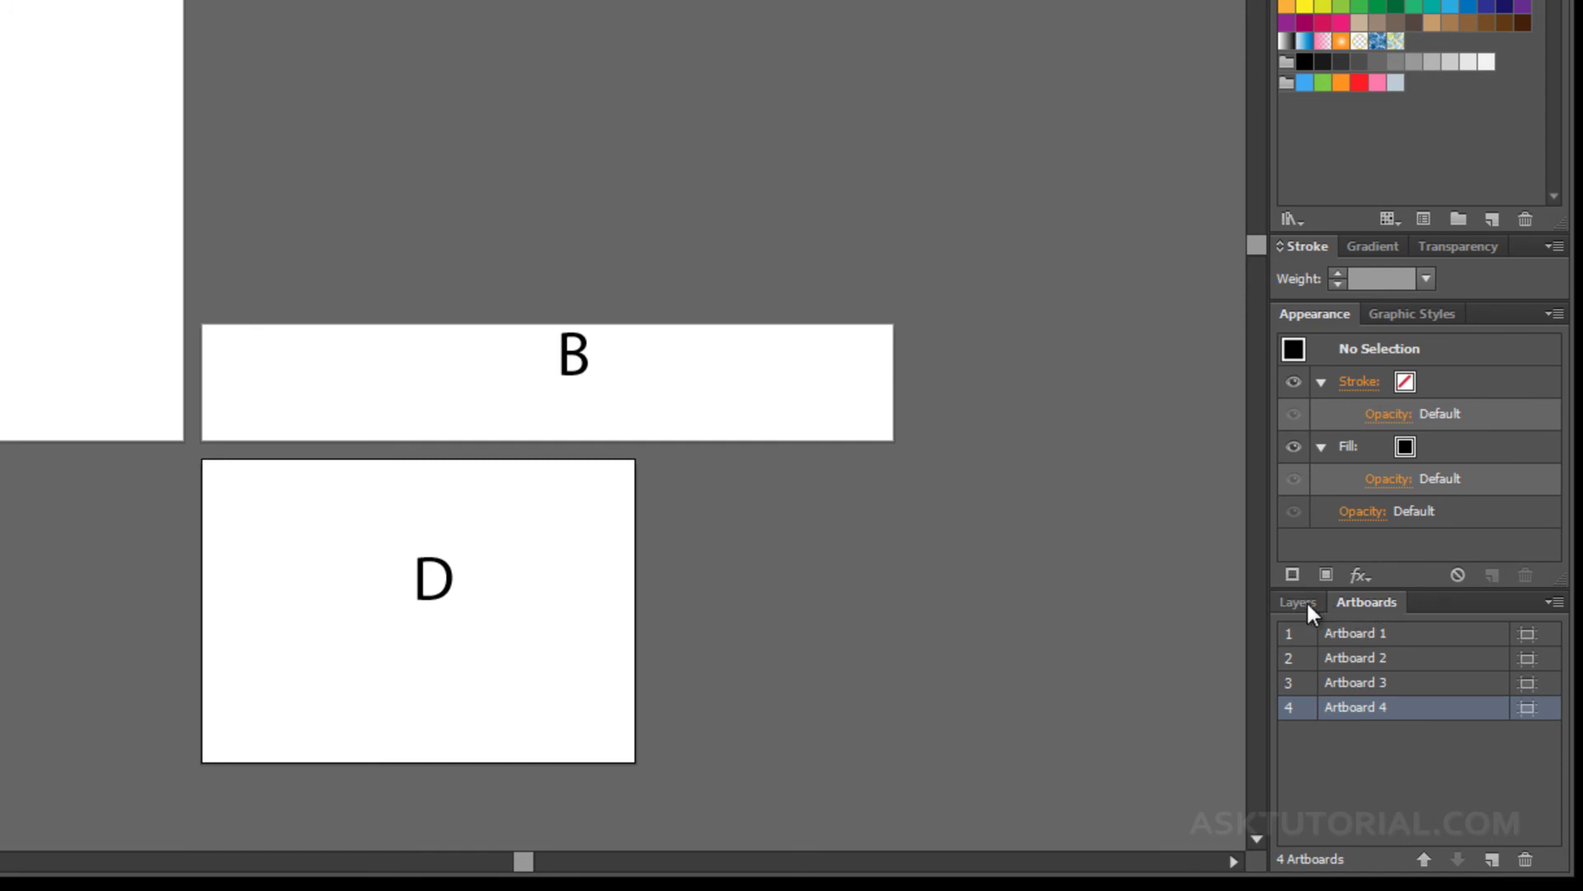
{"action": "left_click", "coordinate": [1495, 856]}
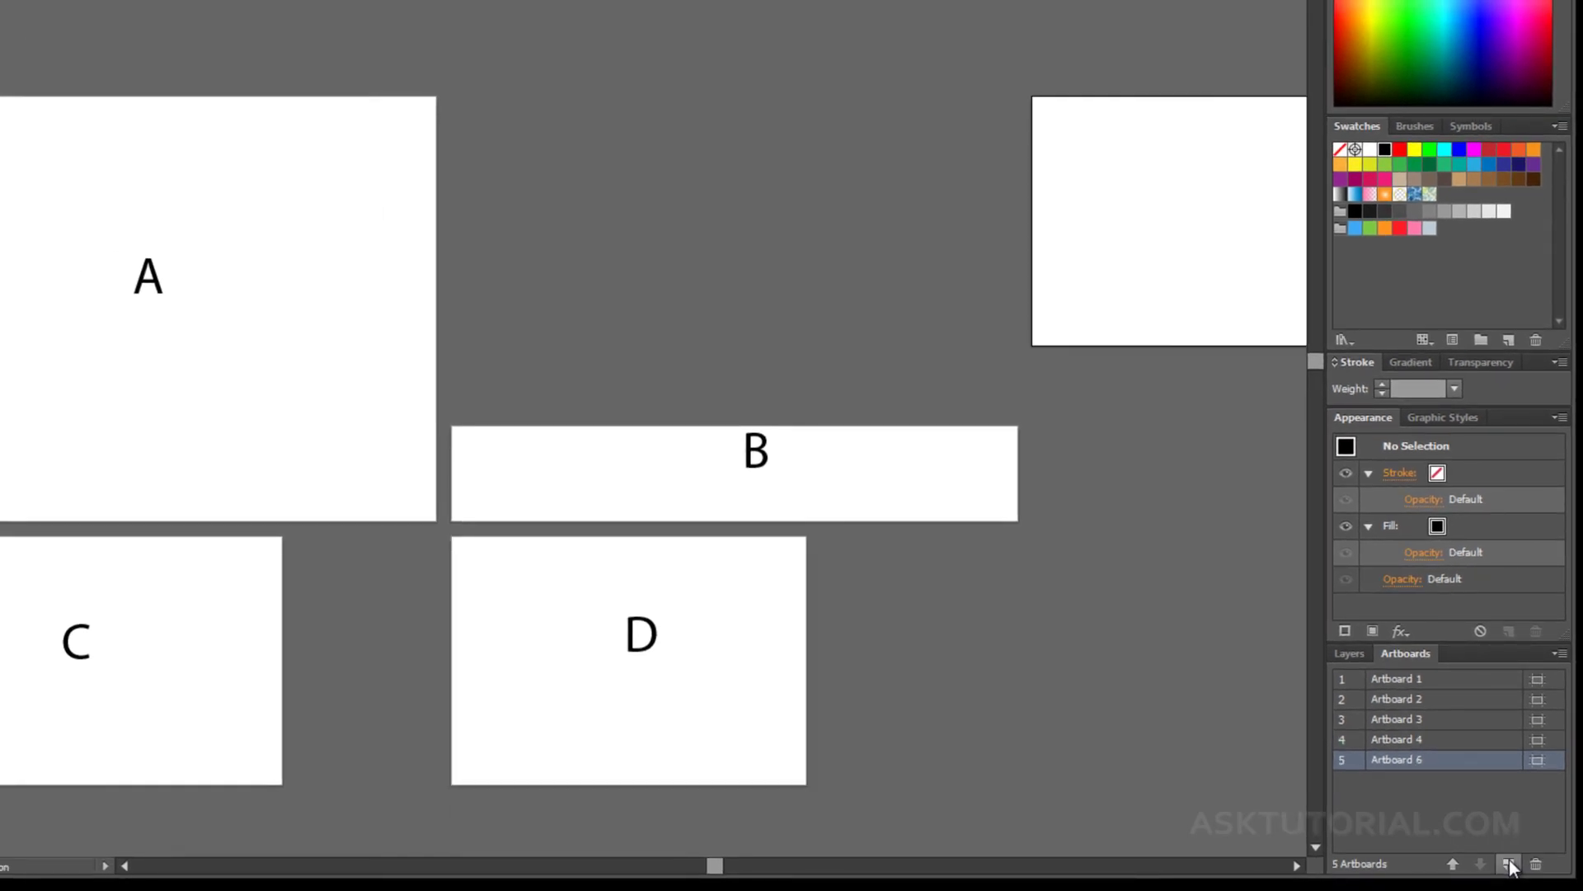
{"action": "left_click", "coordinate": [1295, 865]}
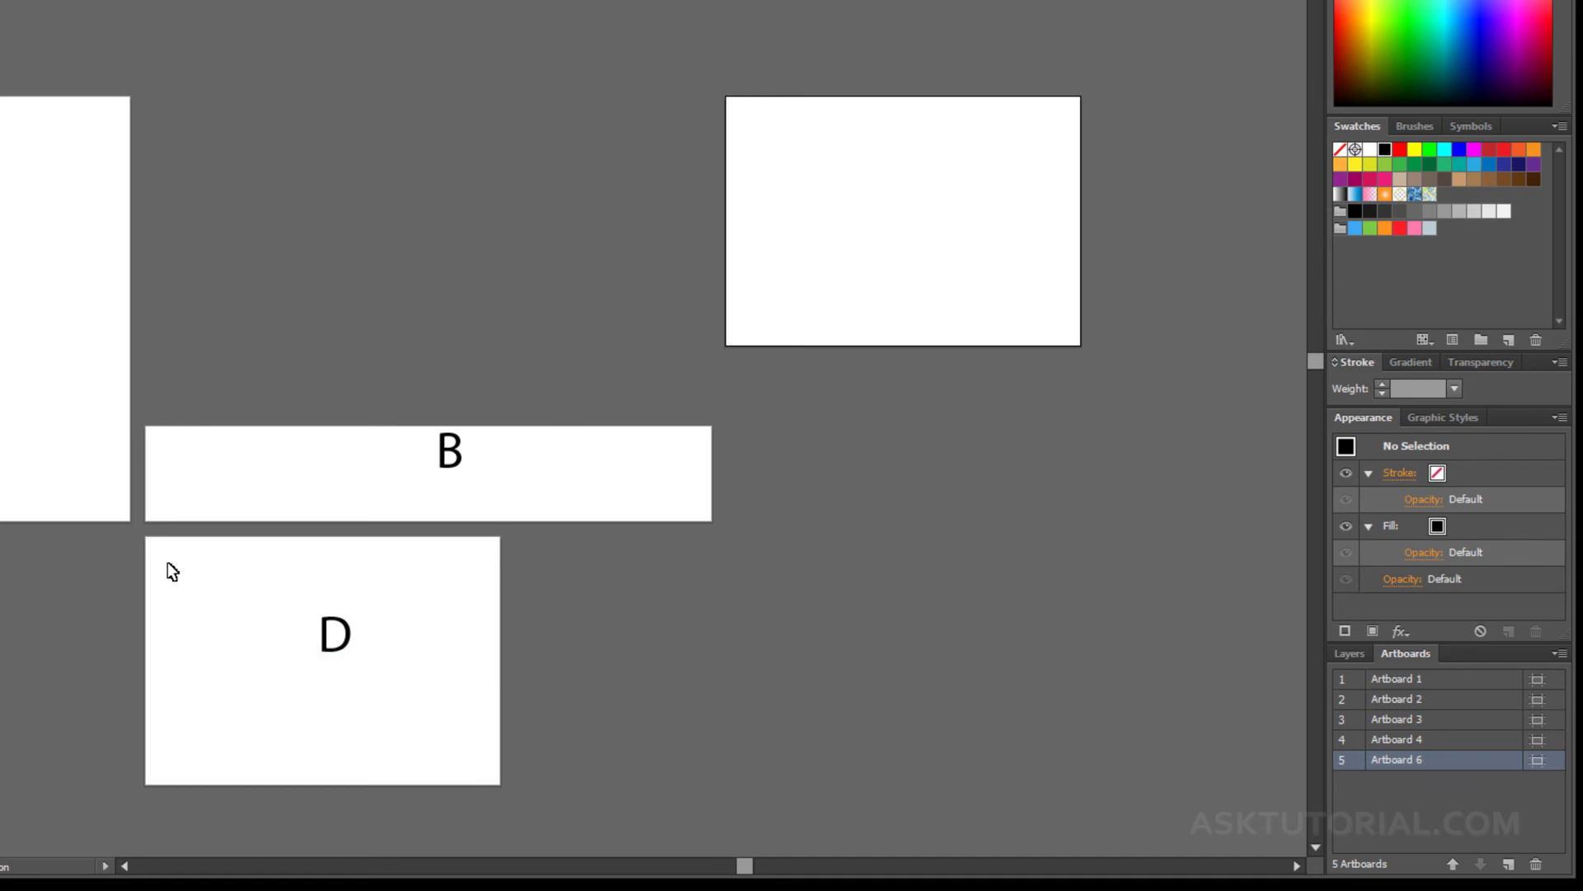
{"action": "left_click", "coordinate": [1508, 864]}
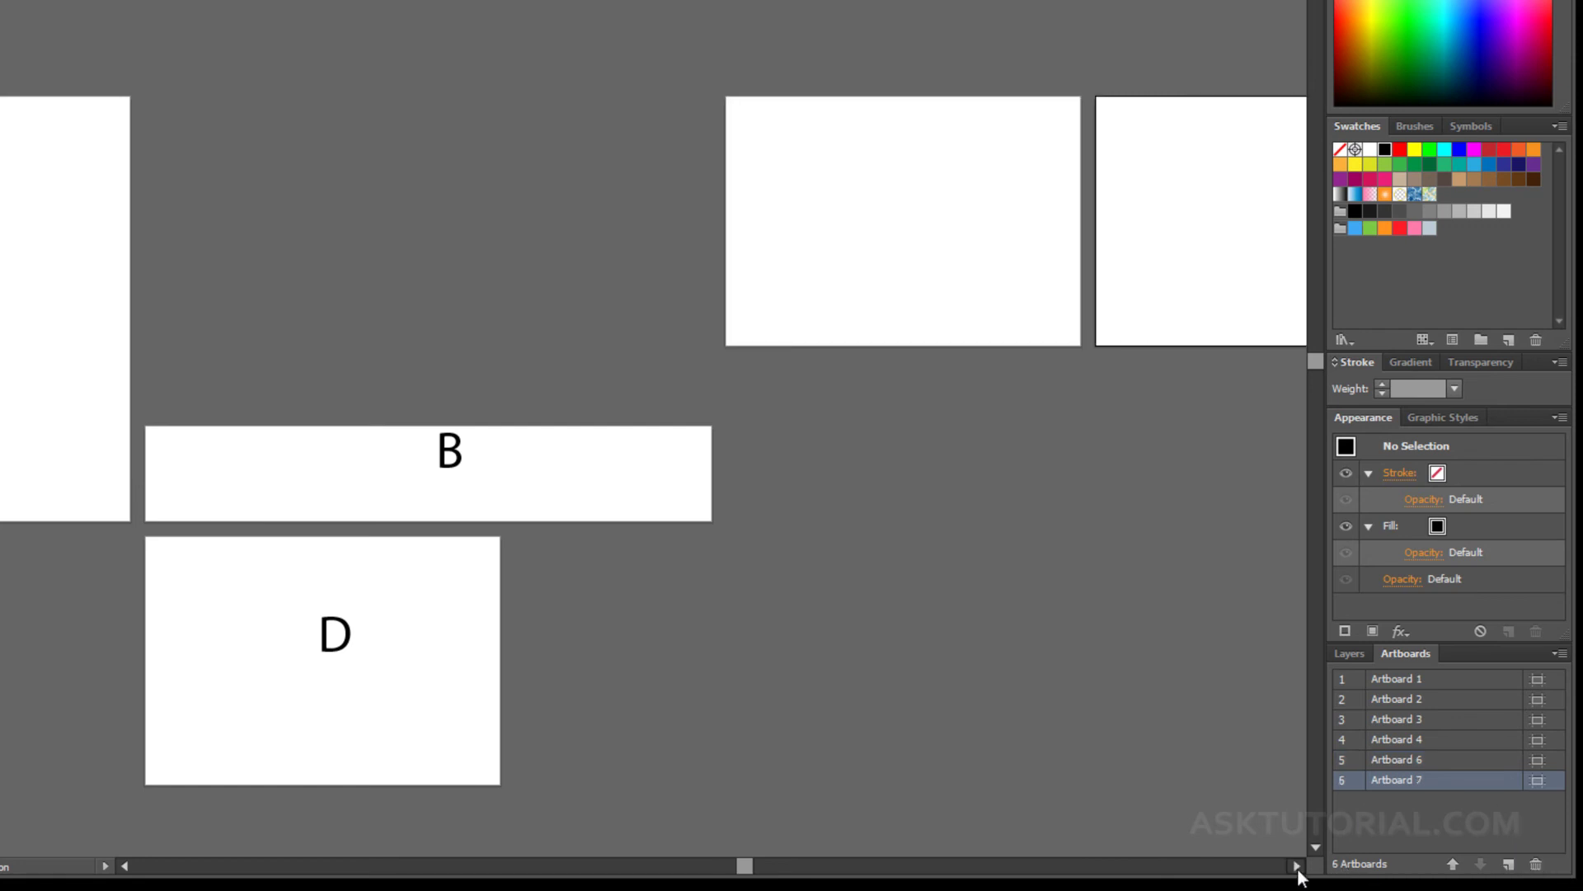
{"action": "left_click_drag", "start_coordinate": [1297, 865], "coordinate": [1297, 865]}
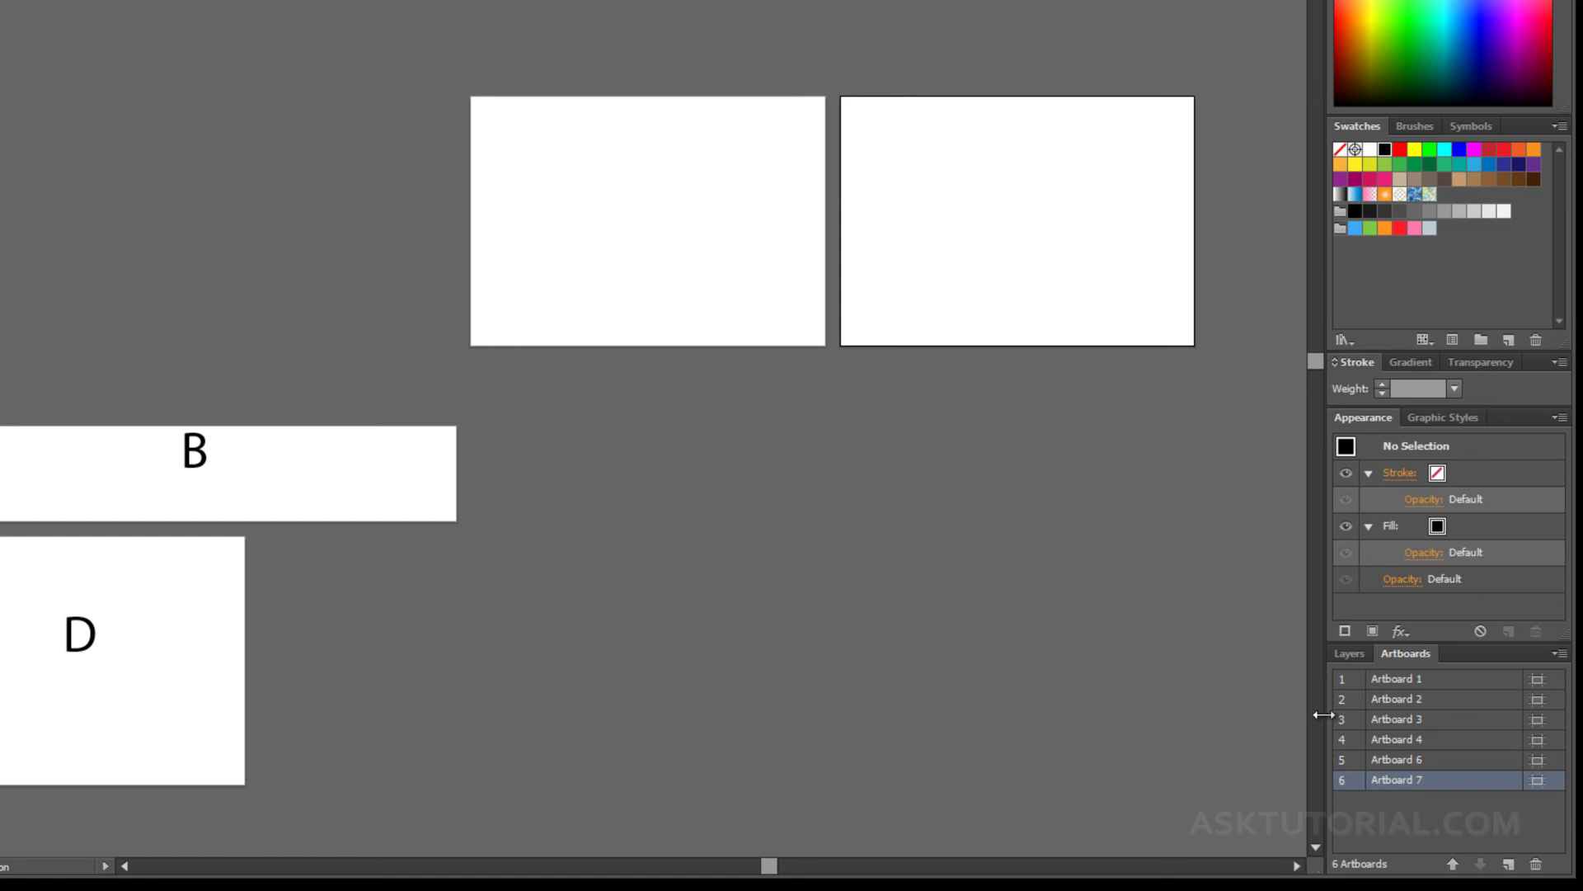
- Zoom to each of the six listed artboards in turn, from Artboard 1 through Artboard 7
{"action": "left_click", "coordinate": [1397, 790]}
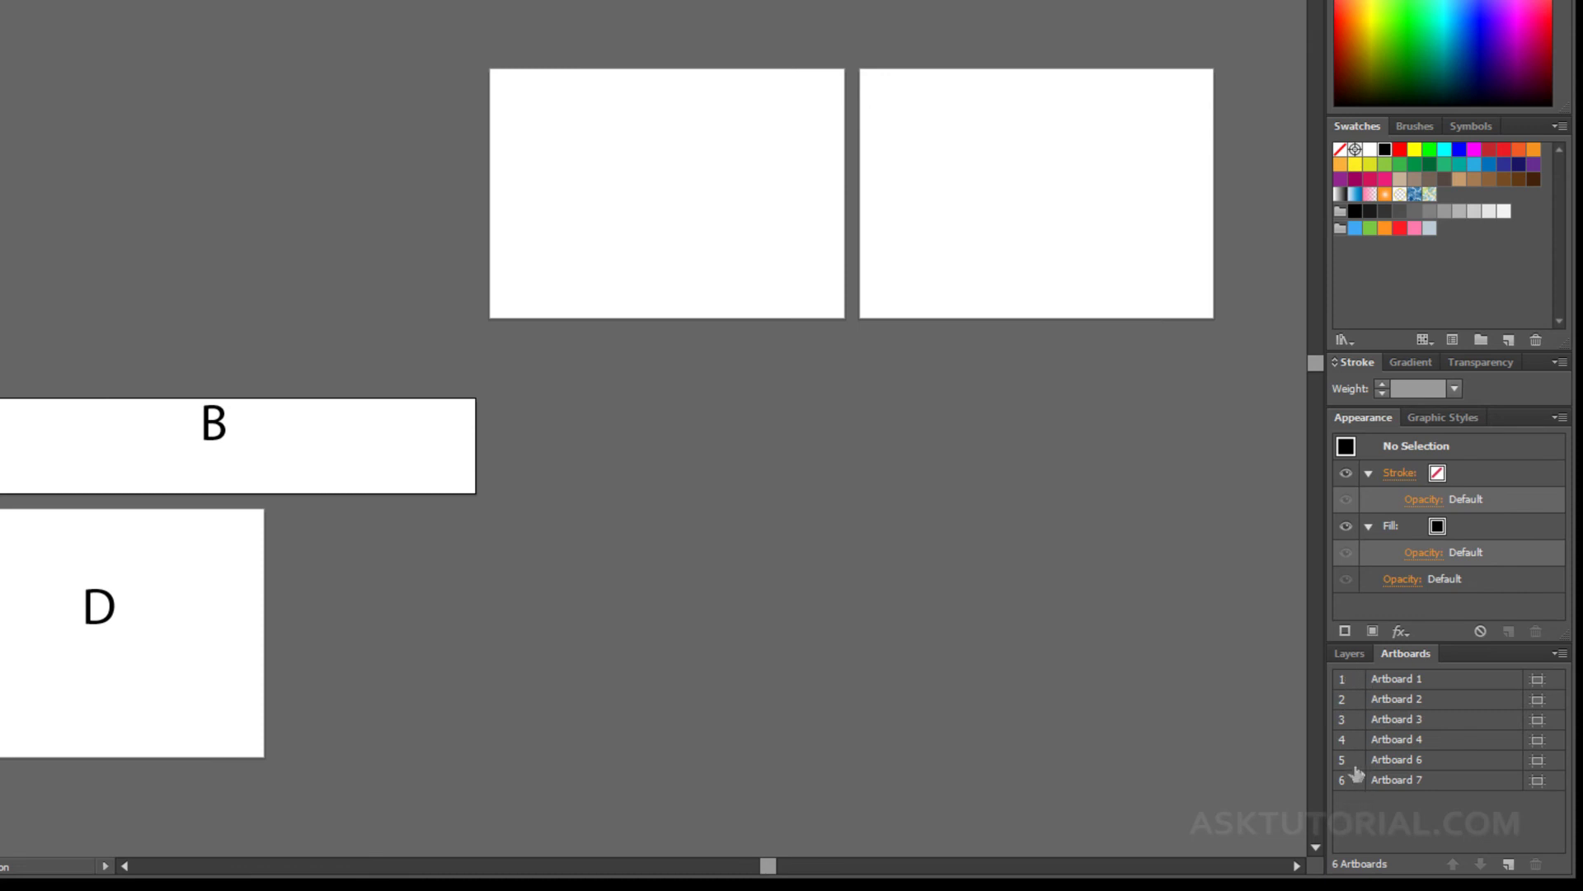
{"action": "double_click", "coordinate": [1353, 679]}
{"action": "double_click", "coordinate": [1352, 698]}
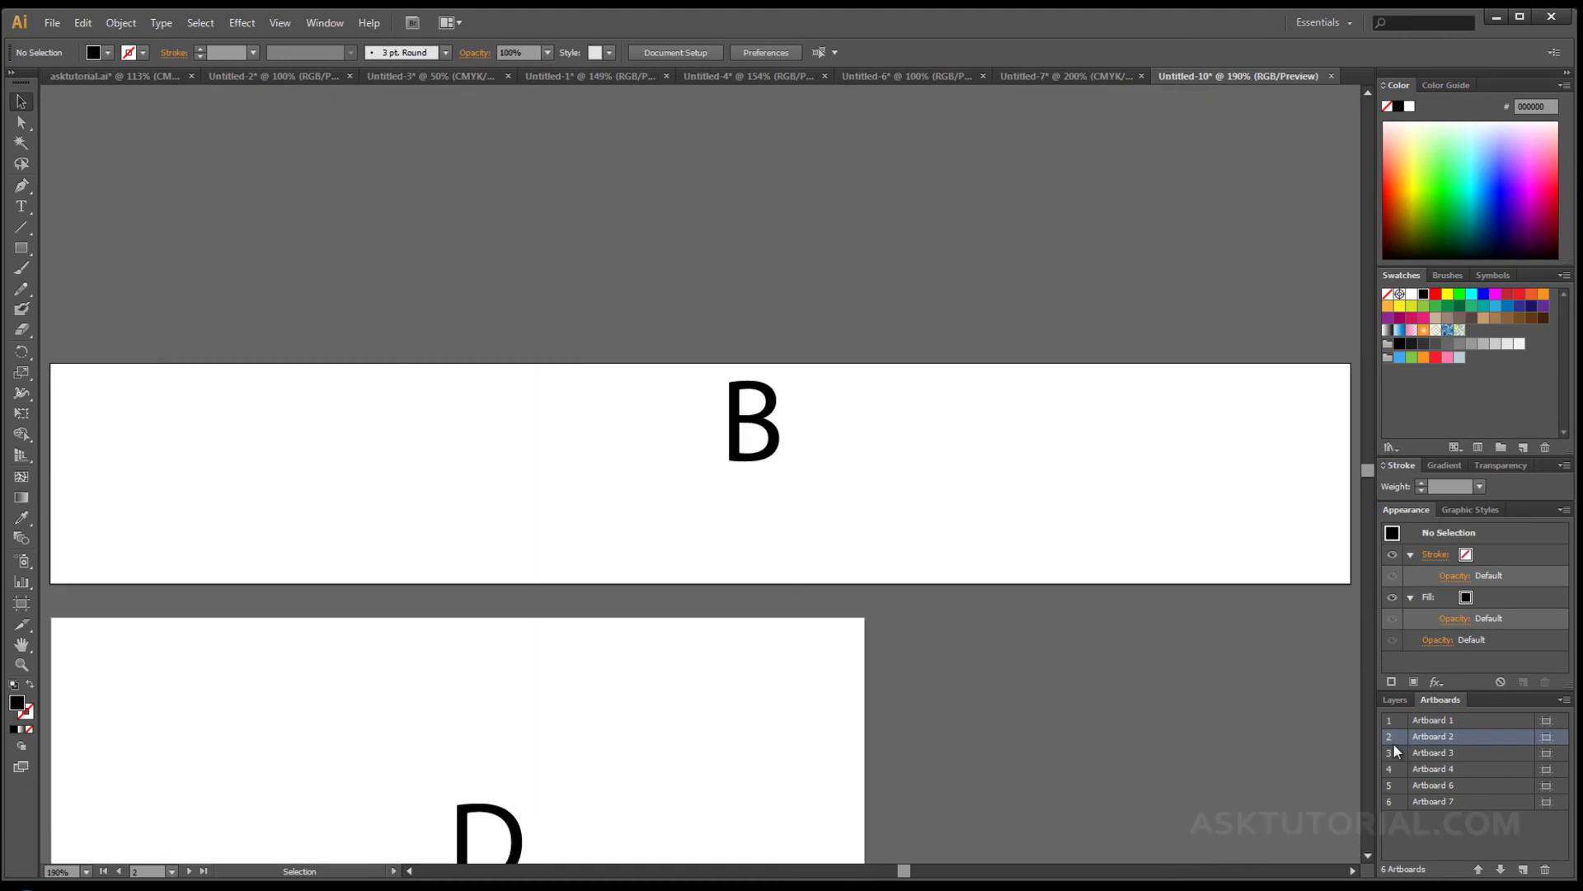
{"action": "double_click", "coordinate": [1395, 752]}
{"action": "double_click", "coordinate": [1393, 767]}
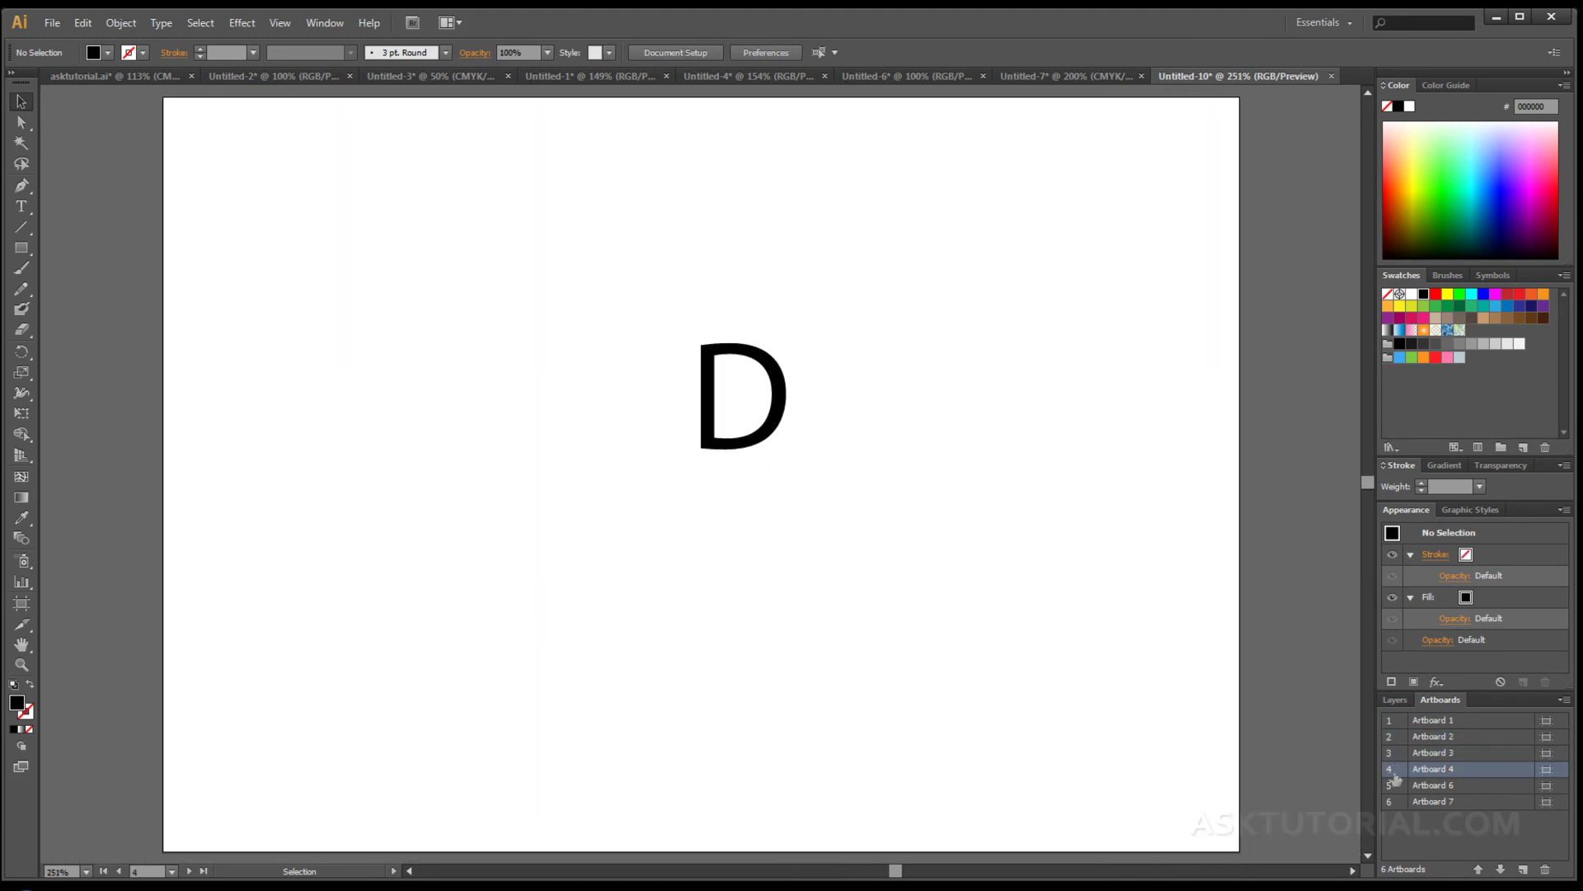
{"action": "double_click", "coordinate": [1396, 787]}
{"action": "double_click", "coordinate": [1395, 803]}
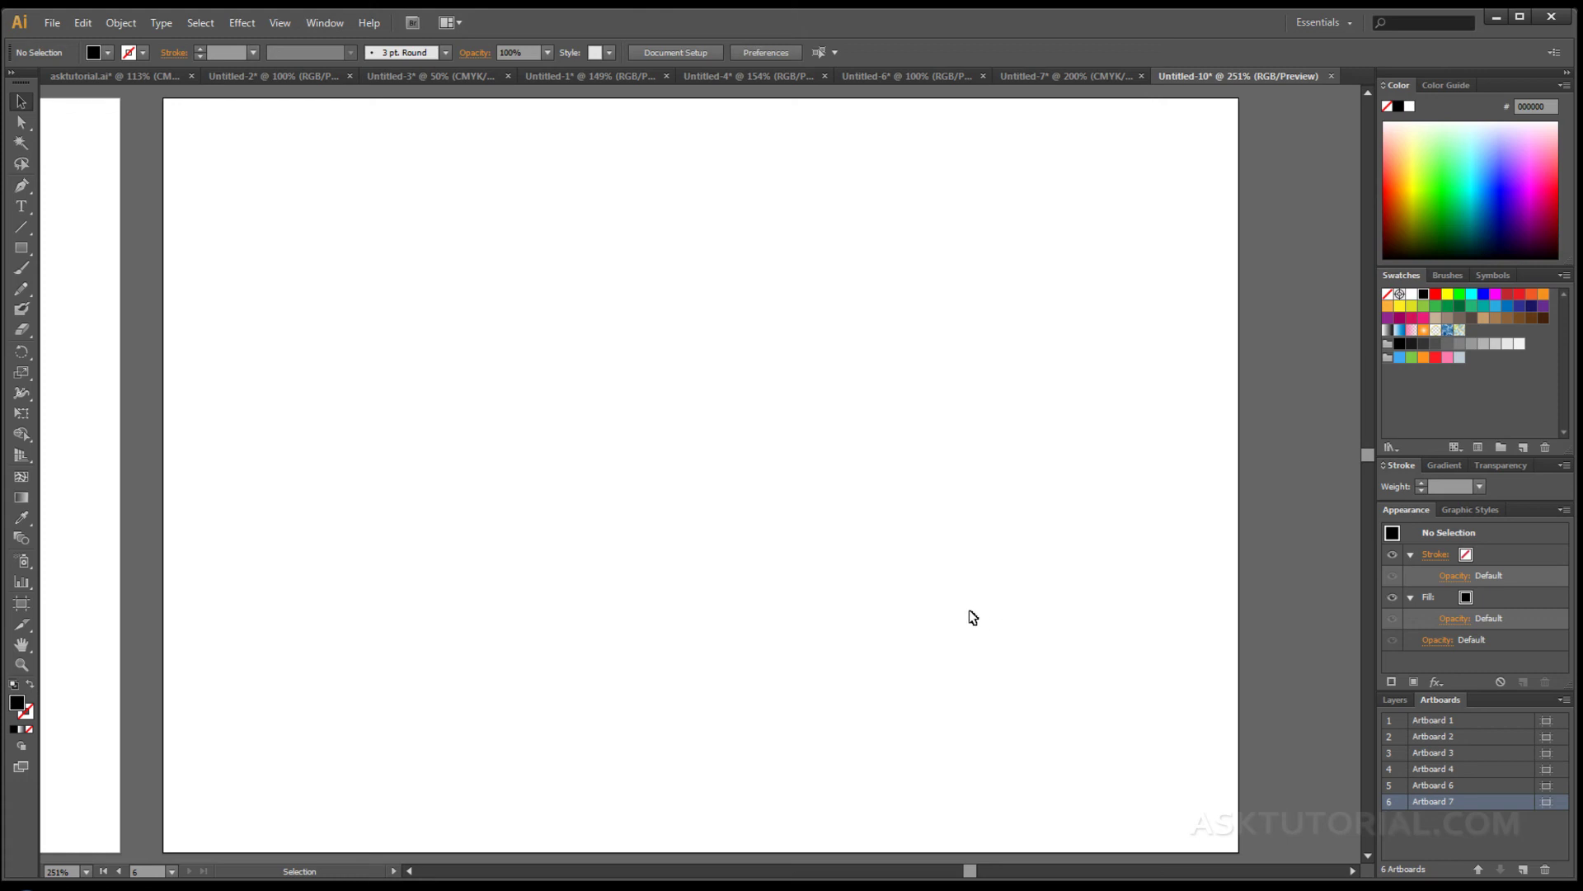
- Activate the Artboard tool and select Artboards 6 and 2, ending with Artboard 7 selected
{"action": "scroll", "coordinate": [972, 617], "scroll_direction": "down", "scroll_amount": 4}
{"action": "key", "text": "space"}
{"action": "left_click_drag", "start_coordinate": [495, 717], "coordinate": [827, 456]}
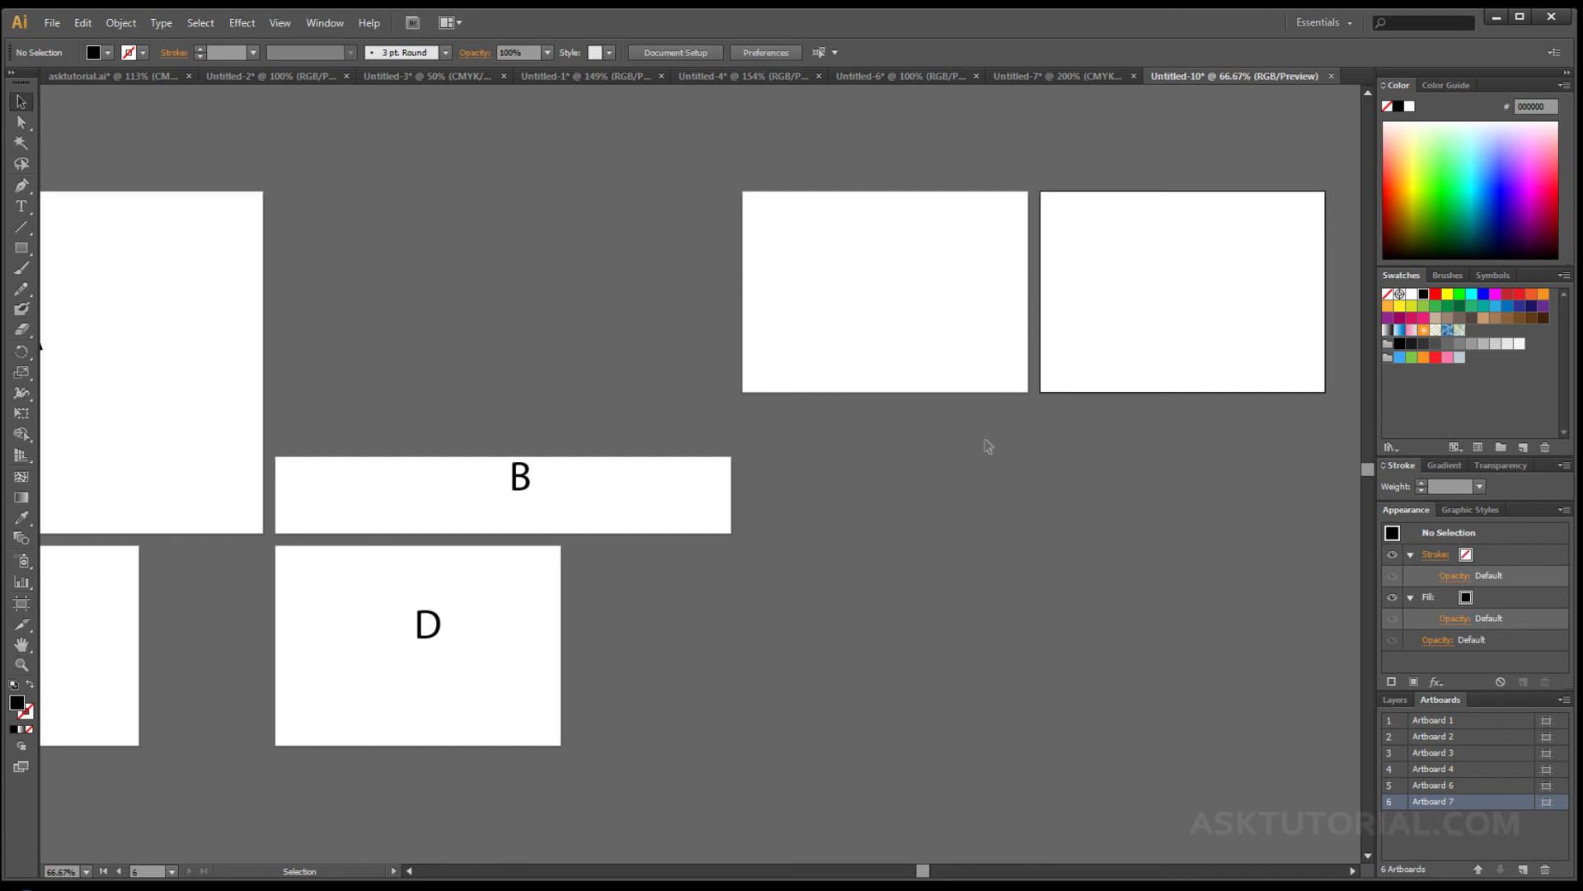
{"action": "left_click", "coordinate": [931, 309]}
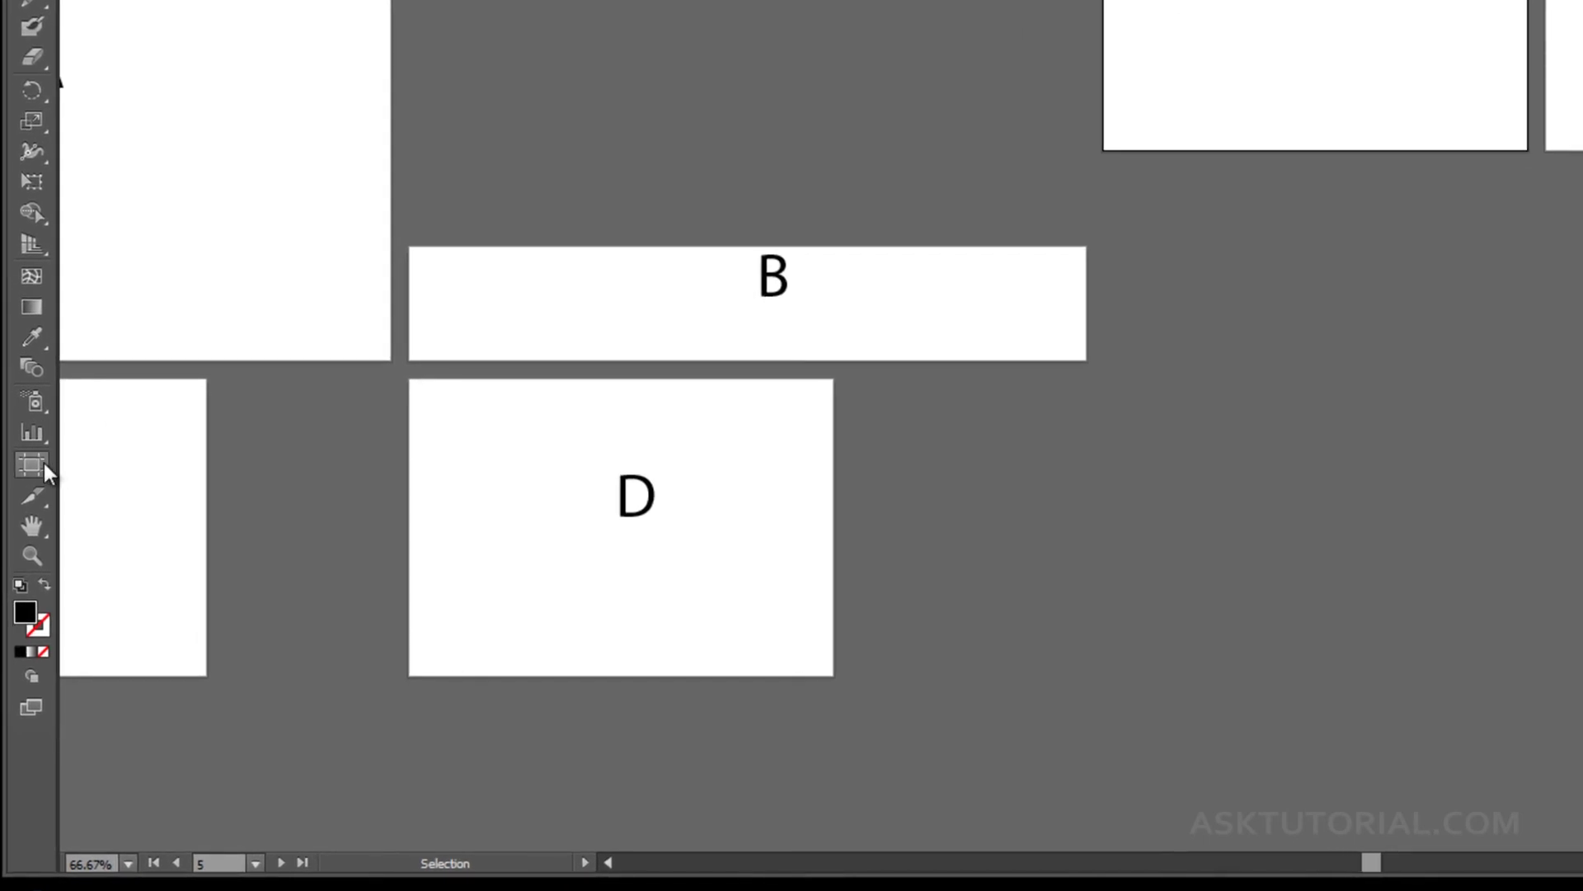
{"action": "left_click", "coordinate": [43, 464]}
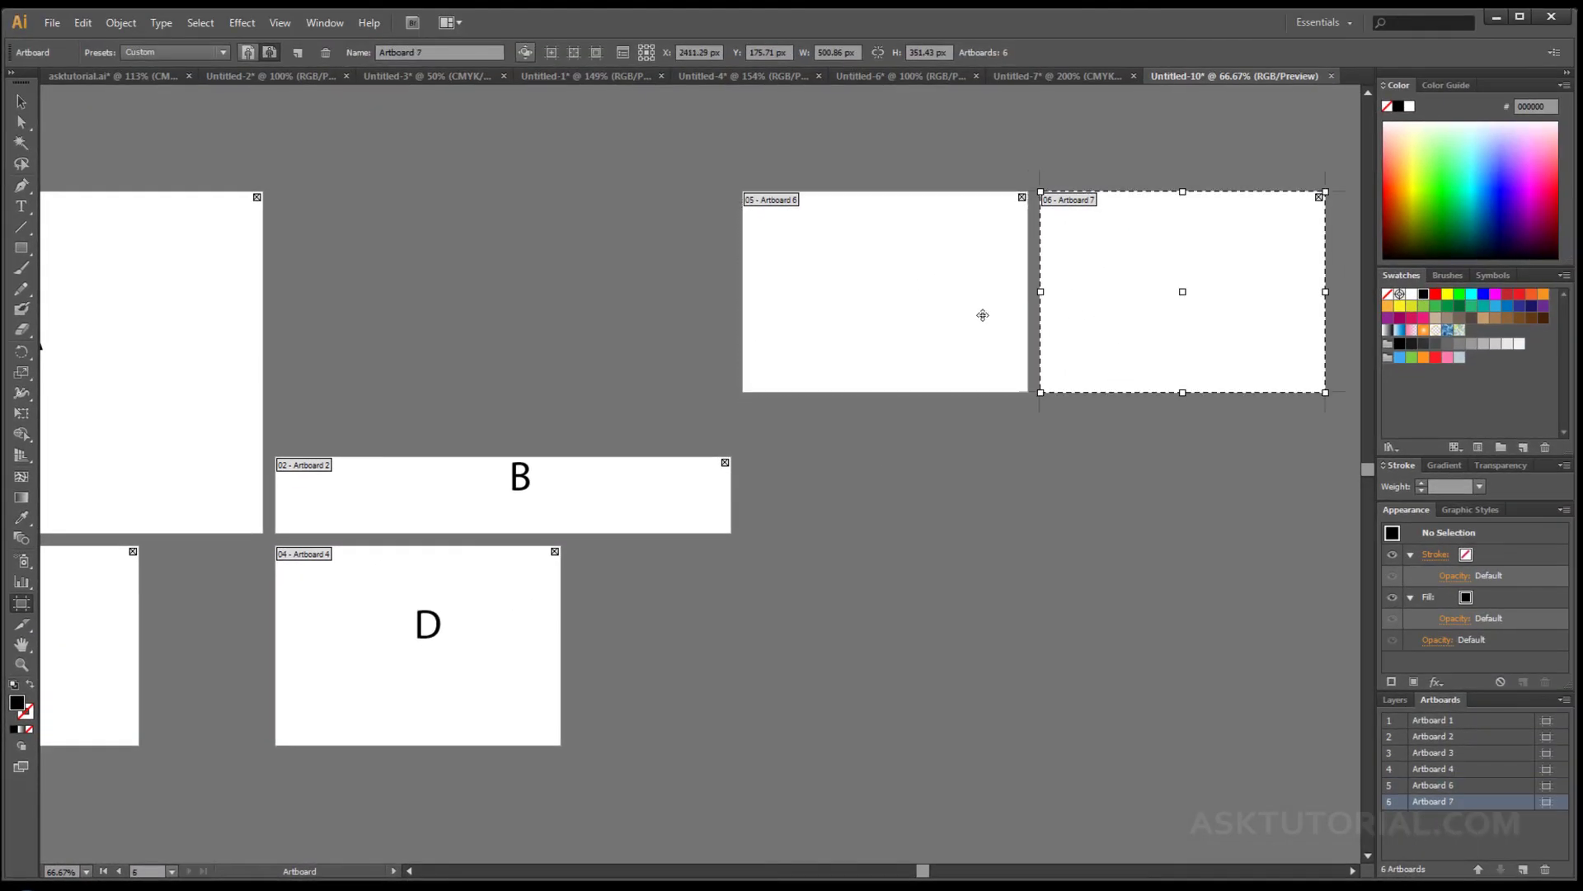
{"action": "left_click", "coordinate": [982, 316]}
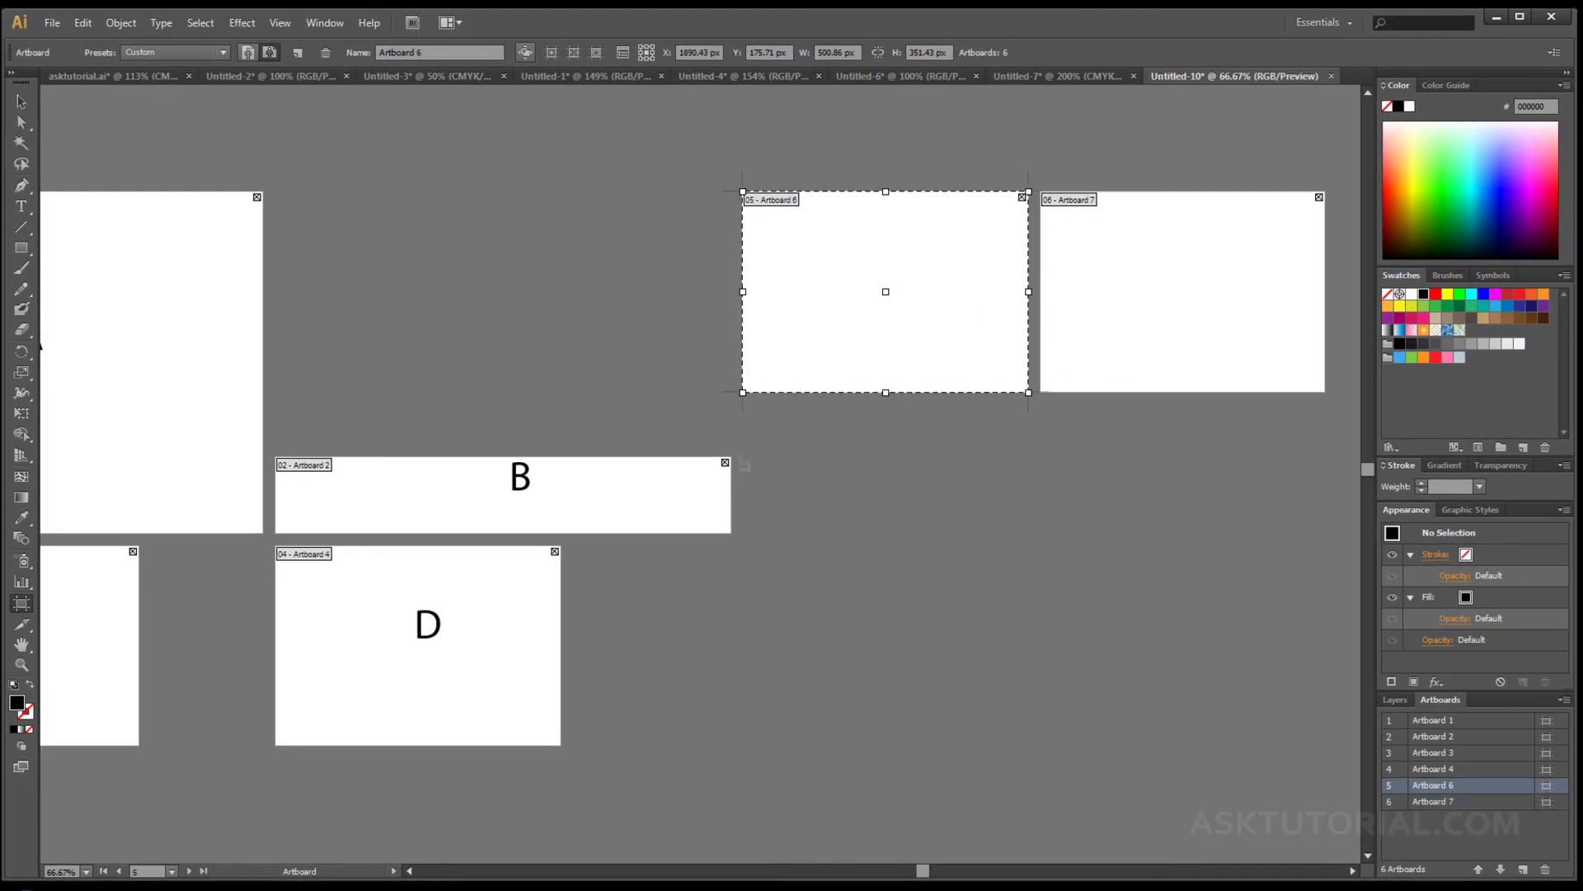
{"action": "left_click", "coordinate": [655, 484]}
{"action": "left_click", "coordinate": [883, 311]}
{"action": "left_click", "coordinate": [1073, 310]}
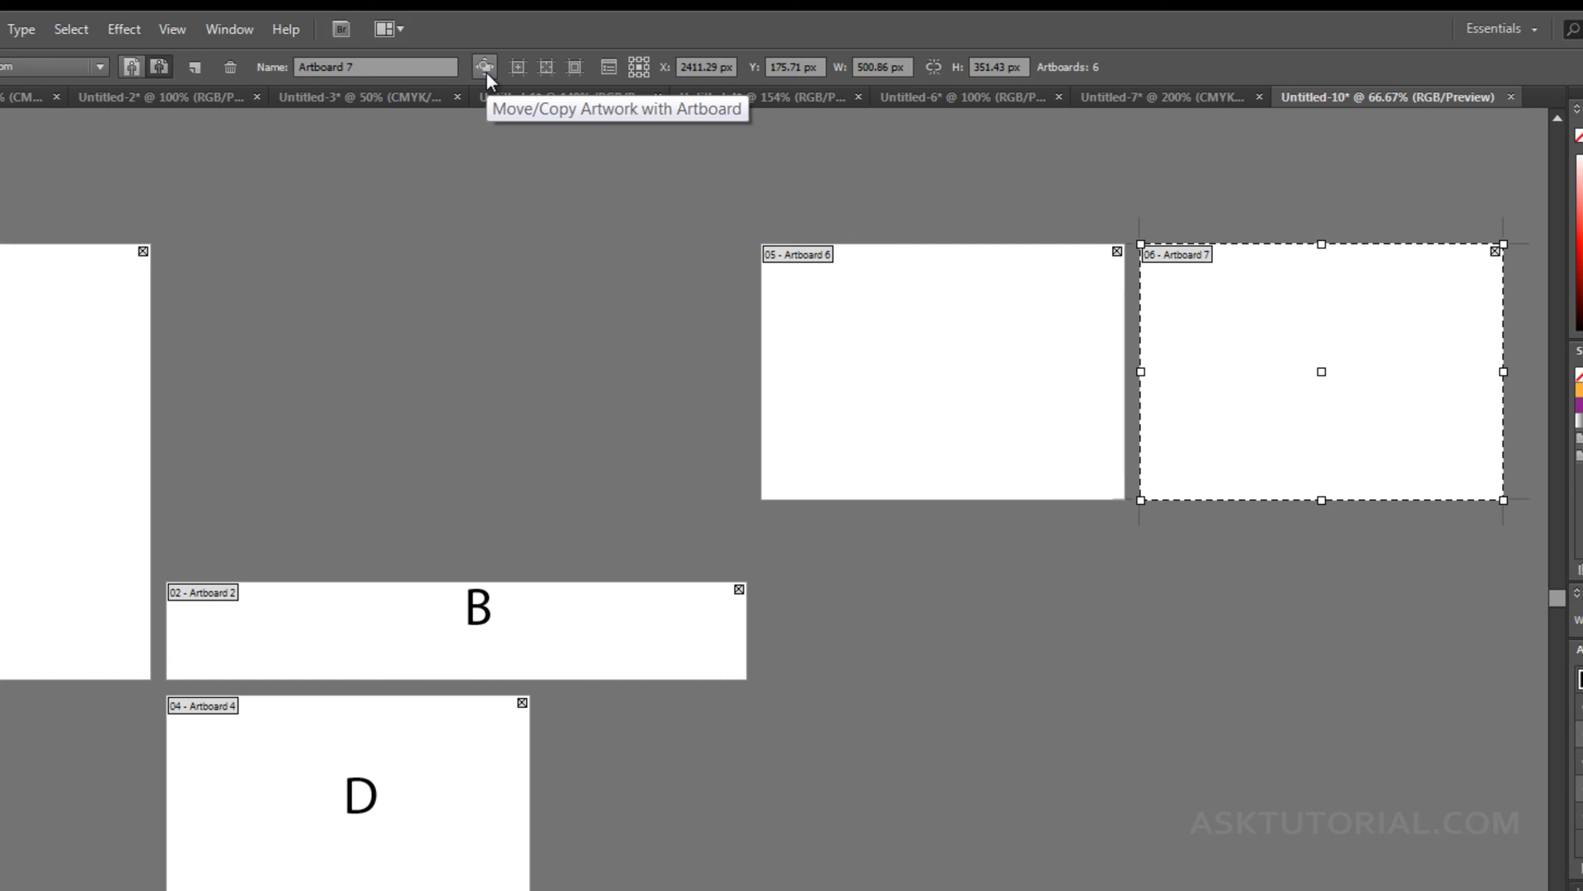
- Display the center mark, cross hairs and video safe areas on Artboard 7, and turn them off again
{"action": "left_click", "coordinate": [546, 66]}
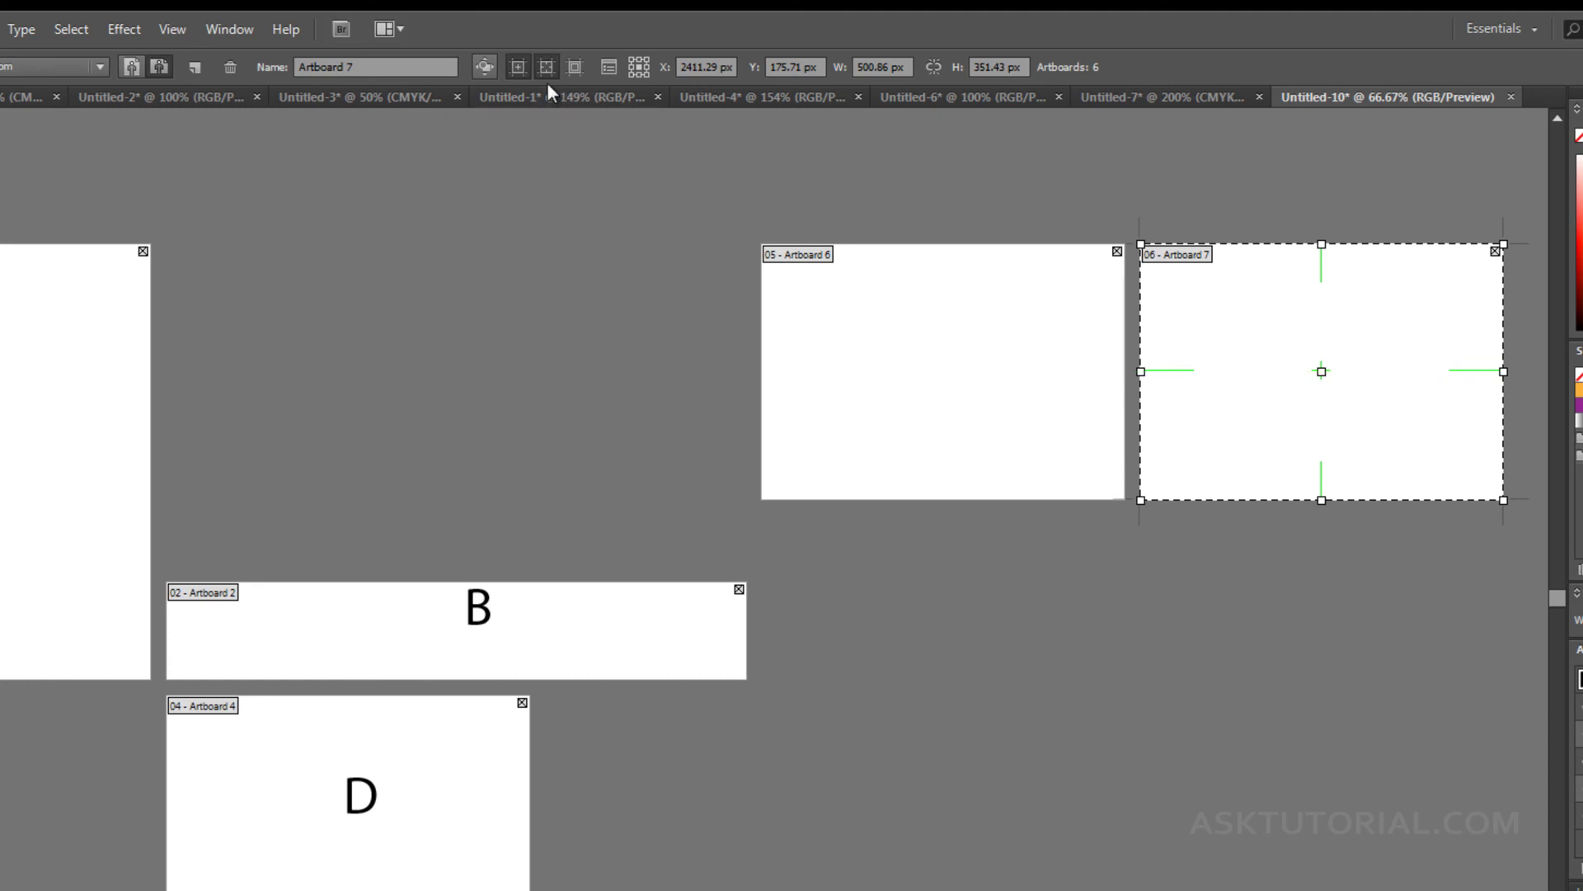
{"action": "left_click", "coordinate": [575, 66]}
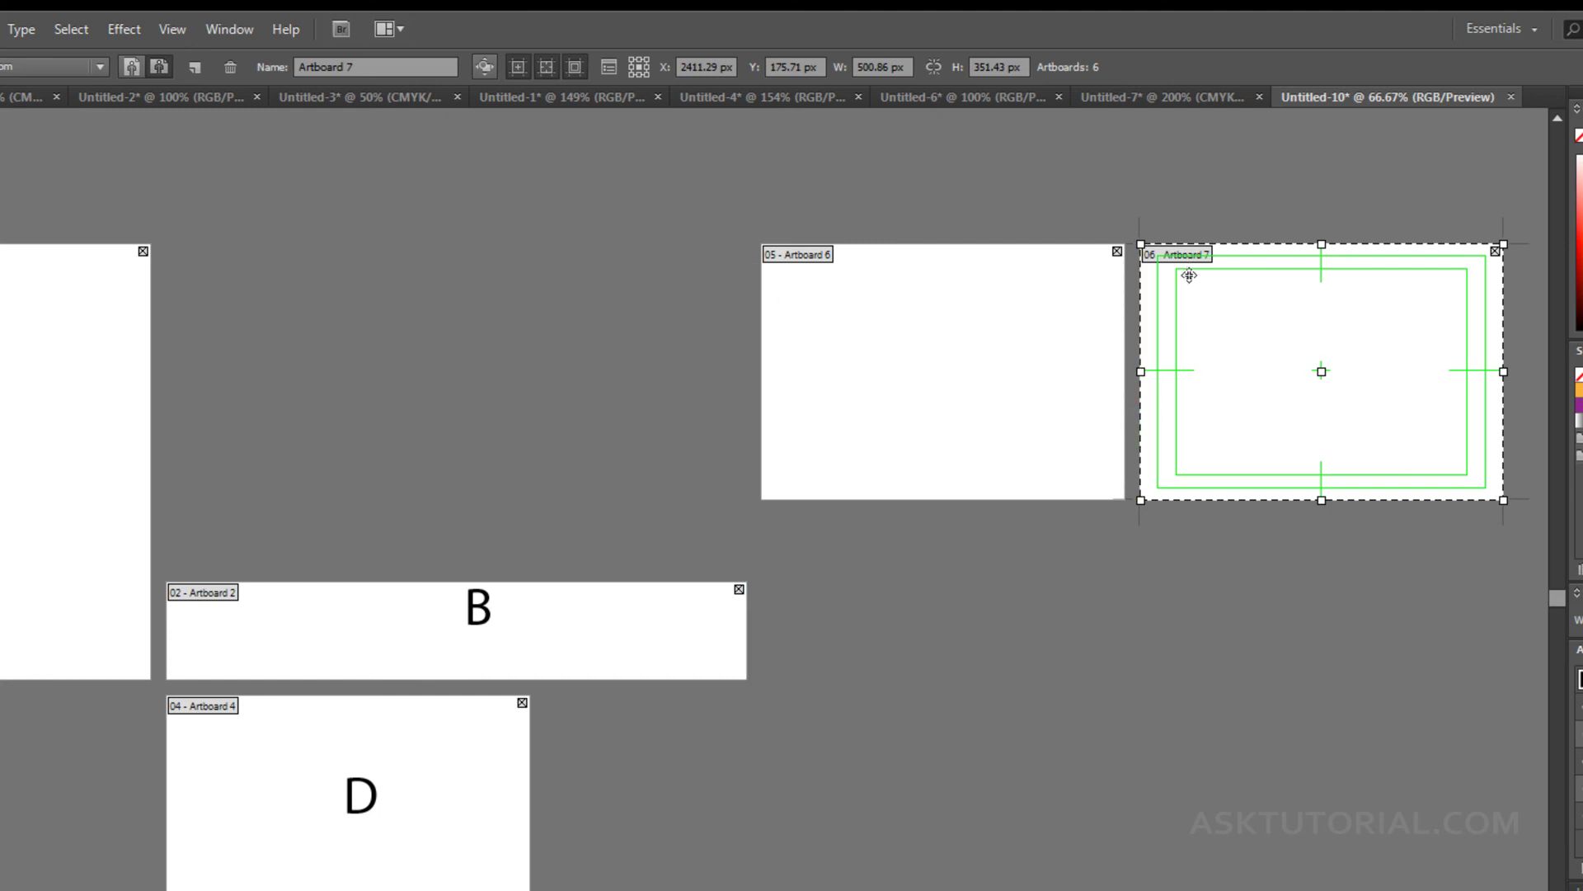
{"action": "left_click", "coordinate": [575, 70]}
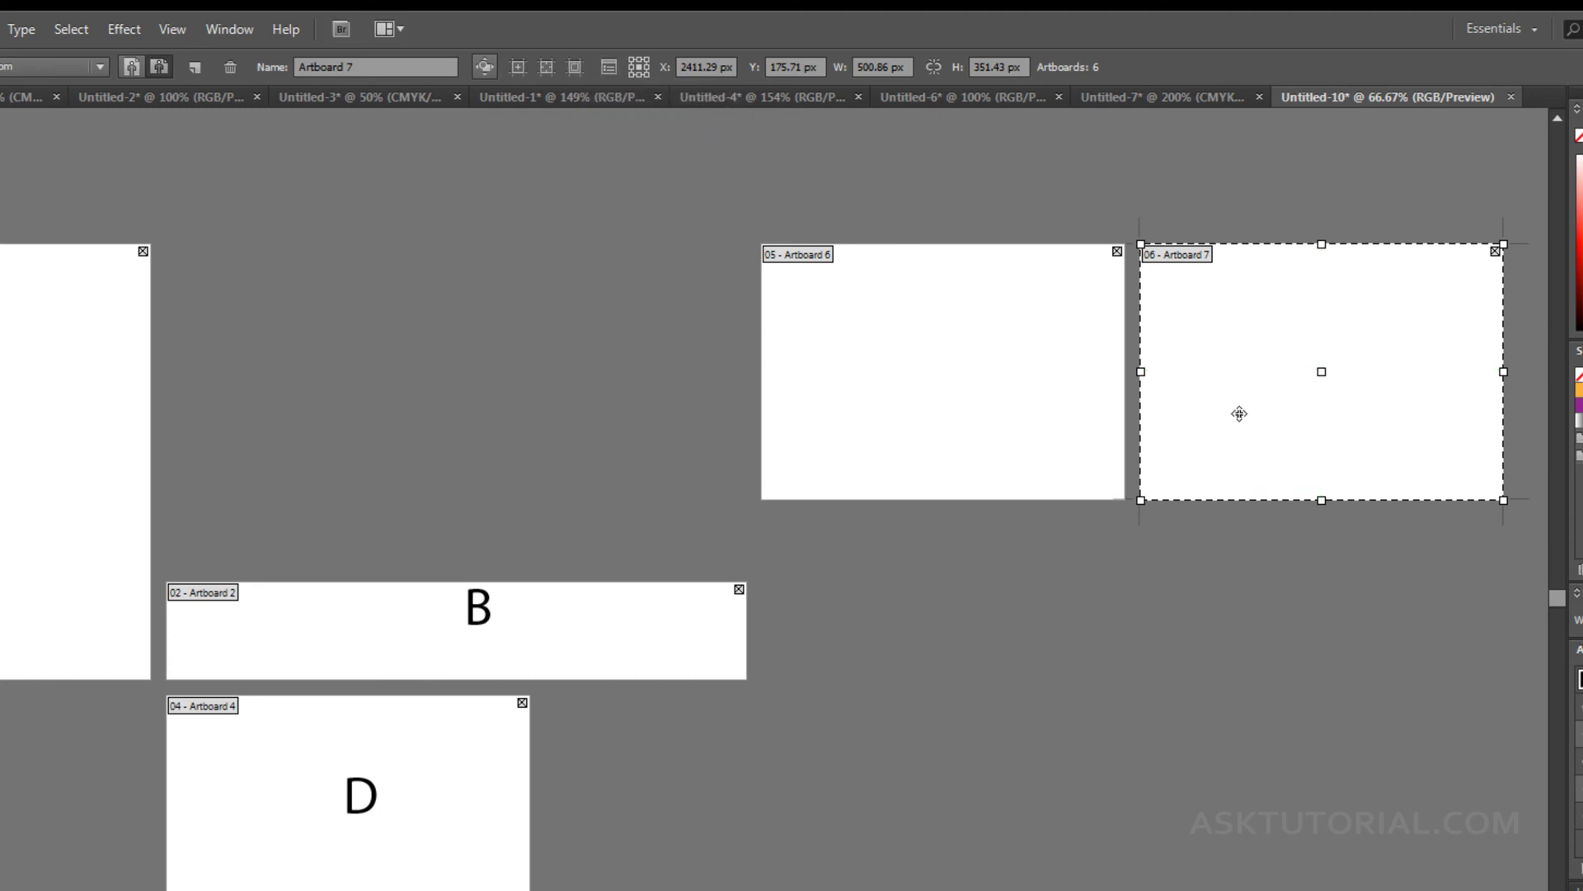
- Review the Artboard Options for Artboard 7, including name, size, display and global settings, and accept them unchanged
{"action": "left_click", "coordinate": [611, 68]}
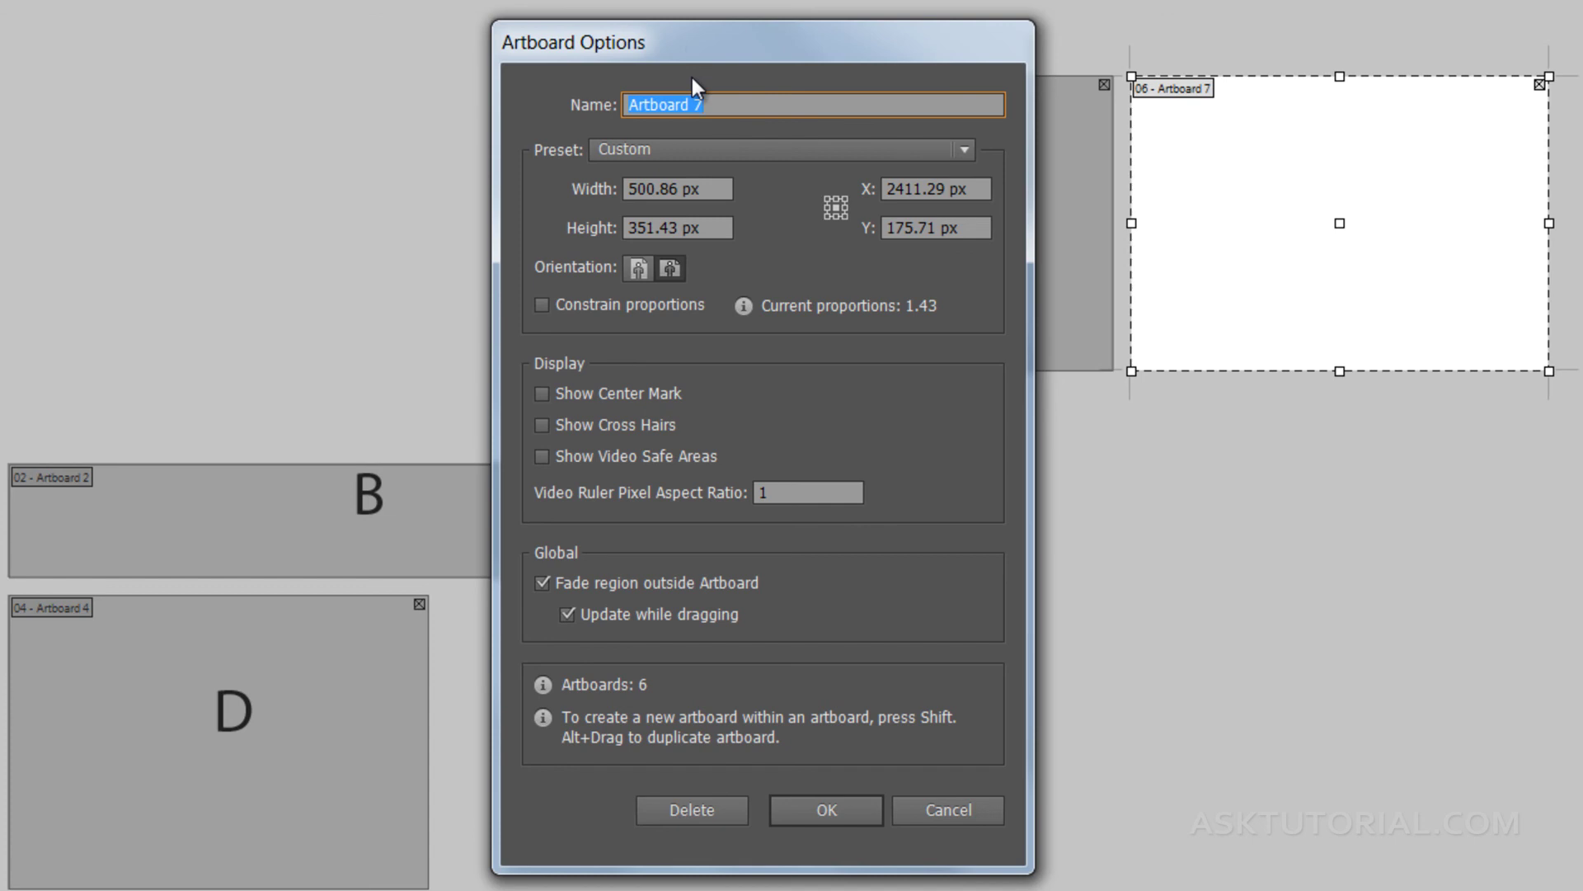
{"action": "left_click", "coordinate": [702, 116]}
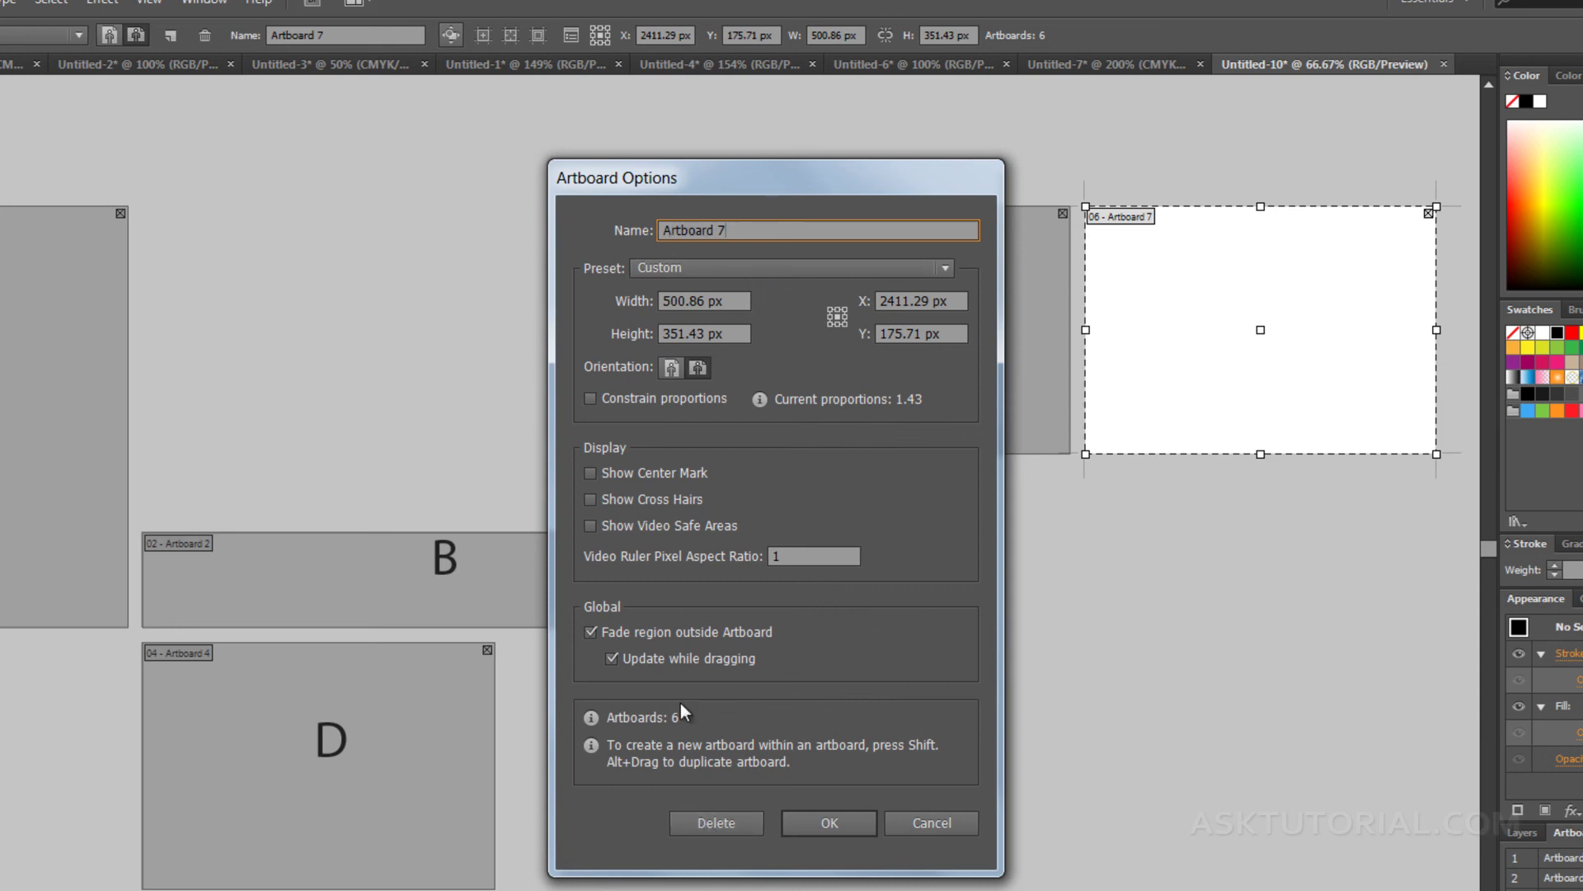
{"action": "left_click", "coordinate": [814, 823]}
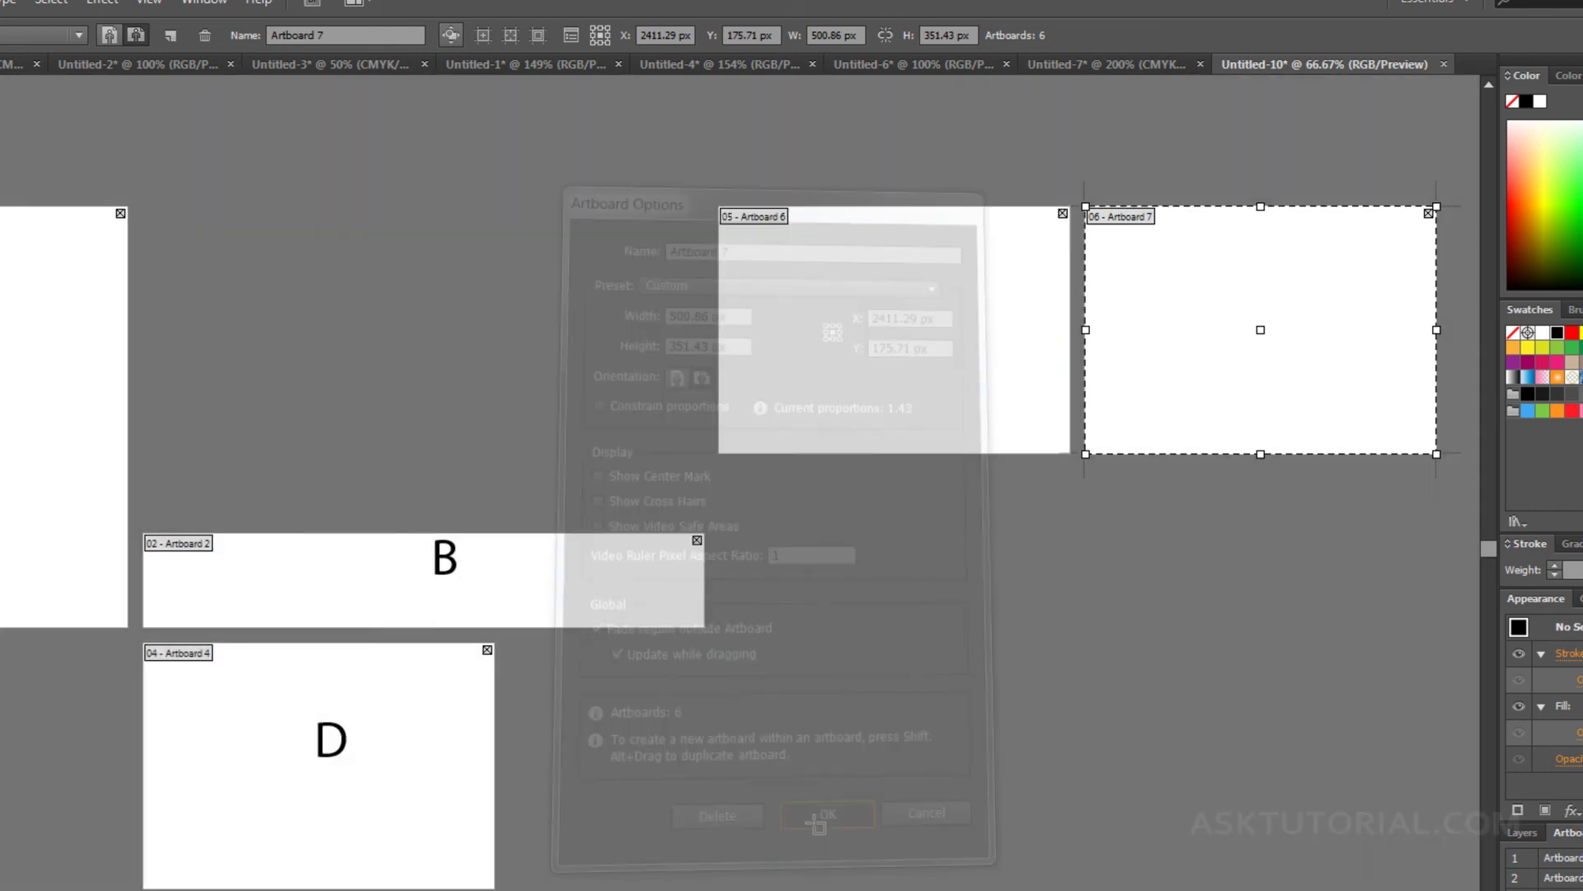